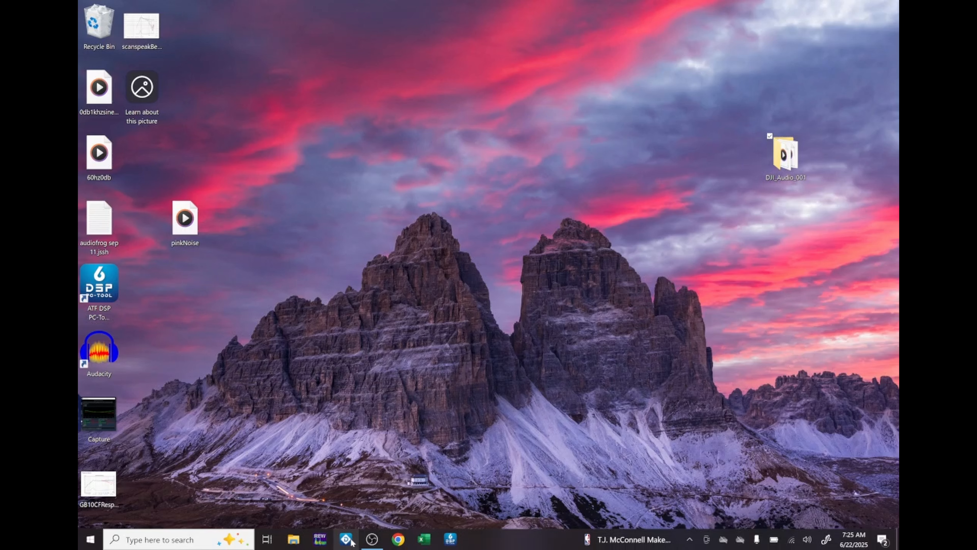
Open Audiotec Fischer DSP PC-Tool, connect to the HELIX DSP PRO MK3 and load preset 1, FocalWL2.
left_click(351, 541)
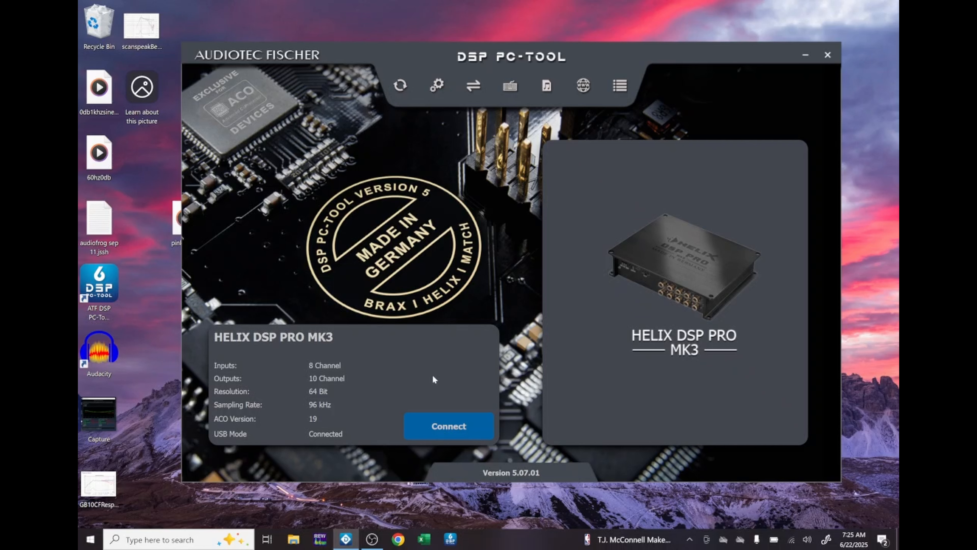
left_click(445, 427)
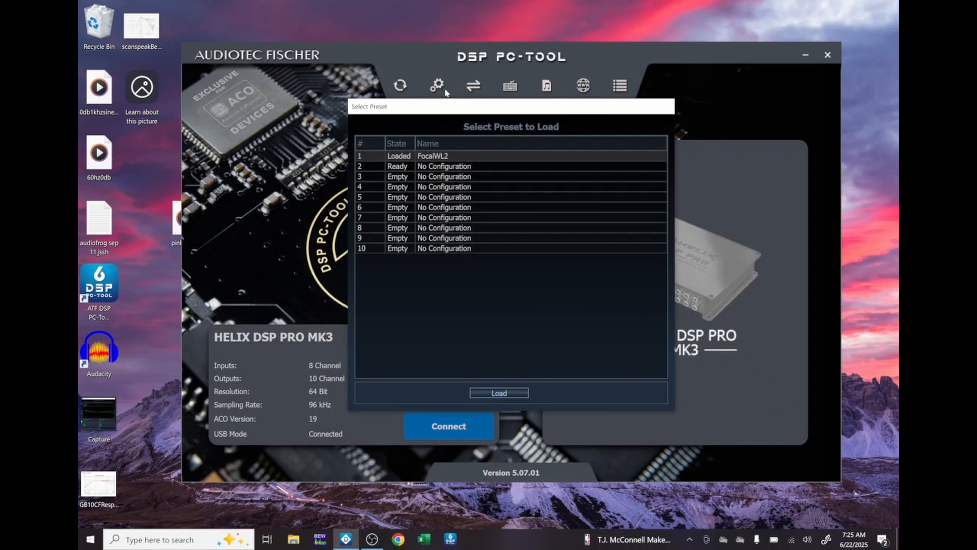
left_click(444, 155)
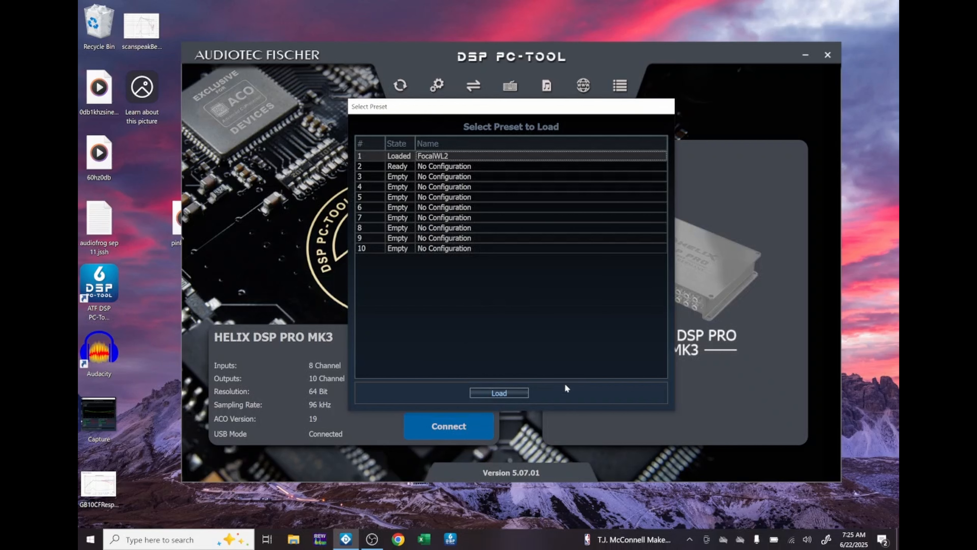
left_click(503, 392)
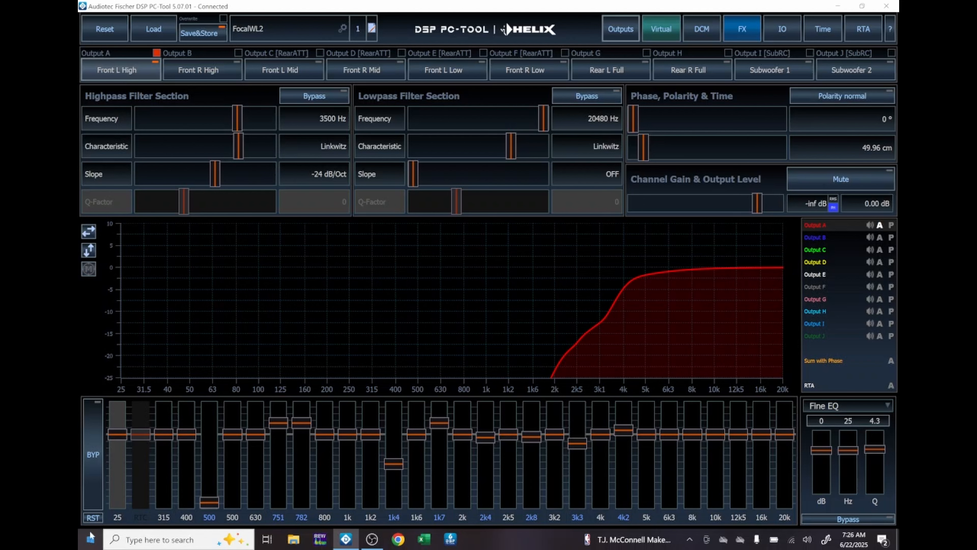
Reset the equalizers of the Front L High and Front R High channels to zero.
left_click(93, 518)
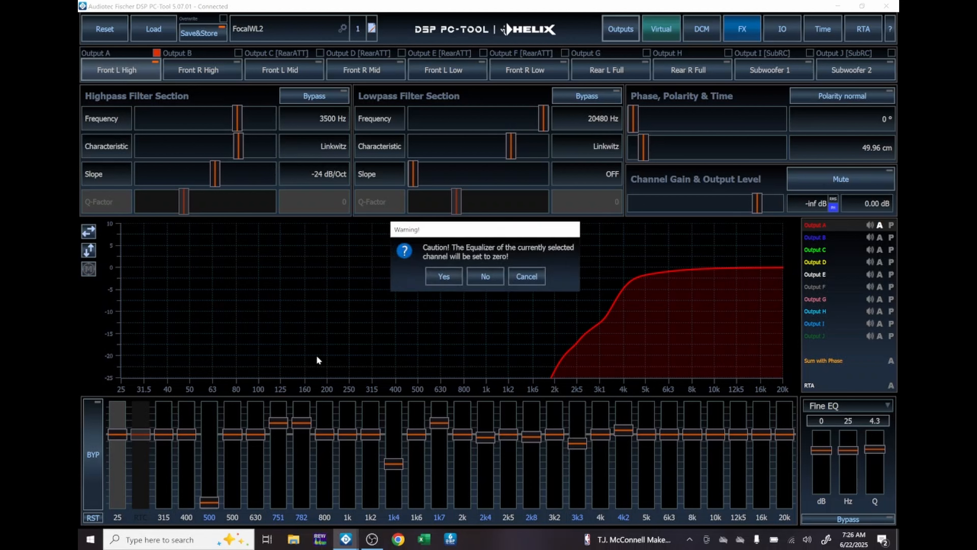
left_click(445, 275)
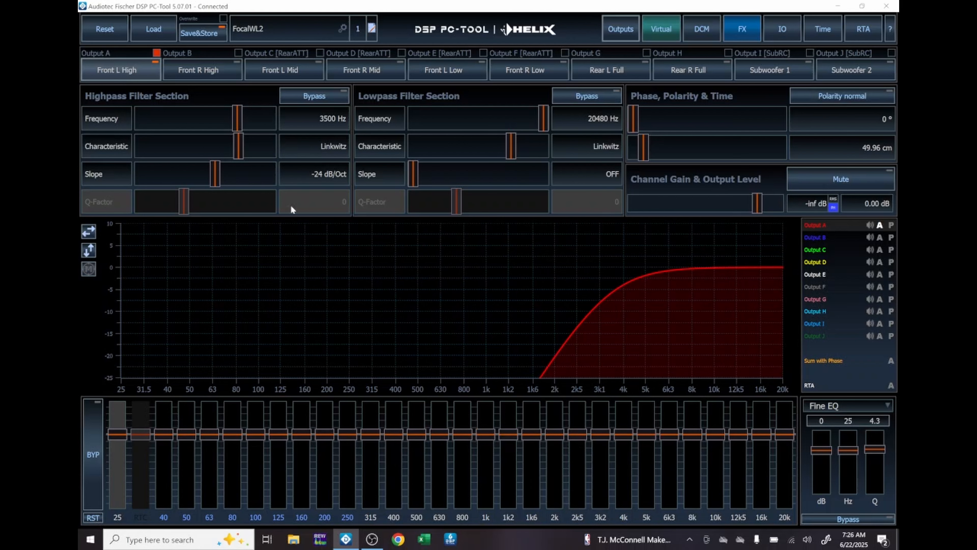
left_click(197, 71)
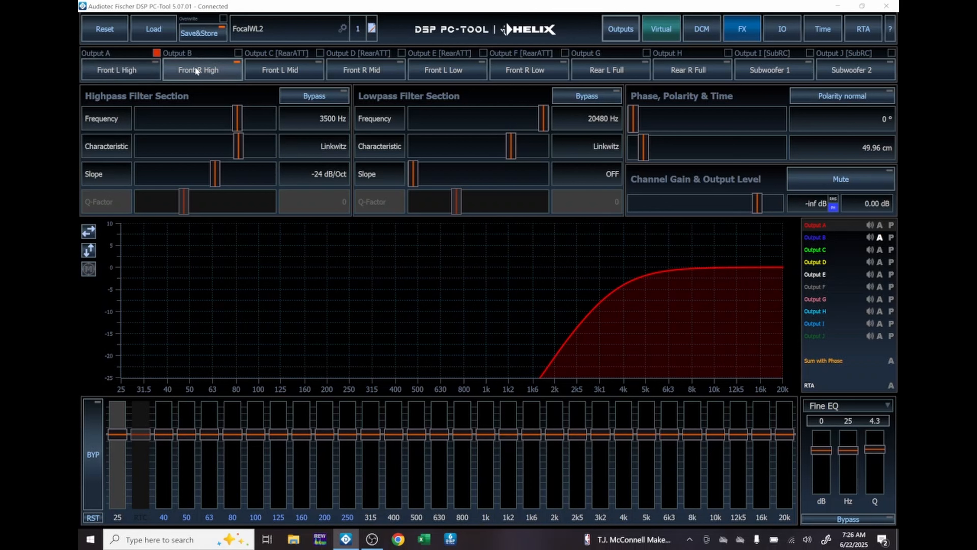
left_click(93, 518)
left_click(445, 277)
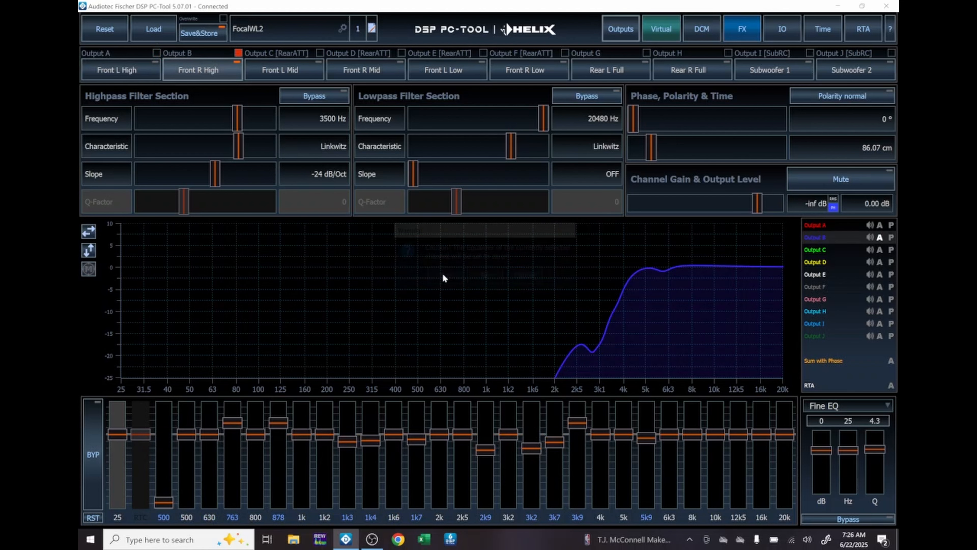
Reset the equalizers of the Front L Mid and Front R Mid channels to zero.
left_click(292, 72)
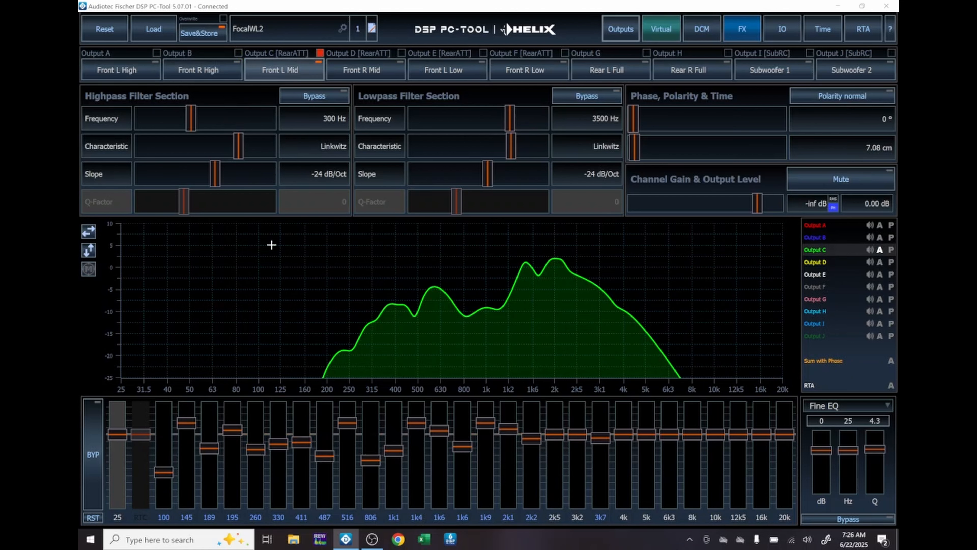
left_click(93, 517)
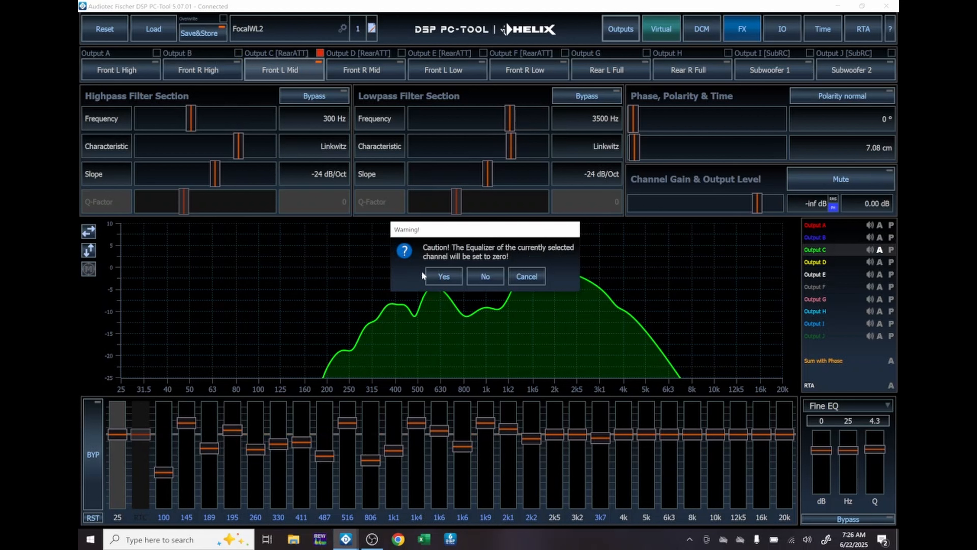
left_click(438, 278)
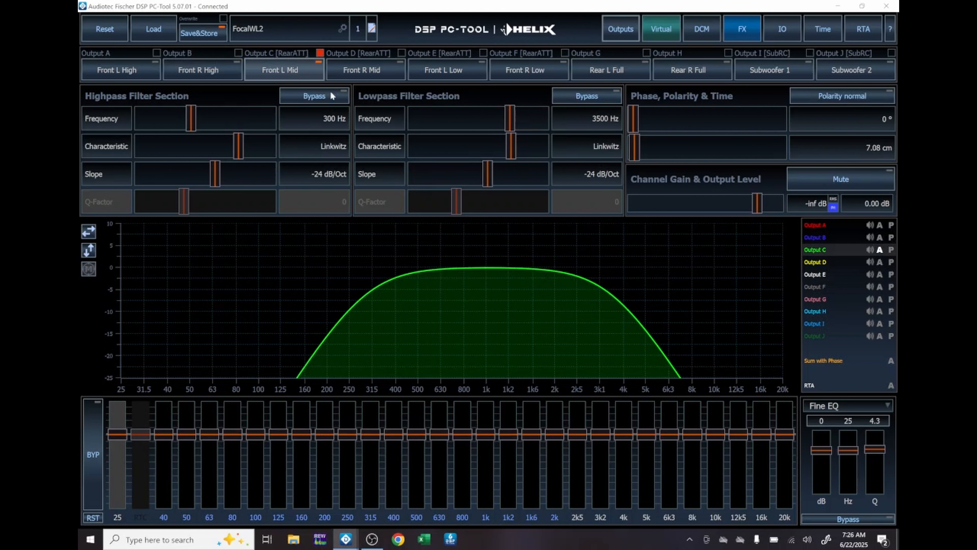
left_click(366, 76)
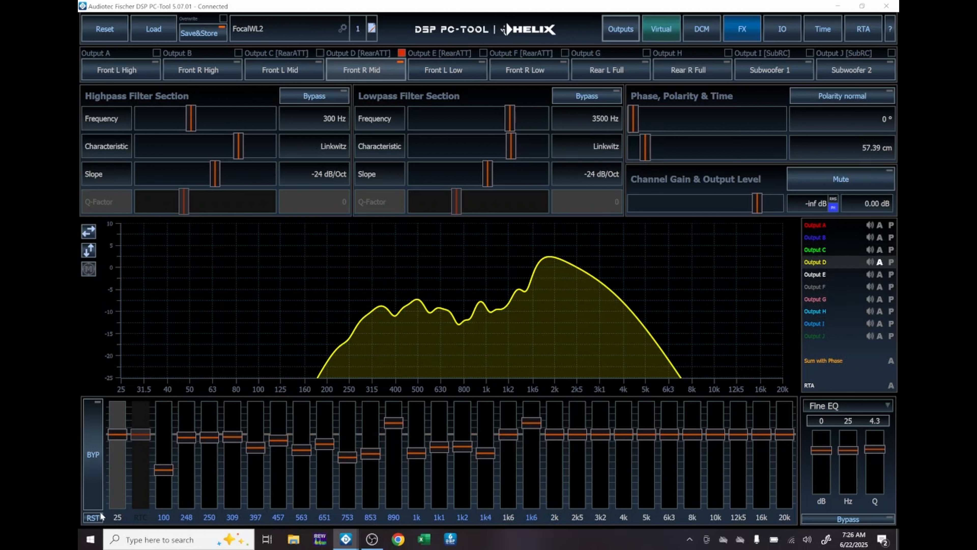
left_click(96, 520)
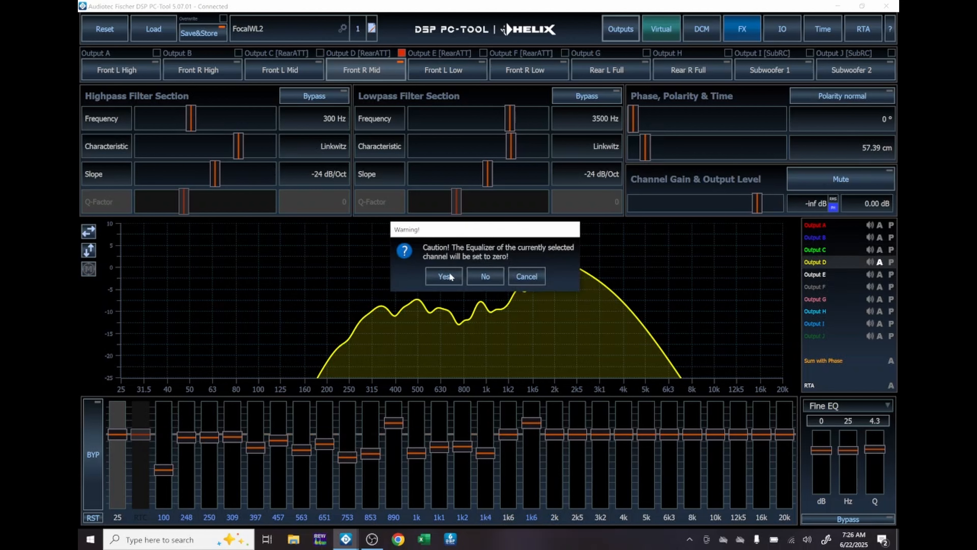
left_click(450, 277)
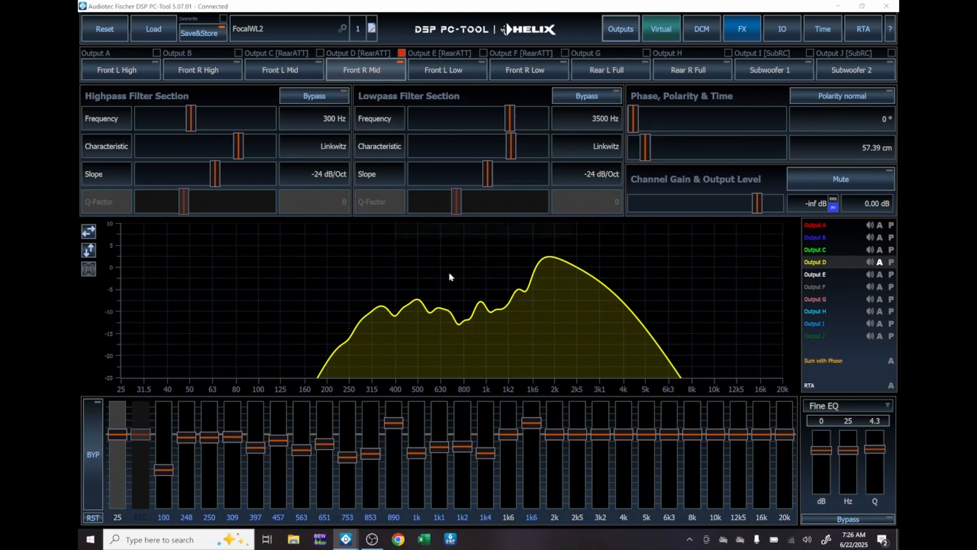
Reset the equalizers of the Front L Low and Front R Low channels to zero.
left_click(435, 79)
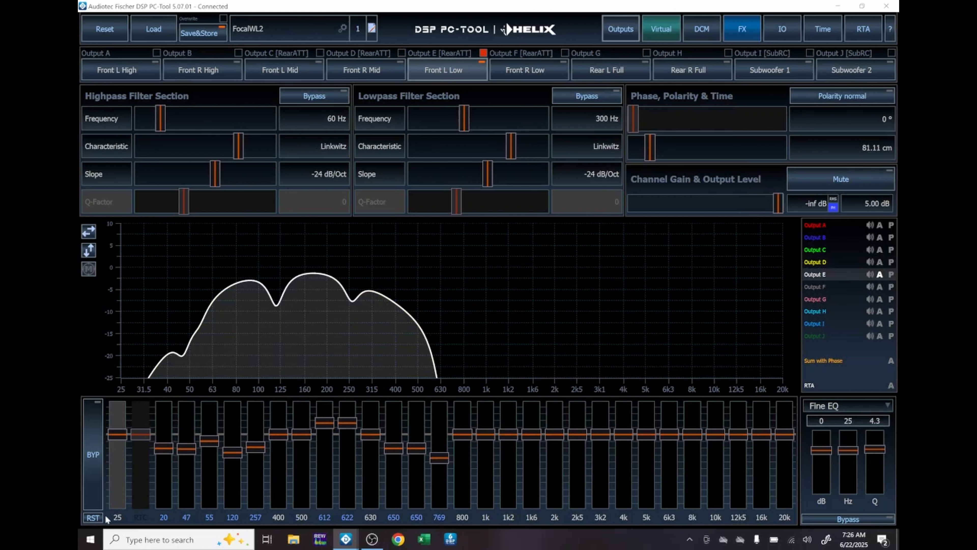
left_click(93, 518)
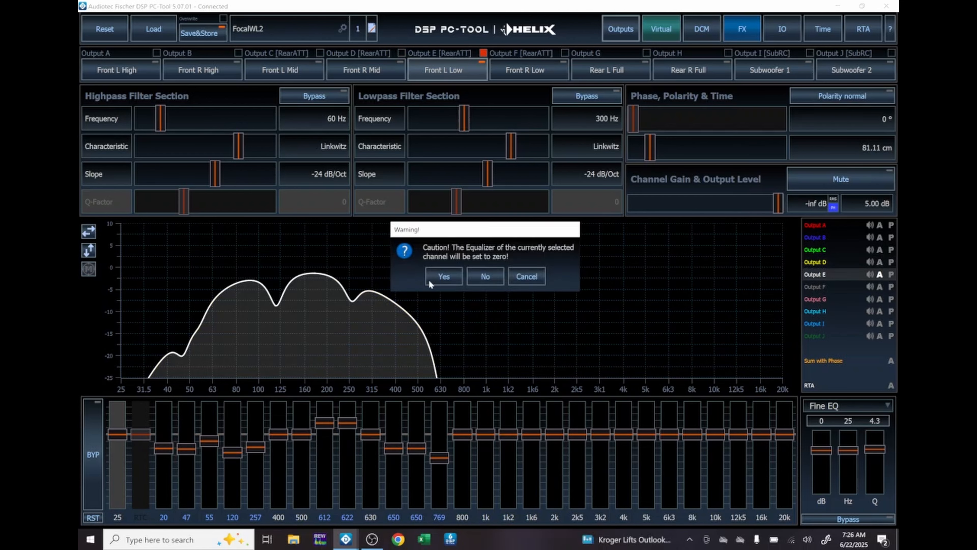
left_click(434, 278)
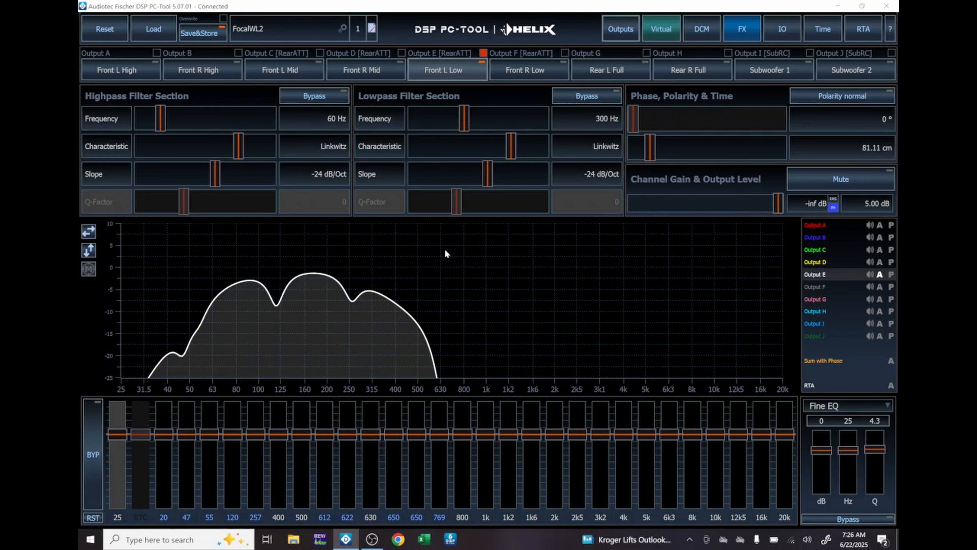
left_click(535, 70)
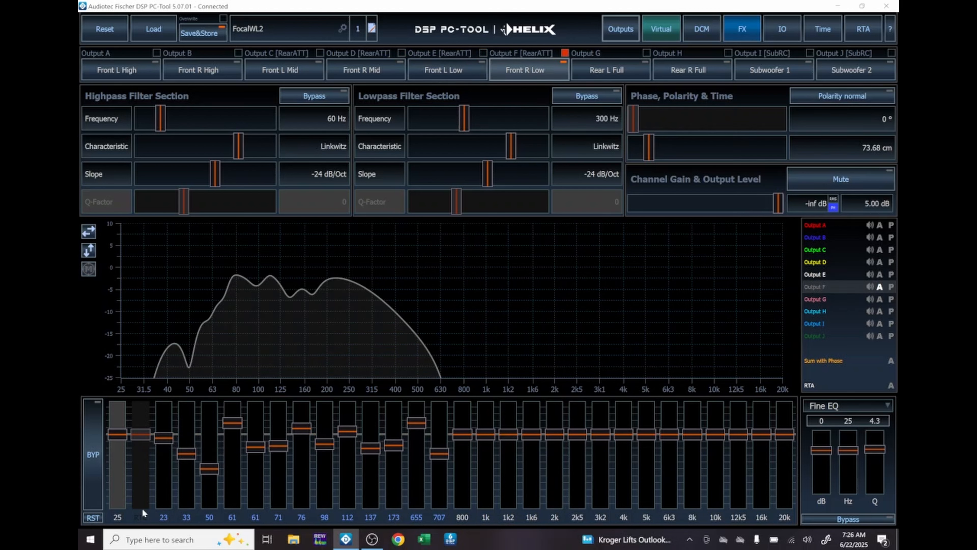
left_click(93, 517)
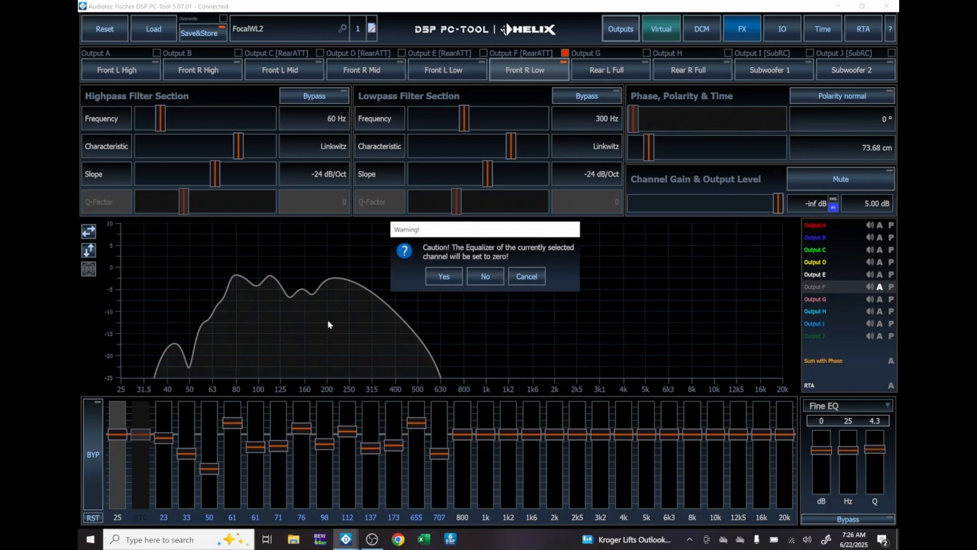
left_click(443, 276)
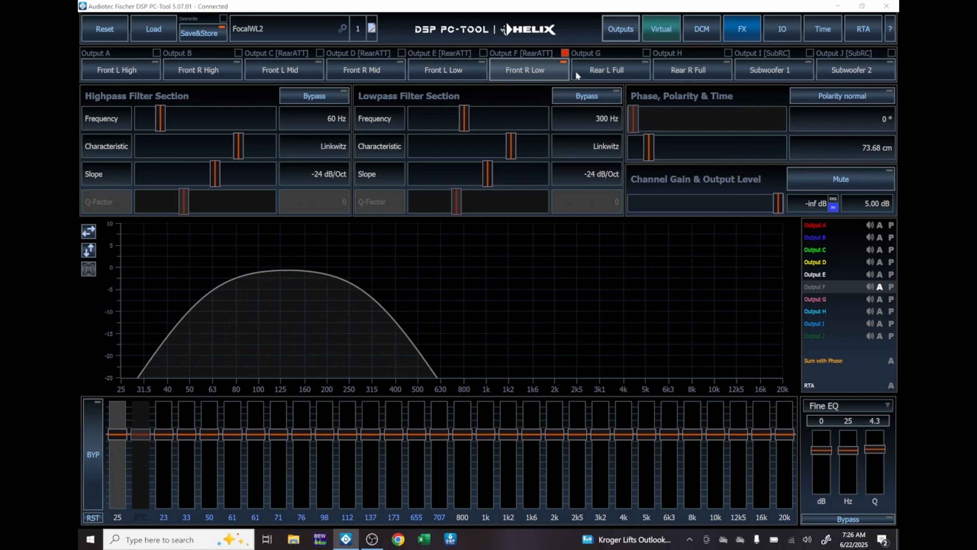
Reset the equalizers of the Rear L Full and Rear R Full channels to zero.
left_click(597, 70)
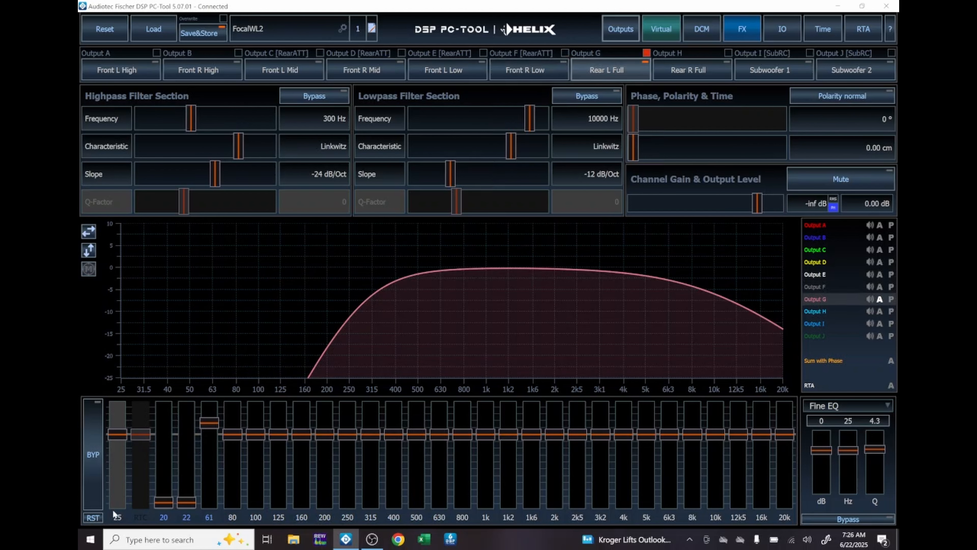
left_click(93, 517)
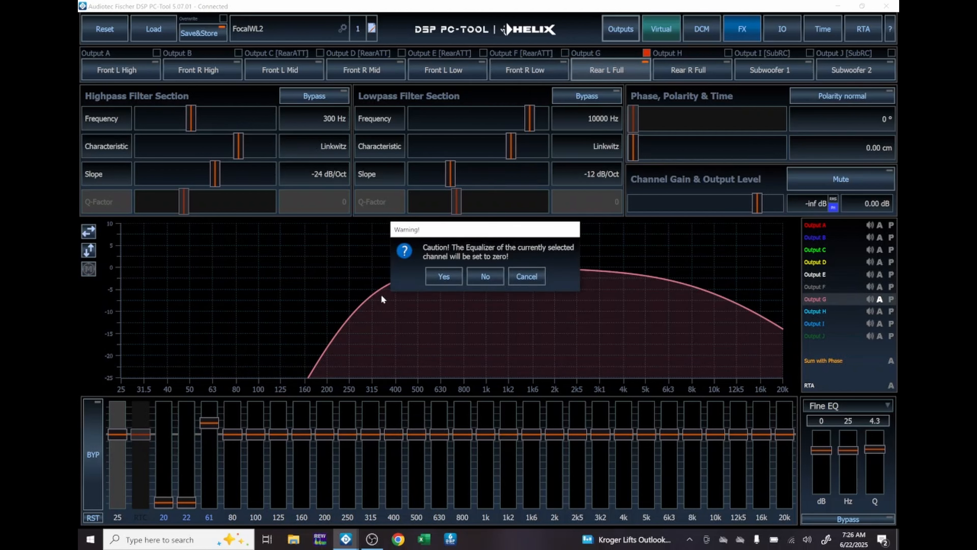
left_click(443, 275)
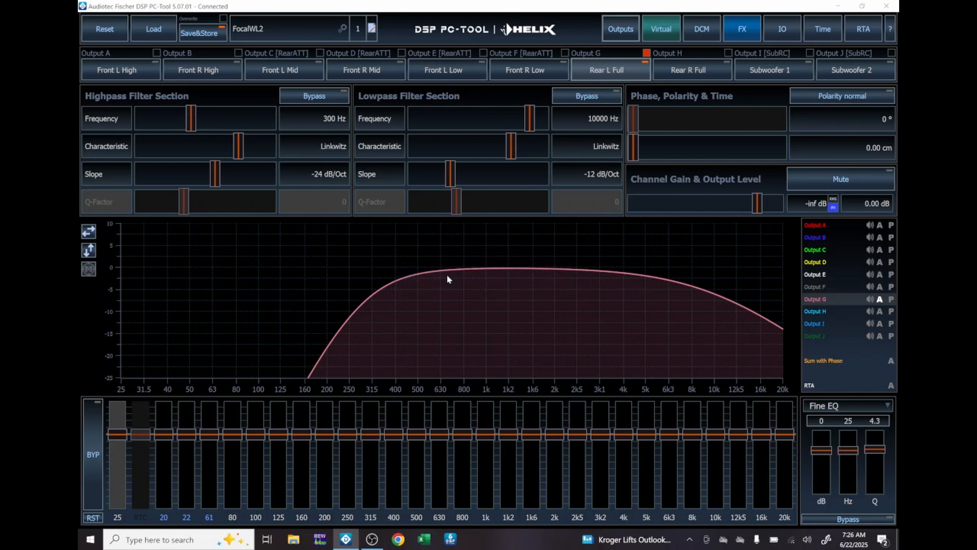
left_click(675, 74)
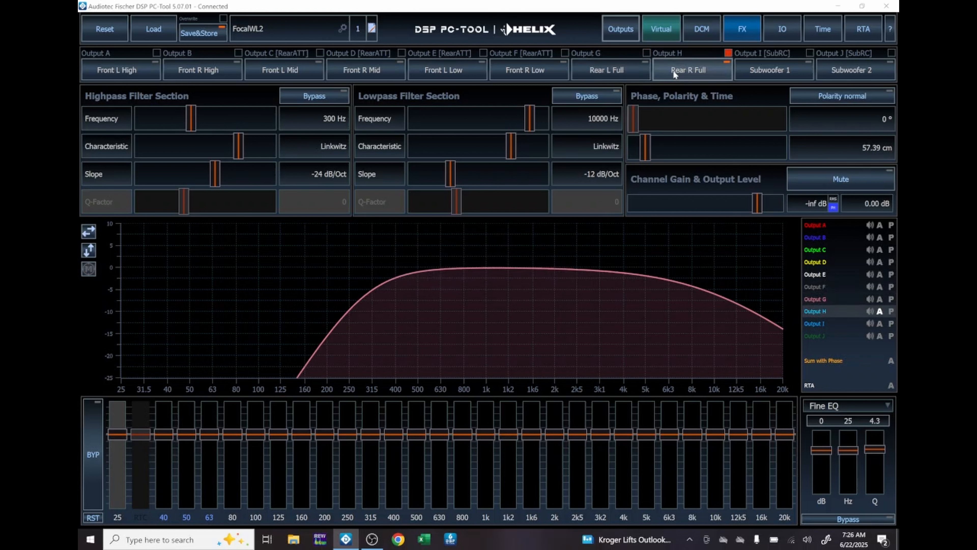
left_click(93, 517)
left_click(438, 274)
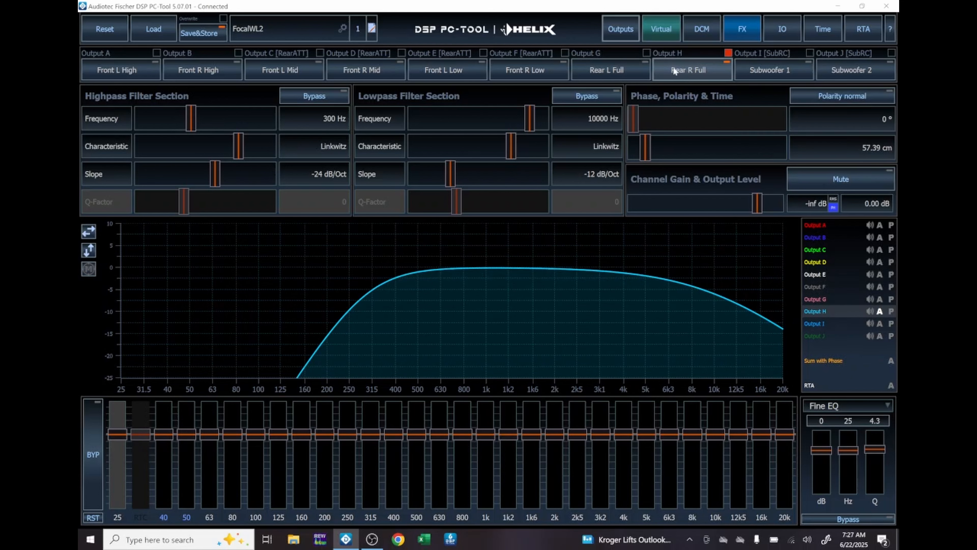
Check the equalizers of both subwoofer channels and the output levels of the front high and mid channels.
left_click(752, 70)
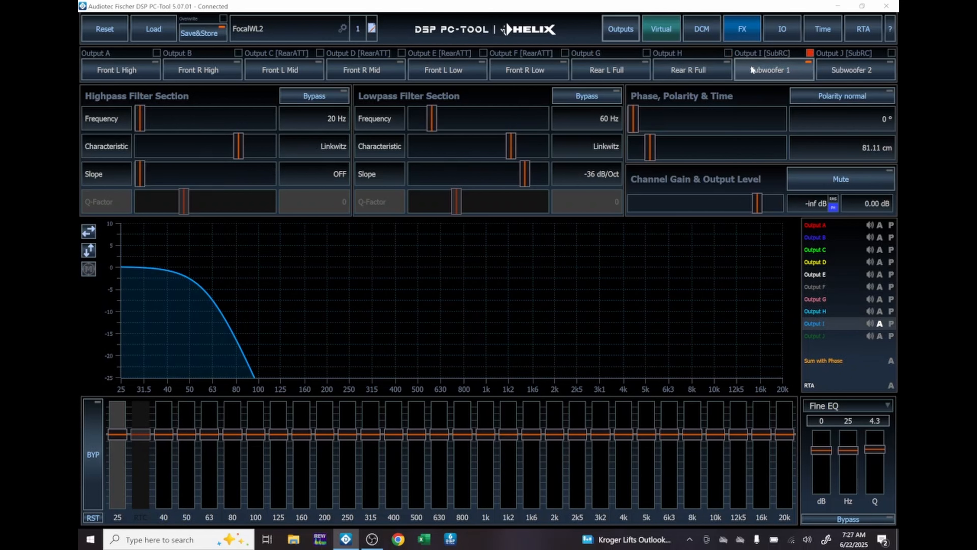
left_click(847, 68)
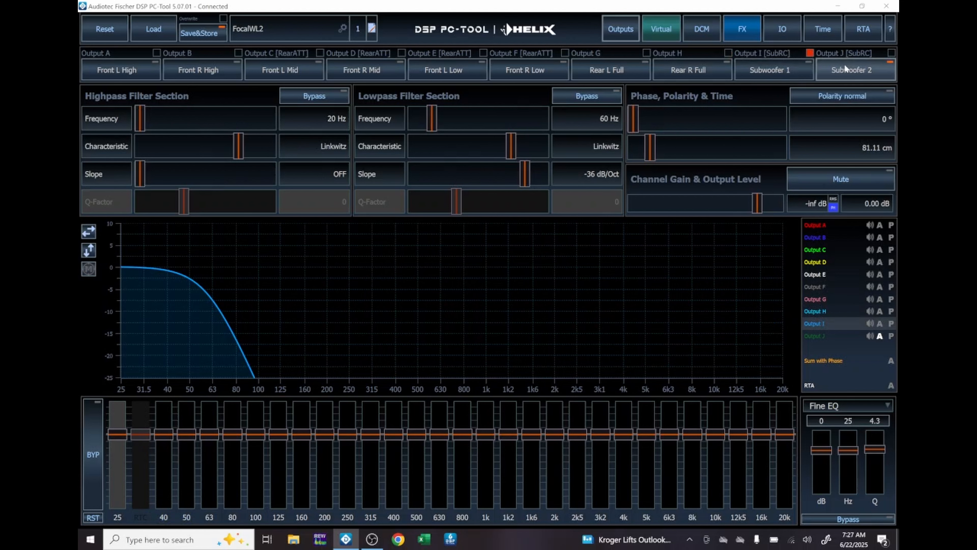
left_click(102, 70)
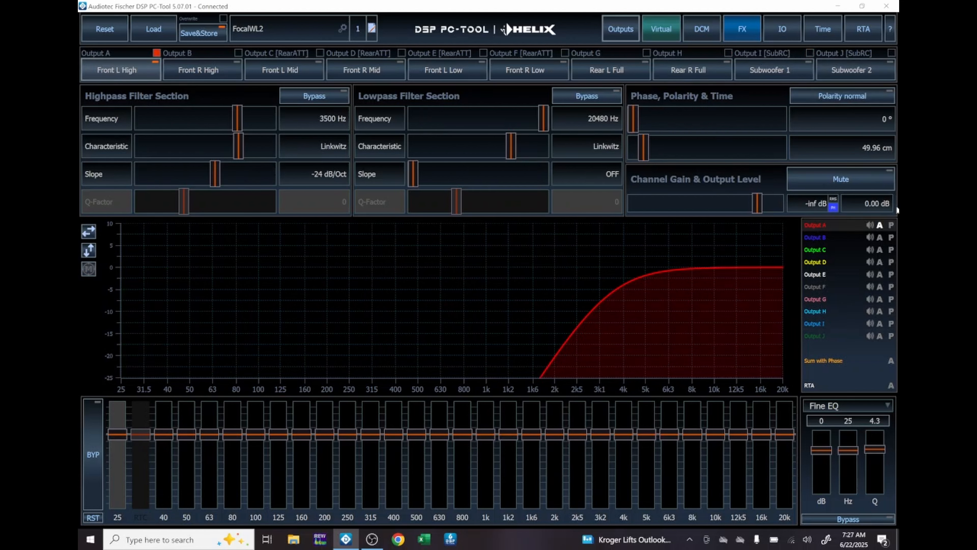
double_click(885, 204)
left_click(185, 74)
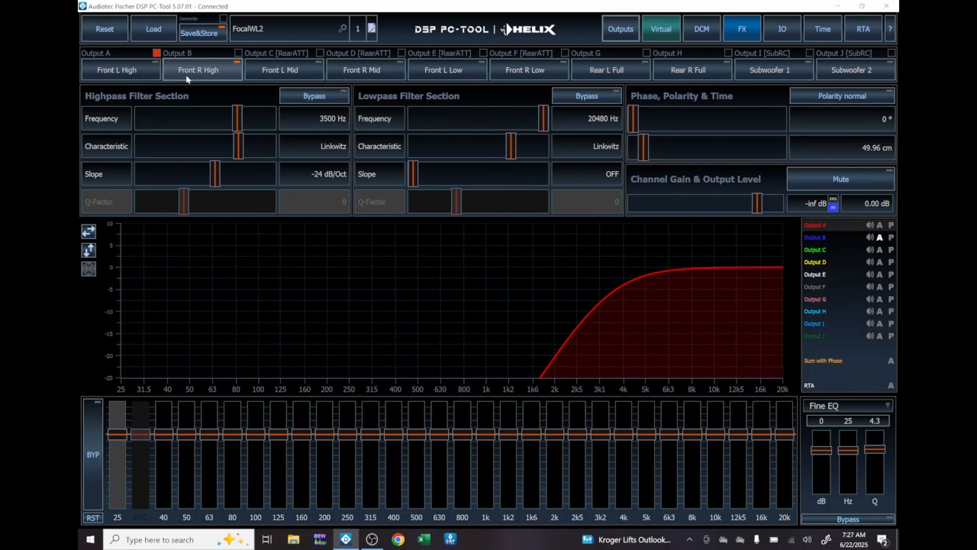
left_click(262, 63)
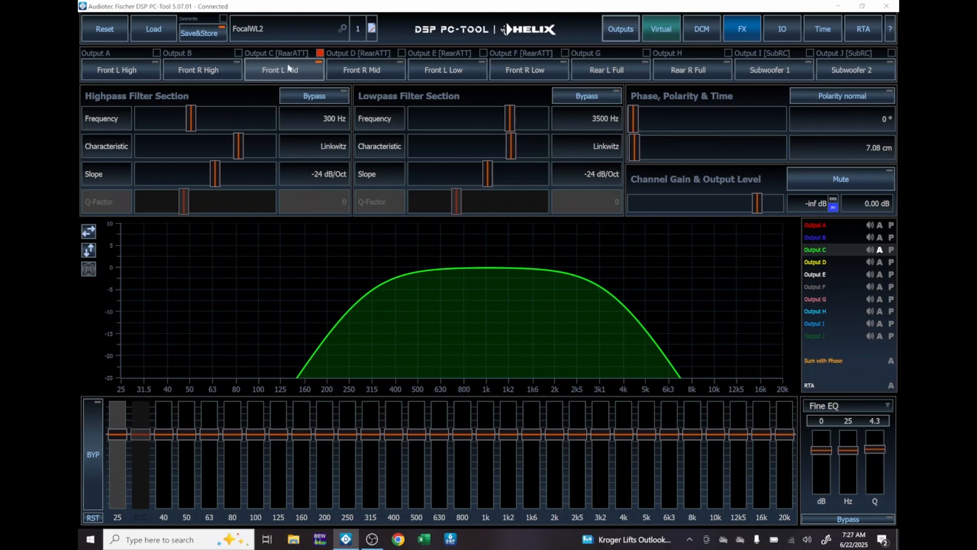
left_click(347, 62)
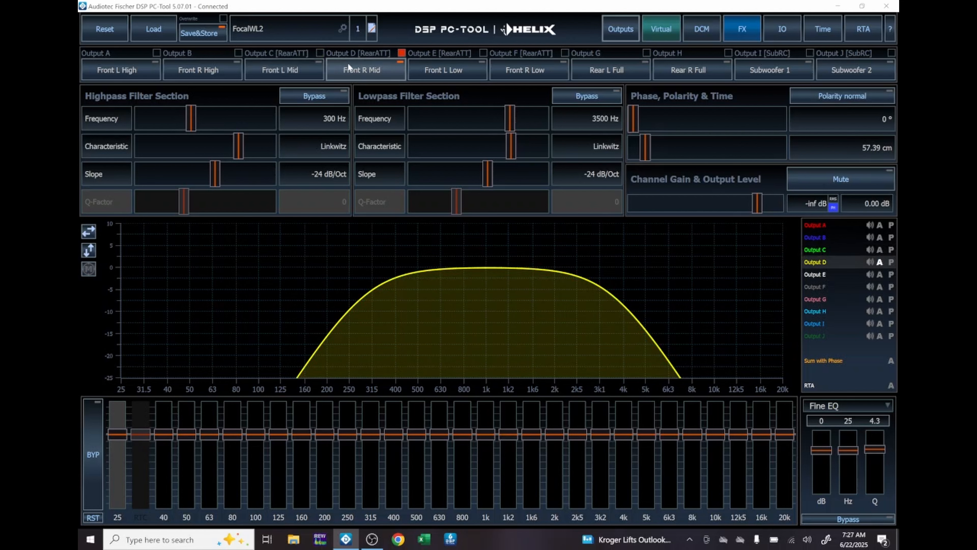
Set the output level of the Front L Low and Front R Low channels to 0 dB.
left_click(442, 69)
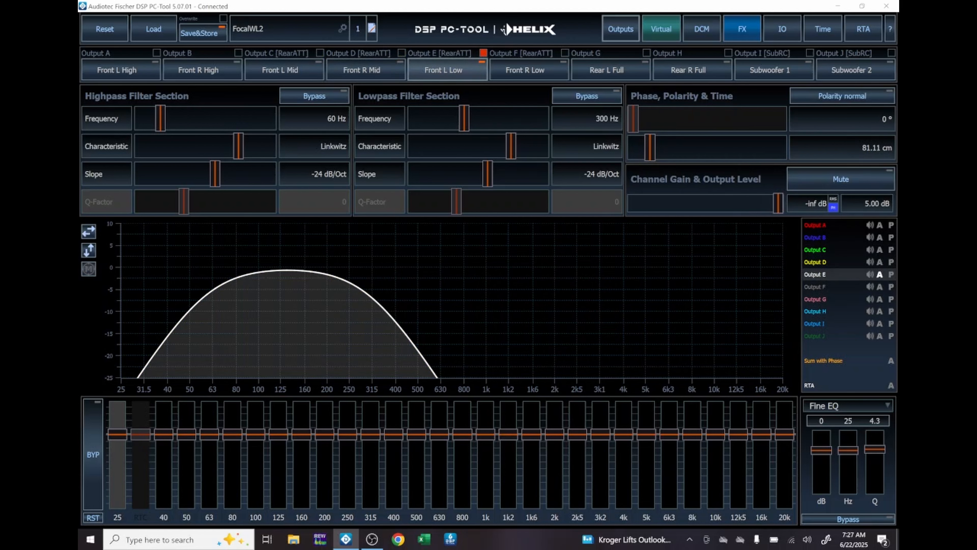
left_click_drag(865, 203, 870, 204)
type("0")
key("Return")
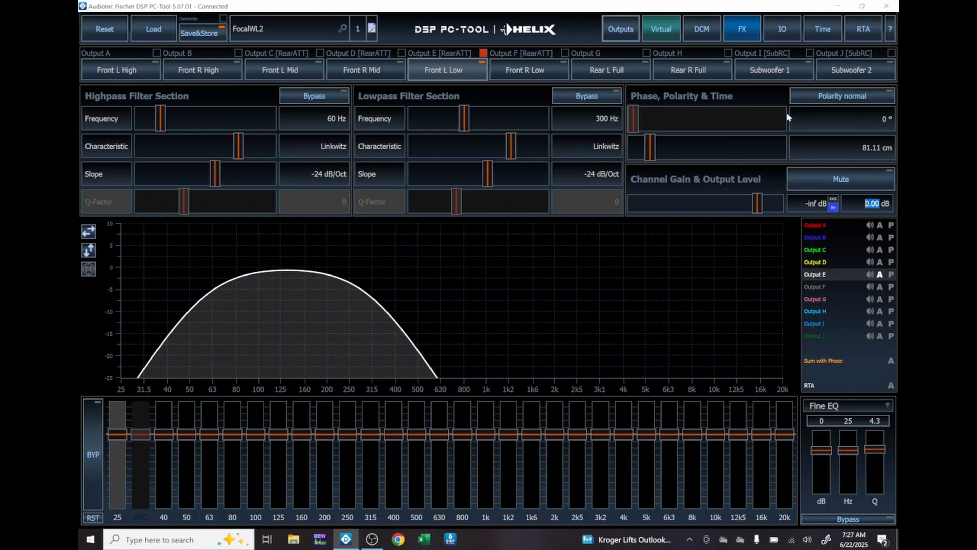
left_click(538, 69)
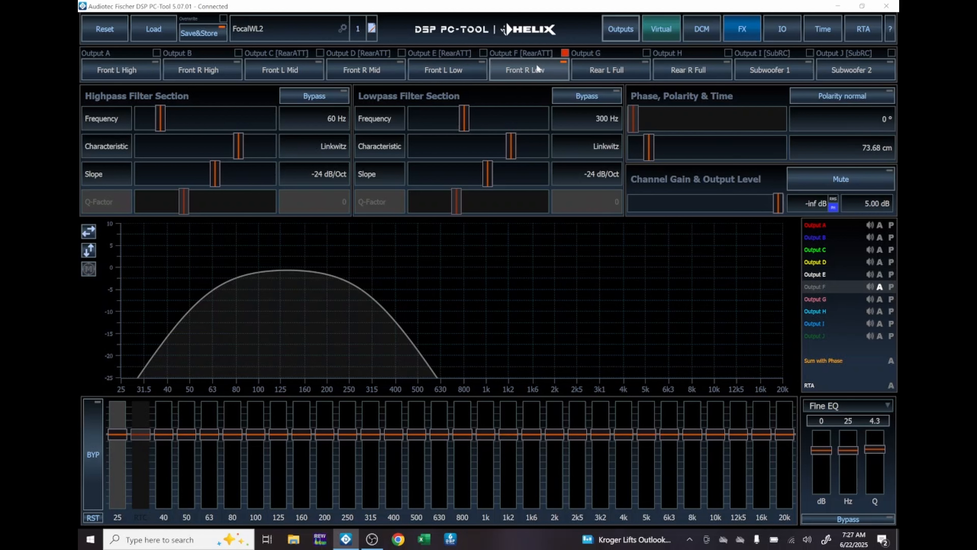
left_click_drag(865, 203, 889, 203)
type("0")
key("Return")
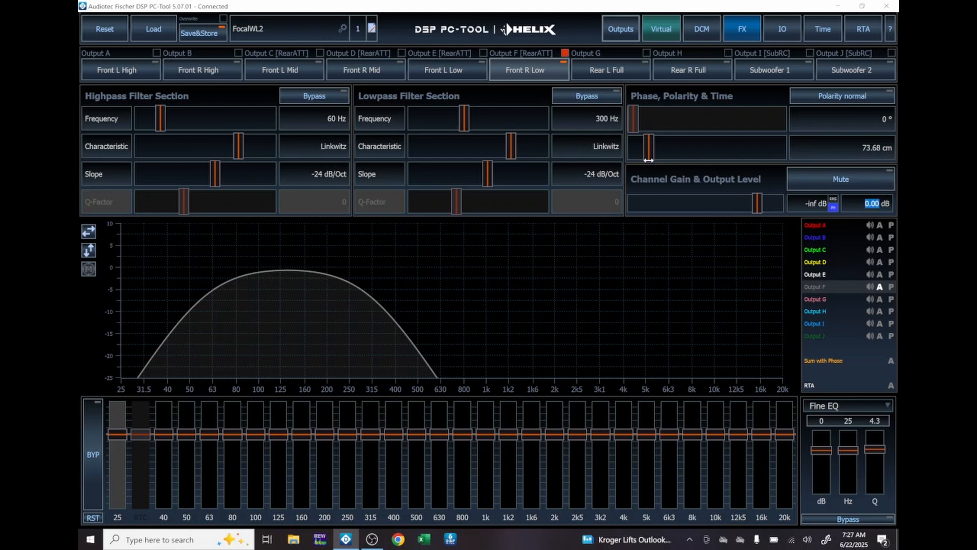
Check the output levels of the Front L Low, both rear and both subwoofer channels.
left_click(458, 72)
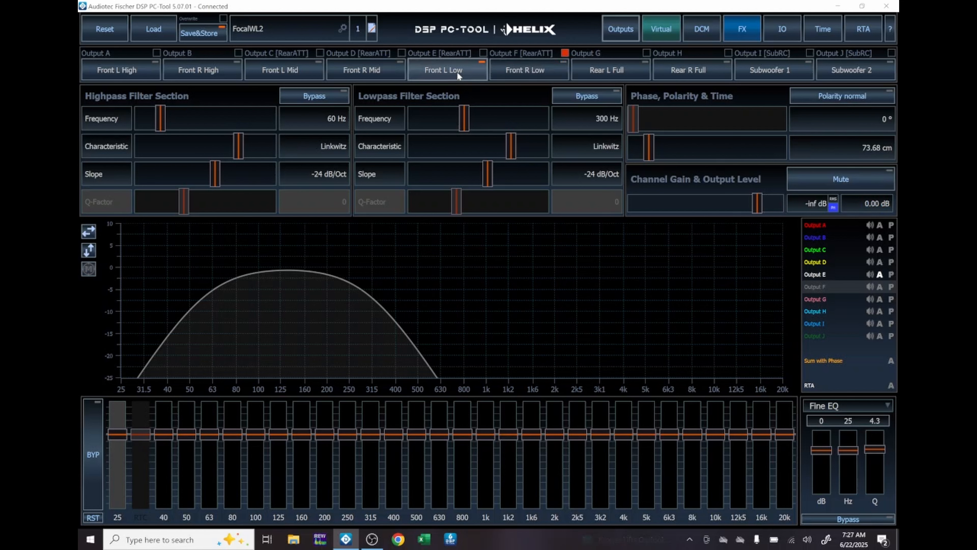
left_click(681, 65)
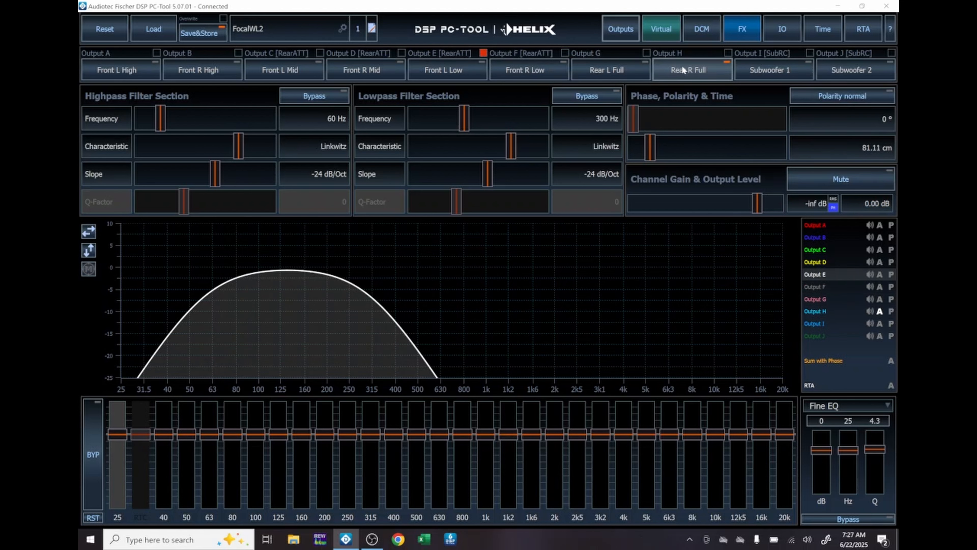
left_click(635, 72)
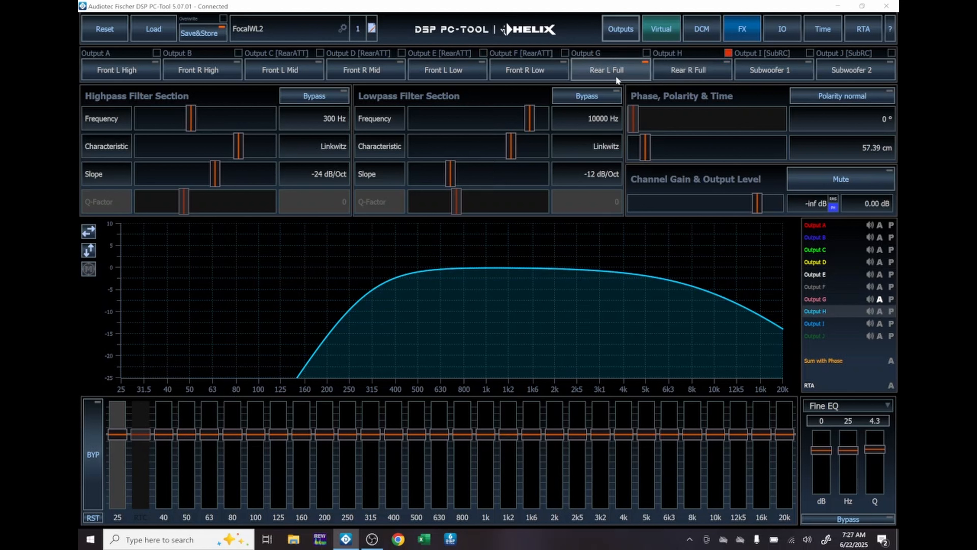
left_click(758, 65)
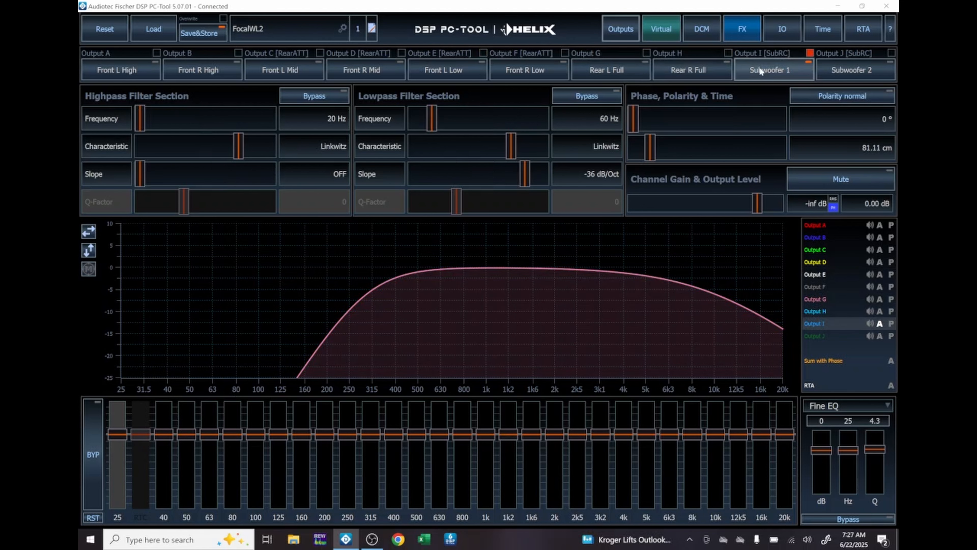
left_click(859, 69)
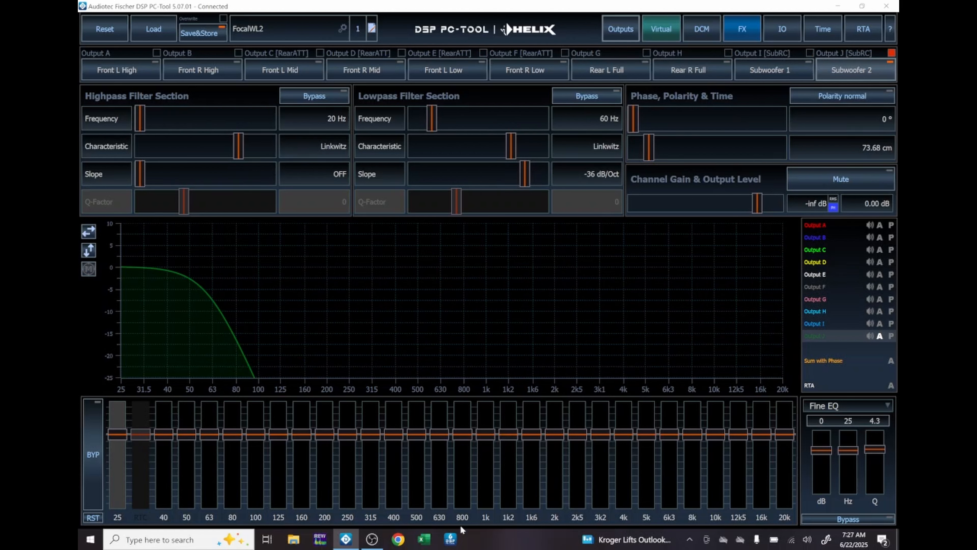
Switch to Excel and try to open the recent workbook "Jazzi's Tuning Companion v8.0 writable".
left_click(427, 543)
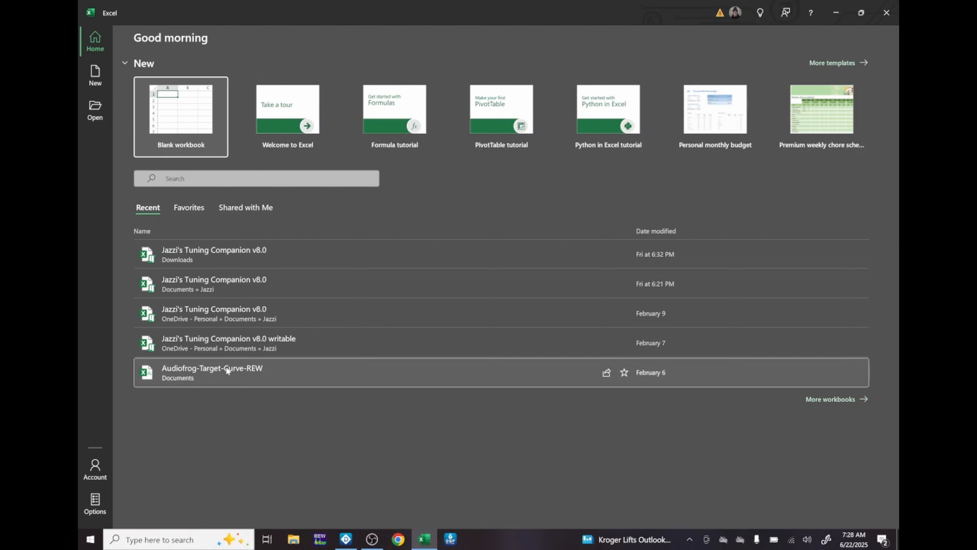
left_click(213, 343)
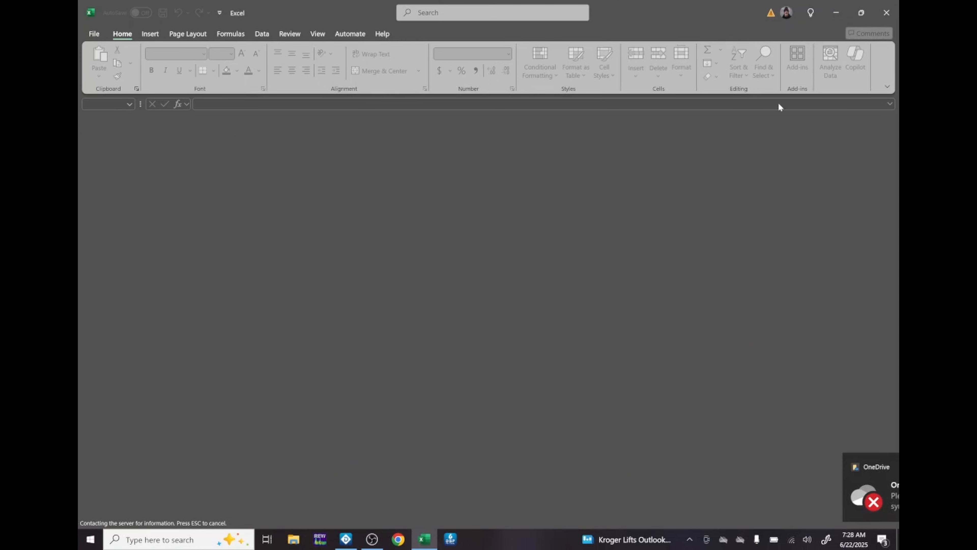
right_click(424, 539)
left_click(409, 522)
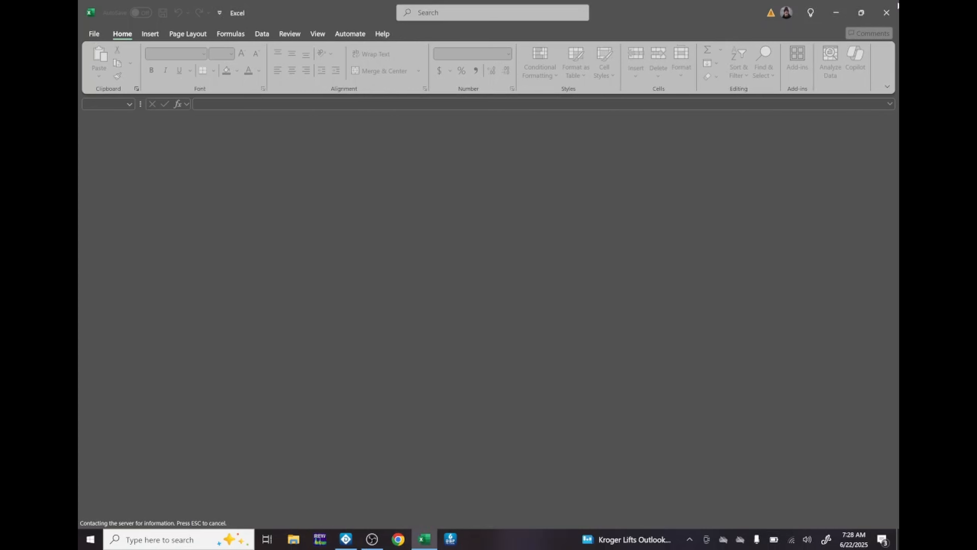
left_click(887, 12)
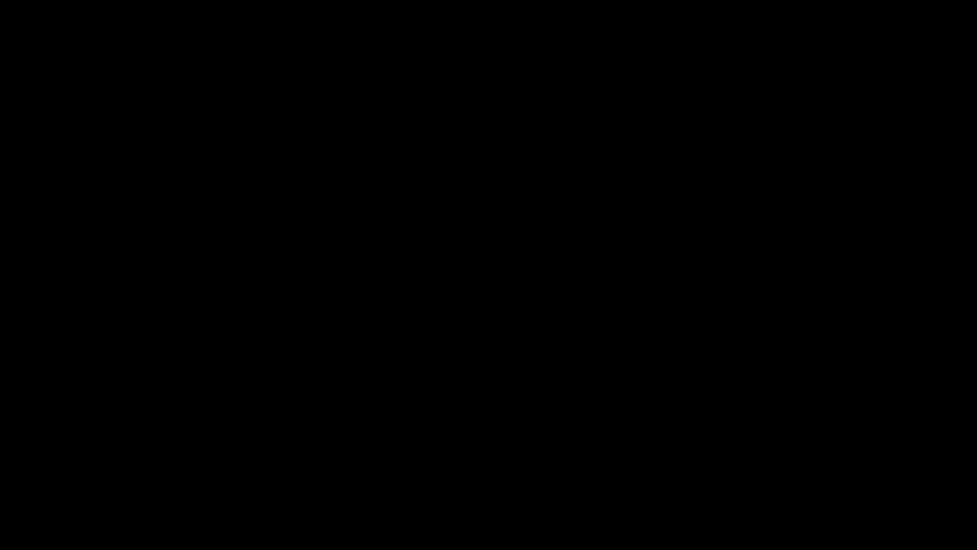
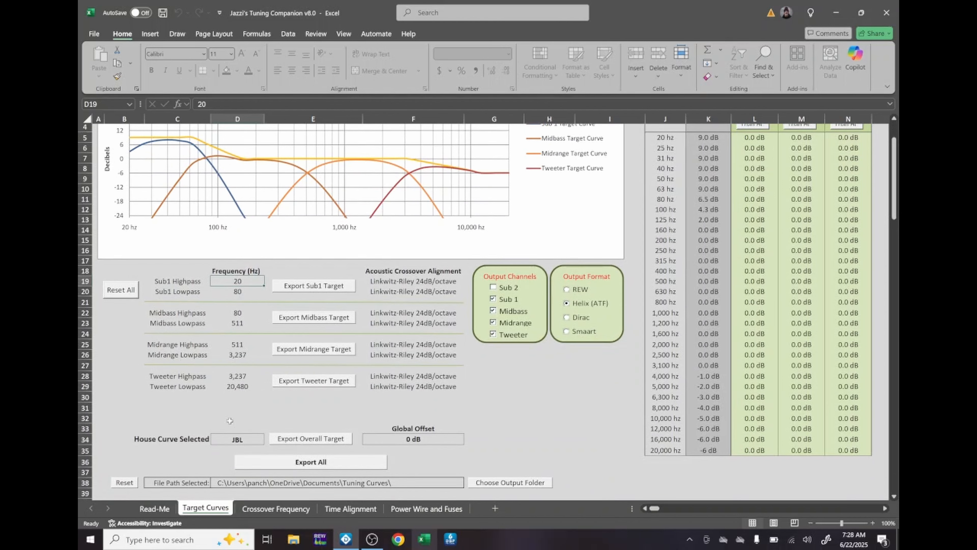
Preview the Whitledge house curve on the Target Curves sheet and set the selection back to JBL.
left_click(249, 441)
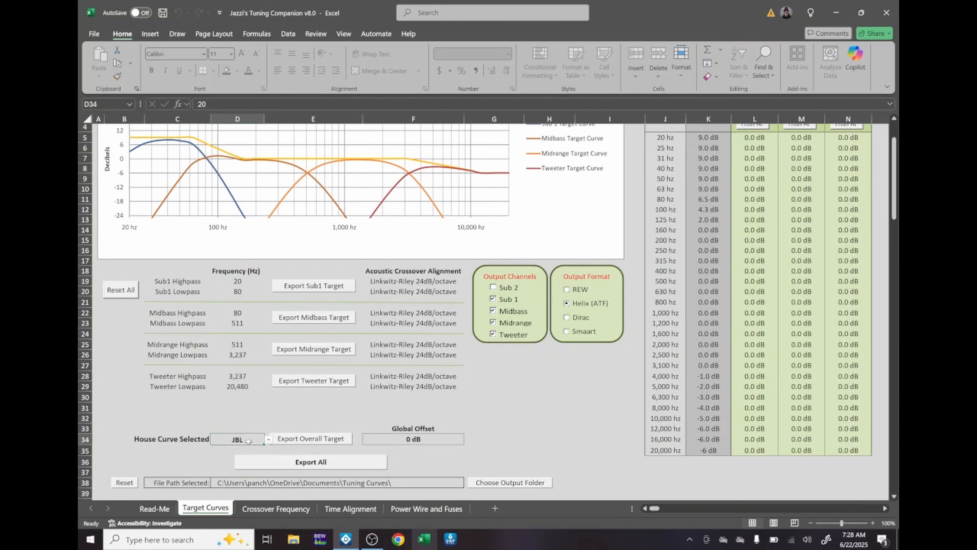
left_click(269, 440)
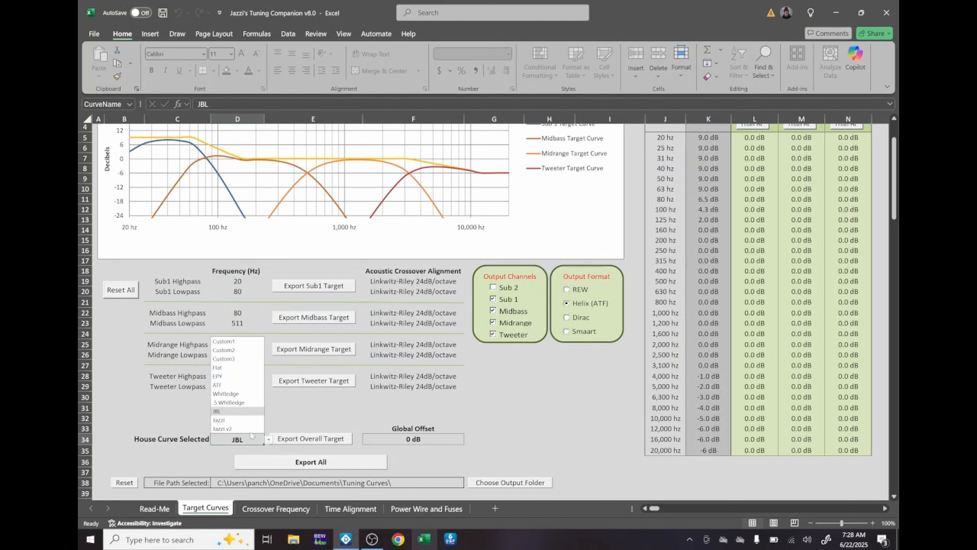
left_click(231, 394)
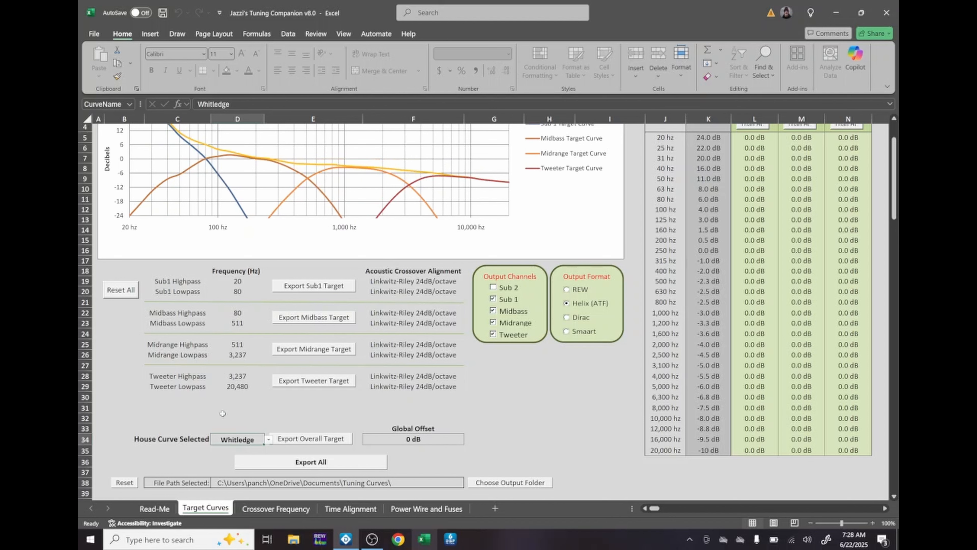
left_click(269, 441)
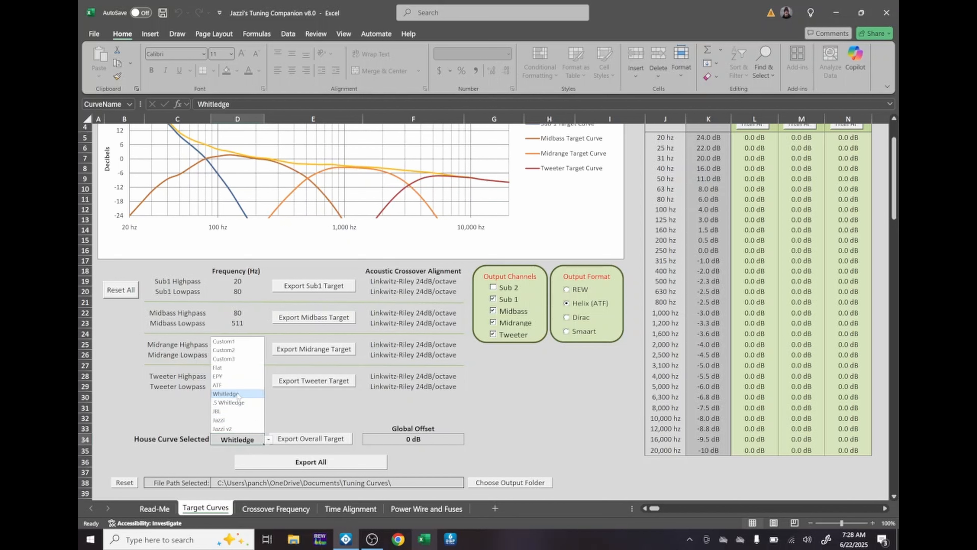
left_click(232, 411)
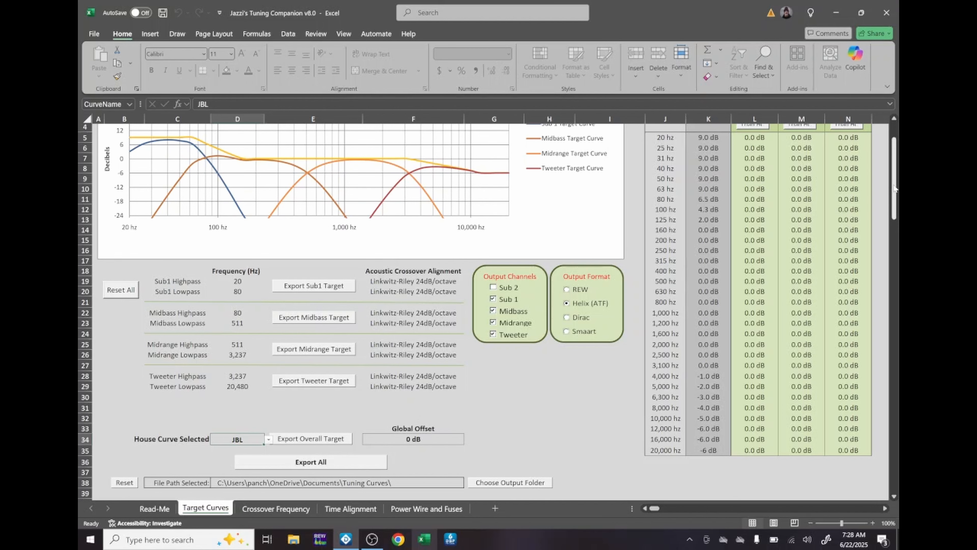
Export the overall JBL house curve target in REW format and close the workbook without saving.
left_click_drag(894, 190, 898, 209)
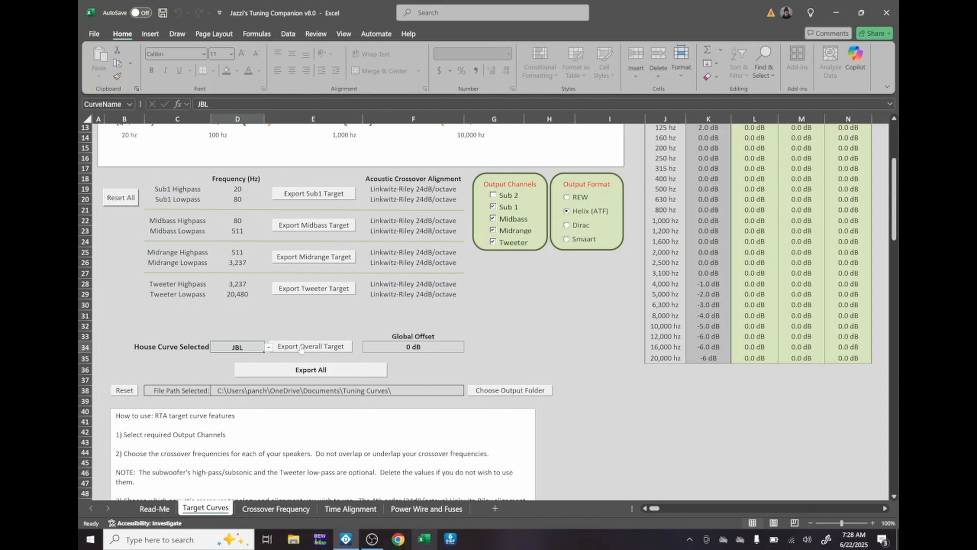
left_click(566, 198)
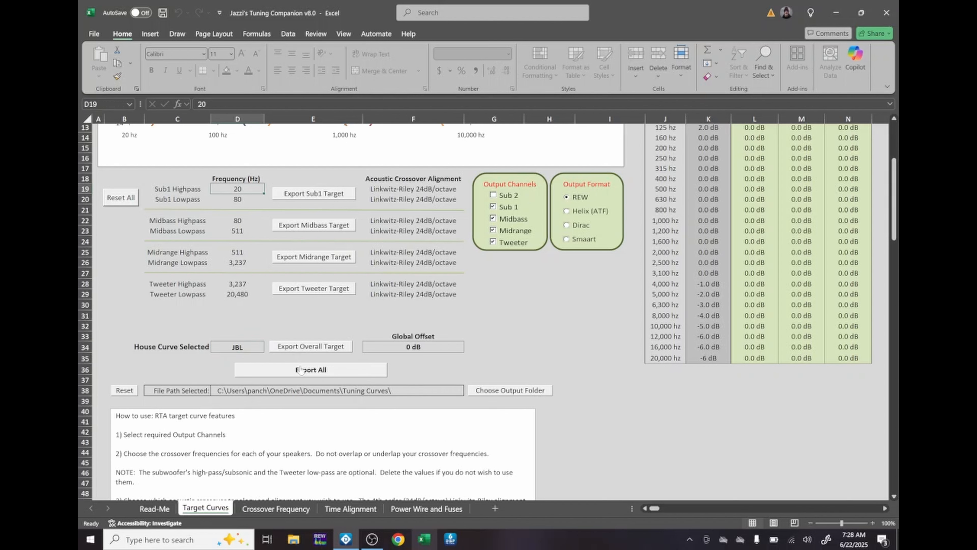
left_click(307, 348)
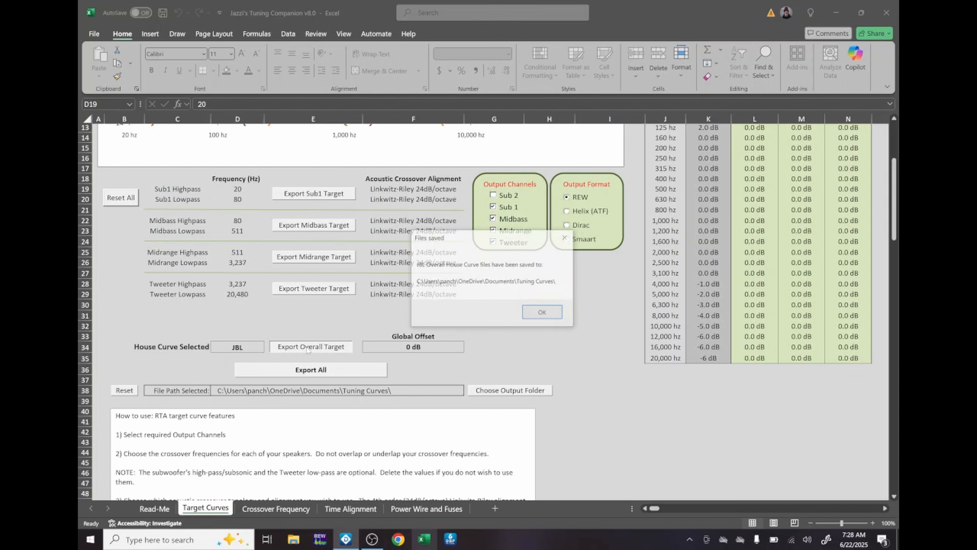
left_click(546, 313)
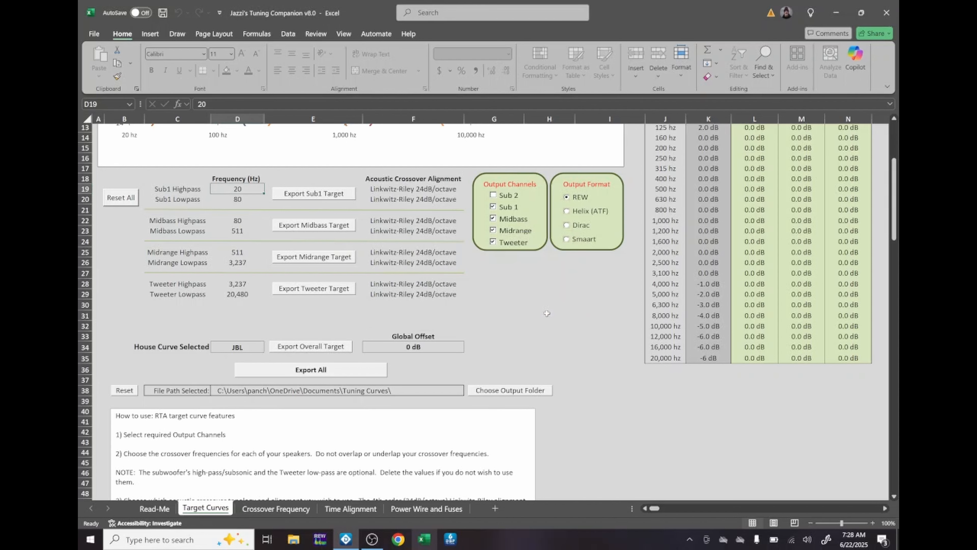
left_click(884, 18)
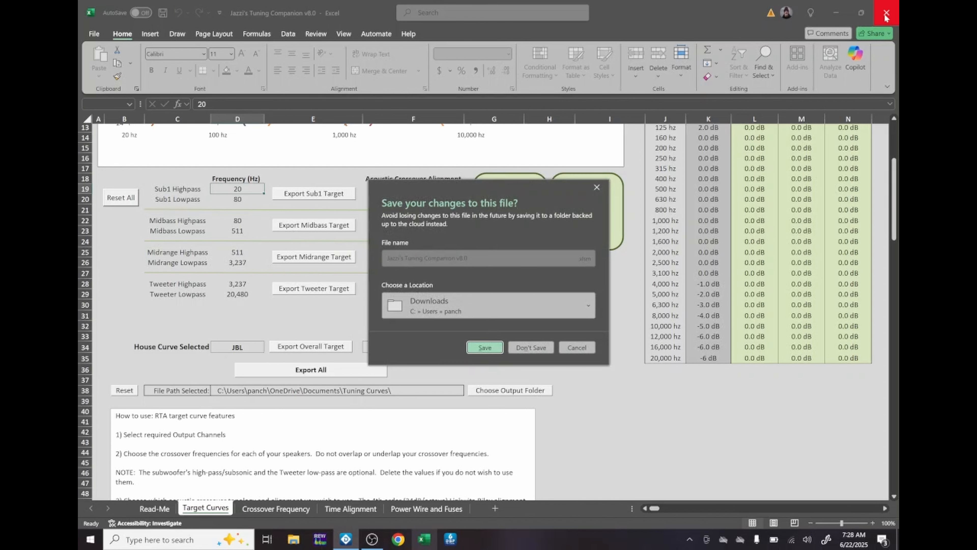
left_click(518, 347)
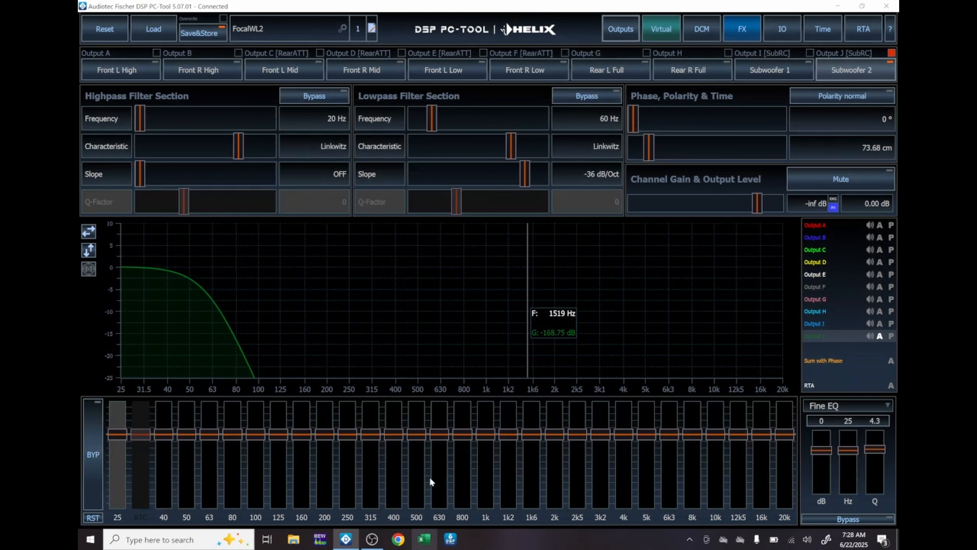
Minimize the DSP PC-Tool, launch REW in a maximized window and open its RTA.
left_click(321, 539)
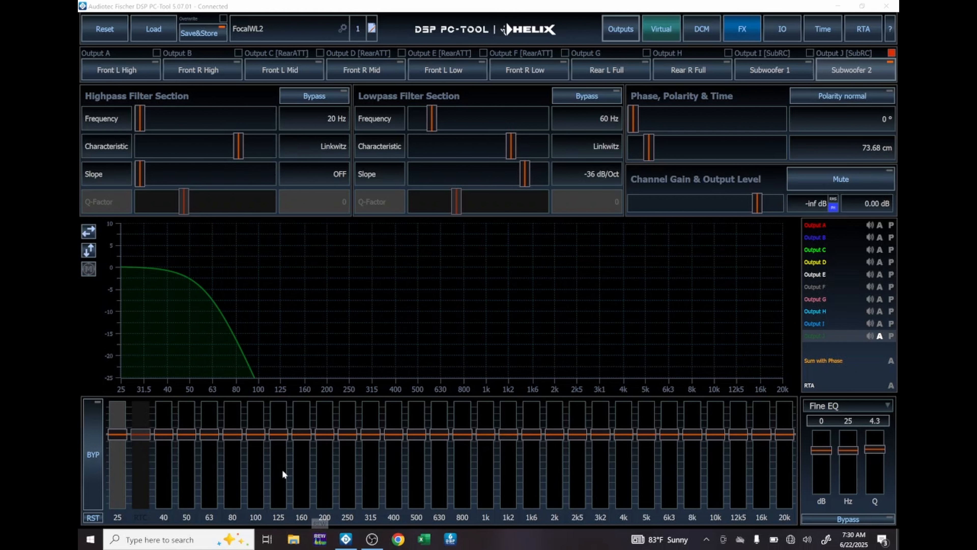
left_click(836, 6)
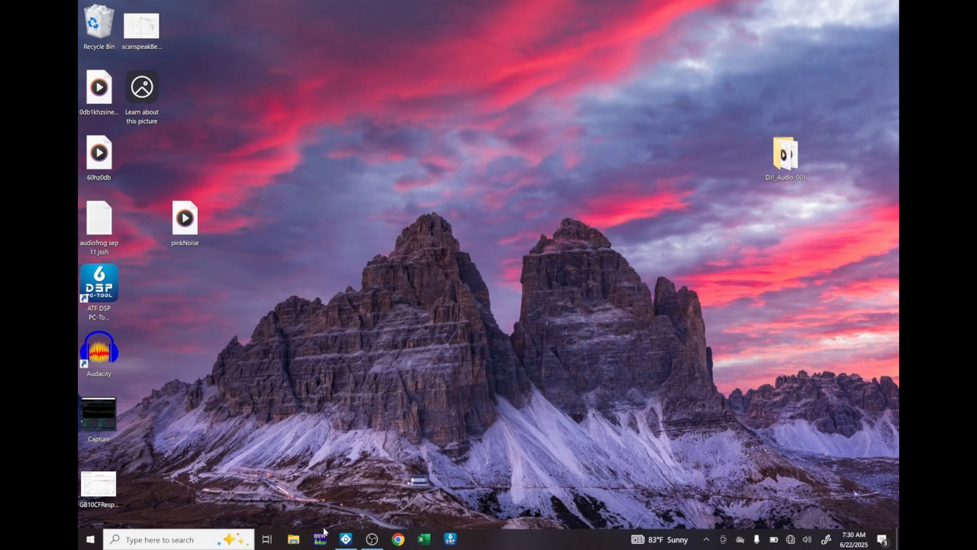
left_click(321, 536)
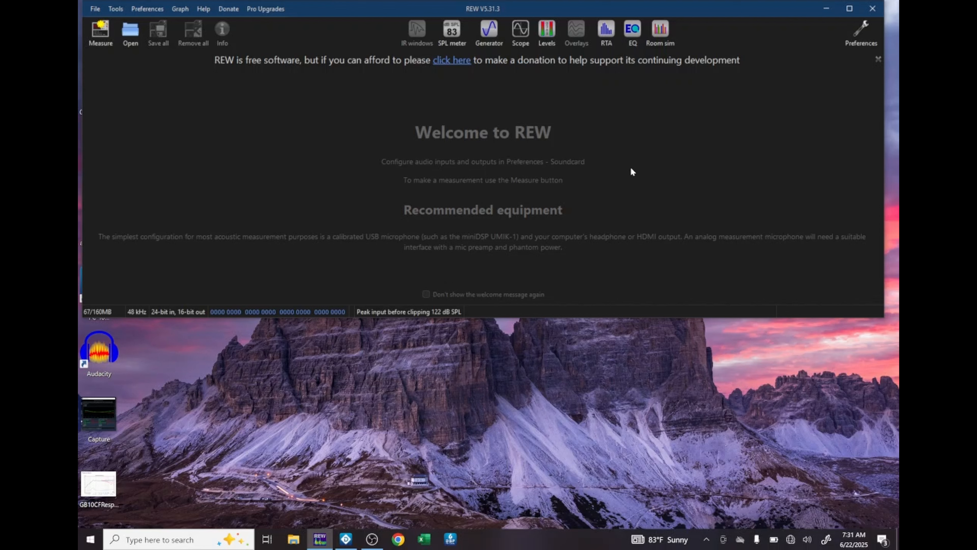
left_click(850, 9)
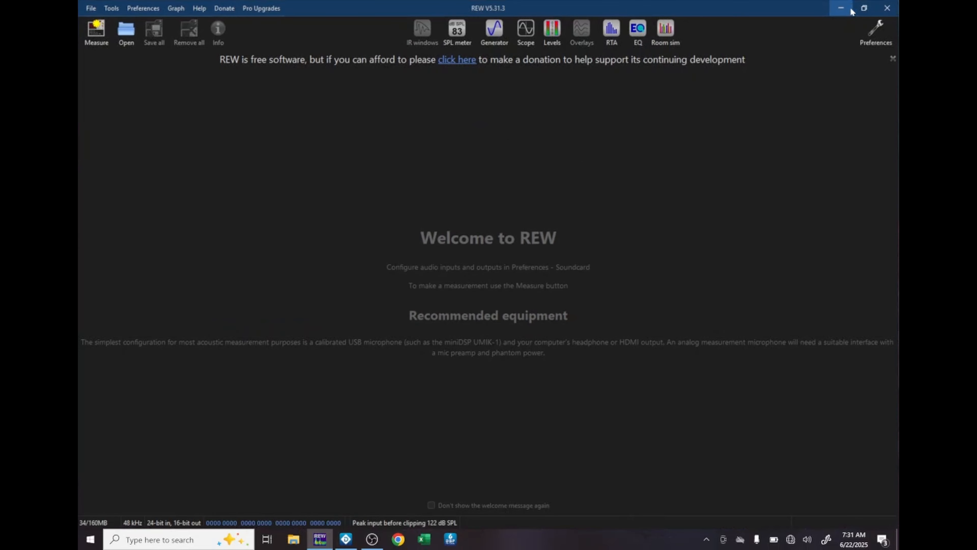
key("alt+Tab")
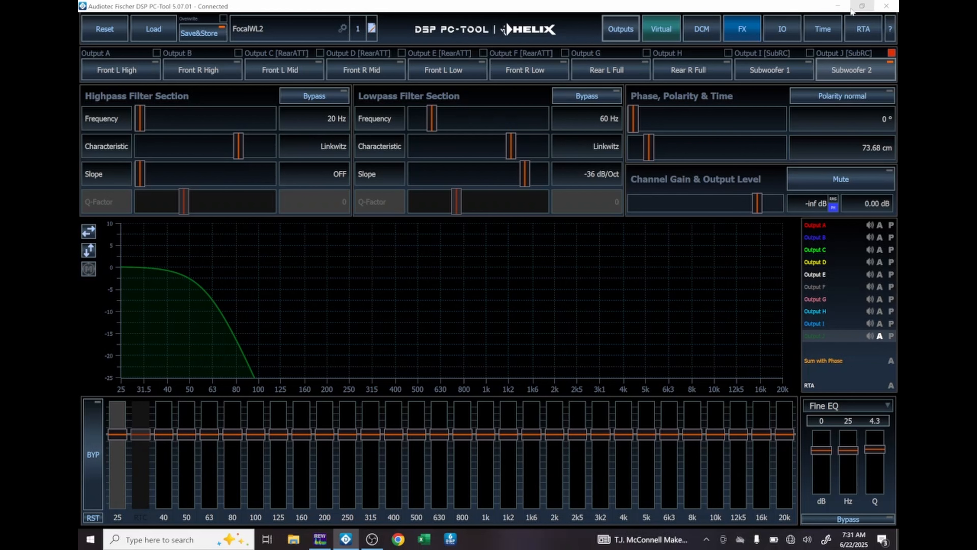
key("alt+Tab")
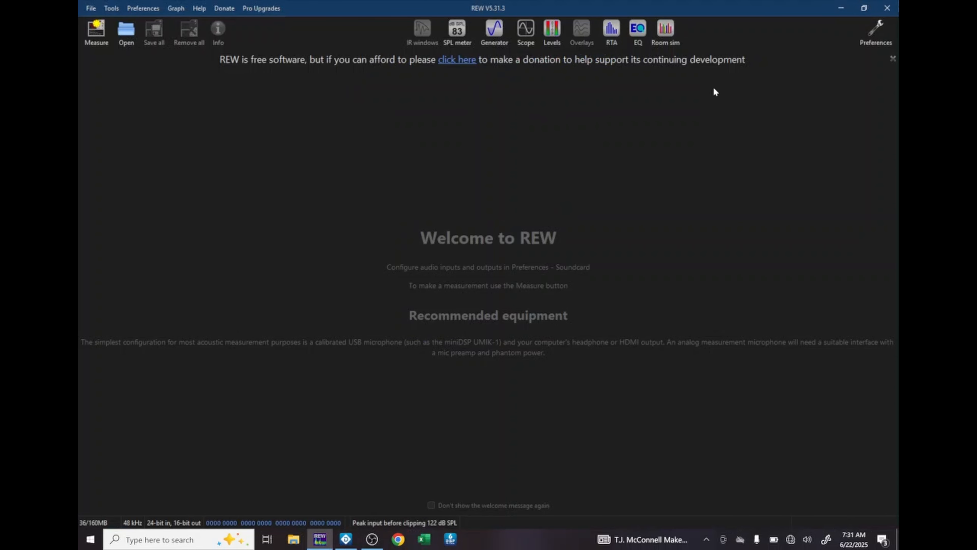
left_click(610, 33)
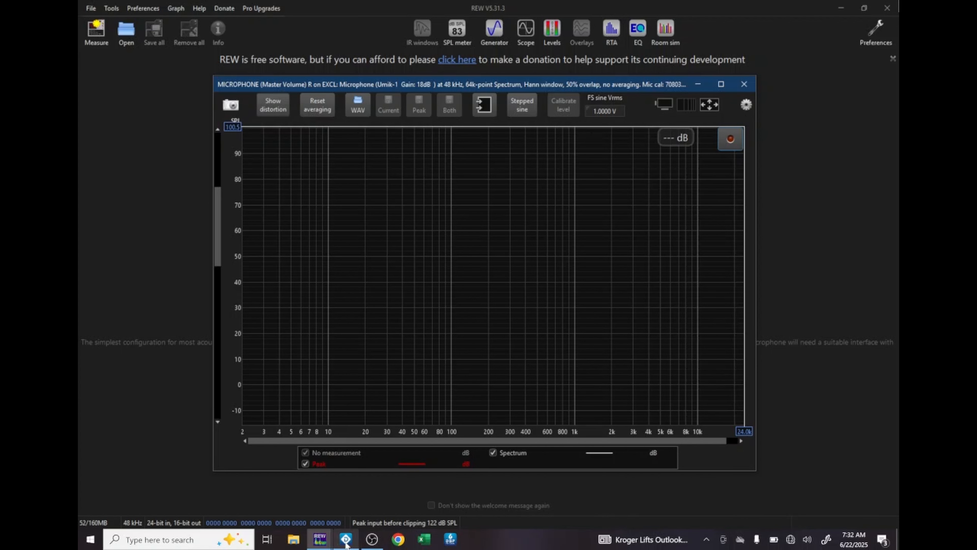
Switch to the DSP PC-Tool, mute outputs B through J so only Output A plays, and return to the REW RTA.
left_click(348, 542)
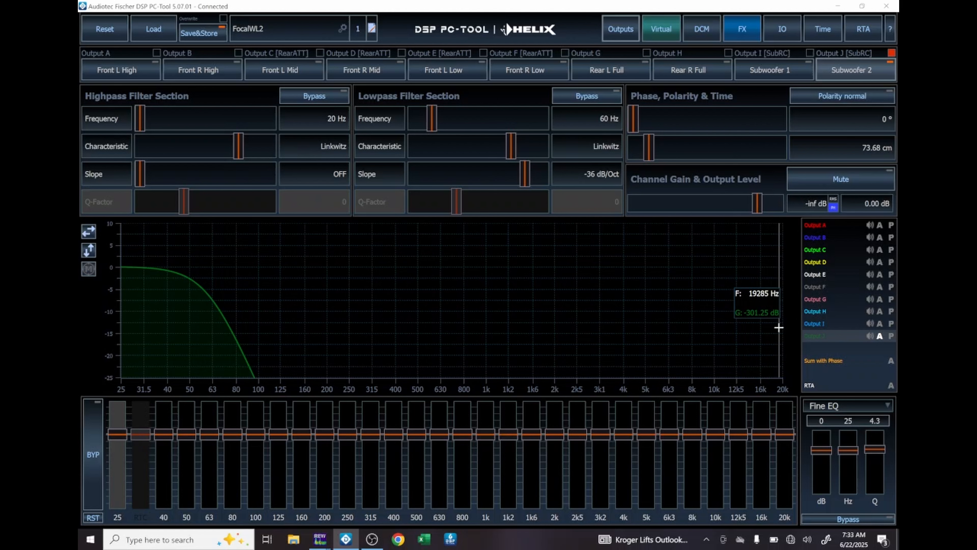
key("2")
key("3")
key("4")
key("5")
key("6")
key("7")
key("8")
key("9")
key("0")
key("alt+Tab")
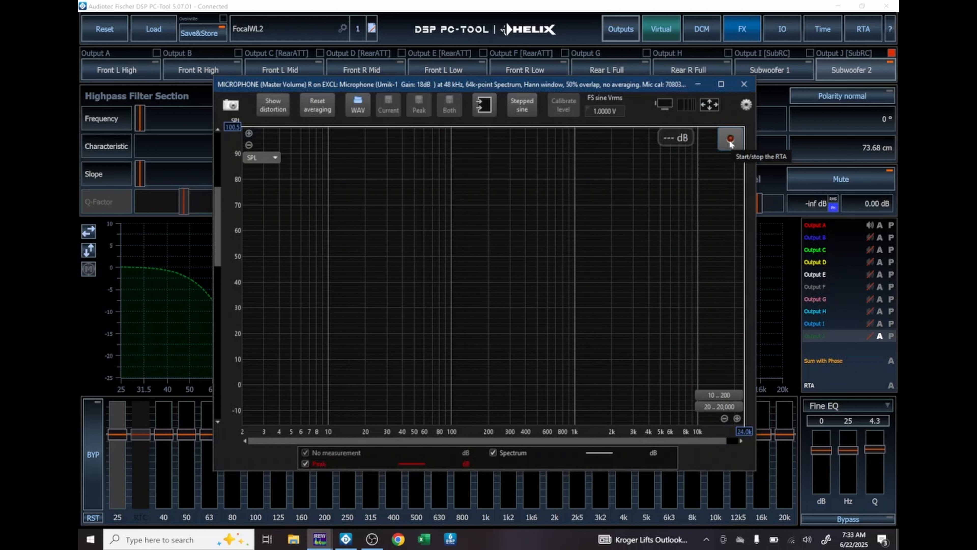
Start the RTA, restart its averaging and save the current Output A spectrum as a measurement.
left_click(730, 144)
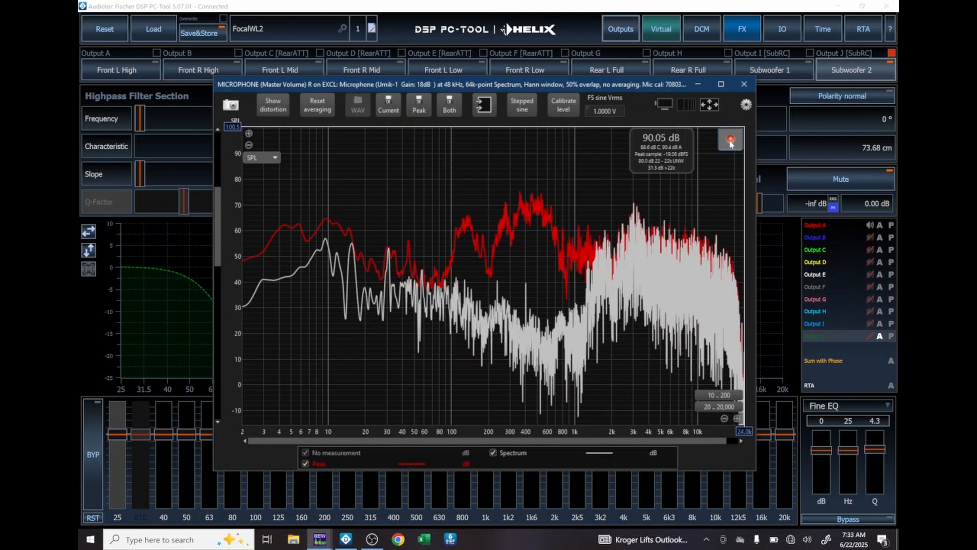
left_click(315, 104)
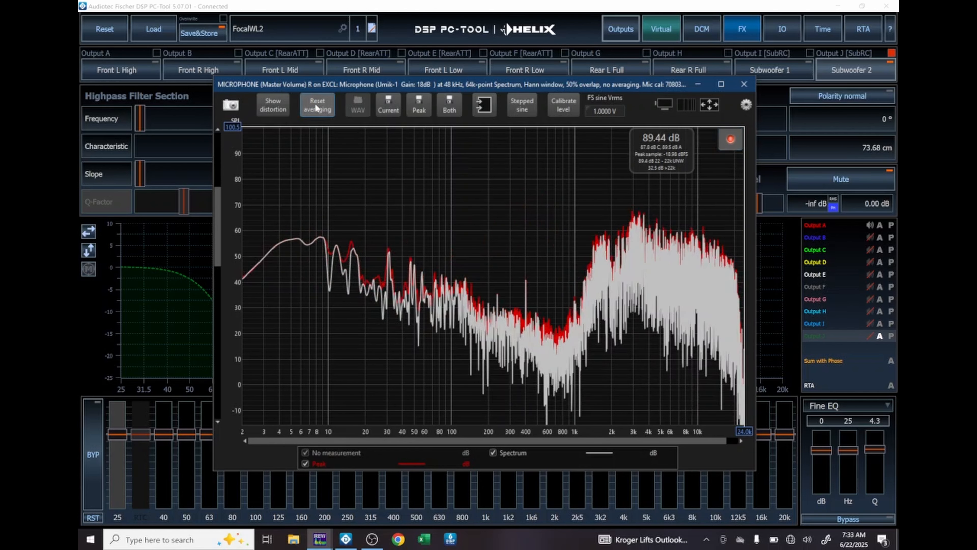
left_click(315, 105)
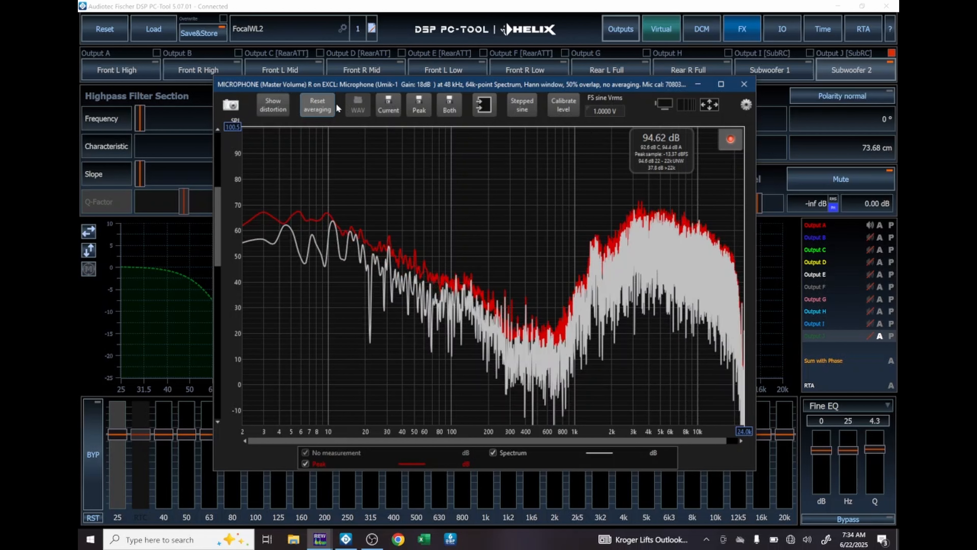
left_click(387, 103)
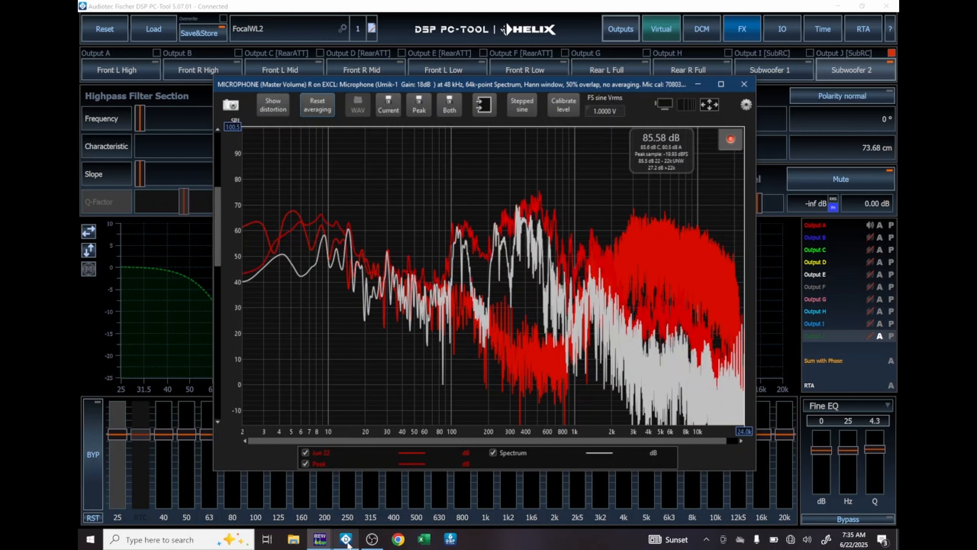
mouse_move(319, 541)
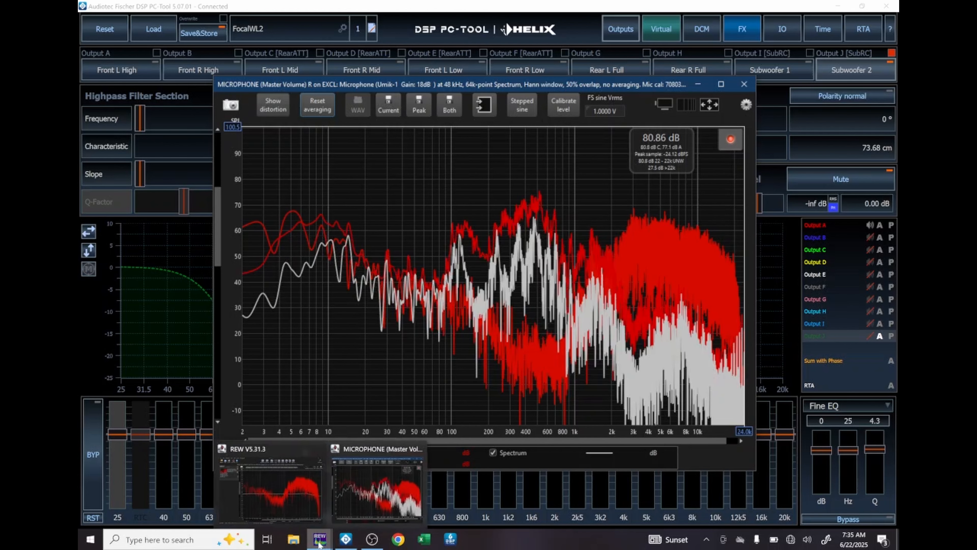
Switch to the DSP PC-Tool, leave only Output B unmuted, and restart averaging in the REW RTA to save its current spectrum.
left_click(283, 489)
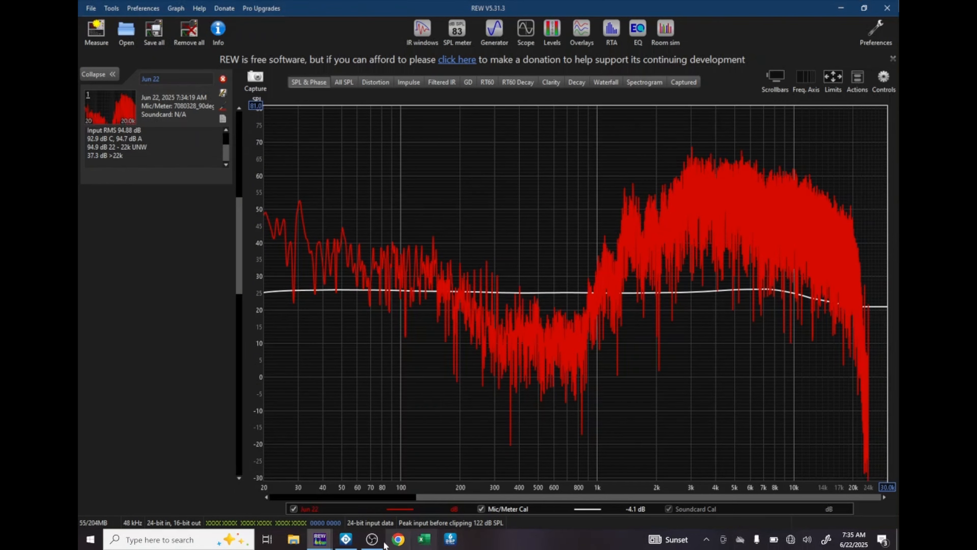
left_click(347, 538)
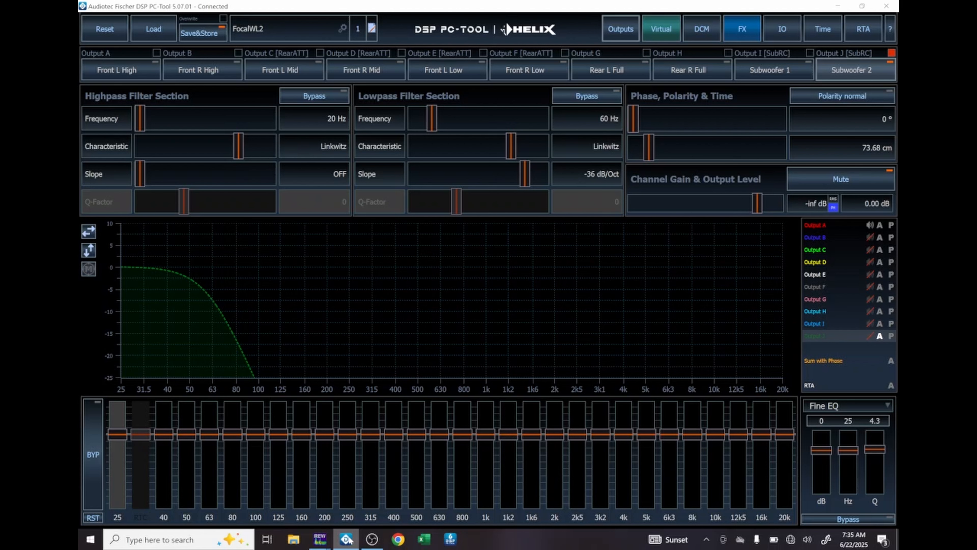
key("1")
key("2")
key("alt+Tab")
key("alt+Tab")
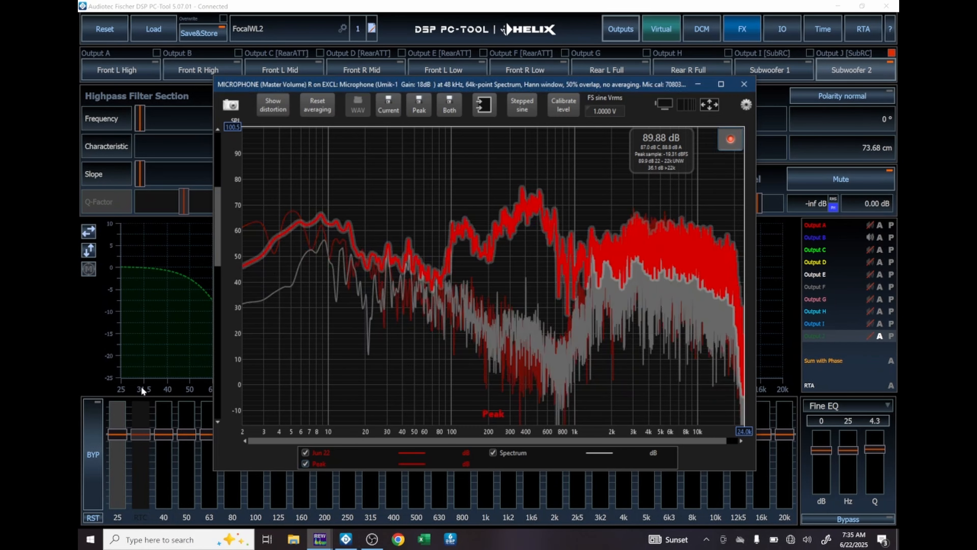
left_click(314, 104)
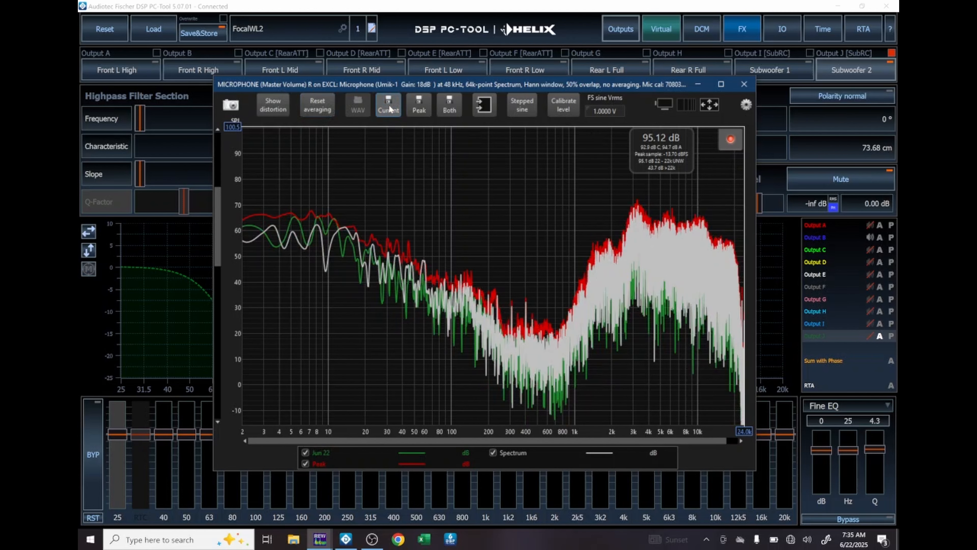
Mute Output B and unmute Output C in the DSP PC-Tool, then save Output C's freshly averaged spectrum in the REW RTA.
key("alt+Tab")
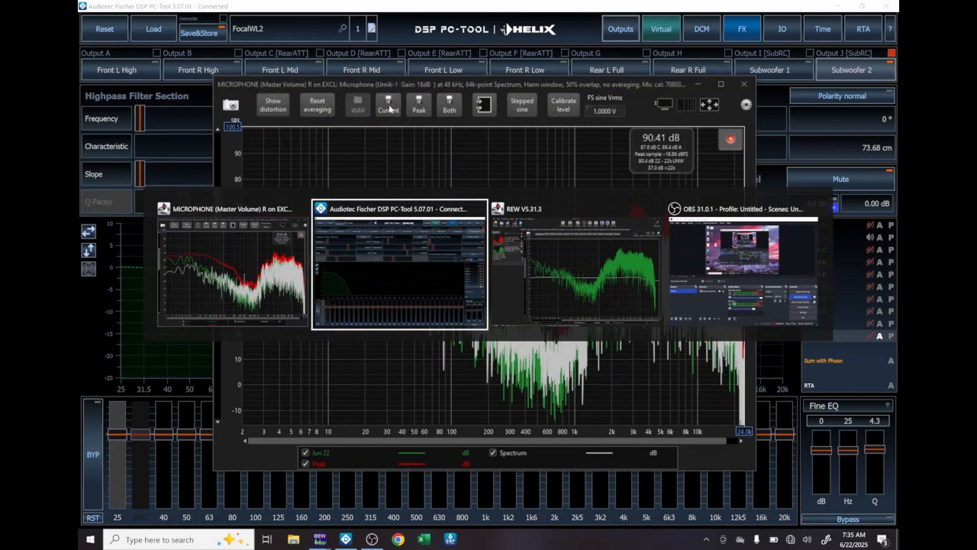
key("alt+Tab")
key("alt+Tab")
key("alt+Tab")
key("alt+Tab")
key("alt+Tab")
key("alt+Tab")
key("alt+Tab")
key("alt+Tab")
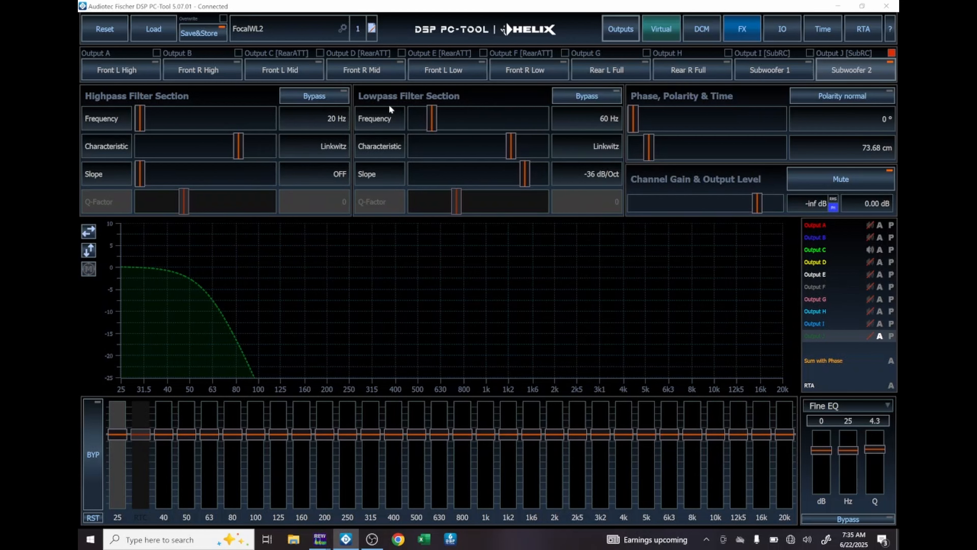
key("alt+Tab")
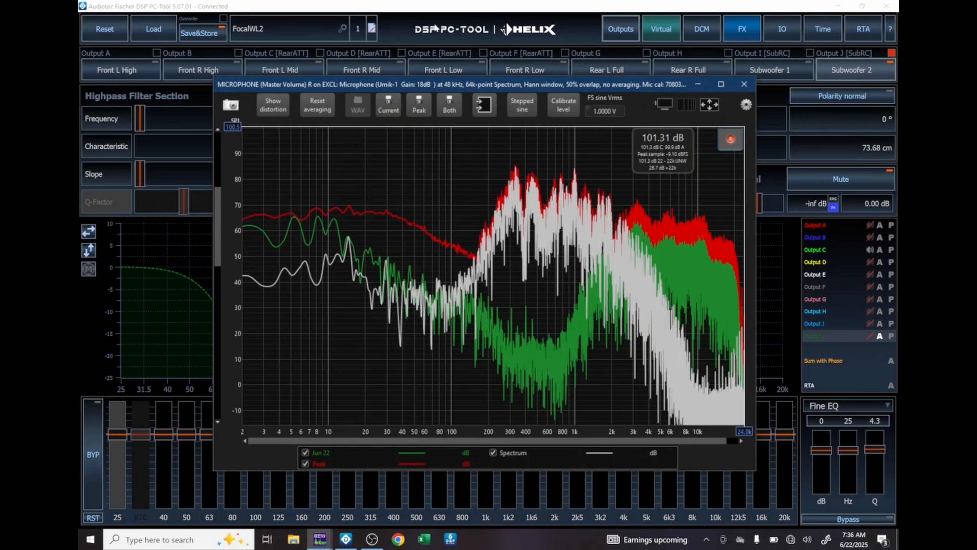
left_click(318, 111)
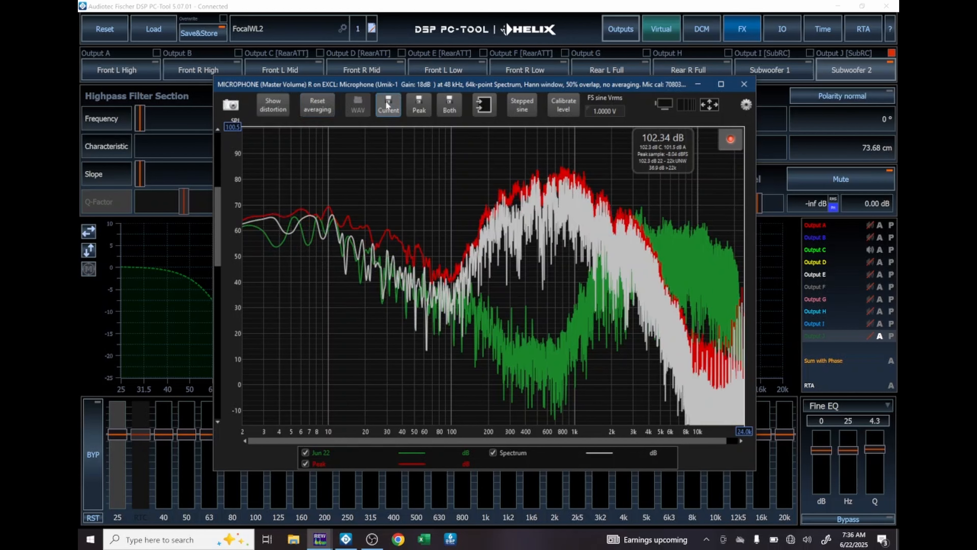
Make Output D the only playing channel in the DSP PC-Tool and save its current spectrum in the REW RTA after resetting averaging.
key("alt+Tab")
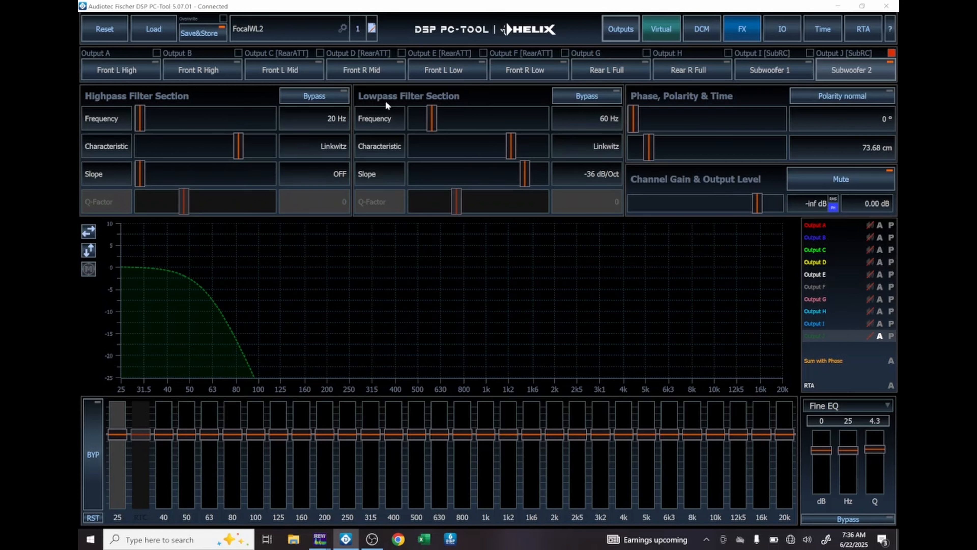
key("alt+Tab")
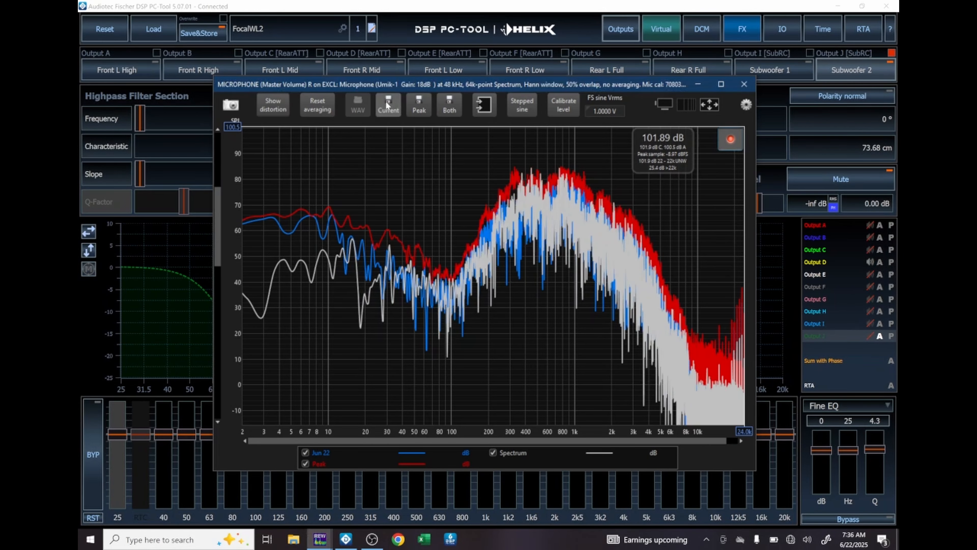
left_click(313, 101)
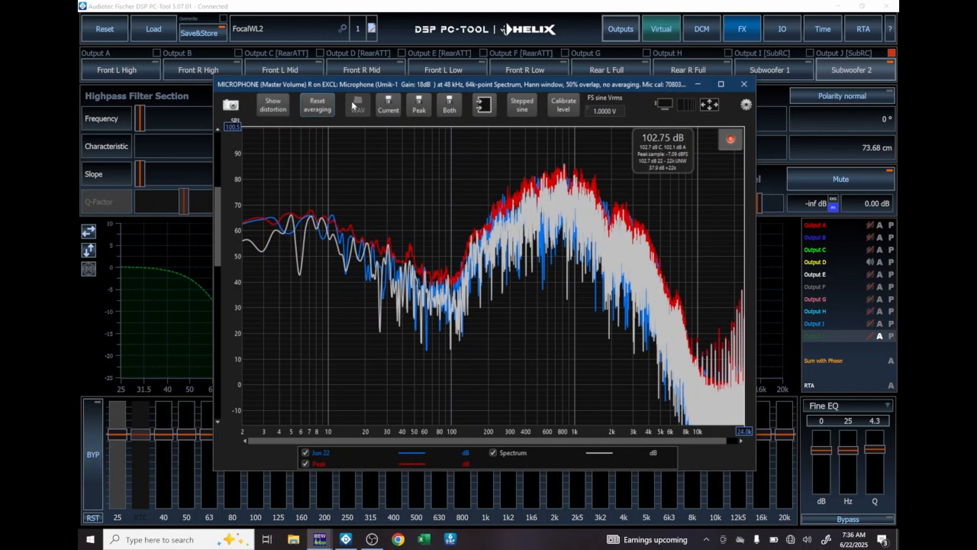
left_click(386, 110)
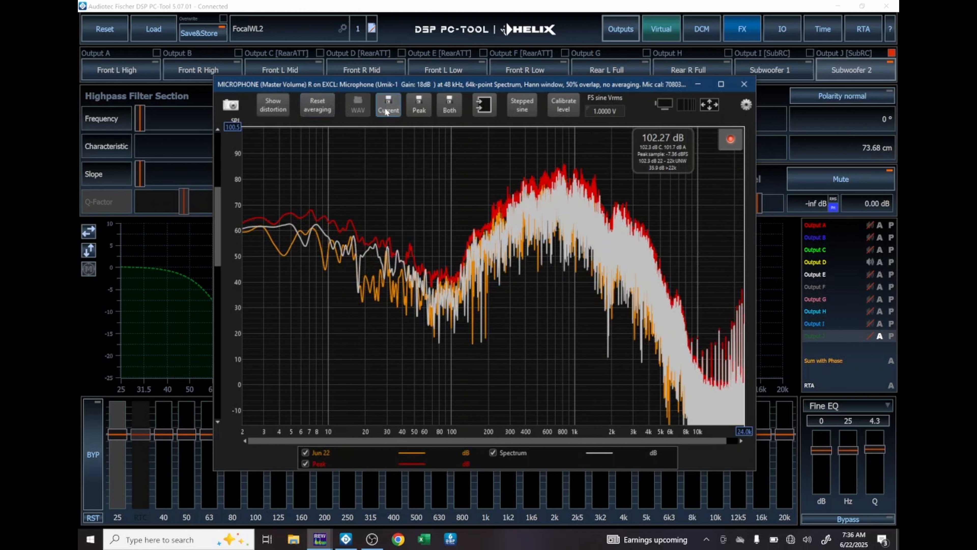
Swap the unmuted channel from Output D to Output E in the DSP PC-Tool and capture its re-averaged spectrum in the REW RTA.
key("alt+Tab")
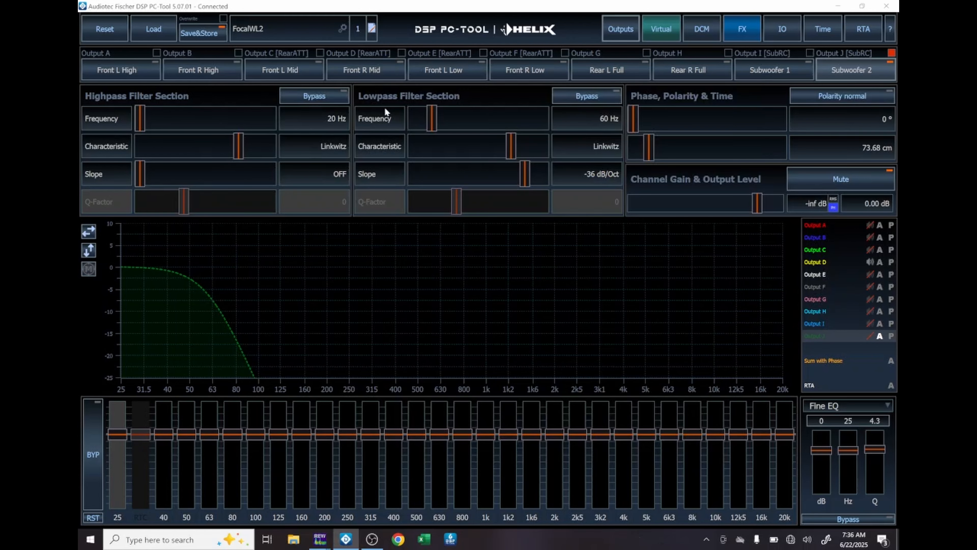
key("alt+Tab")
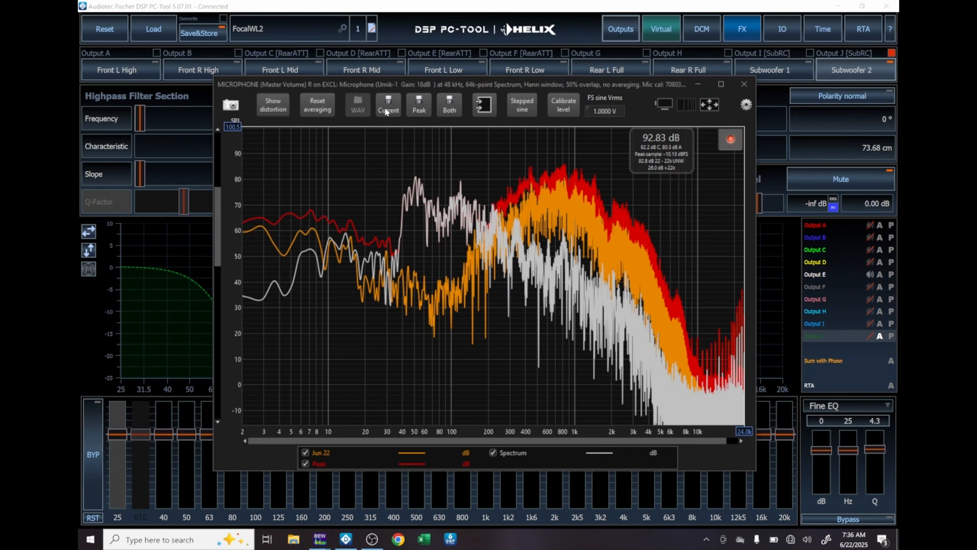
left_click(318, 109)
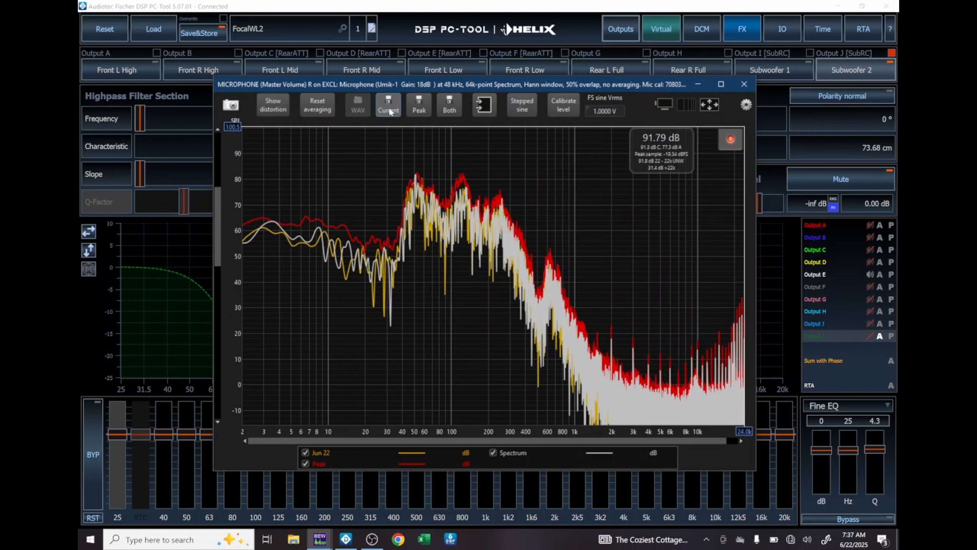
Play only Output F from the DSP PC-Tool, reset the REW RTA averaging and save the current spectrum as a measurement.
key("alt+Tab")
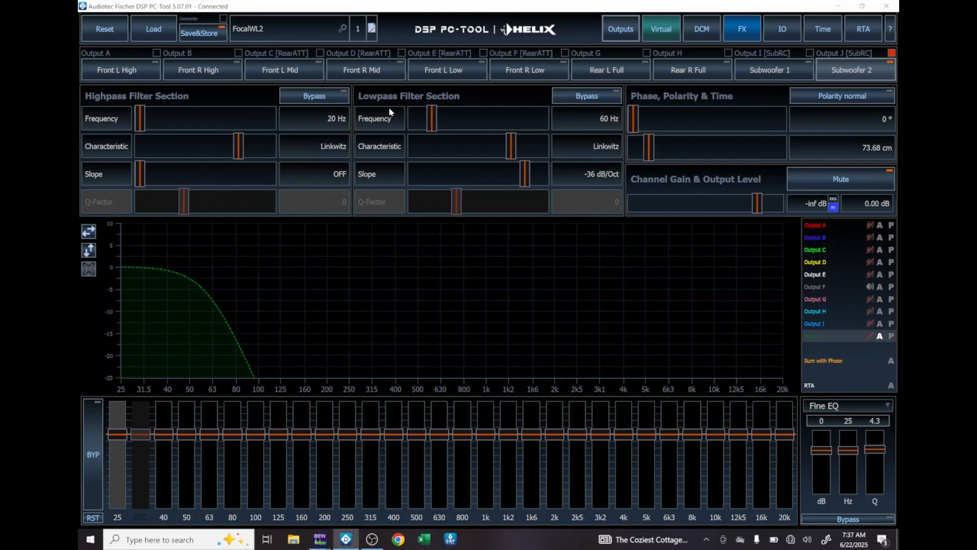
key("alt+Tab")
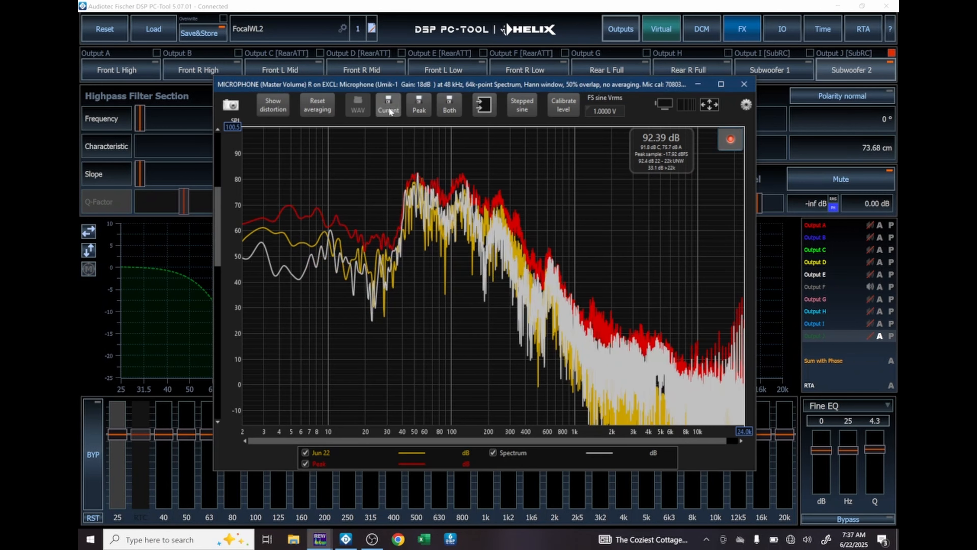
left_click(320, 111)
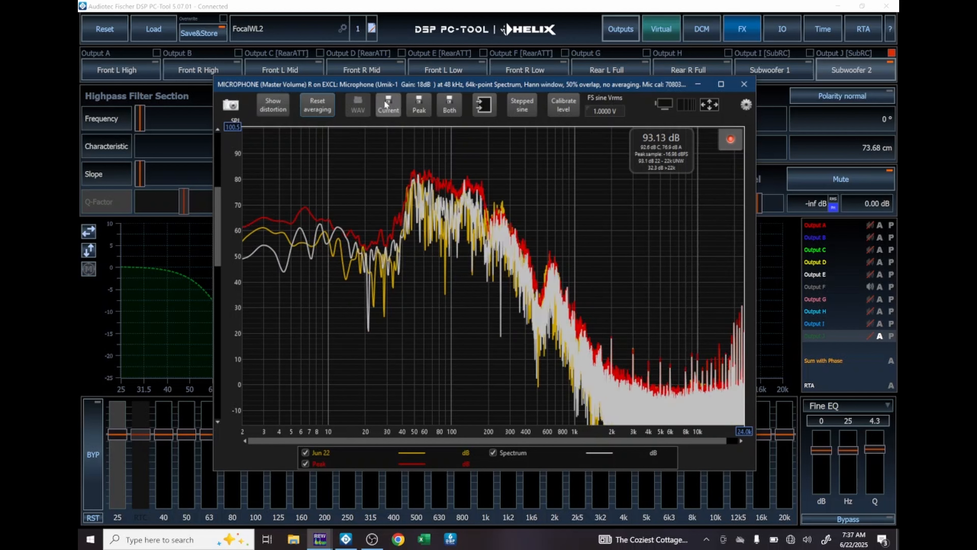
Mute Output F and unmute Output G in the DSP PC-Tool, then reset averaging and save the current spectrum in the REW RTA.
key("alt+Tab")
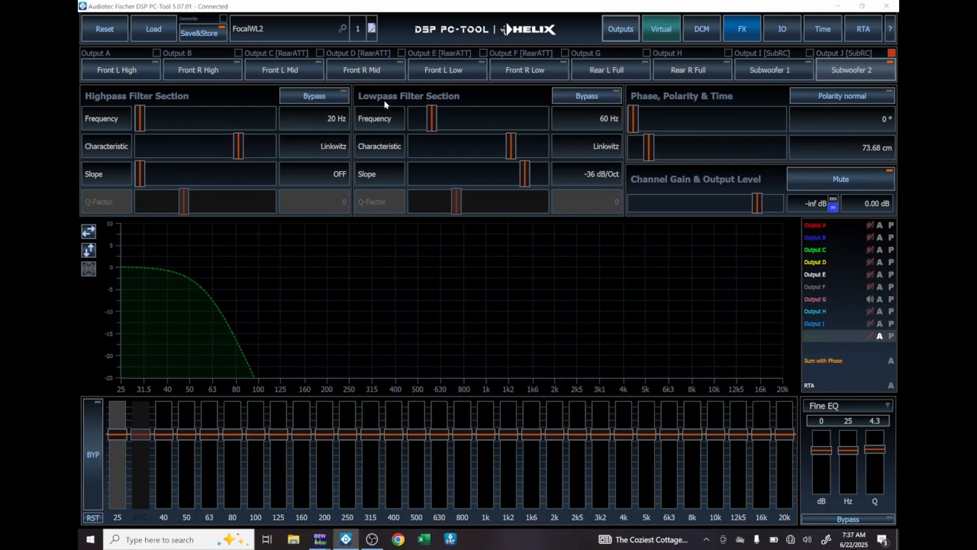
key("alt+Tab")
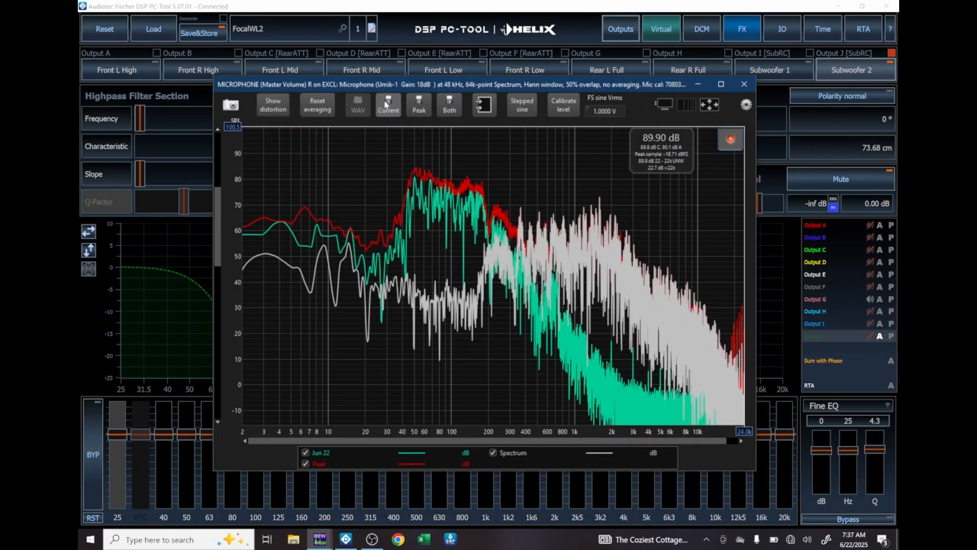
left_click(324, 109)
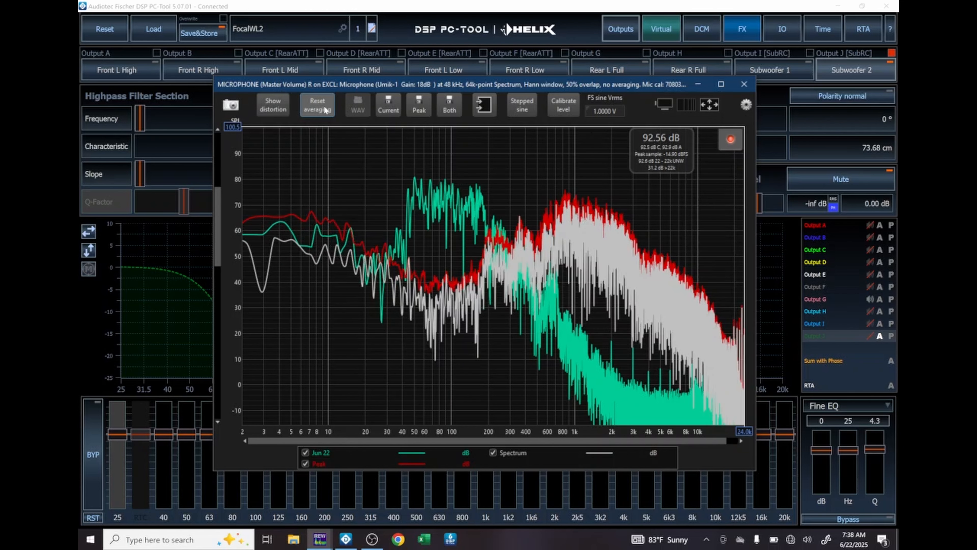
left_click(382, 109)
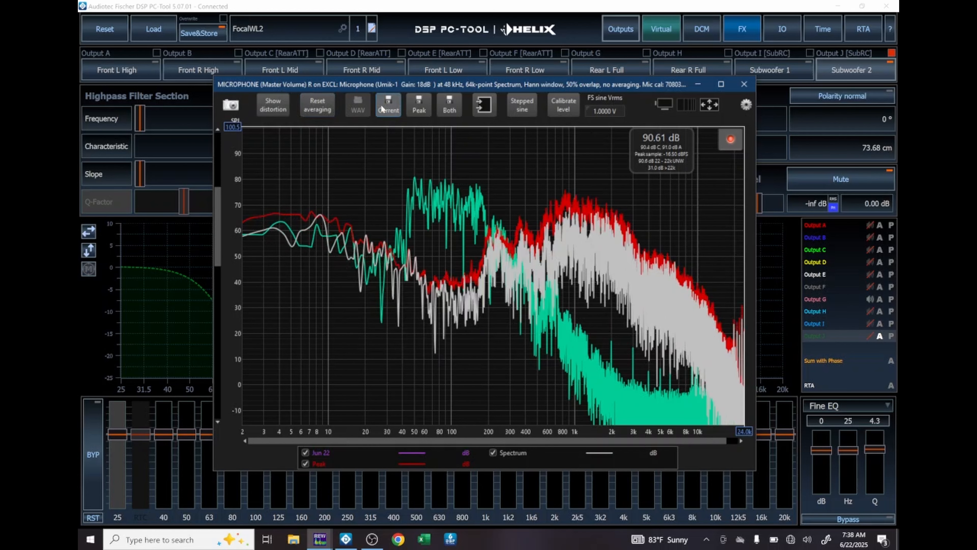
Leave only Output H unmuted in the DSP PC-Tool and save its current spectrum in the REW RTA after restarting the averaging.
key("alt+Tab")
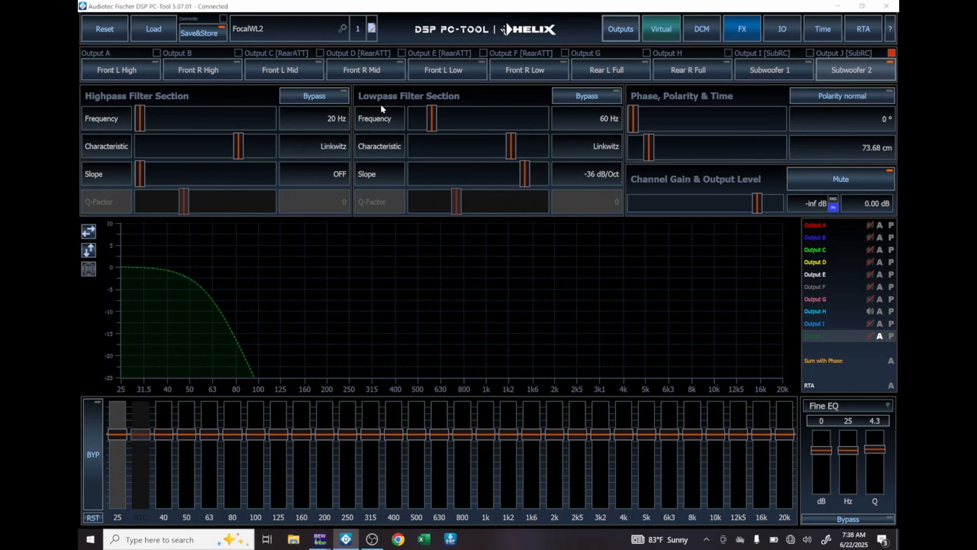
key("alt+Tab")
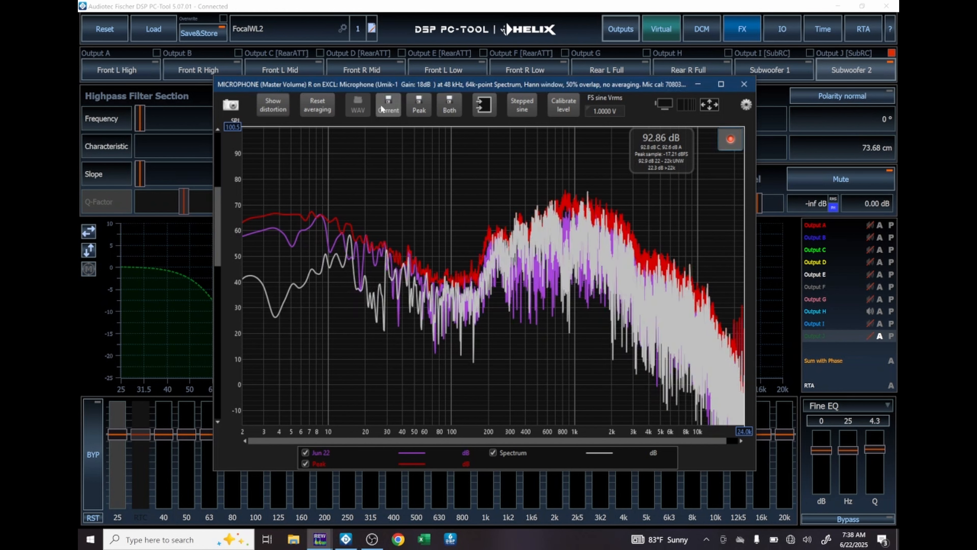
left_click(310, 108)
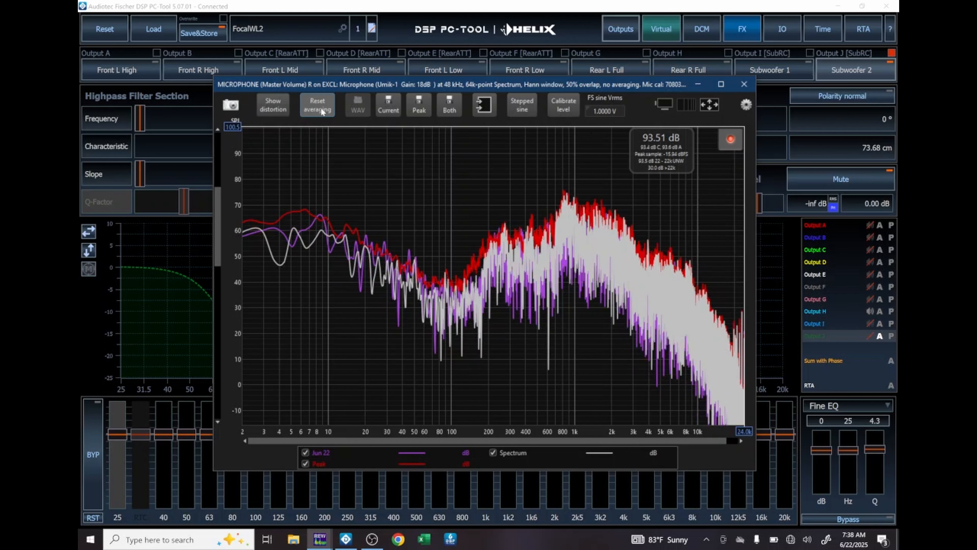
left_click(389, 101)
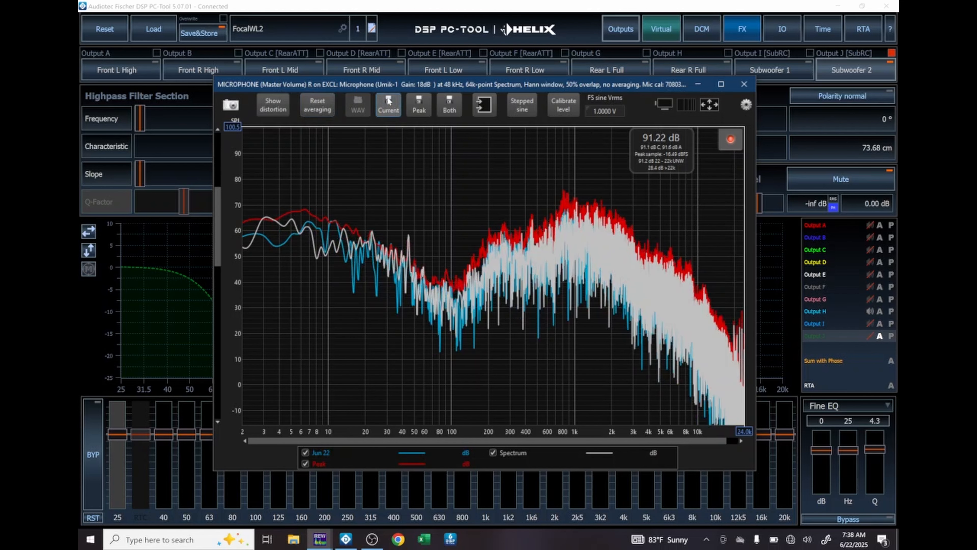
Switch playback to Output I alone in the DSP PC-Tool, restart the REW RTA averaging and save the subwoofer's current spectrum.
key("alt+Tab")
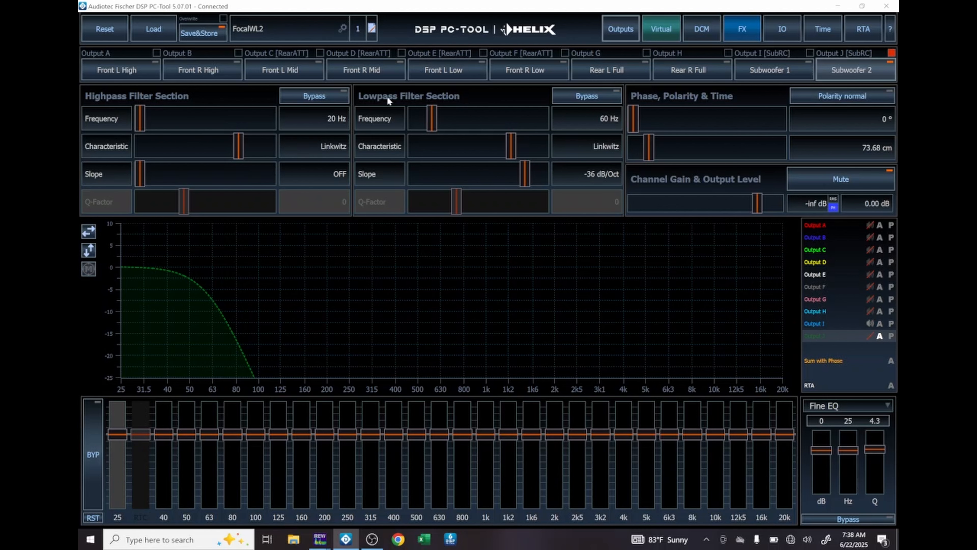
key("alt+Tab")
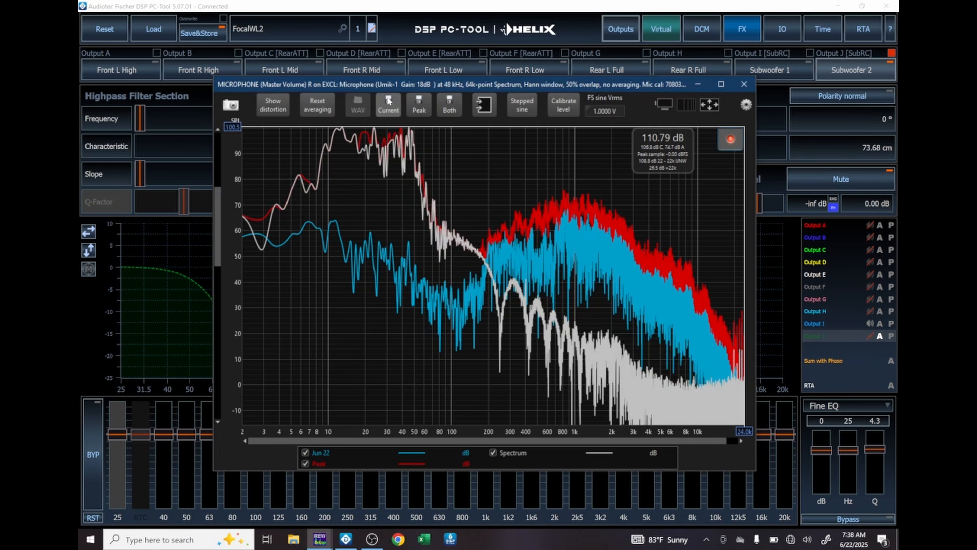
left_click(313, 104)
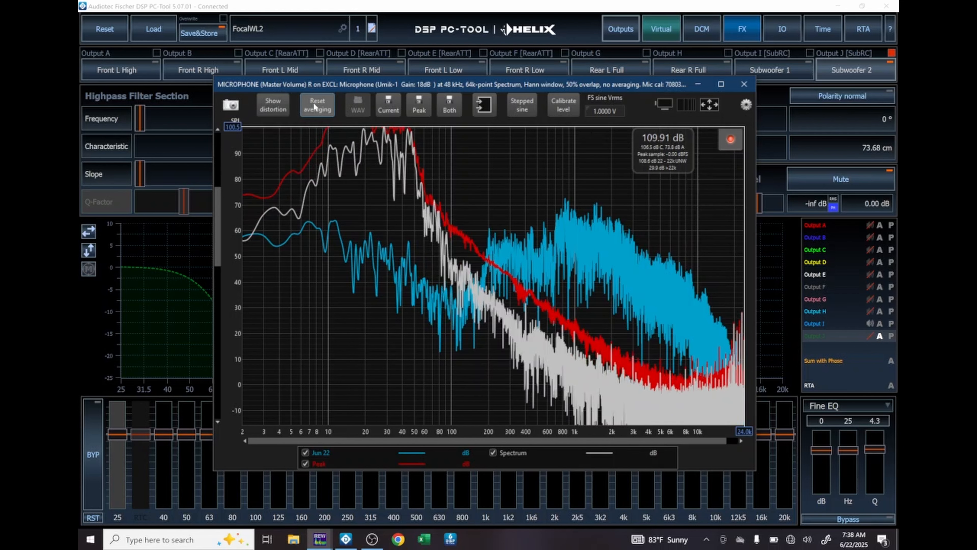
left_click(391, 108)
Mute Output I and unmute Output J in the DSP PC-Tool, then save Output J's re-averaged current spectrum in the REW RTA.
key("alt+Tab")
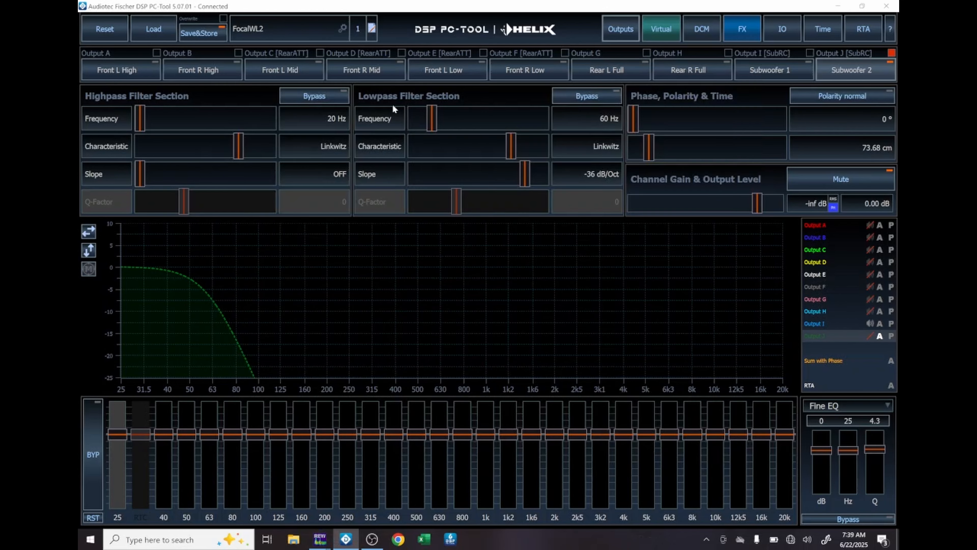
key("alt+Tab")
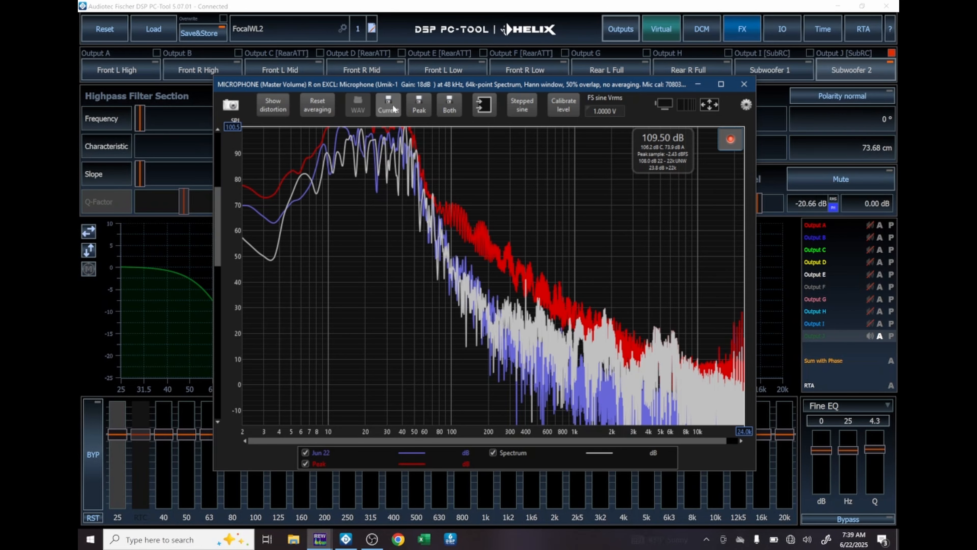
left_click(319, 111)
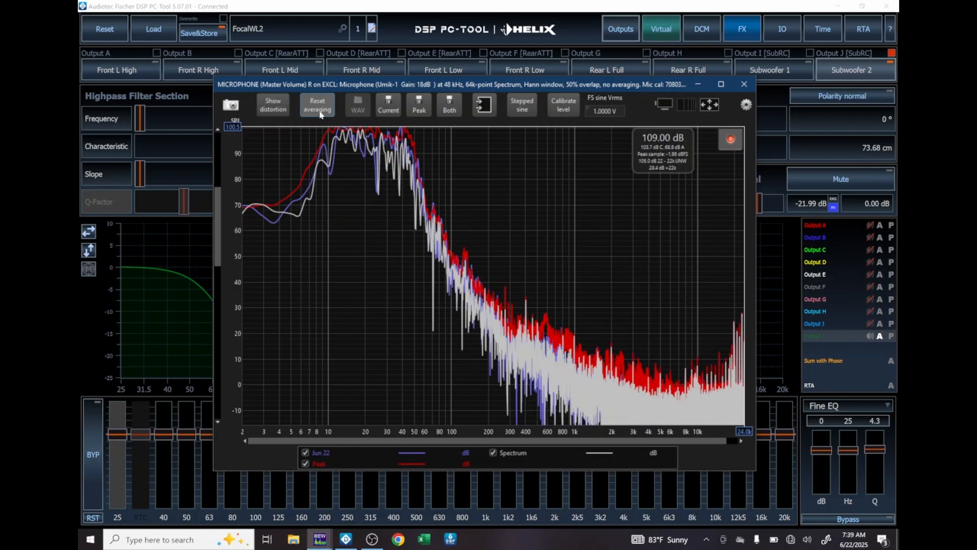
left_click(389, 106)
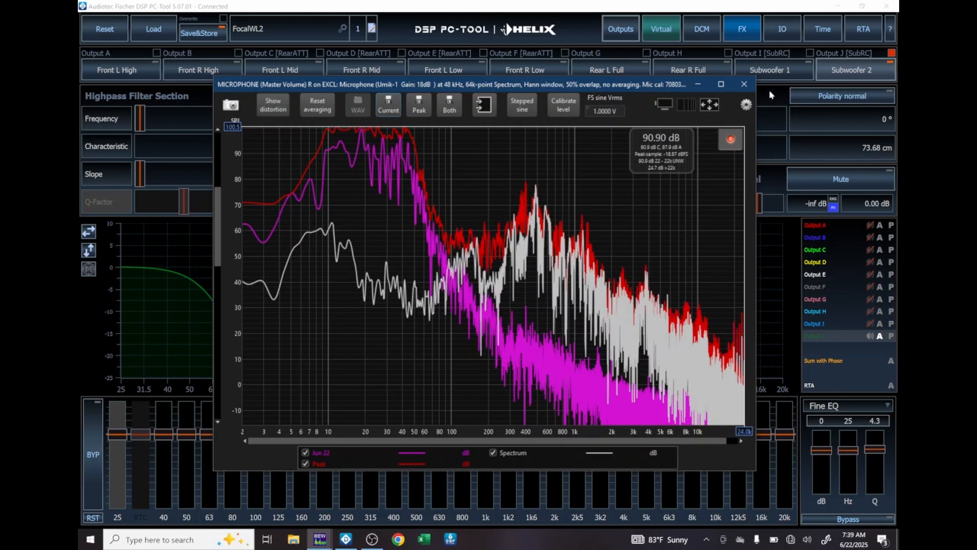
Close the RTA window and bring up the REW main window with the saved measurements.
left_click(744, 87)
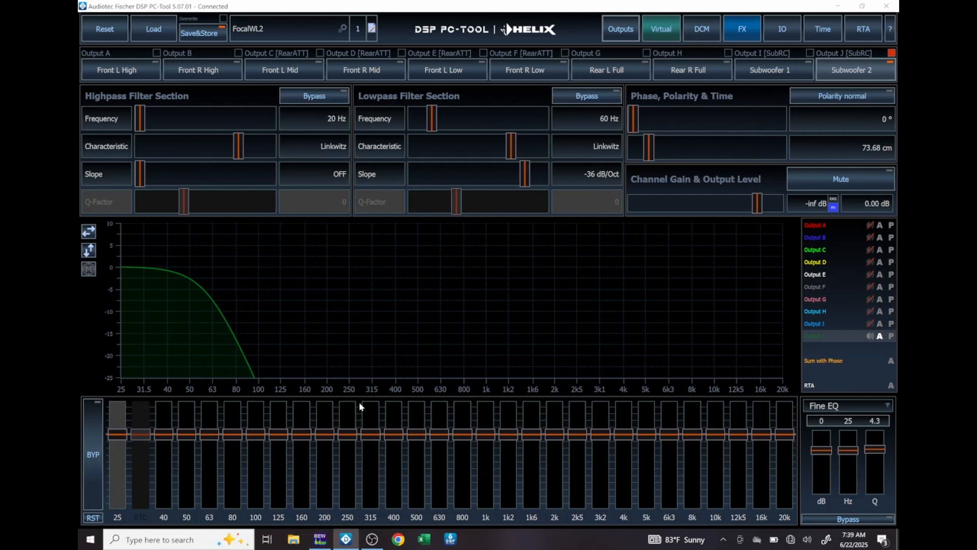
left_click(318, 539)
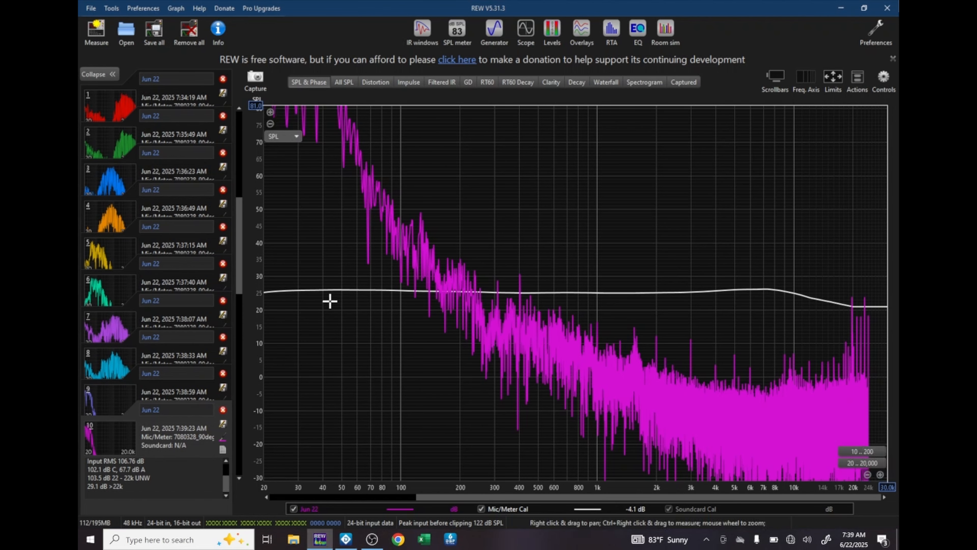
Apply 1/6 smoothing to measurement 1 and then to measurement 2 in the measurement list.
left_click(106, 110)
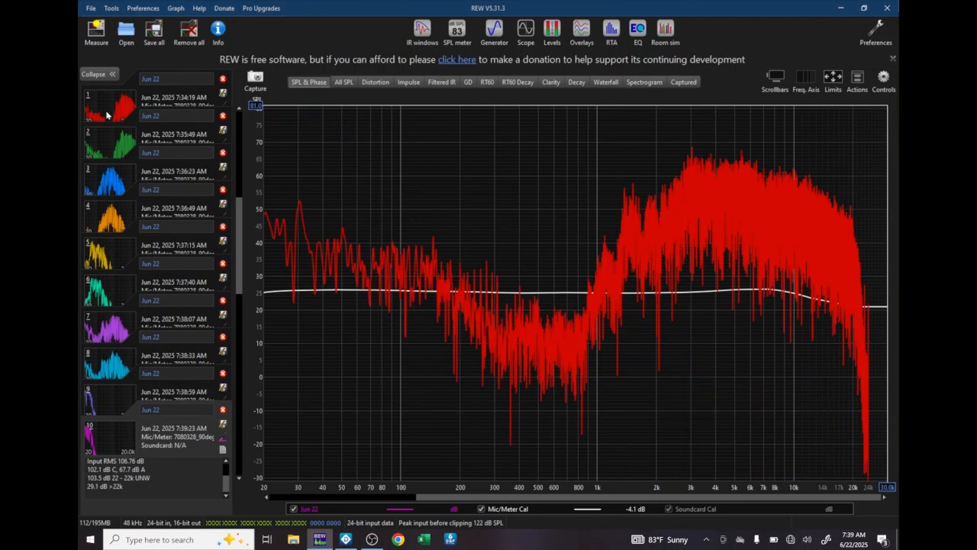
left_click(176, 9)
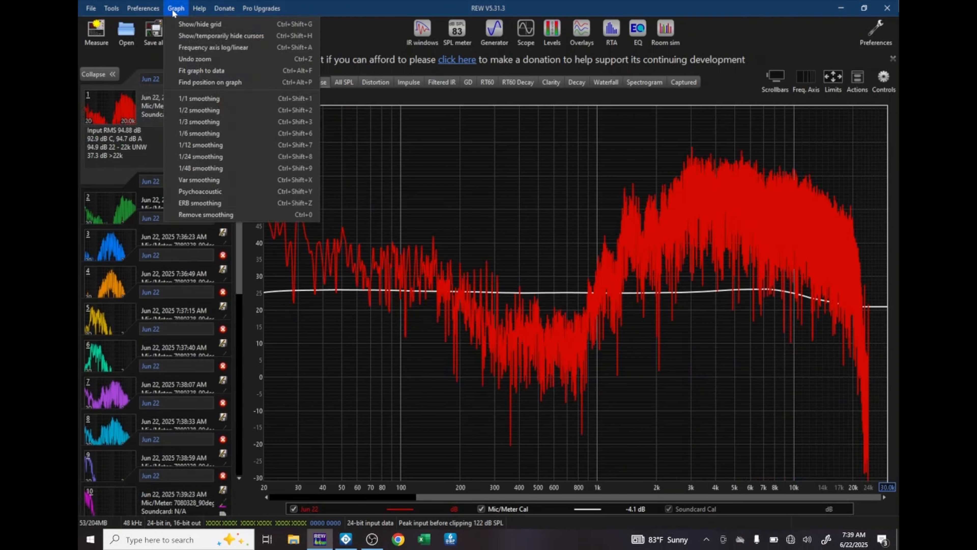
left_click(201, 134)
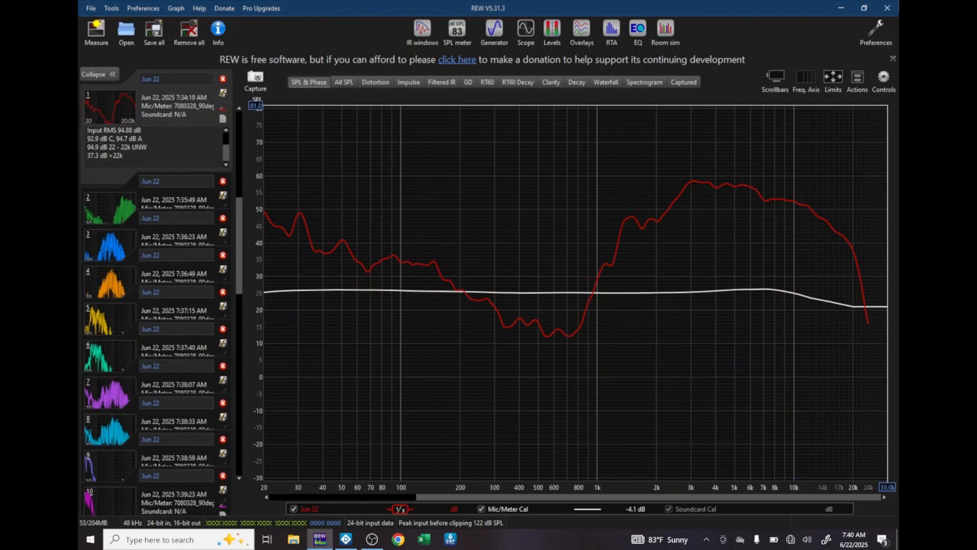
left_click(115, 207)
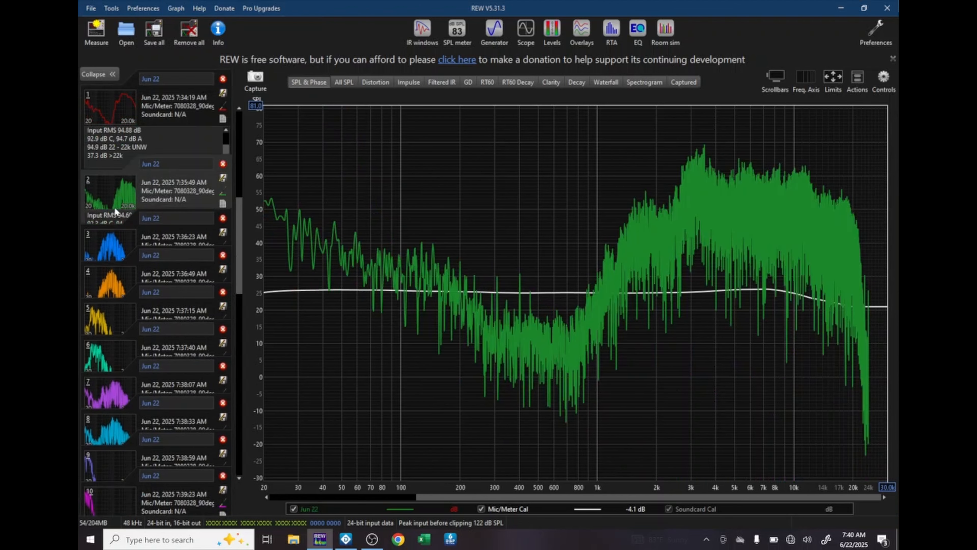
left_click(176, 10)
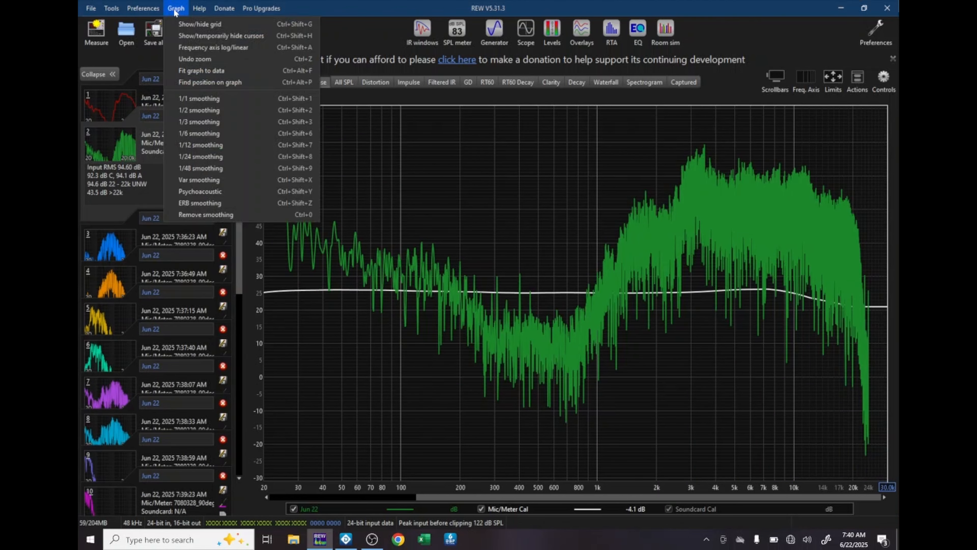
left_click(199, 133)
Smooth the curves of measurements 3 and 4 with 1/6 smoothing.
left_click(113, 247)
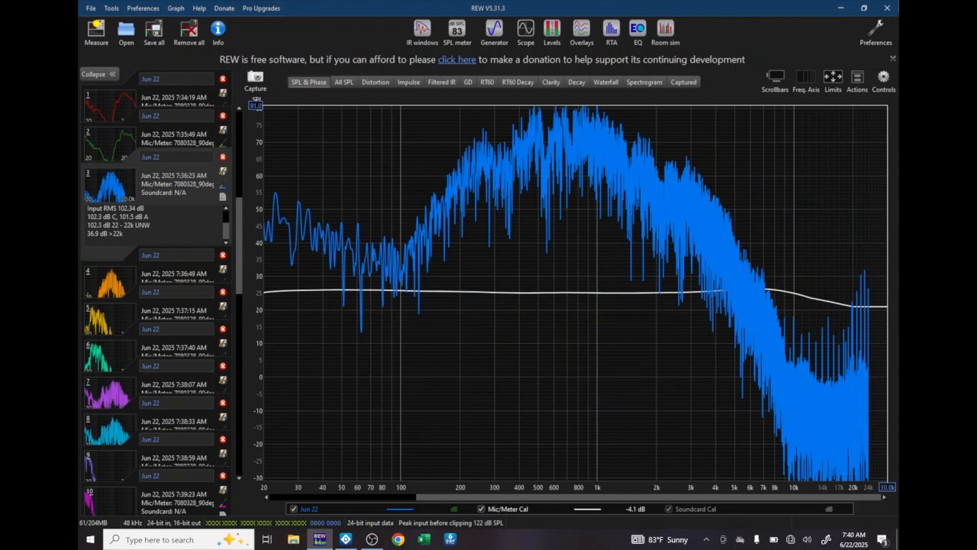
left_click(176, 9)
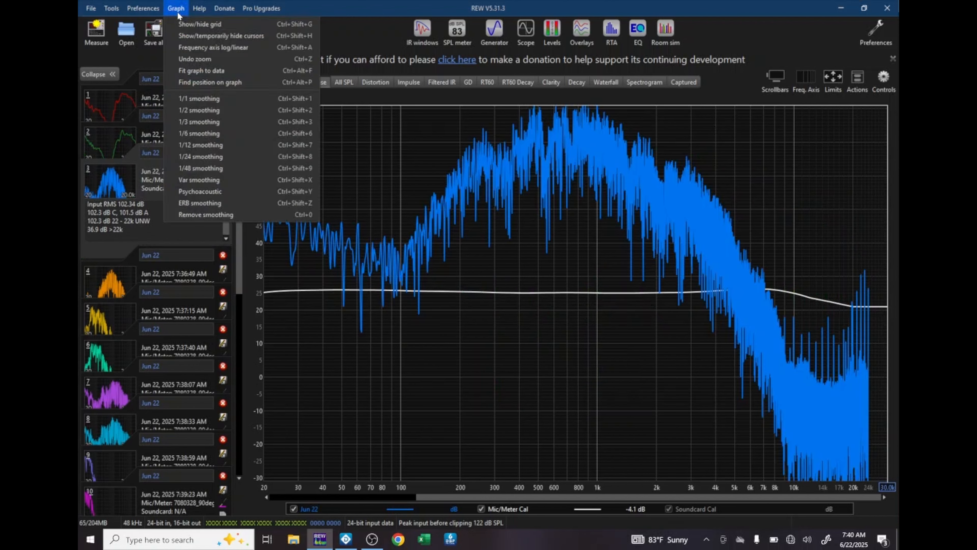
left_click(200, 133)
left_click(119, 284)
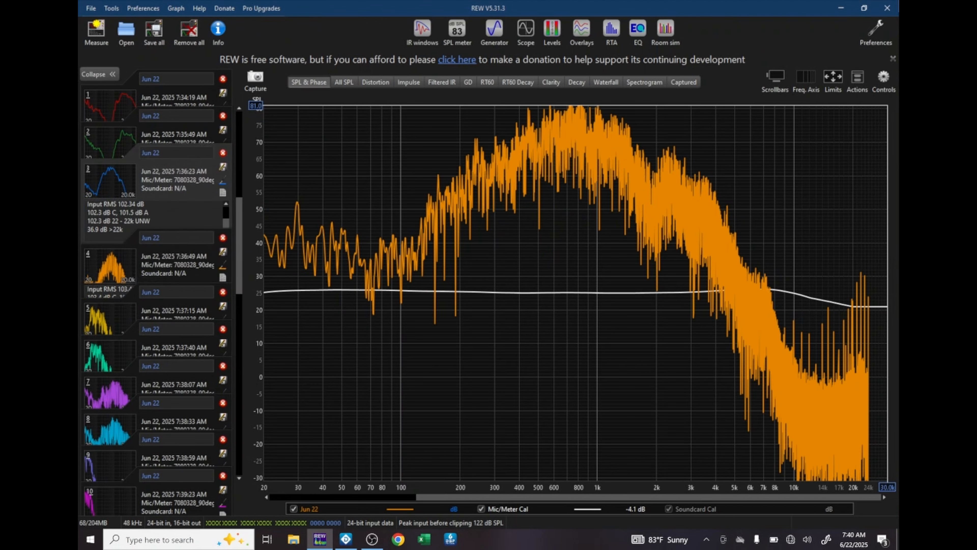
left_click(176, 8)
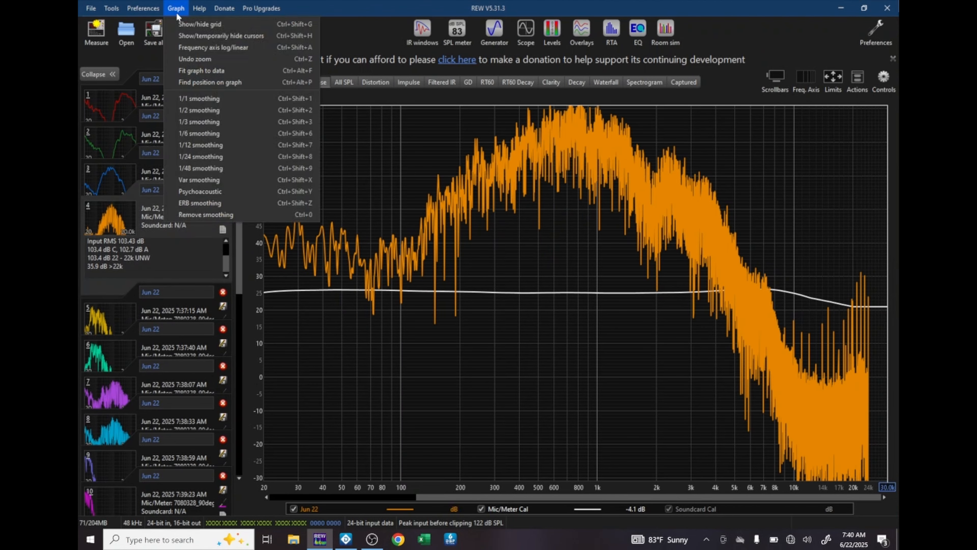
left_click(200, 133)
Apply 1/6 smoothing to measurements 5 and 6, one after the other.
left_click(119, 323)
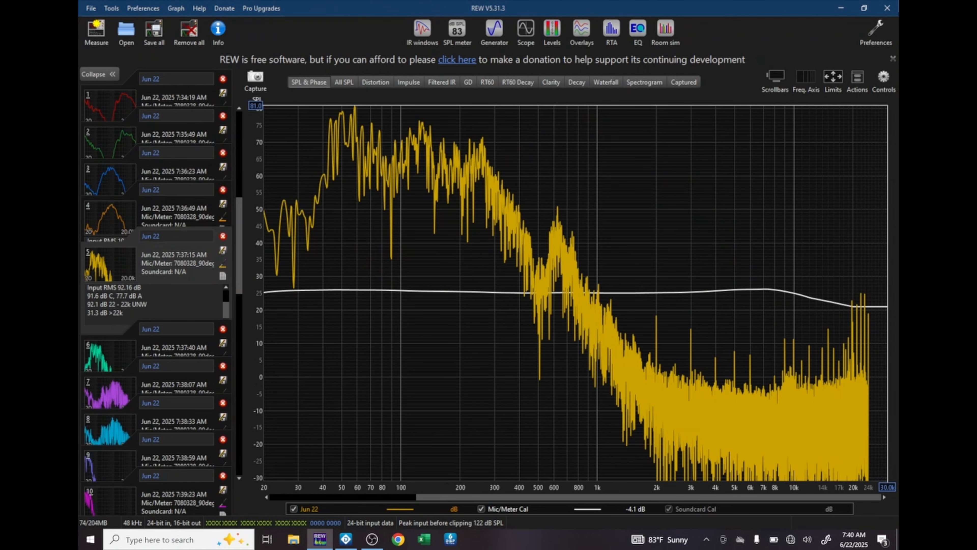
left_click(176, 8)
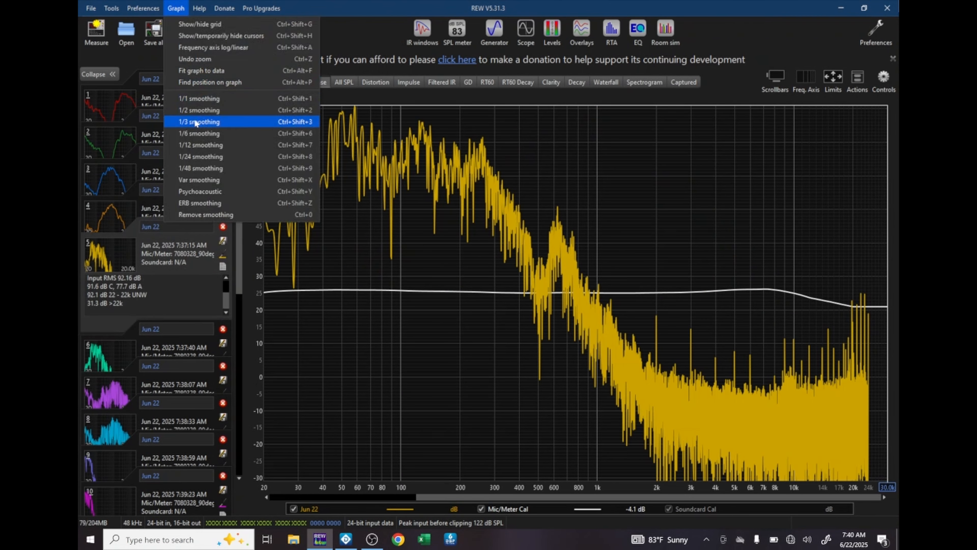
left_click(189, 133)
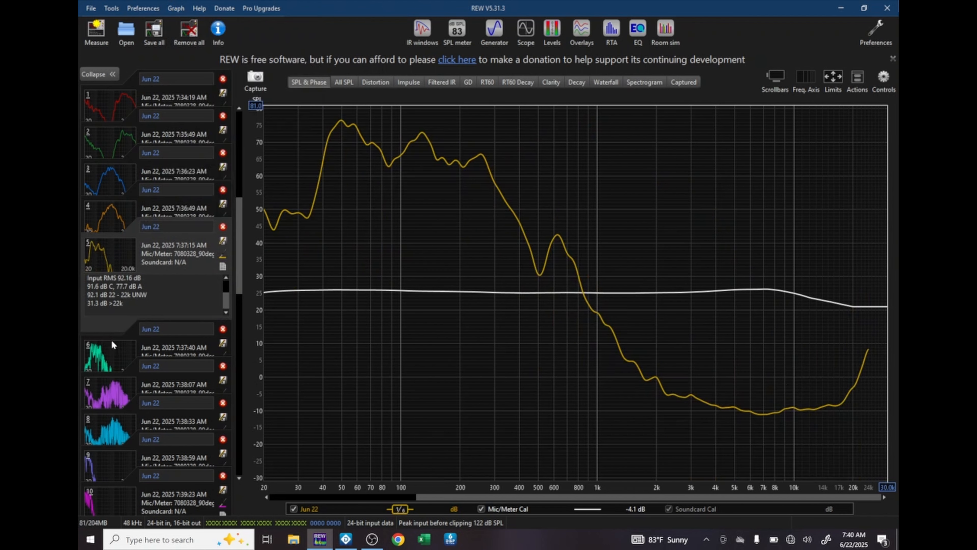
left_click(109, 354)
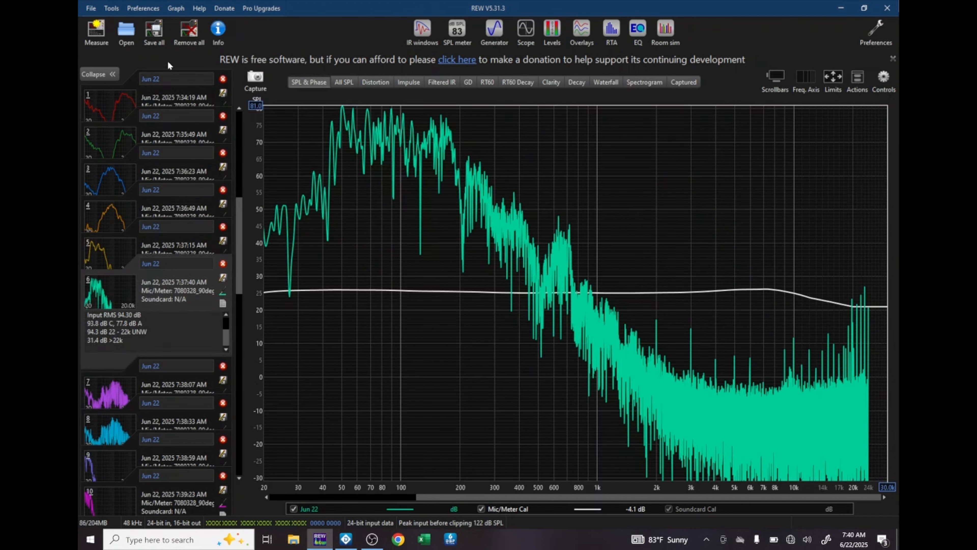
left_click(174, 10)
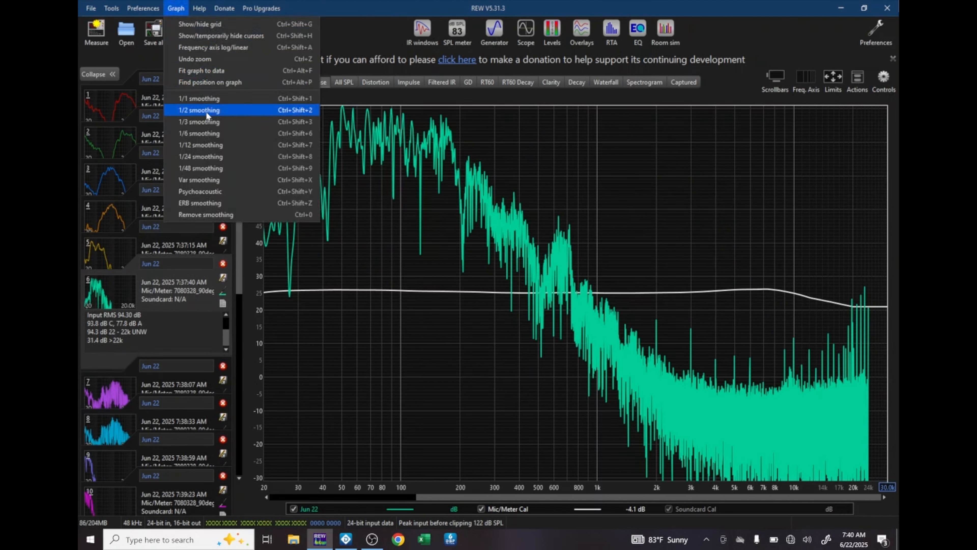
left_click(200, 134)
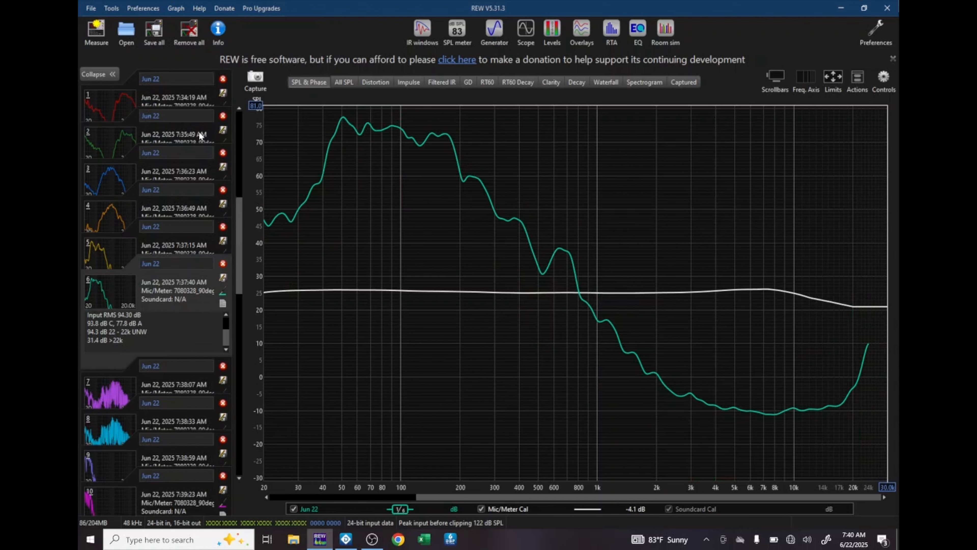
Set 1/6 smoothing for the traces of measurements 7 and 8.
left_click(107, 402)
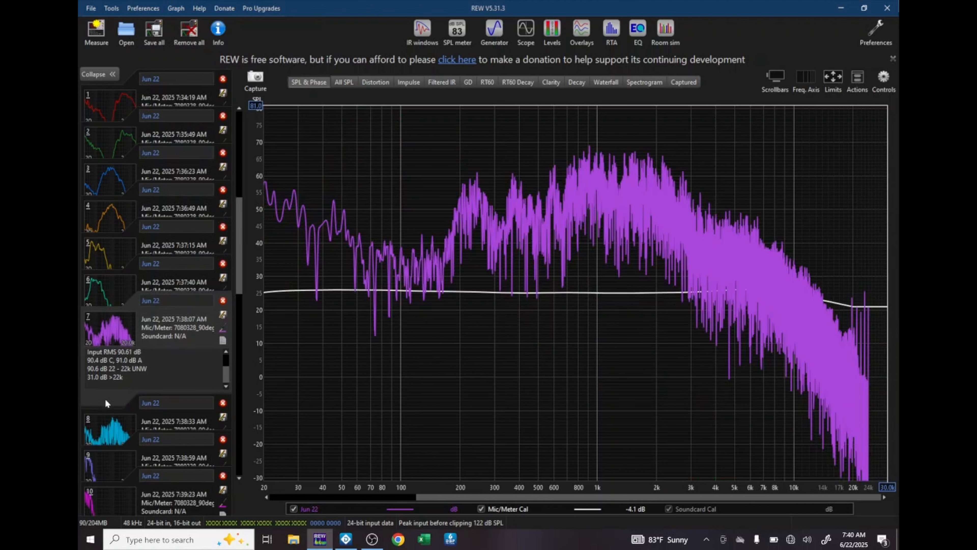
left_click(176, 8)
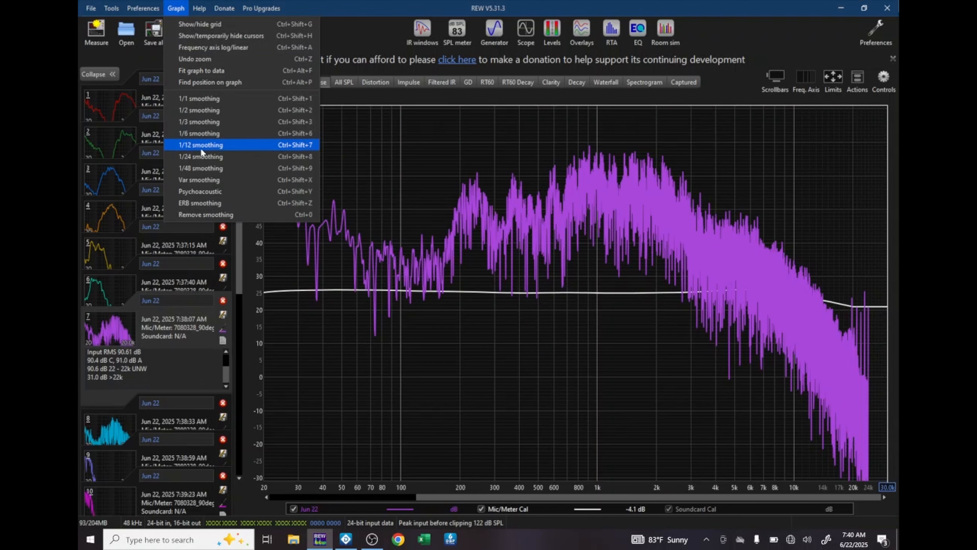
left_click(200, 133)
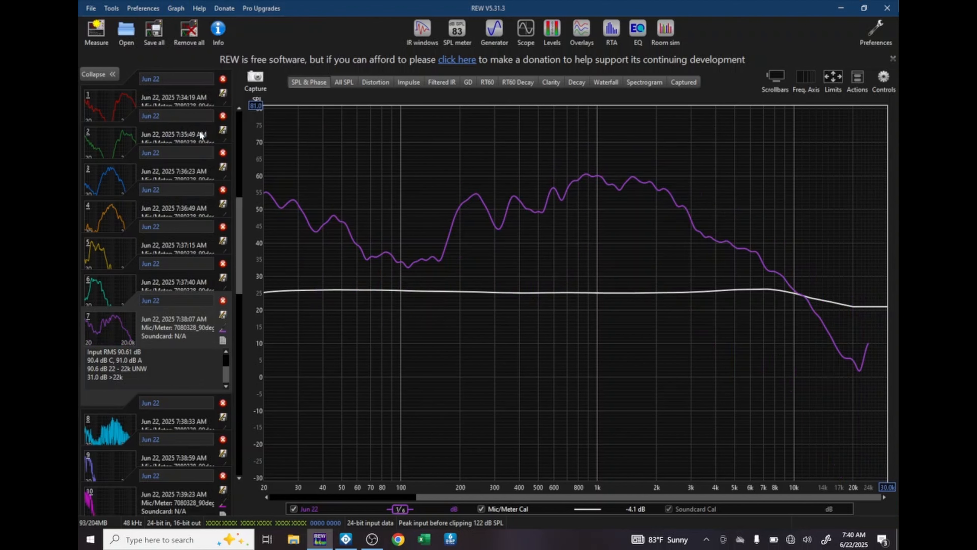
left_click(122, 436)
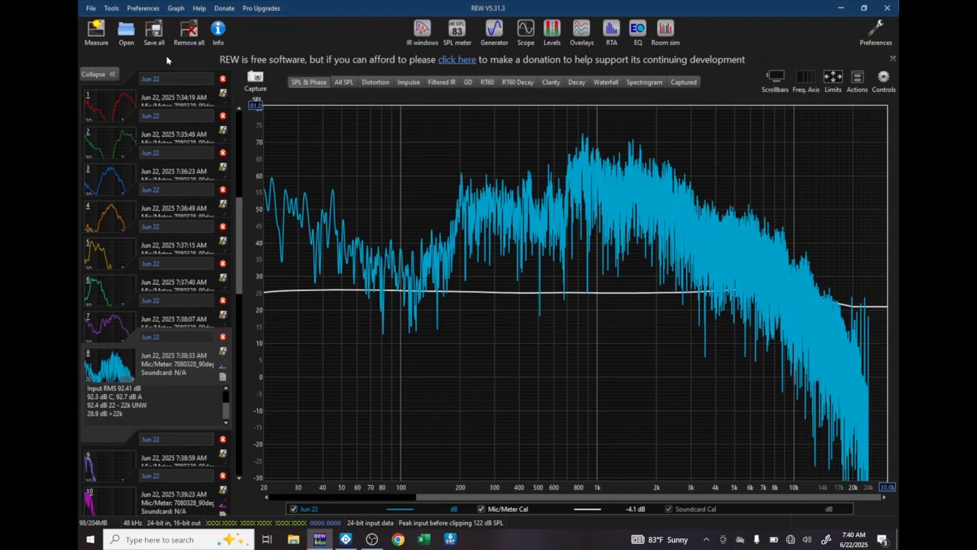
left_click(179, 7)
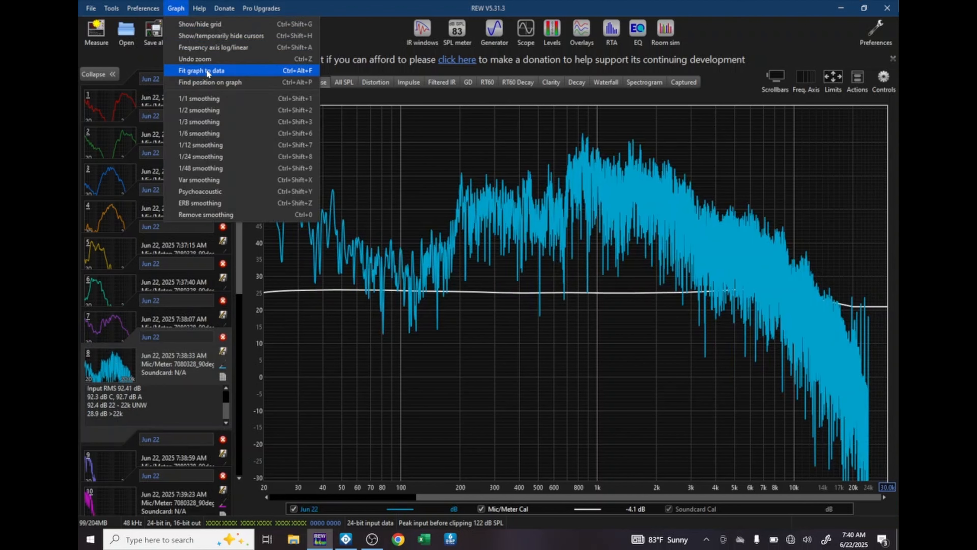
left_click(193, 133)
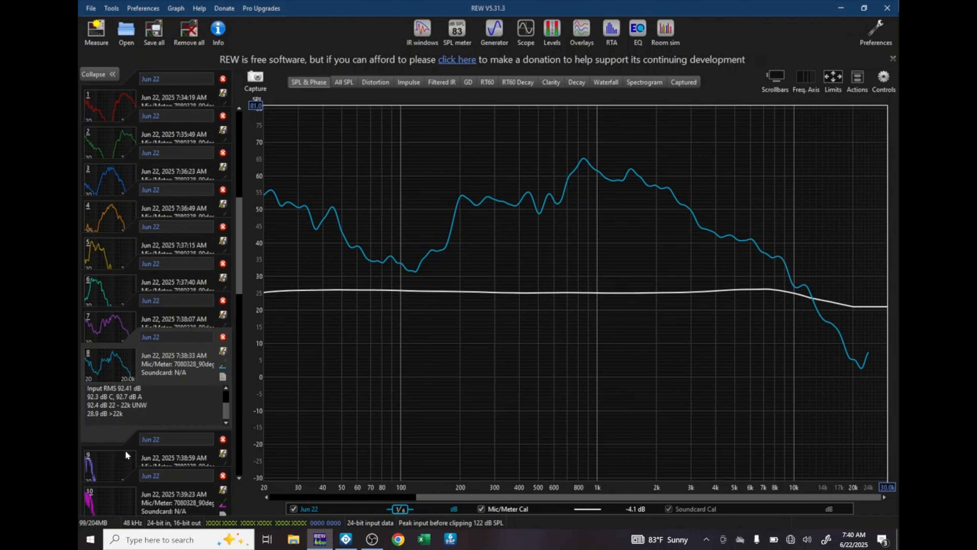
Apply 1/6 smoothing to the last two output measurements, 9 and 10.
left_click(105, 475)
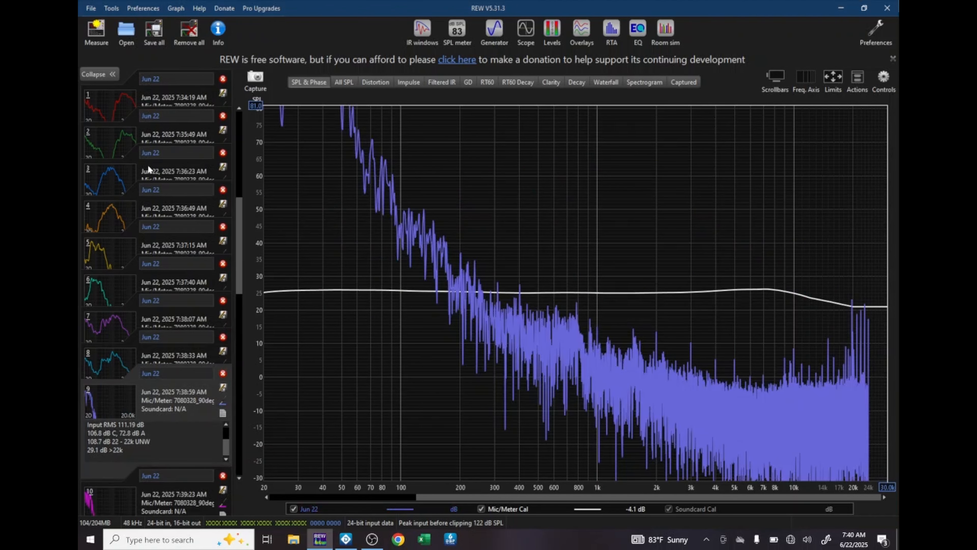
left_click(173, 7)
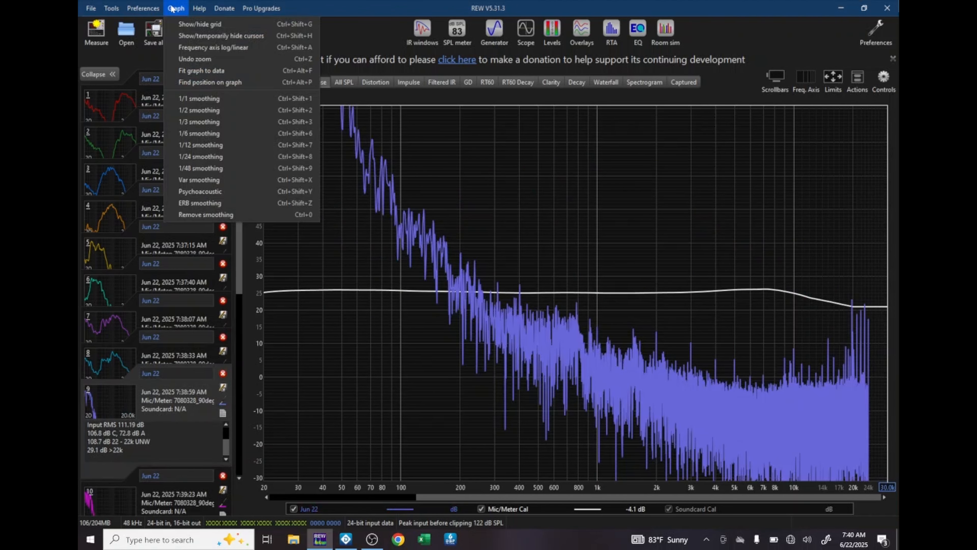
left_click(199, 134)
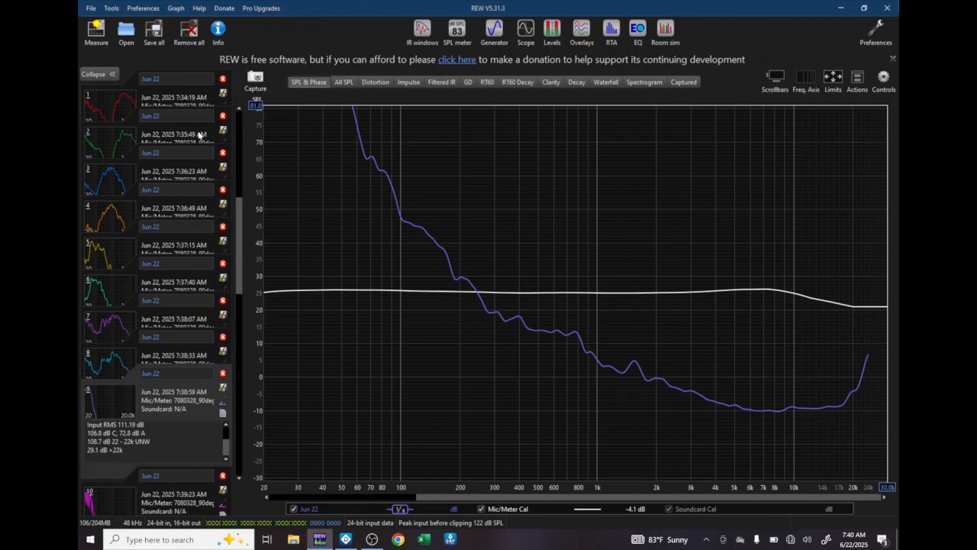
left_click(105, 499)
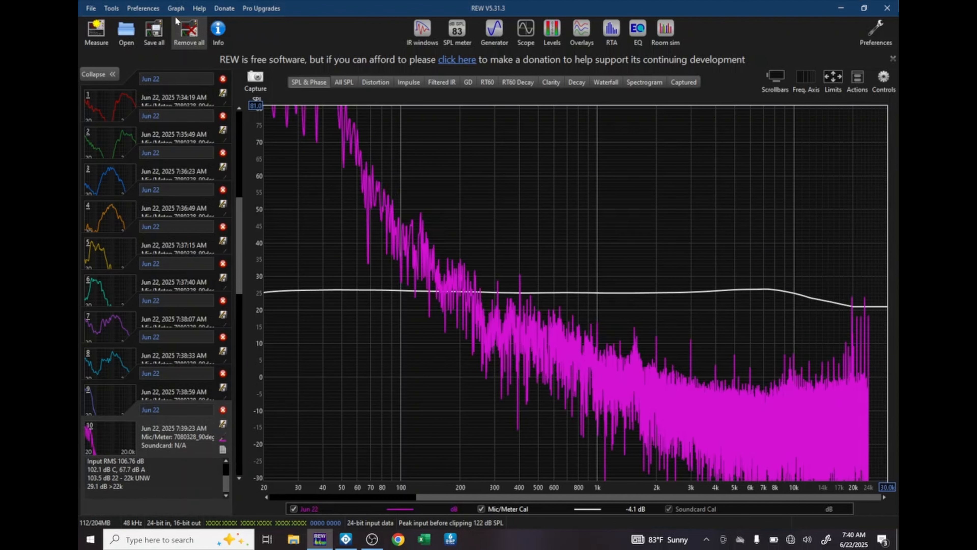
left_click(176, 8)
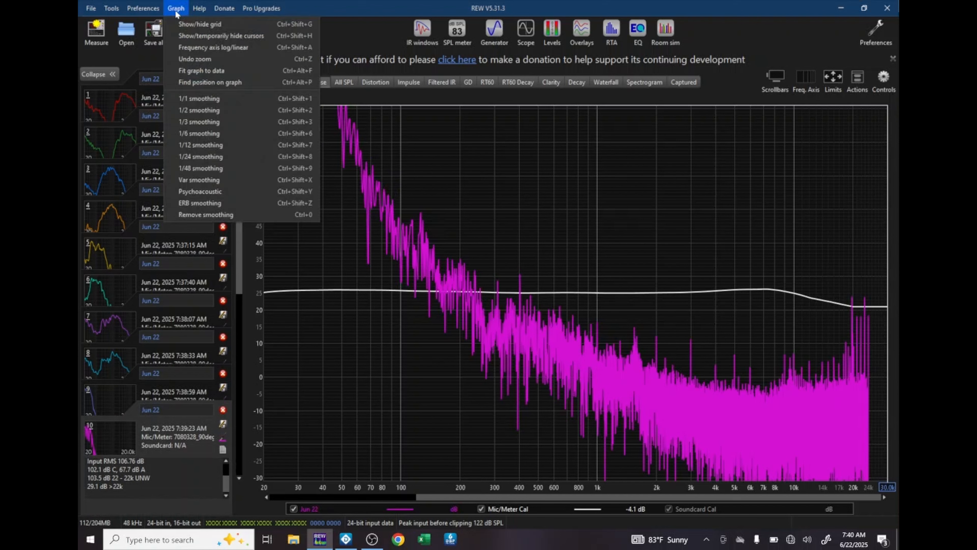
left_click(200, 134)
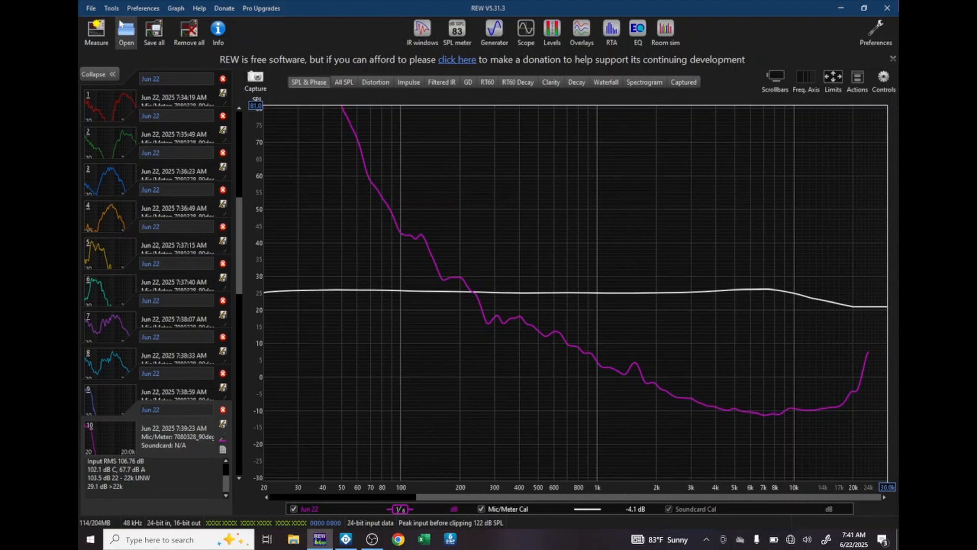
Import the frequency response file 0db_JBL_Overall_REW.txt from the Tuning Curves folder in Documents.
left_click(91, 9)
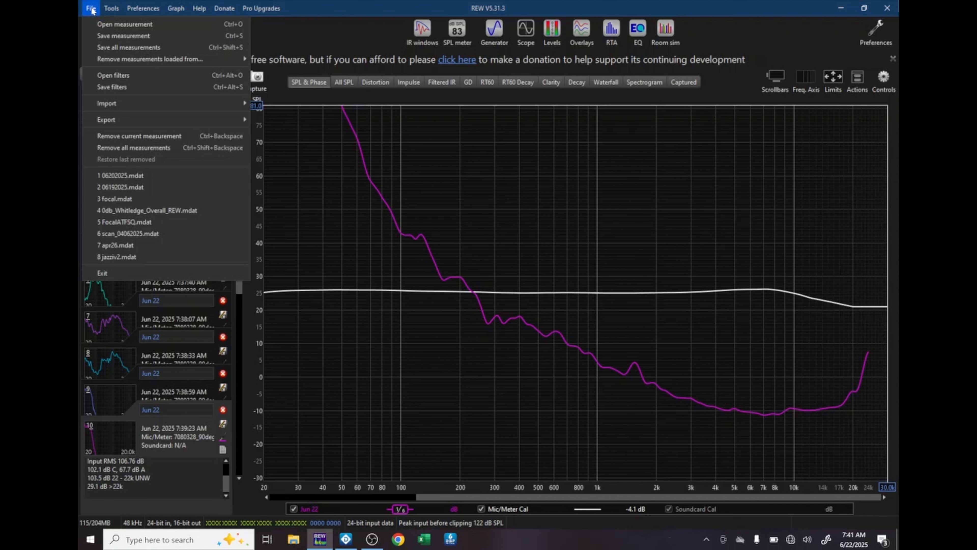
mouse_move(151, 100)
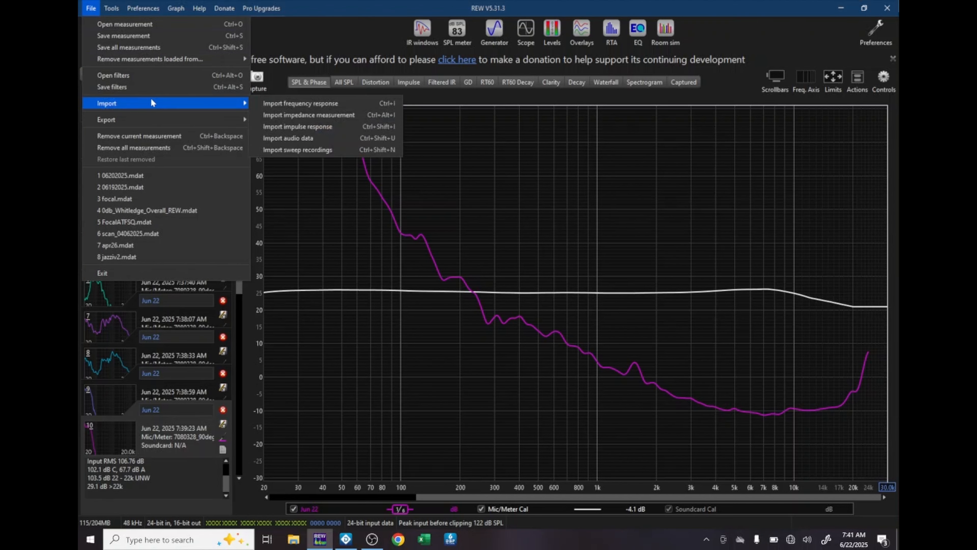
left_click(281, 104)
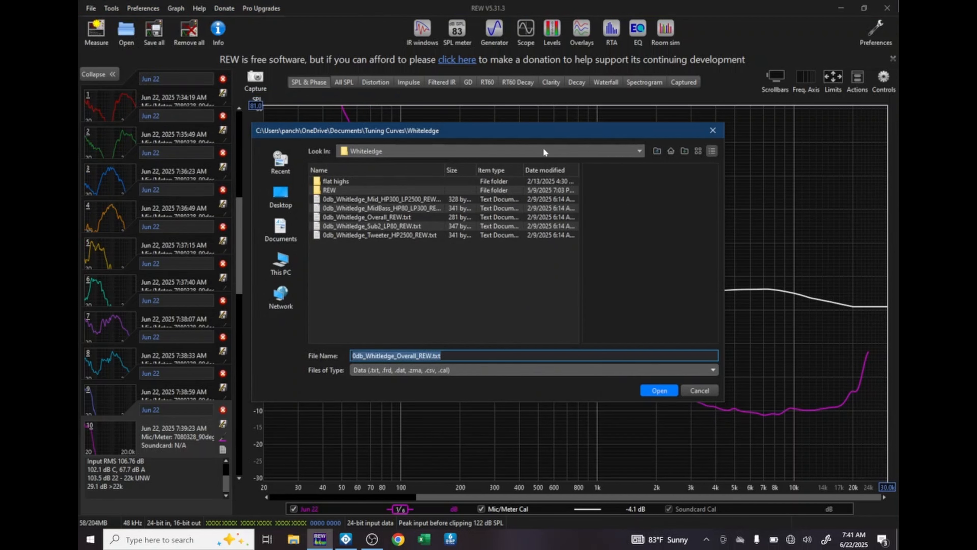
left_click(604, 151)
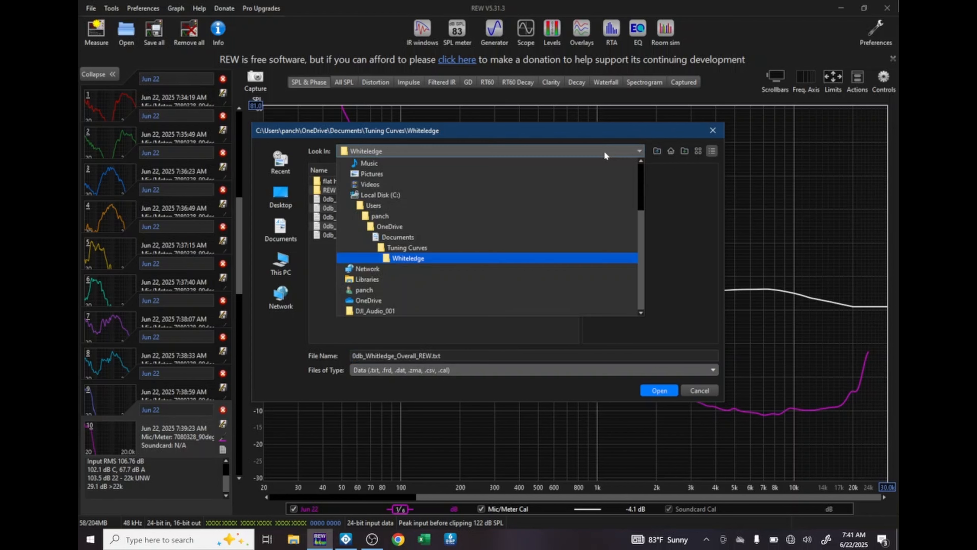
left_click(418, 237)
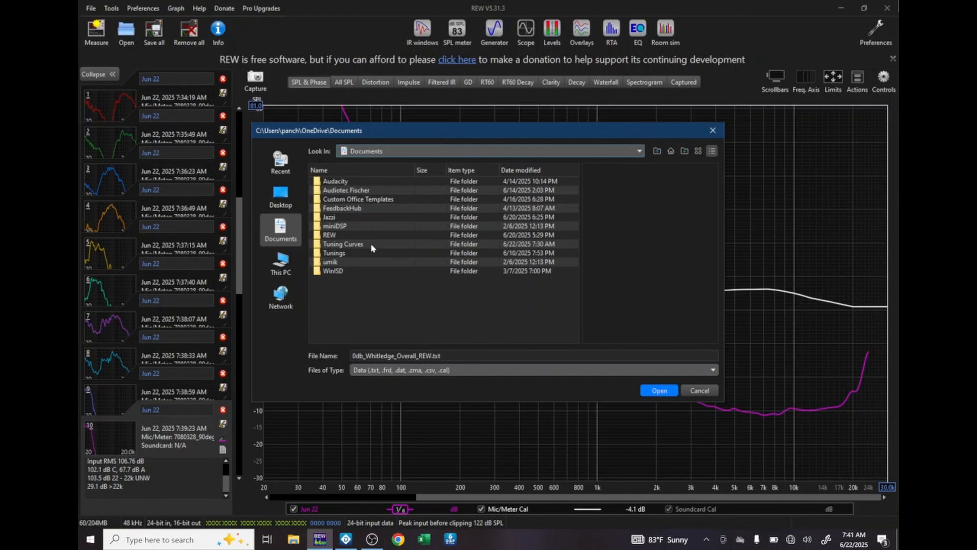
double_click(358, 244)
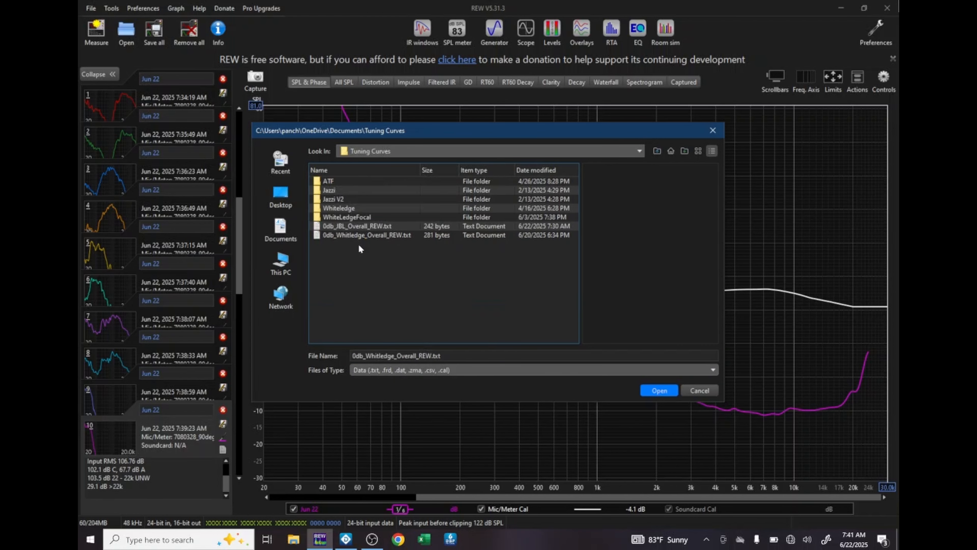
left_click(355, 226)
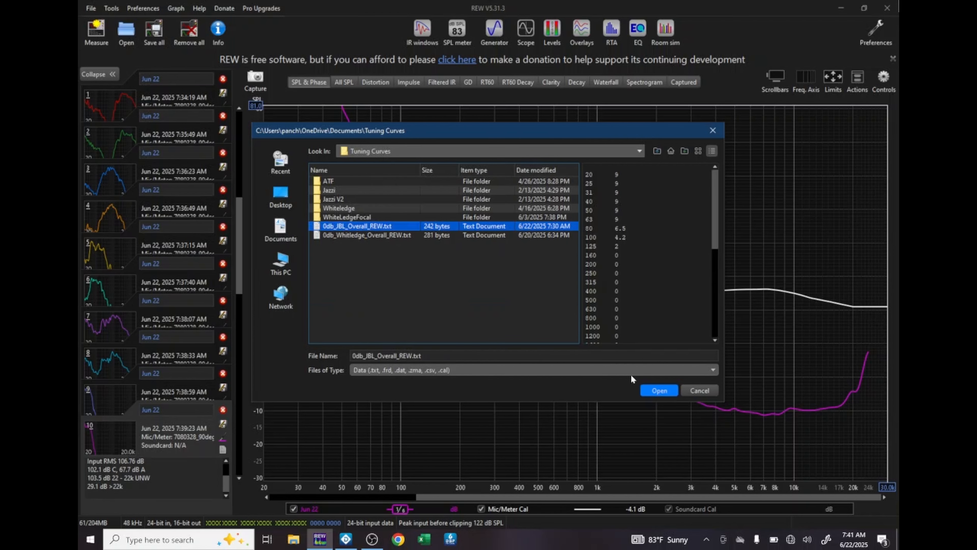
left_click(659, 390)
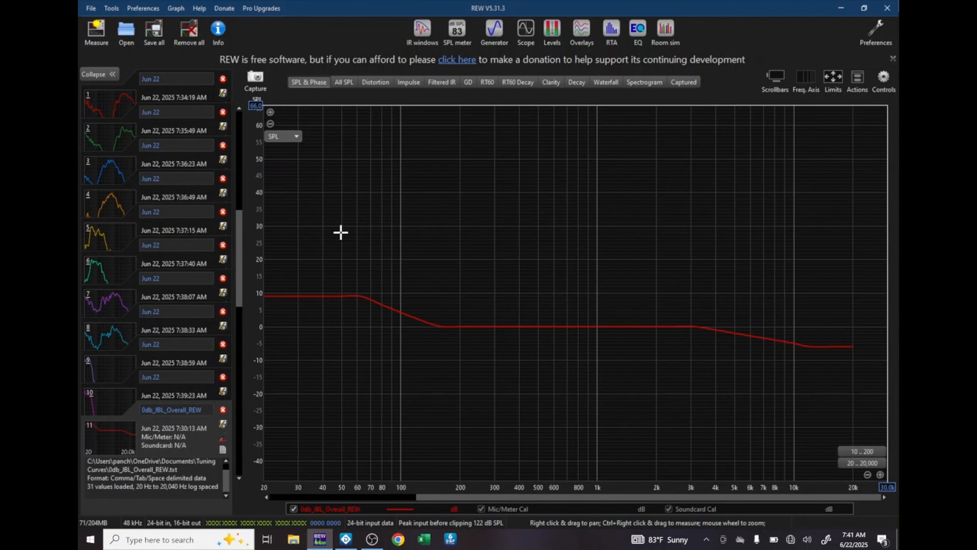
Show all measurement traces on one graph, and open the EQ window for measurement 1.
left_click(343, 82)
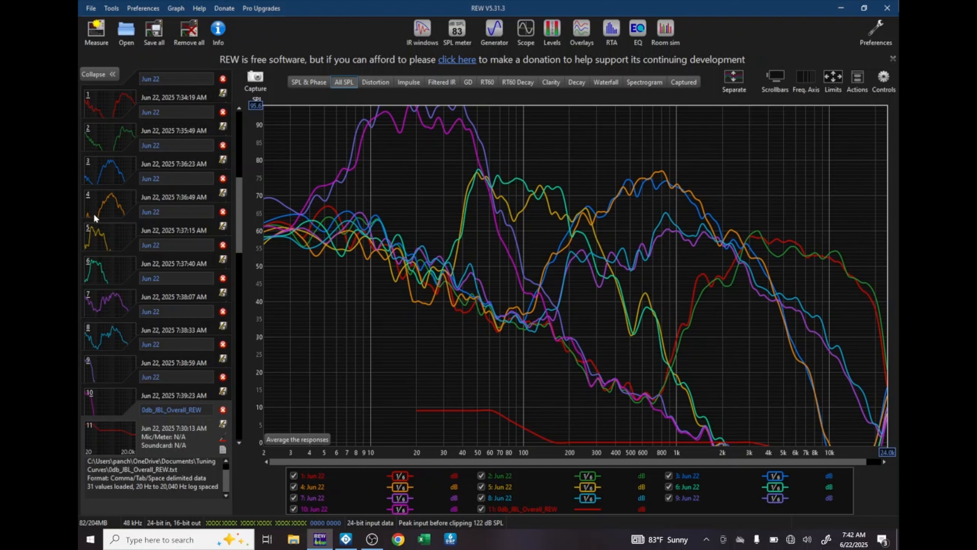
left_click(106, 110)
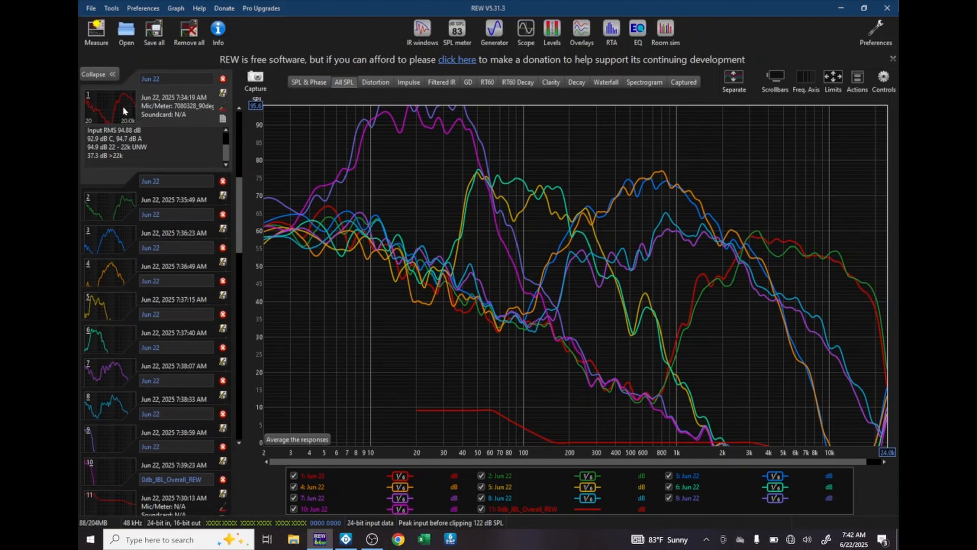
left_click(639, 36)
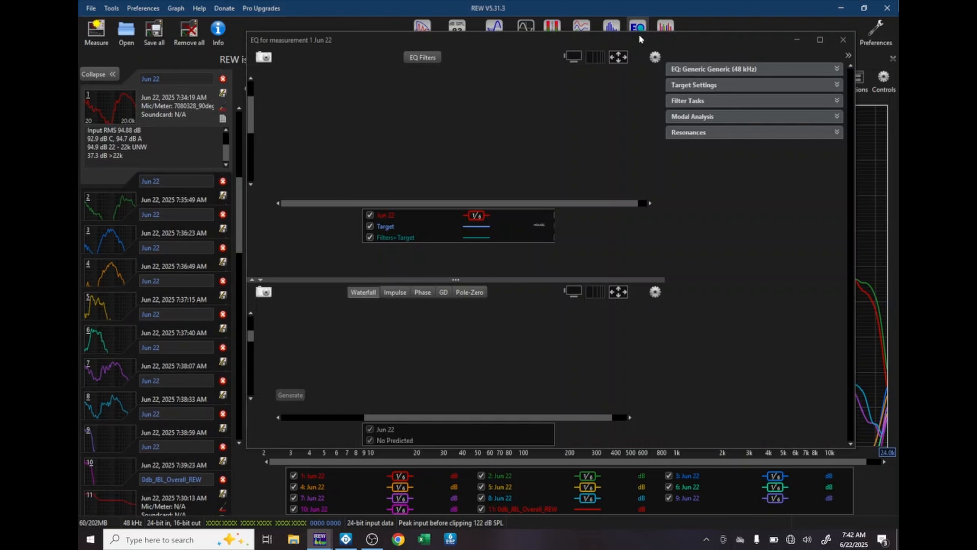
left_click_drag(629, 41, 564, 53)
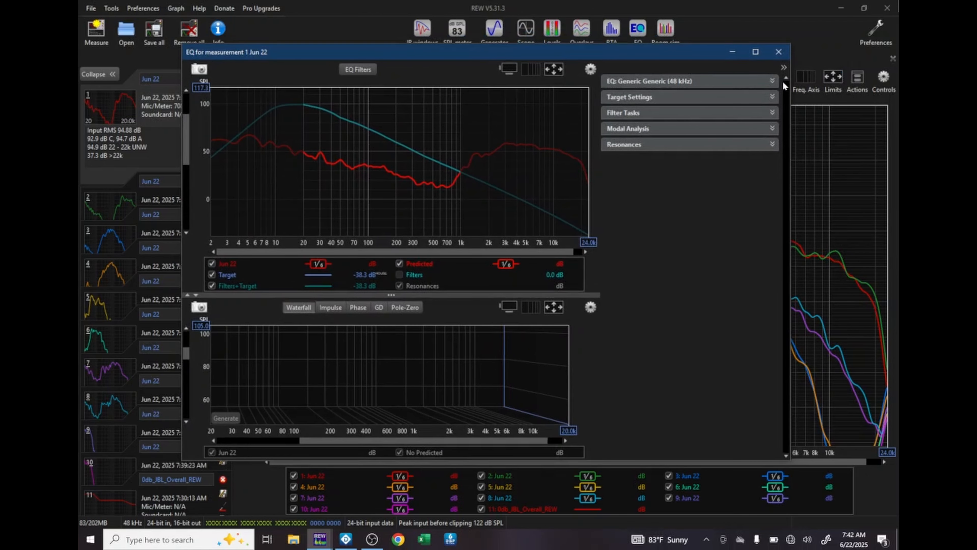
Set the equaliser for measurement 1 to the Audiotec Fischer Full EQ (30 bands) model.
left_click(771, 81)
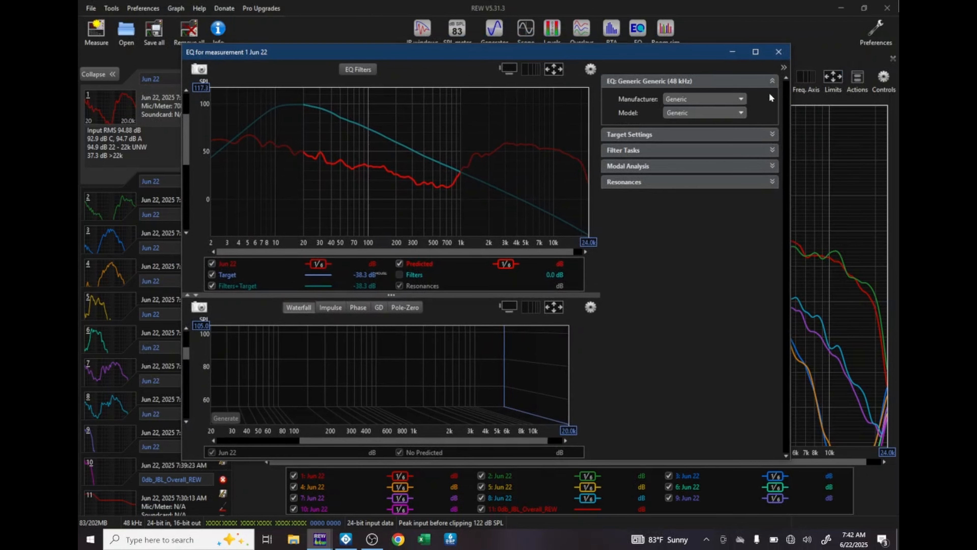
left_click(728, 100)
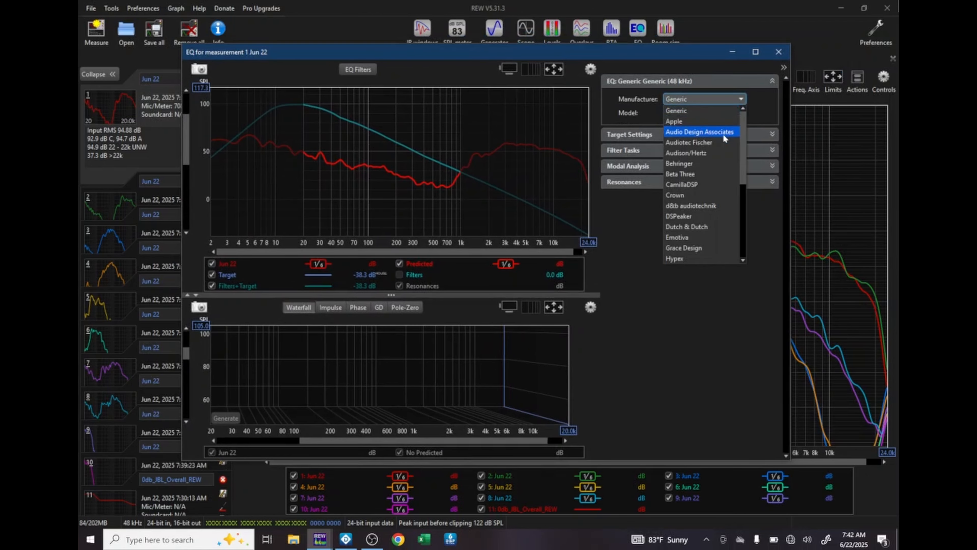
left_click(713, 143)
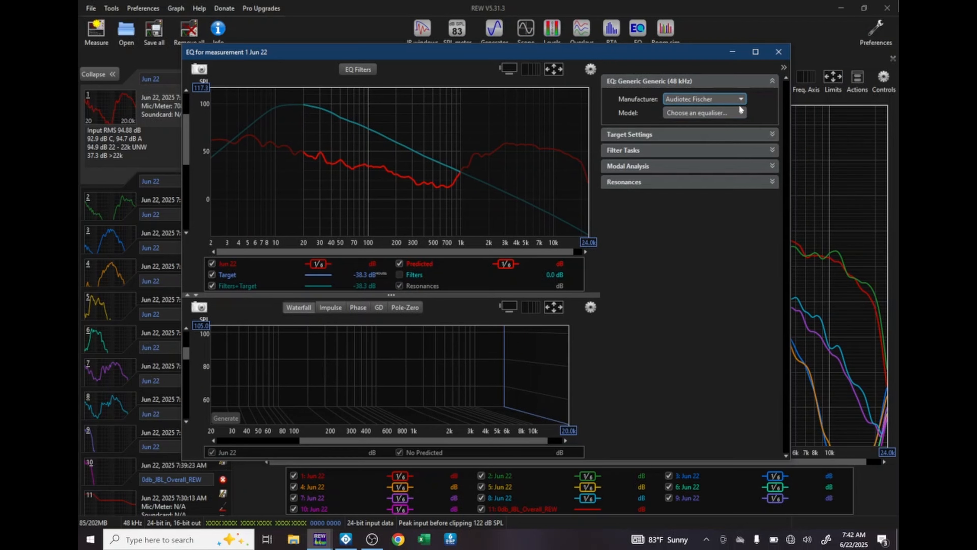
left_click(735, 114)
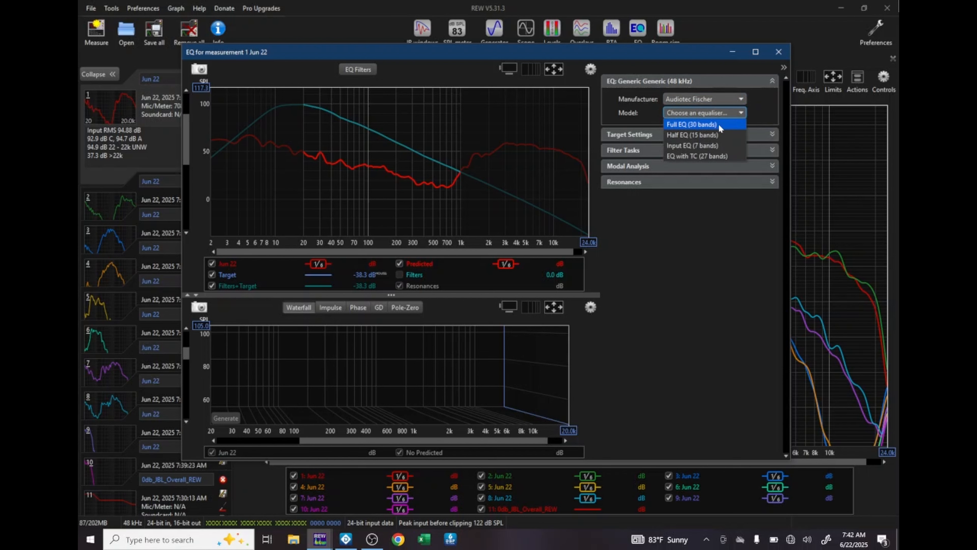
left_click(719, 125)
Make the target a Speaker driver with a 3500 Hz crossover HP cutoff and a 20000 Hz LP cutoff.
left_click(774, 134)
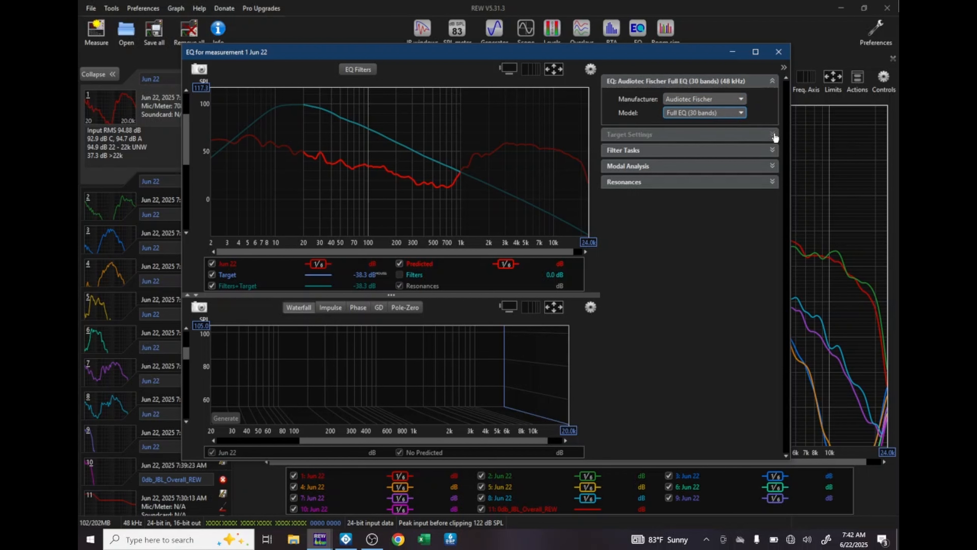
left_click(752, 153)
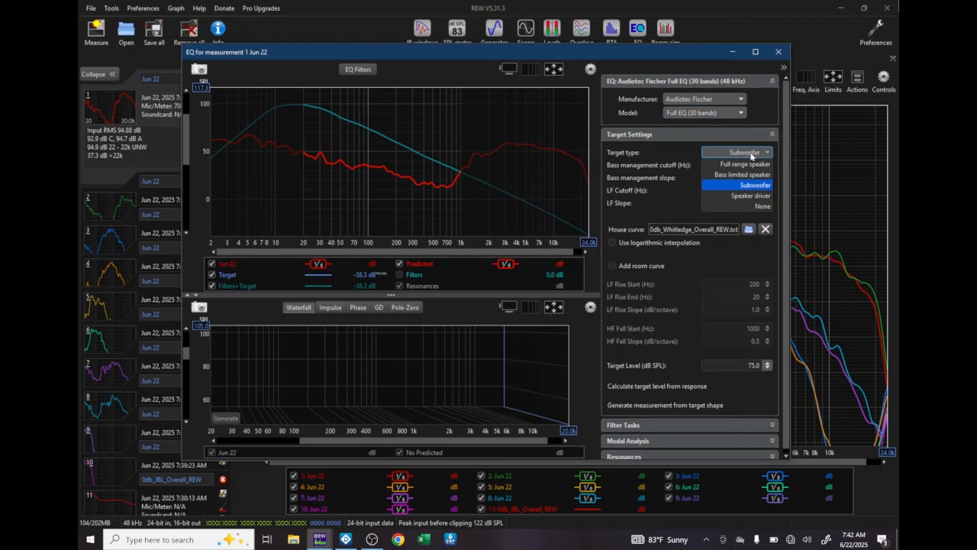
left_click(747, 195)
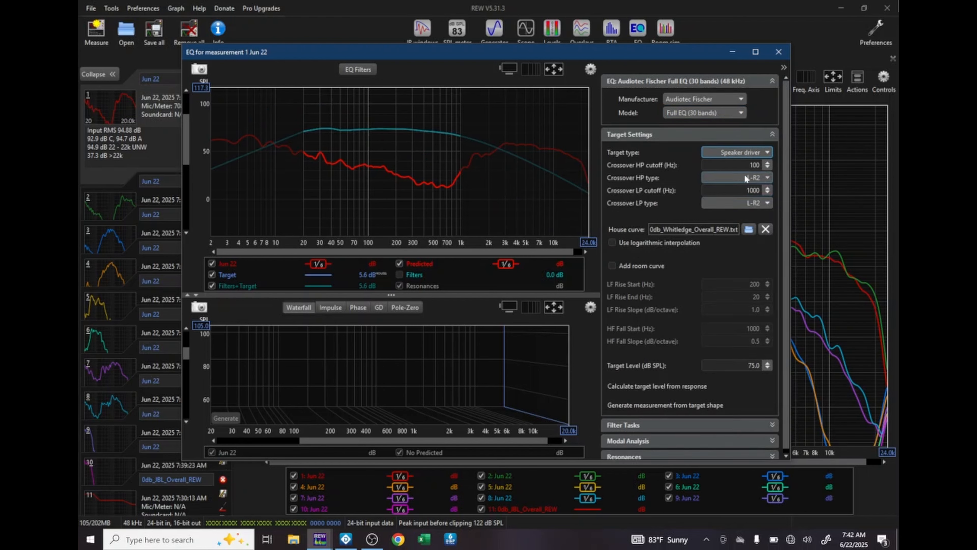
double_click(756, 164)
type("3500")
double_click(748, 190)
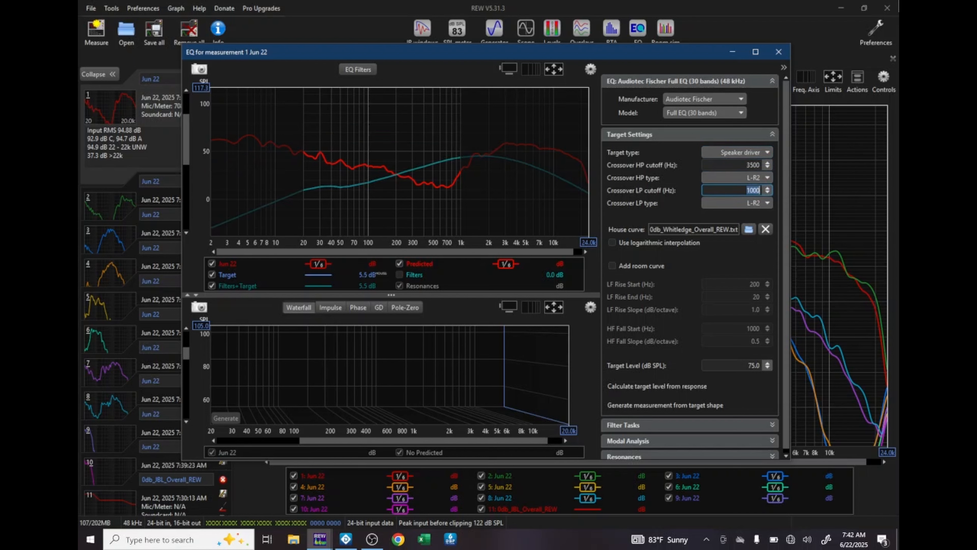
type("200")
key("Return")
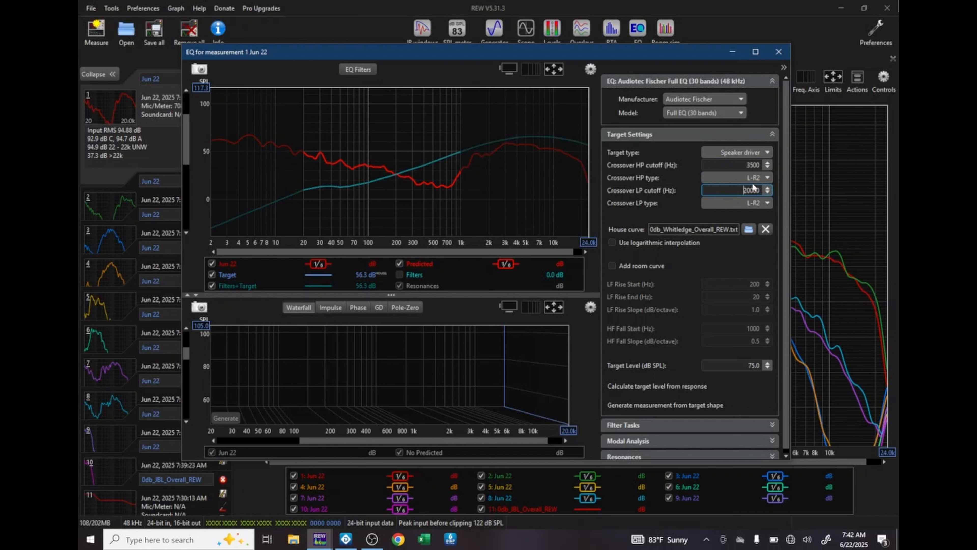
Set the target's crossover HP type to L-R4 and its LP type to None.
left_click(757, 178)
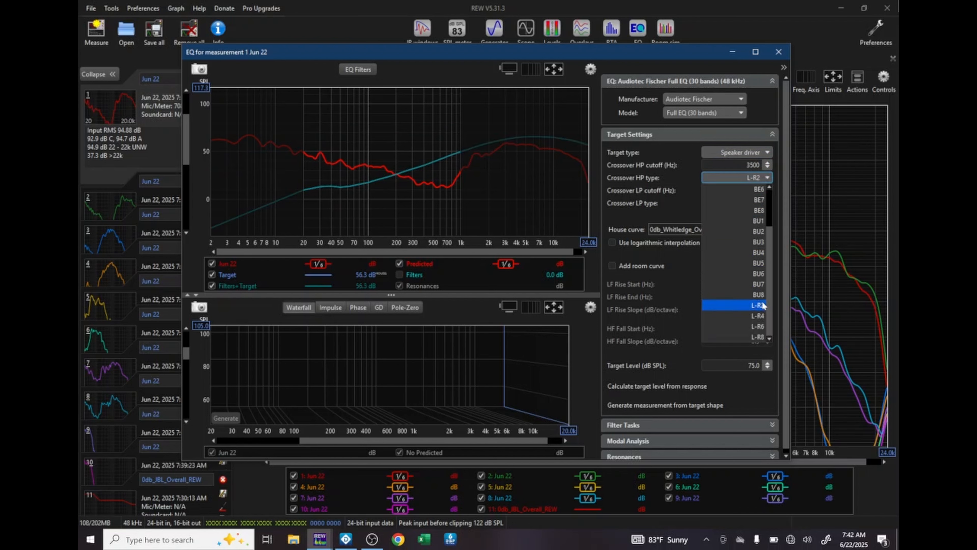
left_click(756, 316)
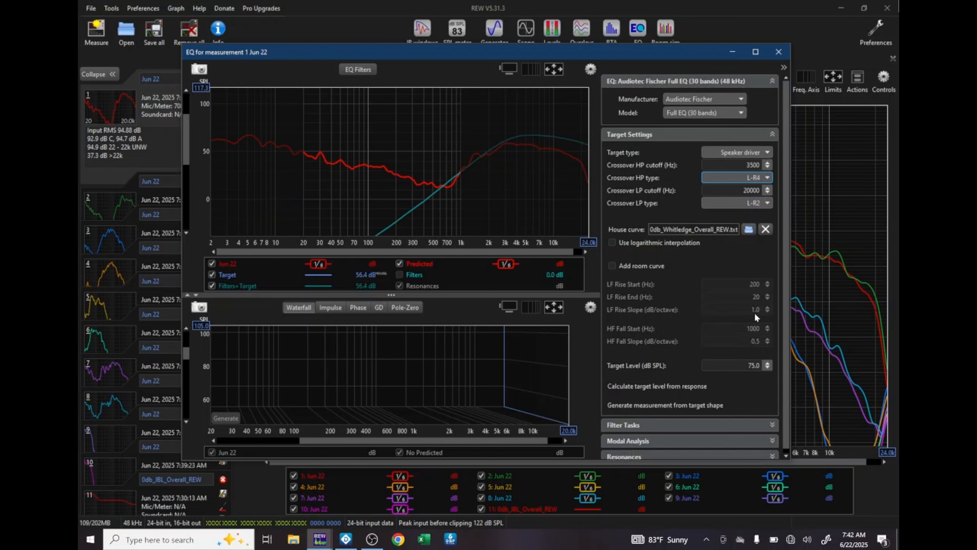
left_click(767, 204)
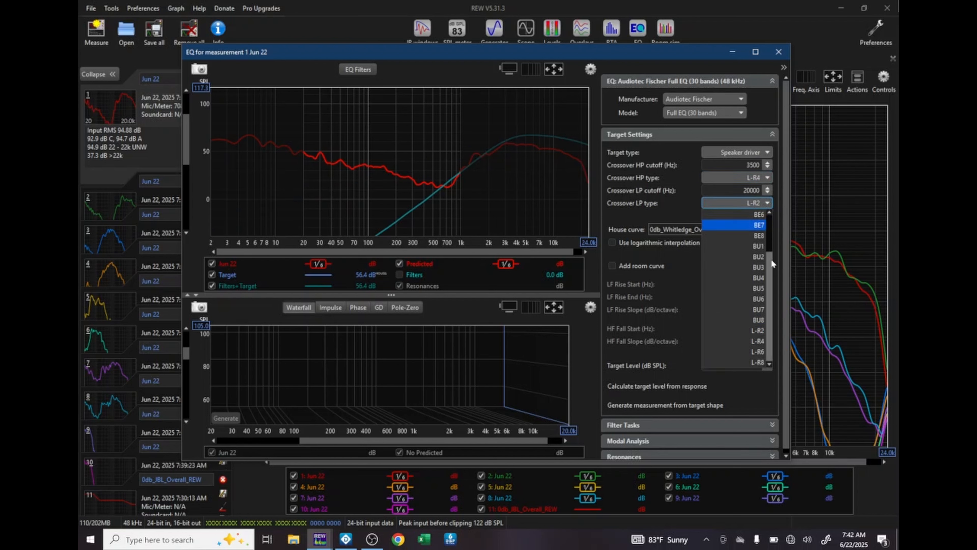
left_click_drag(770, 265, 770, 215)
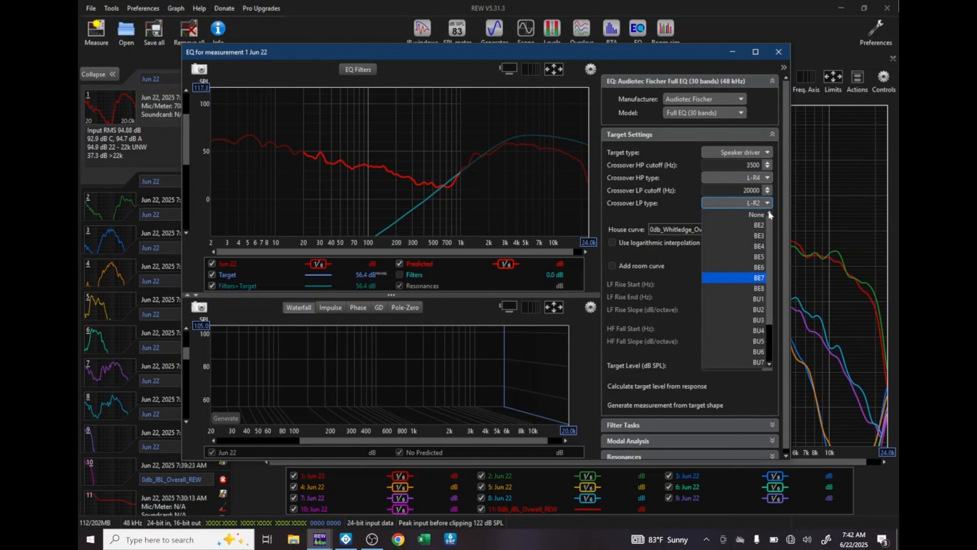
left_click(757, 215)
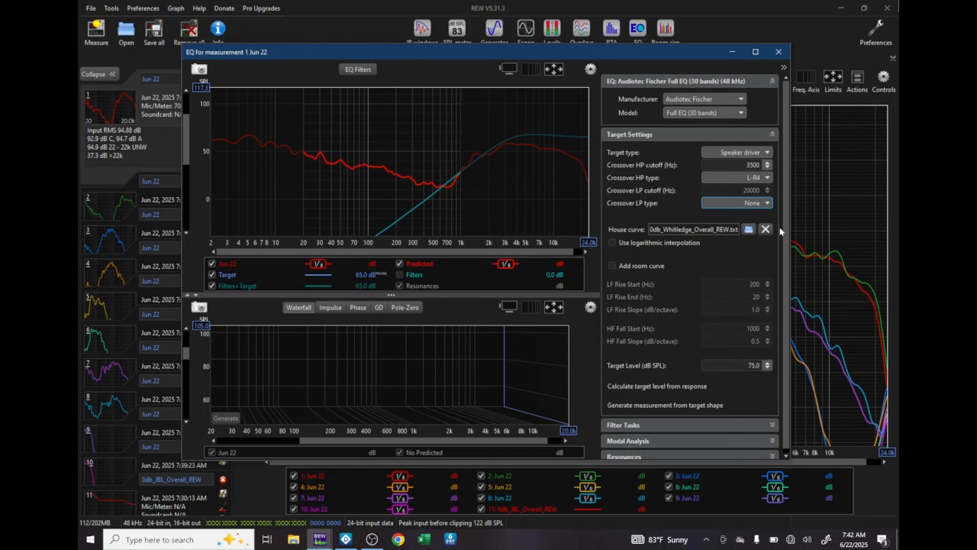
Set the target level for measurement 1 to 55 dB SPL.
left_click_drag(784, 231, 792, 292)
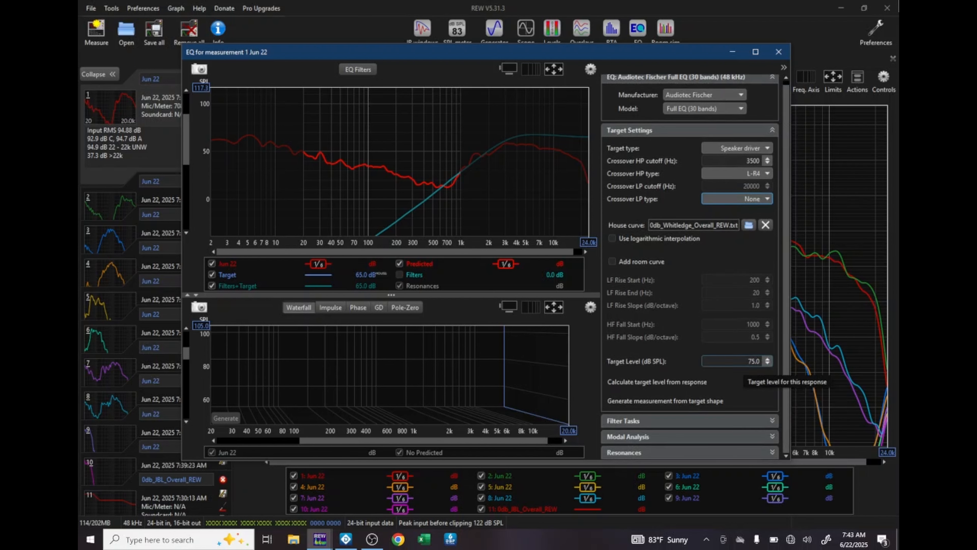
double_click(744, 362)
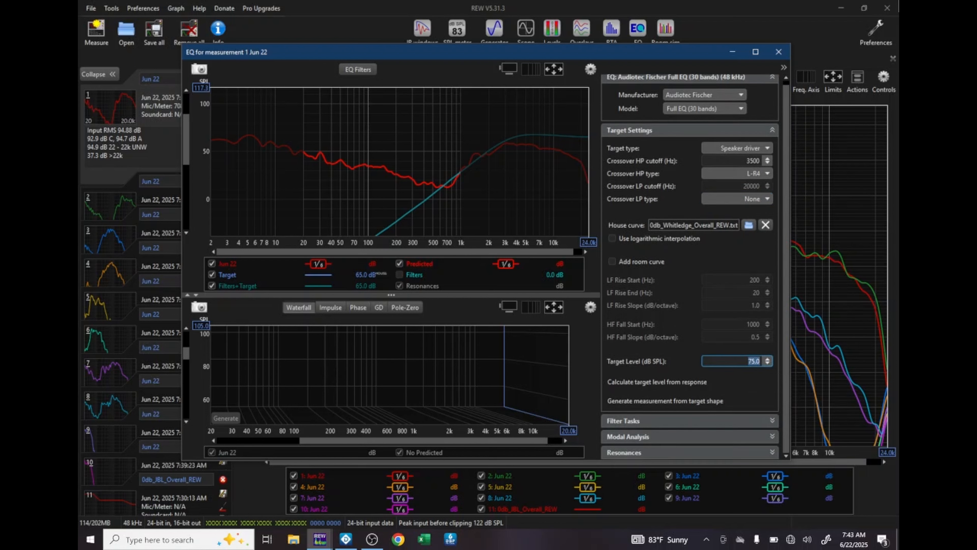
type("55")
key("Return")
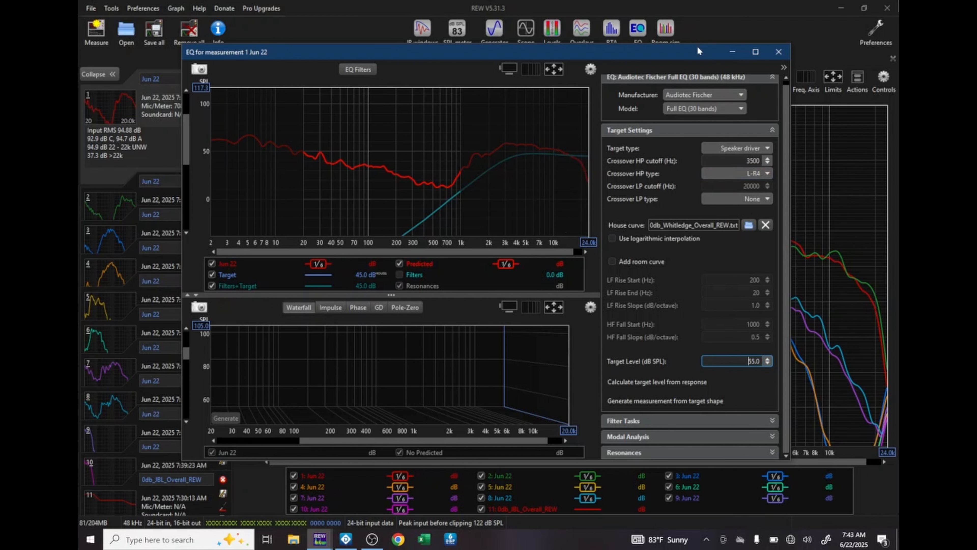
Compare the target with the overlaid traces and raise measurement 1's target level to 62 dB SPL.
left_click_drag(698, 51, 729, 327)
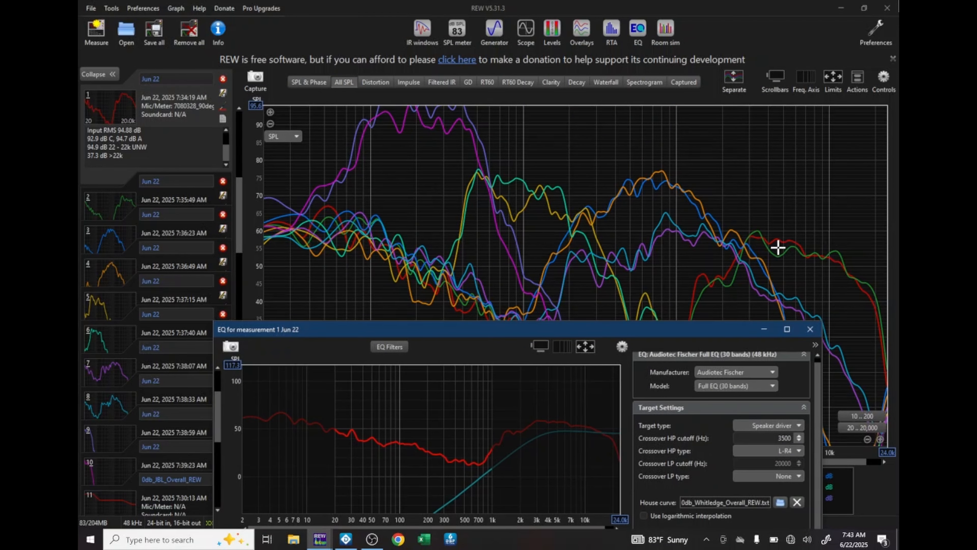
left_click_drag(551, 329, 577, 101)
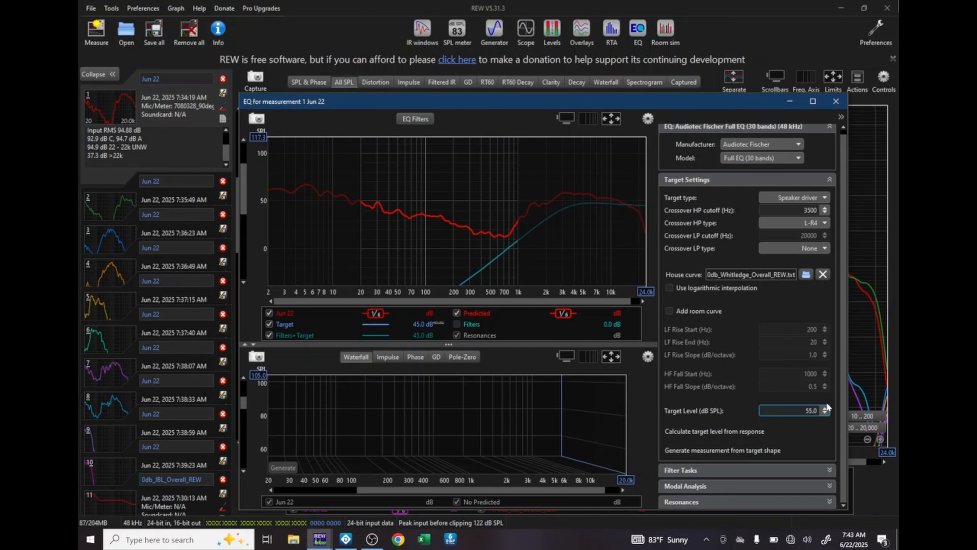
left_click_drag(824, 409, 823, 409)
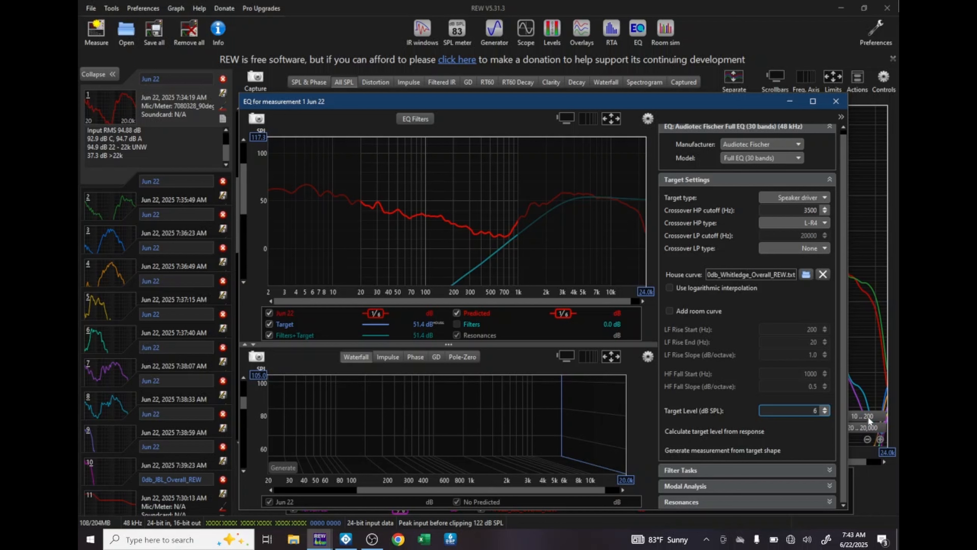
key("Return")
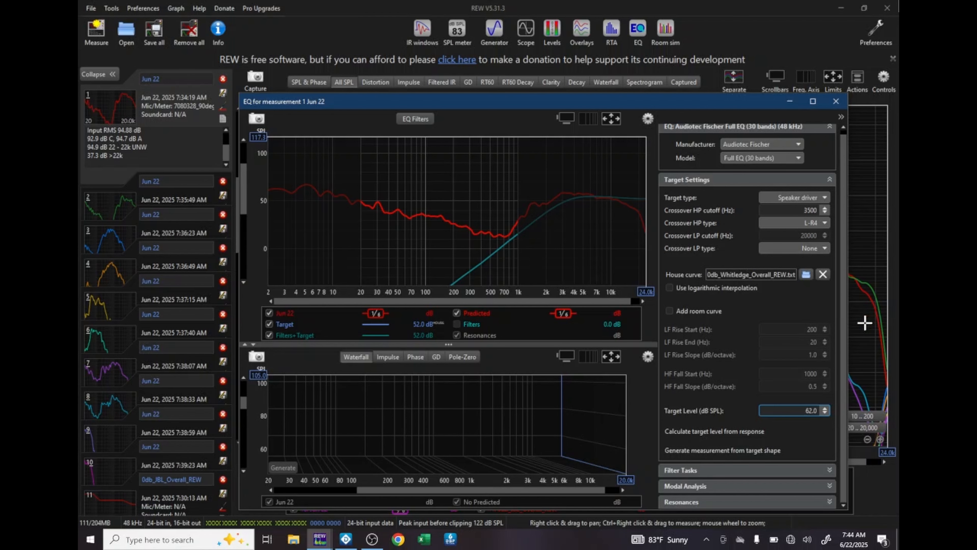
Open the measurement actions for 0db_JBL_Overall_REW and set its SPL offset to 62 dB.
left_click(864, 323)
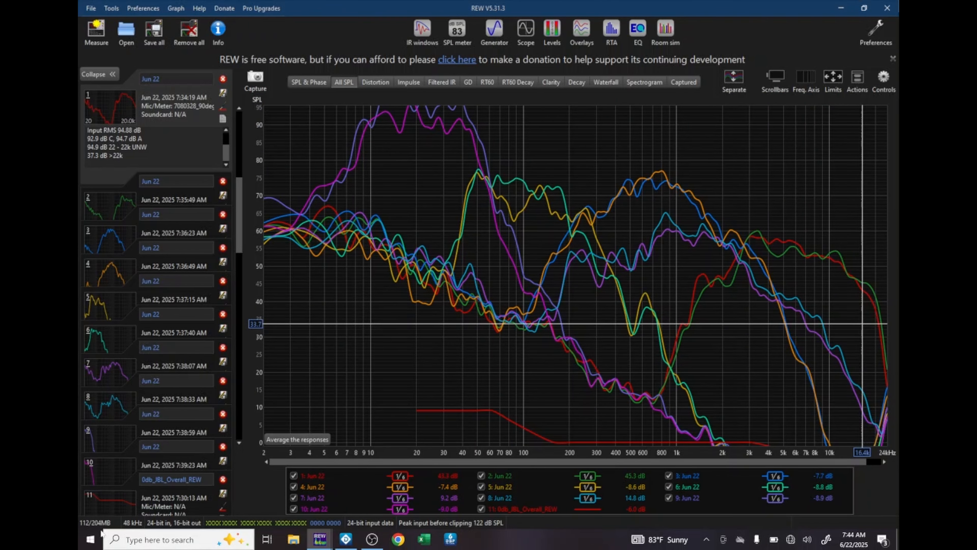
right_click(106, 506)
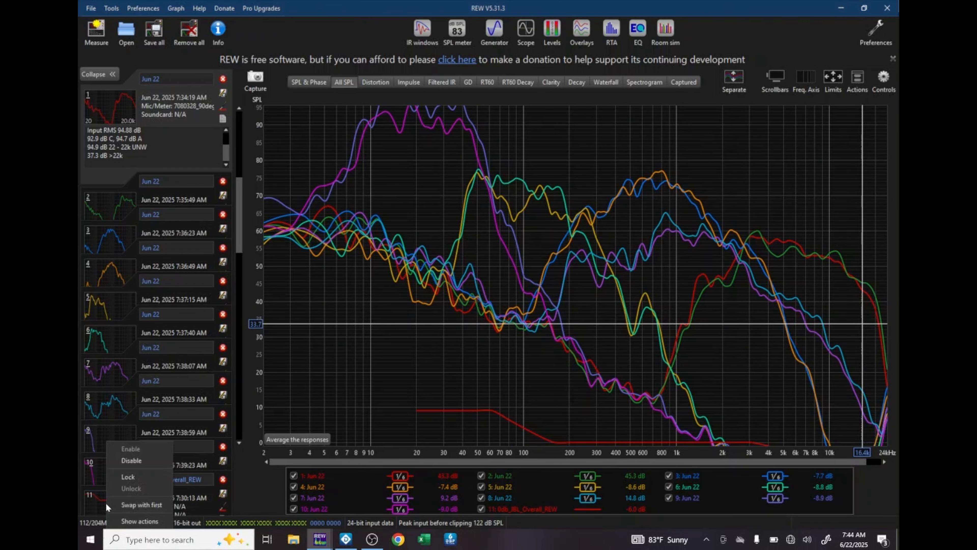
left_click(135, 520)
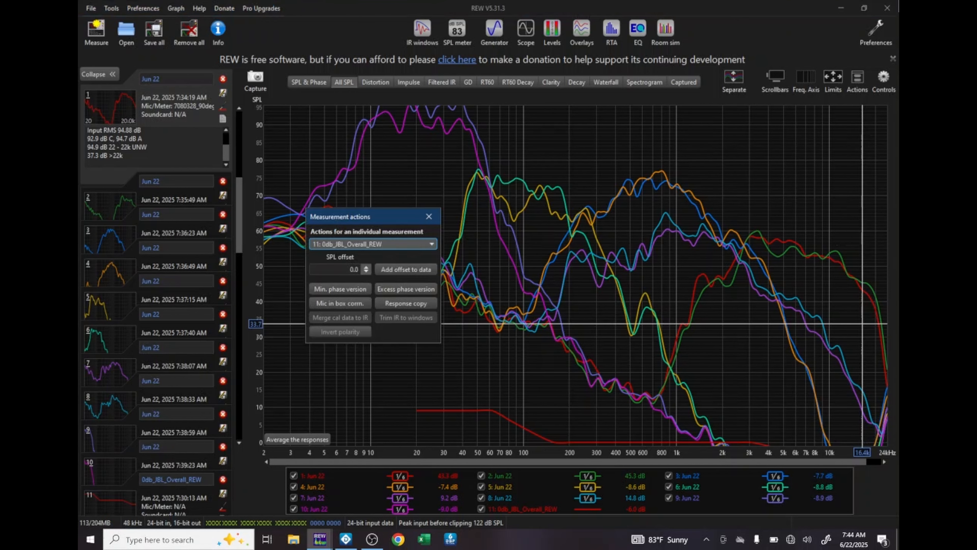
left_click(337, 269)
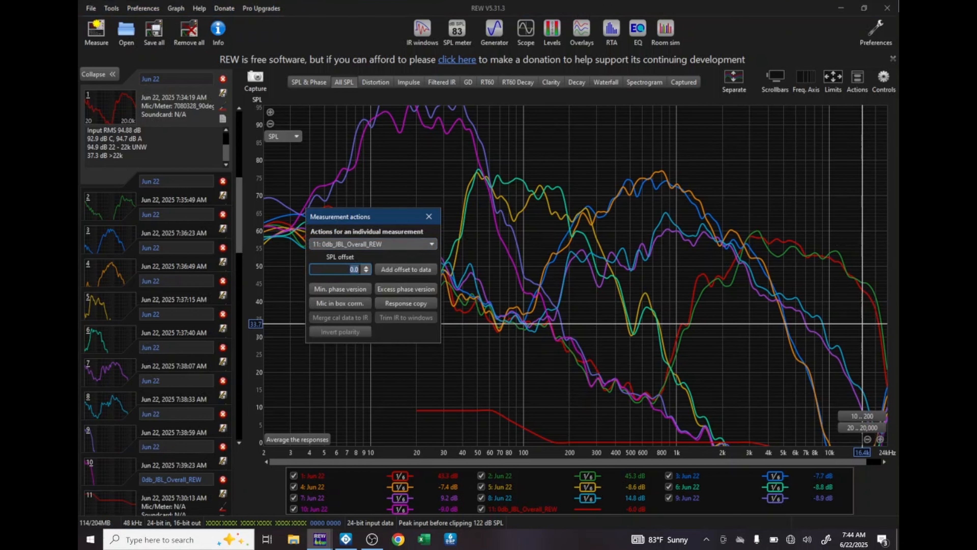
type("62")
key("Return")
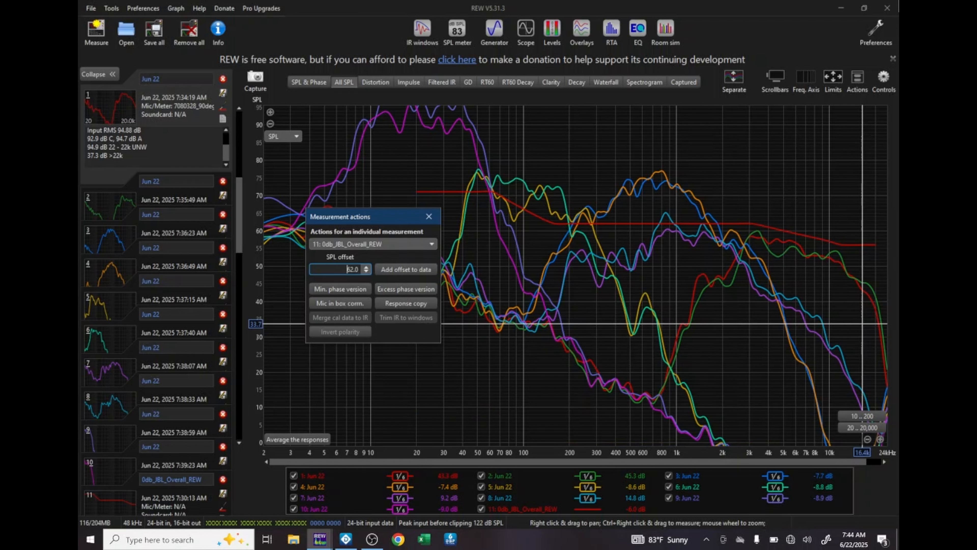
Lower the SPL offset of the 0db_JBL_Overall_REW curve to 60 dB.
left_click_drag(347, 269, 399, 272)
type("6")
key("Return")
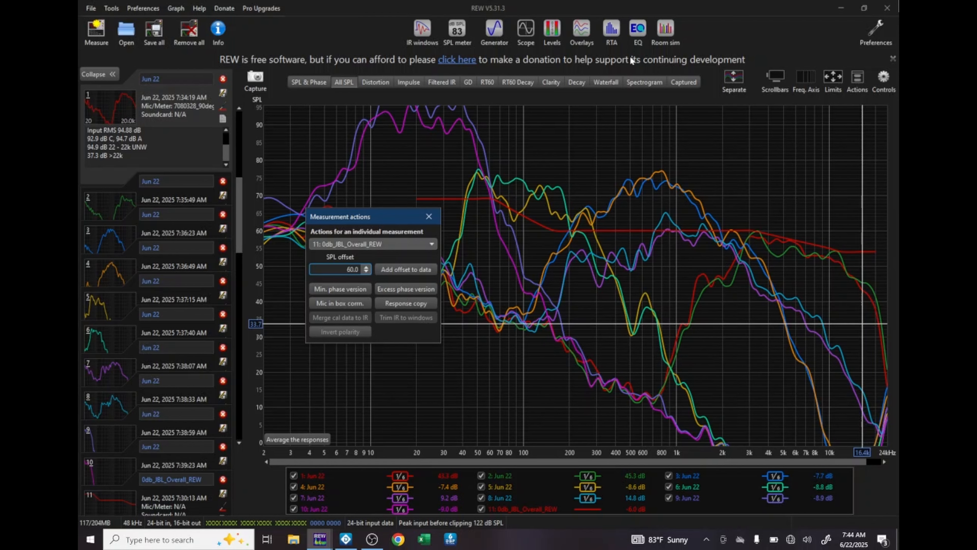
Return to the EQ window for measurement 1 and set its target level to 60 dB SPL.
left_click(637, 34)
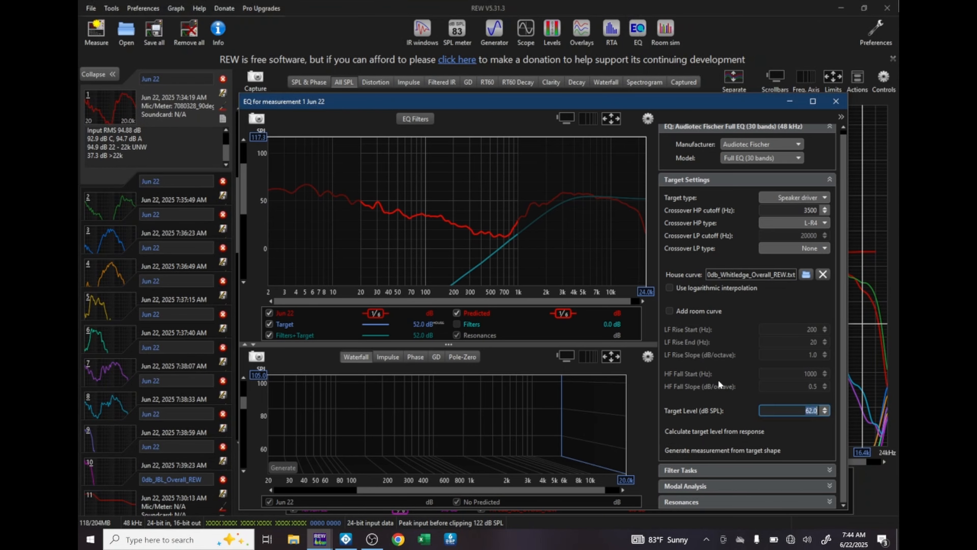
type("60")
key("Return")
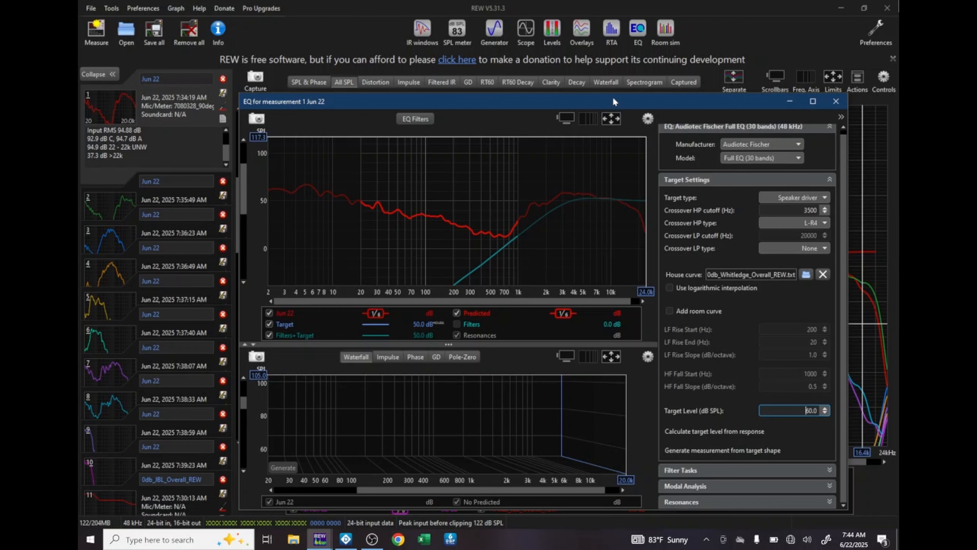
Load 0db_JBL_Overall_REW.txt from the Tuning Curves folder as the house curve for measurement 1.
left_click_drag(614, 101, 592, 55)
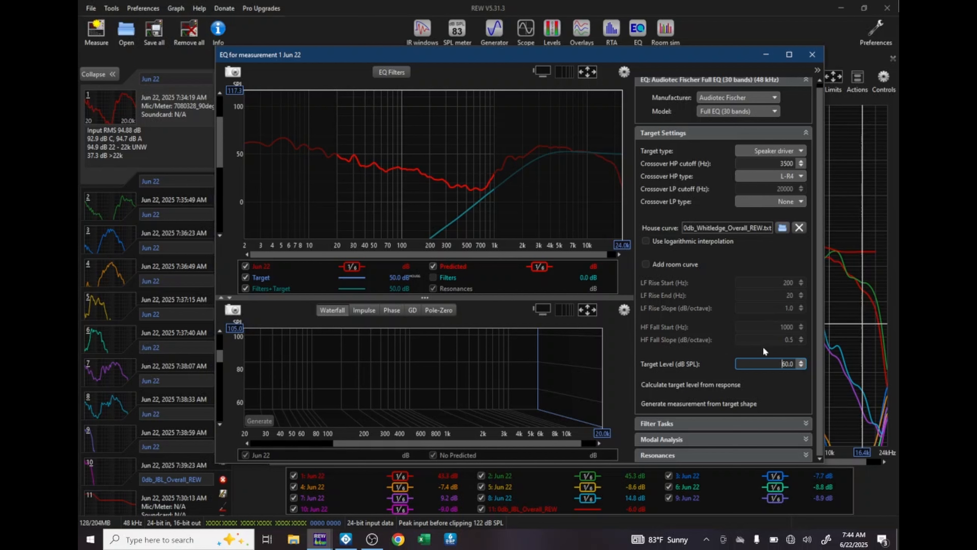
left_click(781, 228)
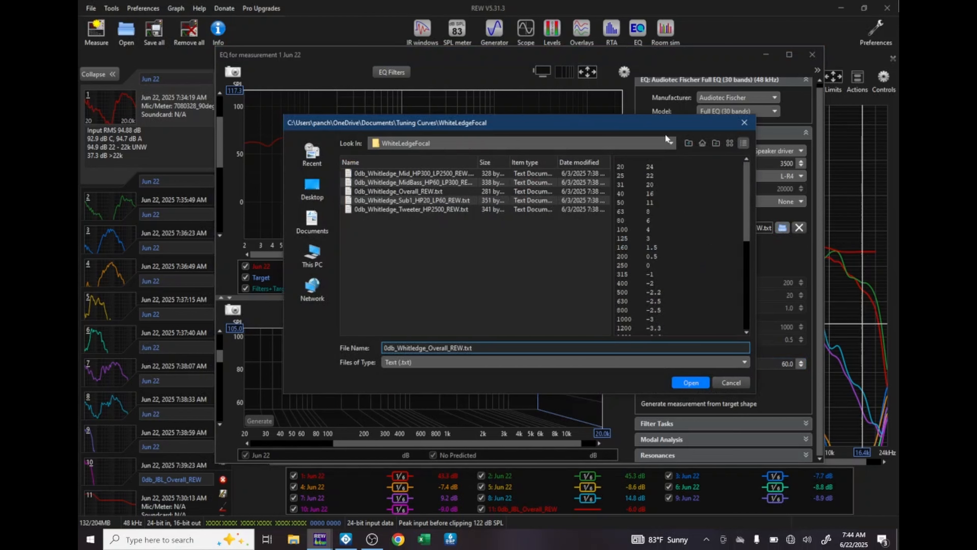
left_click(668, 144)
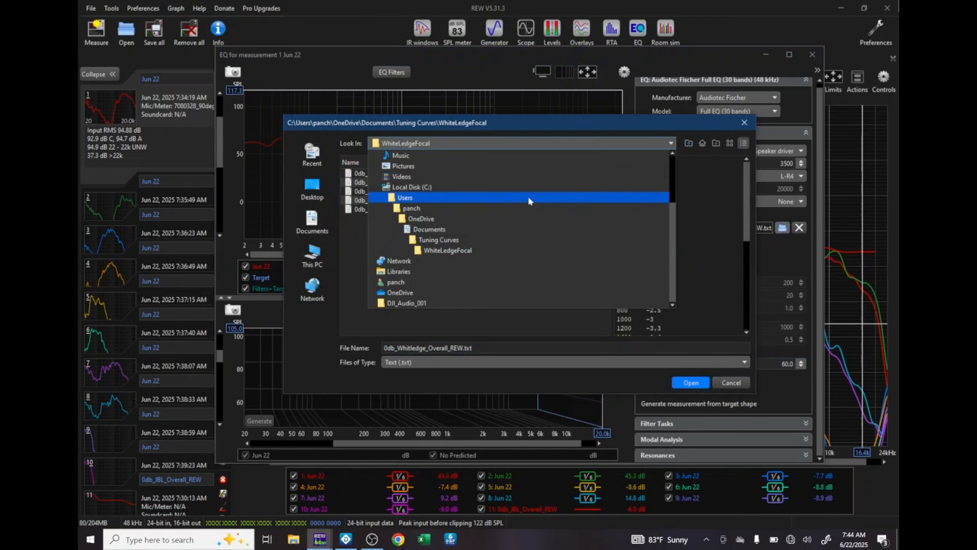
left_click(482, 239)
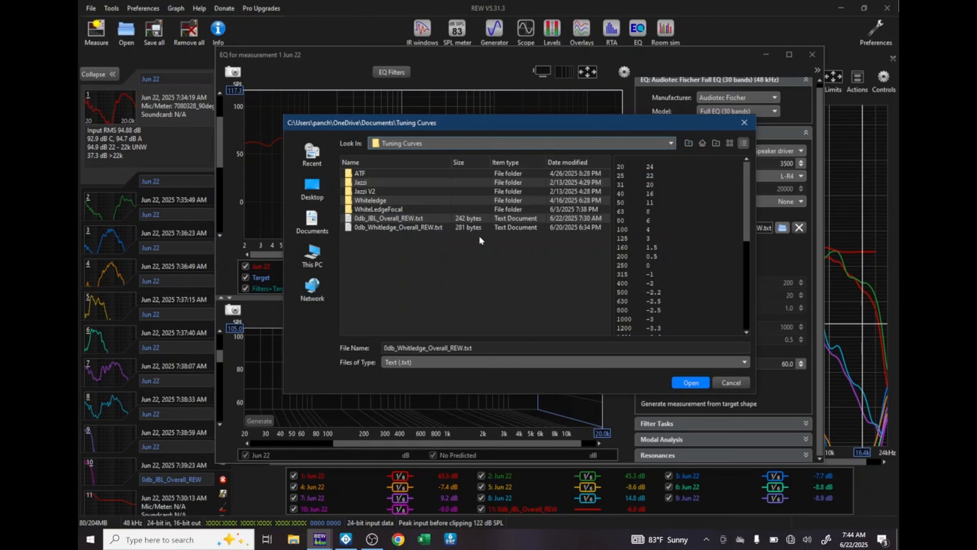
left_click(392, 220)
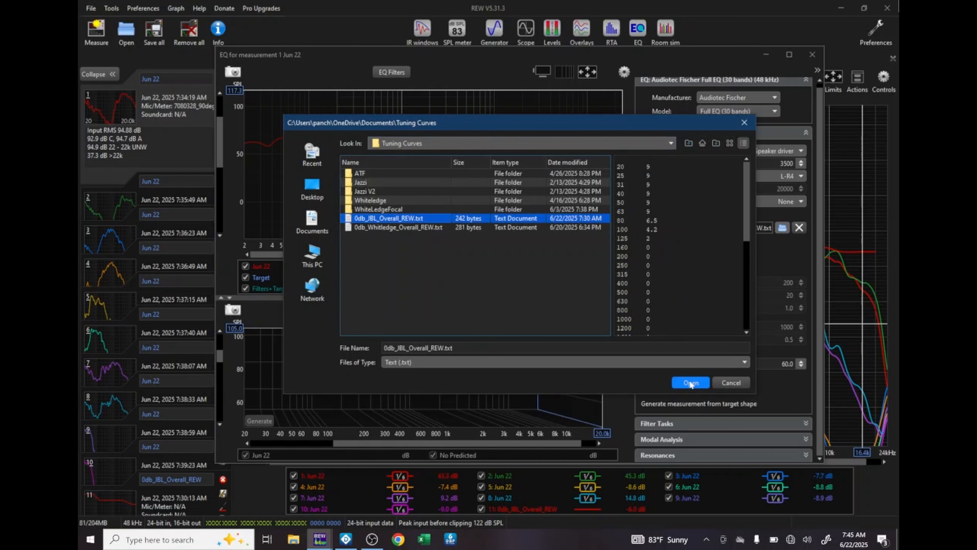
left_click(690, 382)
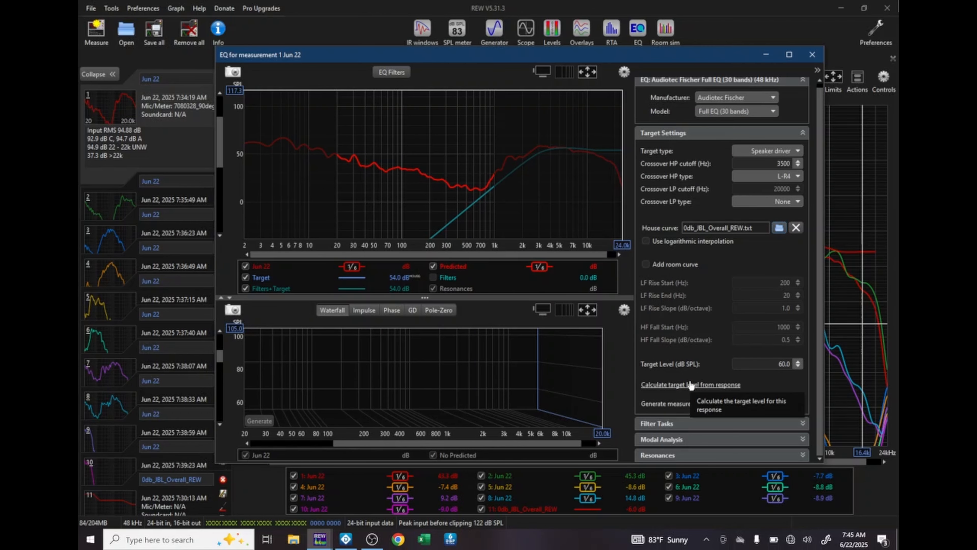
Check the SPL offset of the 0db_JBL_Overall_REW curve in its measurement actions, then close them.
left_click(846, 265)
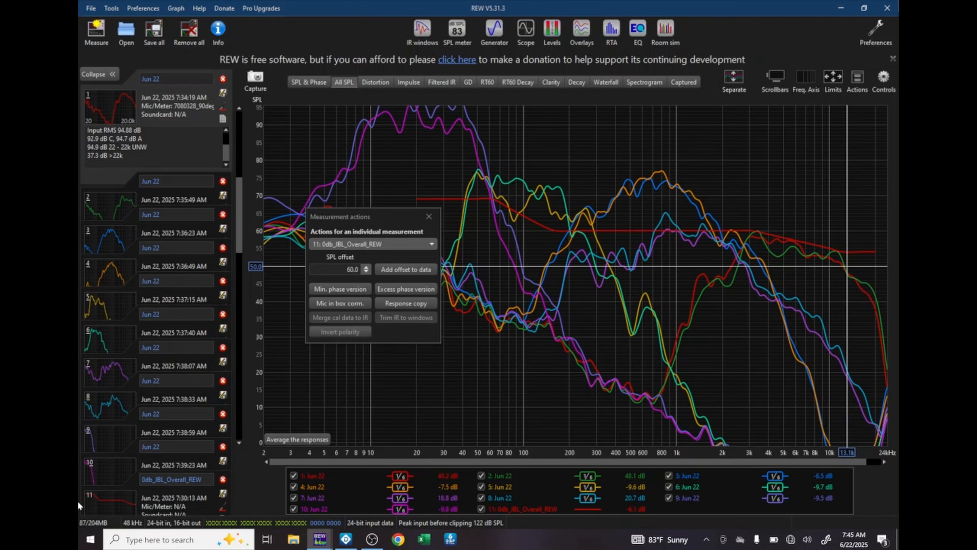
right_click(101, 496)
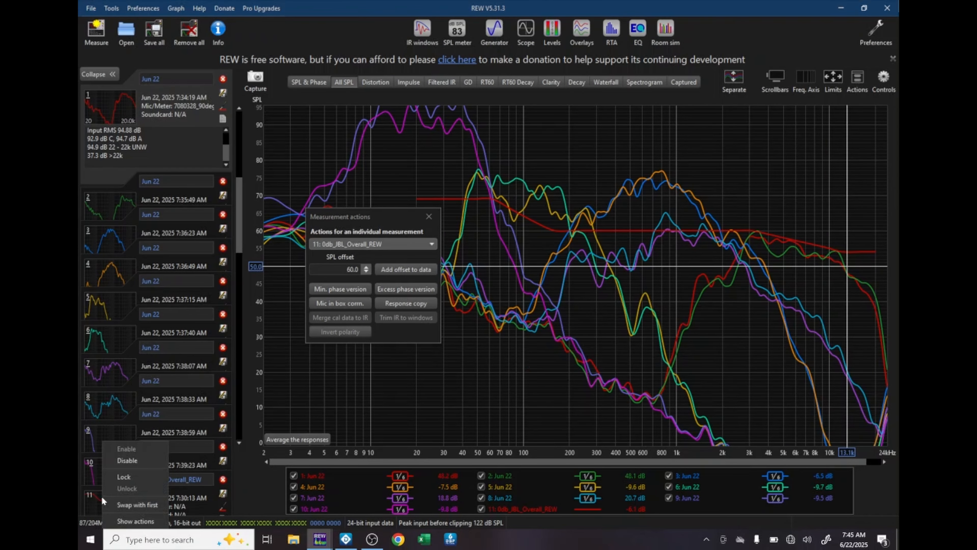
left_click(135, 521)
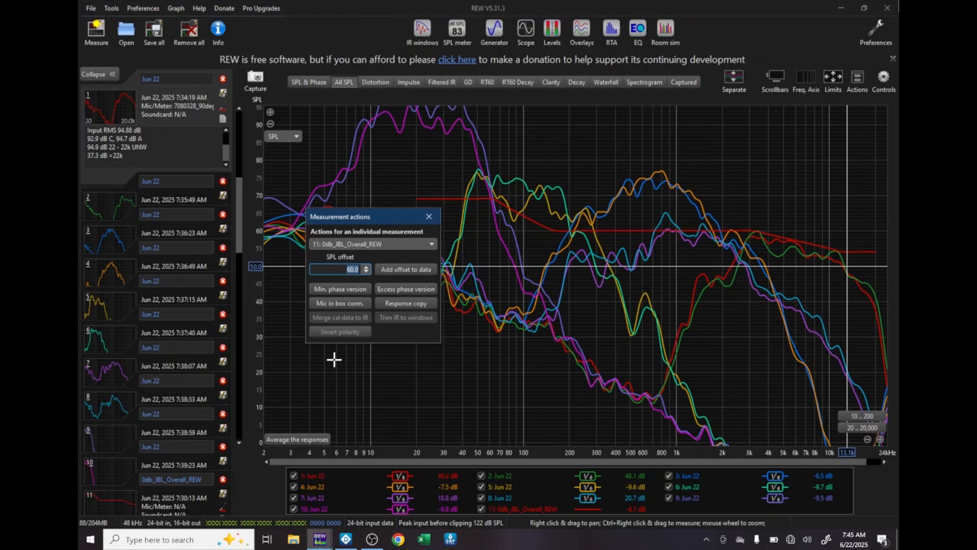
left_click(428, 216)
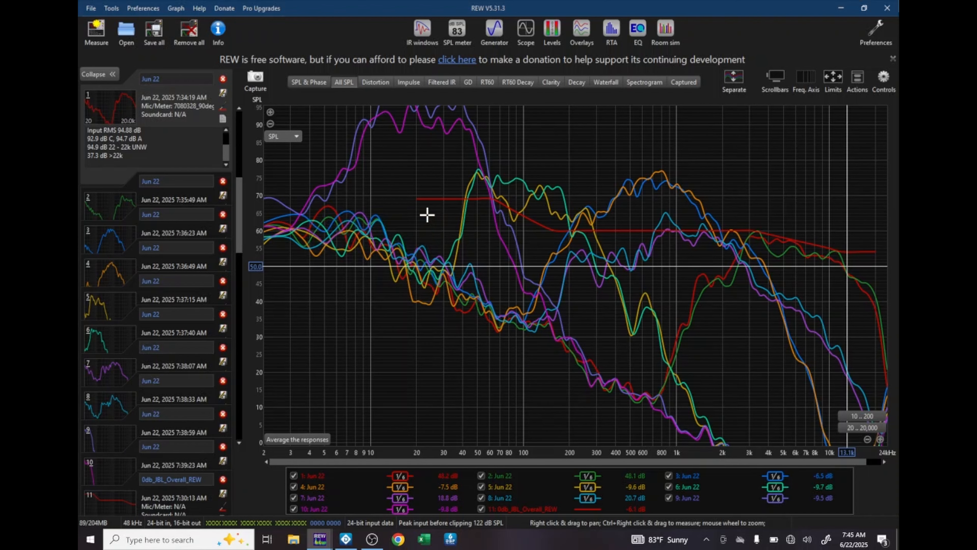
Reopen the EQ window for measurement 1 and set the filter match range to 1,000–20,000 Hz.
left_click(635, 28)
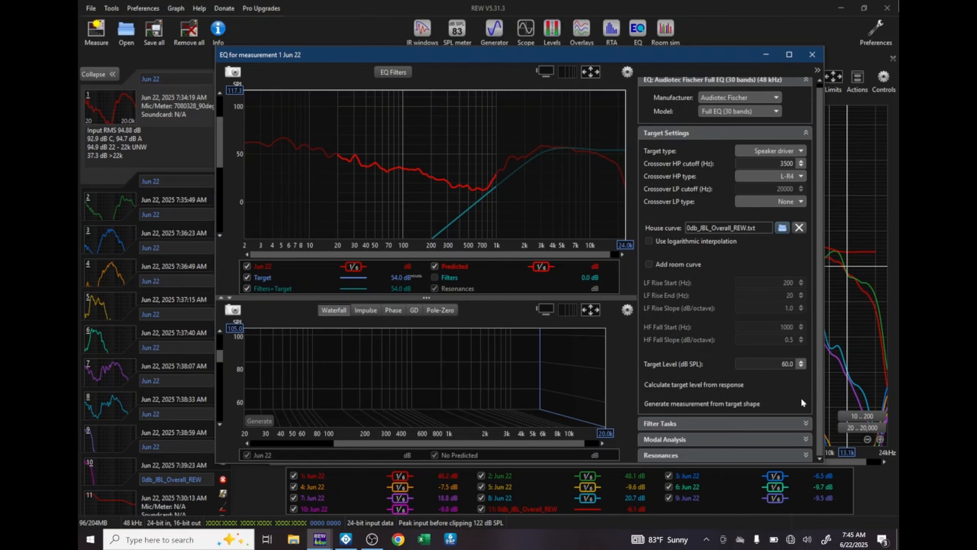
left_click(807, 423)
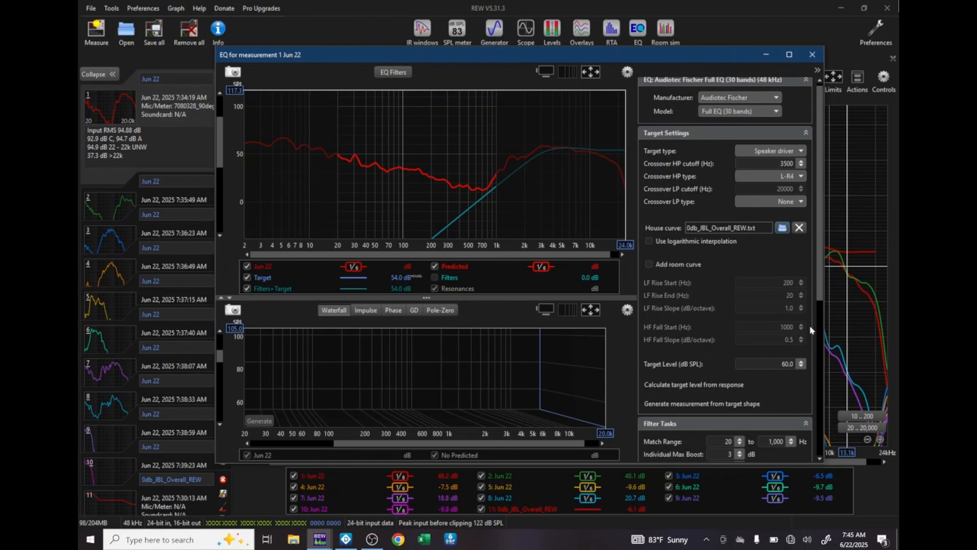
left_click_drag(817, 210, 830, 307)
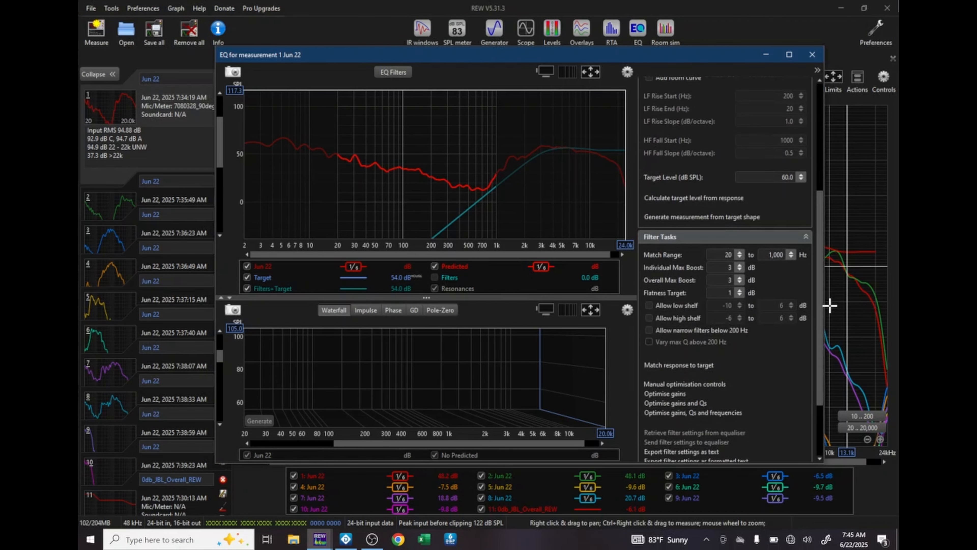
left_click(830, 308)
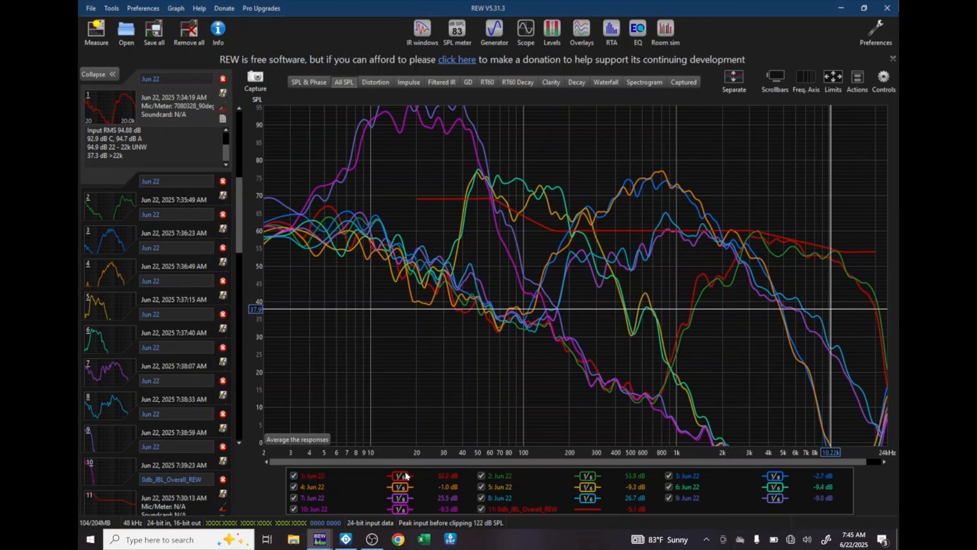
left_click(637, 31)
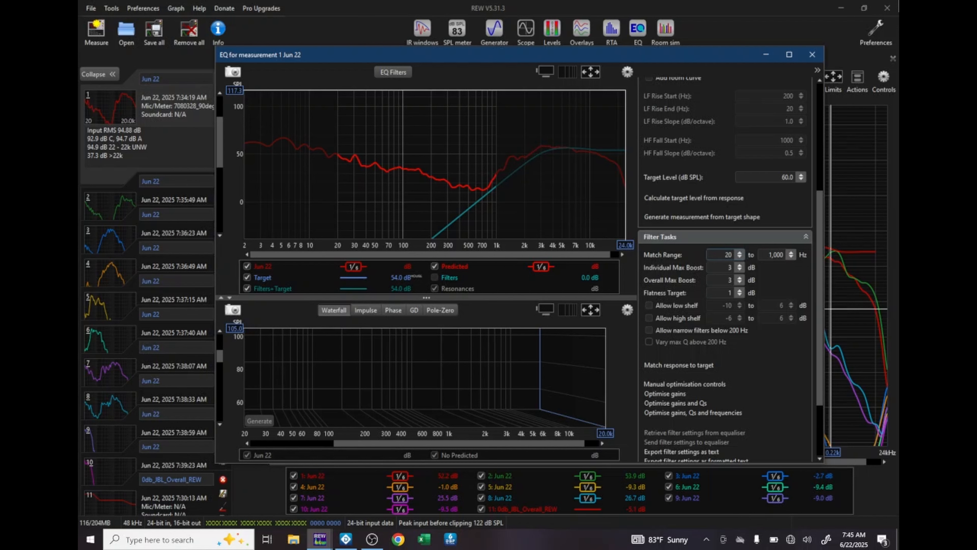
double_click(727, 255)
type("1000")
key("Return")
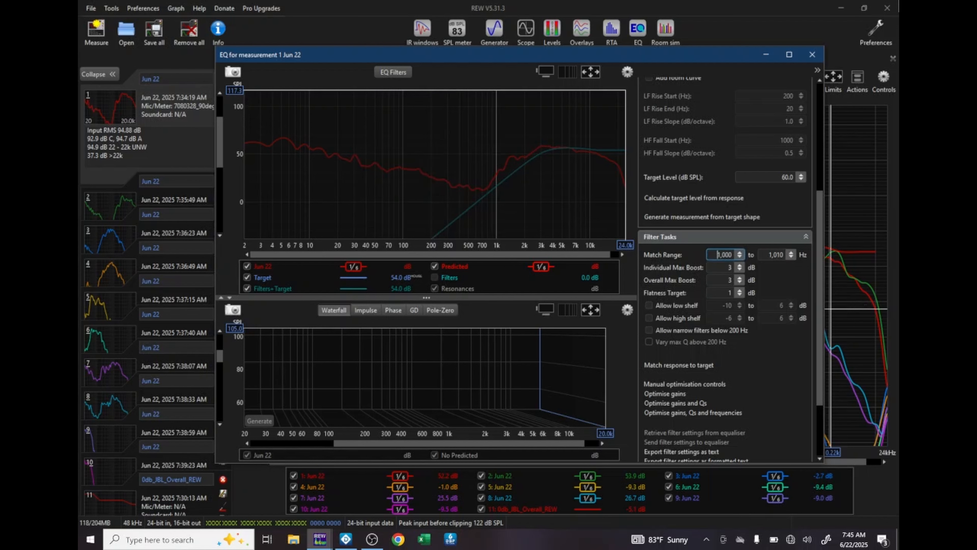
double_click(769, 254)
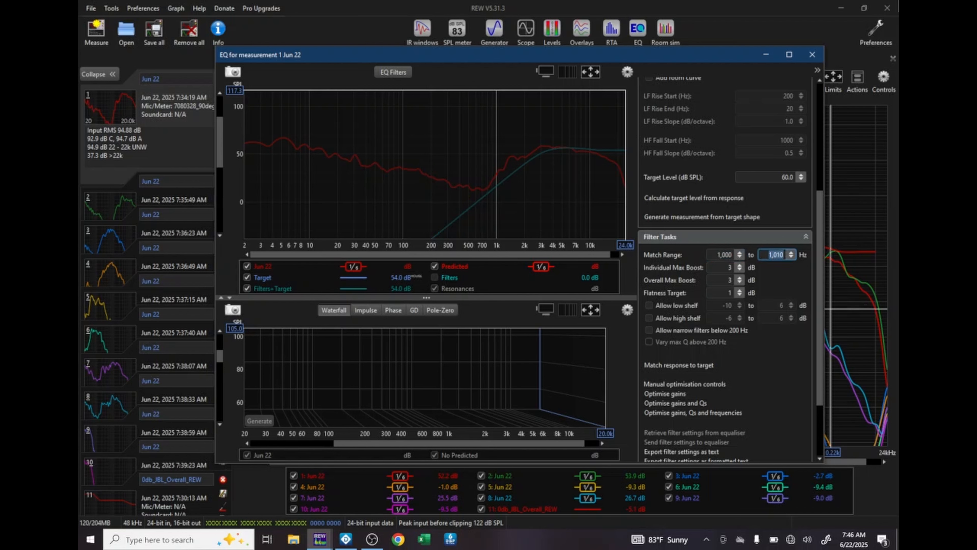
type("20,000")
key("Return")
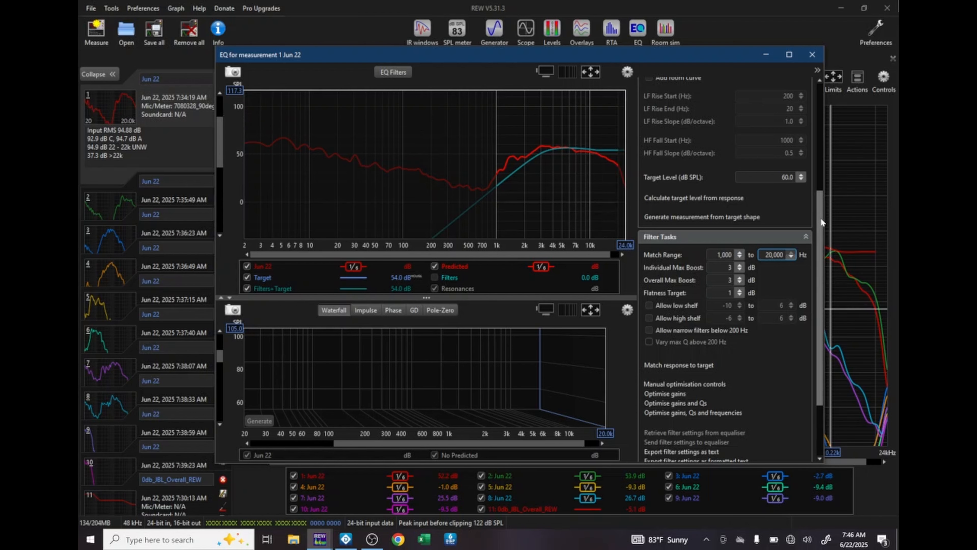
Set both the individual max boost and the overall max boost to 5 dB for the filter matching.
scroll(822, 233, "down", 2)
scroll(822, 233, "down", 2)
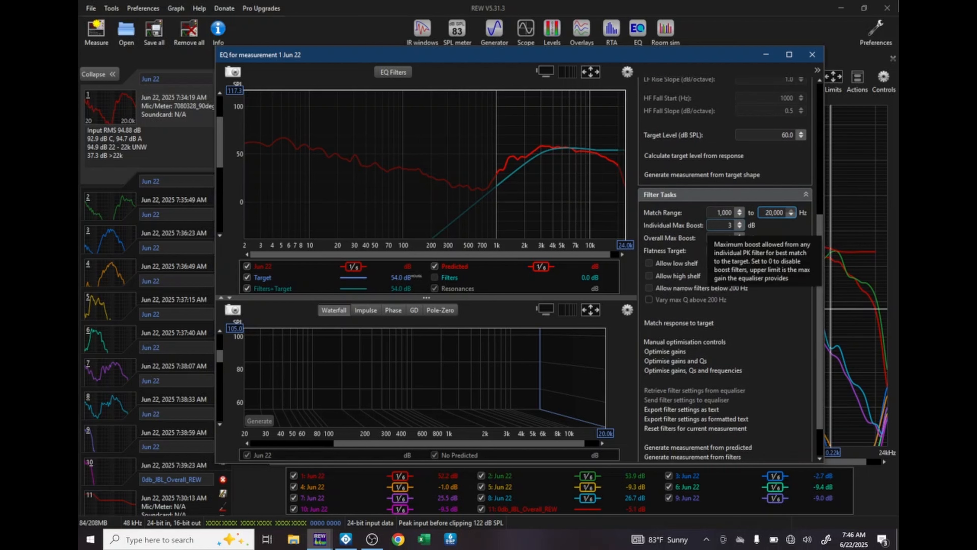
double_click(728, 225)
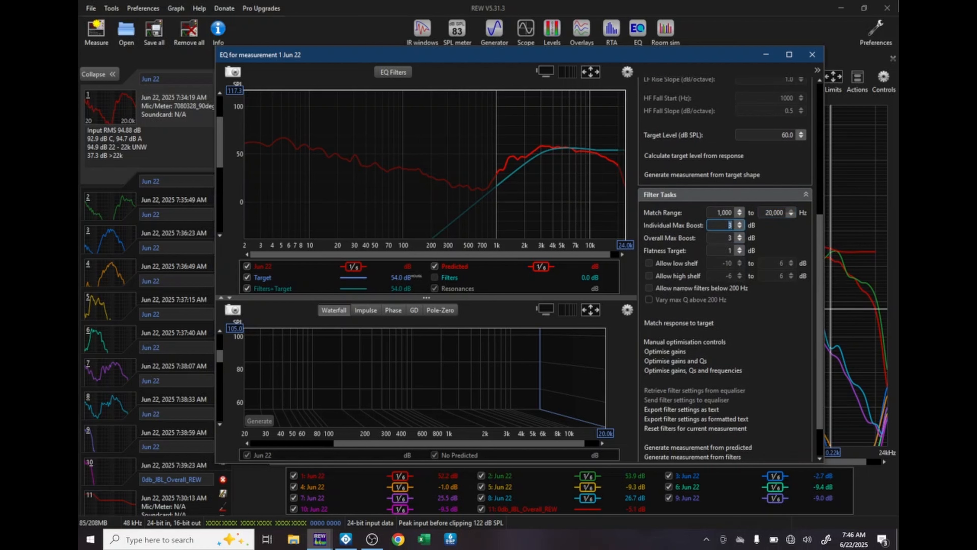
type("5")
double_click(735, 238)
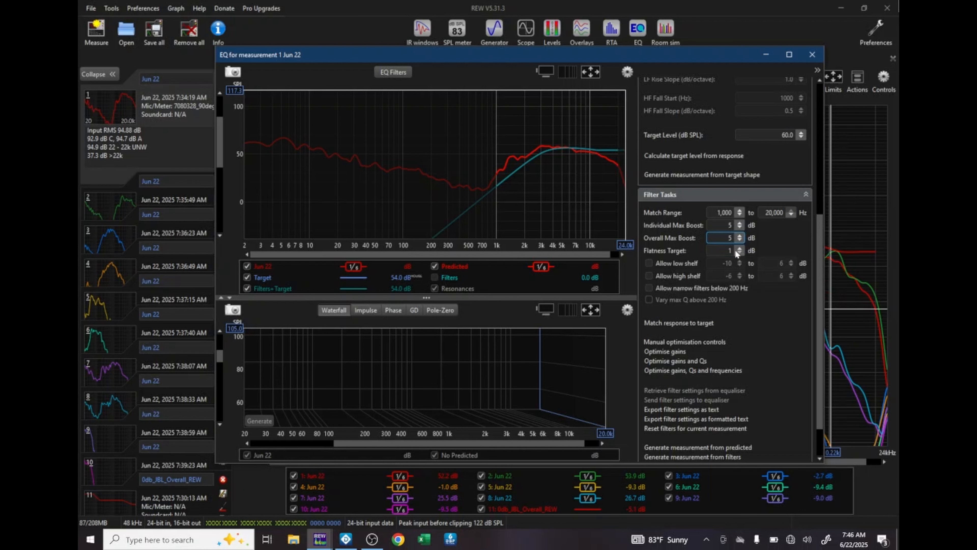
key("Tab")
left_click(740, 253)
Match measurement 1's response to the target despite the level warning and open the resulting EQ filters.
left_click_drag(819, 271, 822, 316)
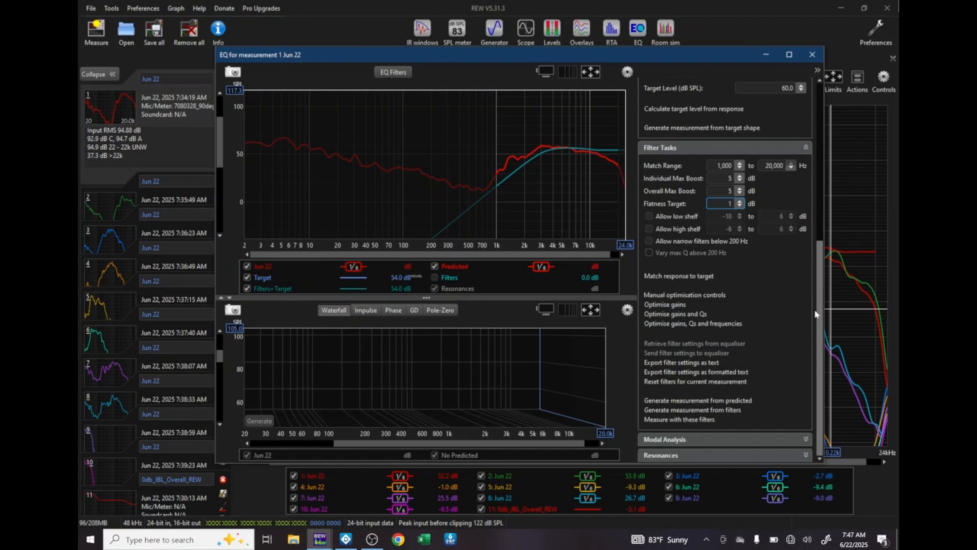
left_click(685, 277)
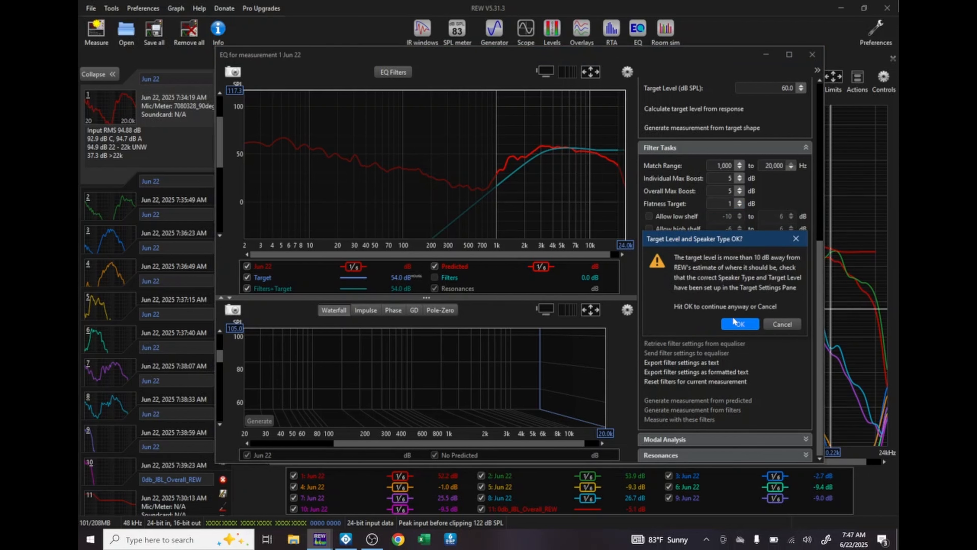
left_click(735, 325)
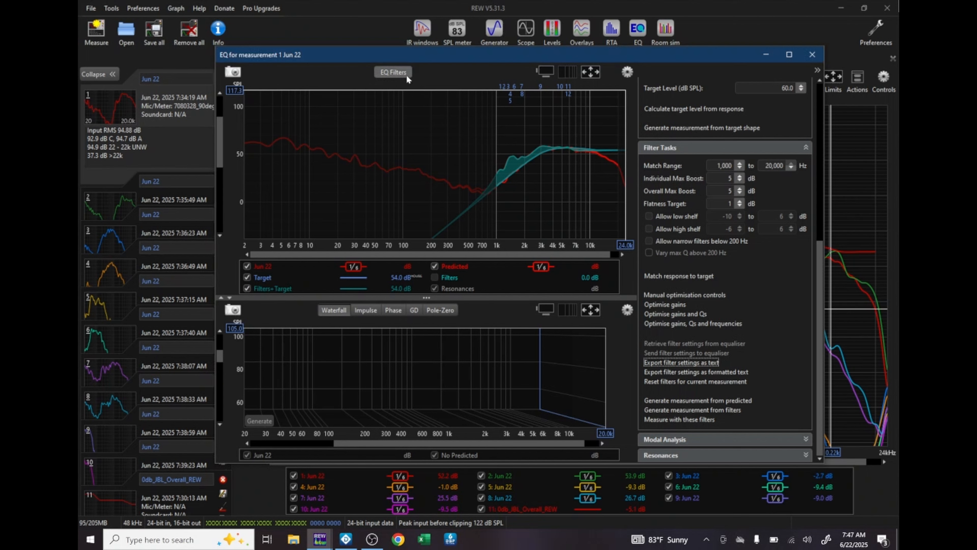
left_click(399, 73)
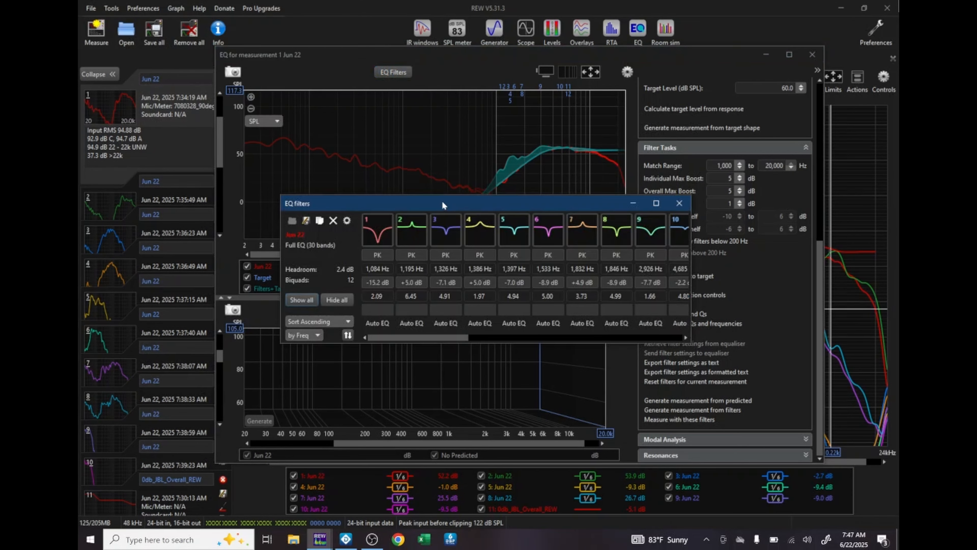
left_click_drag(443, 203, 300, 208)
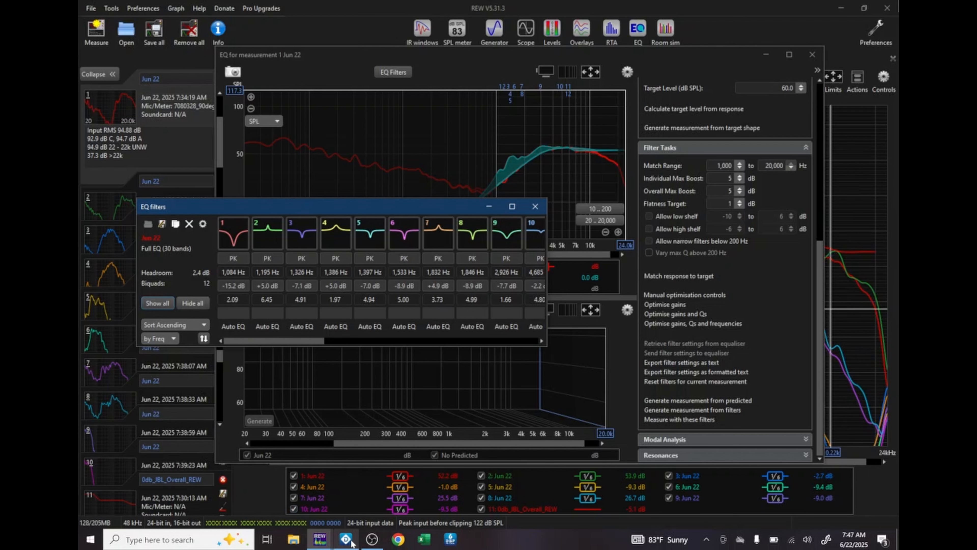
Switch to Audiotec Fischer DSP PC-Tool and import measurement 1's copied REW EQ filters into Output A, Front L High.
mouse_move(351, 543)
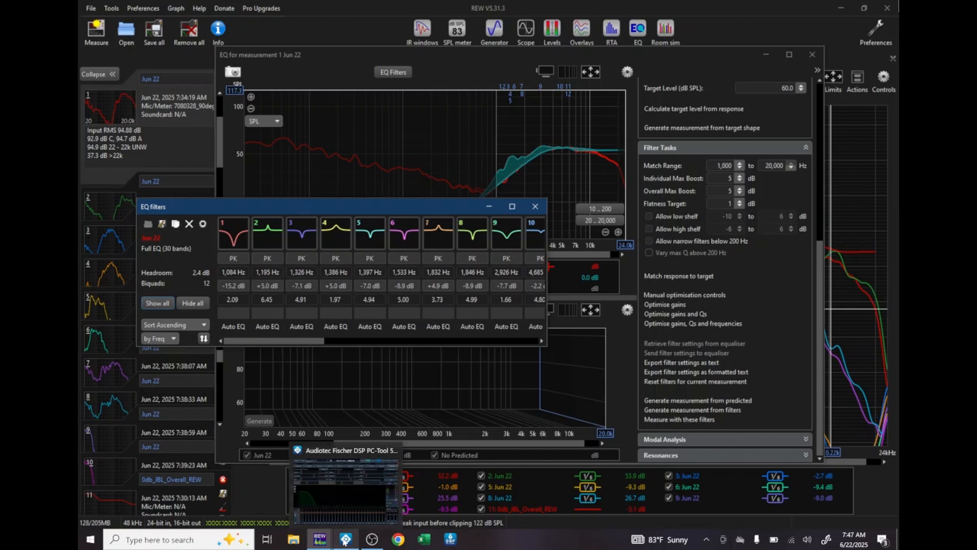
left_click(345, 538)
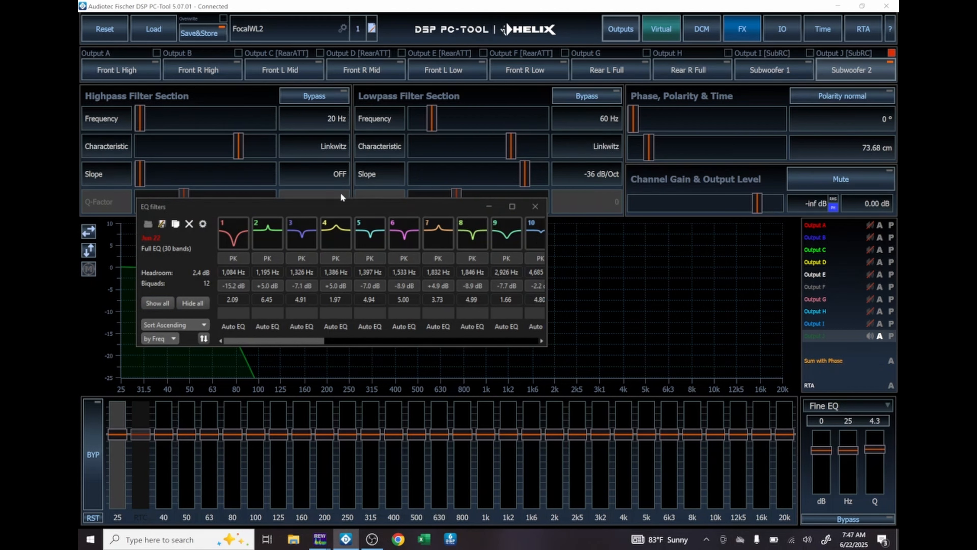
left_click(138, 71)
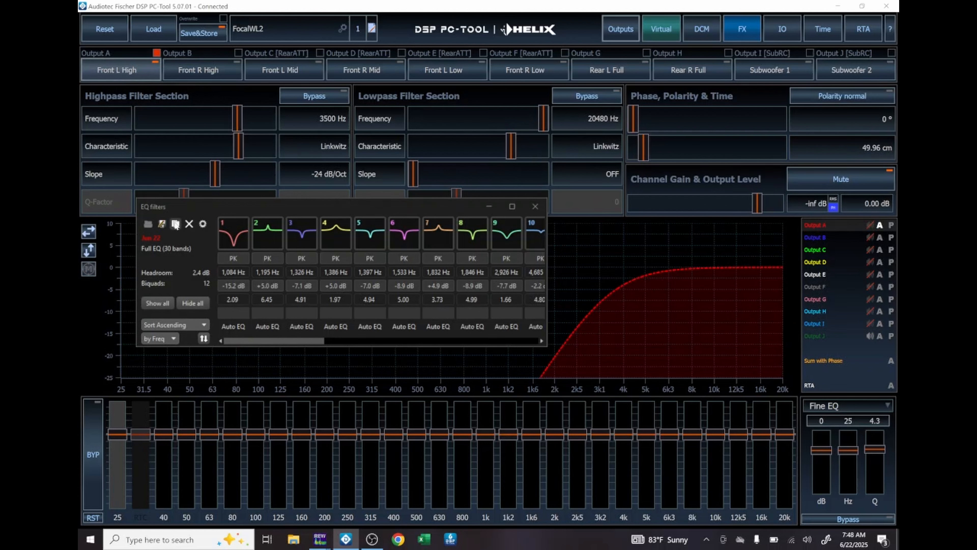
left_click(175, 224)
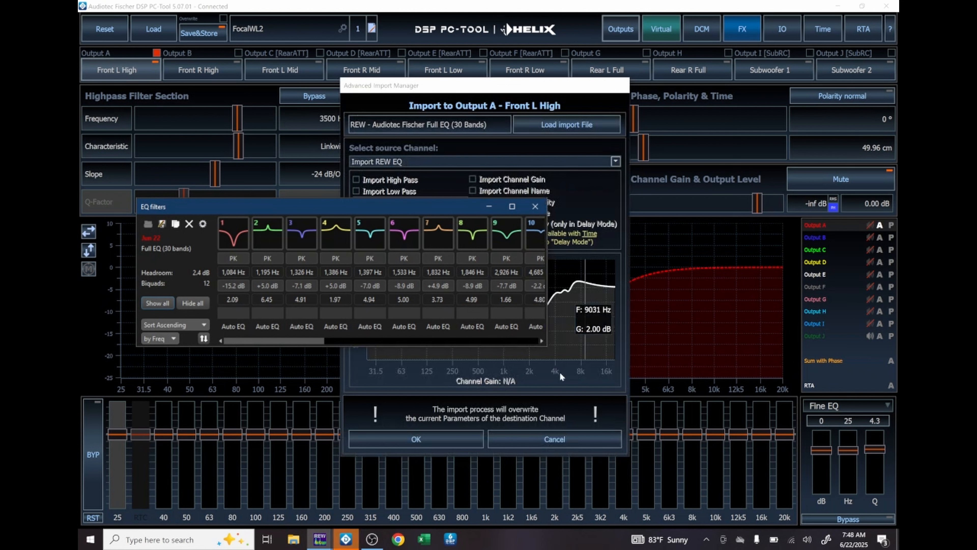
left_click(412, 439)
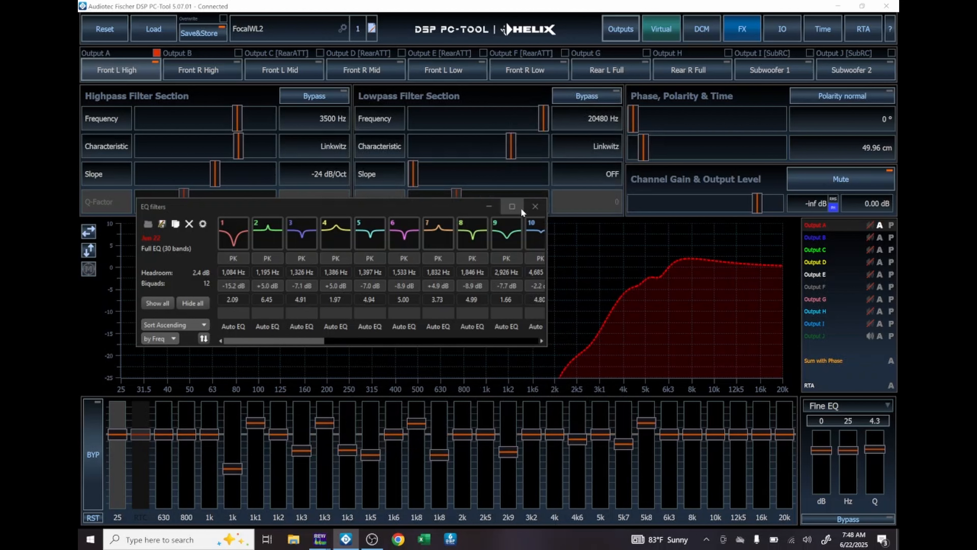
left_click(530, 209)
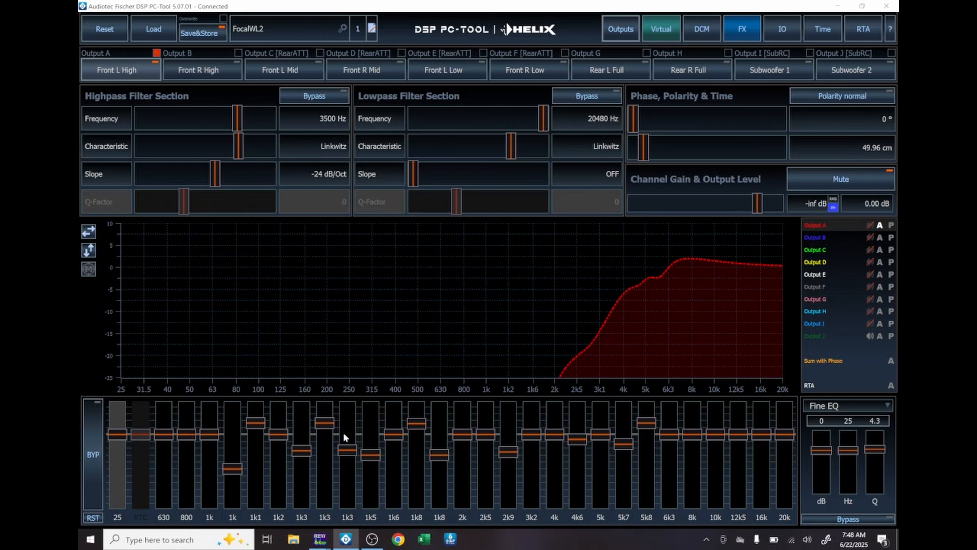
Switch back to REW and bring up the EQ window for measurement 1.
key("alt+Tab")
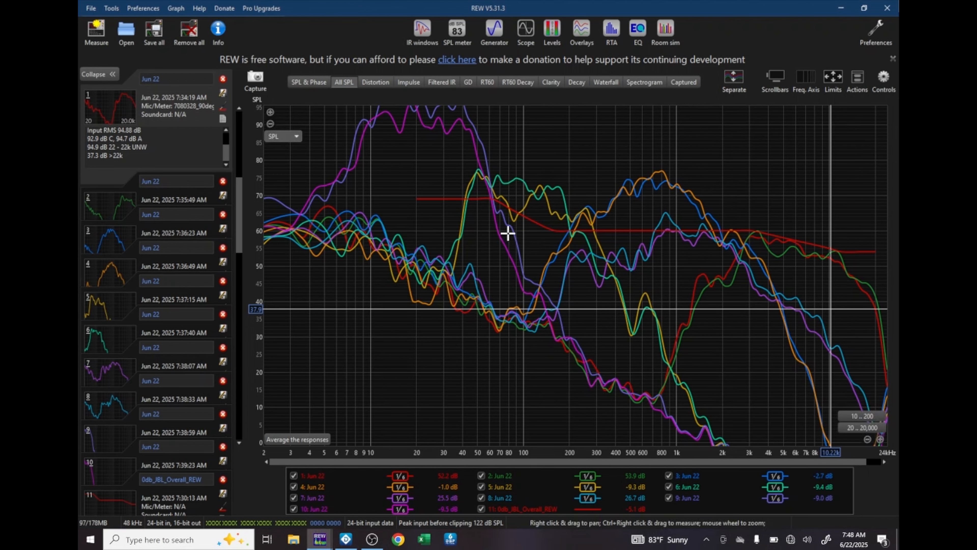
key("alt+Tab")
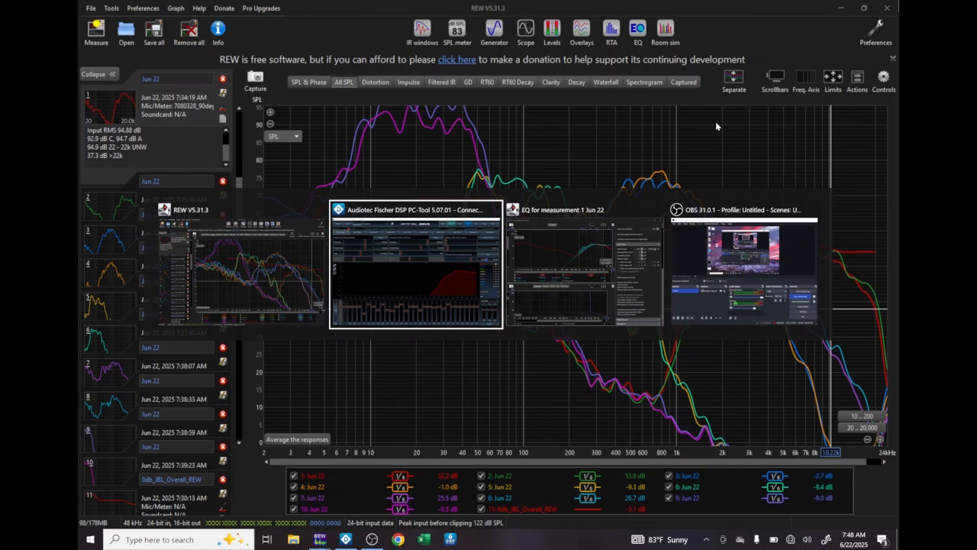
key("alt+Tab")
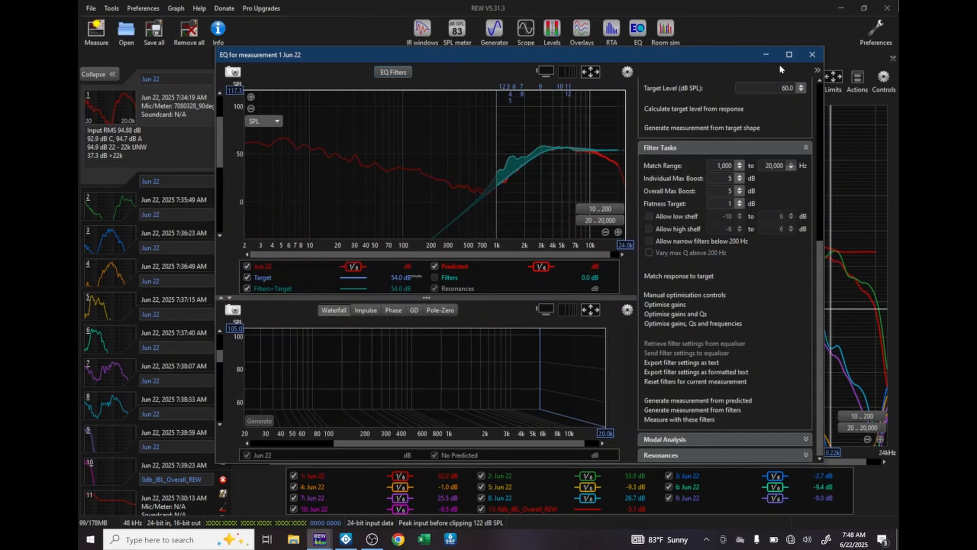
Close measurement 1's EQ window and open the EQ window for measurement 2.
left_click(811, 55)
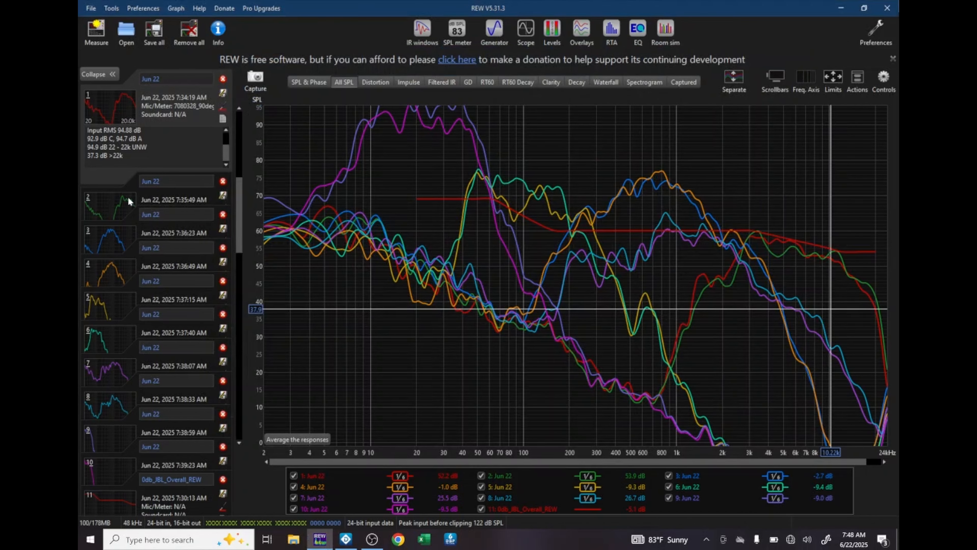
left_click(116, 205)
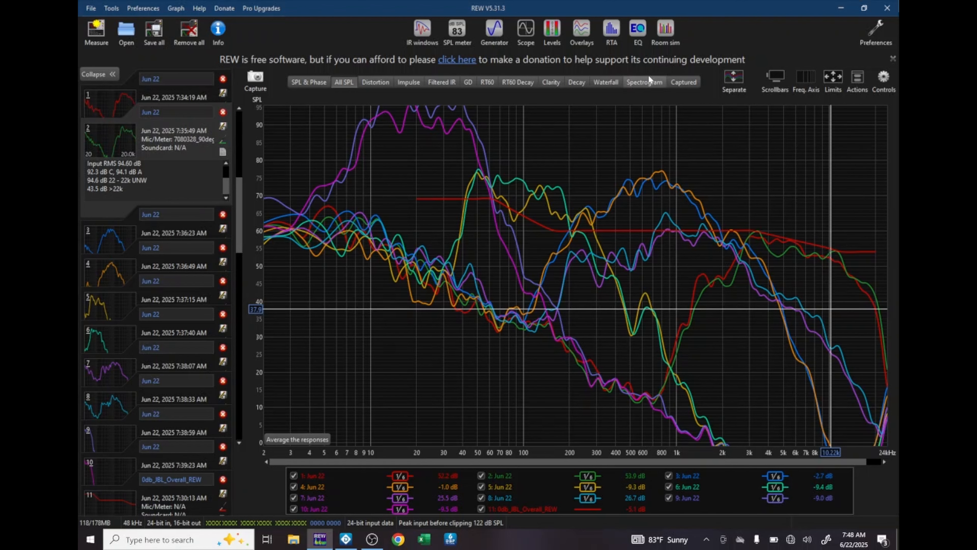
left_click(636, 31)
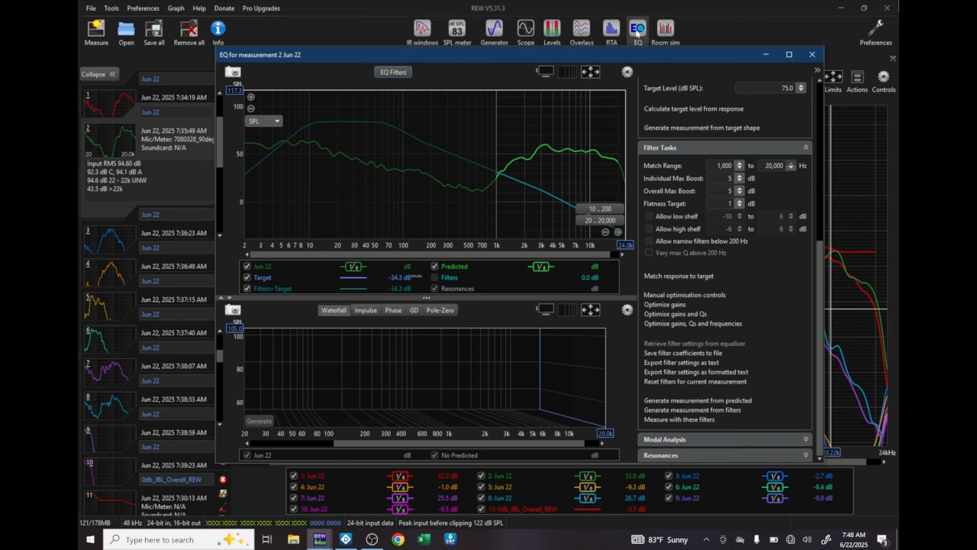
Set measurement 2's equaliser to the Audiotec Fischer Full EQ (30 bands) model.
left_click_drag(817, 268, 818, 110)
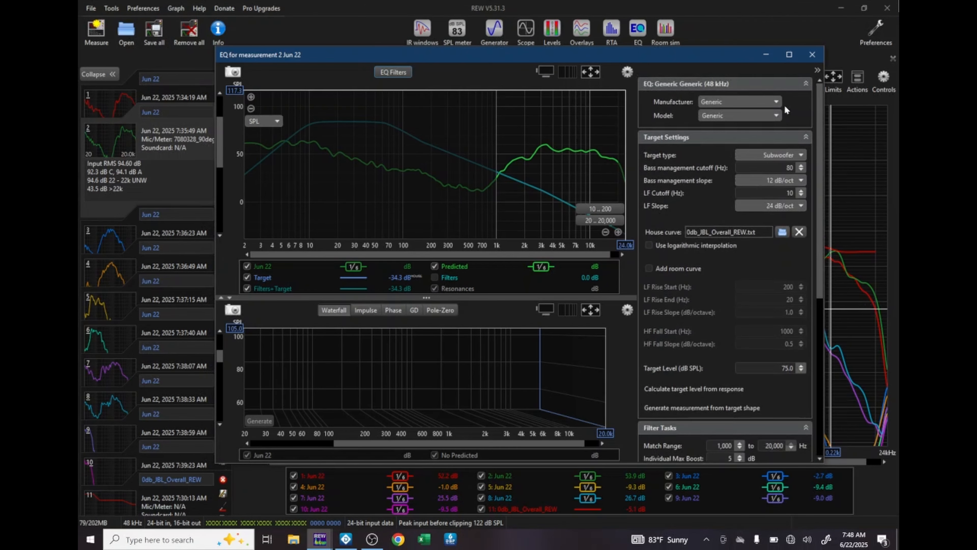
left_click(764, 101)
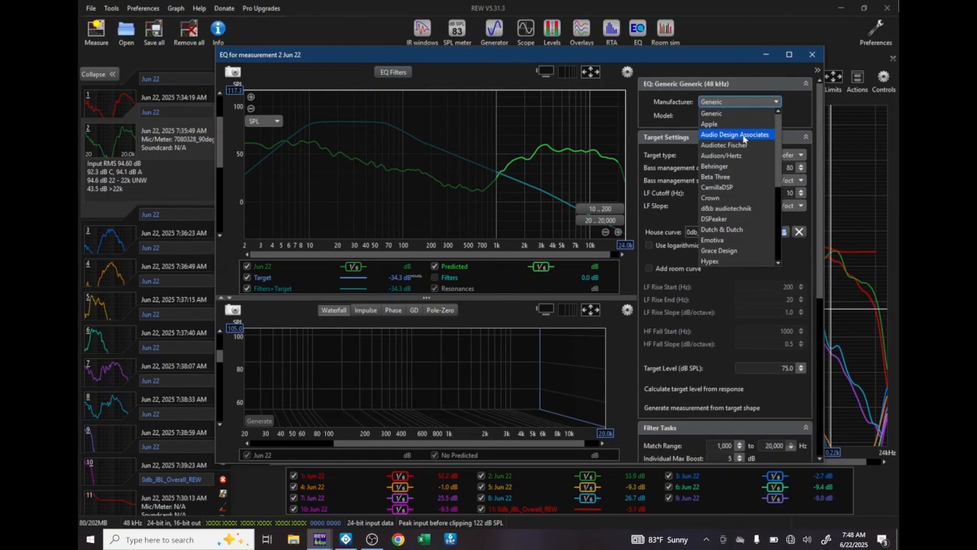
left_click(723, 146)
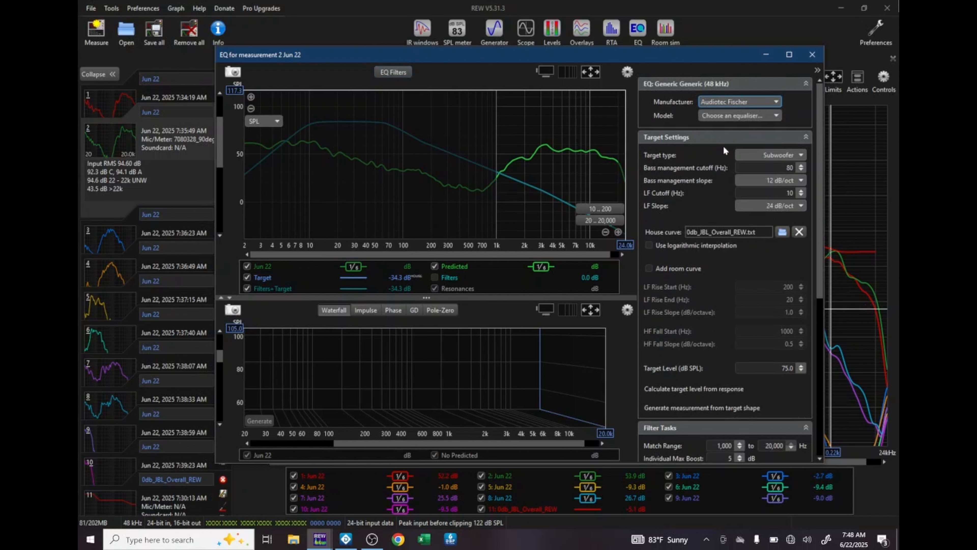
left_click(731, 118)
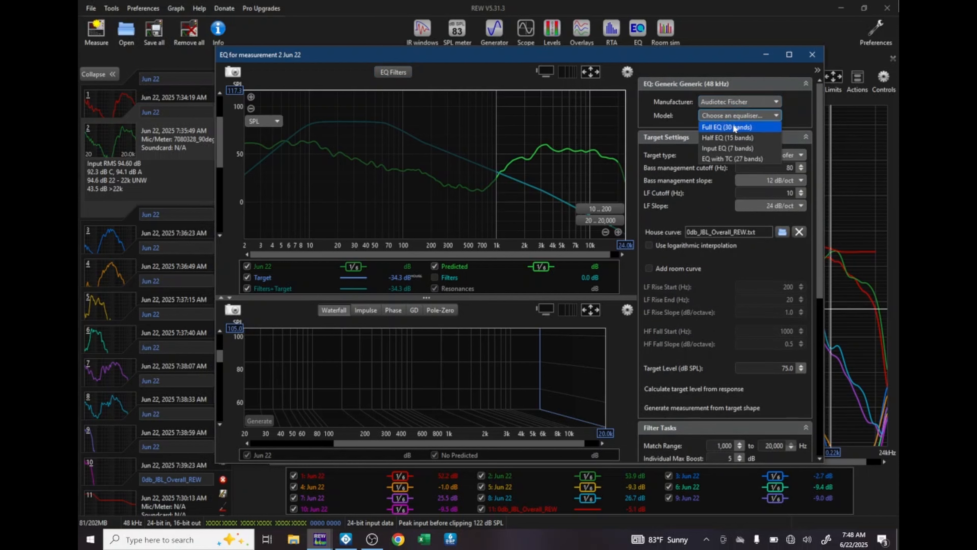
left_click(734, 127)
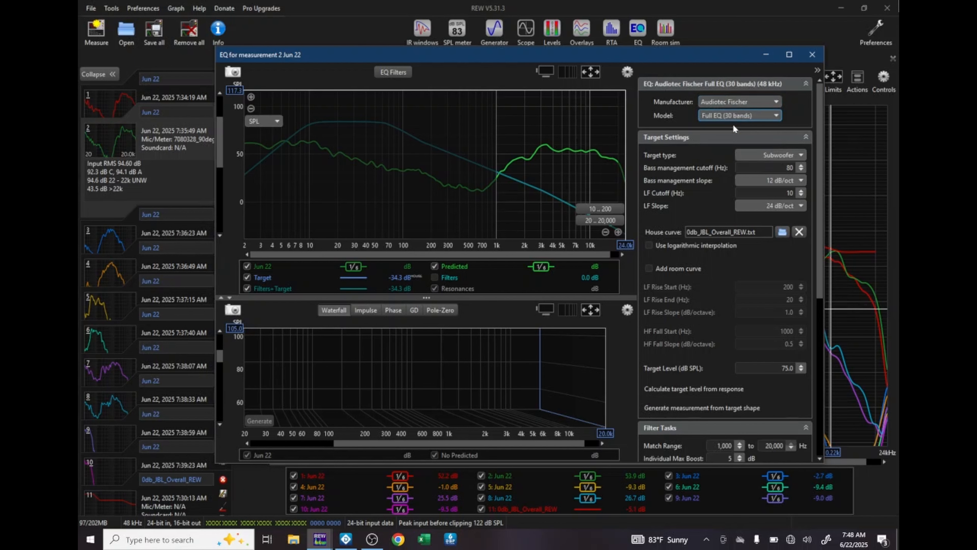
Set measurement 2's target type to Speaker driver with a 3500 Hz high-pass cutoff and a 20000 Hz low-pass cutoff.
left_click(780, 156)
left_click(783, 198)
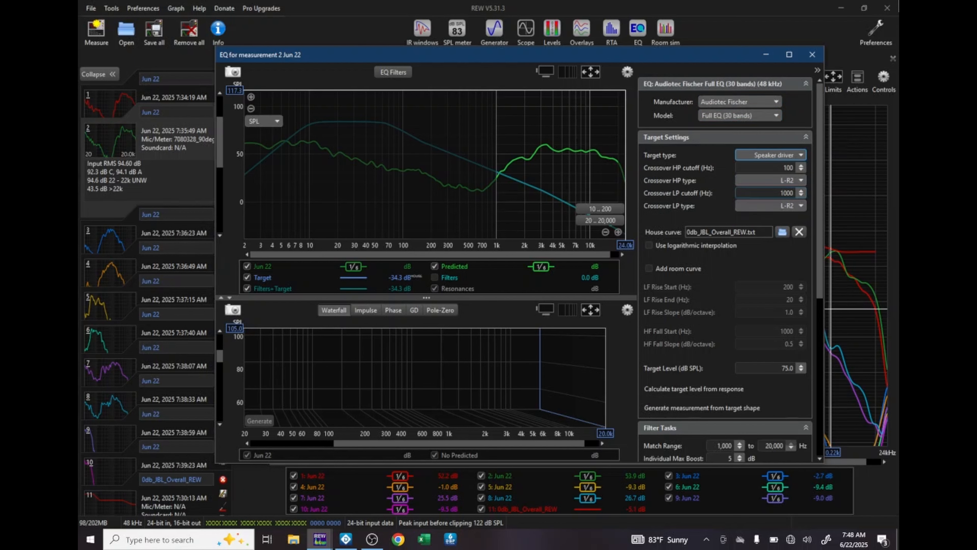
left_click(786, 167)
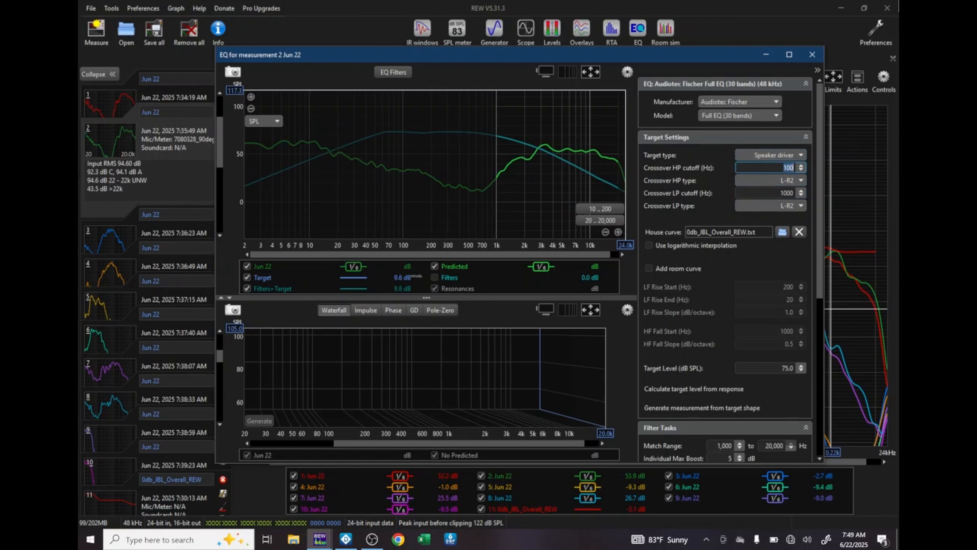
type("3500")
key("Return")
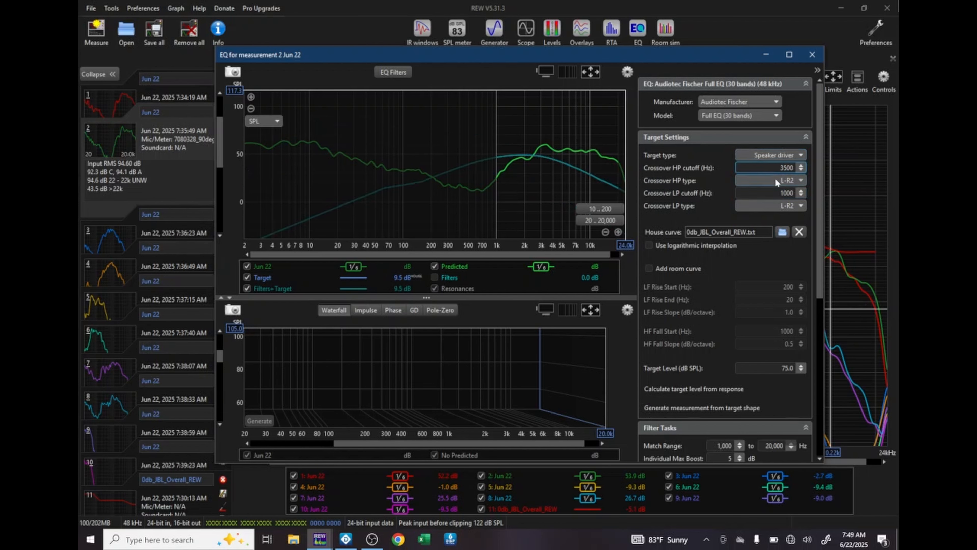
left_click(781, 193)
type("2")
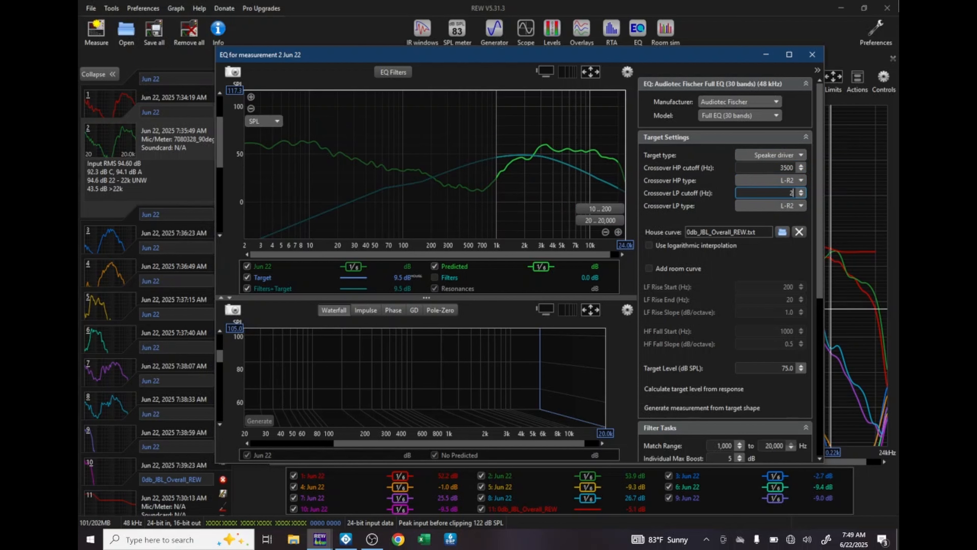
type("0000")
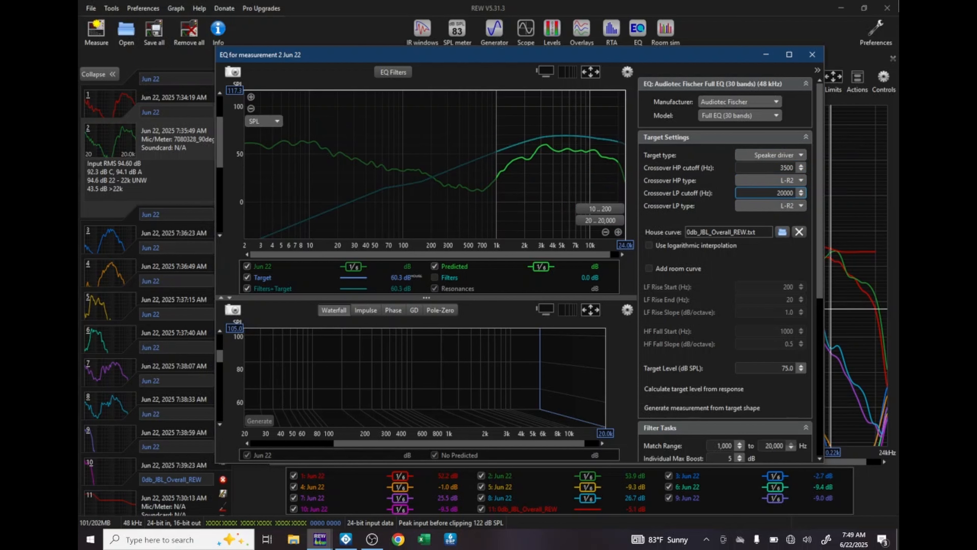
Set measurement 2's crossover high-pass type to L-R4 and its low-pass type to None.
left_click(790, 183)
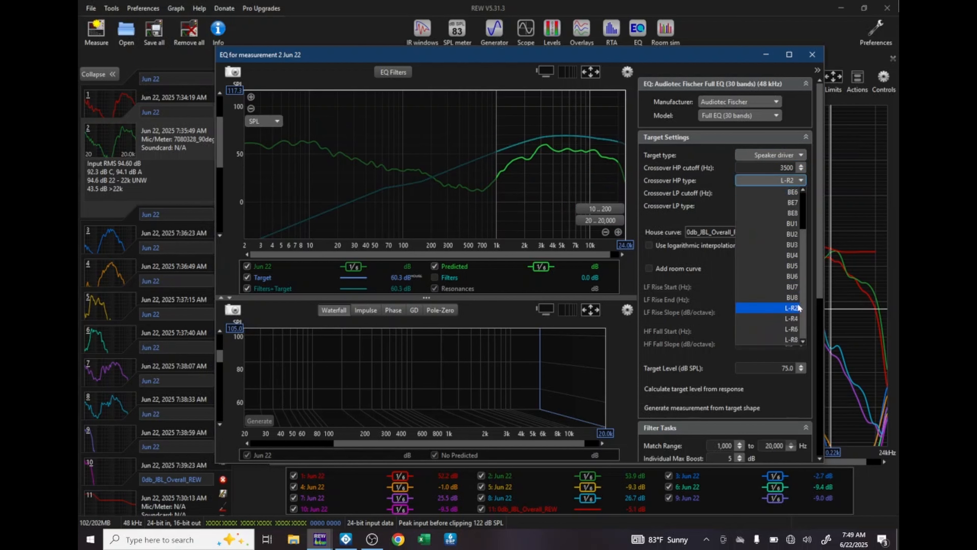
left_click(792, 318)
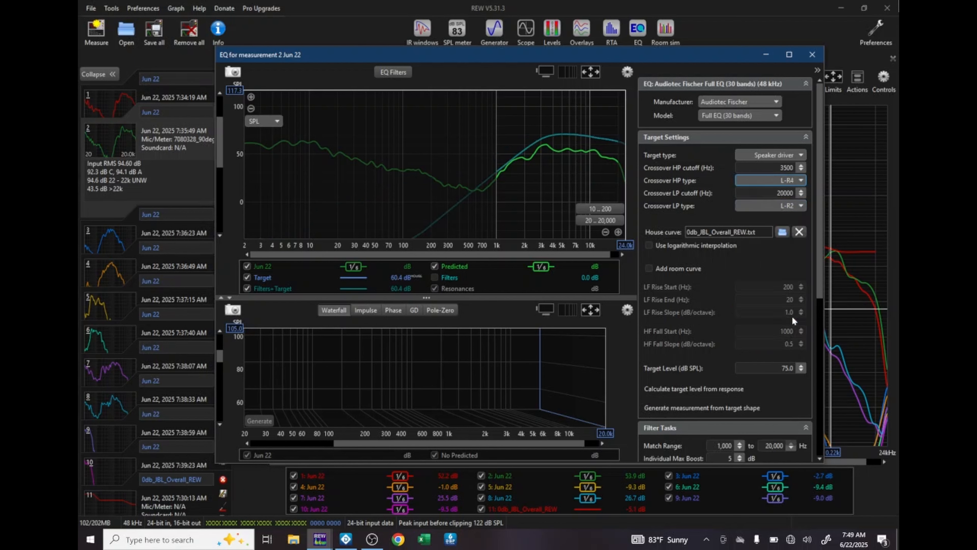
left_click(790, 205)
scroll(801, 220, "up", 3)
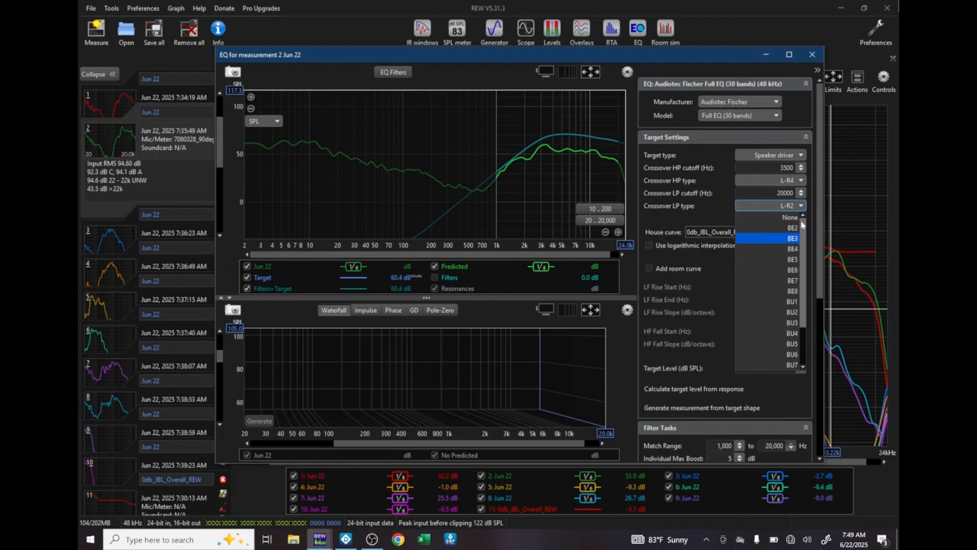
left_click(789, 218)
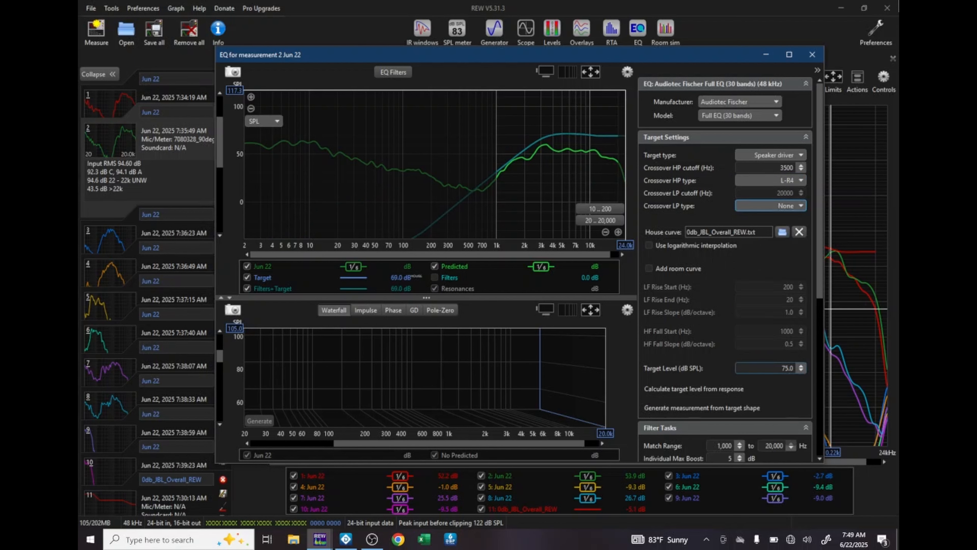
Set measurement 2's target level to 60 dB SPL.
left_click(785, 367)
type("60")
key("Return")
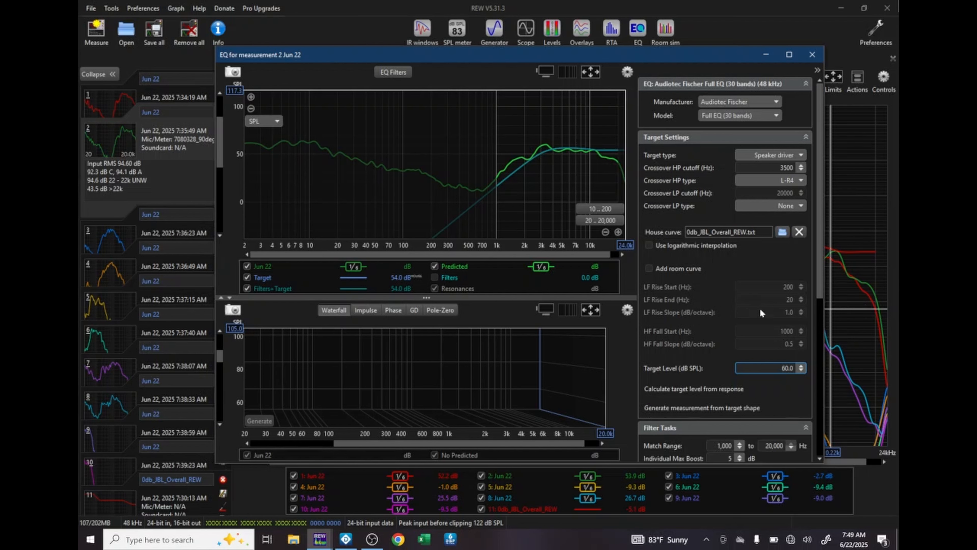
Match measurement 2's response to the target despite the level warning and open the resulting EQ filters.
left_click_drag(823, 203, 823, 286)
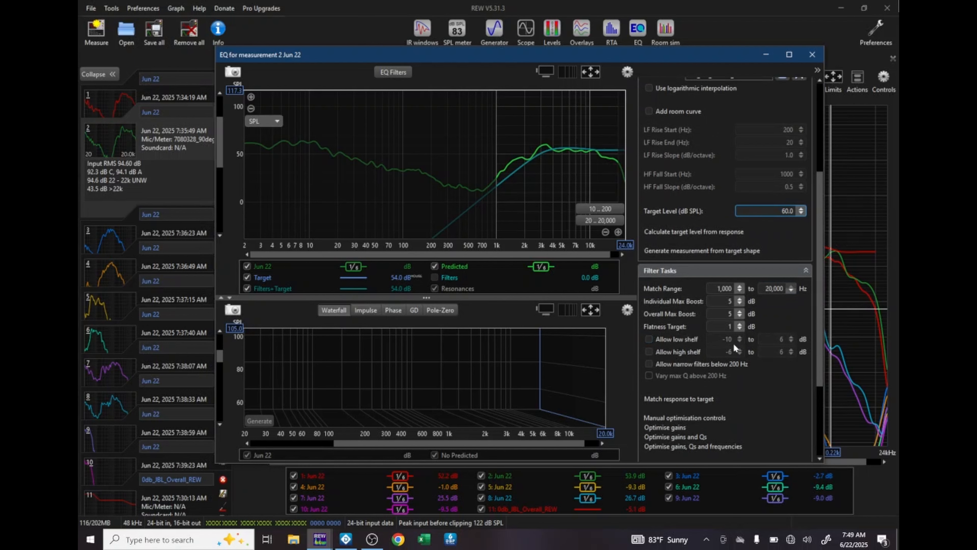
left_click(703, 400)
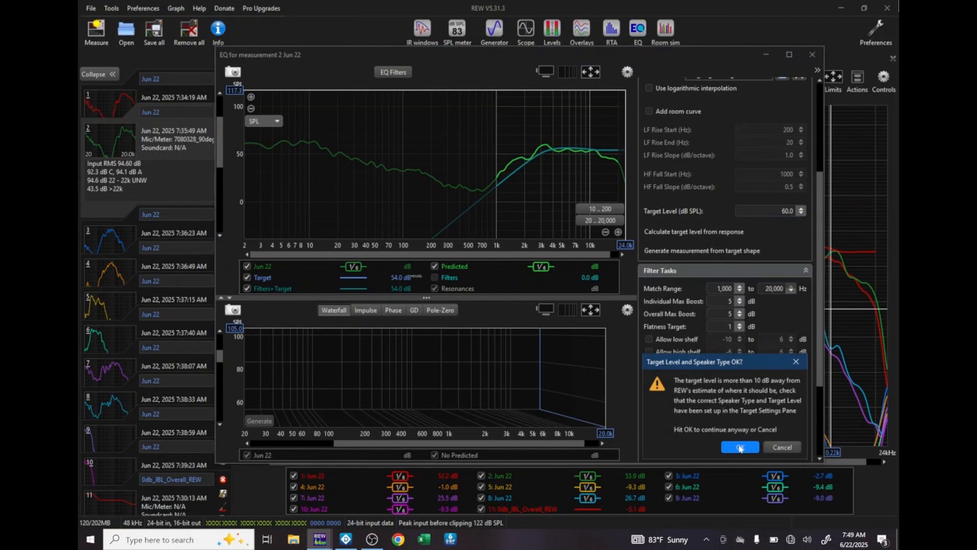
left_click(739, 448)
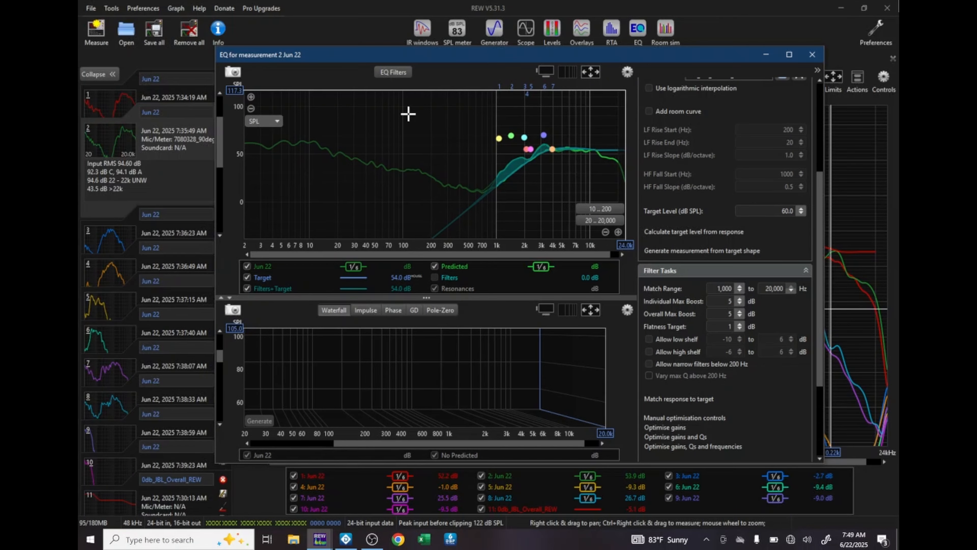
left_click(392, 72)
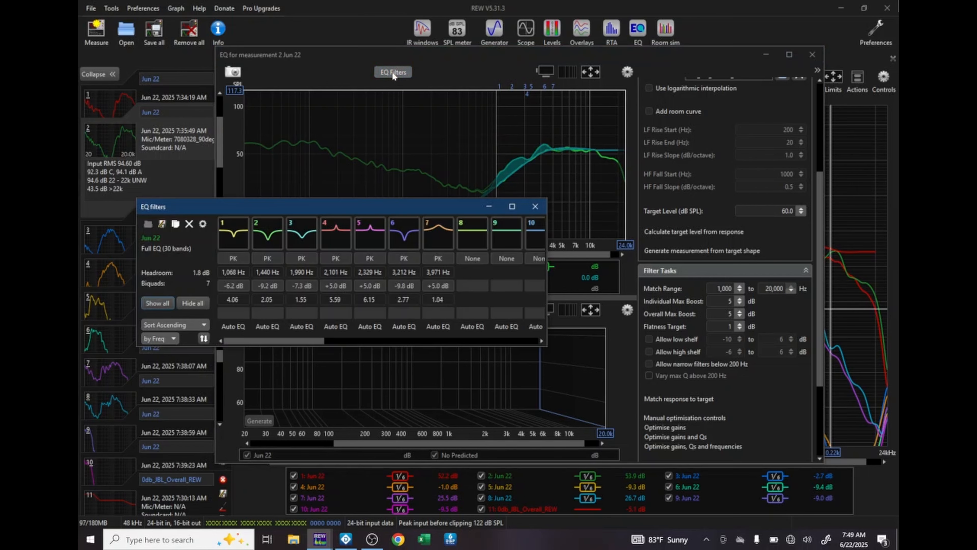
Switch to Audiotec Fischer DSP PC-Tool and import measurement 2's copied REW EQ filters into Output B, Front R High.
left_click(346, 539)
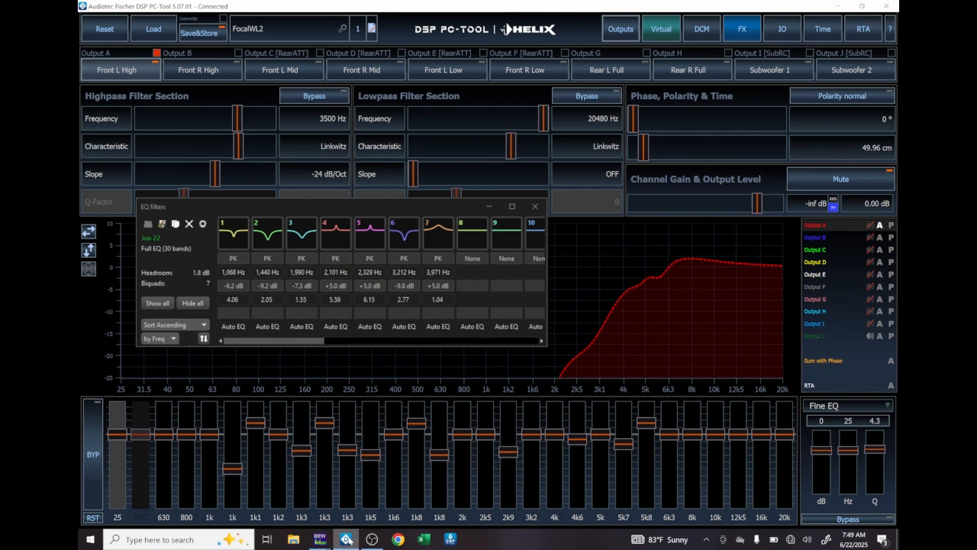
left_click(201, 72)
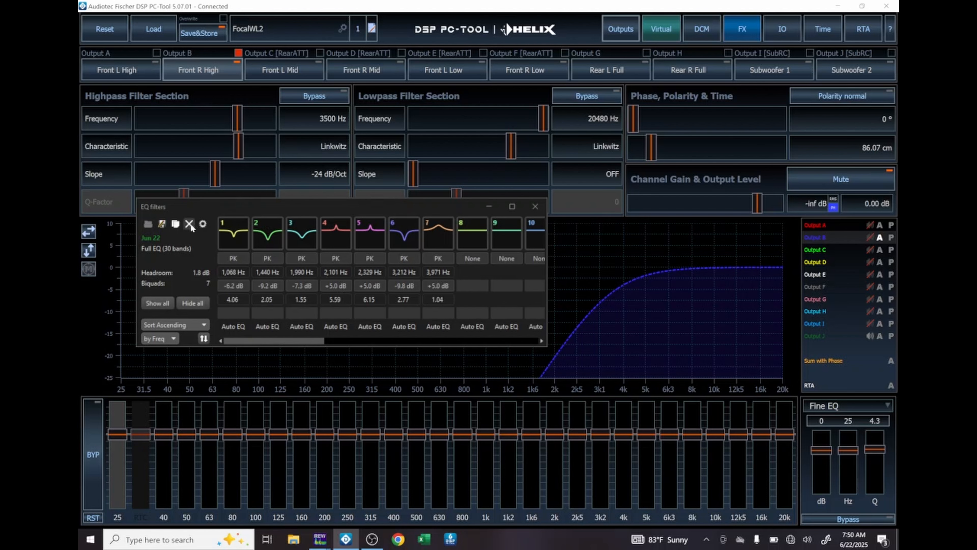
left_click(176, 224)
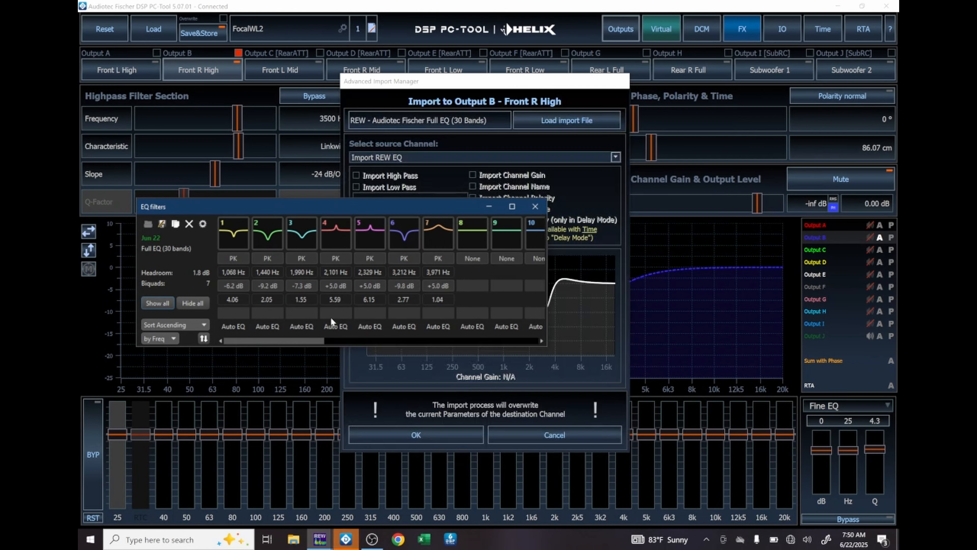
left_click(416, 436)
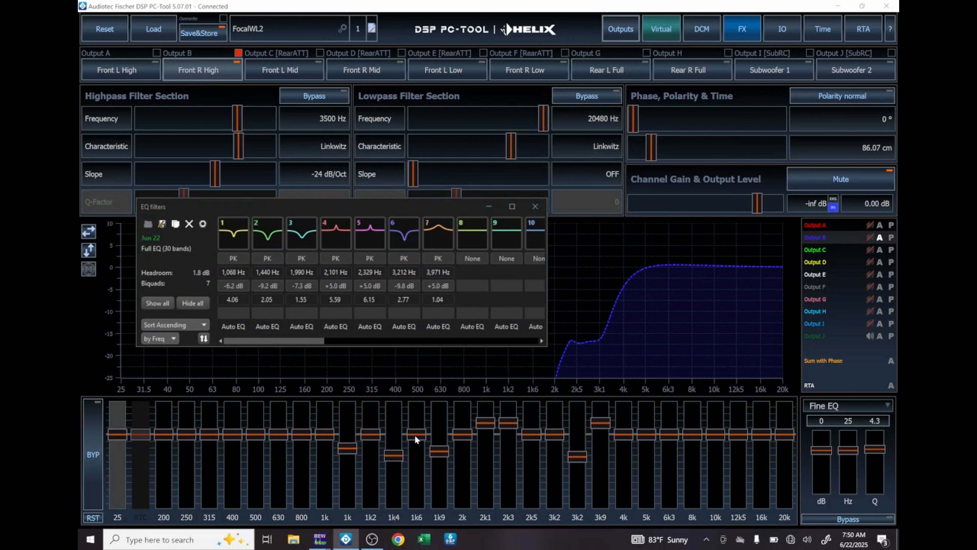
left_click(535, 206)
Switch back to REW and open the EQ window for measurement 3.
key("alt+Tab")
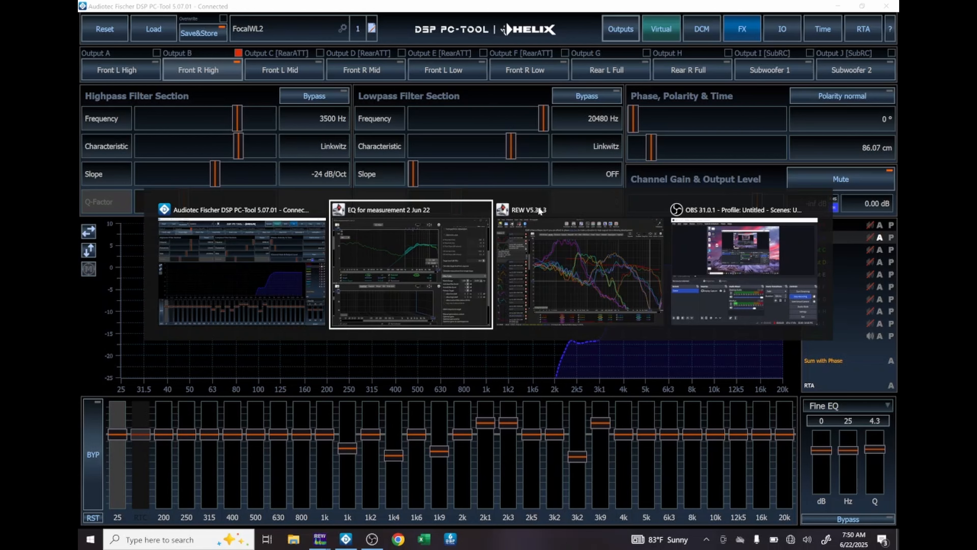
left_click(540, 210)
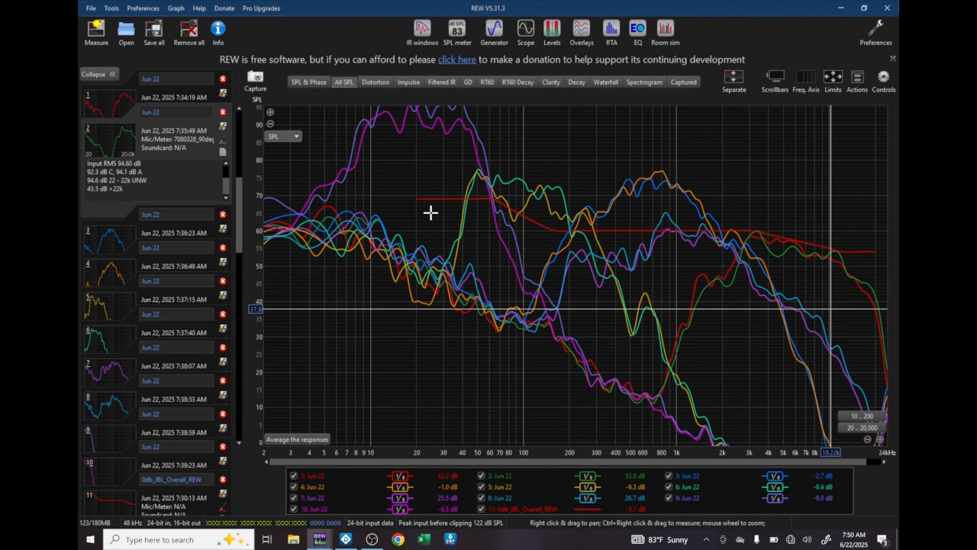
left_click(109, 243)
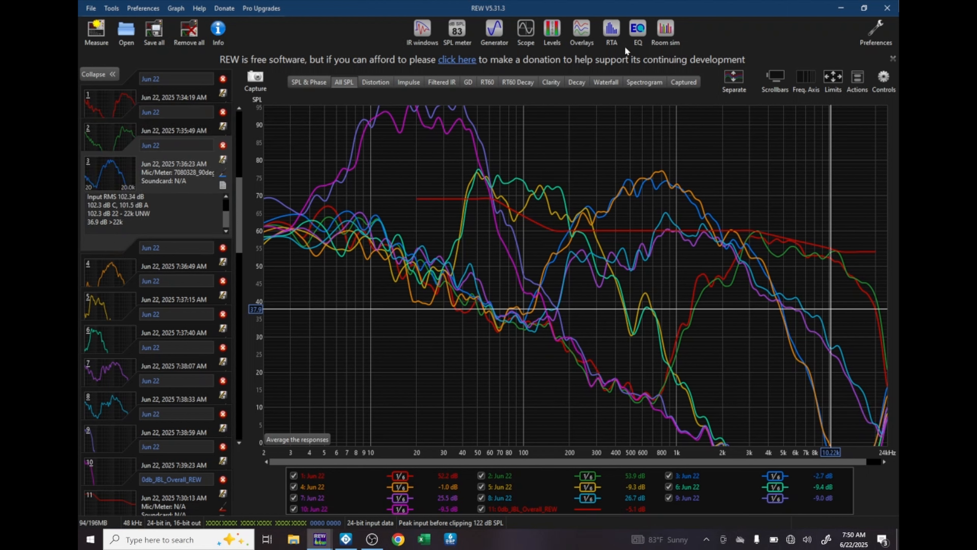
left_click(637, 30)
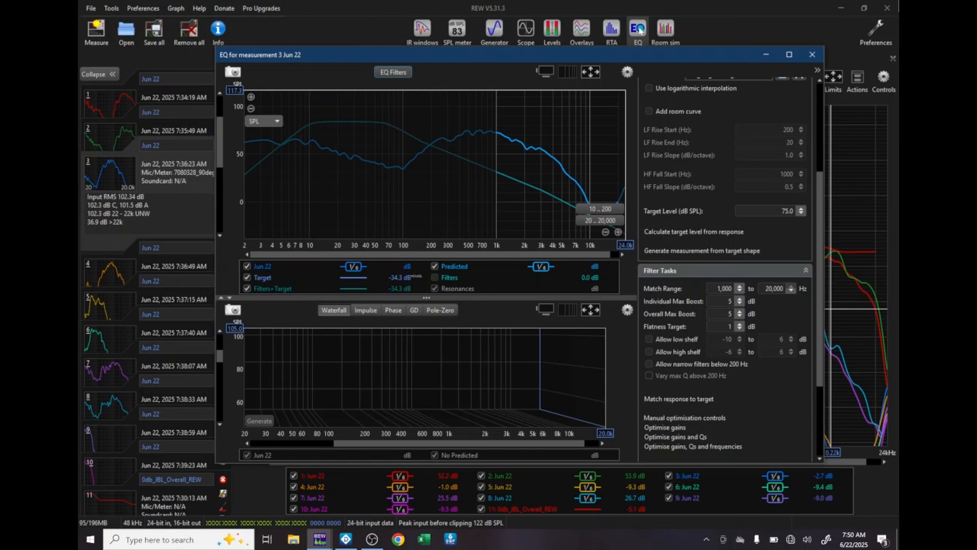
left_click(318, 542)
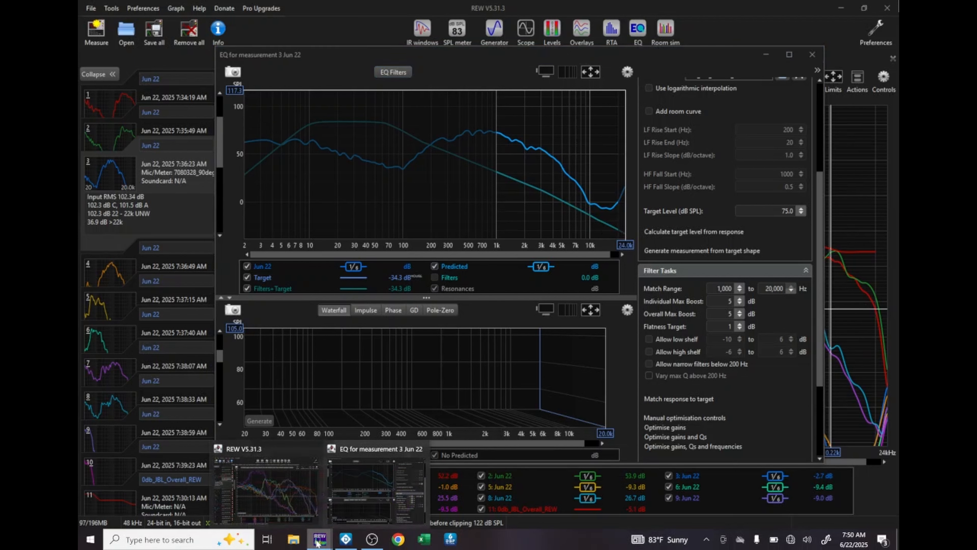
left_click(454, 132)
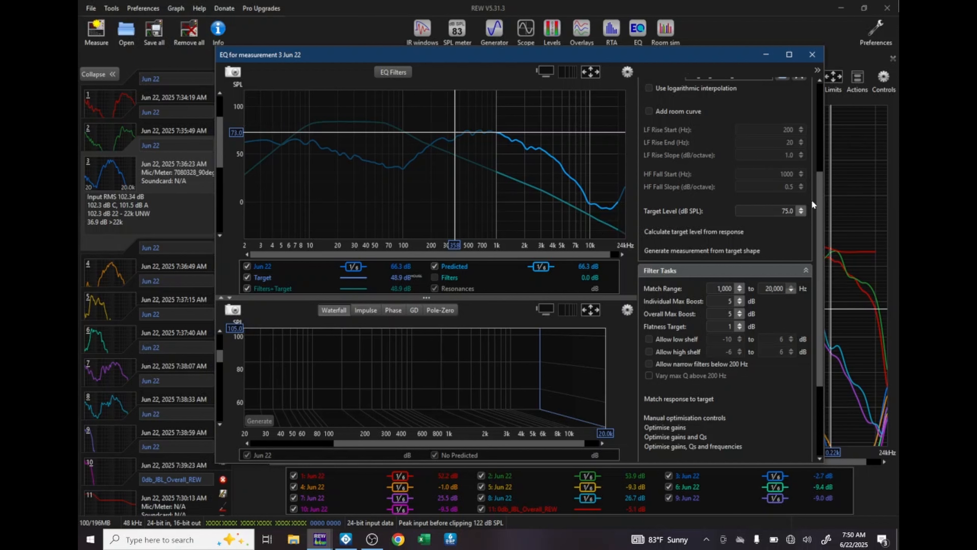
Set measurement 3's equaliser to the Audiotec Fischer Full EQ (30 bands) model.
left_click_drag(818, 205, 805, 97)
left_click(748, 100)
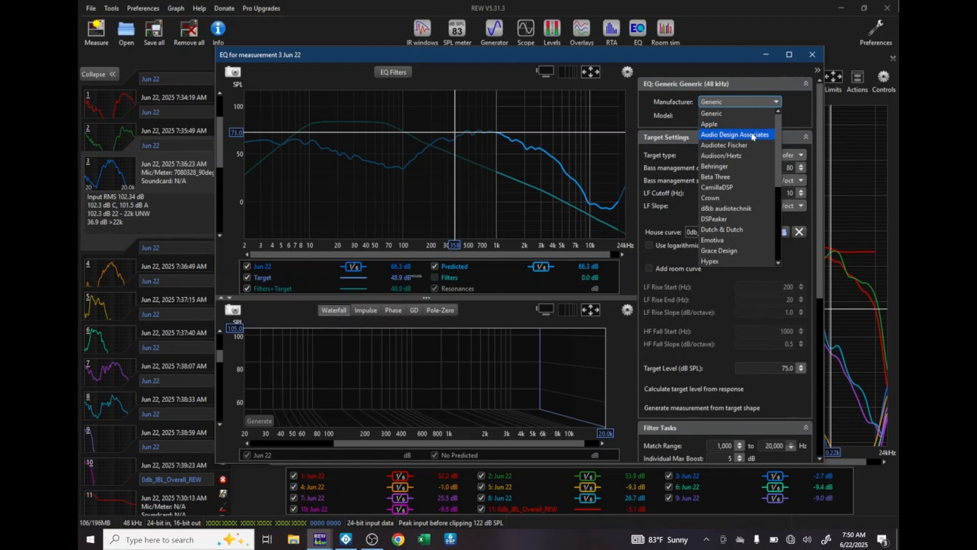
left_click(744, 145)
left_click(735, 117)
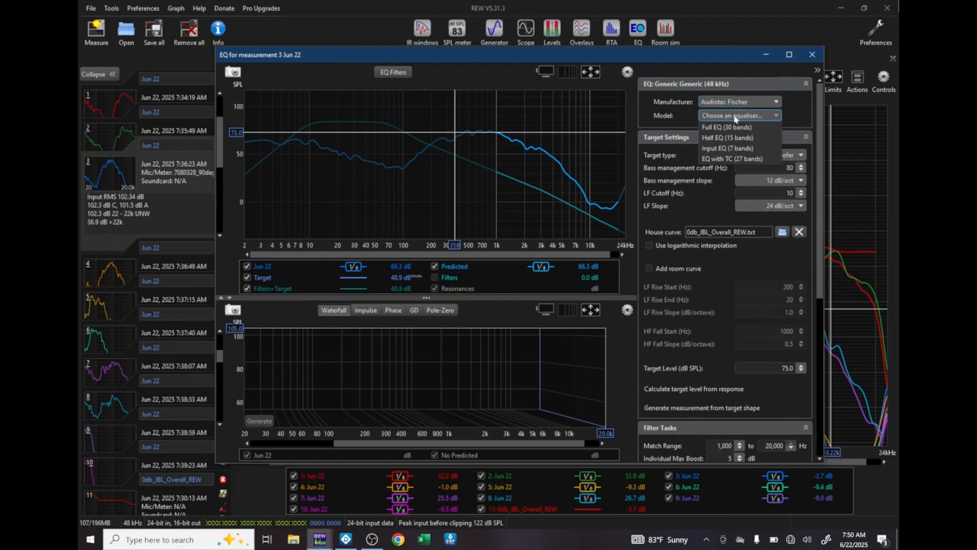
left_click(733, 130)
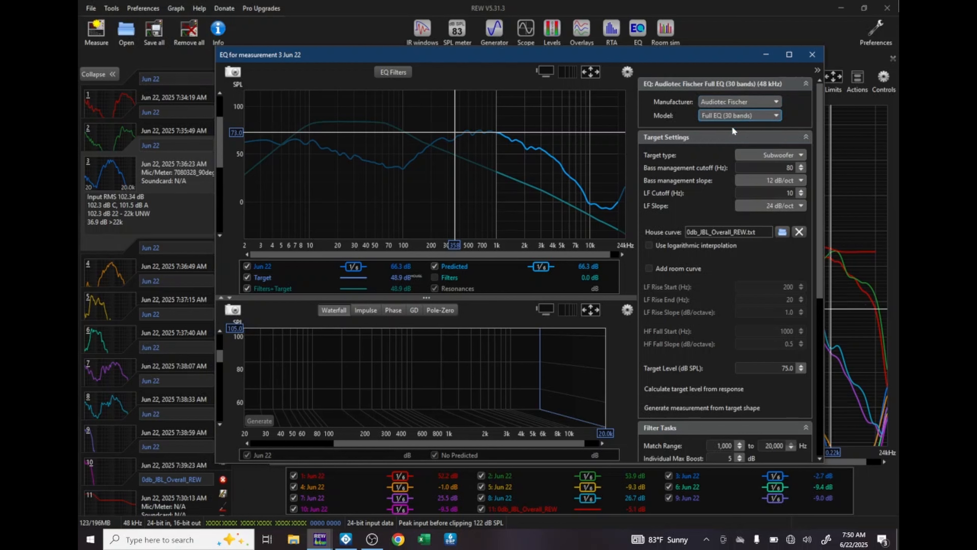
Set measurement 3's target type to Speaker driver.
left_click(759, 153)
left_click(780, 198)
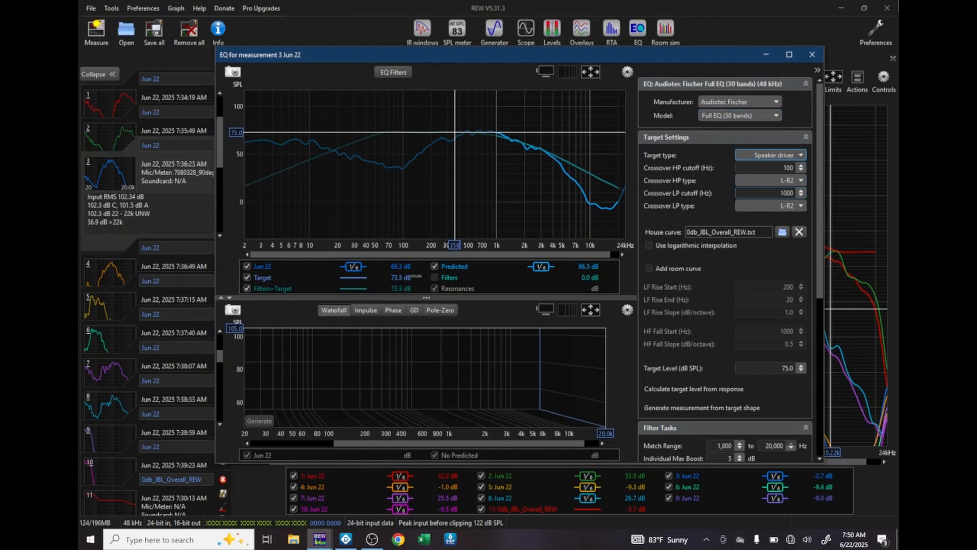
key("Tab")
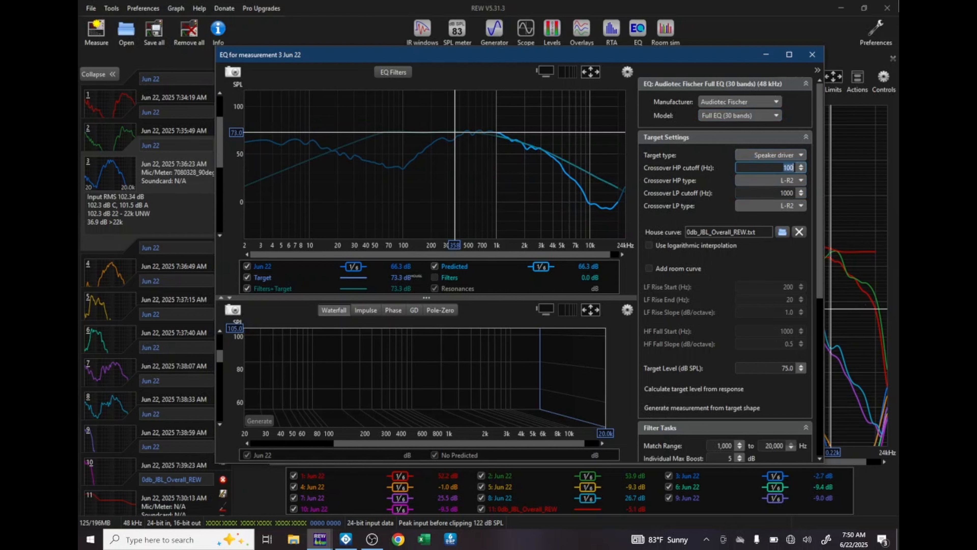
Switch to Audiotec Fischer DSP PC-Tool, check the crossover filters of Output C, Front L Mid, and return to REW.
left_click(348, 539)
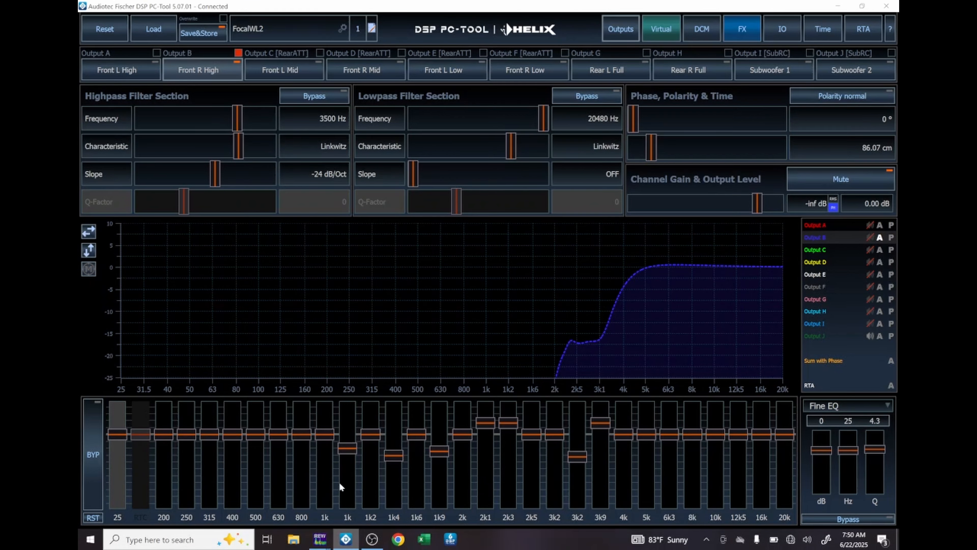
left_click(289, 69)
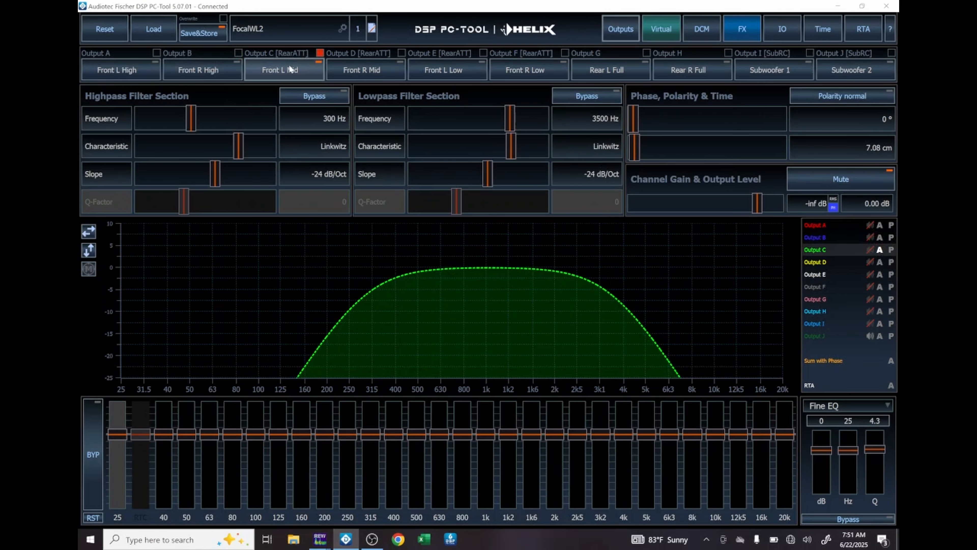
key("alt+Tab")
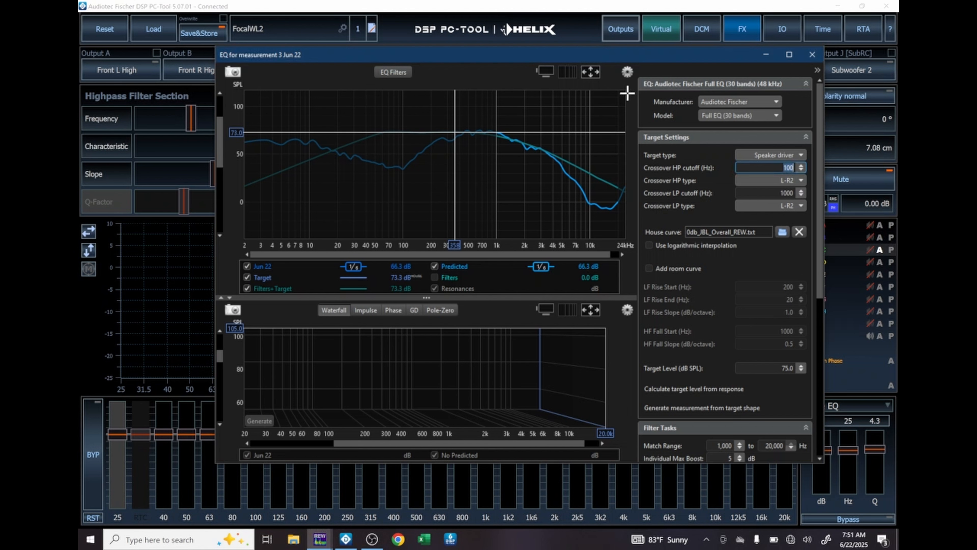
Set measurement 3's target crossover to a 300 Hz highpass cutoff and a 3500 Hz lowpass cutoff.
type("300")
key("Return")
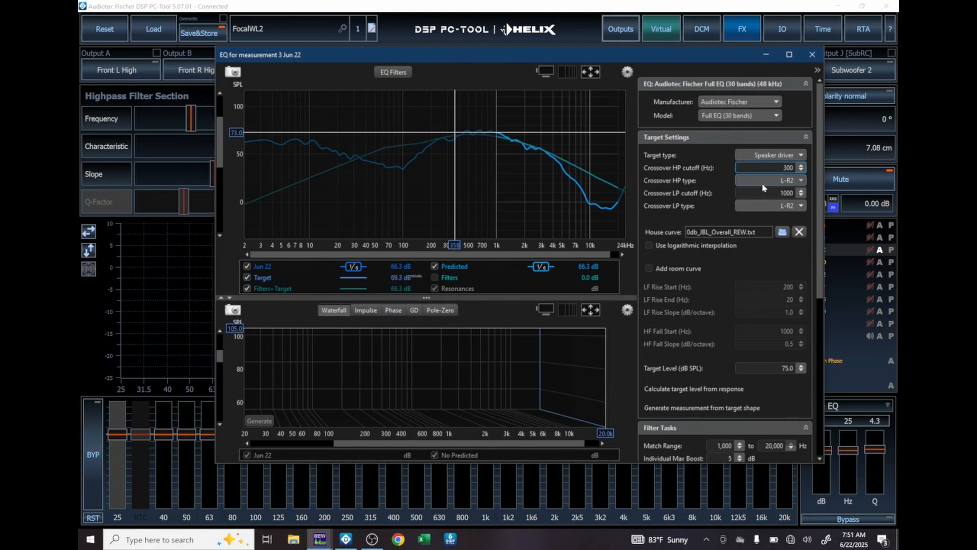
left_click(765, 193)
type("35")
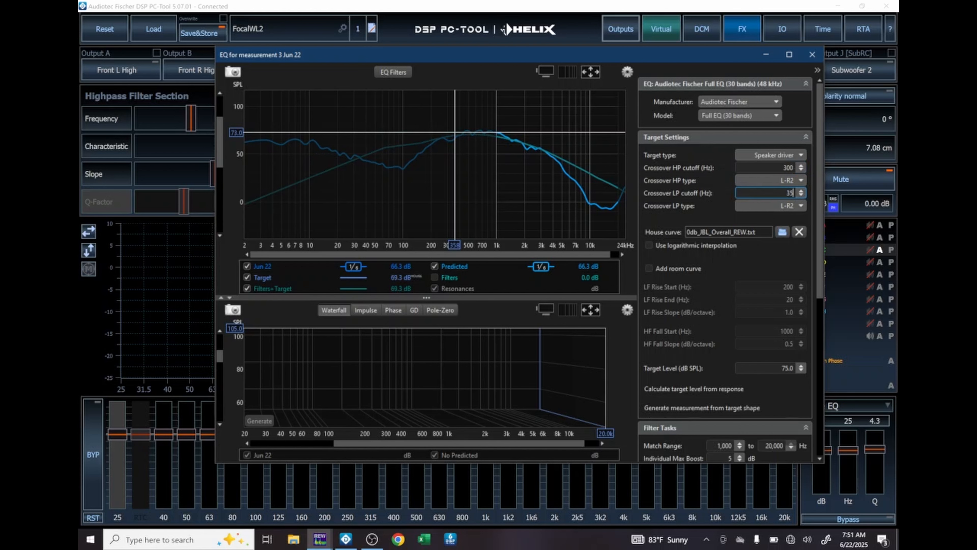
type("00")
key("Return")
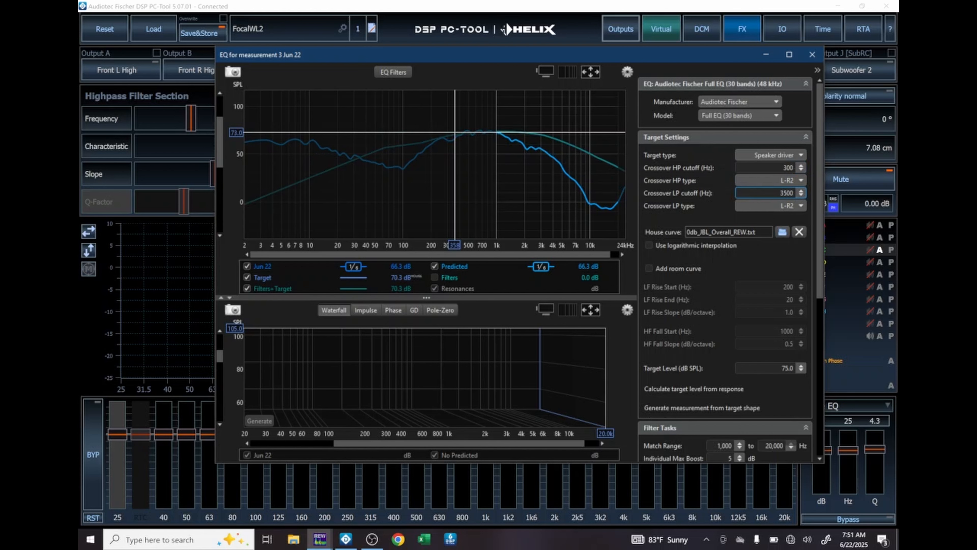
Set both the highpass and lowpass crossover types to L-R4 and the target level to 60 dB SPL.
left_click(799, 180)
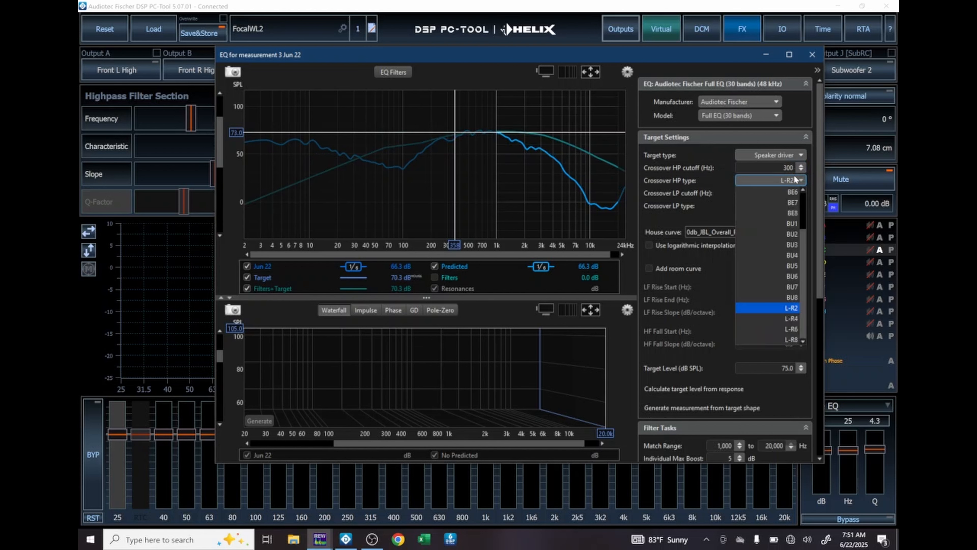
left_click(793, 318)
left_click(784, 206)
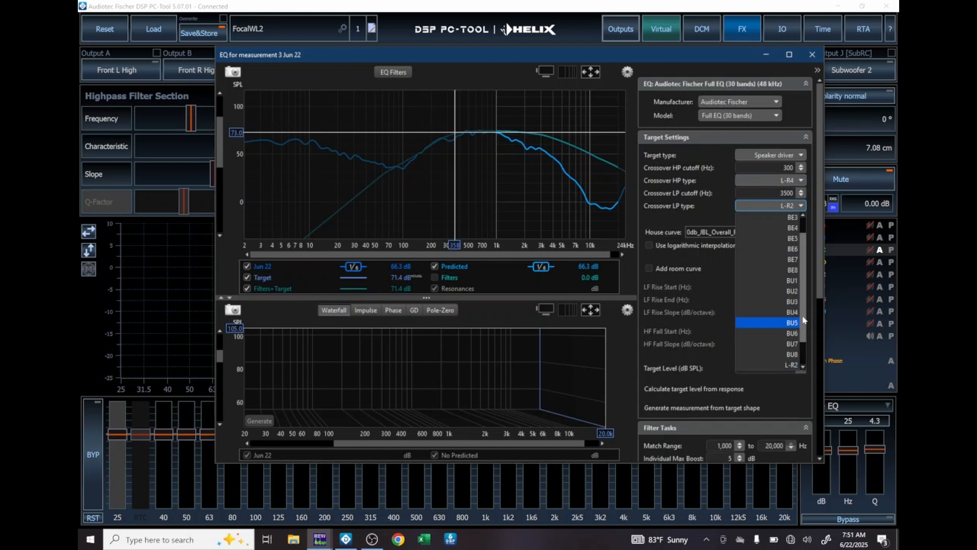
left_click_drag(804, 318, 807, 338)
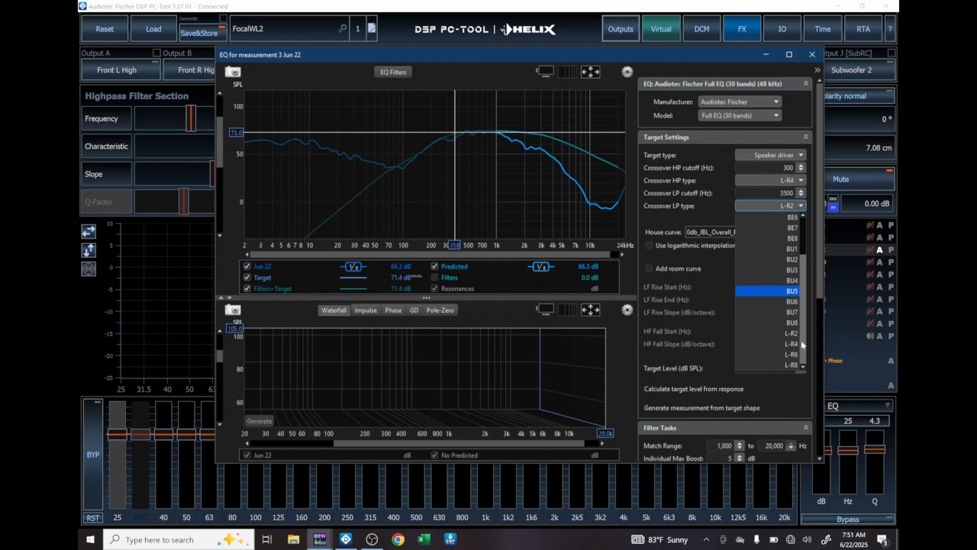
left_click(793, 343)
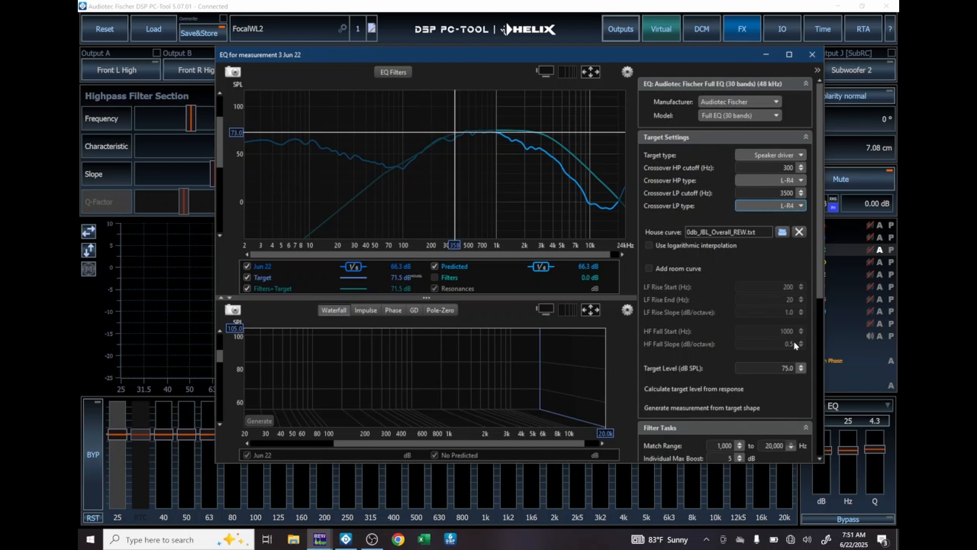
key("Tab")
type("60")
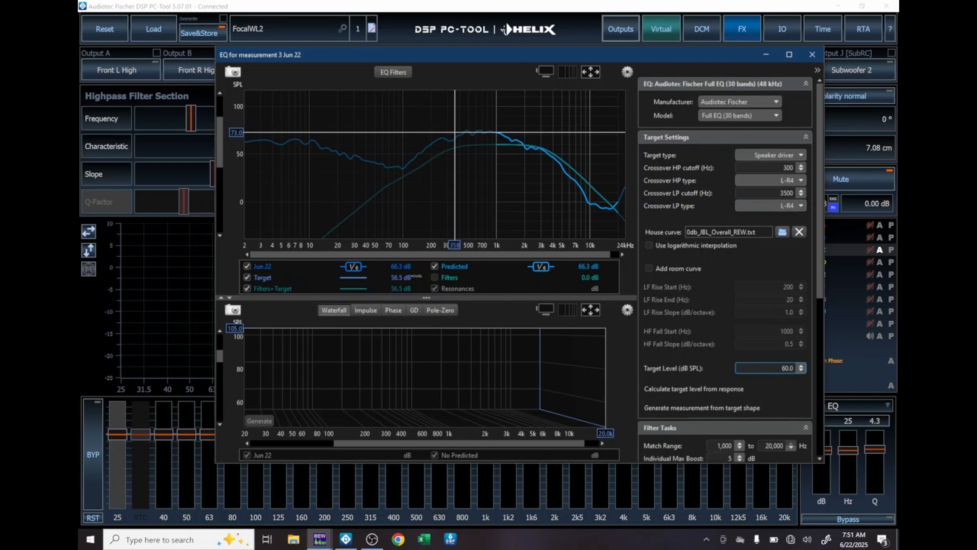
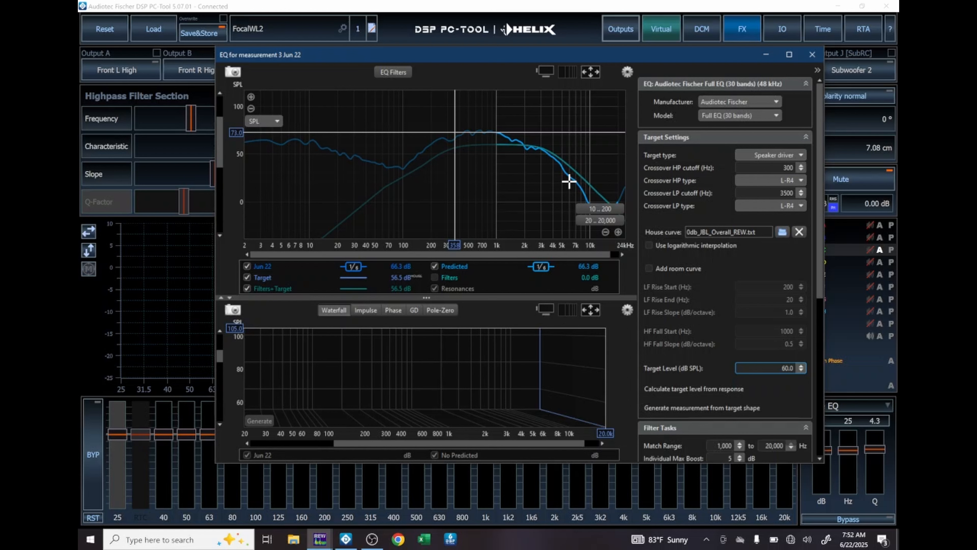
Try lower highpass crossover cutoffs against measurement 3's response and return the cutoff to 300 Hz.
left_click(800, 171)
left_click(801, 170)
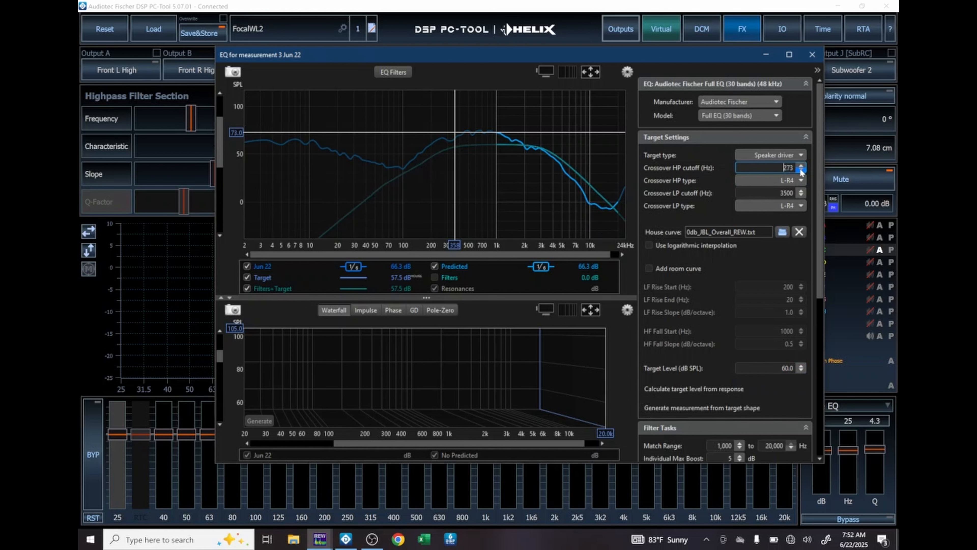
left_click(802, 171)
left_click(800, 170)
left_click(801, 170)
left_click_drag(784, 168, 794, 167)
type("300")
key("Return")
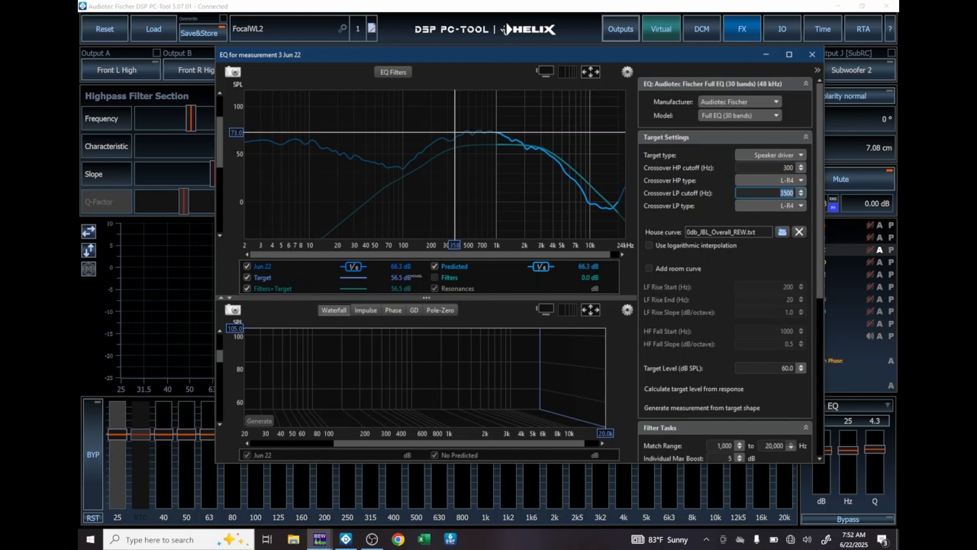
Set the target's lowpass crossover cutoff to 3000 Hz, correcting the mistyped 300 Hz.
type("300")
key("Return")
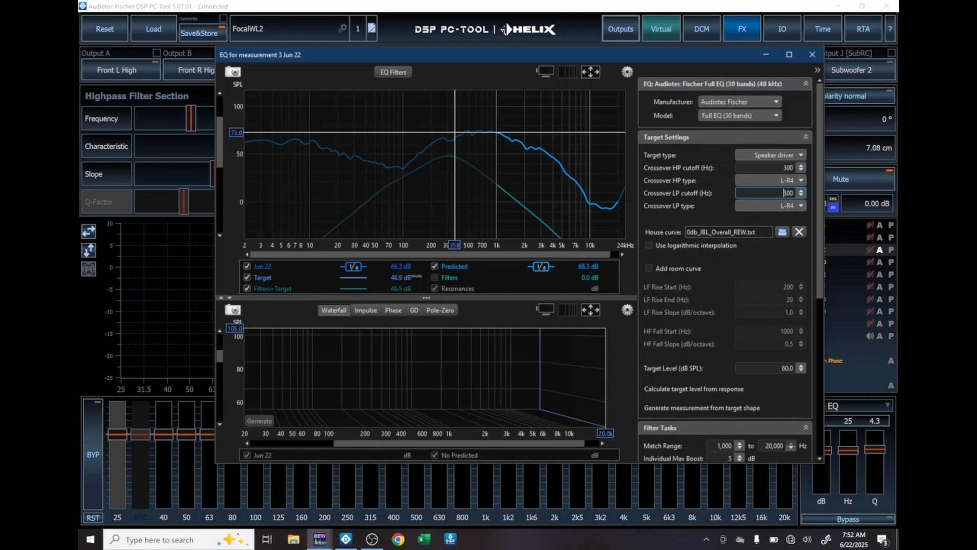
type("3000")
key("ctrl+a")
type("3000")
key("Return")
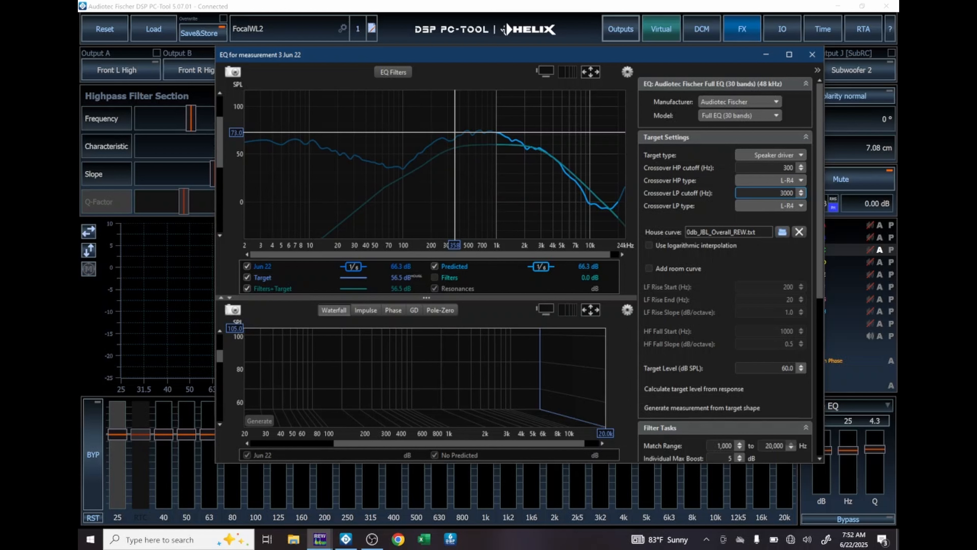
Set the lowpass crossover cutoff to 2800 Hz and check it against Output C's filters in DSP PC-Tool.
key("shift+Right")
key("shift+Right")
key("shift+Right")
key("shift+Right")
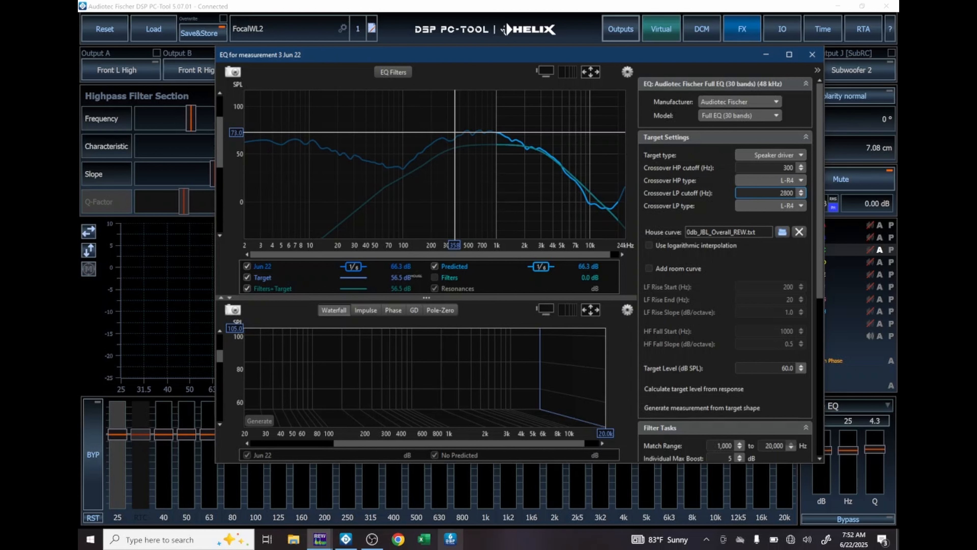
left_click(348, 540)
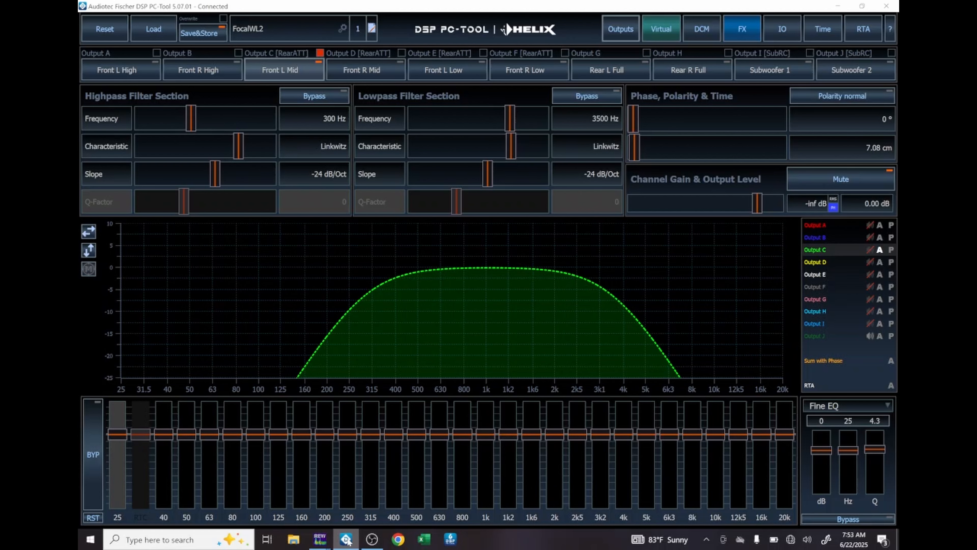
key("alt+Tab")
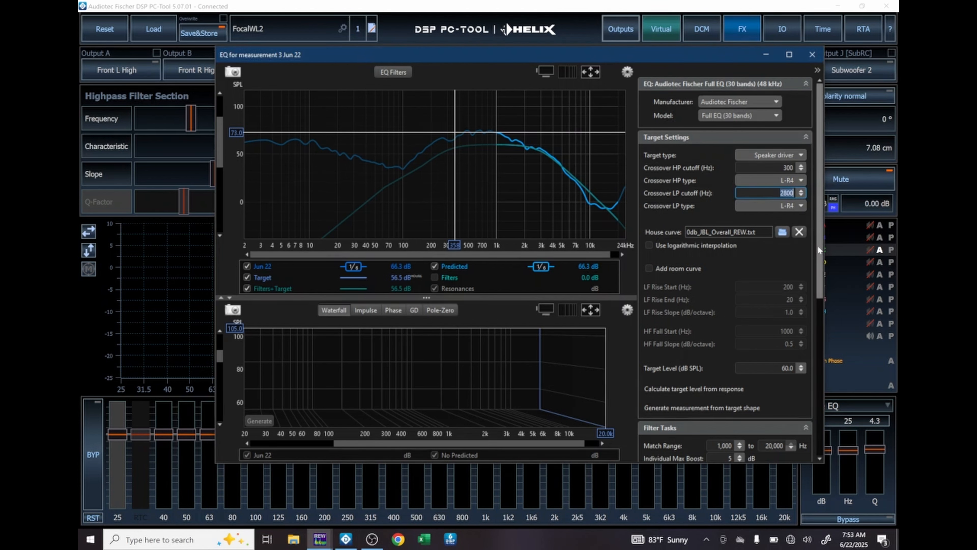
Raise measurement 3's target level to 65.1 dB SPL.
left_click_drag(818, 246, 820, 265)
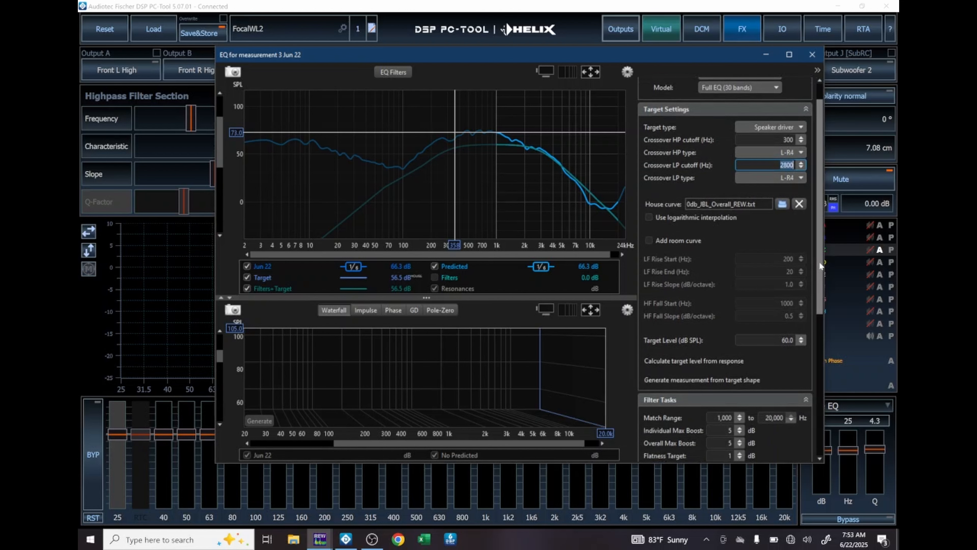
left_click_drag(820, 265, 820, 274)
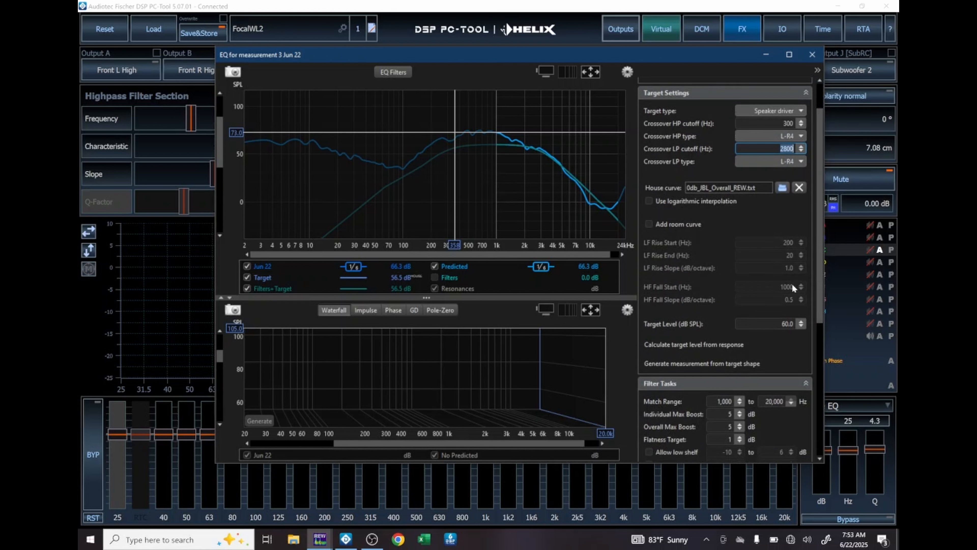
left_click(784, 324)
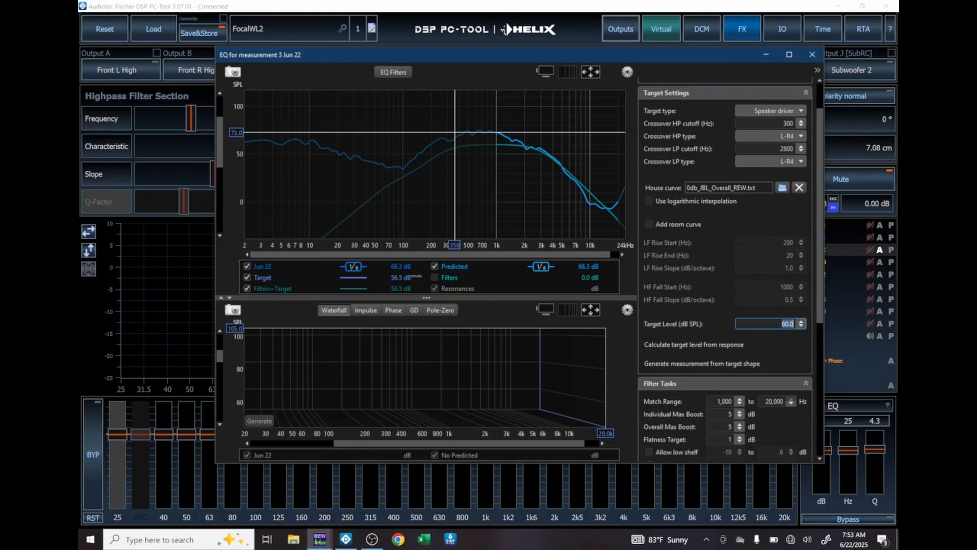
left_click(801, 322)
left_click_drag(800, 322, 800, 323)
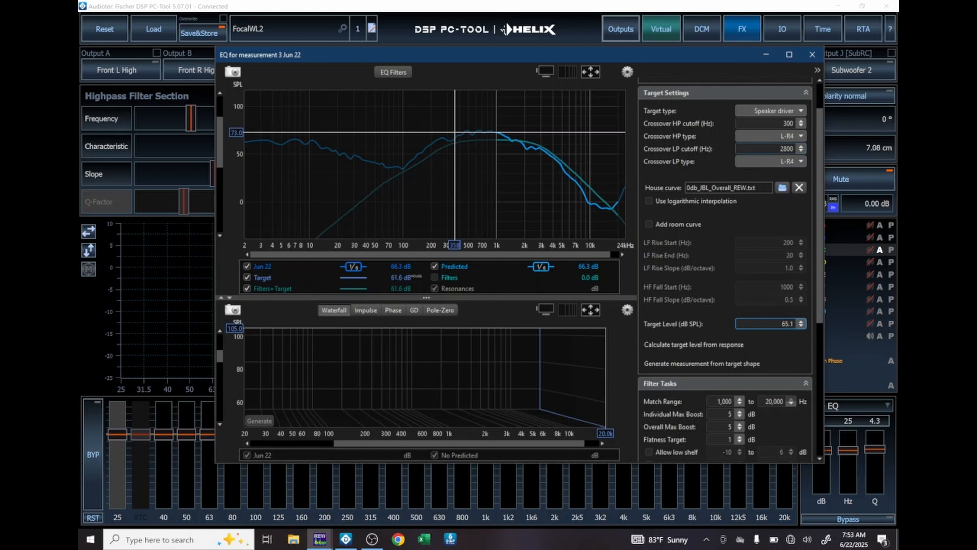
Try a 3000 Hz lowpass crossover cutoff for the target and settle on 2500 Hz.
double_click(787, 149)
type("3")
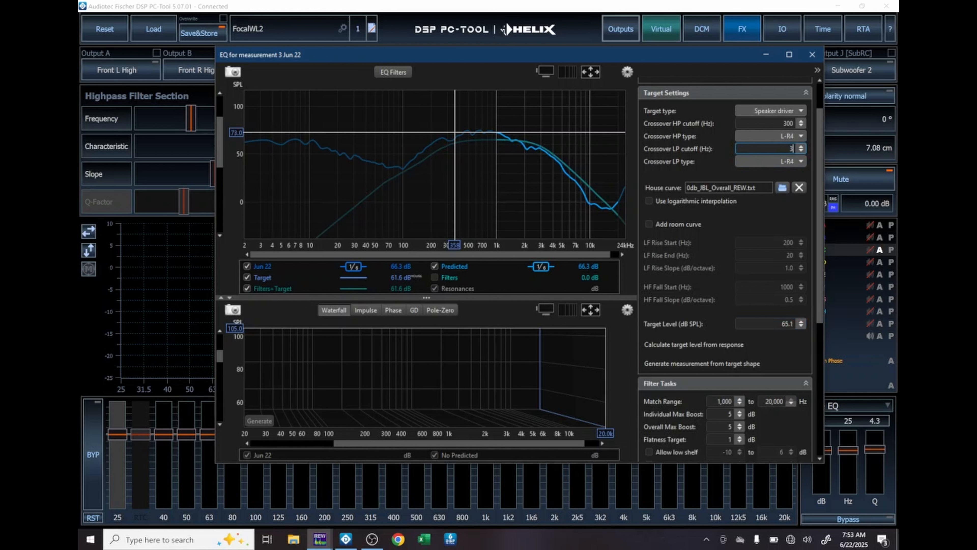
type("000")
key("Return")
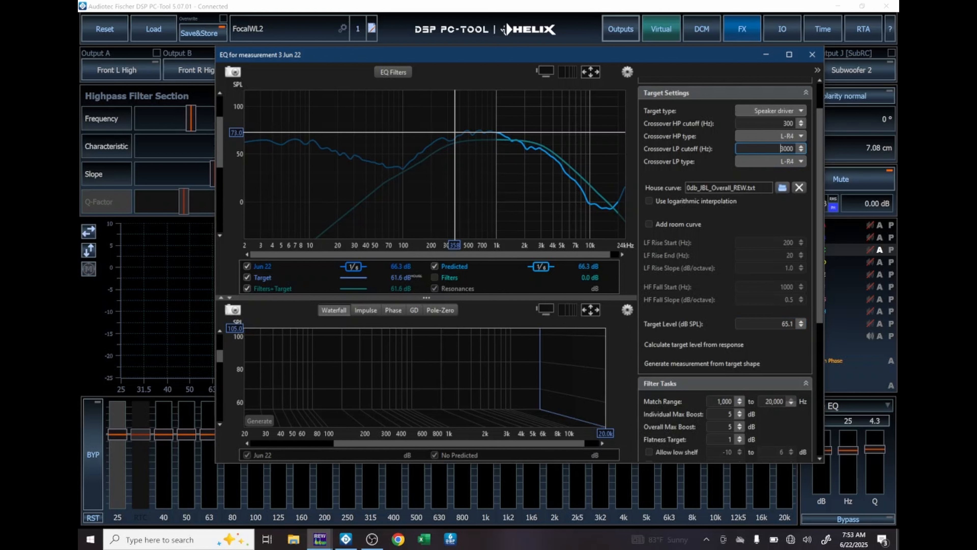
left_click_drag(781, 149, 827, 148)
type("2500")
key("Return")
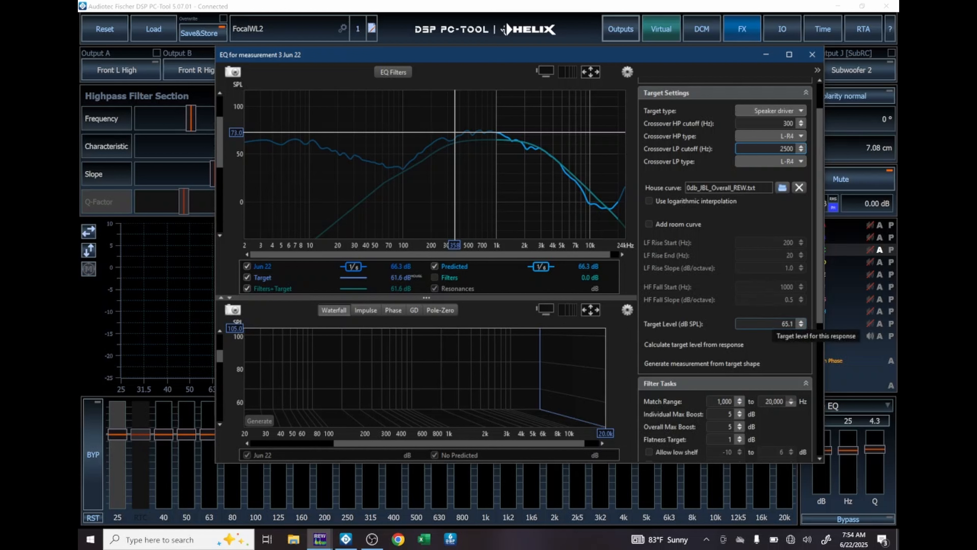
Set measurement 3's target level to 65 dB SPL.
left_click(776, 324)
type("65")
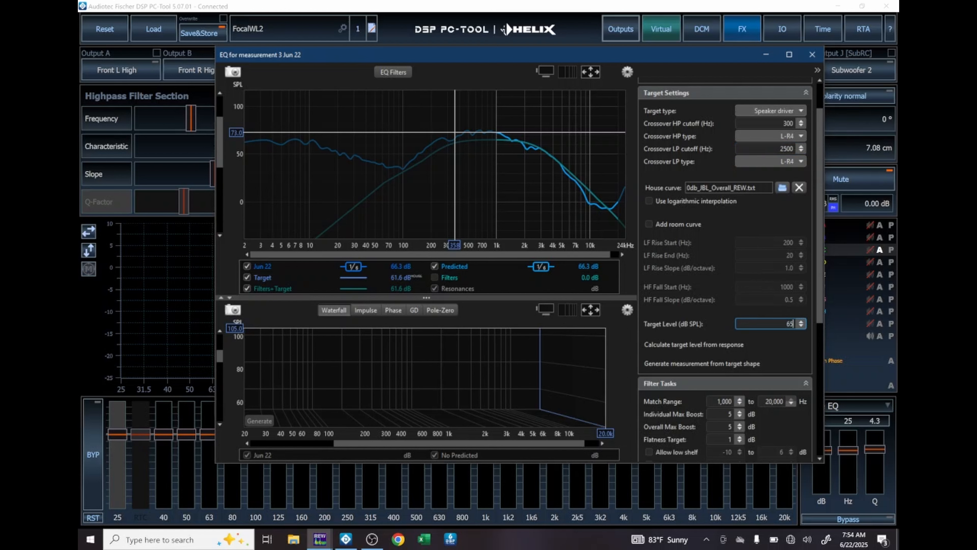
key("Return")
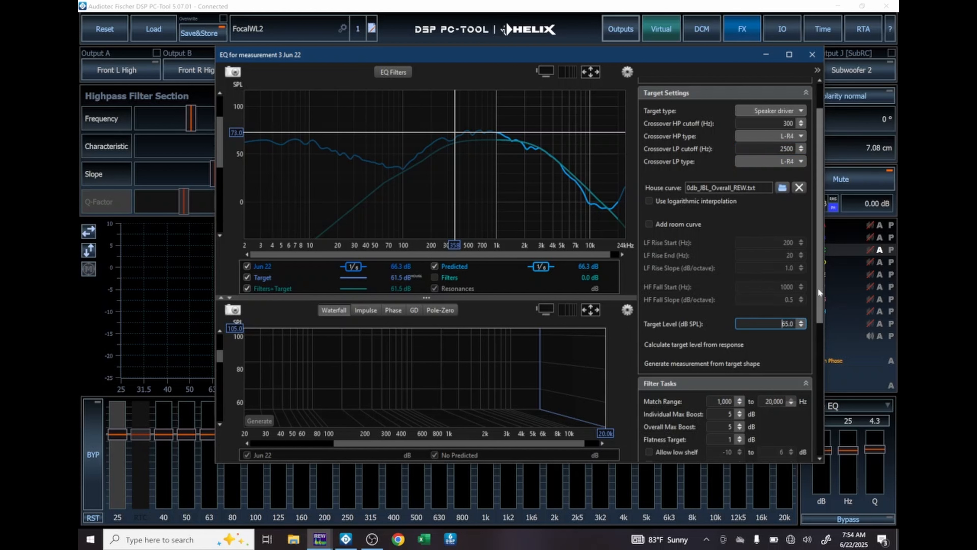
Set the filter match range to 100–10,000 Hz and match measurement 3's response to the target.
scroll(820, 307, "down", 1)
scroll(820, 308, "down", 2)
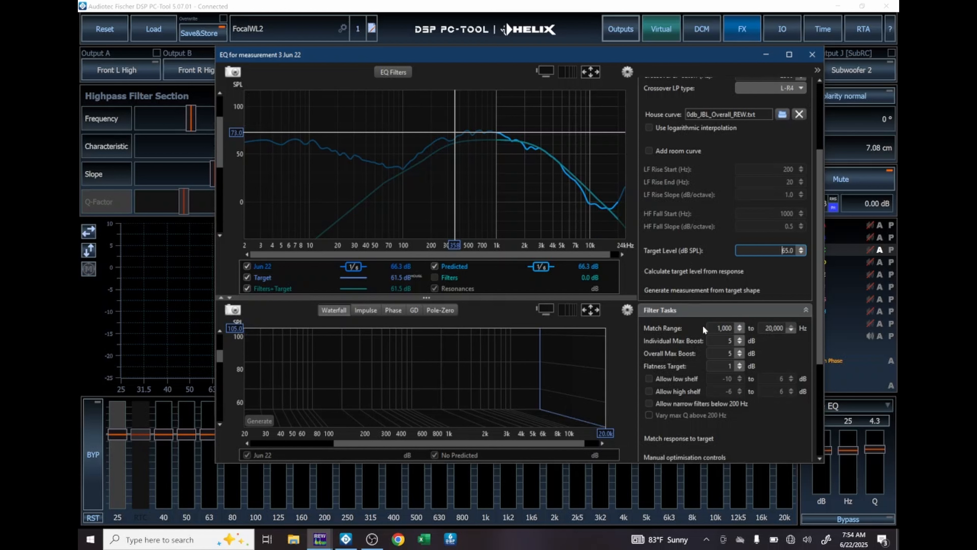
left_click(722, 328)
type("100")
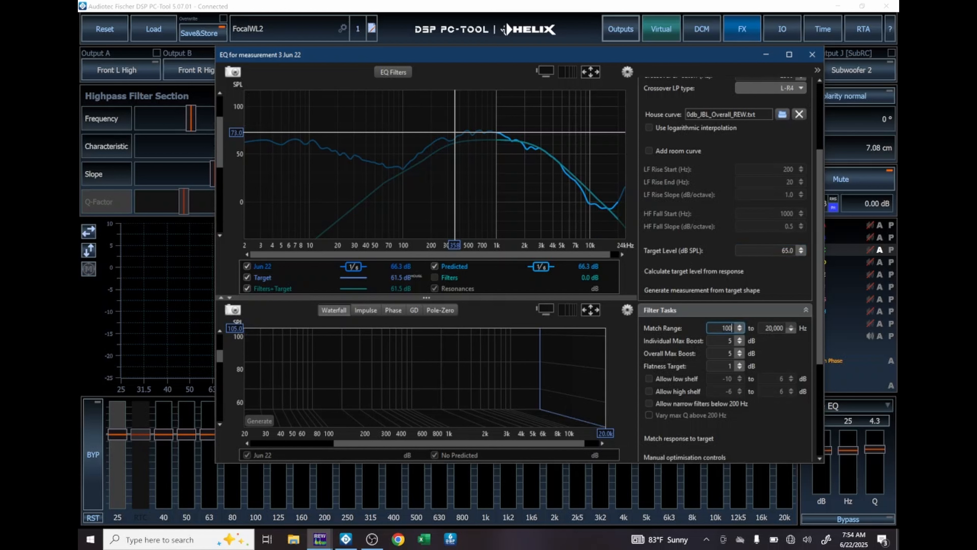
key("Return")
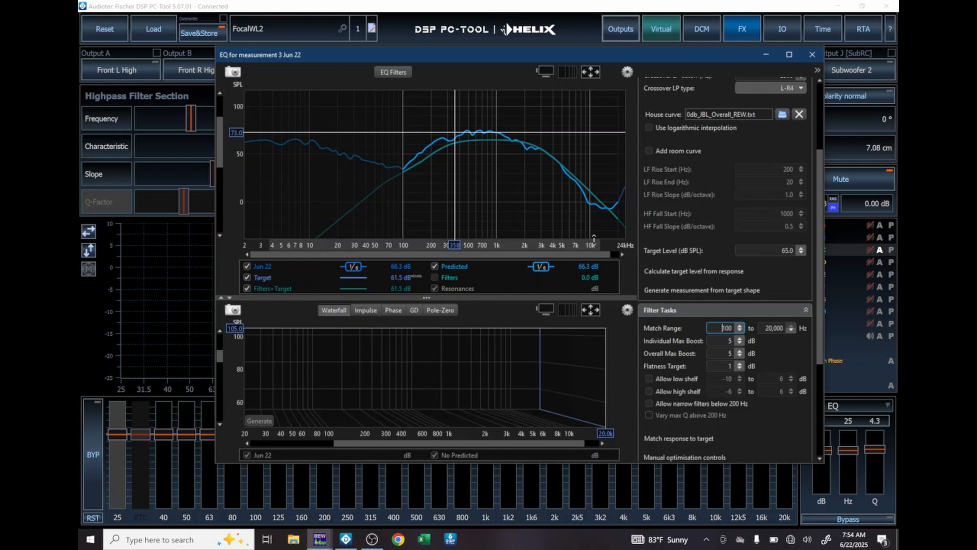
key("Tab")
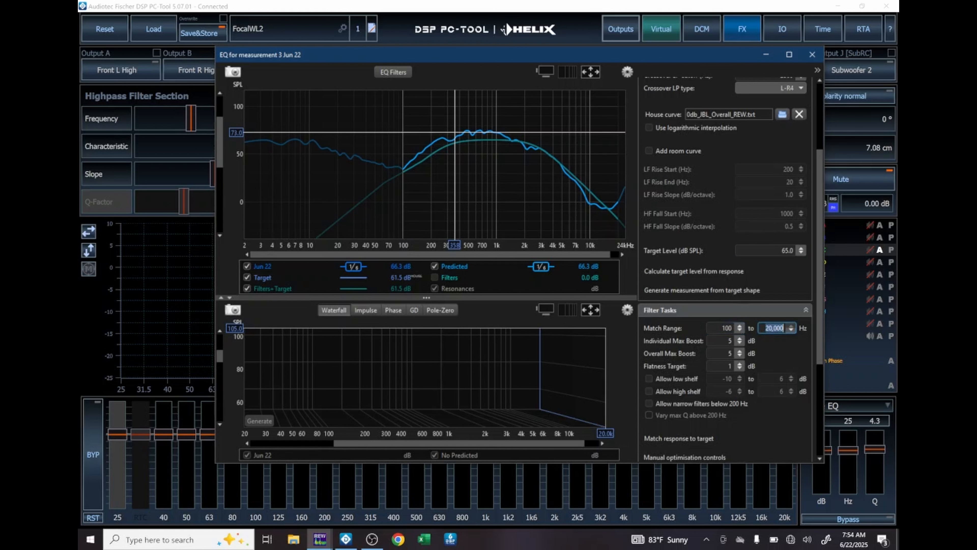
type("10000")
key("Return")
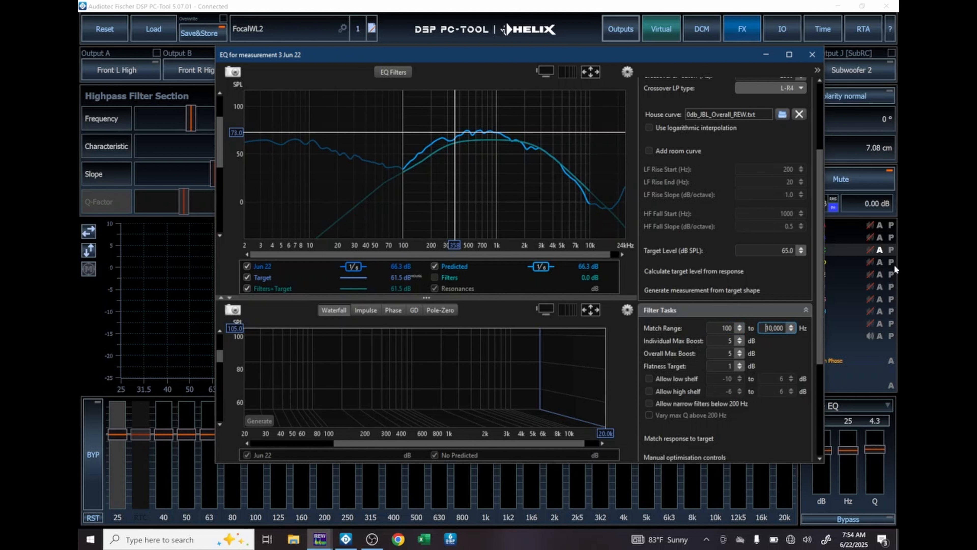
left_click_drag(819, 277, 830, 357)
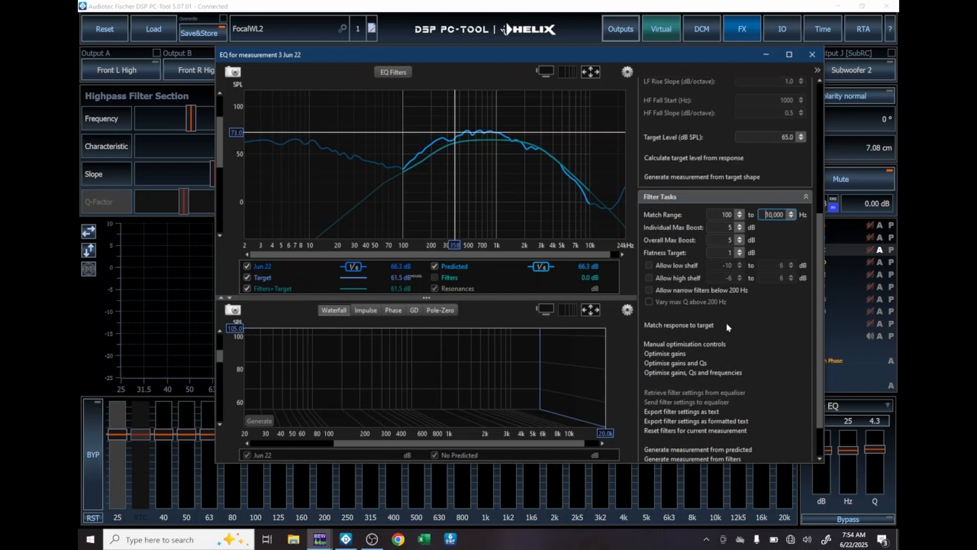
left_click(689, 326)
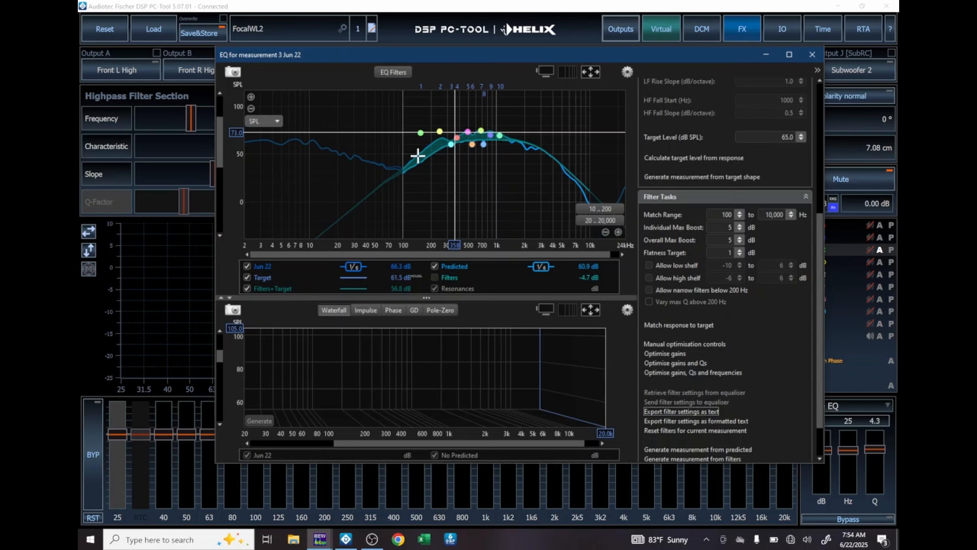
Copy measurement 3's EQ filters and import them into Output C, Front L Mid, in DSP PC-Tool, then close the filter list.
left_click(392, 73)
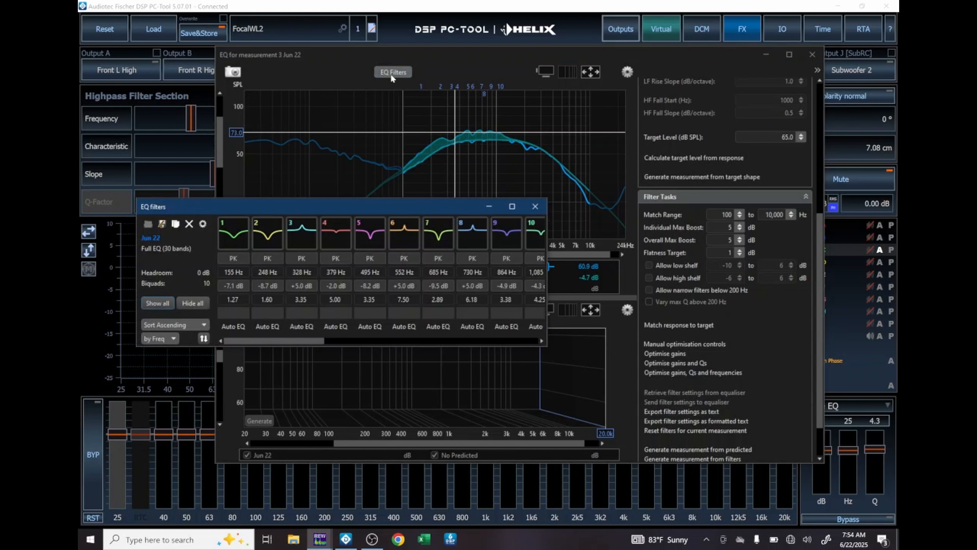
left_click(346, 539)
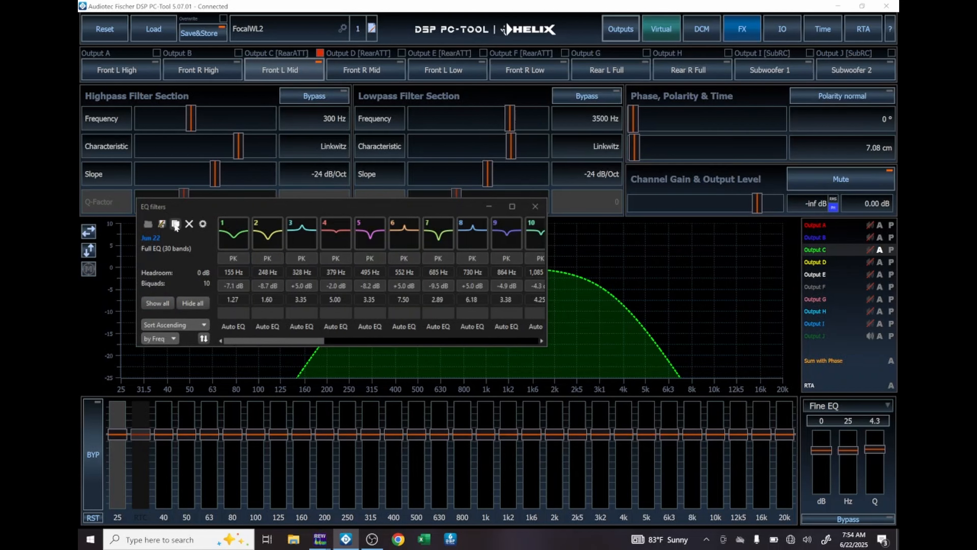
left_click(161, 224)
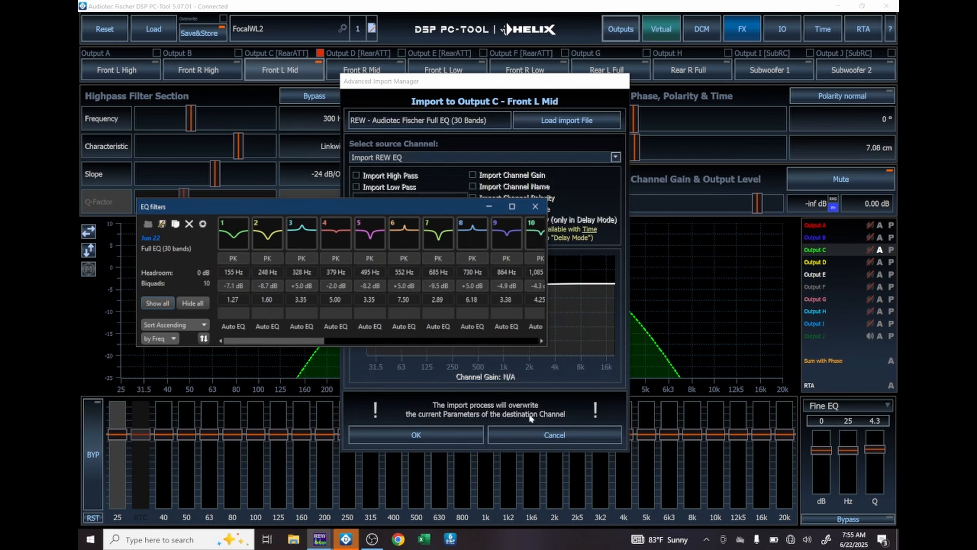
left_click(454, 435)
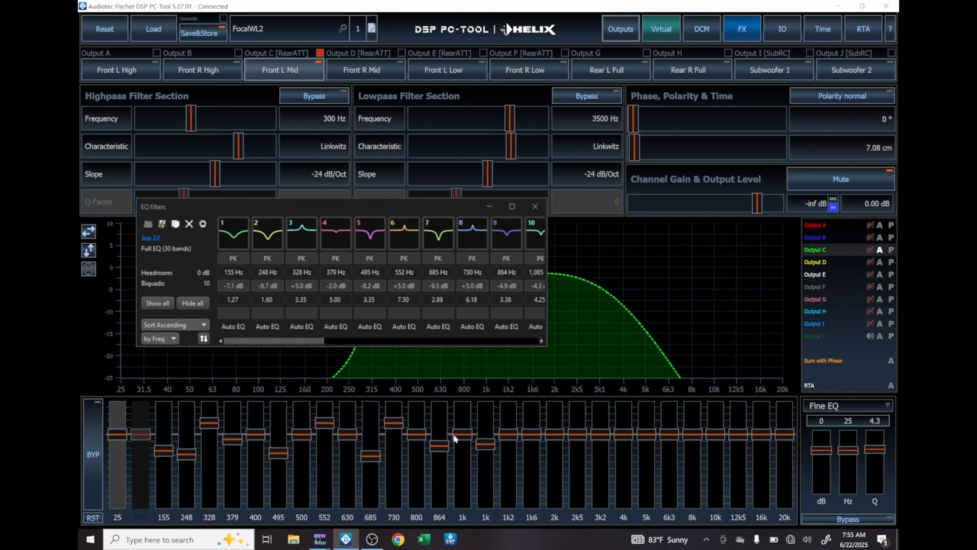
left_click(535, 206)
Select the Front R Mid output in DSP PC-Tool, then switch to REW and open the EQ window for measurement 4.
left_click(373, 72)
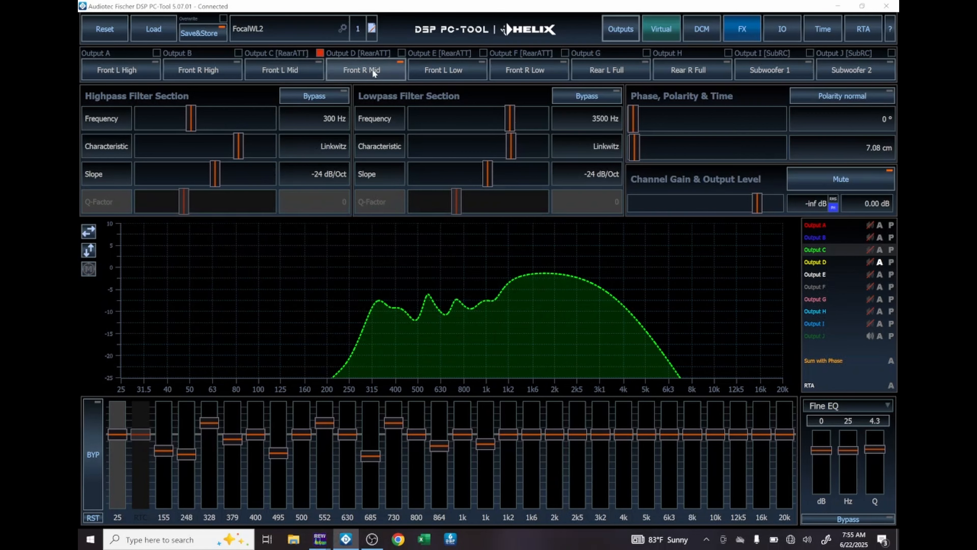
key("alt+Tab")
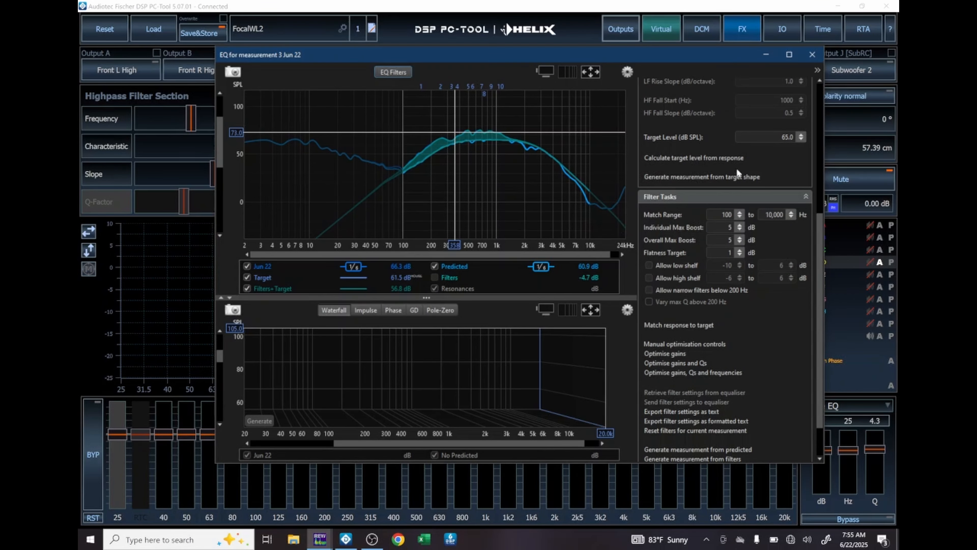
left_click_drag(817, 230, 802, 104)
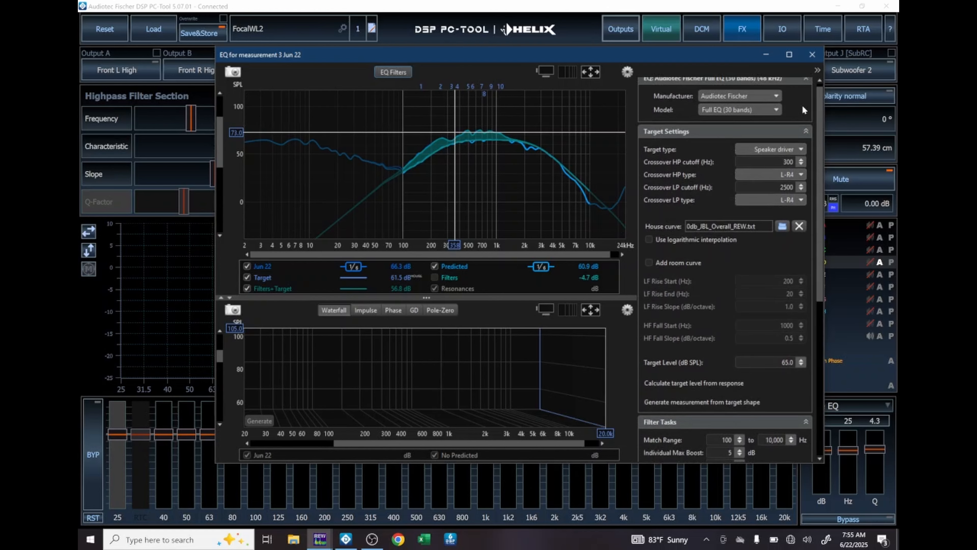
left_click(811, 56)
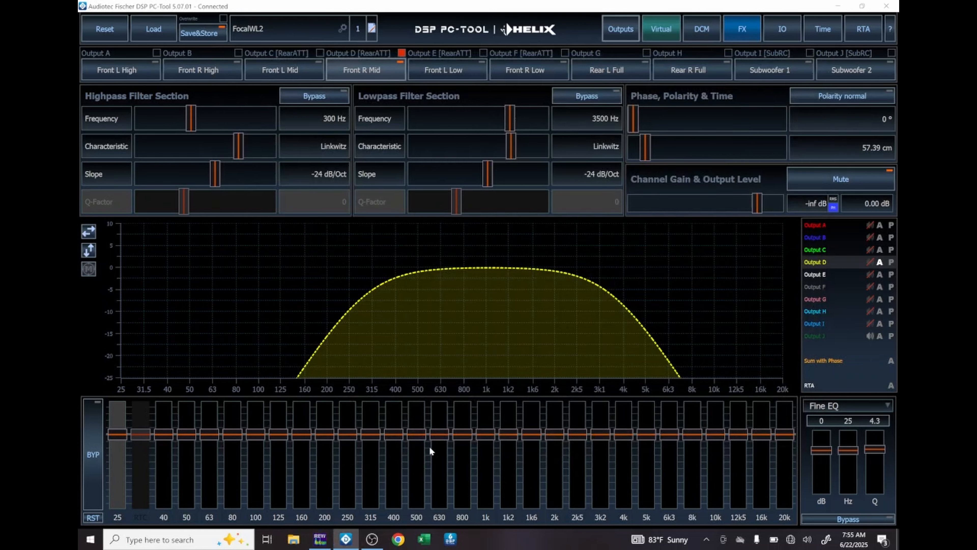
left_click(319, 541)
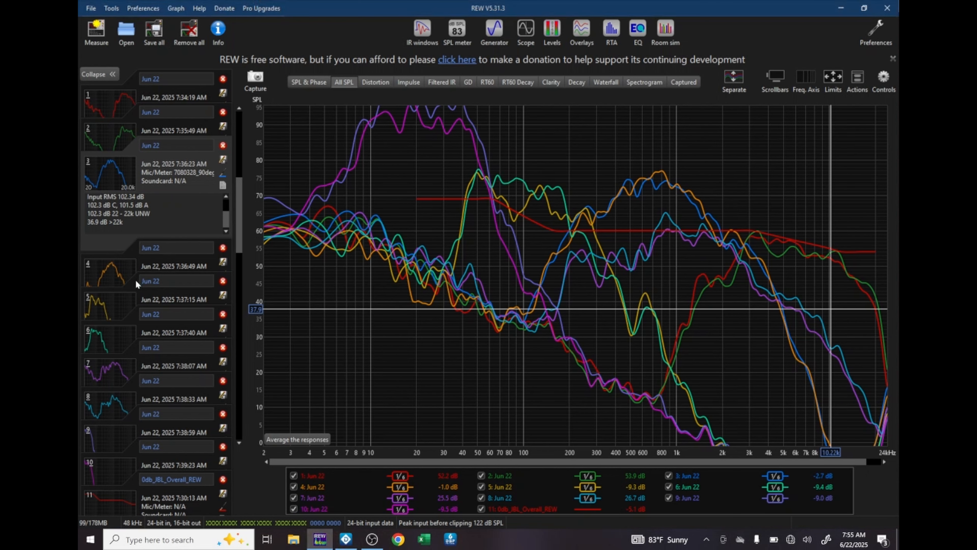
left_click(112, 279)
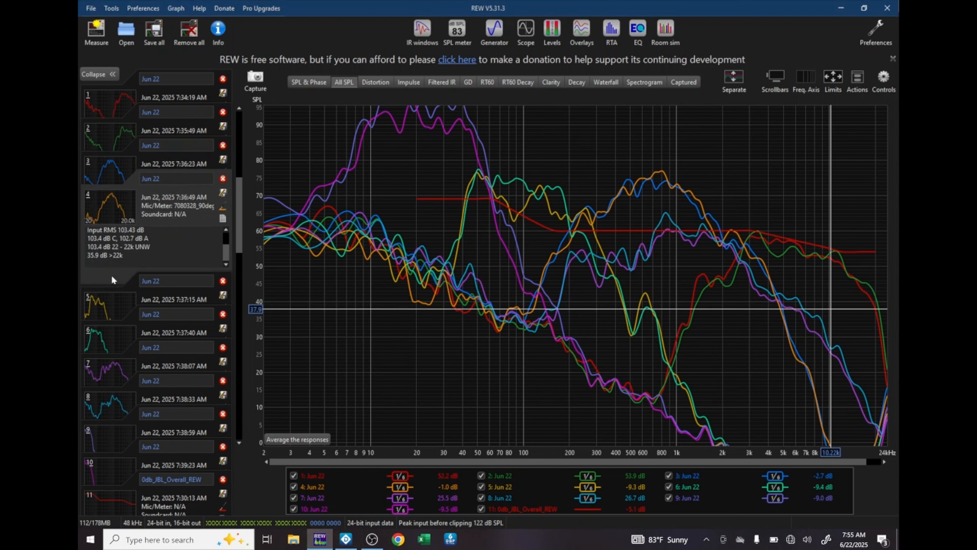
left_click(634, 27)
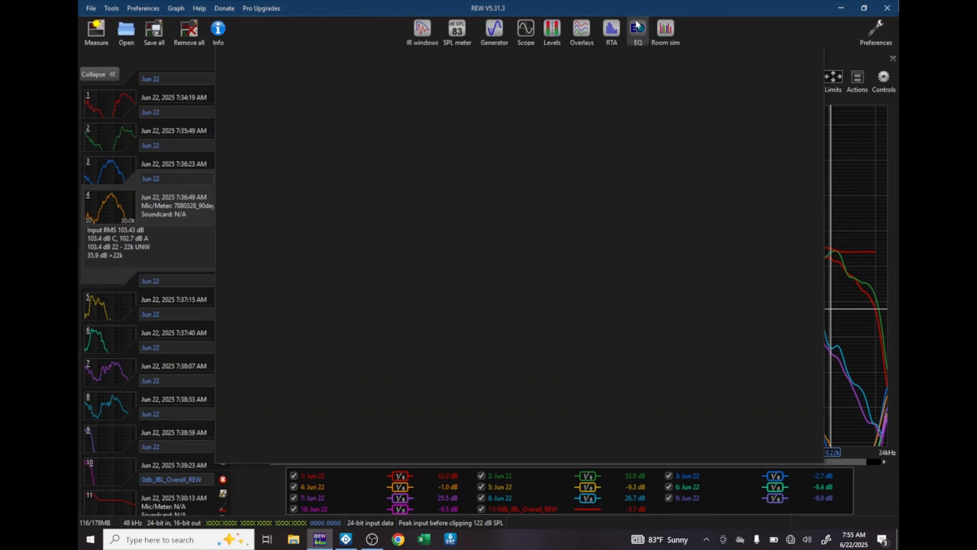
left_click(781, 161)
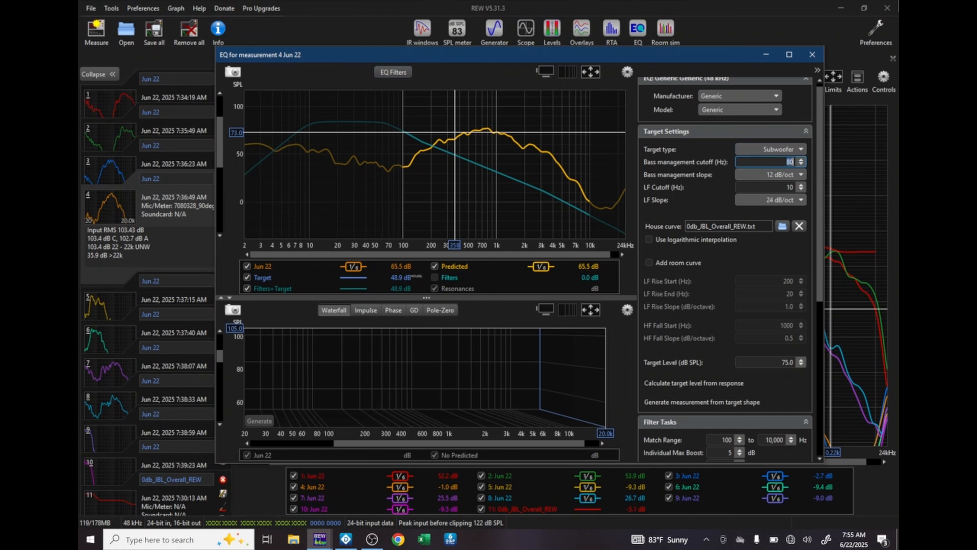
type("300")
key("Return")
left_click(788, 187)
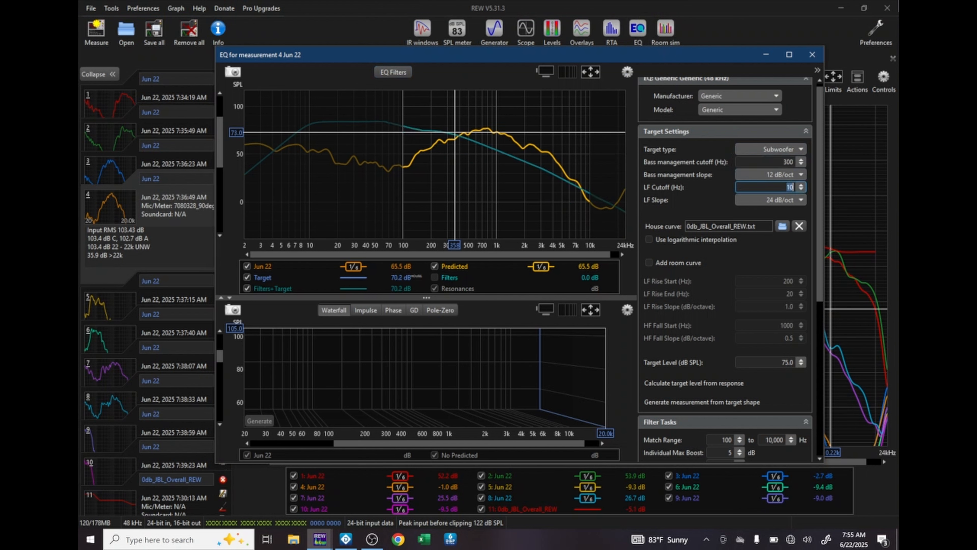
type("2500")
key("Return")
Set measurement 4's target type to Speaker driver with L-R4 for both the high-pass and low-pass crossover types.
left_click(788, 150)
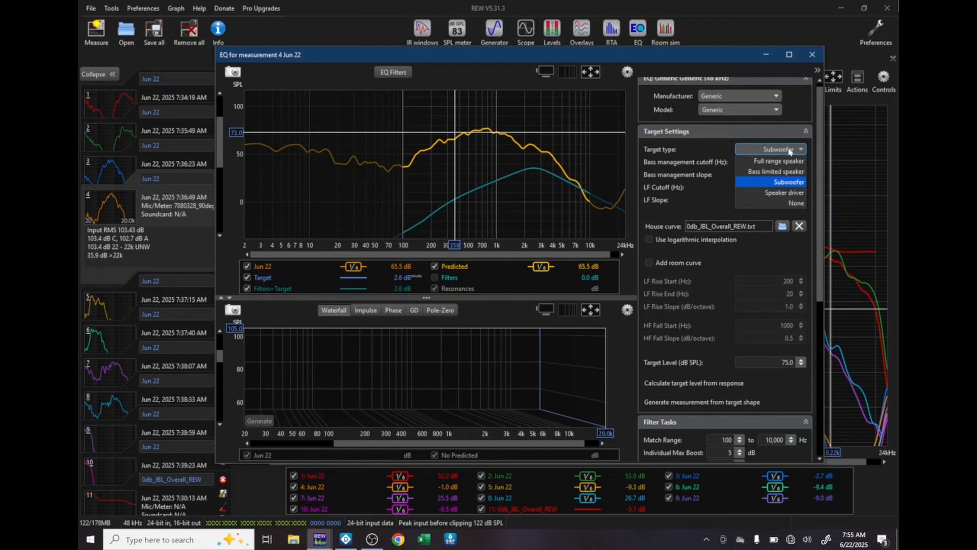
left_click(789, 191)
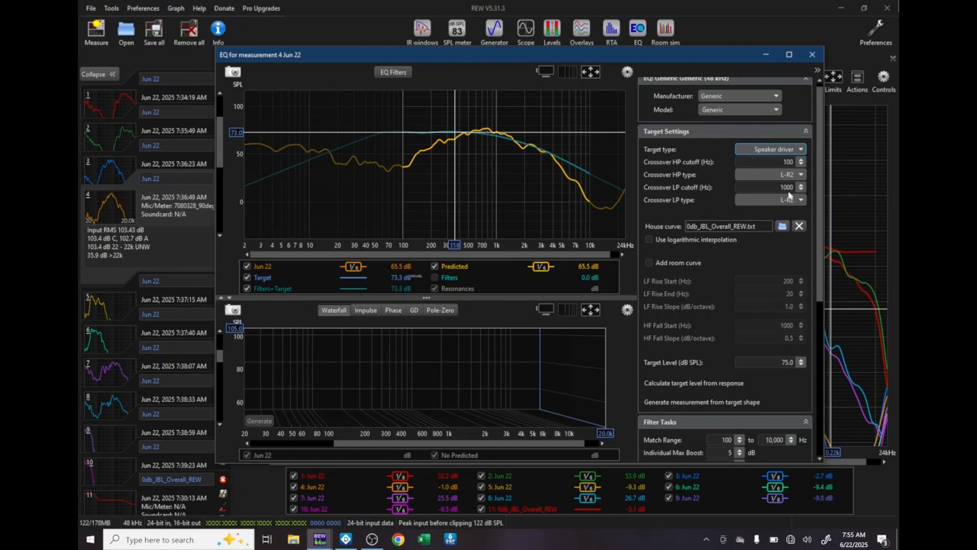
left_click(783, 172)
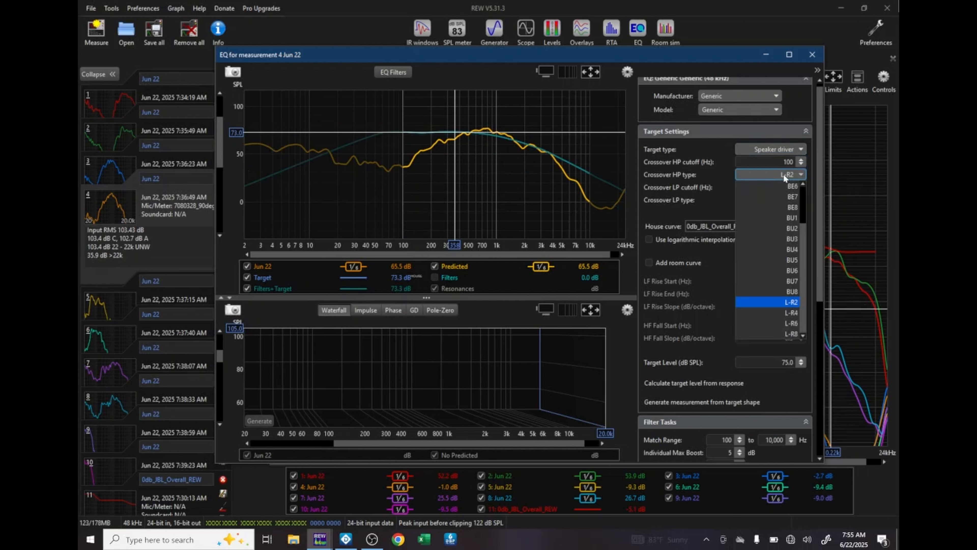
left_click(798, 312)
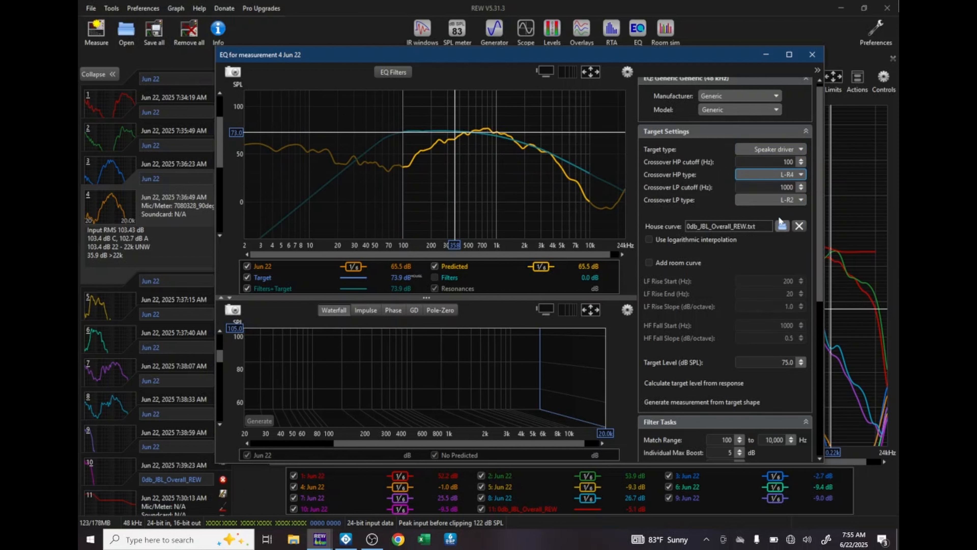
left_click(777, 201)
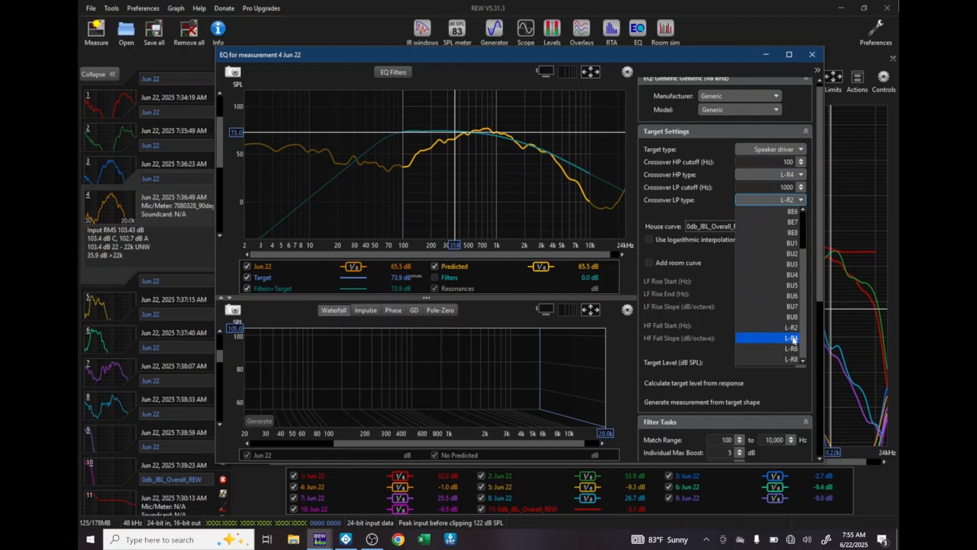
left_click(791, 338)
Choose the Audiotec Fischer Full EQ (30 bands) equaliser for measurement 4.
left_click(739, 97)
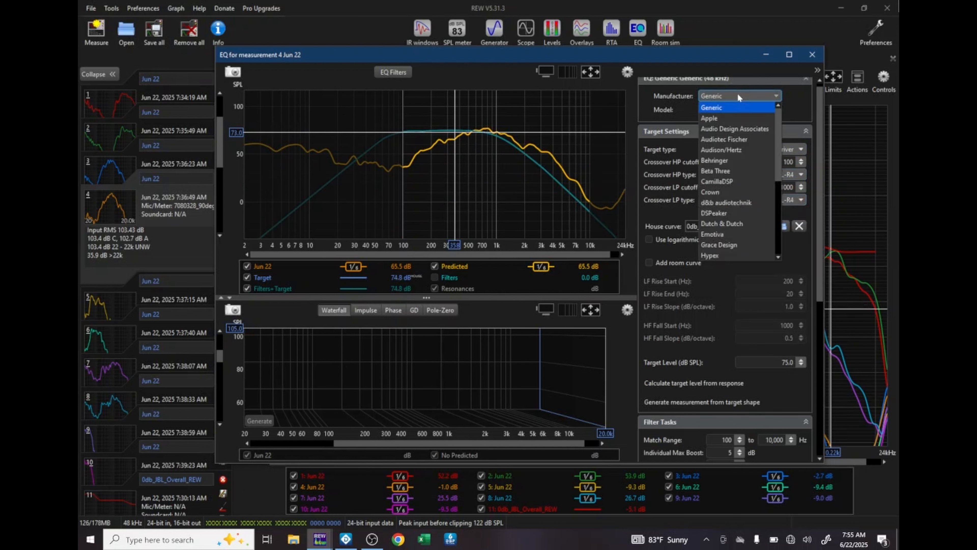
left_click(738, 140)
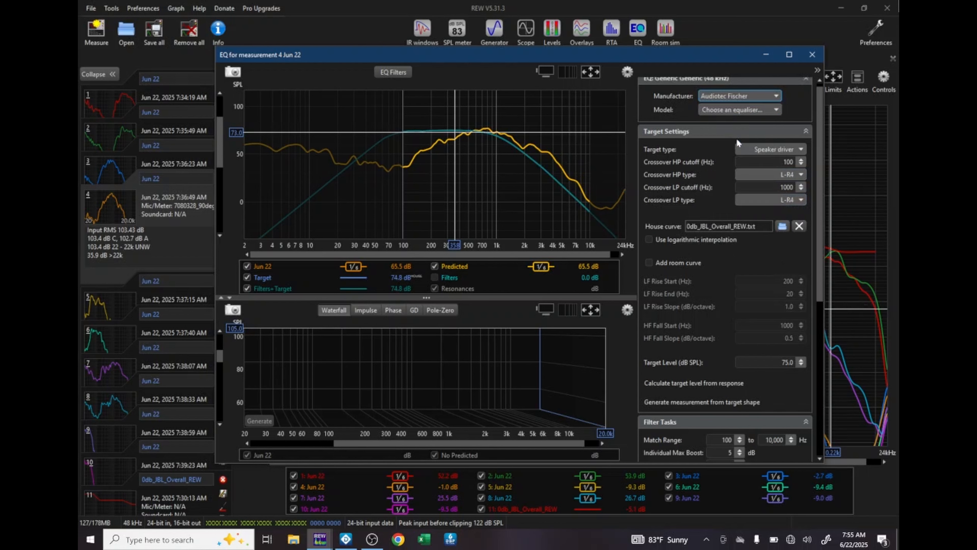
left_click(732, 111)
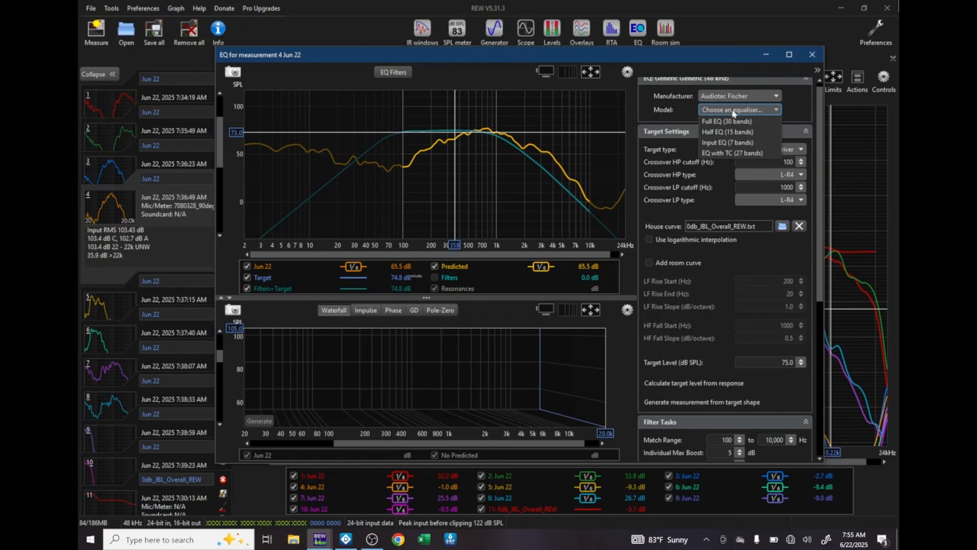
left_click(733, 121)
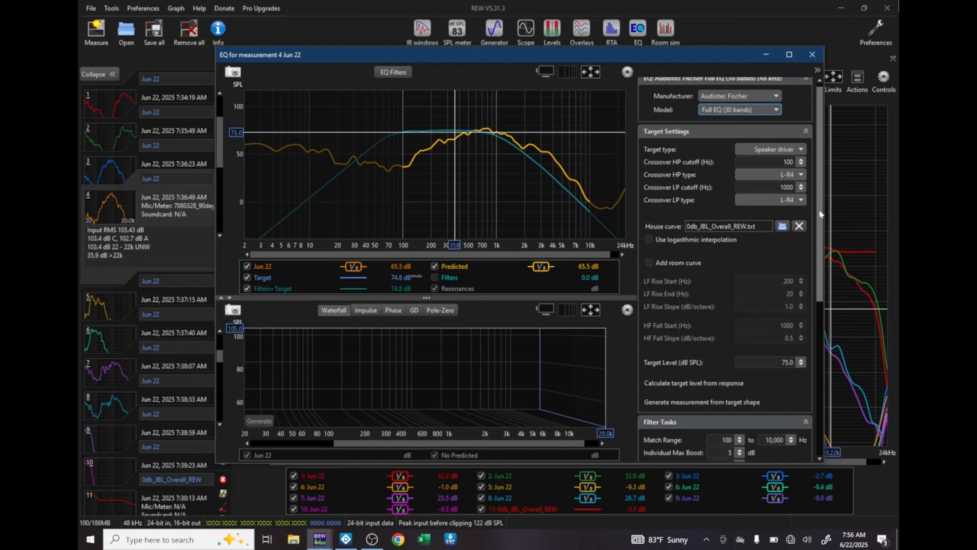
Set the target's crossover high-pass cutoff to 300 Hz and low-pass cutoff to 2500 Hz.
left_click(784, 161)
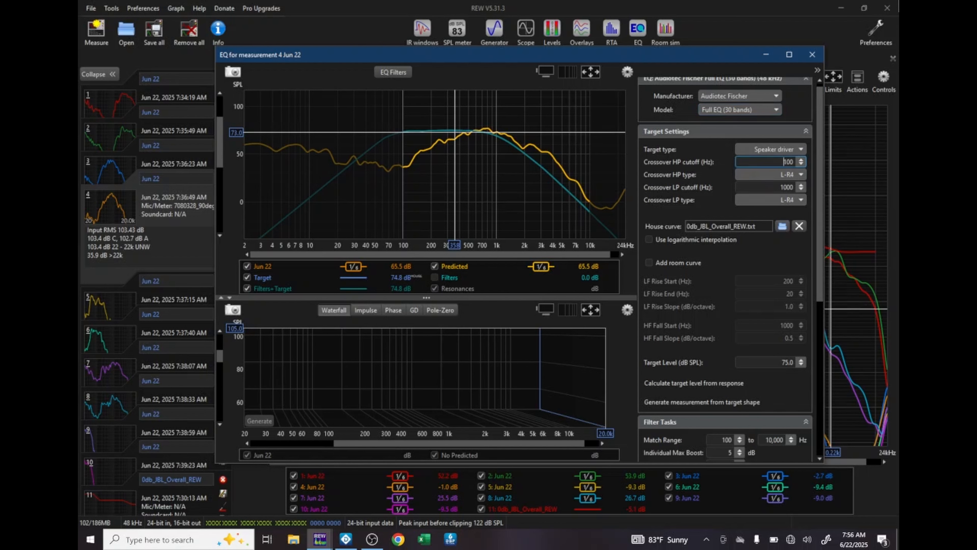
double_click(783, 161)
type("300")
key("Return")
double_click(768, 184)
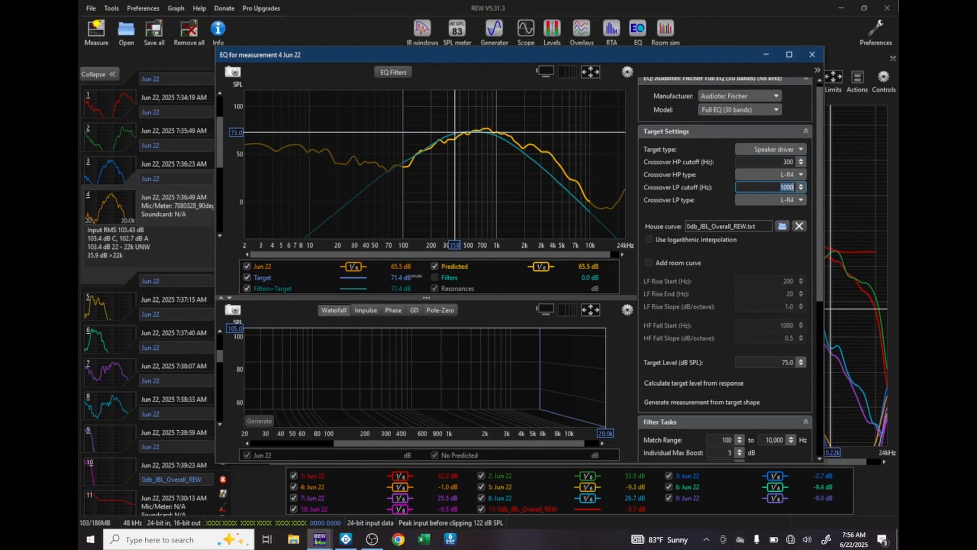
type("2500")
key("Return")
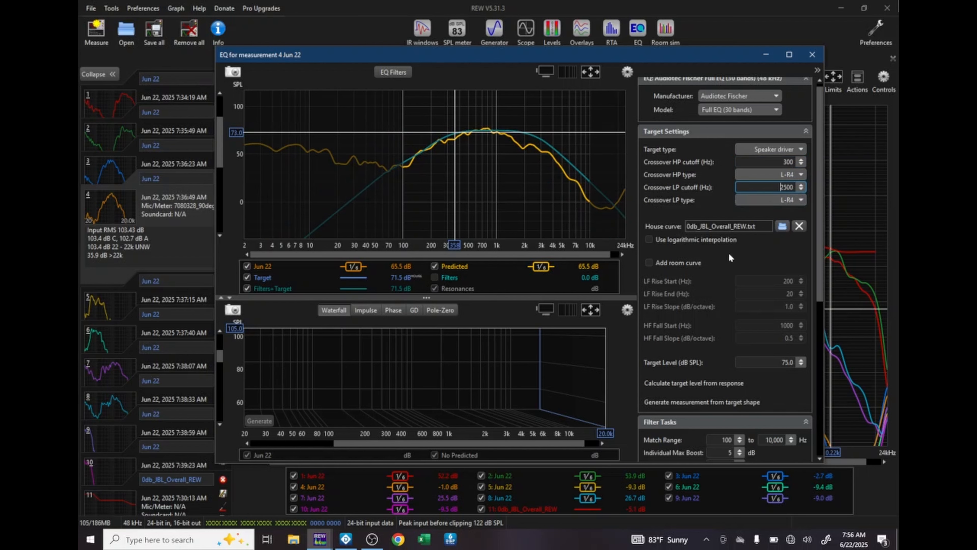
Check the target level used in measurement 3's EQ and set measurement 4's target level to 65 dB.
double_click(766, 362)
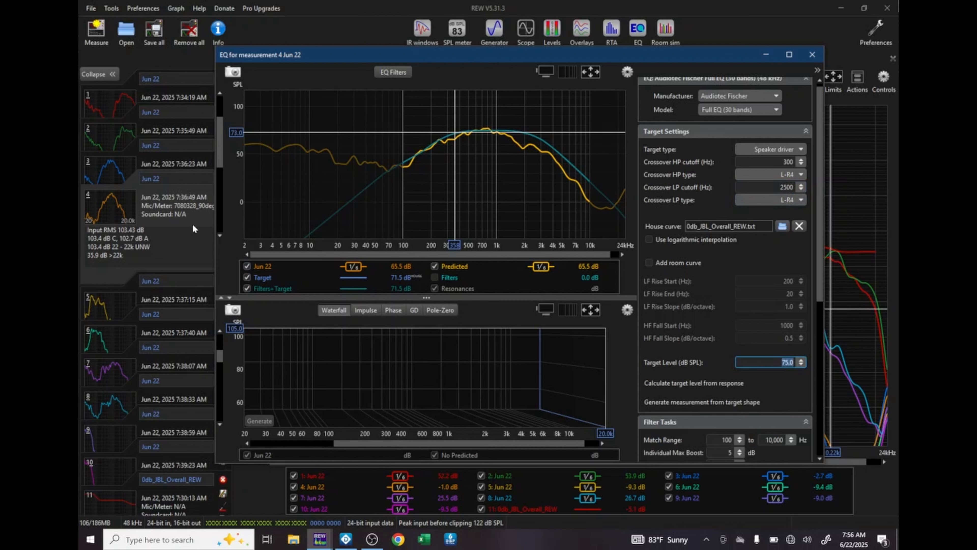
left_click(116, 175)
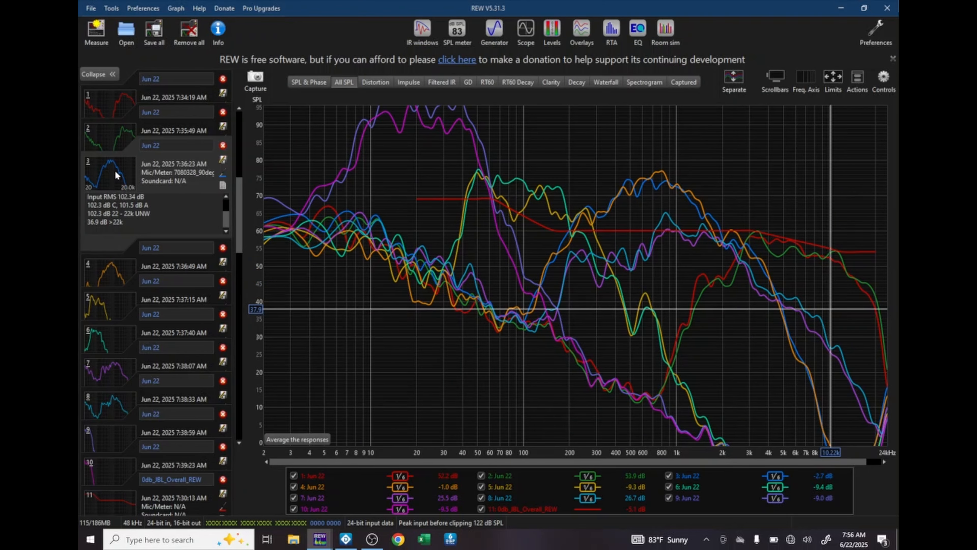
left_click(636, 30)
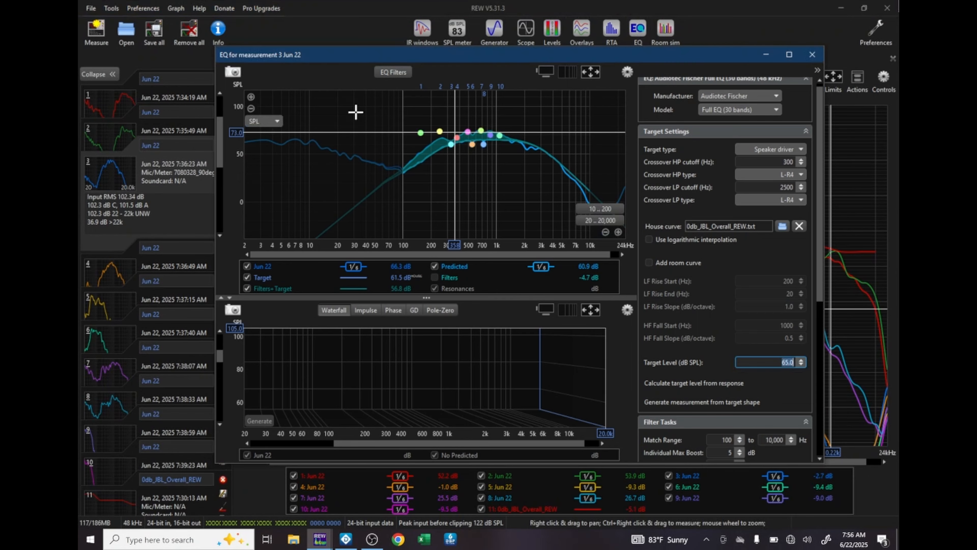
left_click(105, 273)
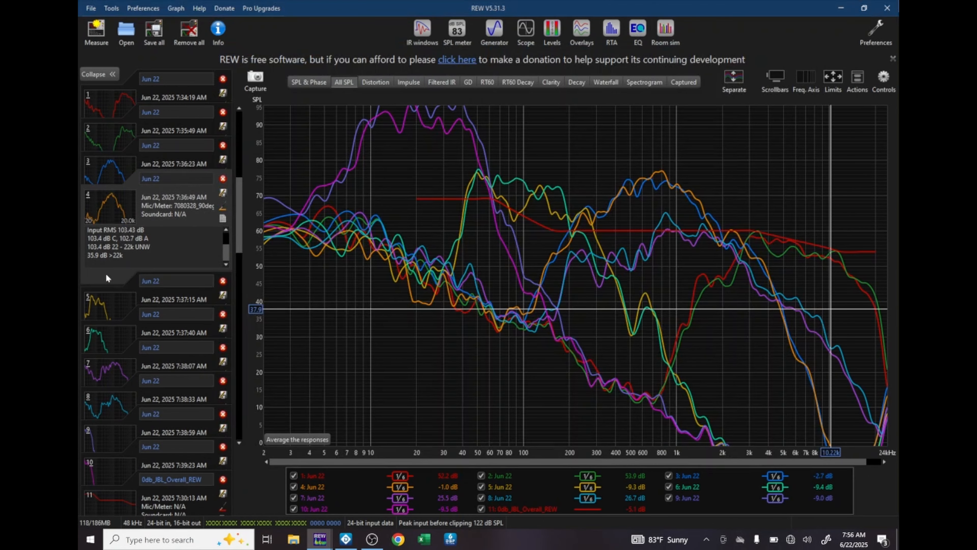
left_click(636, 33)
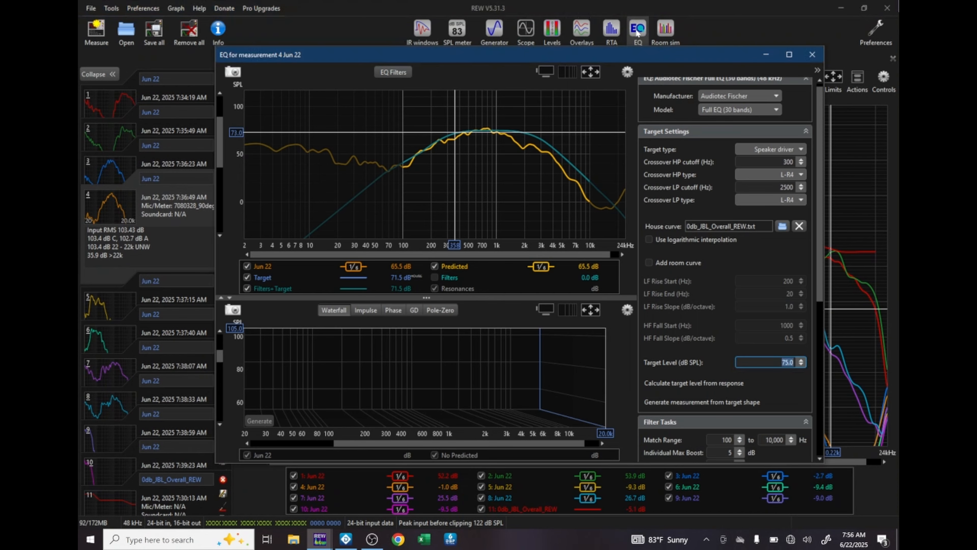
type("65")
key("Return")
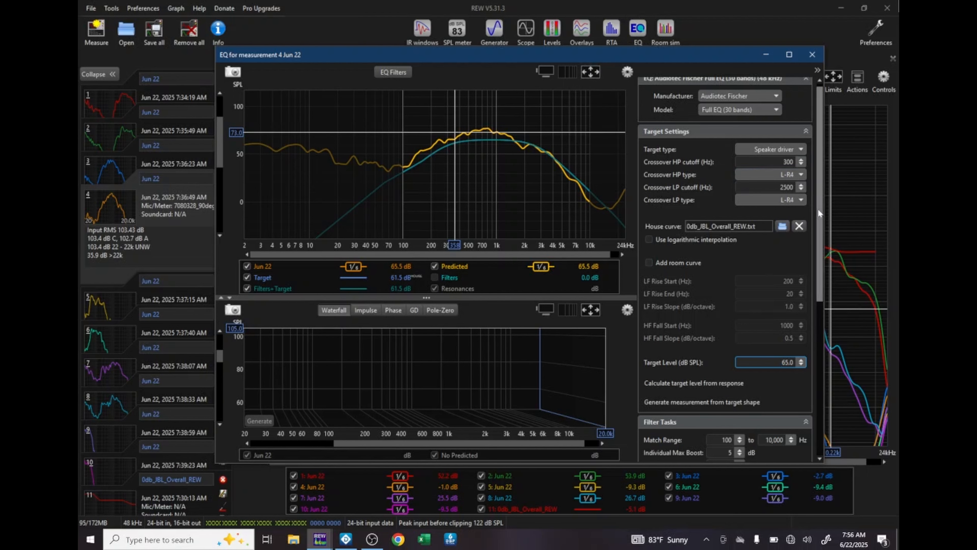
left_click_drag(818, 211, 832, 294)
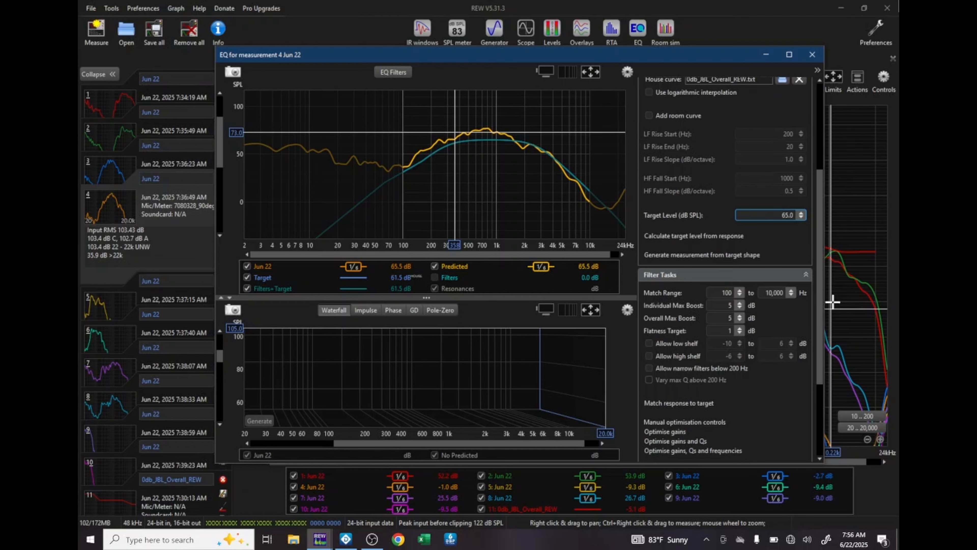
left_click(833, 302)
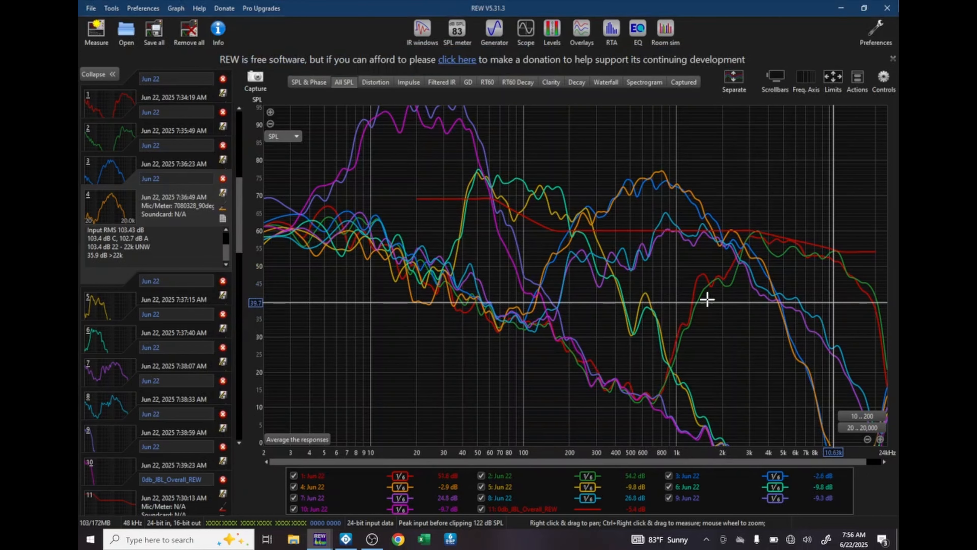
left_click(93, 218)
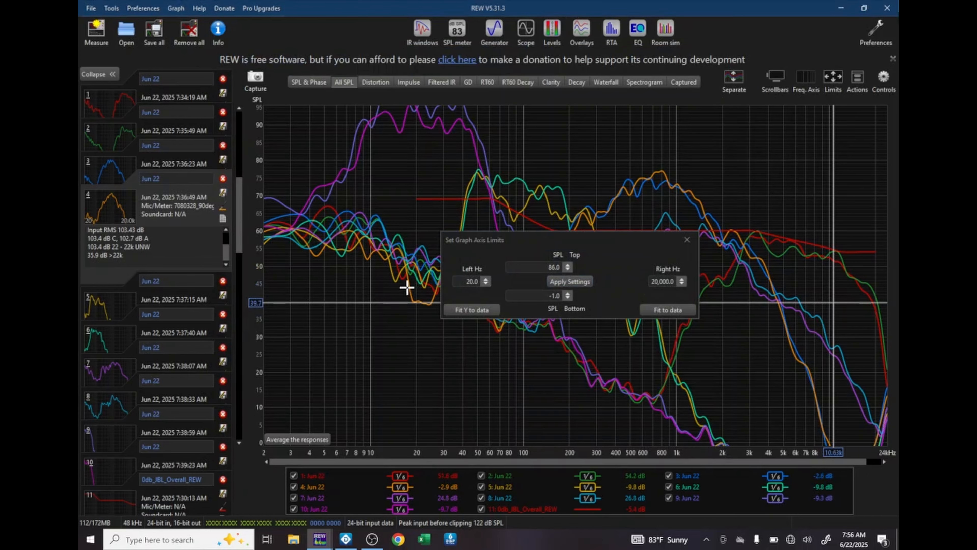
left_click(687, 240)
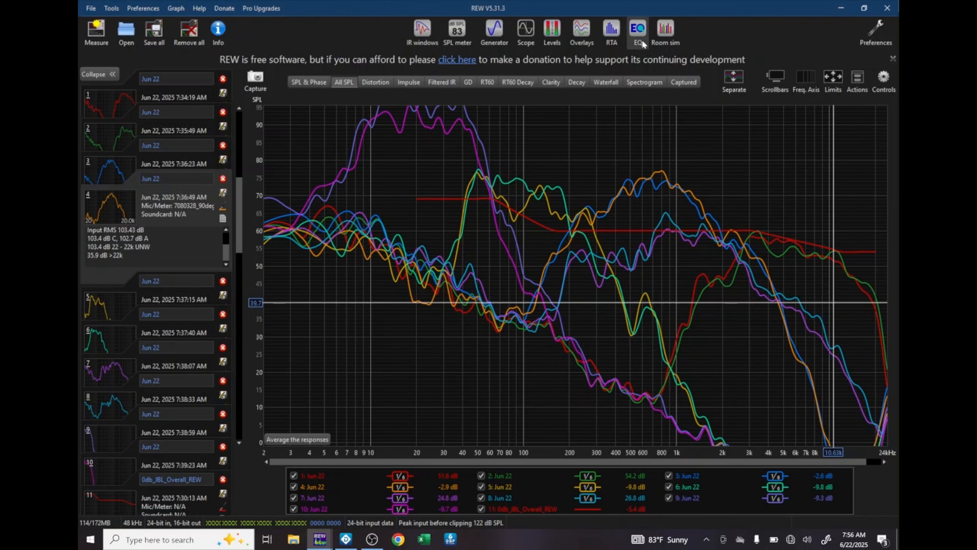
Match measurement 4's response to its target to generate the EQ filters.
left_click(638, 33)
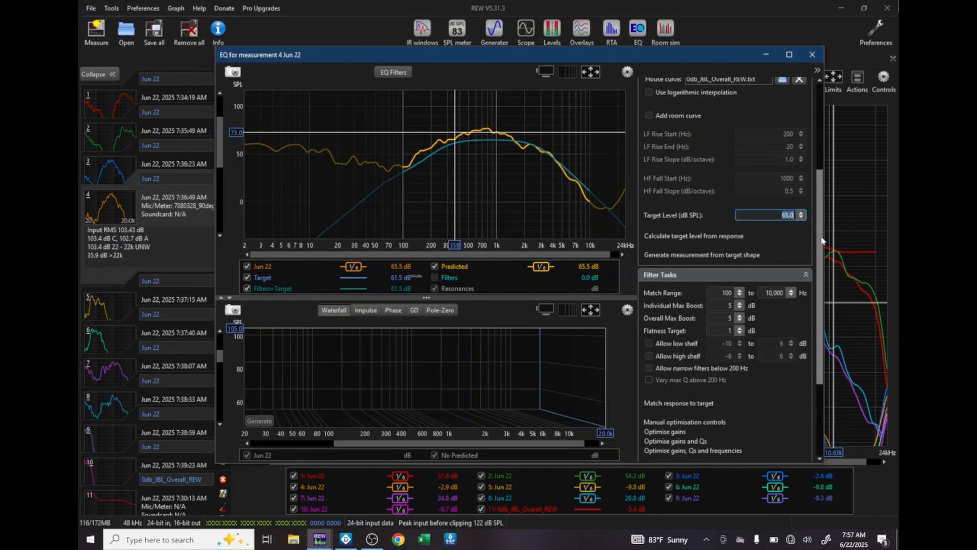
left_click_drag(820, 240, 821, 306)
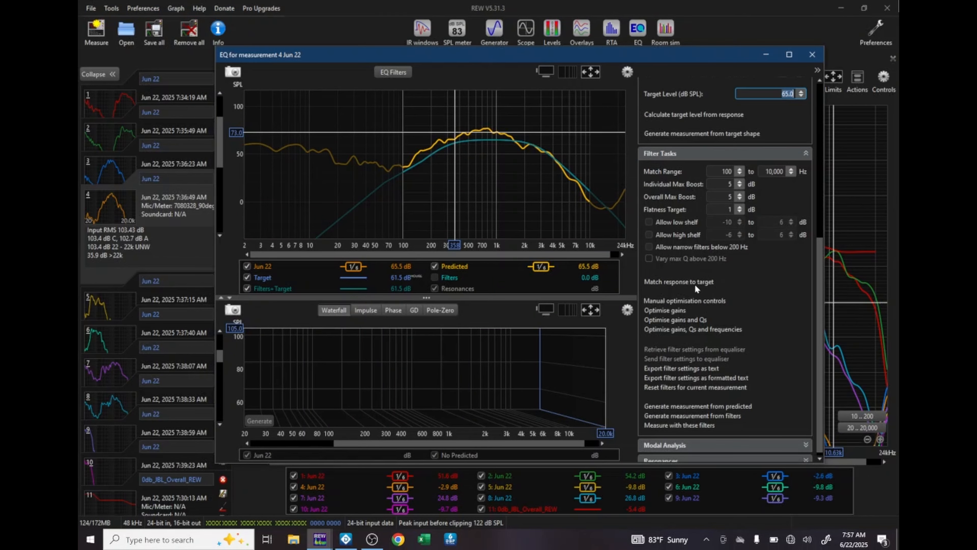
left_click(687, 283)
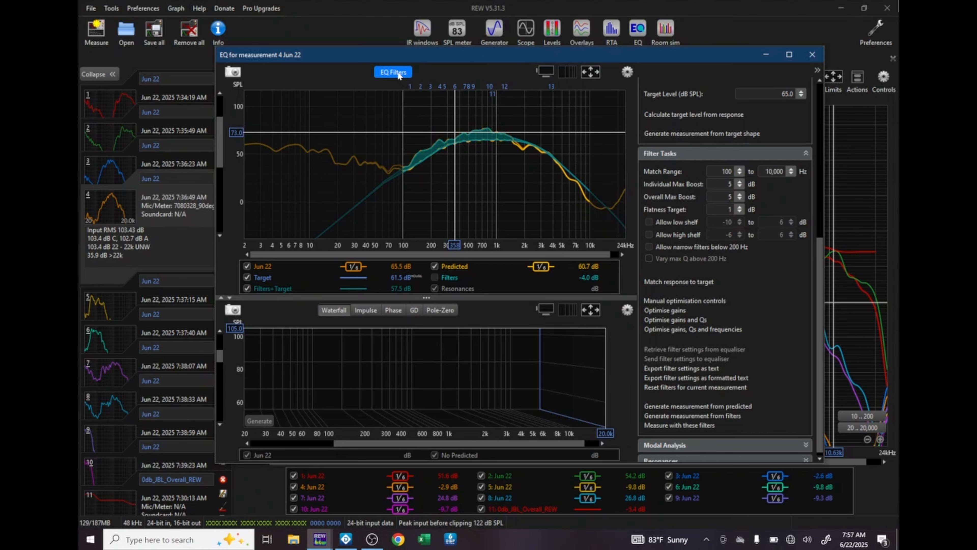
Send measurement 4's EQ filters to the Audiotec Fischer DSP PC-Tool and import them into Output D, Front R Mid.
left_click(398, 75)
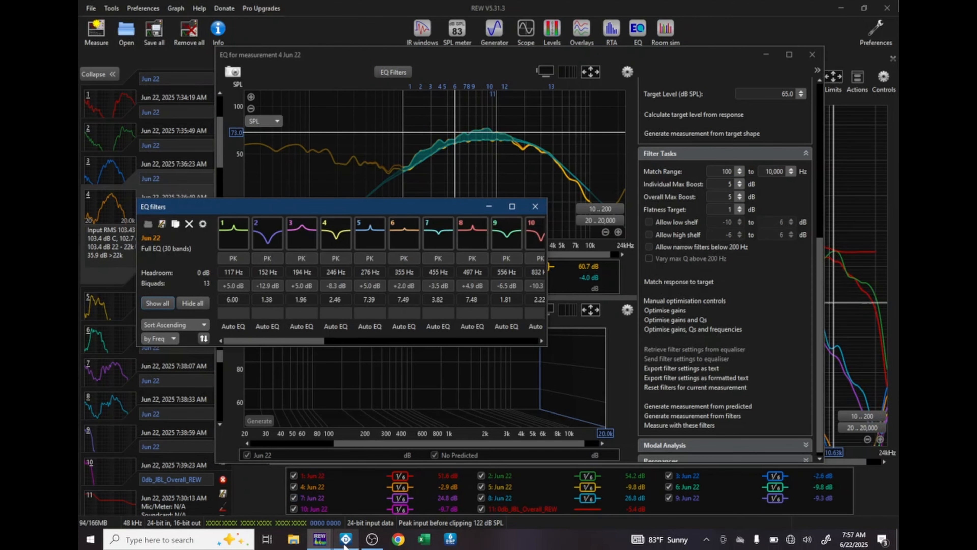
left_click(346, 542)
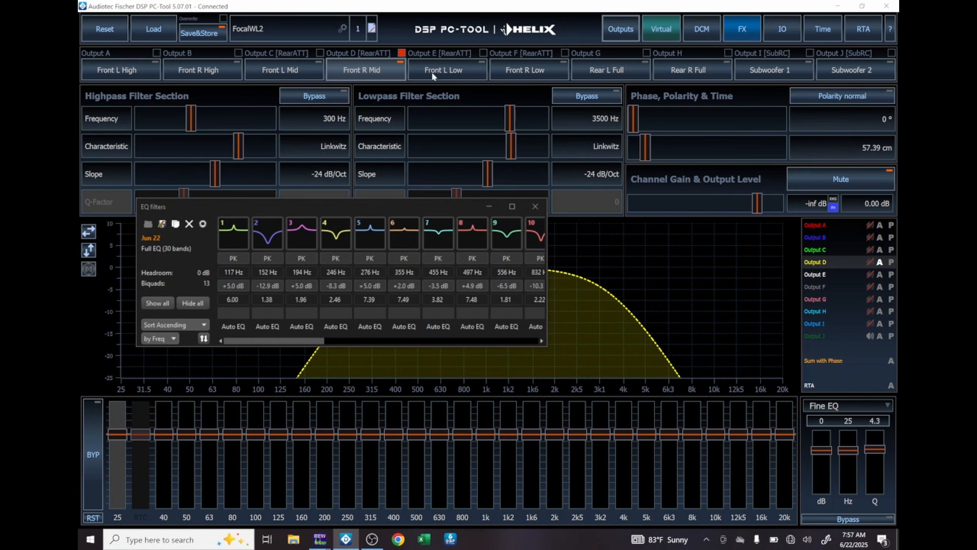
left_click(175, 224)
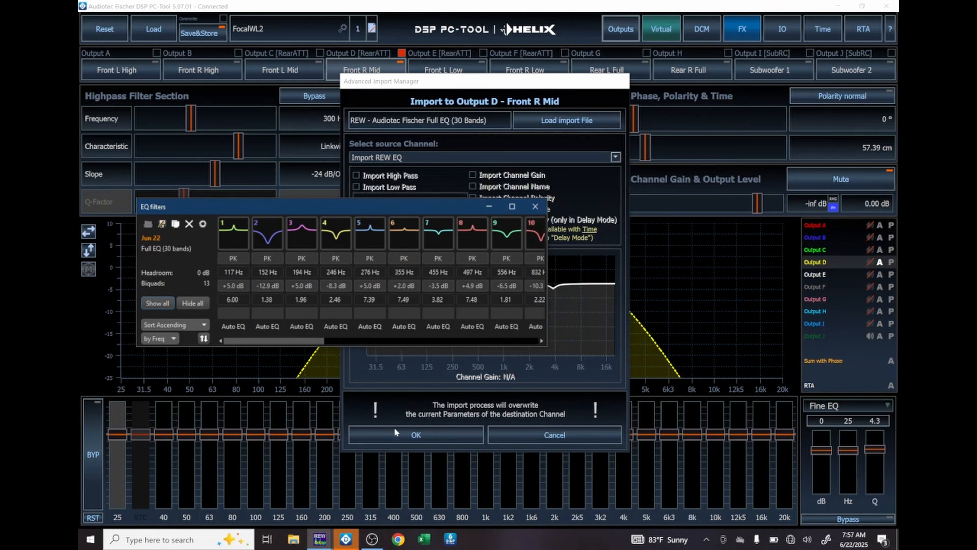
left_click(402, 431)
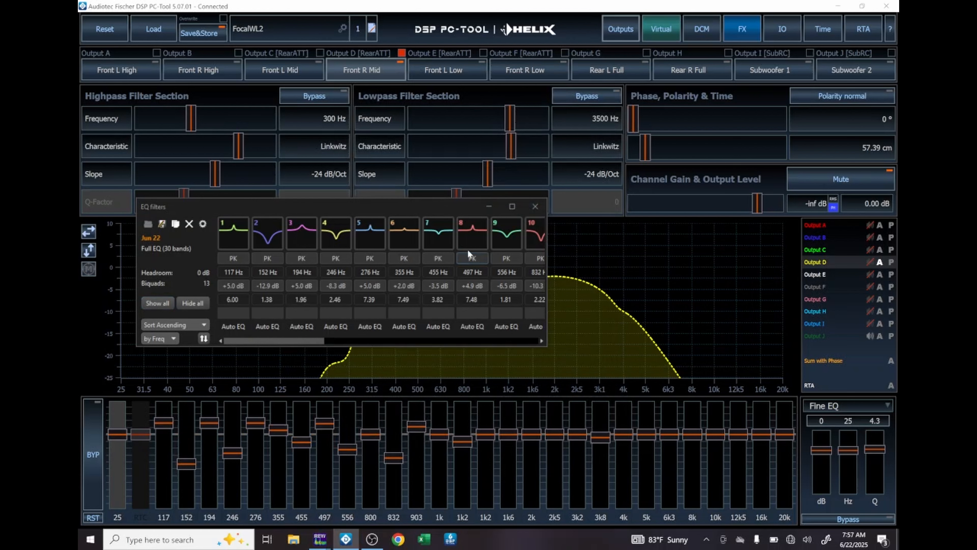
left_click(534, 207)
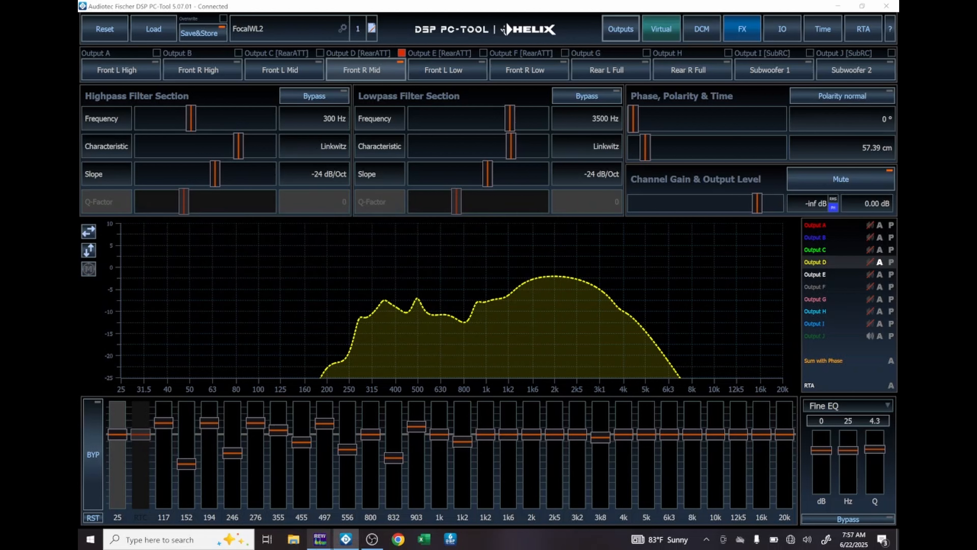
Switch back to REW and set the crossover high-pass cutoff of measurement 1's EQ target to 2500 Hz.
left_click(322, 542)
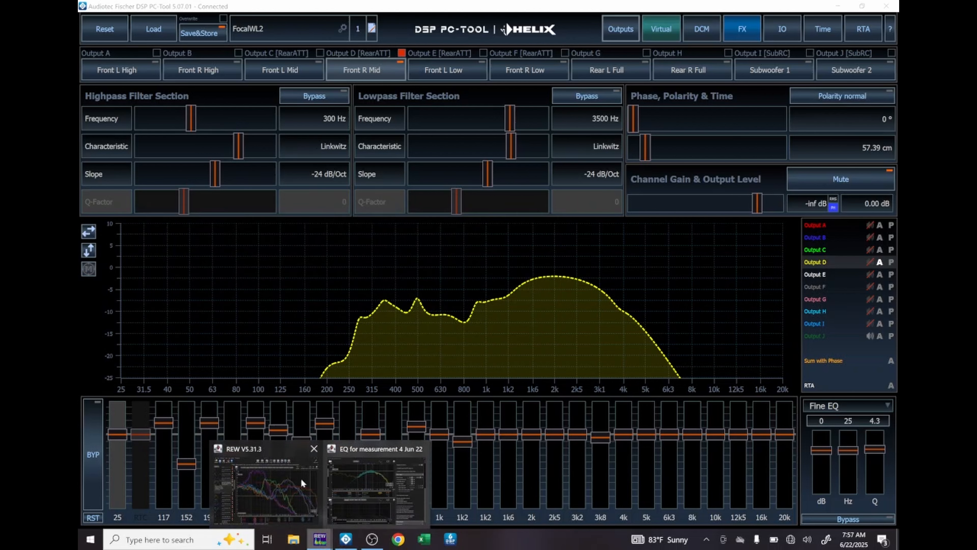
left_click(300, 479)
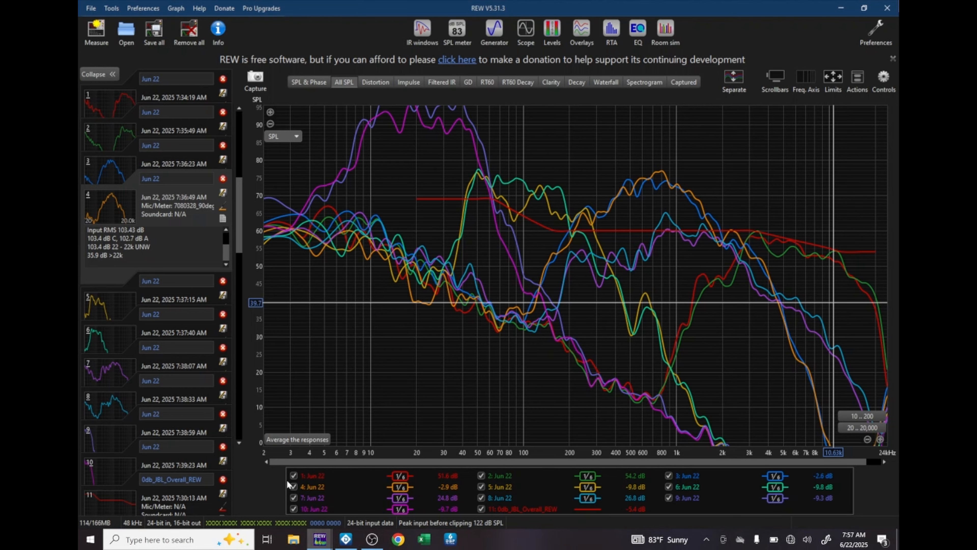
left_click(108, 97)
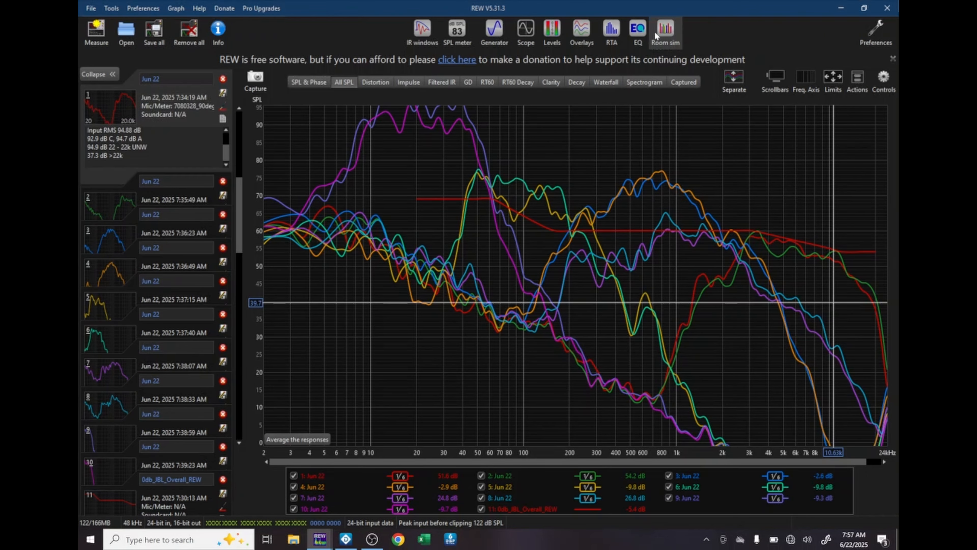
left_click(639, 30)
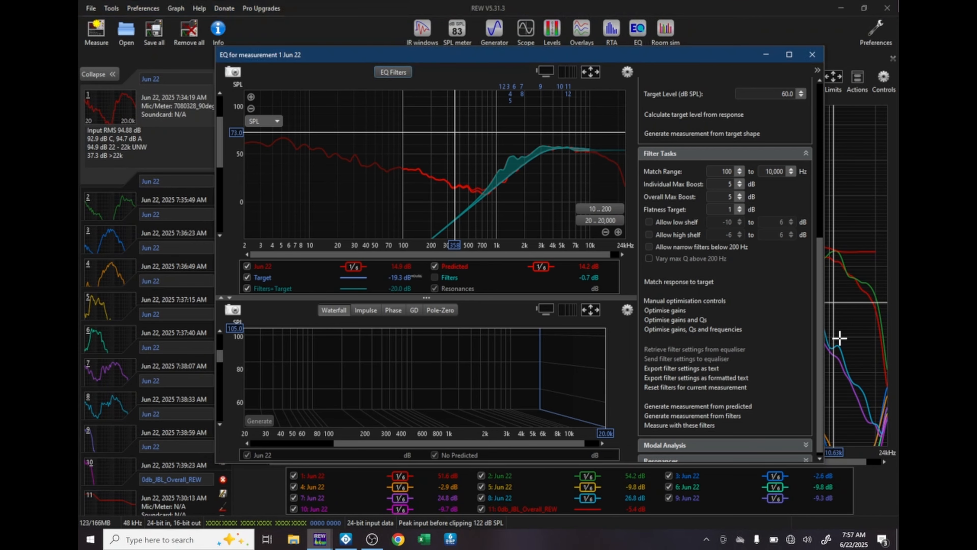
left_click_drag(821, 334, 811, 193)
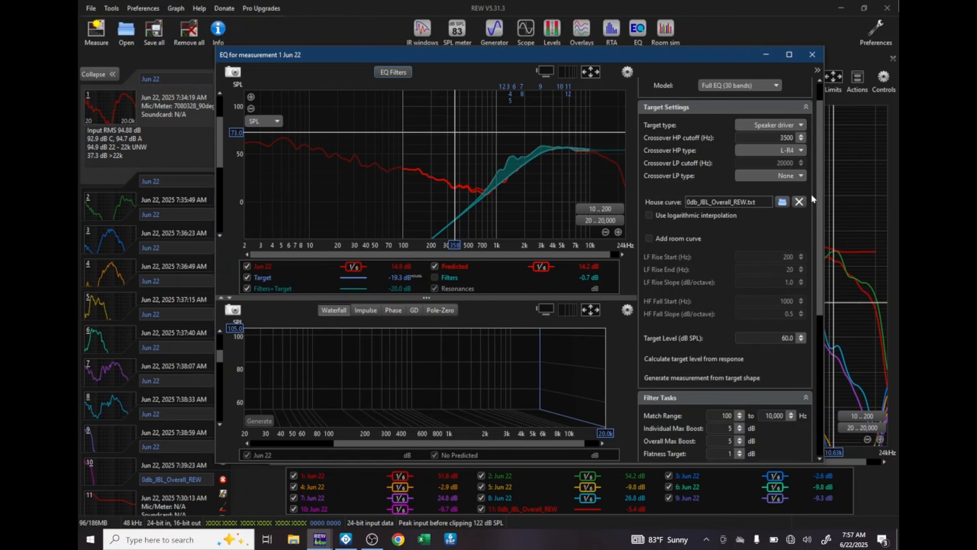
double_click(787, 137)
type("2500")
key("Return")
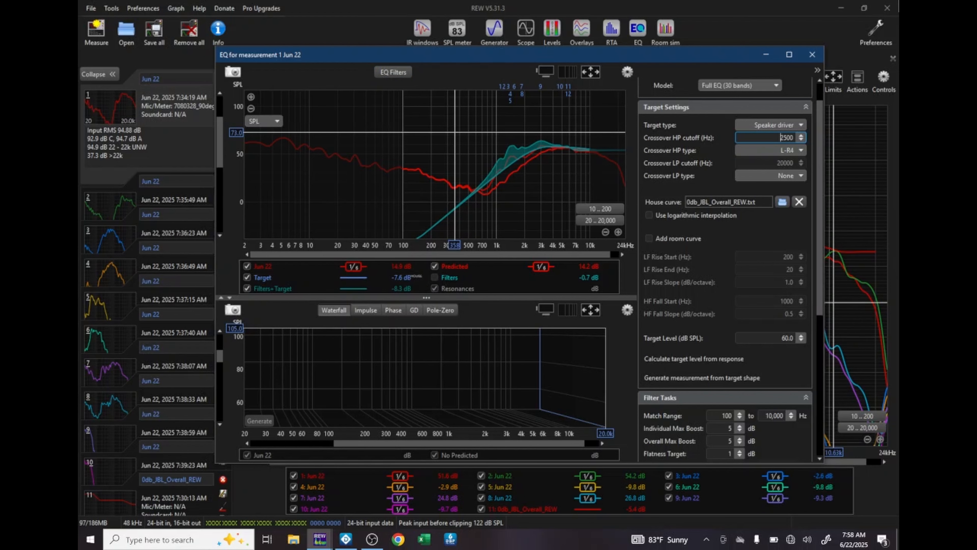
left_click_drag(644, 53, 636, 24)
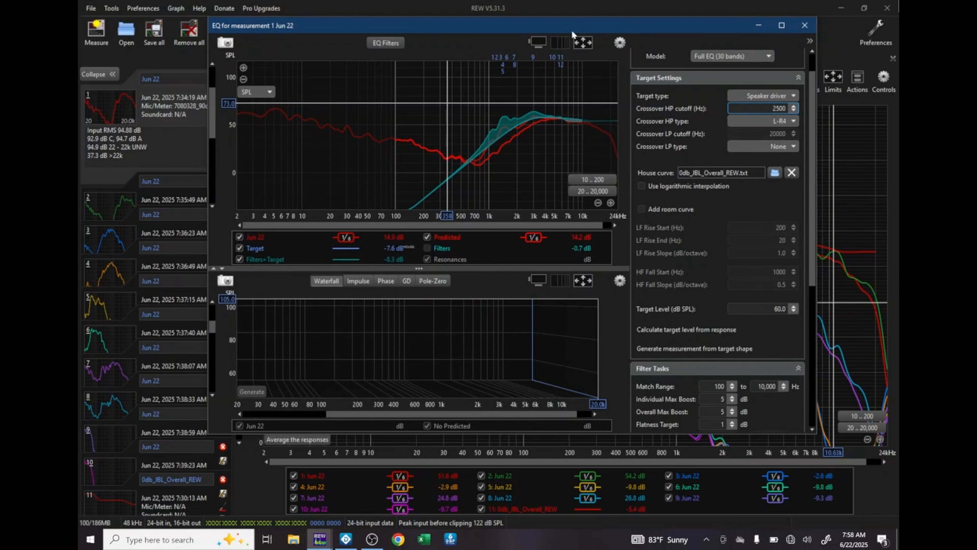
left_click(393, 44)
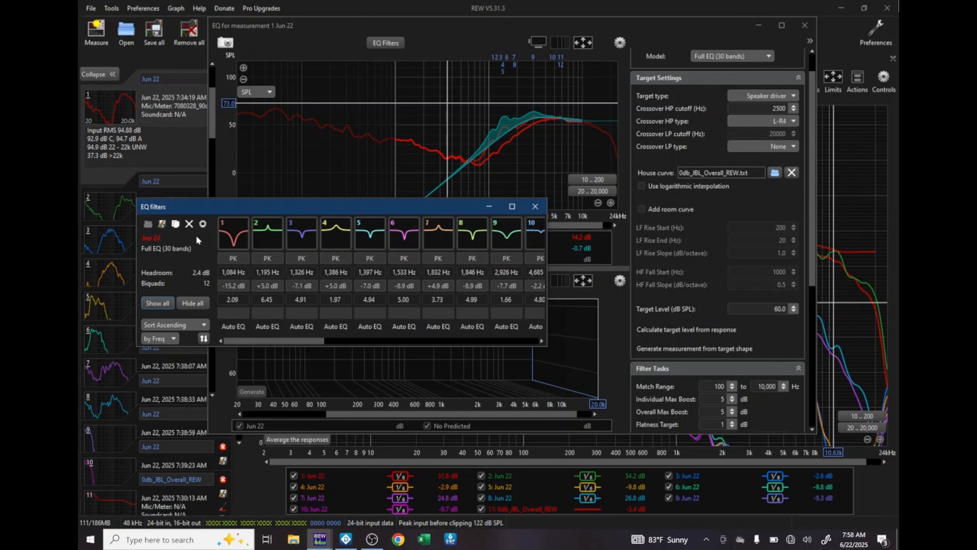
left_click(188, 225)
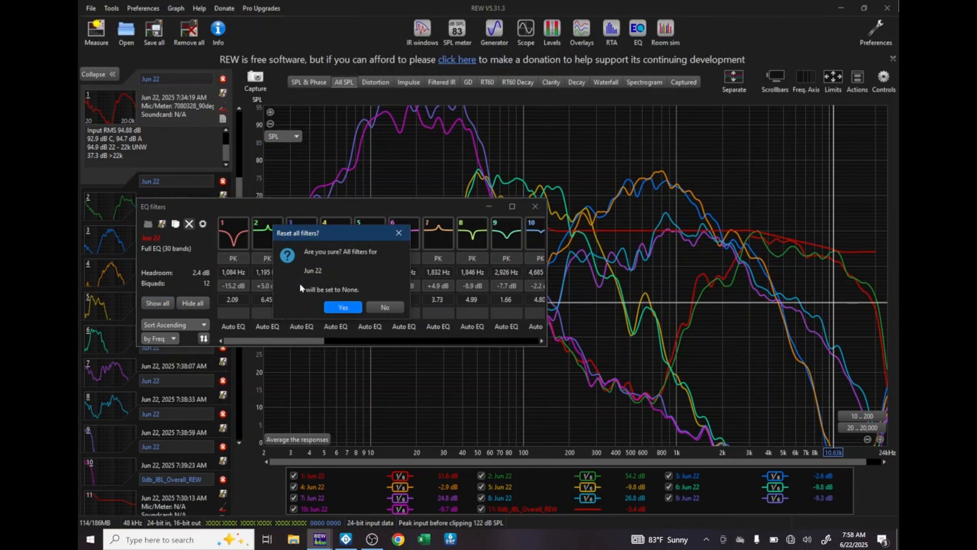
left_click(384, 306)
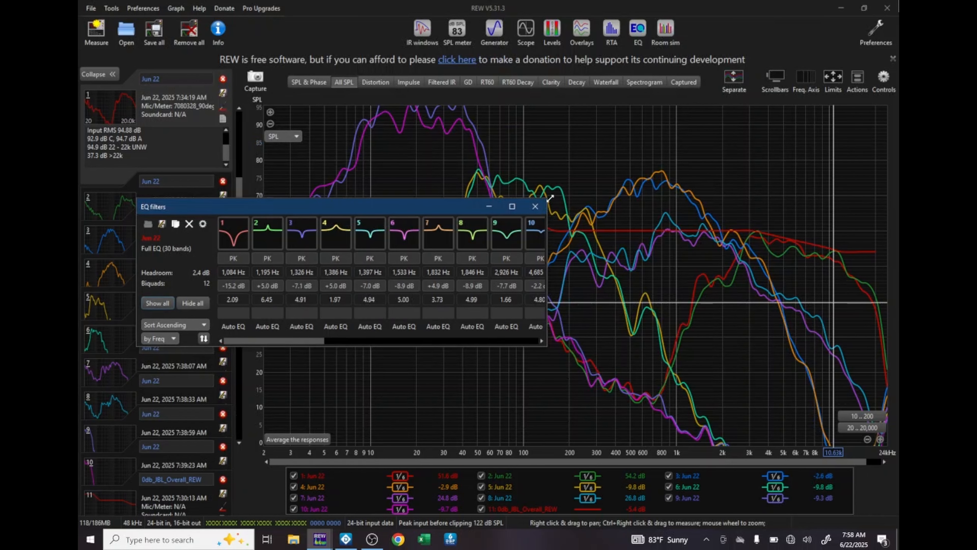
left_click(535, 207)
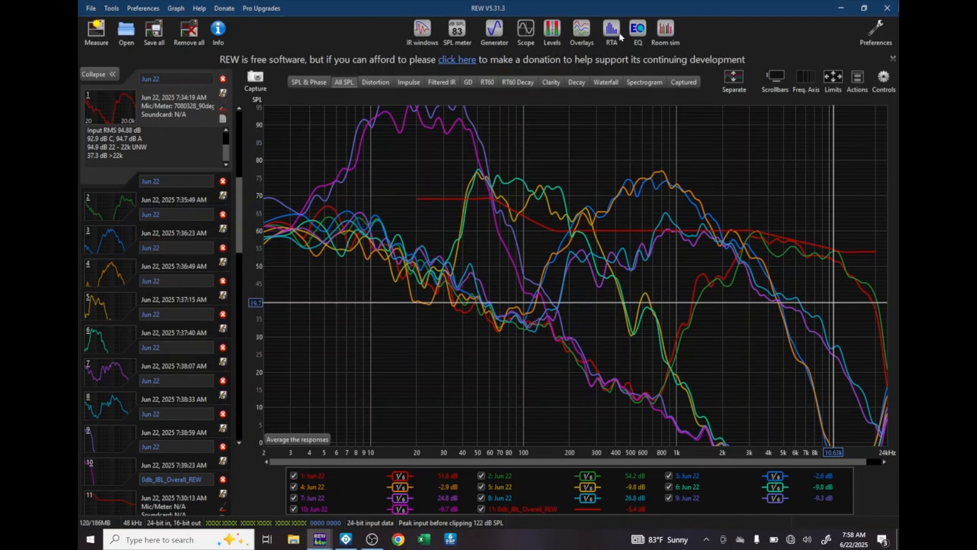
Match measurement 1's response to its target, continuing despite the target level warning.
left_click(639, 30)
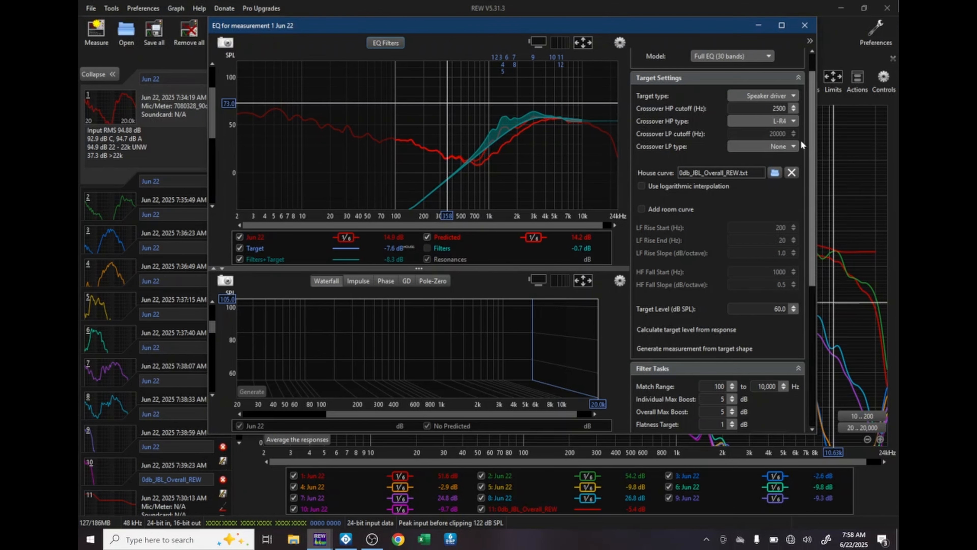
left_click_drag(813, 145, 830, 246)
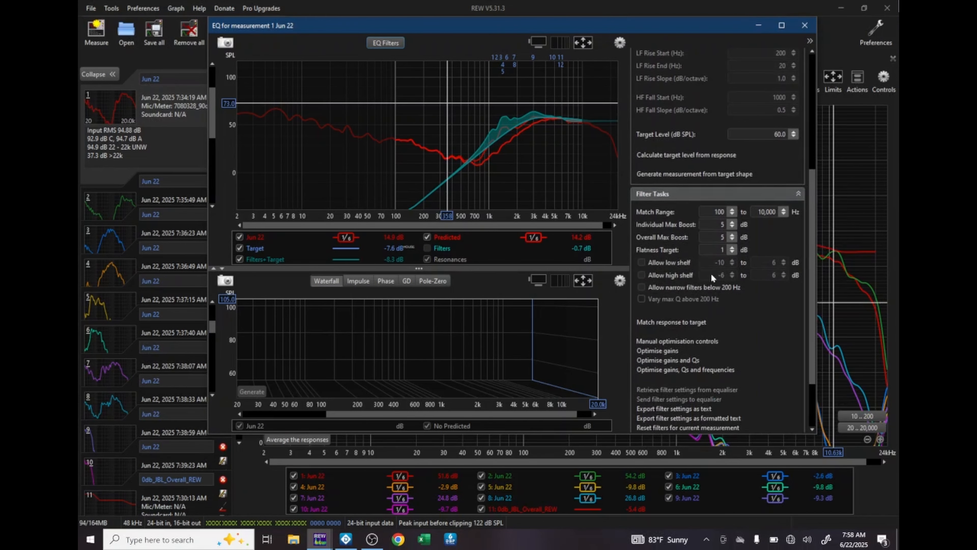
left_click(678, 326)
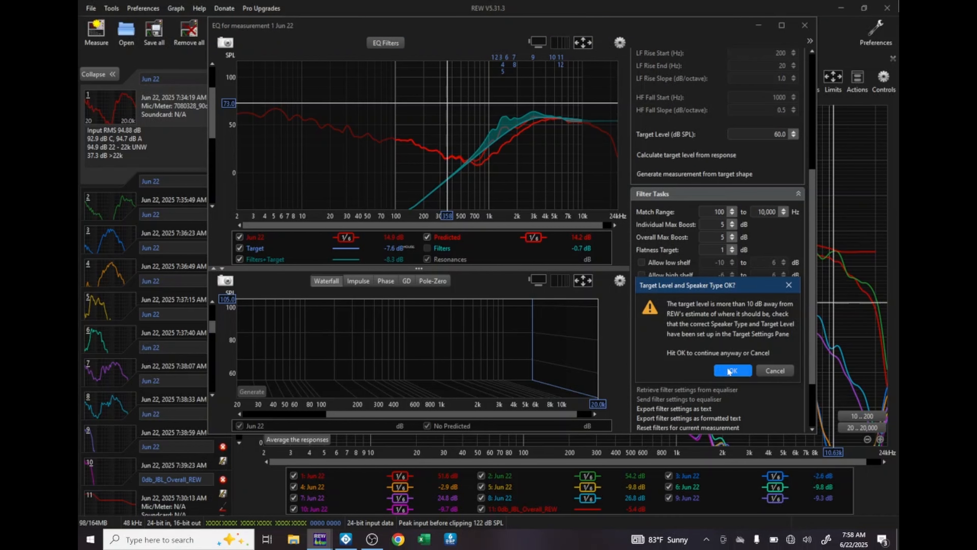
left_click(729, 370)
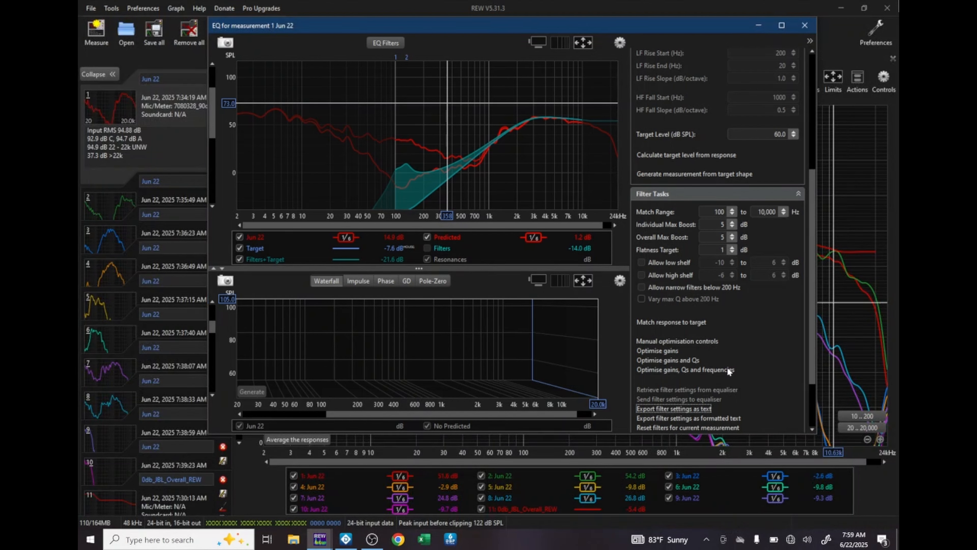
mouse_move(596, 206)
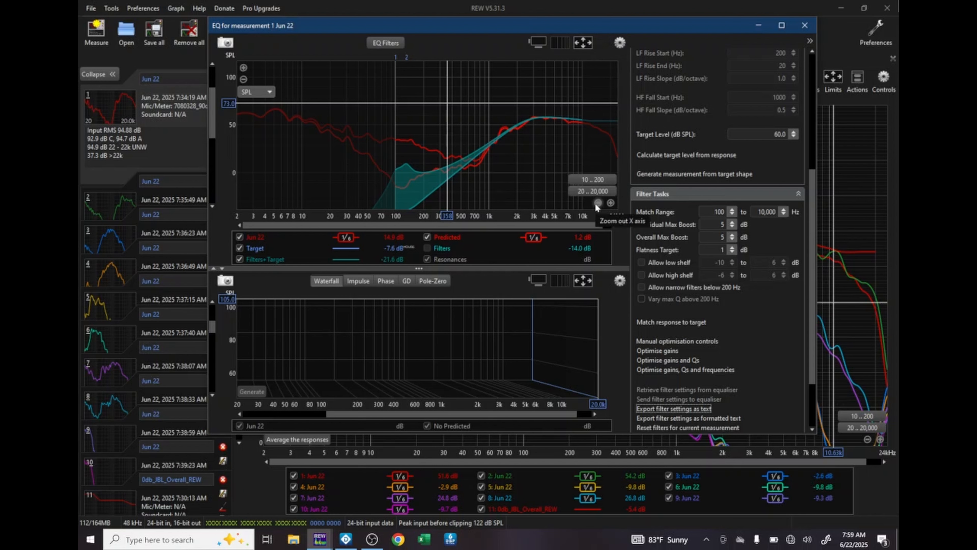
left_click(596, 203)
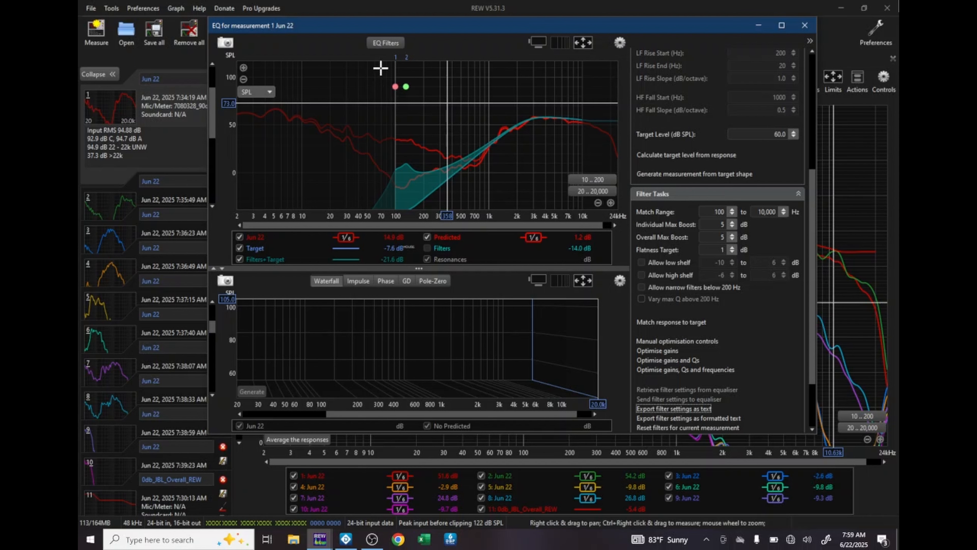
Bring up measurement 1's EQ filters, switch to the DSP PC-Tool and reset the equalizer of Output A, Front L High.
left_click(385, 43)
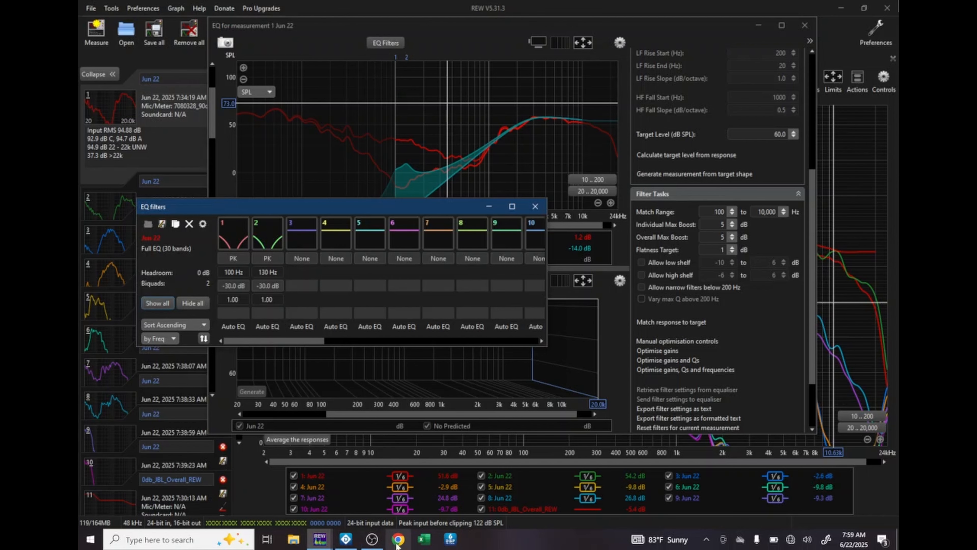
left_click(346, 541)
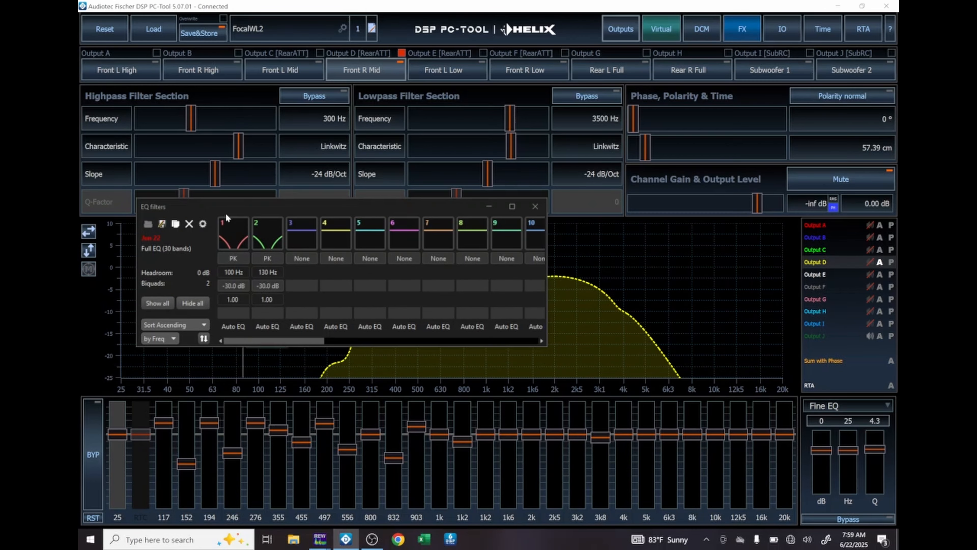
left_click(115, 71)
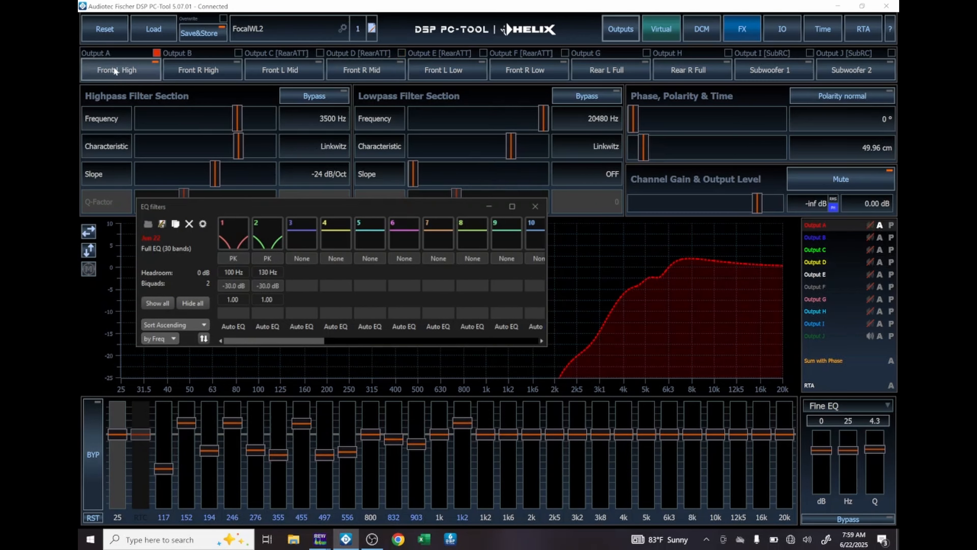
left_click(92, 516)
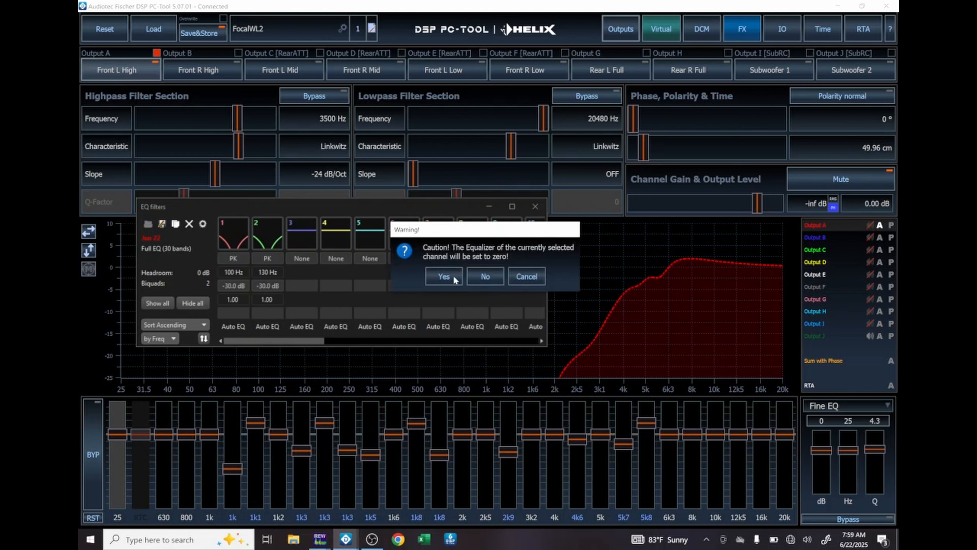
left_click(444, 277)
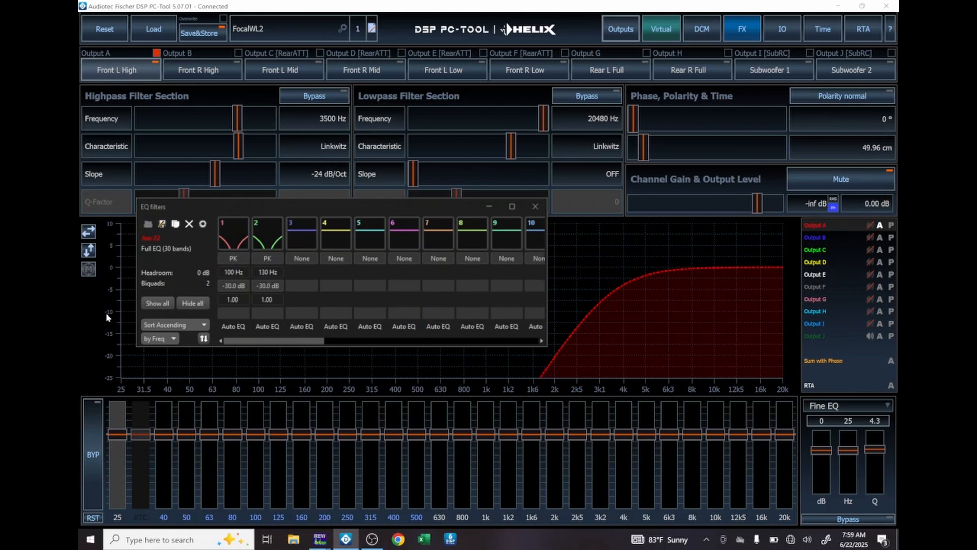
Import measurement 1's EQ filters from REW into Output A, Front L High, and return to REW's main window.
left_click(175, 223)
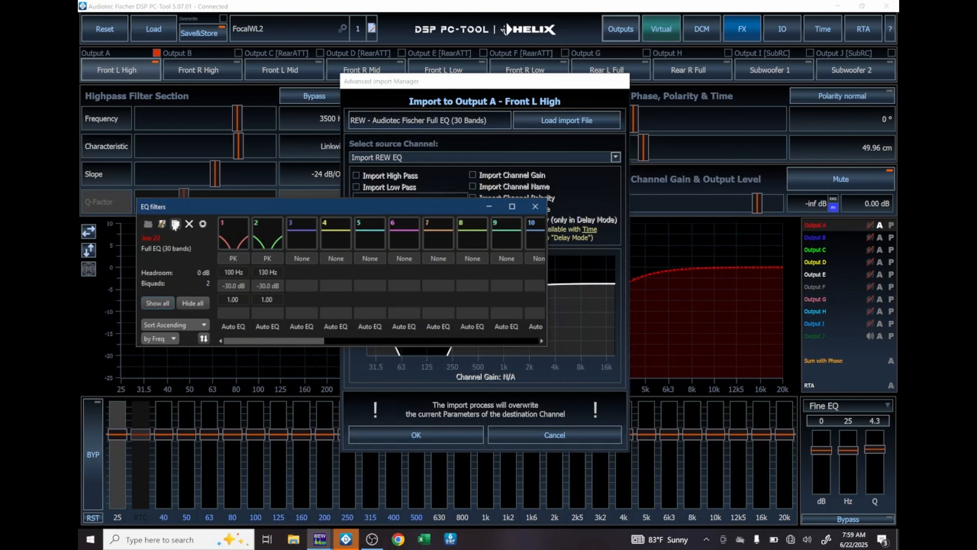
left_click(407, 436)
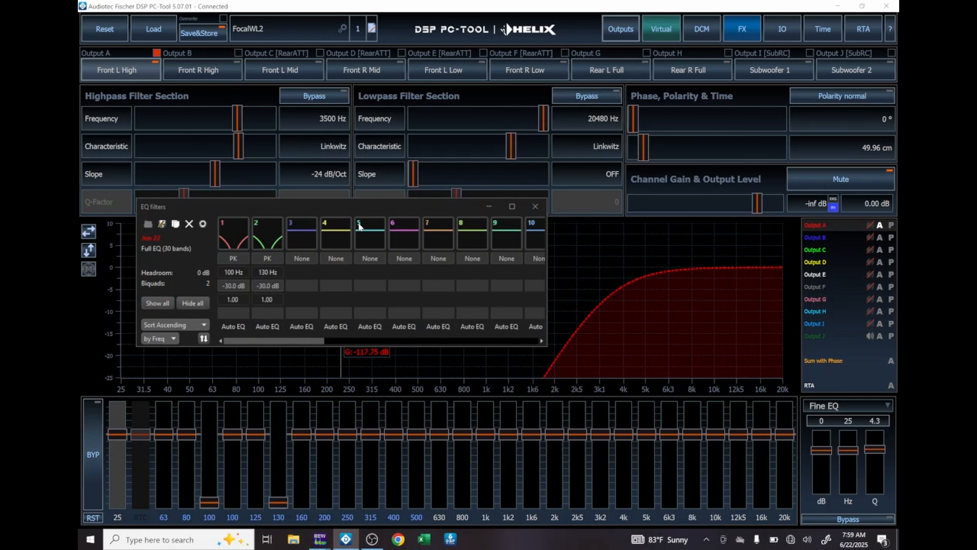
left_click(535, 207)
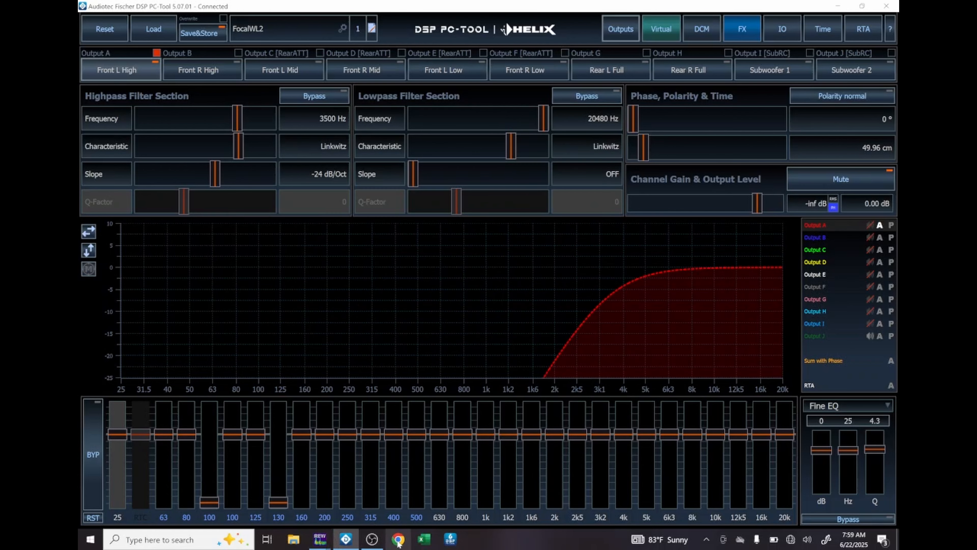
mouse_move(321, 546)
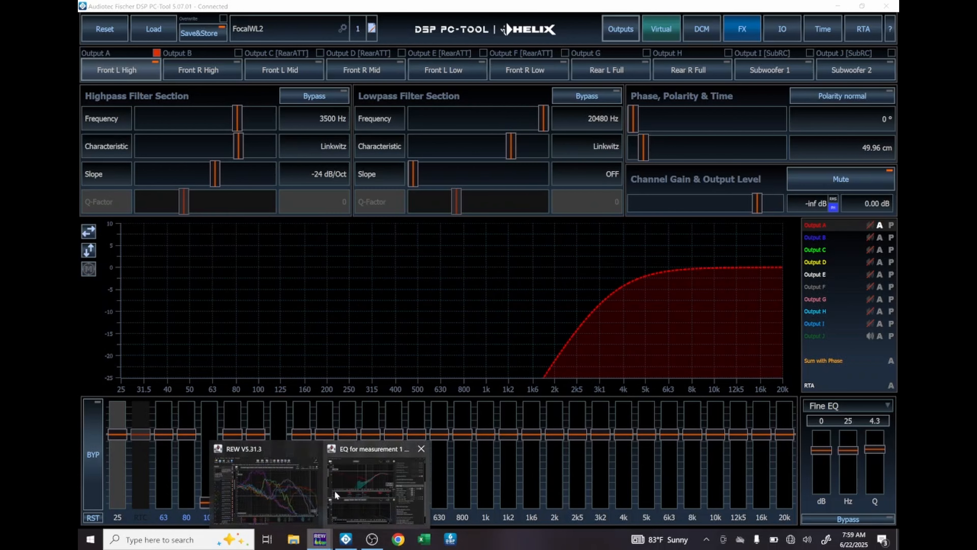
left_click(289, 483)
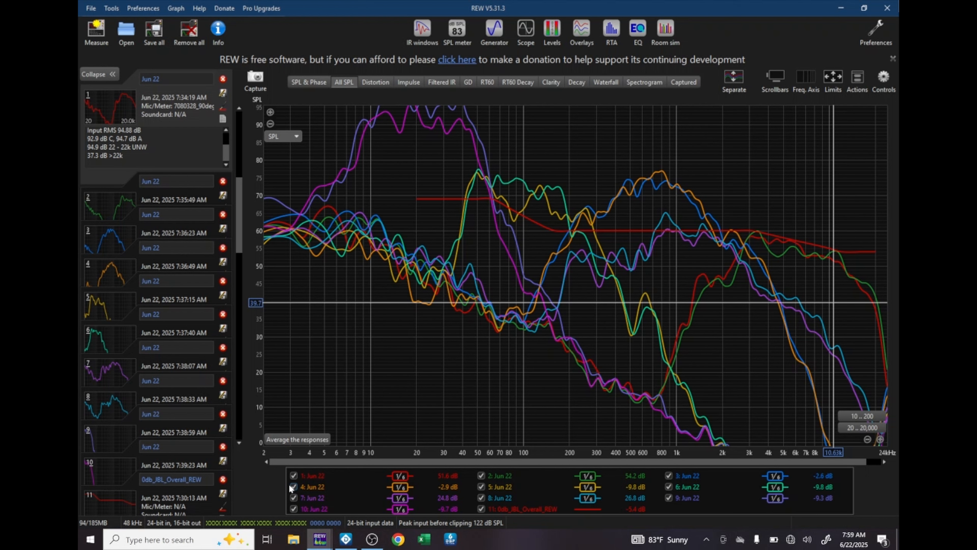
Open the EQ window for measurement 2 and set its target's crossover high-pass cutoff to 2500 Hz.
left_click(107, 205)
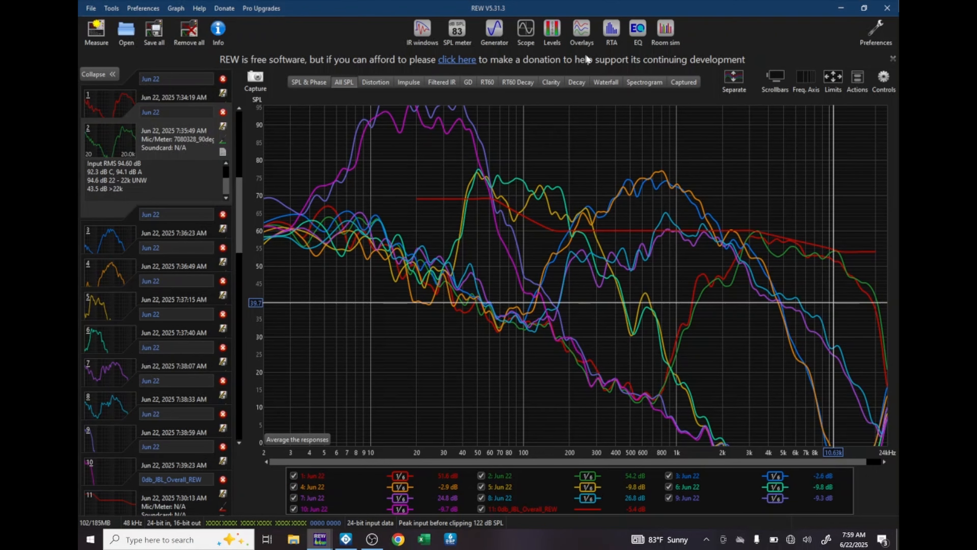
left_click(635, 30)
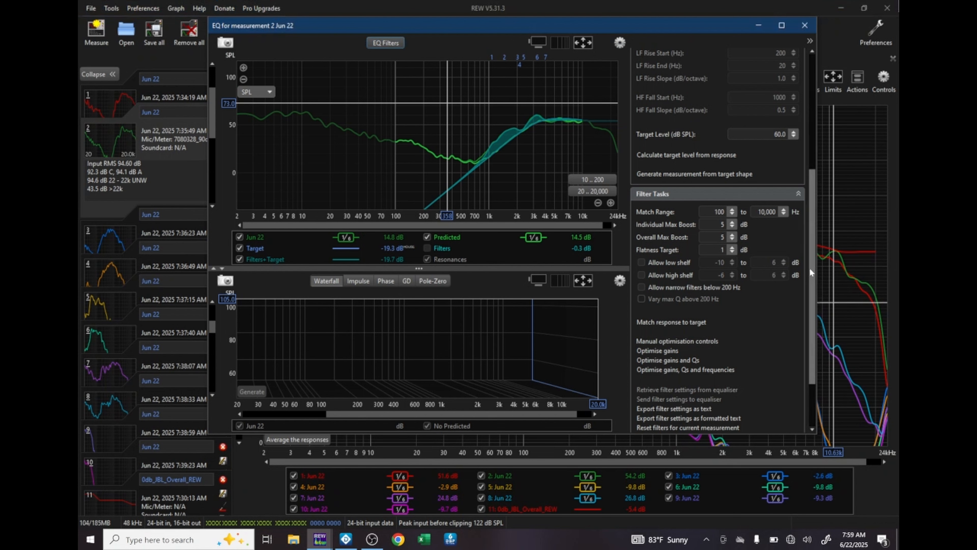
left_click_drag(811, 267, 811, 169)
double_click(775, 110)
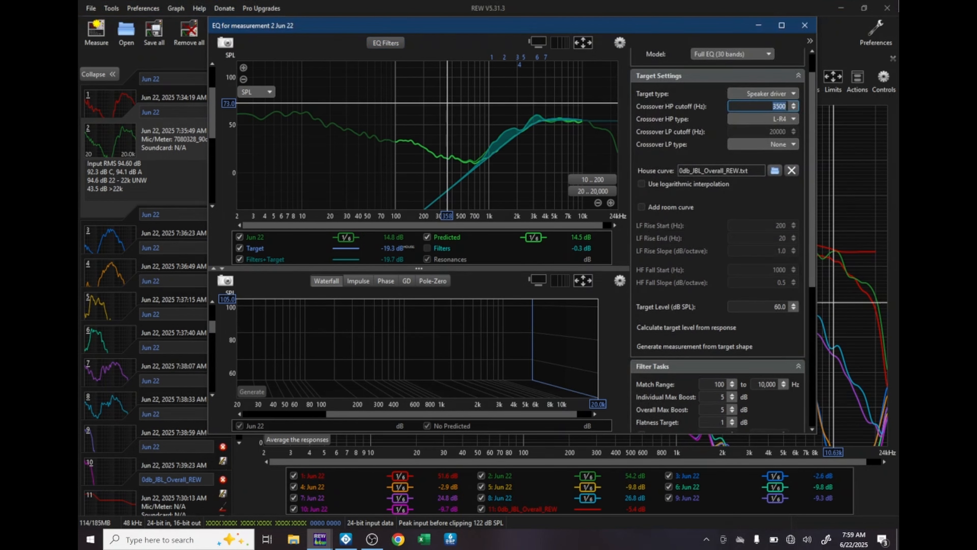
type("2500")
key("Return")
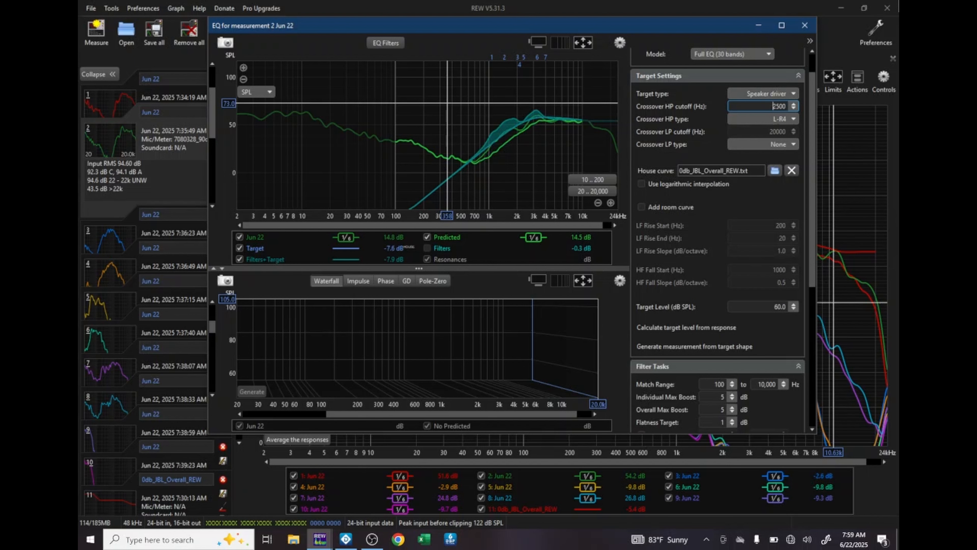
Check measurement 2's existing EQ filters, and match its response to the target, continuing despite the target level warning.
left_click(387, 45)
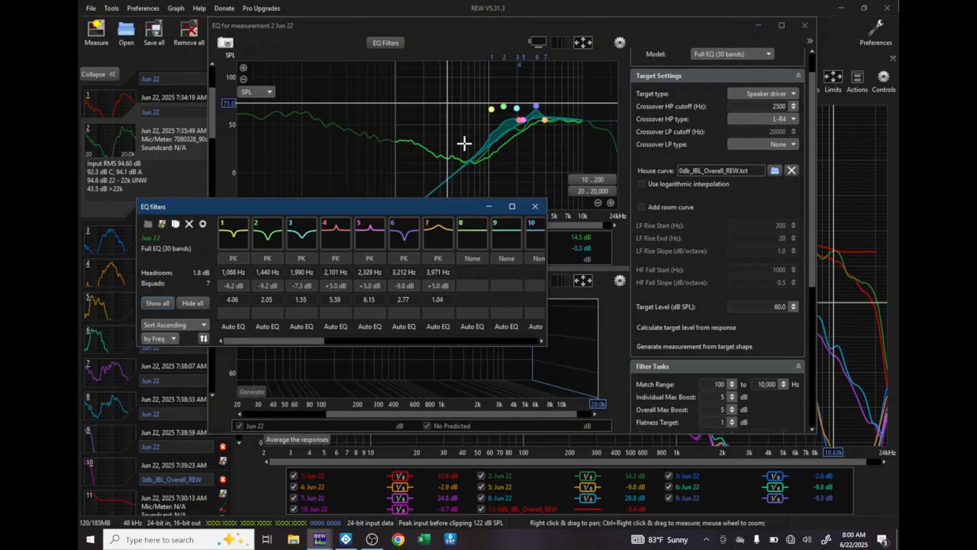
left_click(535, 206)
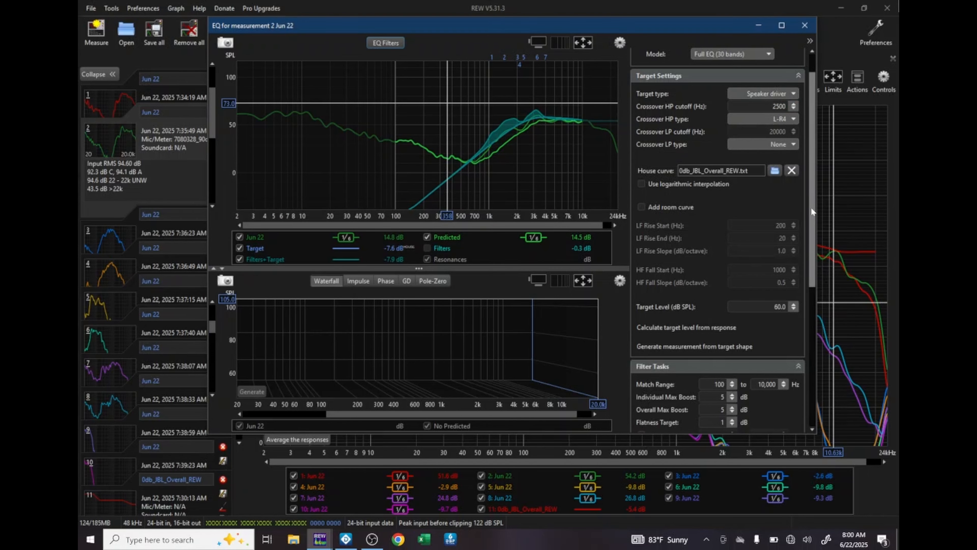
left_click_drag(810, 207, 816, 283)
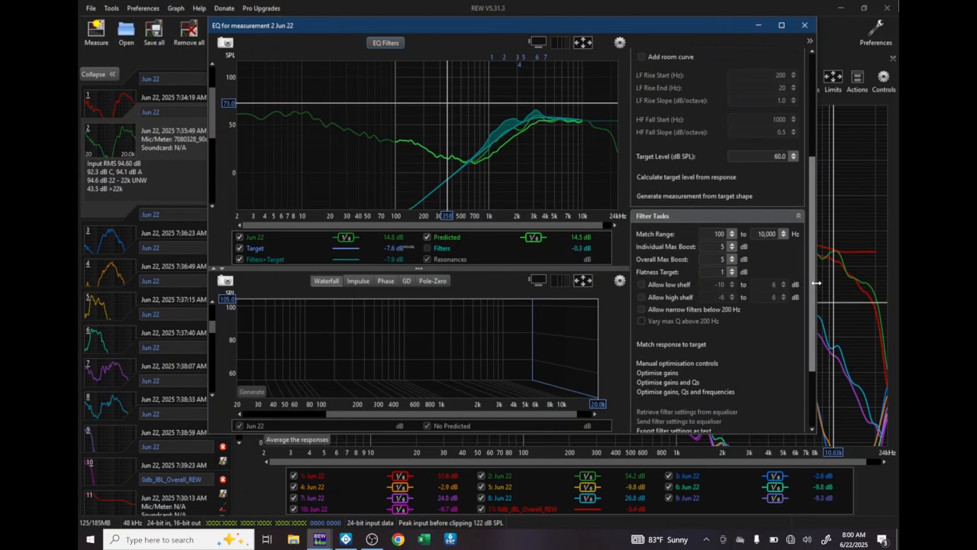
left_click(685, 343)
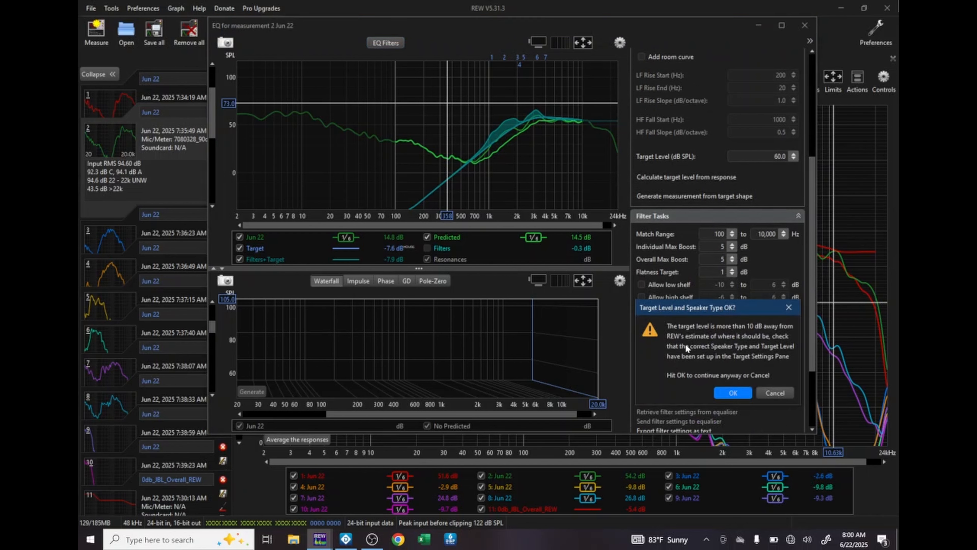
left_click(727, 392)
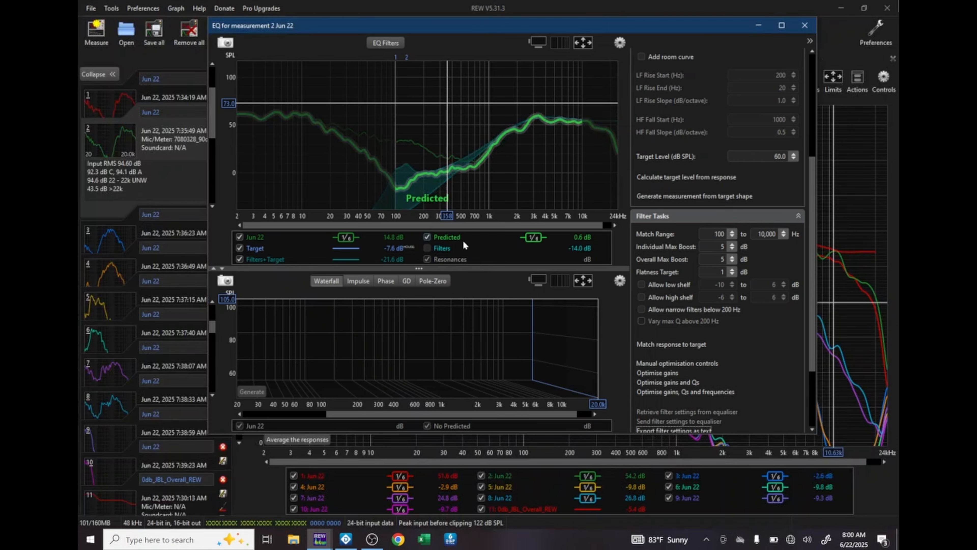
Bring up measurement 2's EQ filters, switch to the DSP PC-Tool and reset the equalizer of Output B, Front R High.
left_click(387, 43)
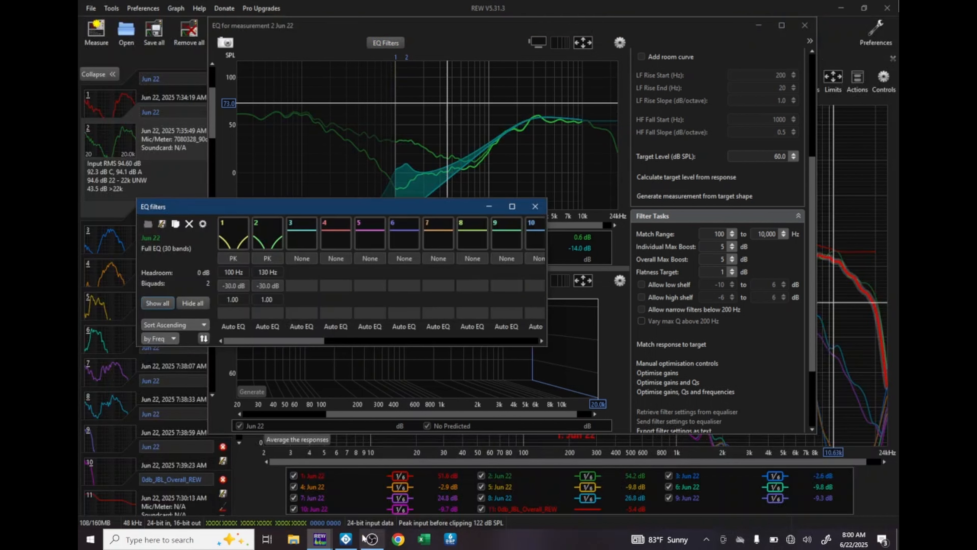
left_click(346, 539)
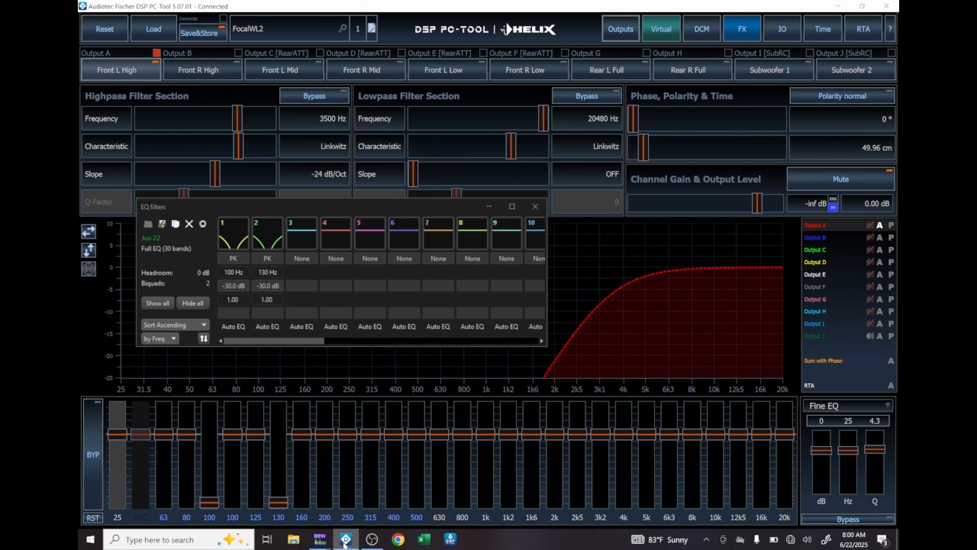
left_click(208, 65)
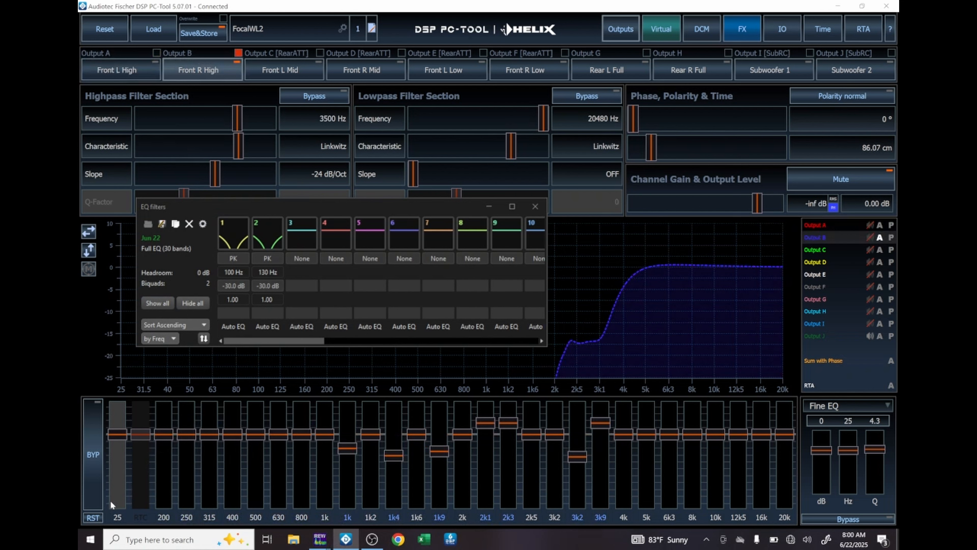
left_click(93, 517)
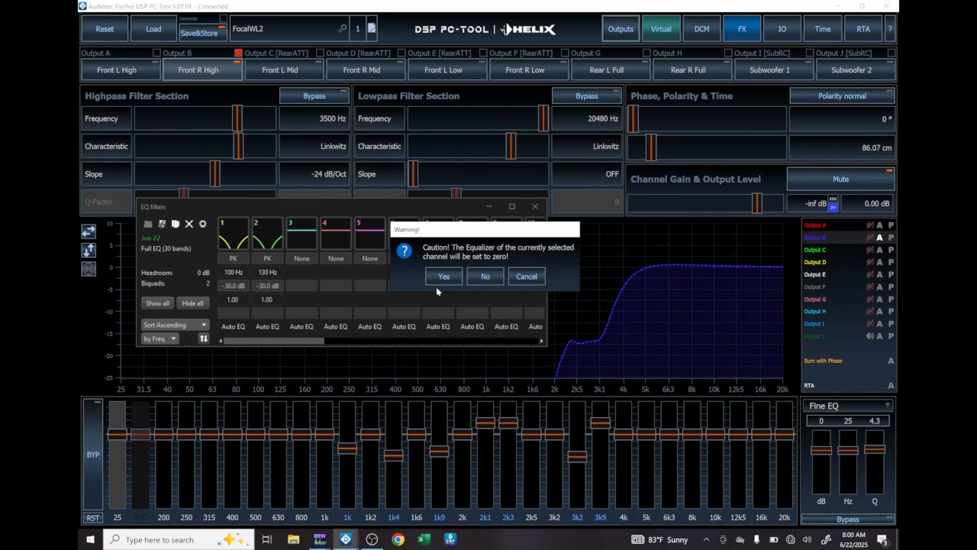
left_click(442, 277)
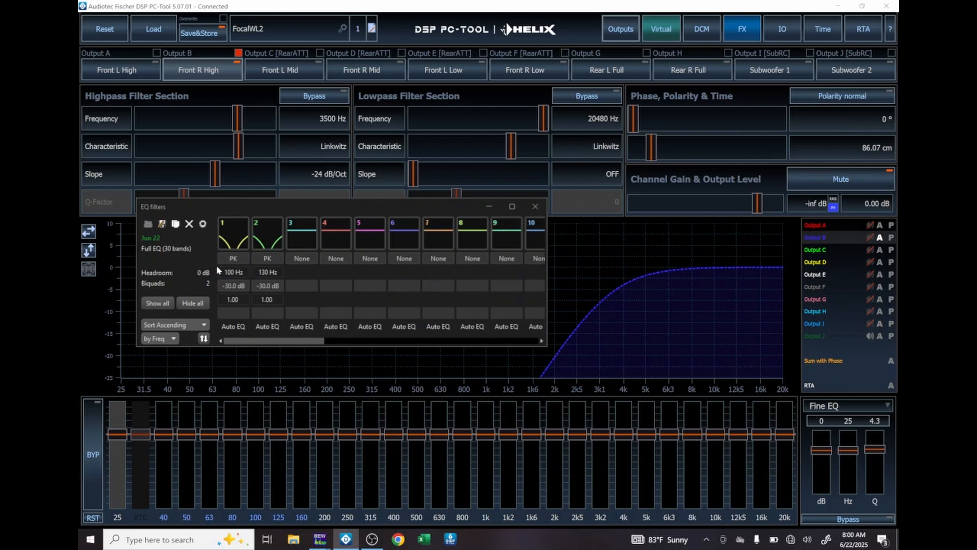
Import measurement 2's EQ filters from REW into Output B, Front R High, and return to REW's main window.
left_click(174, 225)
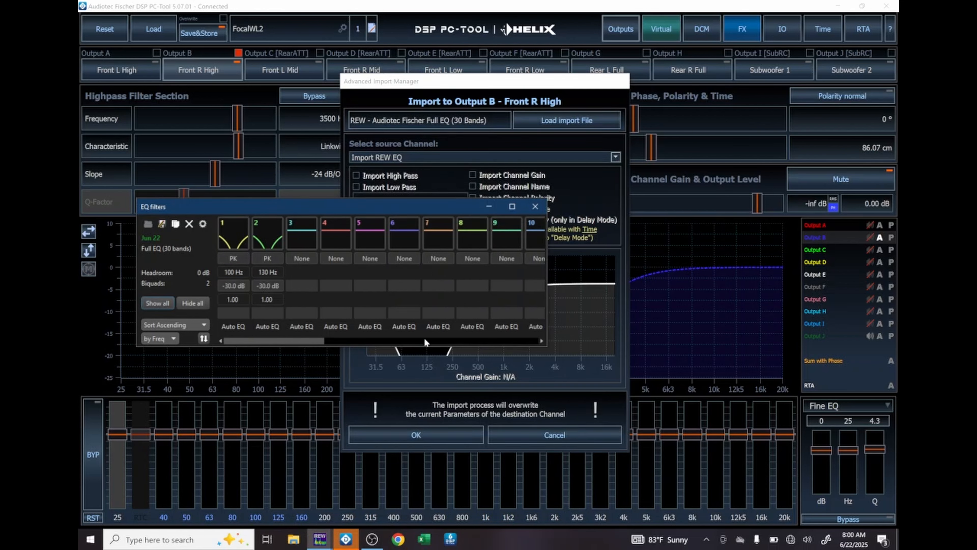
left_click(417, 434)
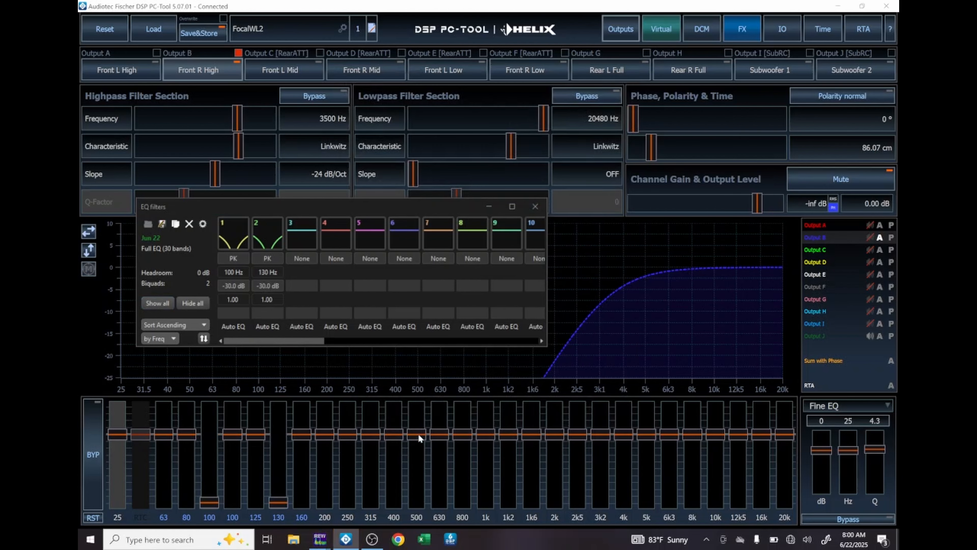
left_click(536, 205)
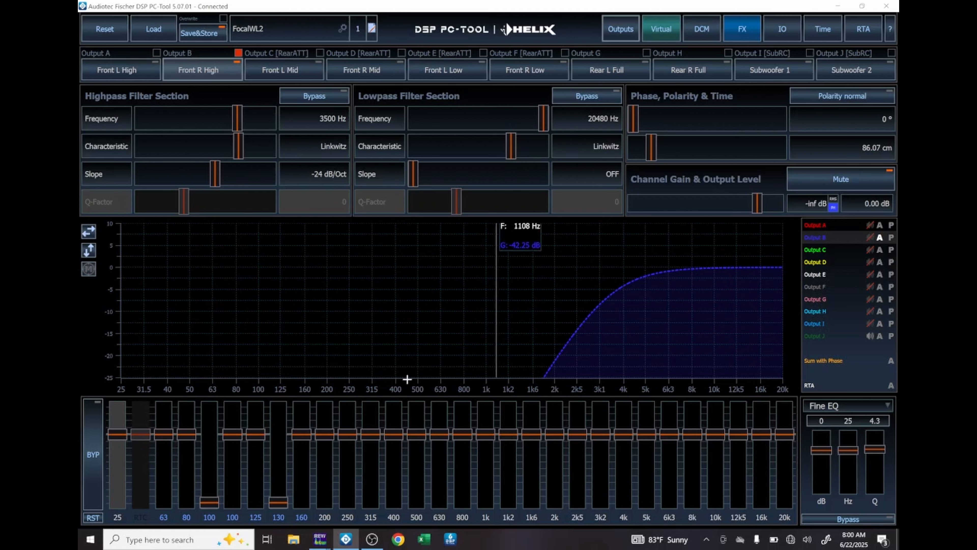
mouse_move(323, 539)
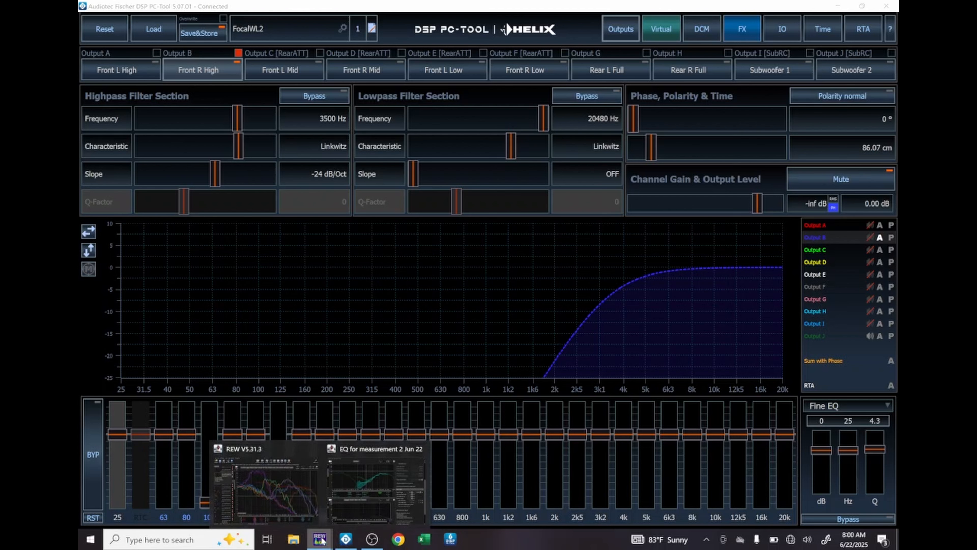
left_click(294, 485)
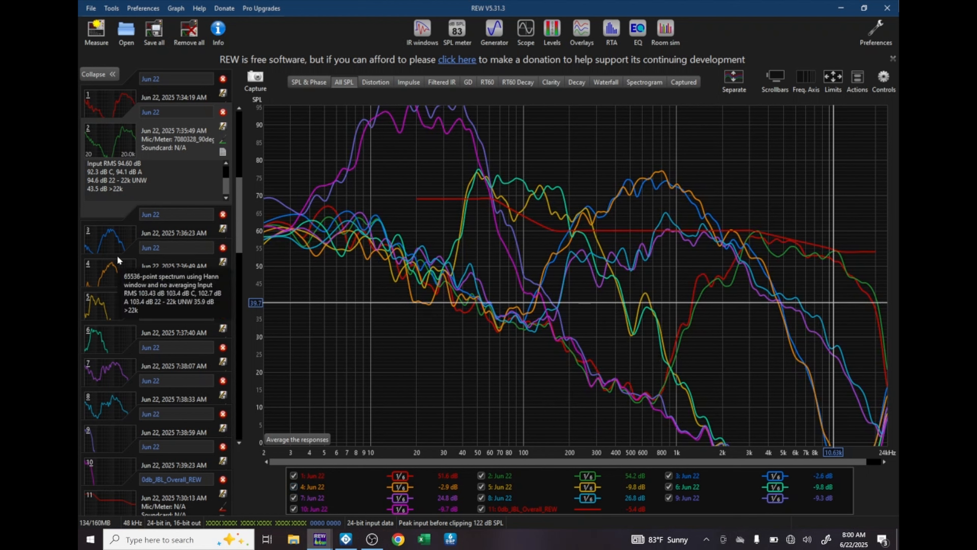
Rename measurements 1 to 4 as LT, RT, LM and RM.
left_click(160, 79)
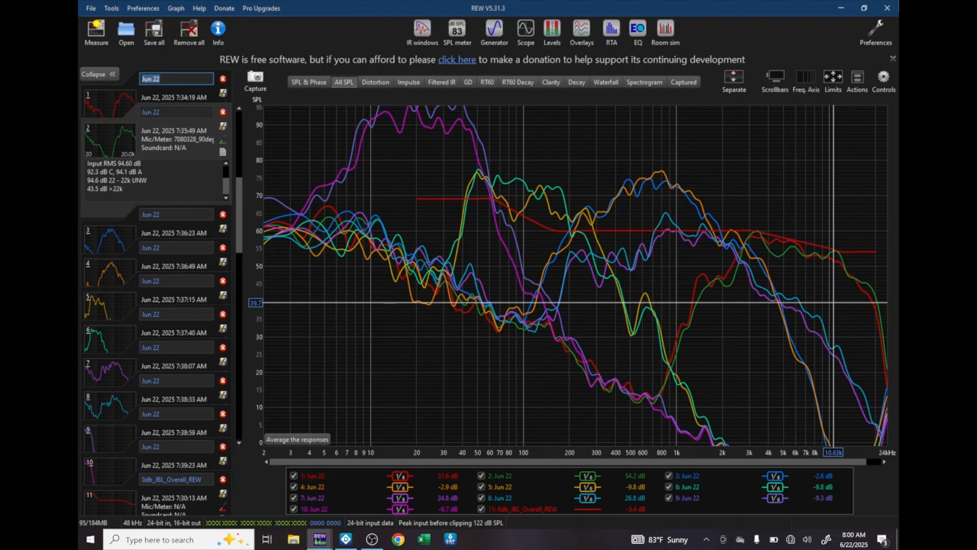
type("LT")
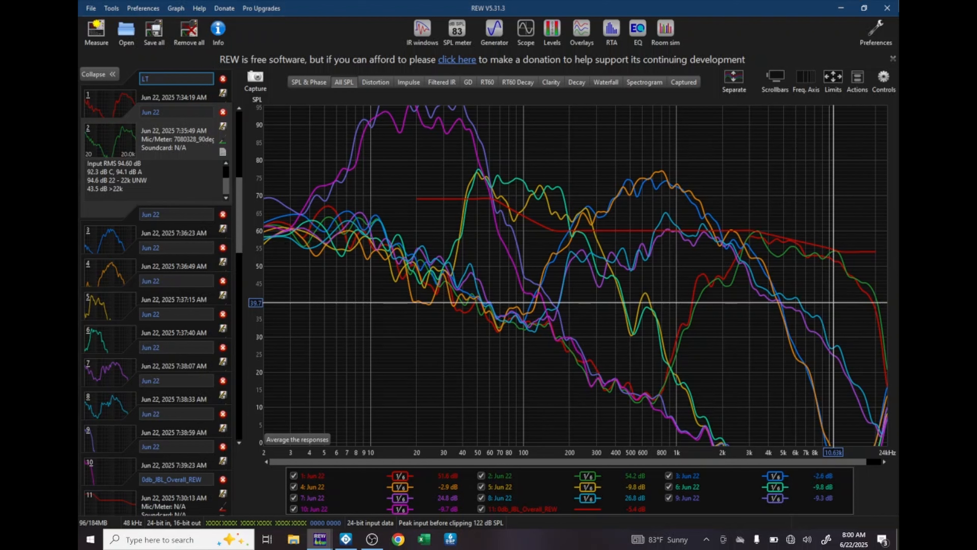
key("Tab")
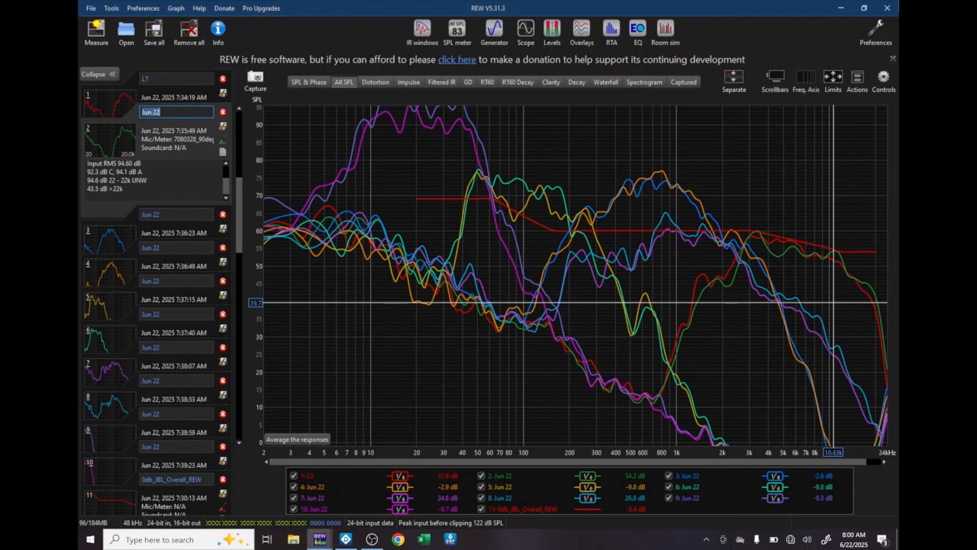
type("RT")
key("Tab")
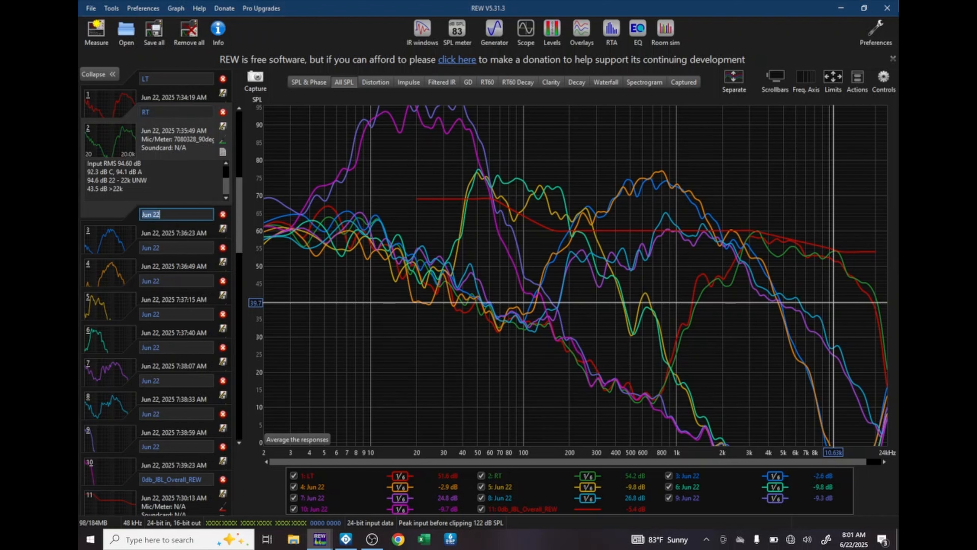
type("LM")
key("Tab")
type("RM")
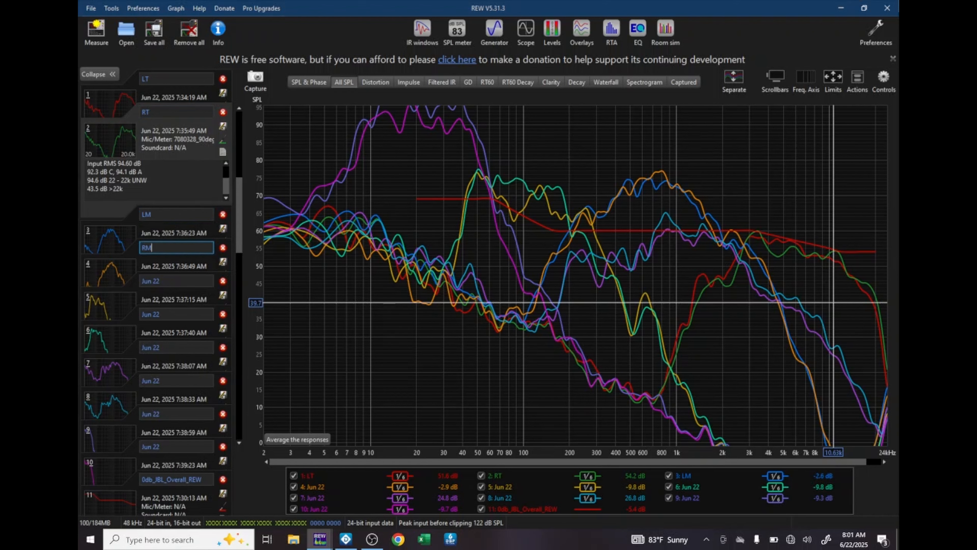
key("Tab")
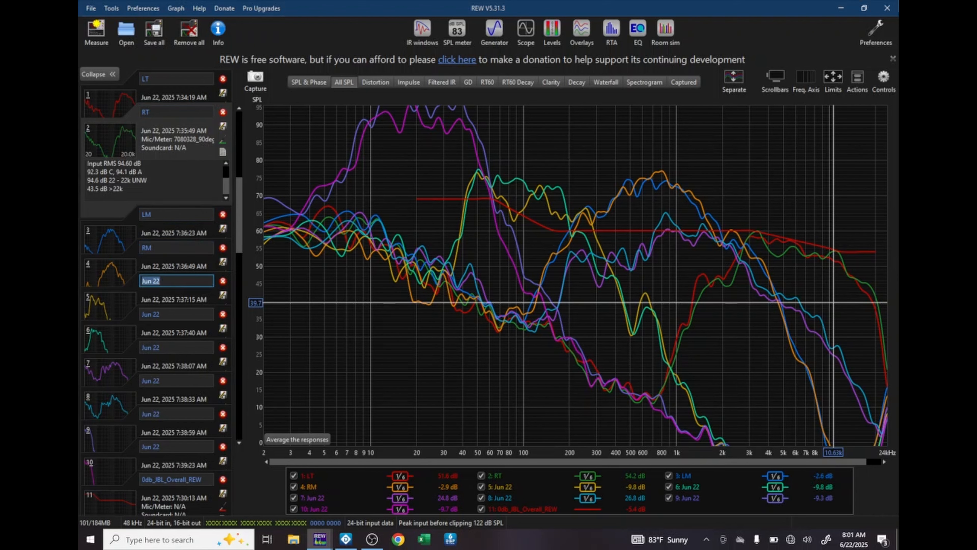
Rename measurements 5 to 8 as LW, RW, LR and RR.
type("L")
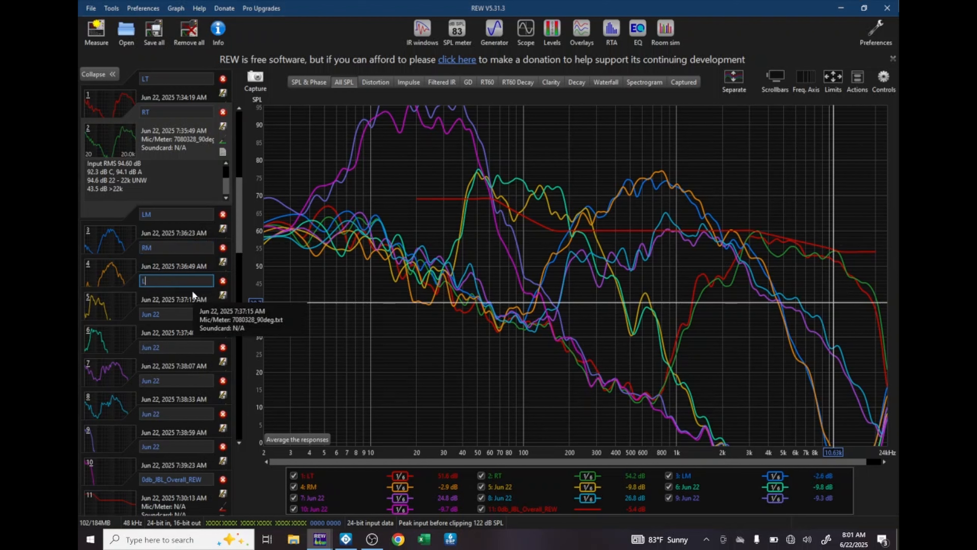
type("W")
key("Tab")
type("RW")
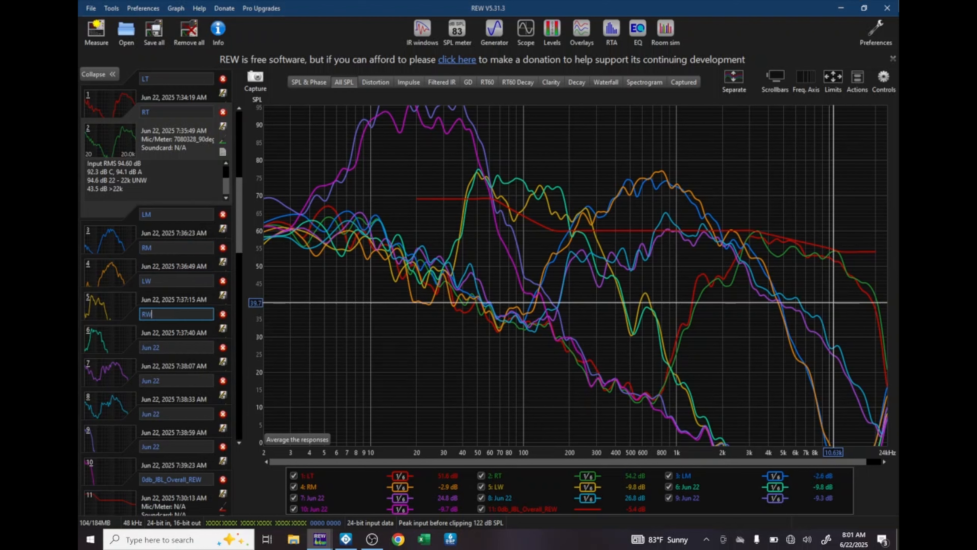
key("Tab")
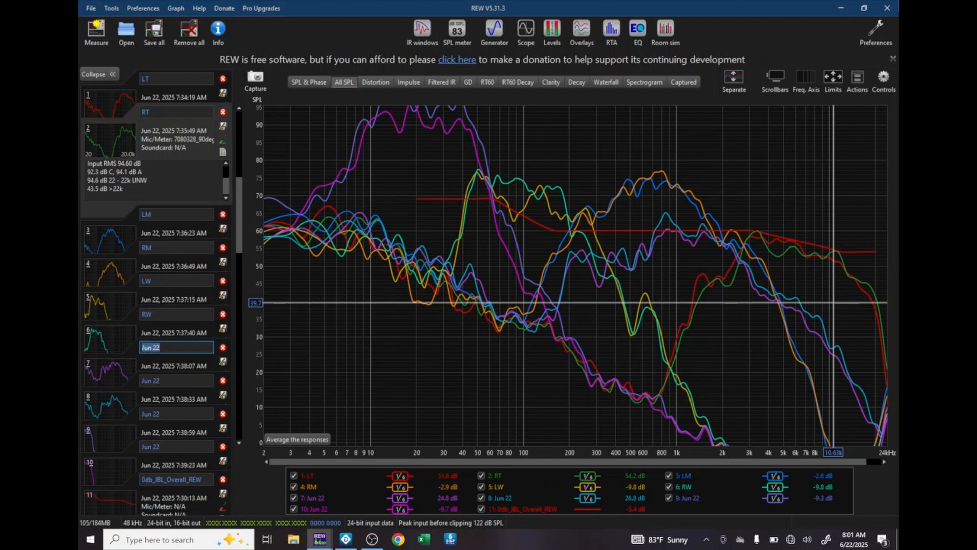
type("LR")
key("Tab")
type("RR")
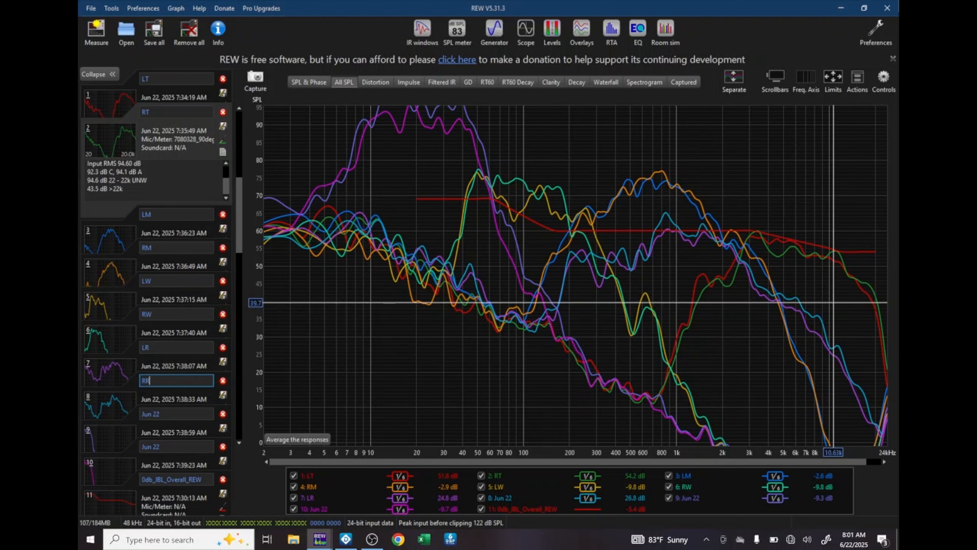
key("Tab")
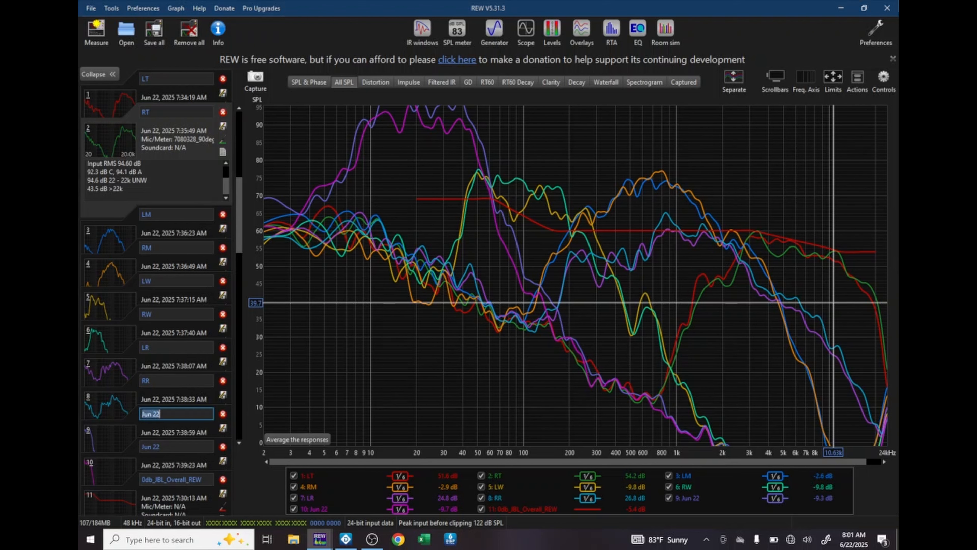
Rename measurements 9 and 10 as LS and RS.
type("LS")
key("Tab")
type("R")
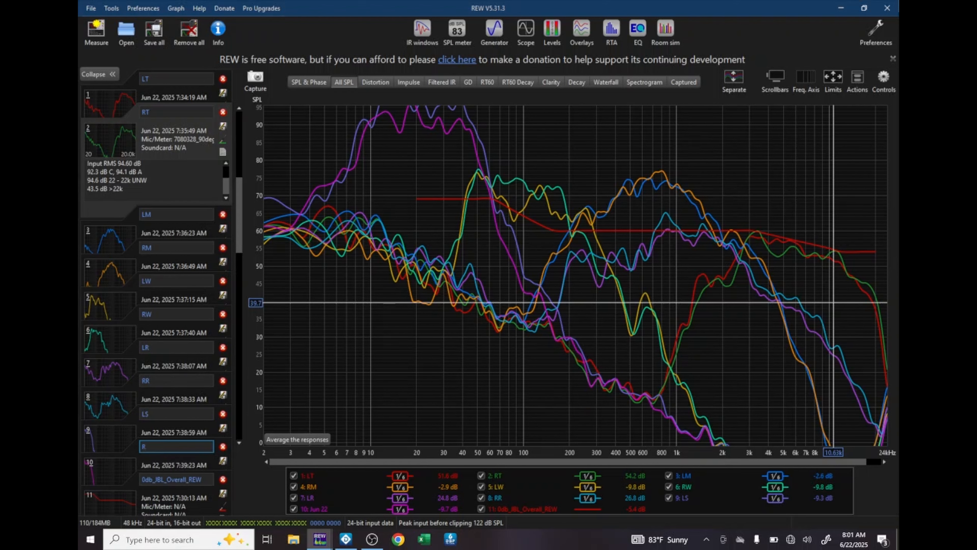
type("S")
Open the EQ for measurement 5, LW, and set its equaliser to Audiotec Fischer Full EQ (30 bands).
left_click(116, 315)
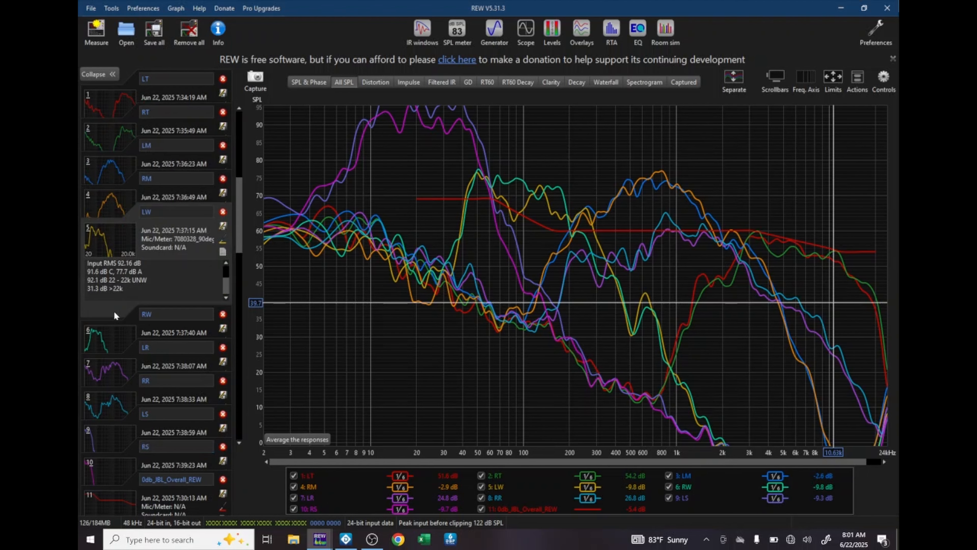
left_click(638, 30)
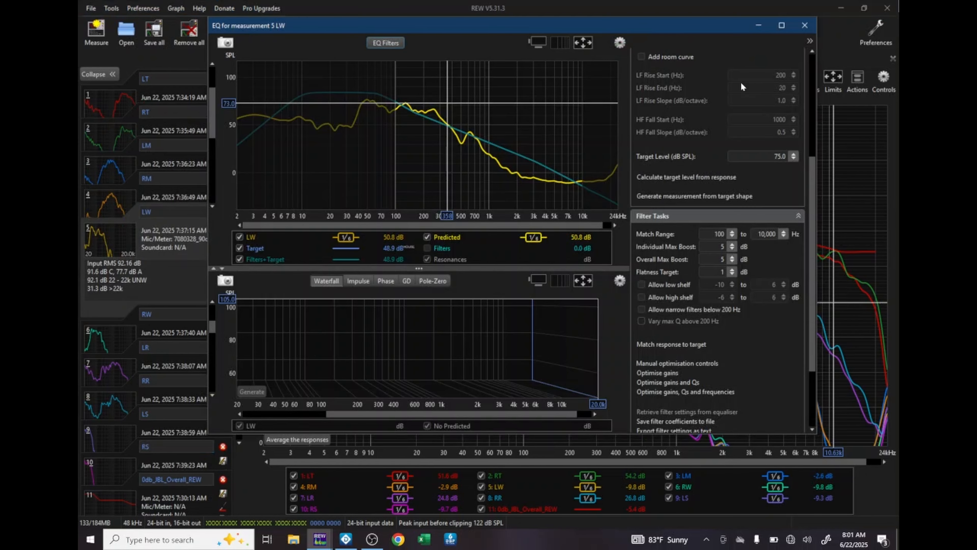
left_click_drag(810, 247, 808, 106)
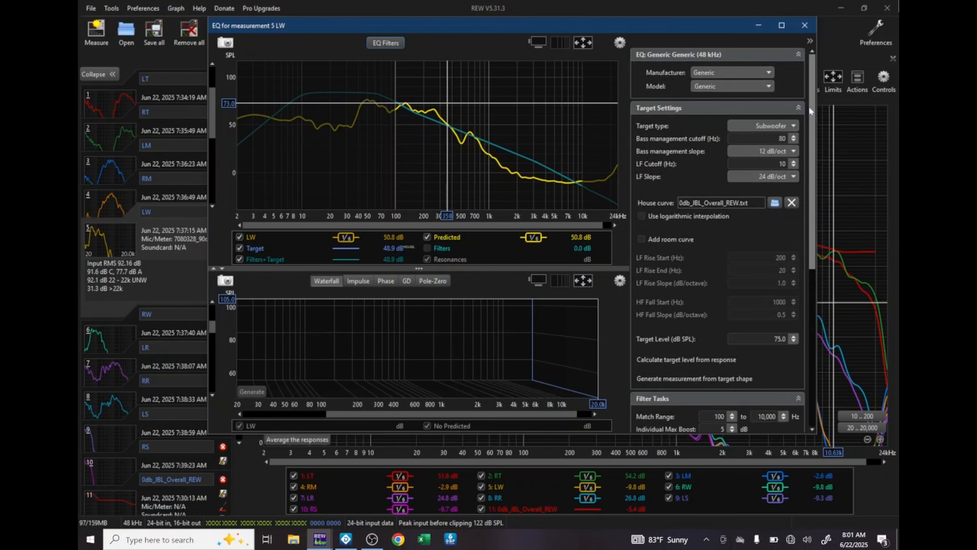
left_click(746, 72)
left_click(732, 116)
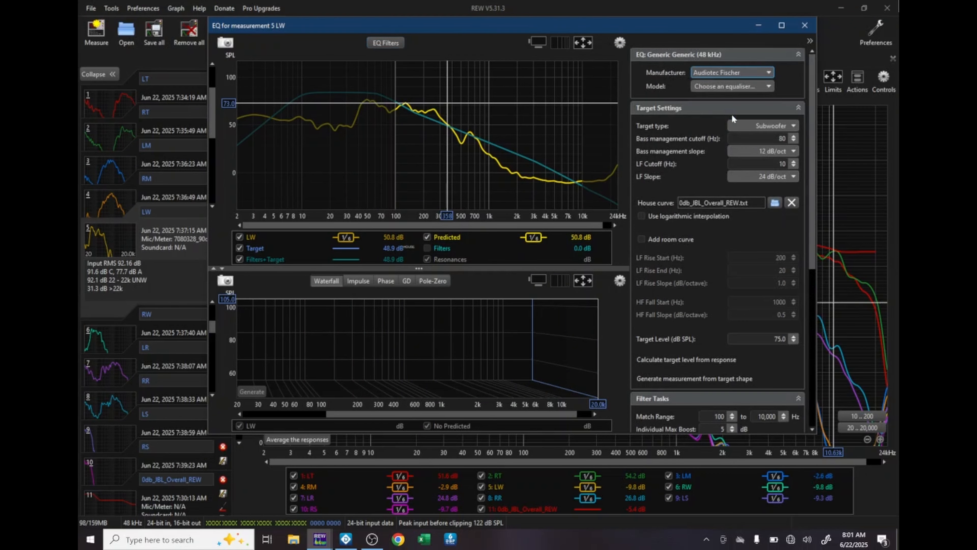
left_click(730, 87)
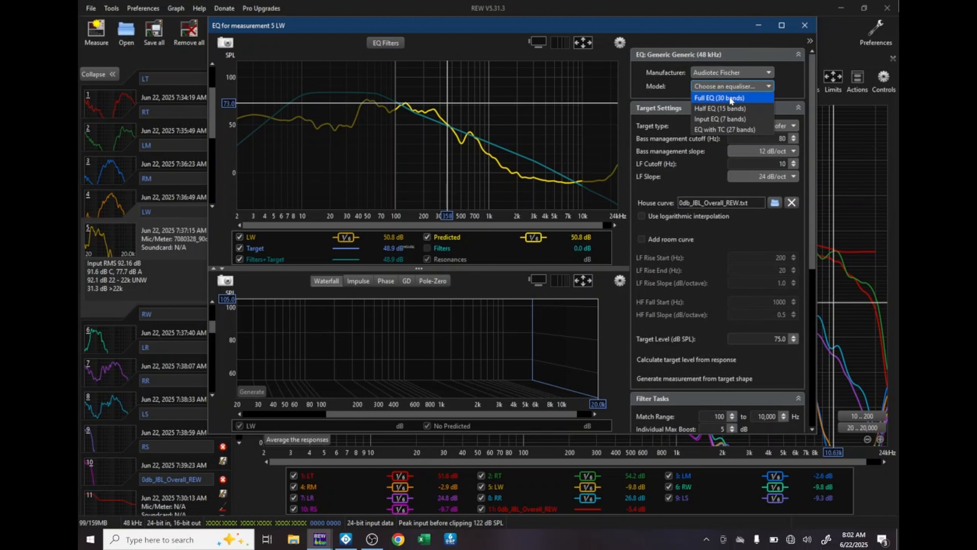
left_click(730, 98)
Set LW's target type to Speaker driver with a 60 Hz high-pass cutoff and a 300 Hz low-pass cutoff.
left_click(761, 125)
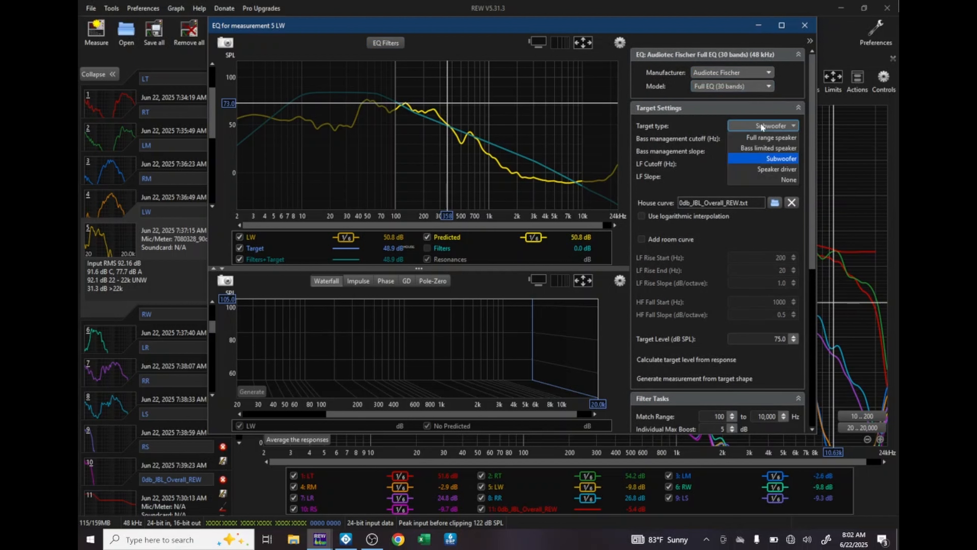
left_click(776, 169)
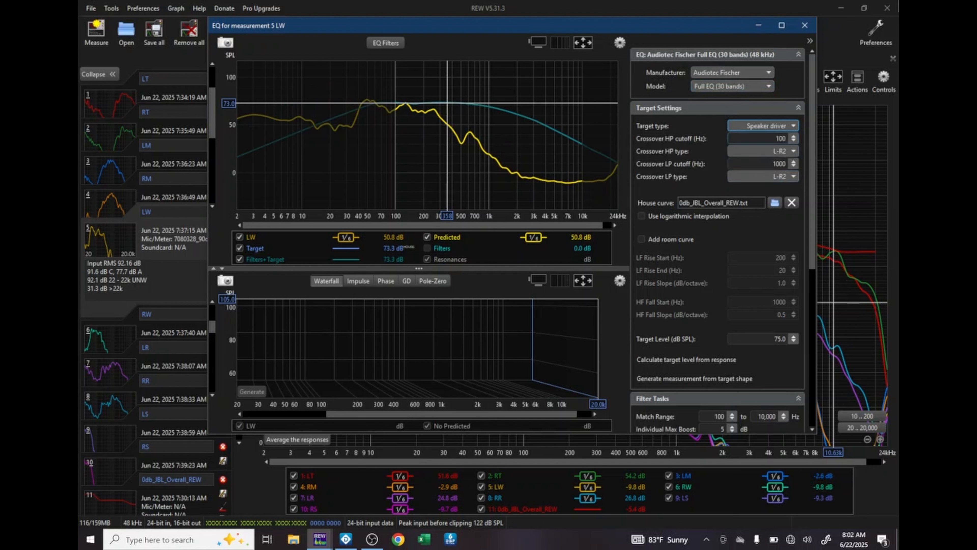
double_click(780, 139)
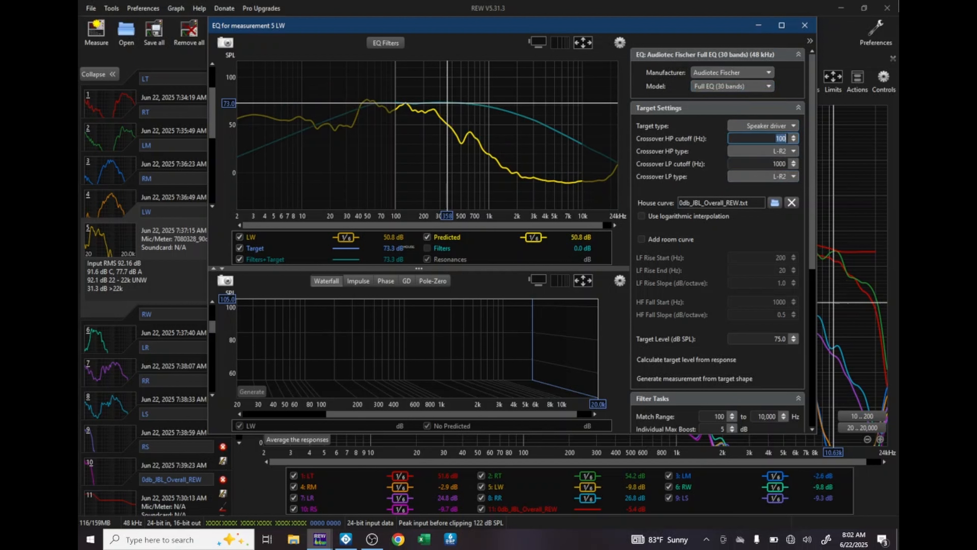
type("50")
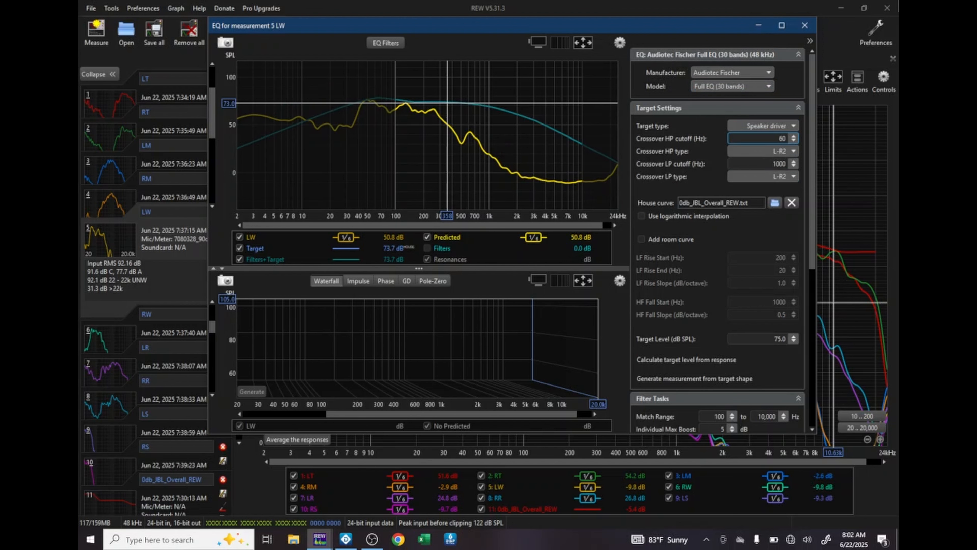
double_click(778, 164)
type("3")
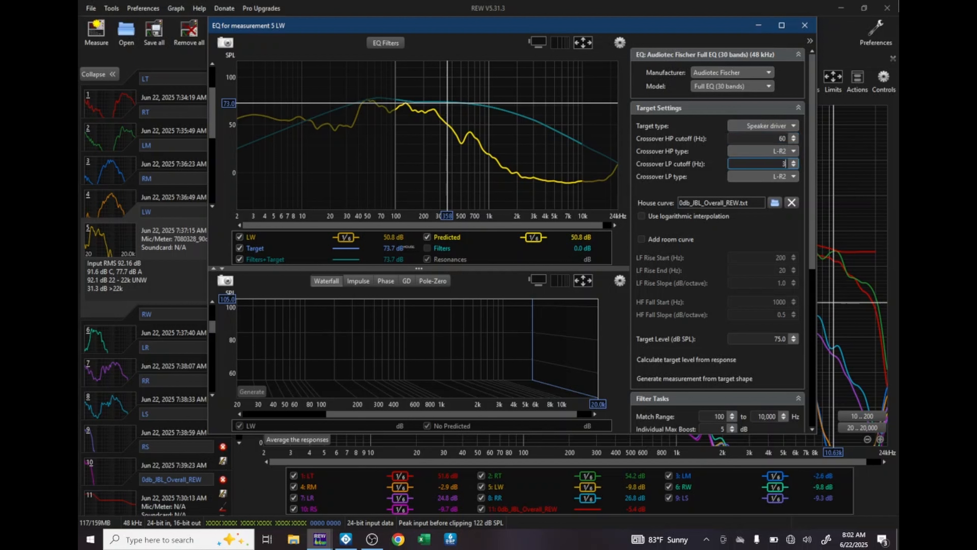
type("00")
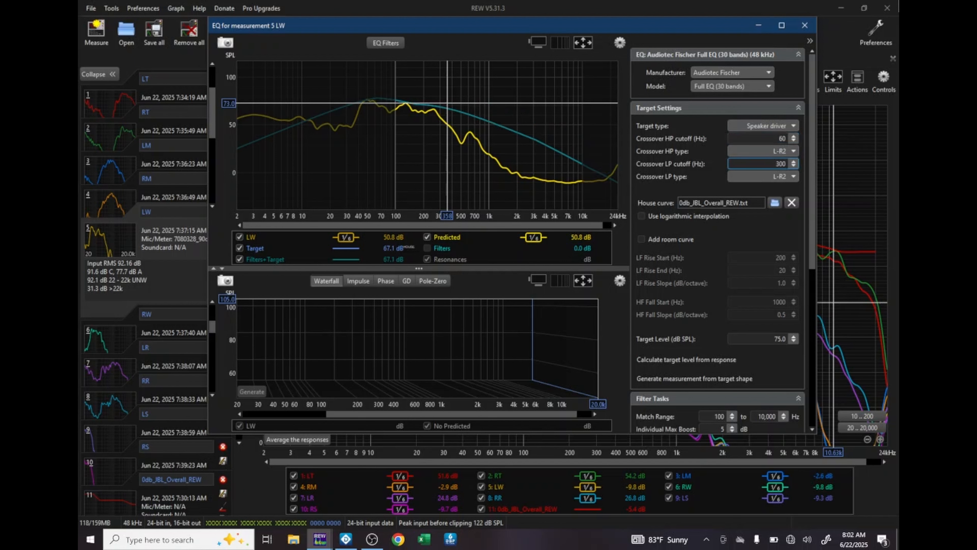
Set both the high-pass and low-pass crossover types of LW's target to L-R4.
left_click(782, 153)
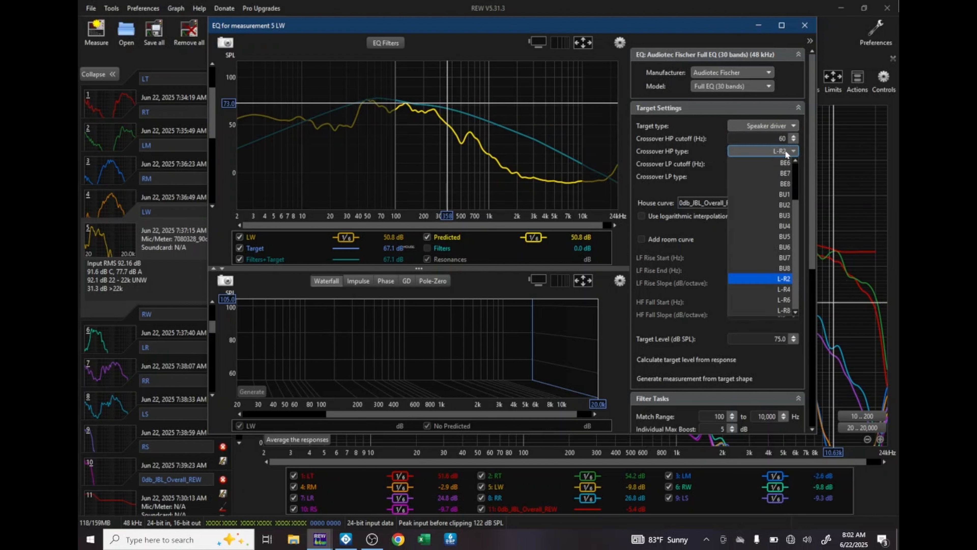
left_click(787, 289)
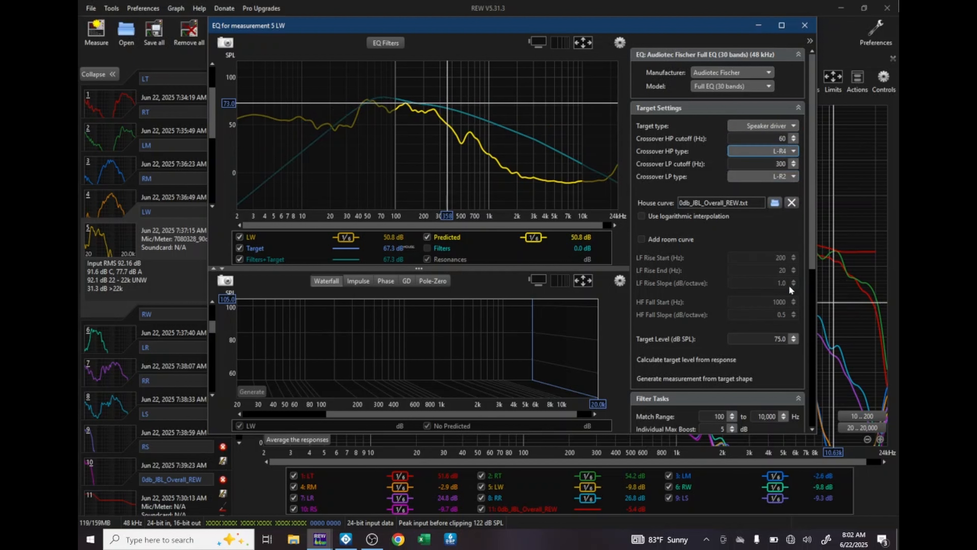
left_click(791, 175)
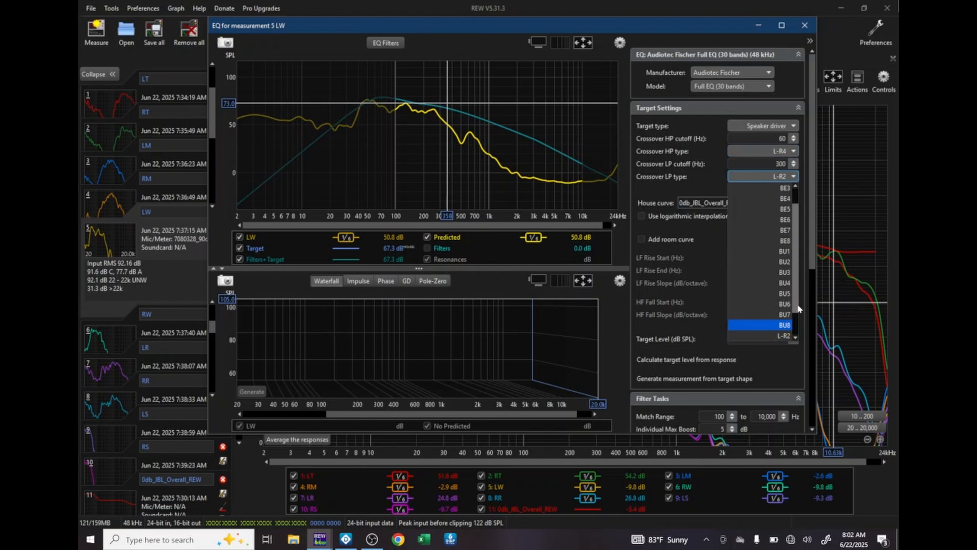
scroll(796, 302, "down", 2)
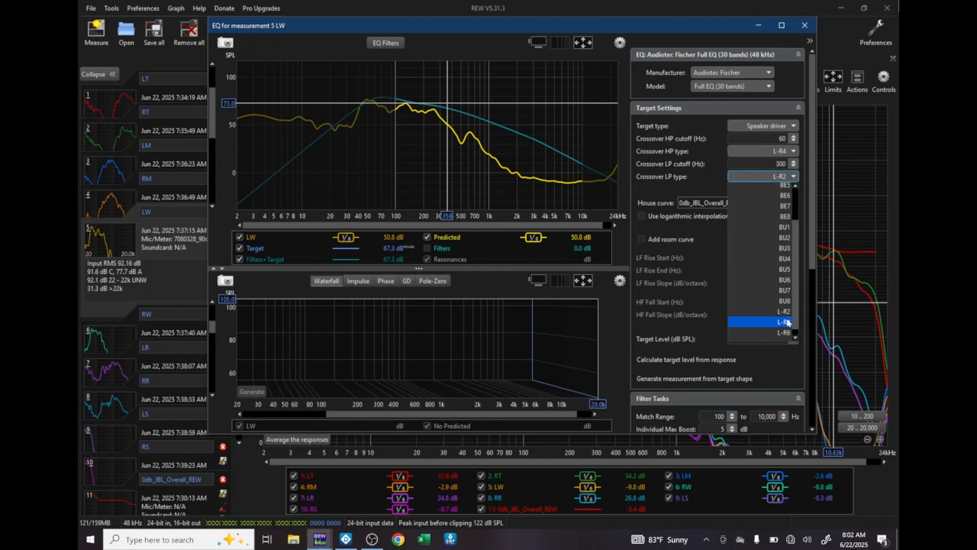
left_click(787, 322)
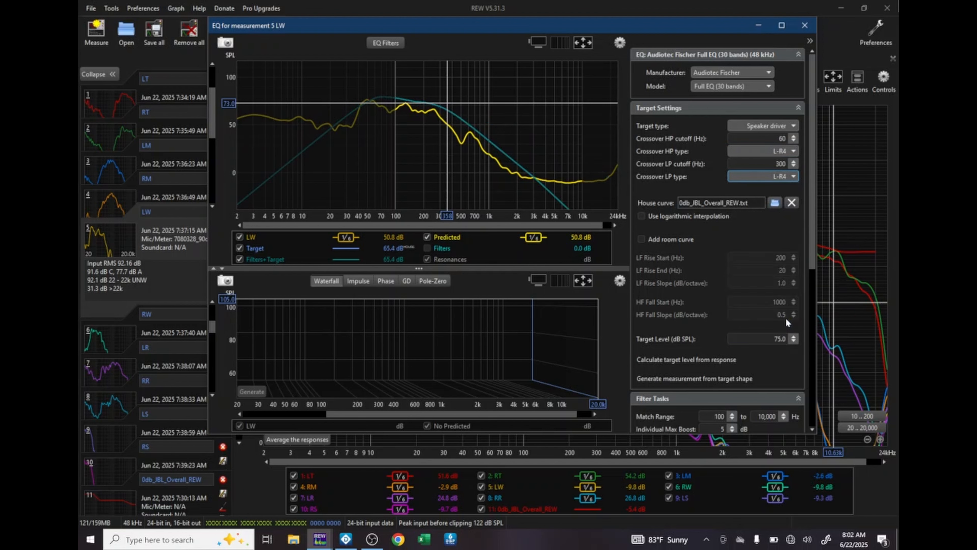
Try a target level of 60 dB SPL for LW and raise it to 62 dB SPL.
left_click(779, 339)
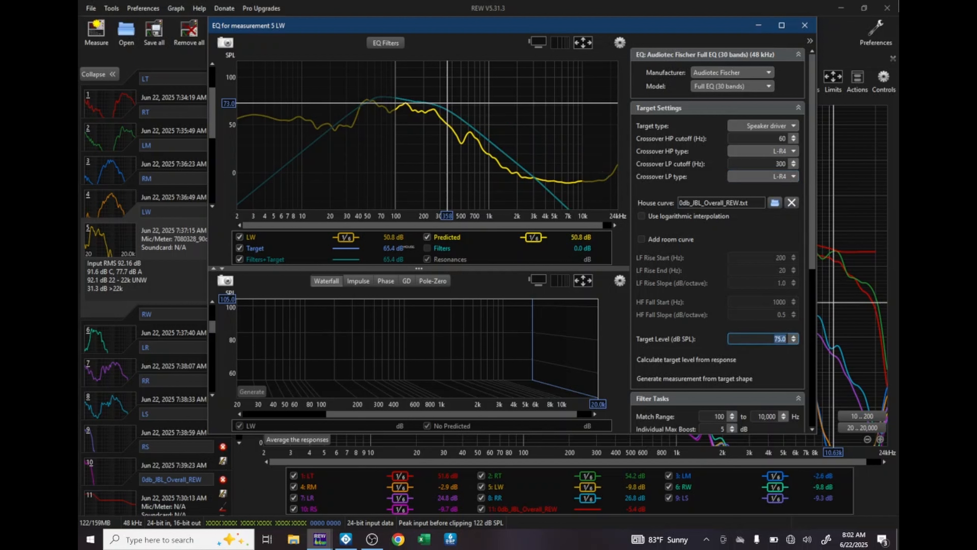
type("60")
key("Return")
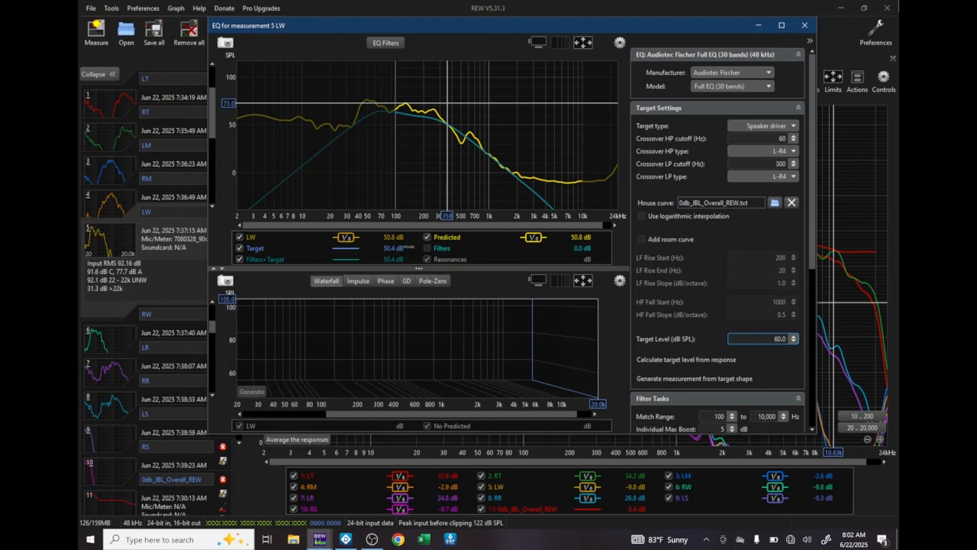
left_click_drag(772, 340, 813, 341)
type("62")
key("Return")
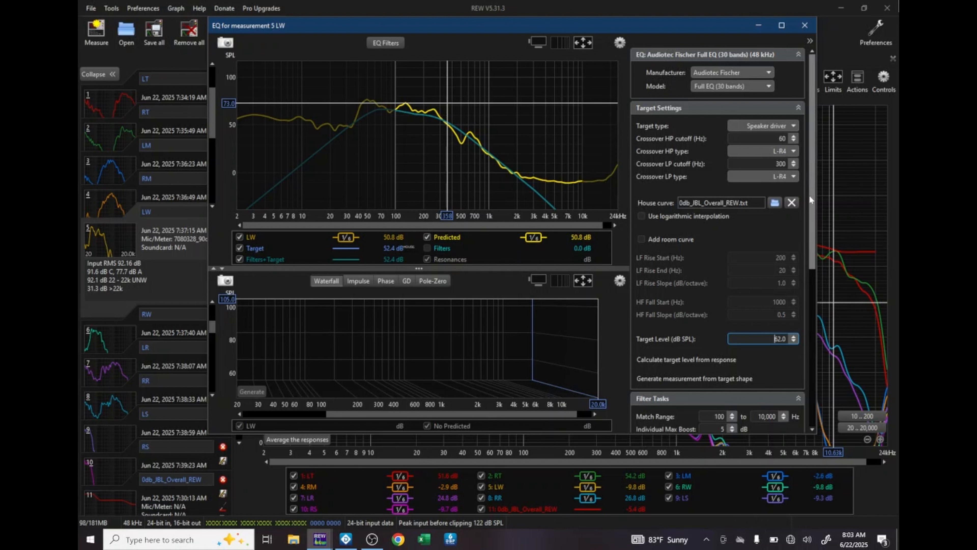
Set the match range to 20 to 1,000 Hz and match LW's response to the target.
scroll(809, 195, "down", 1)
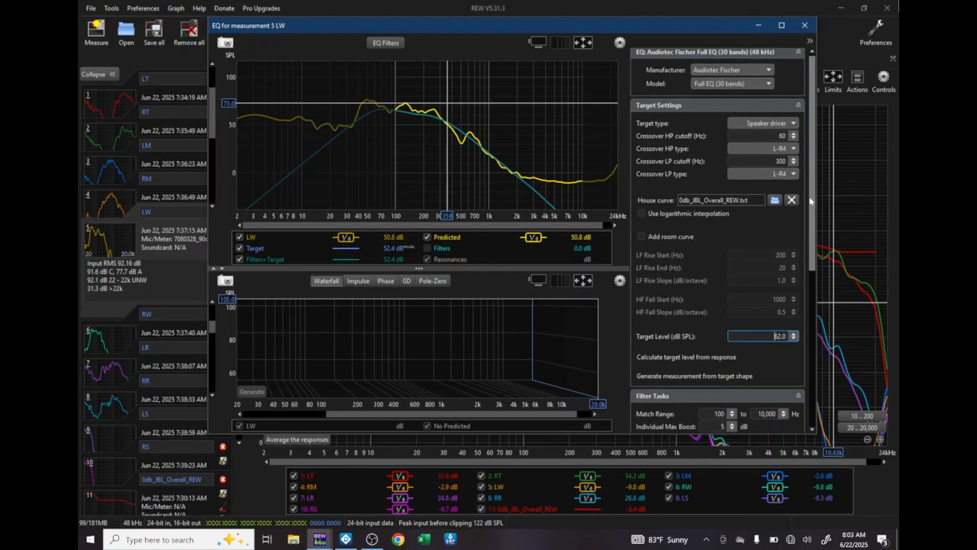
scroll(809, 201, "down", 4)
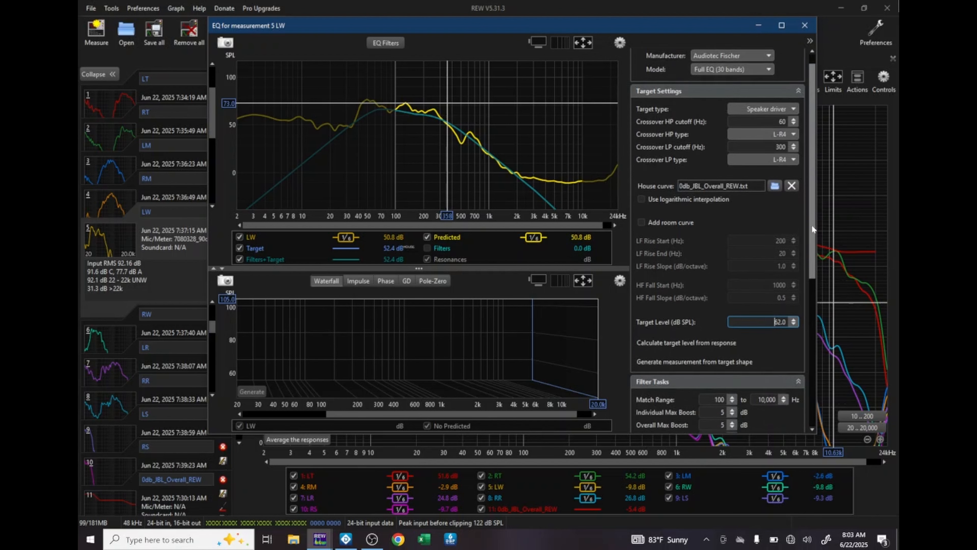
left_click_drag(813, 283, 815, 346)
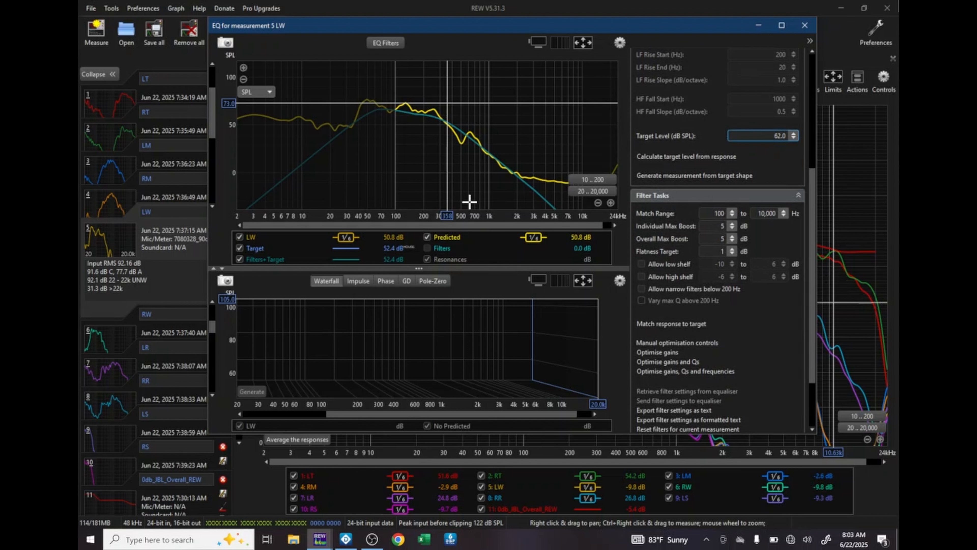
double_click(718, 213)
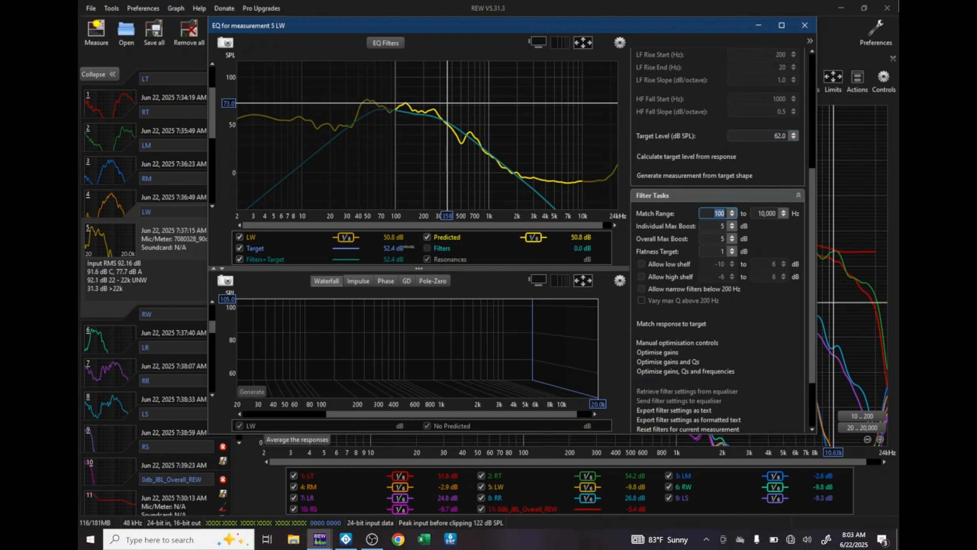
type("20")
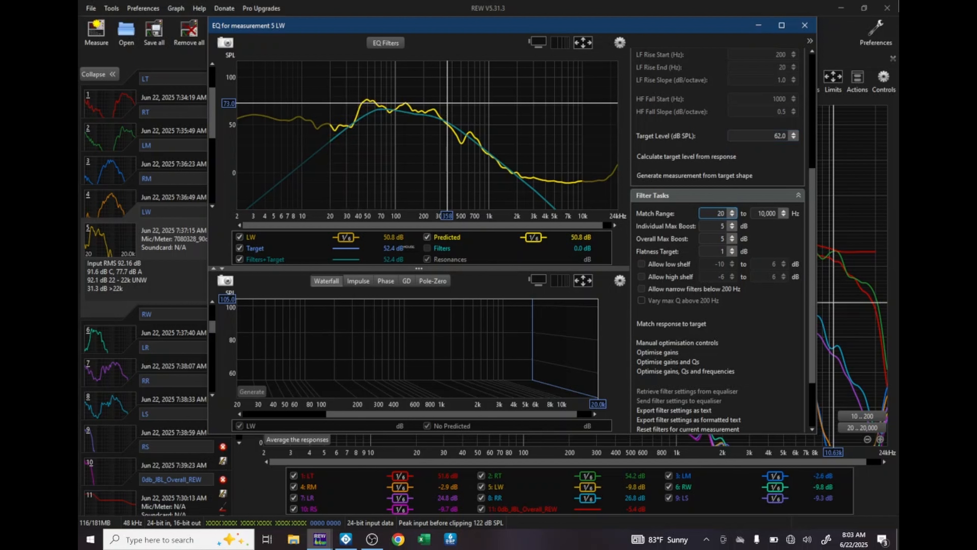
key("Tab")
type("100")
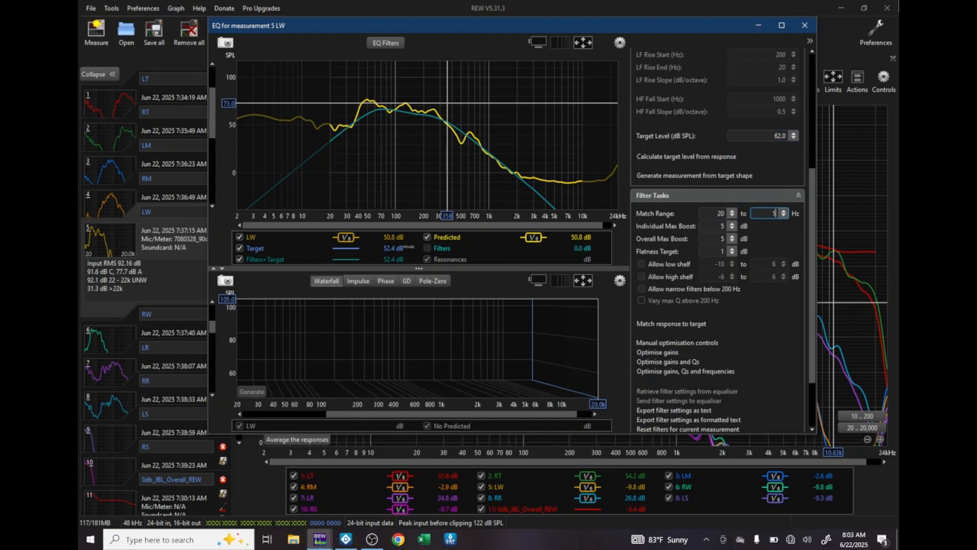
key("Return")
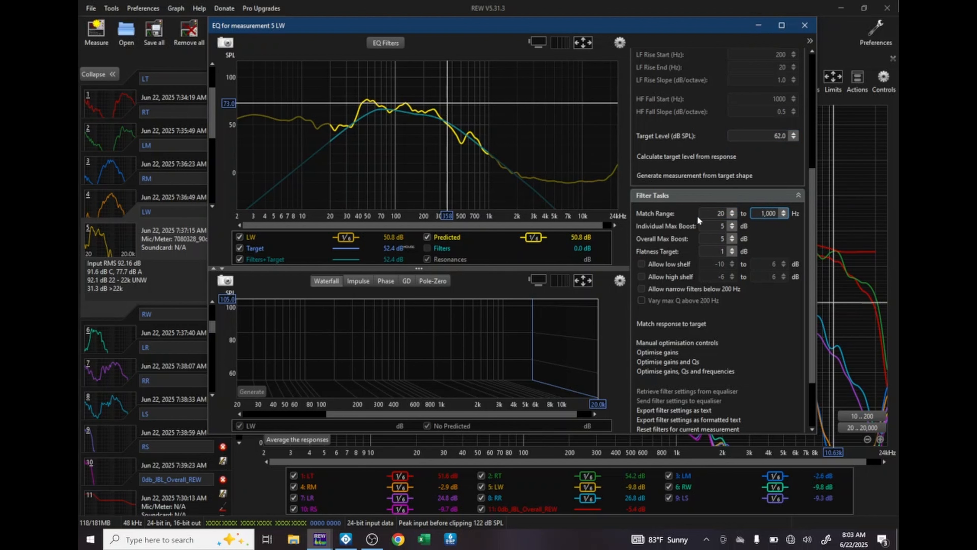
scroll(812, 265, "down", 2)
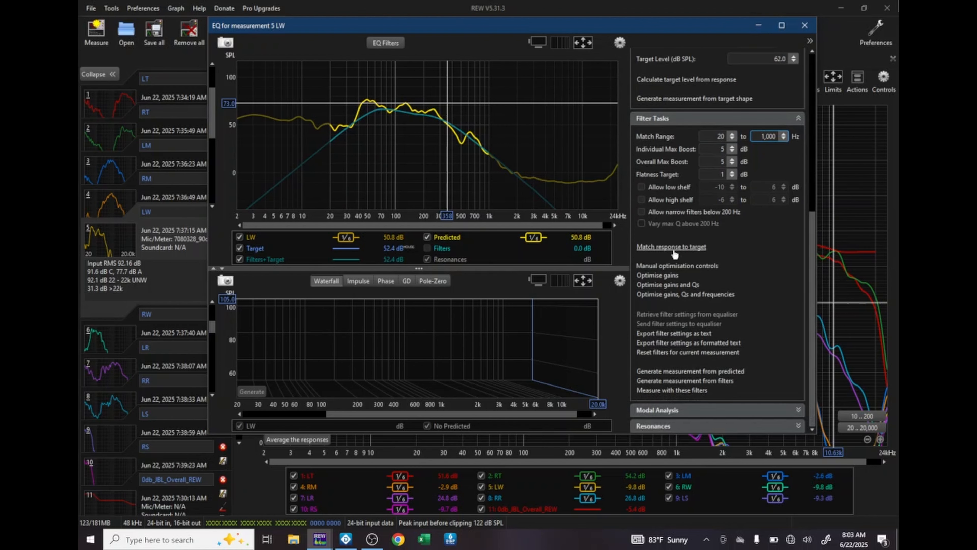
left_click(672, 247)
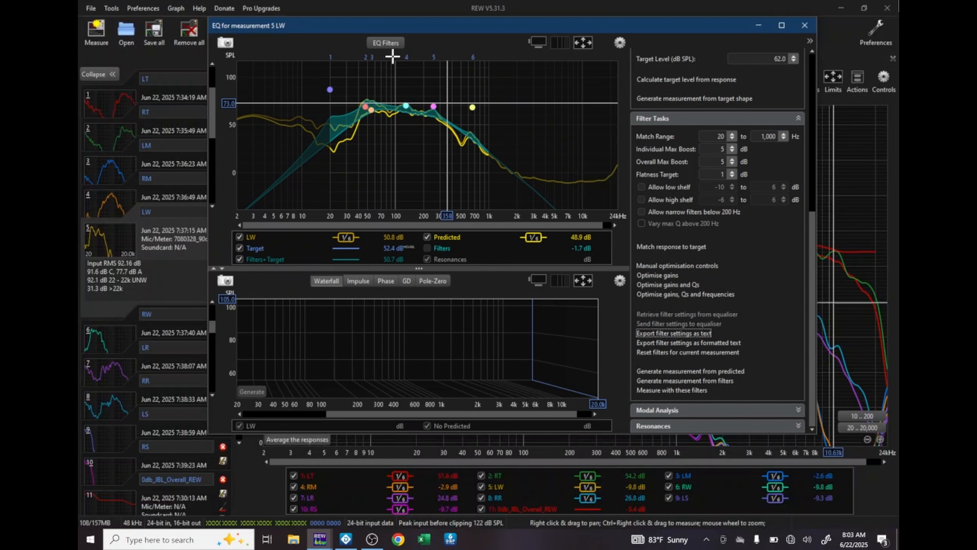
Import LW's EQ filters from REW into Output E, Front L Low, in the Helix DSP PC-Tool, and close the filter list.
left_click(387, 44)
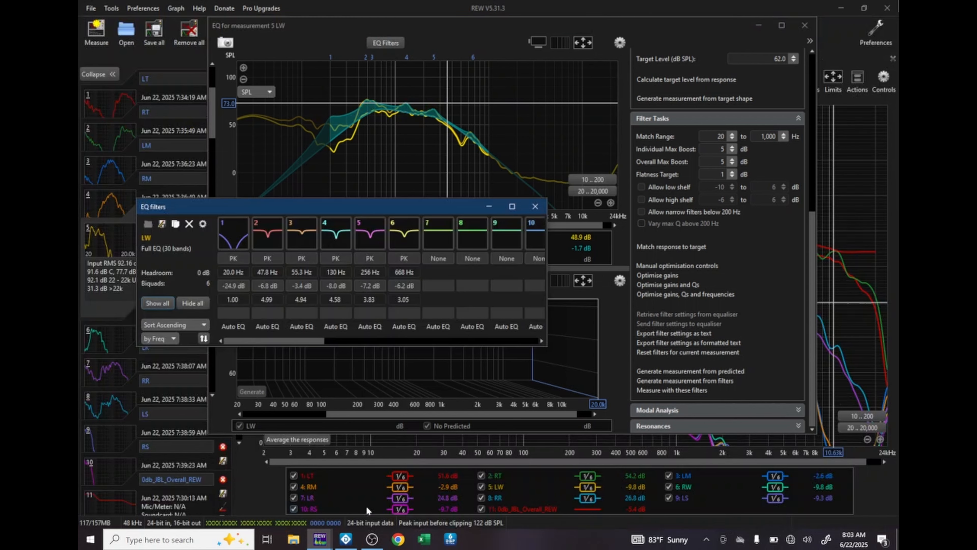
left_click(346, 539)
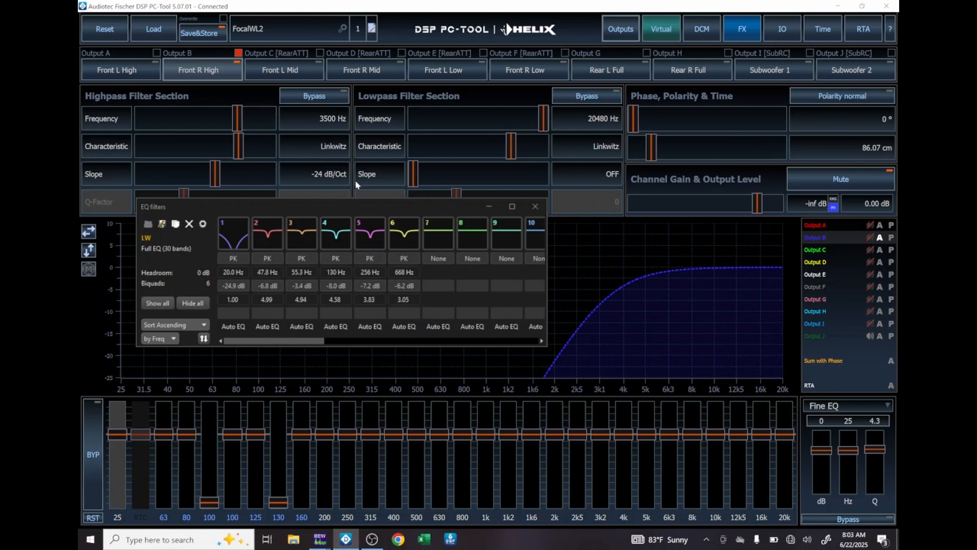
left_click(443, 71)
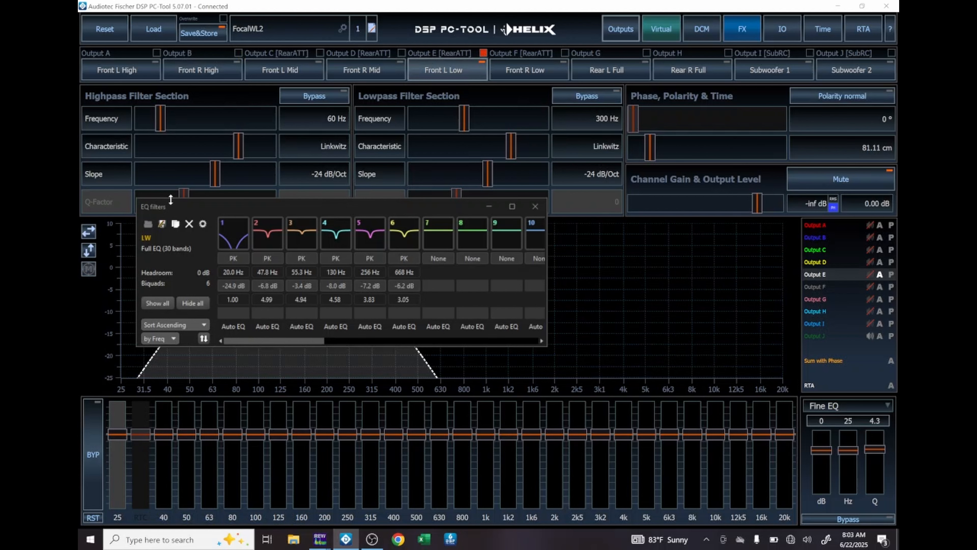
left_click(176, 225)
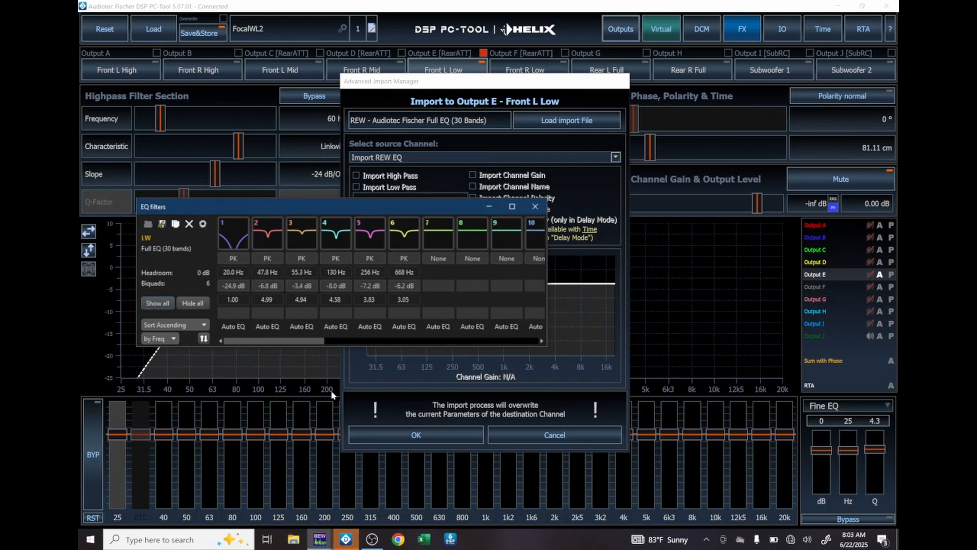
left_click(405, 433)
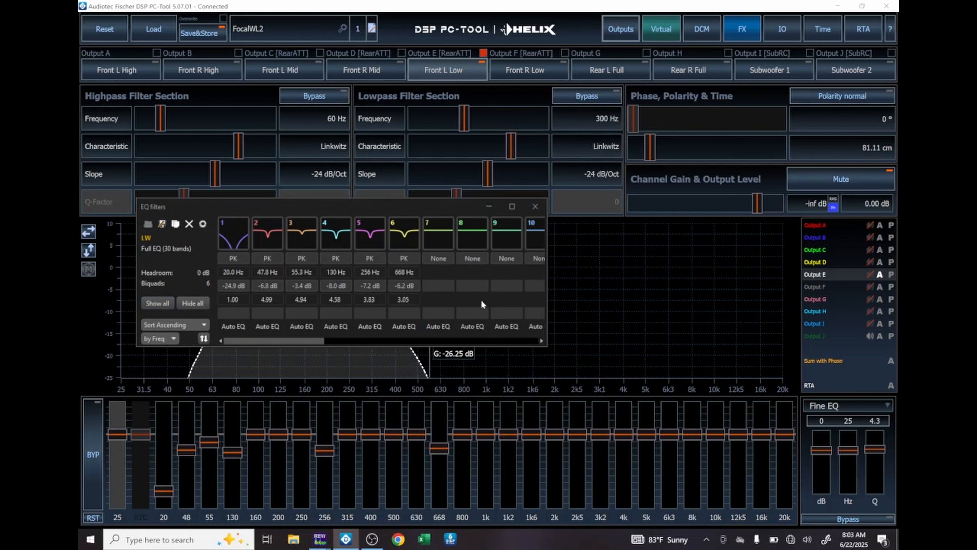
left_click(533, 208)
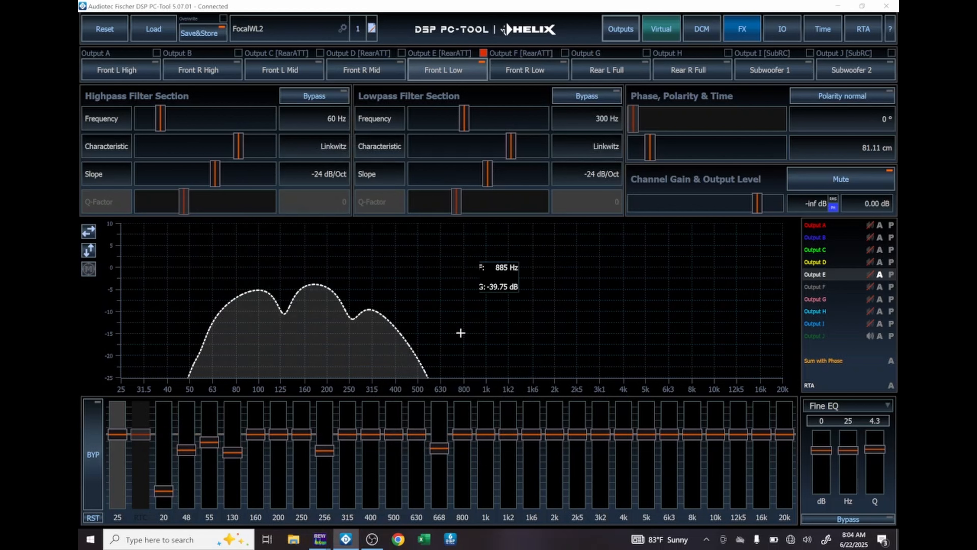
mouse_move(320, 539)
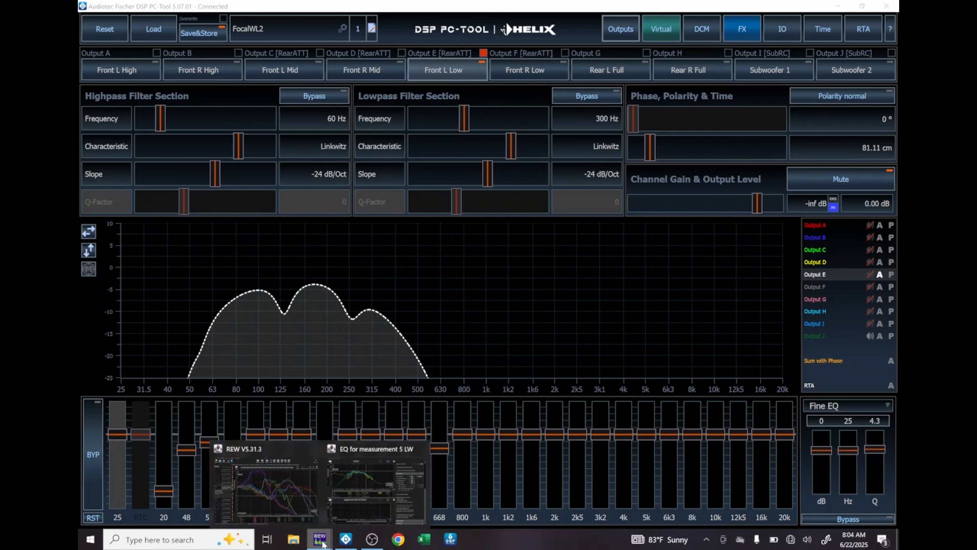
Select the RW measurement in REW and open its EQ window.
left_click(283, 495)
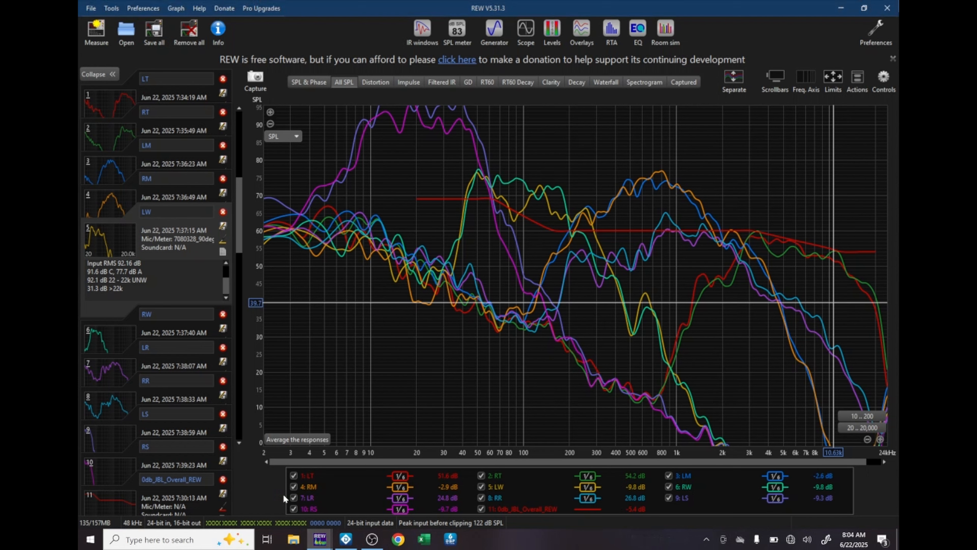
left_click(111, 341)
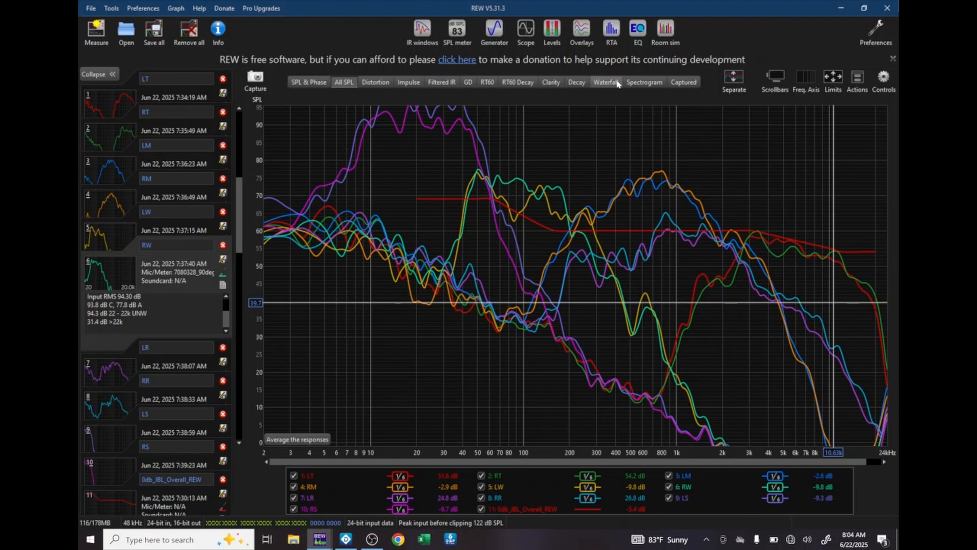
left_click(637, 30)
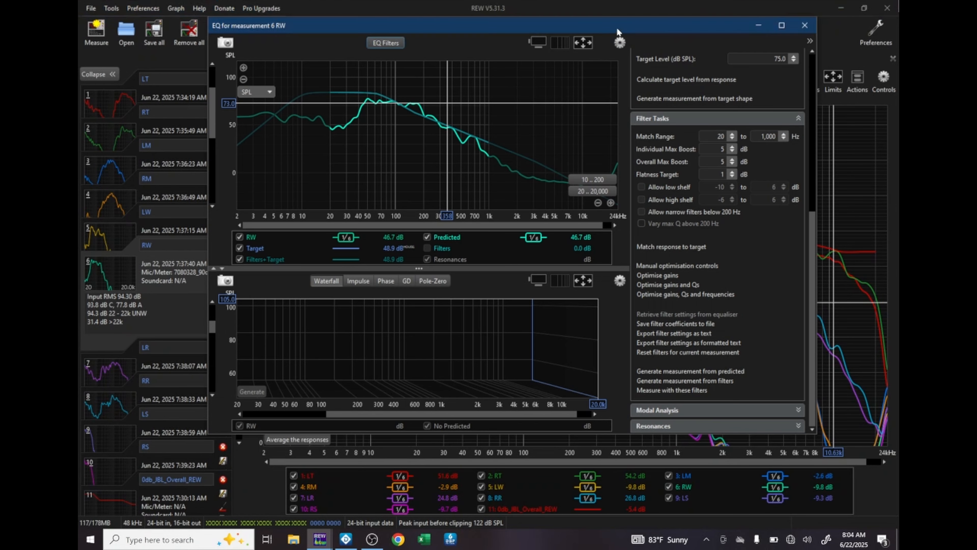
left_click(344, 540)
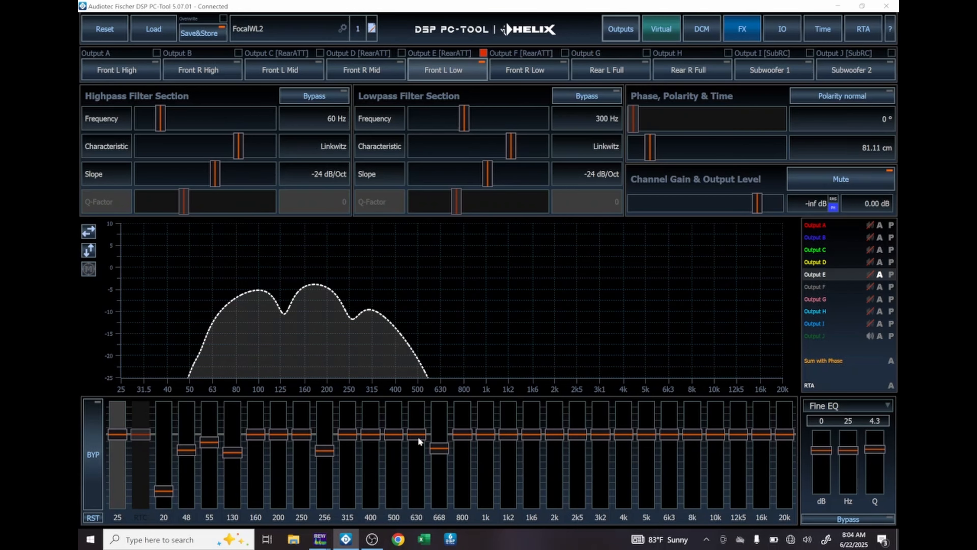
mouse_move(320, 539)
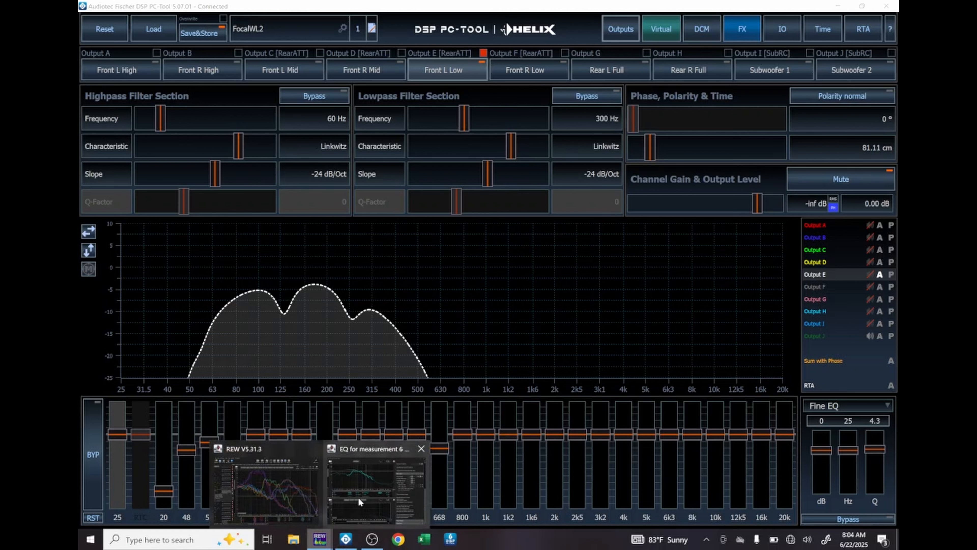
left_click(289, 500)
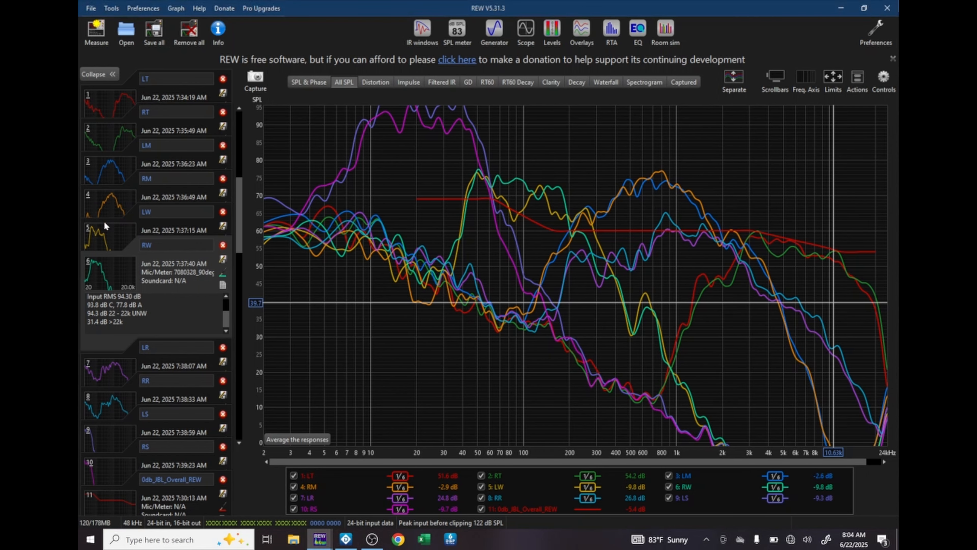
left_click(637, 28)
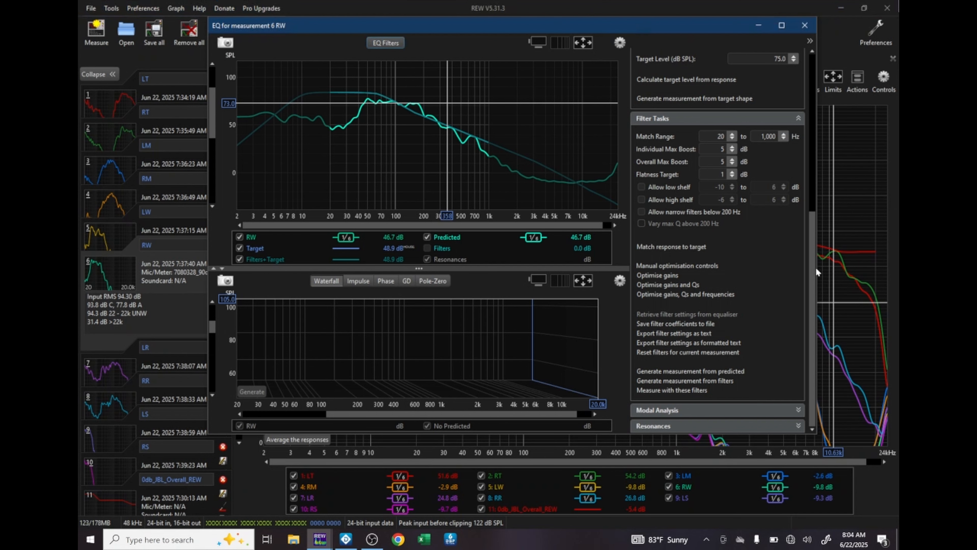
Set RW's equaliser to manufacturer Audiotec Fischer, model Full EQ (30 bands).
left_click_drag(815, 266, 808, 80)
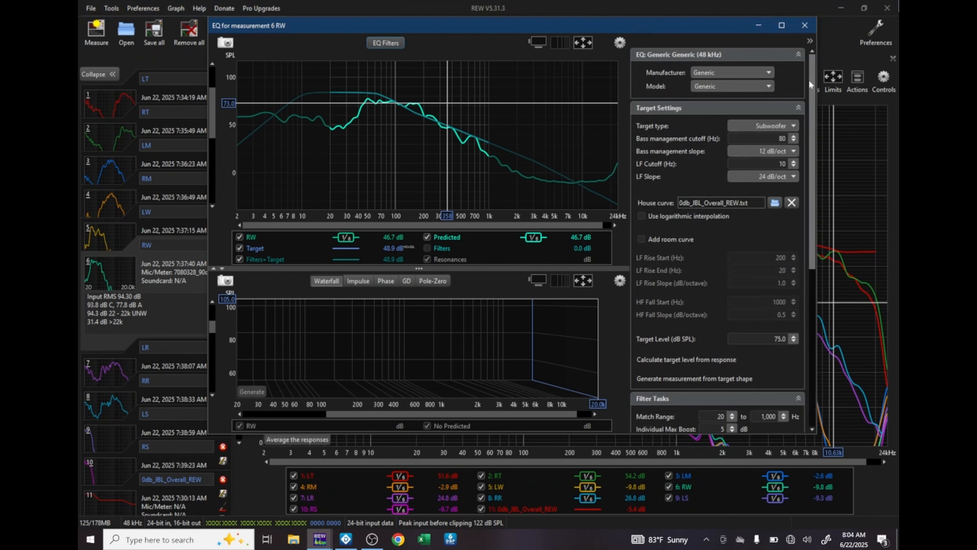
left_click(749, 71)
left_click(728, 115)
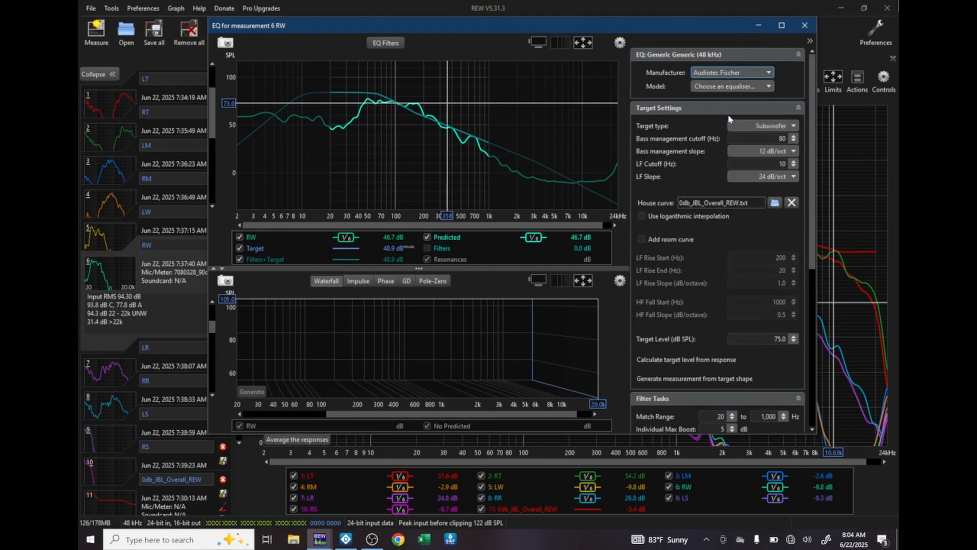
left_click(722, 87)
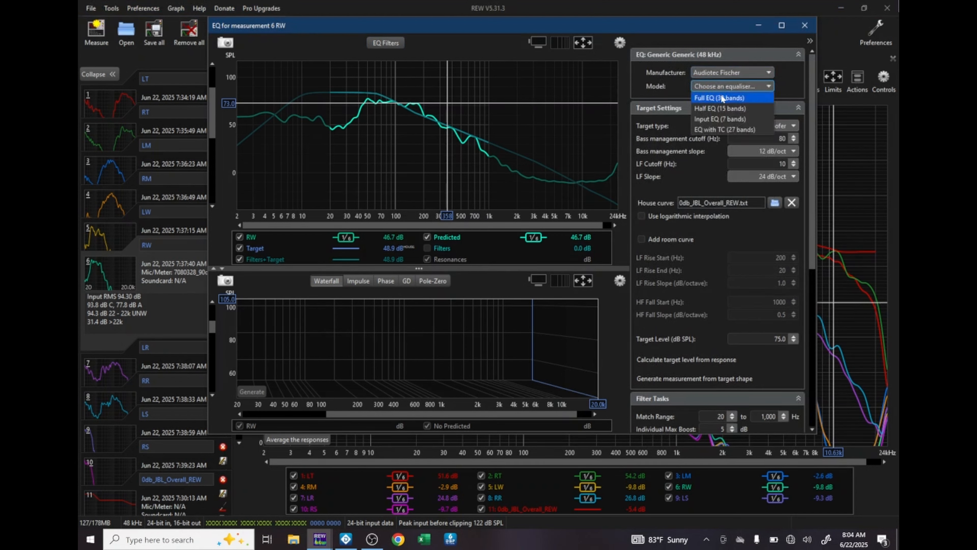
left_click(722, 98)
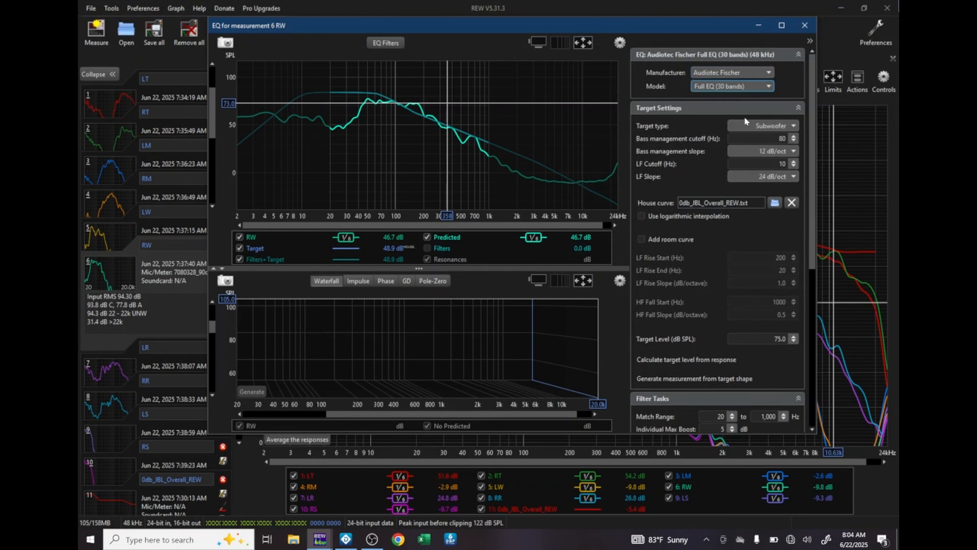
Set RW's target type to Speaker driver with a 60 Hz high-pass cutoff and a 300 Hz low-pass cutoff.
left_click(750, 123)
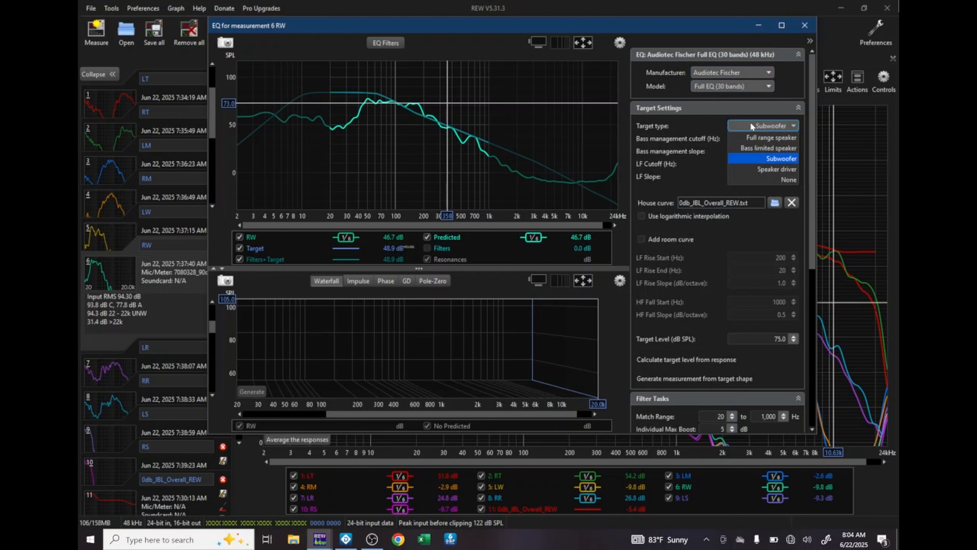
left_click(773, 169)
key("Tab")
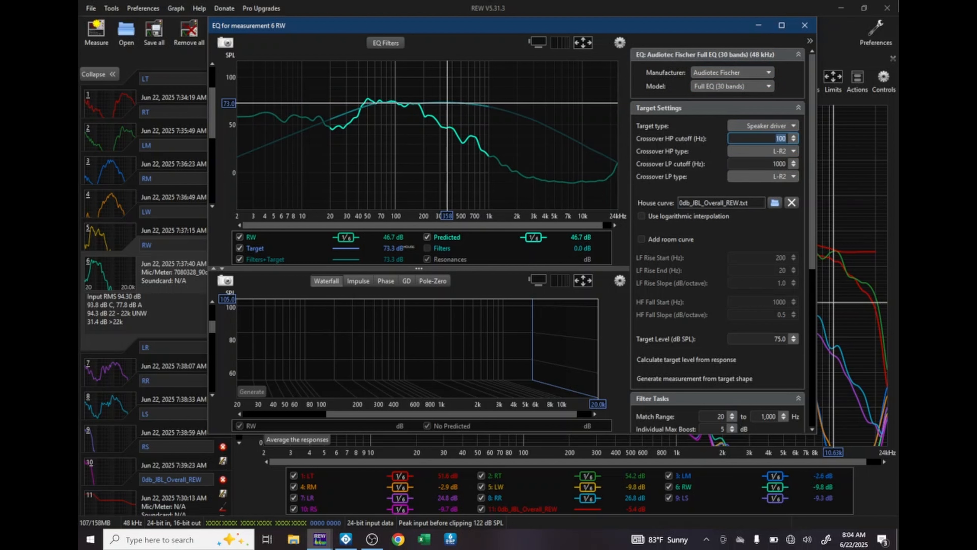
type("50")
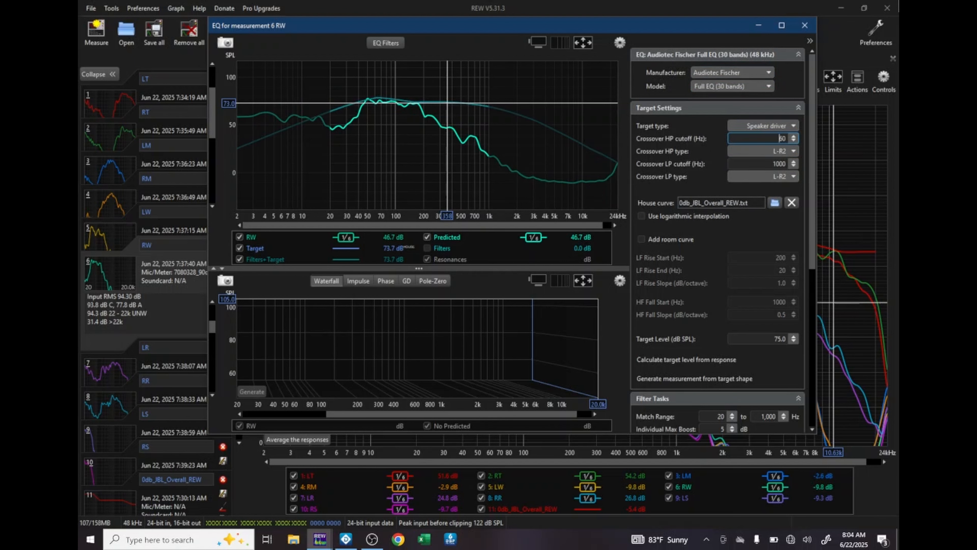
key("Tab")
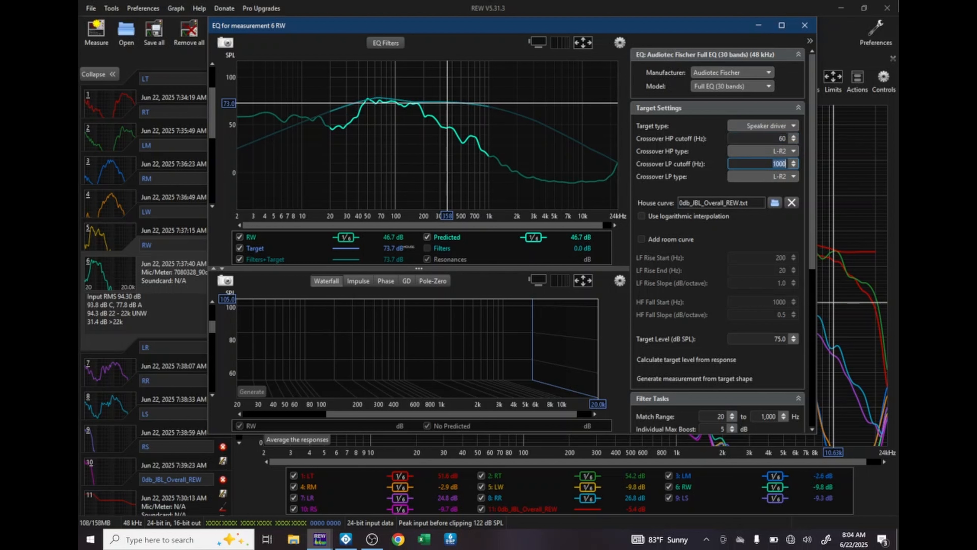
type("300")
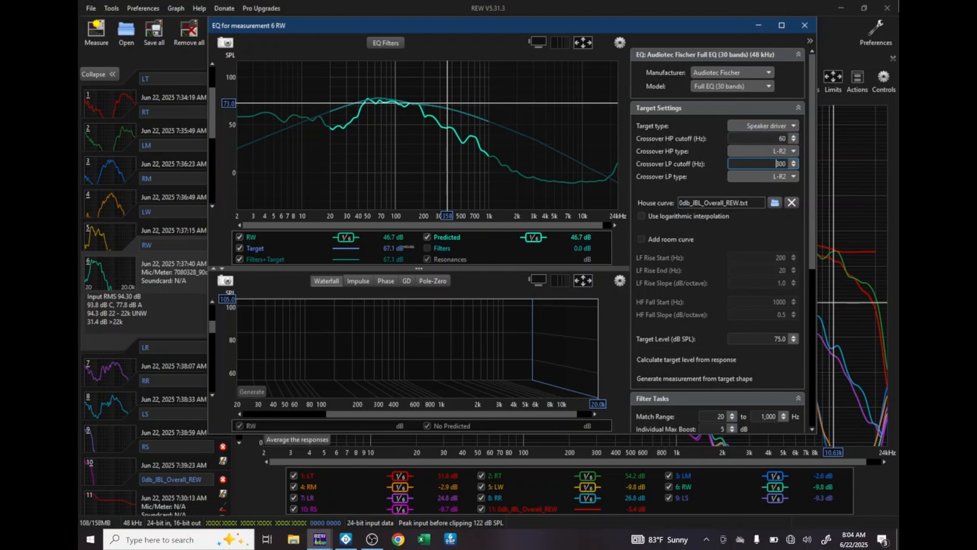
Set both the high-pass and low-pass crossover types of RW's target to L-R4.
left_click(787, 153)
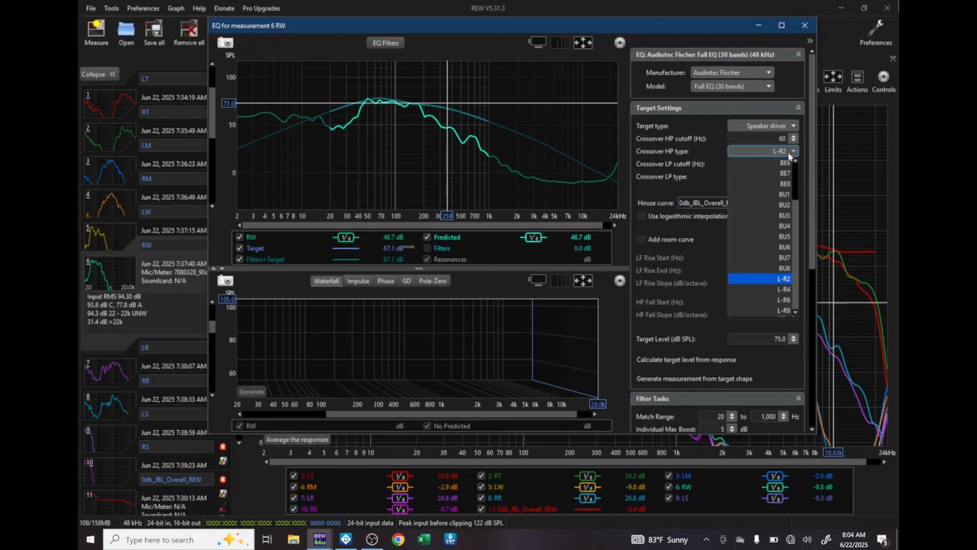
left_click(787, 292)
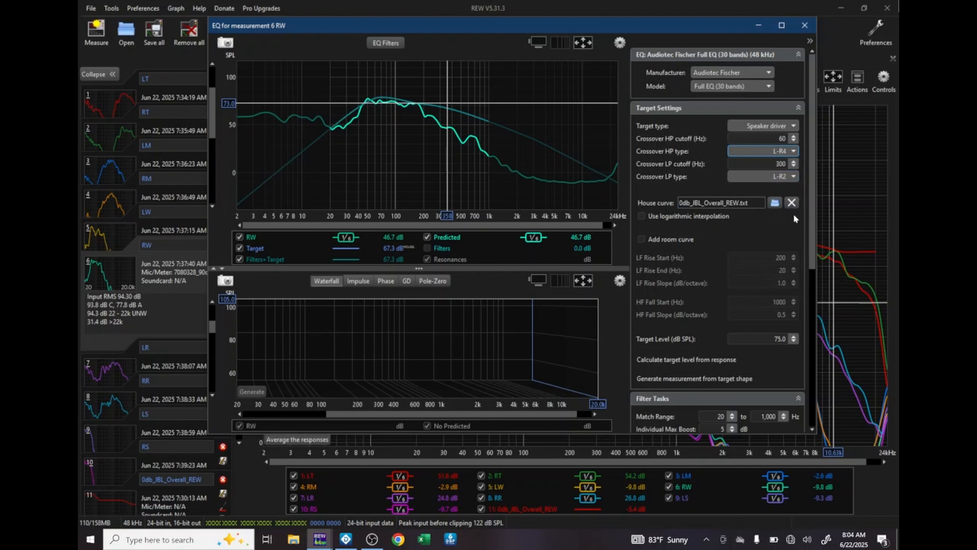
left_click(793, 176)
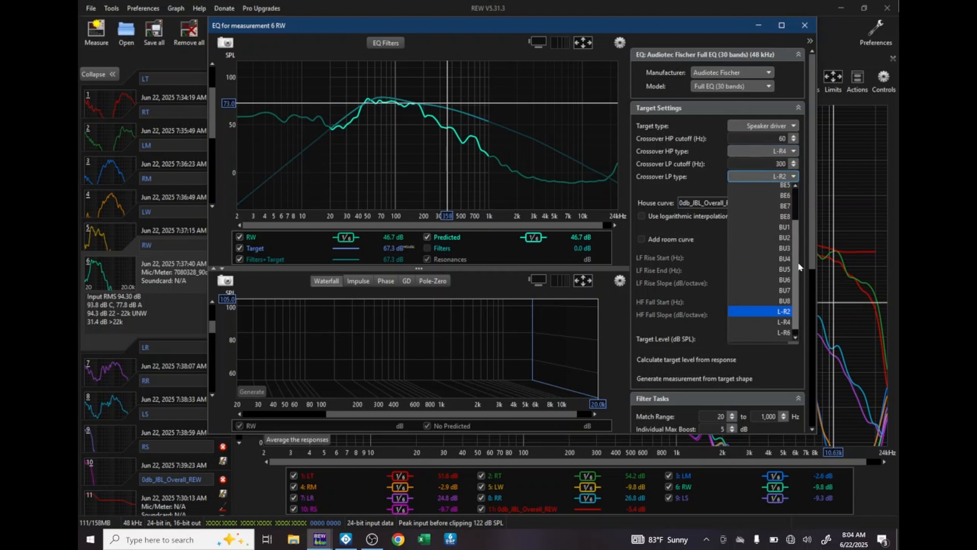
left_click(781, 322)
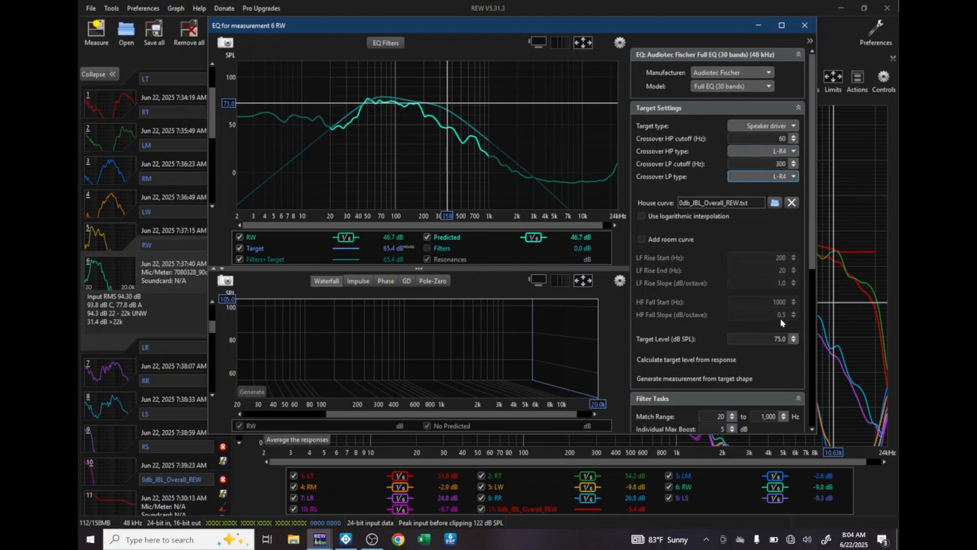
Try a target level of 60 dB SPL for RW.
left_click(760, 338)
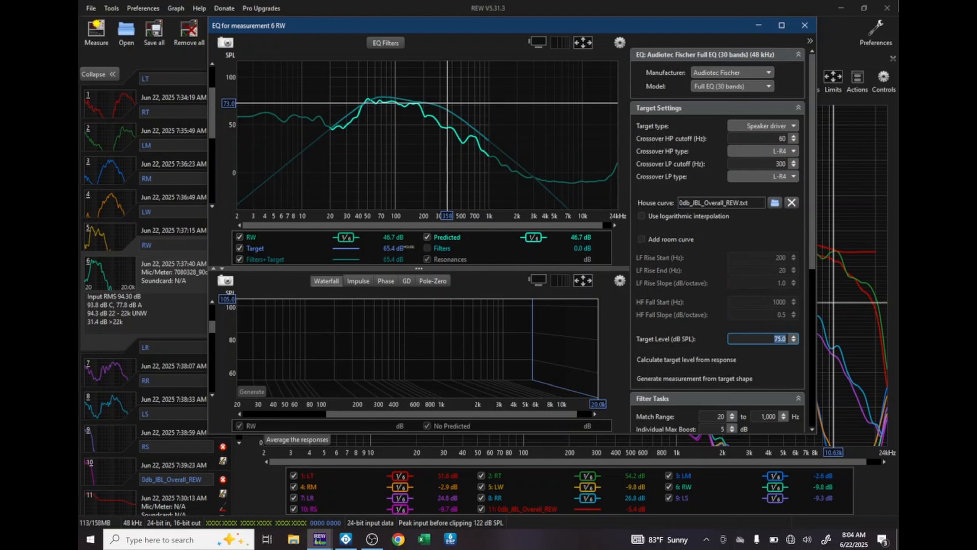
type("60")
key("Return")
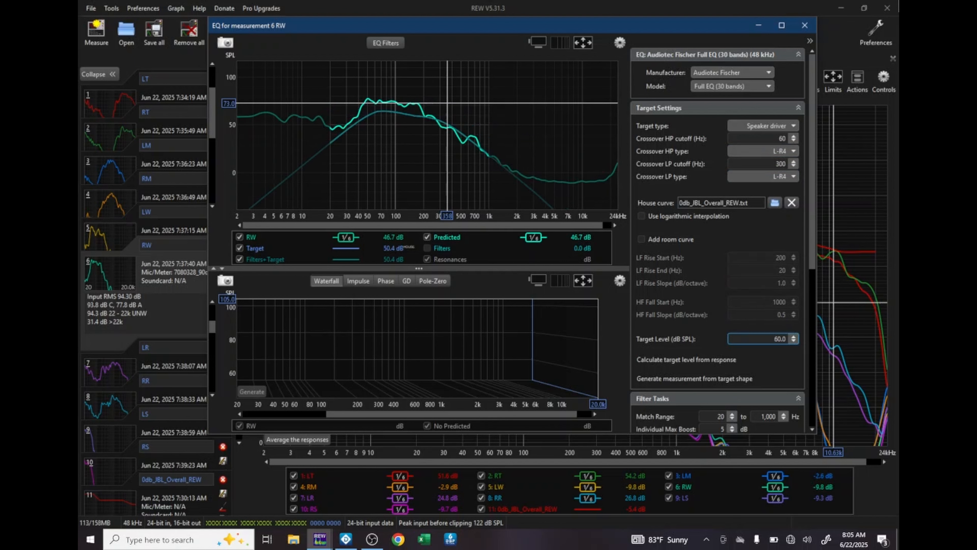
Check the target level used for LW in its EQ window, and close that window.
left_click(102, 236)
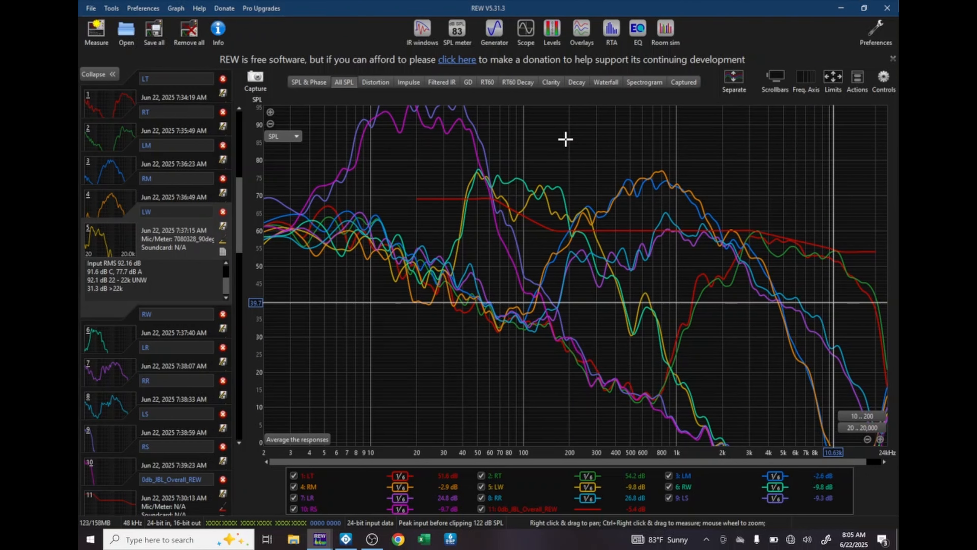
left_click(638, 25)
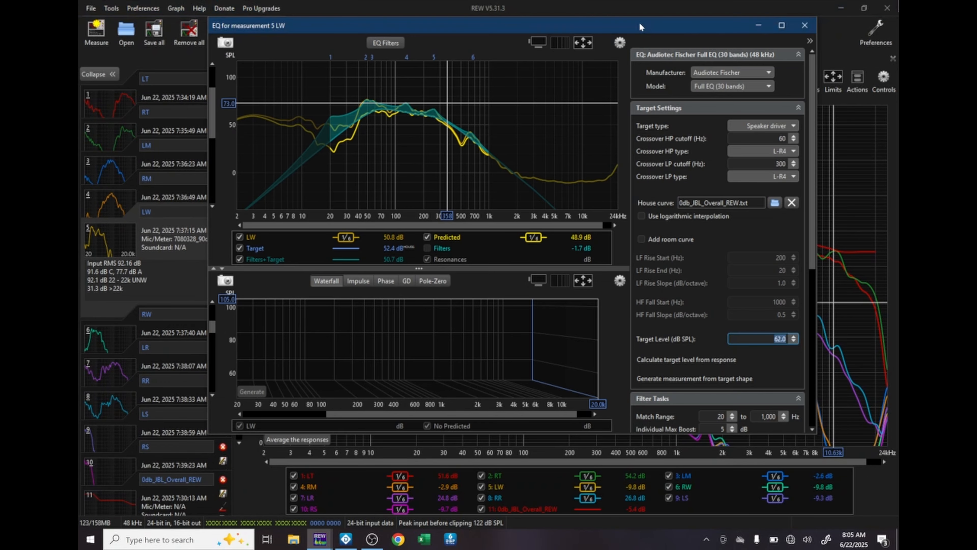
left_click(807, 26)
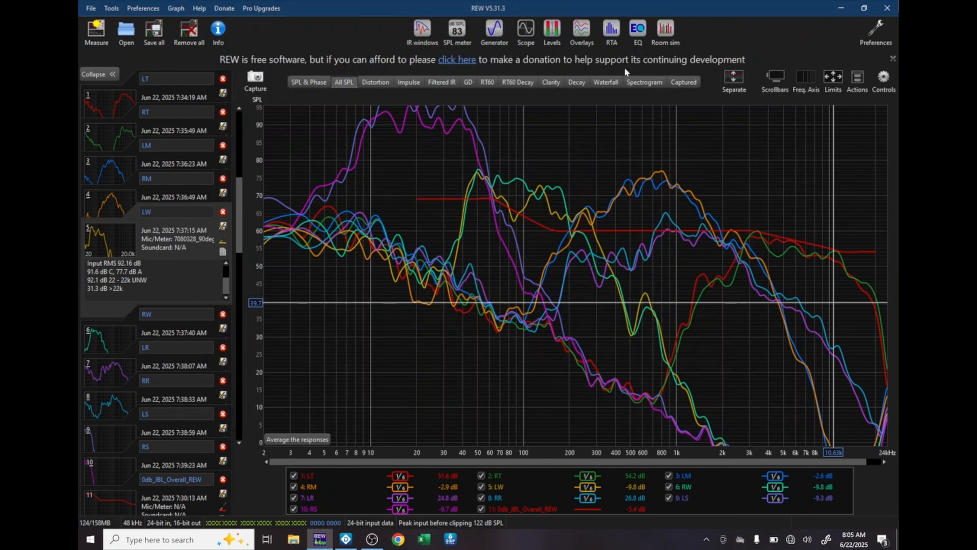
Reopen RW's EQ, set its target level to 62 dB SPL, and match its response to the target.
left_click(113, 348)
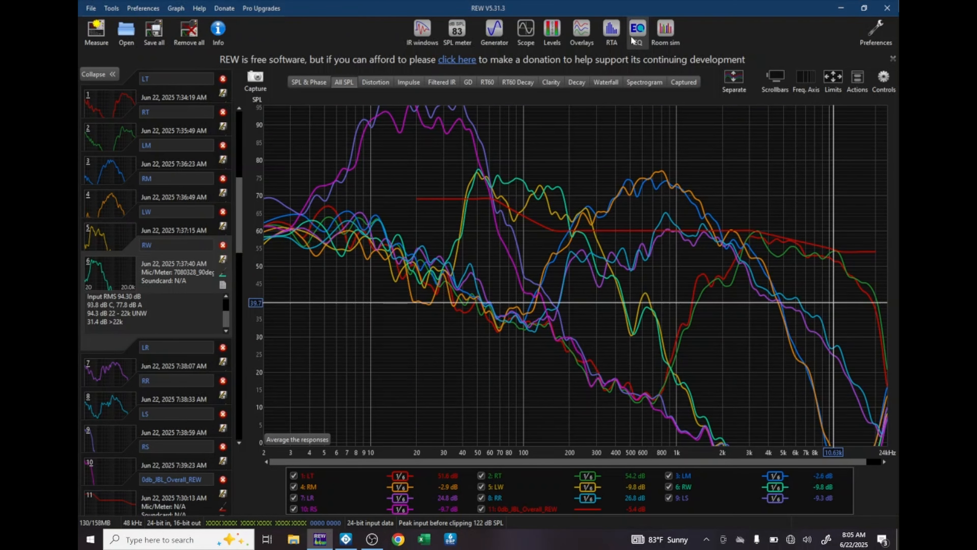
left_click(635, 28)
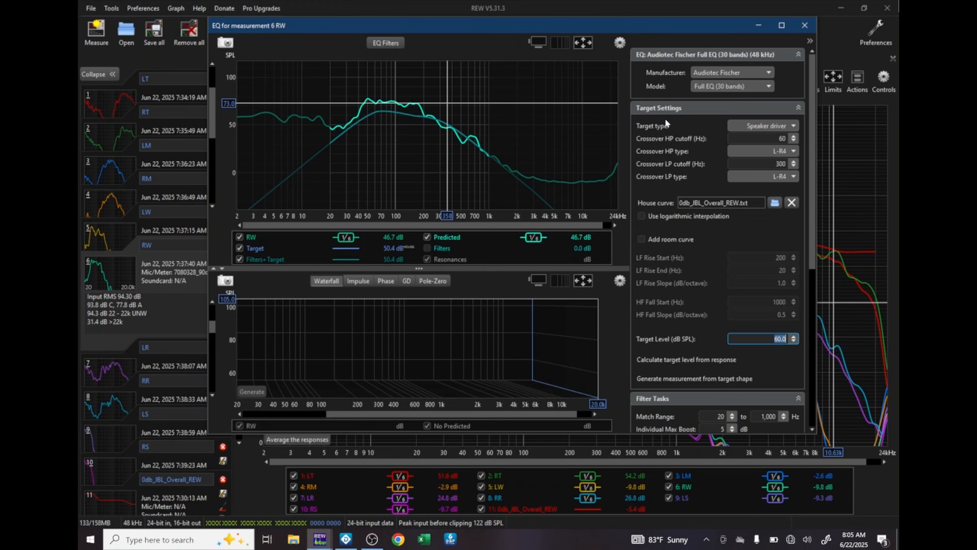
type("62")
key("Return")
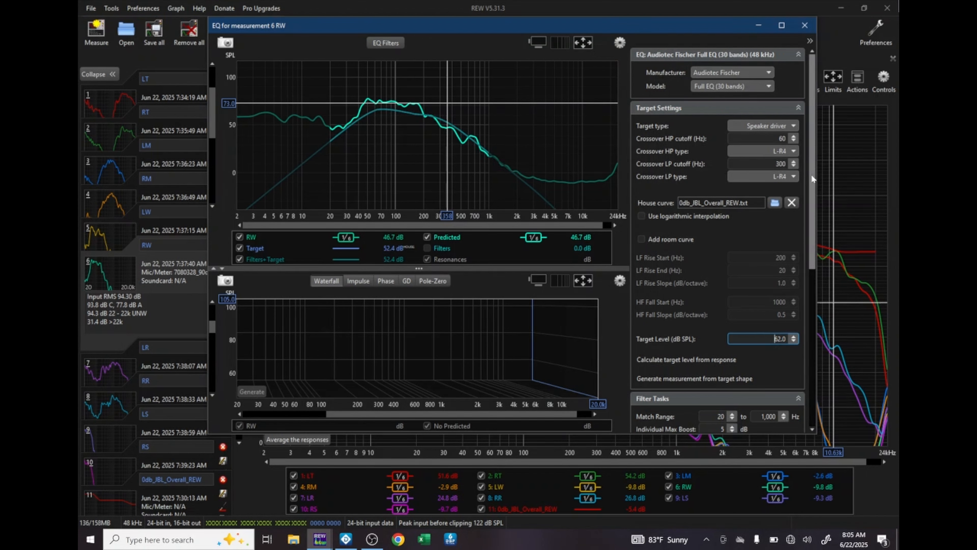
left_click_drag(812, 178, 815, 254)
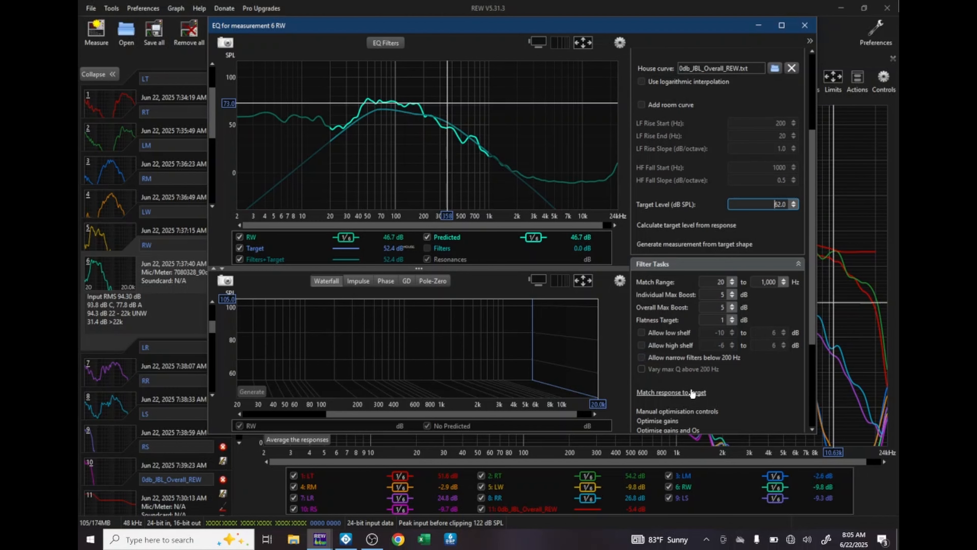
left_click(680, 392)
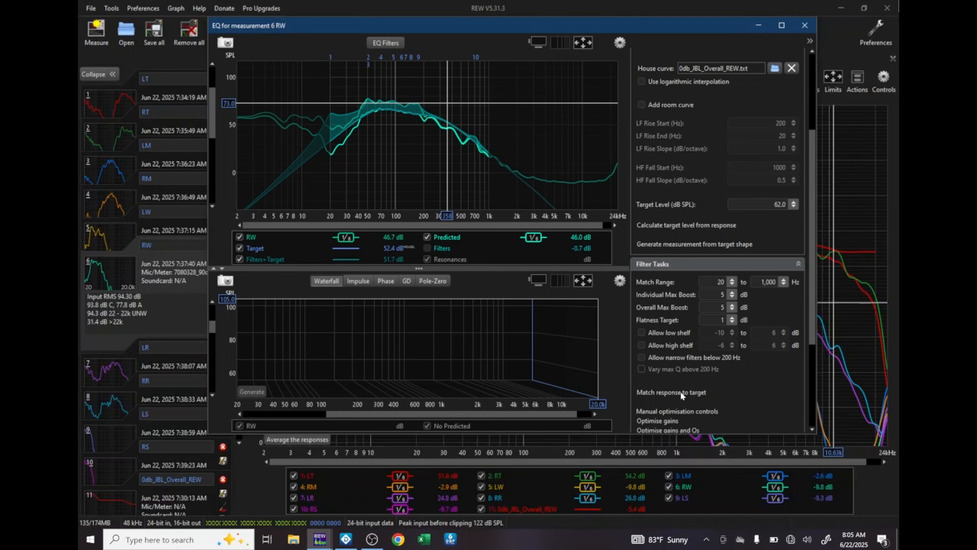
Import RW's EQ filters from REW into Output F, Front R Low, in the Helix DSP PC-Tool.
left_click(382, 44)
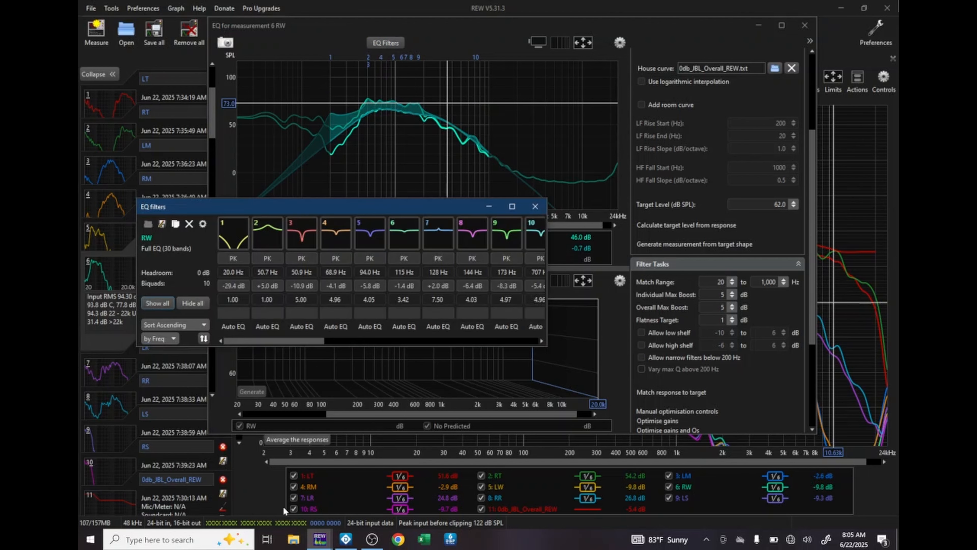
left_click(346, 540)
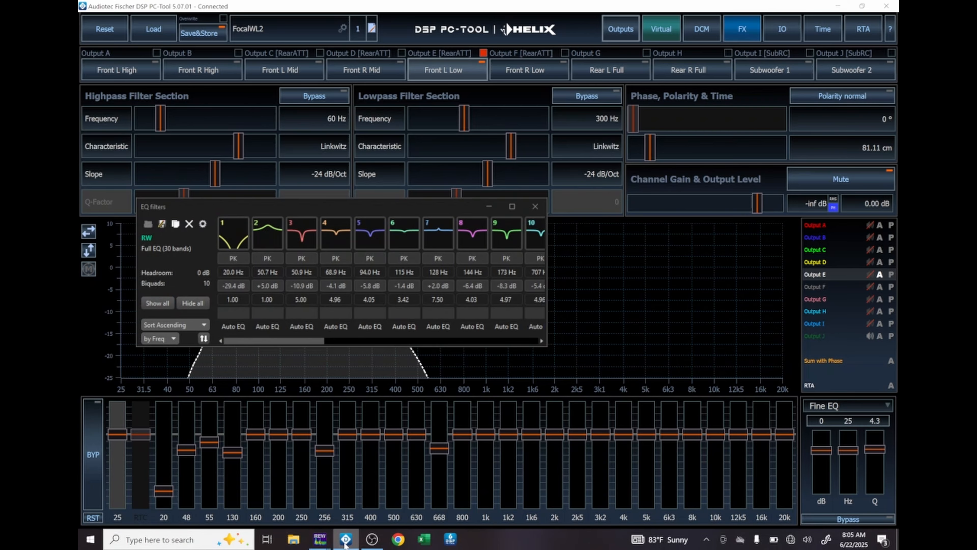
left_click(529, 70)
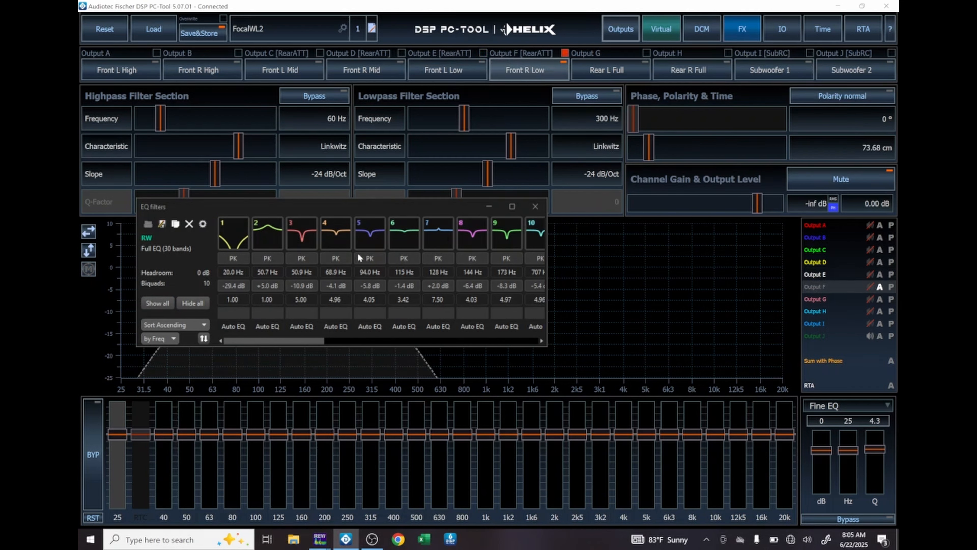
left_click(175, 223)
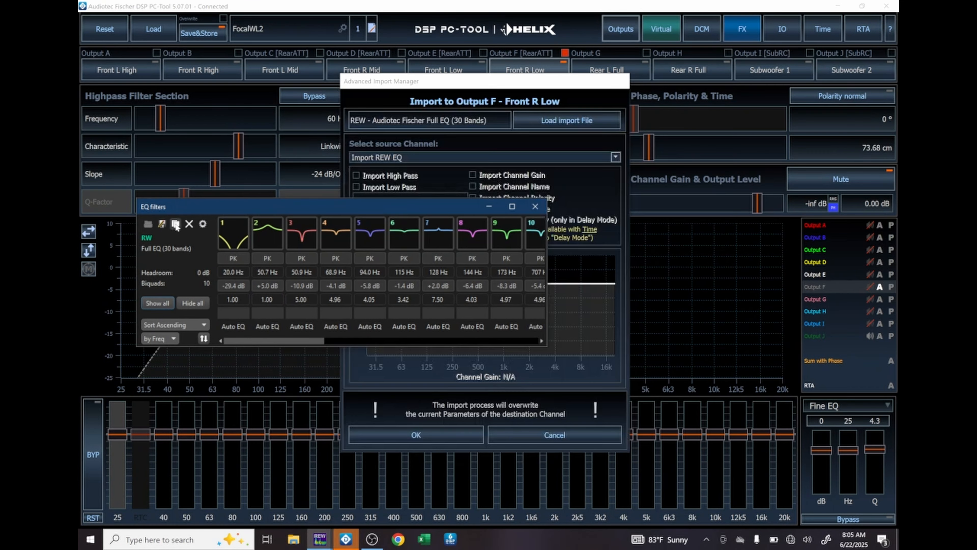
left_click(416, 433)
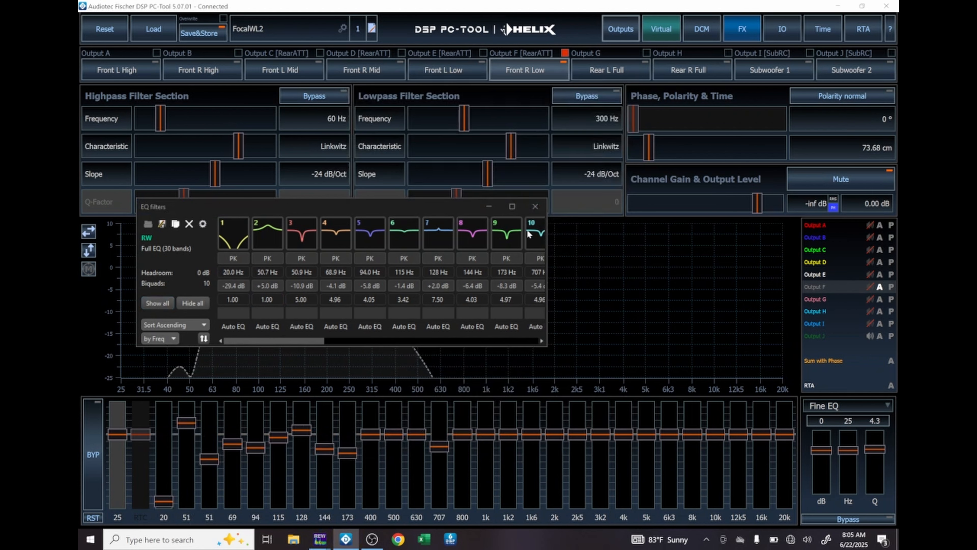
Close the EQ filters window and save the current tuning to preset 2 as a sound setup file named FocalJBL1.
left_click(535, 207)
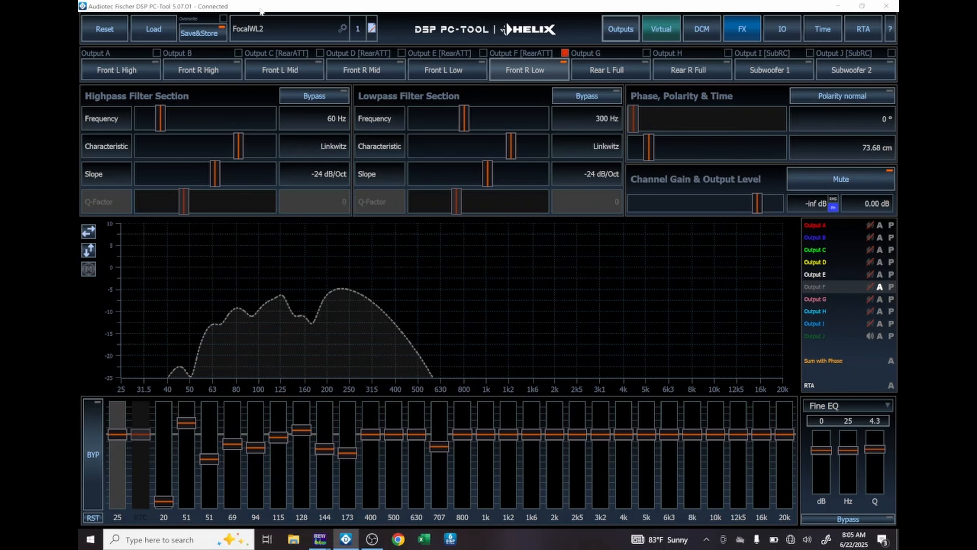
left_click(203, 37)
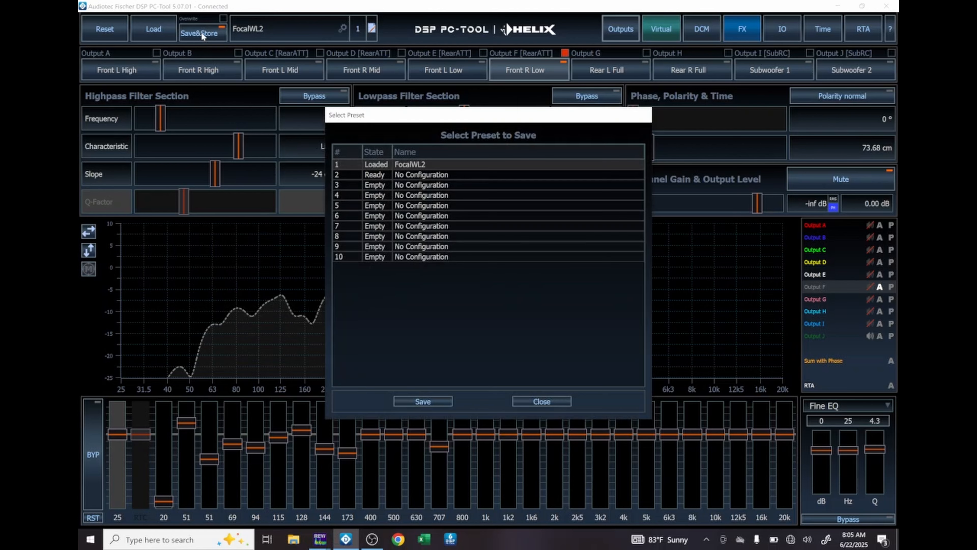
left_click(416, 175)
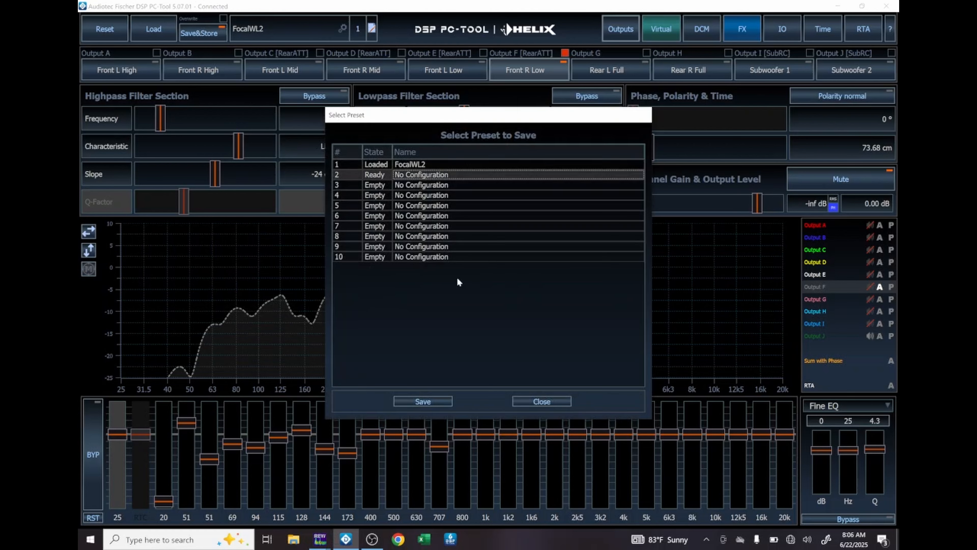
left_click(425, 402)
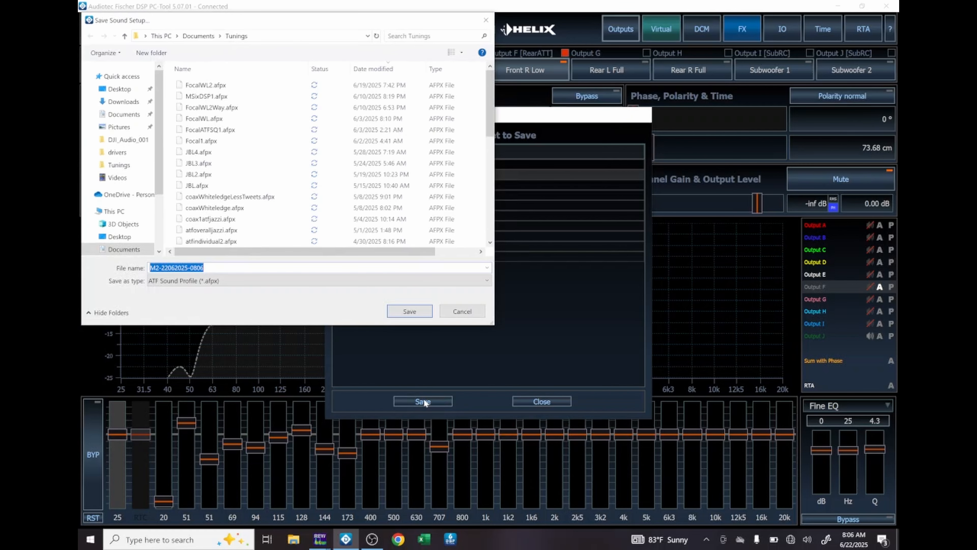
type("Foca")
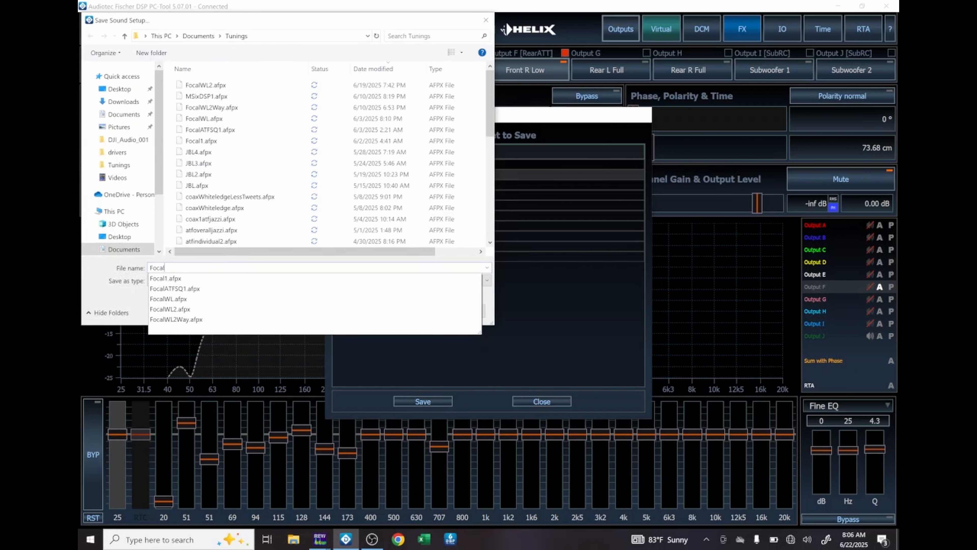
type("lLBL1")
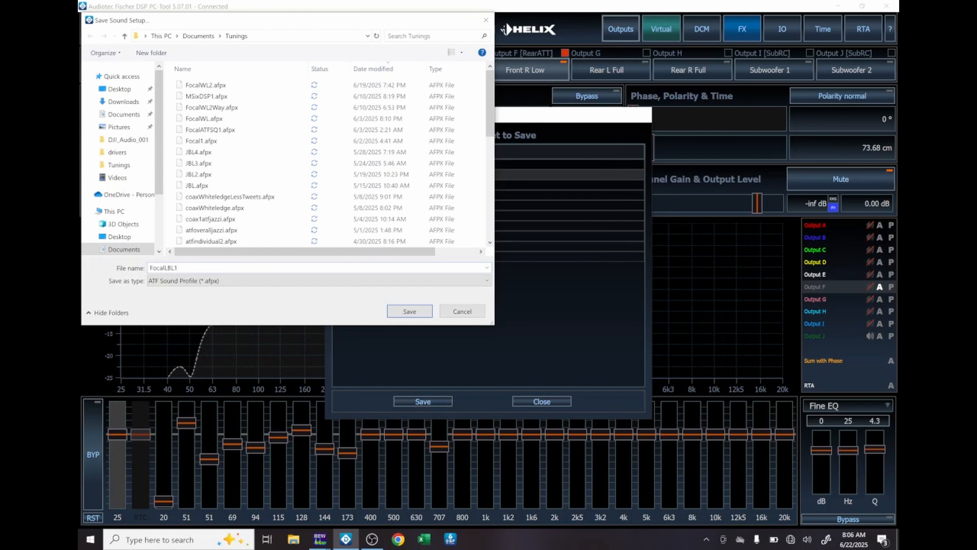
type("J")
key("BackSpace")
key("BackSpace")
key("BackSpace")
key("BackSpace")
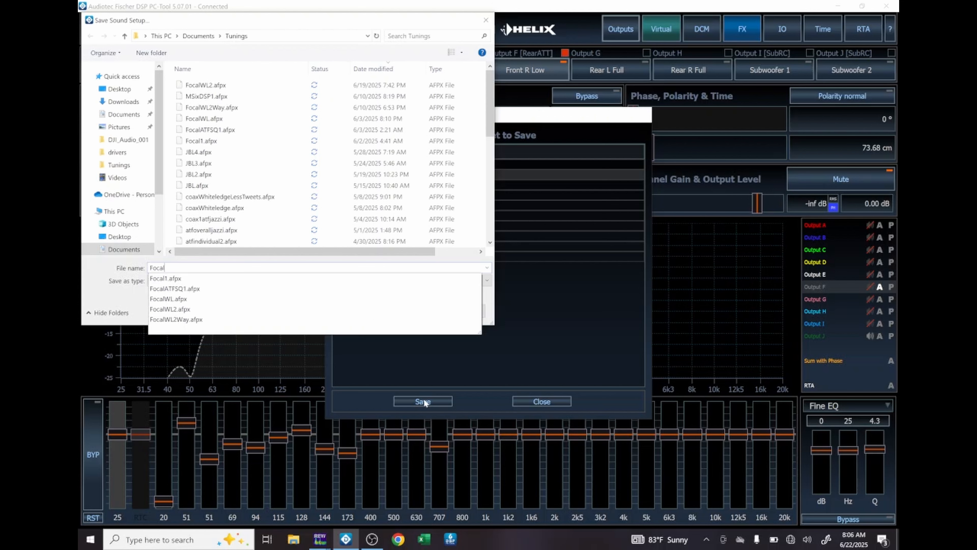
type("JBL1")
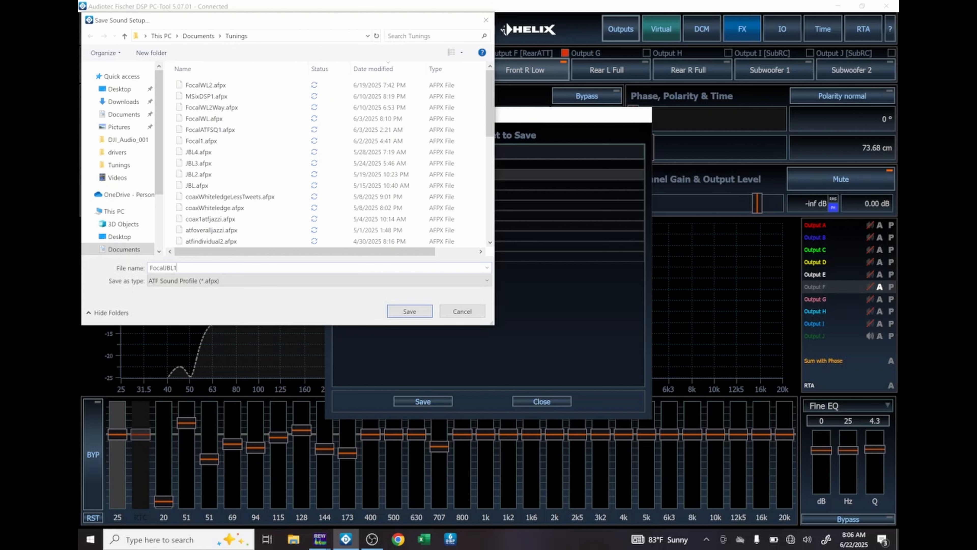
left_click(420, 312)
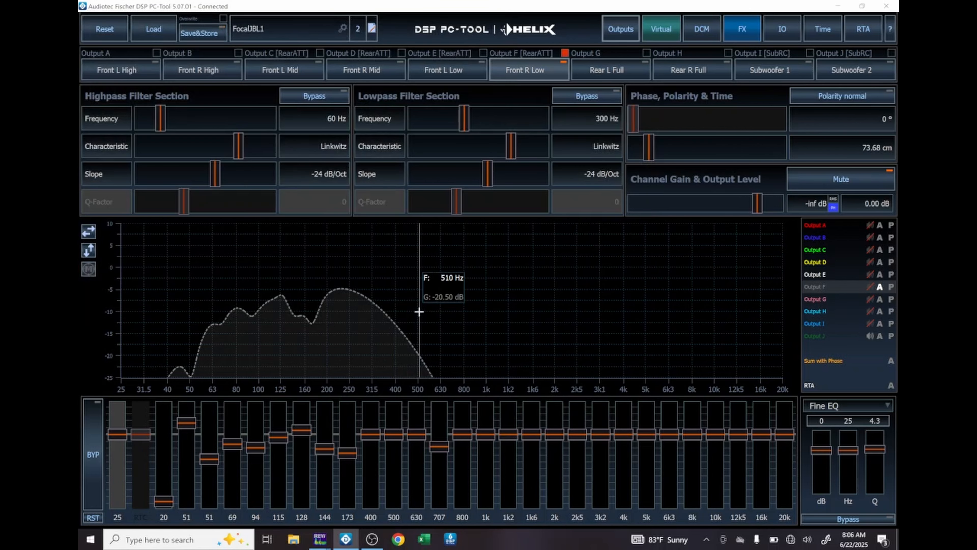
Select Output G, Rear L Full, and switch to REW to open the EQ window for measurement LR.
left_click(616, 71)
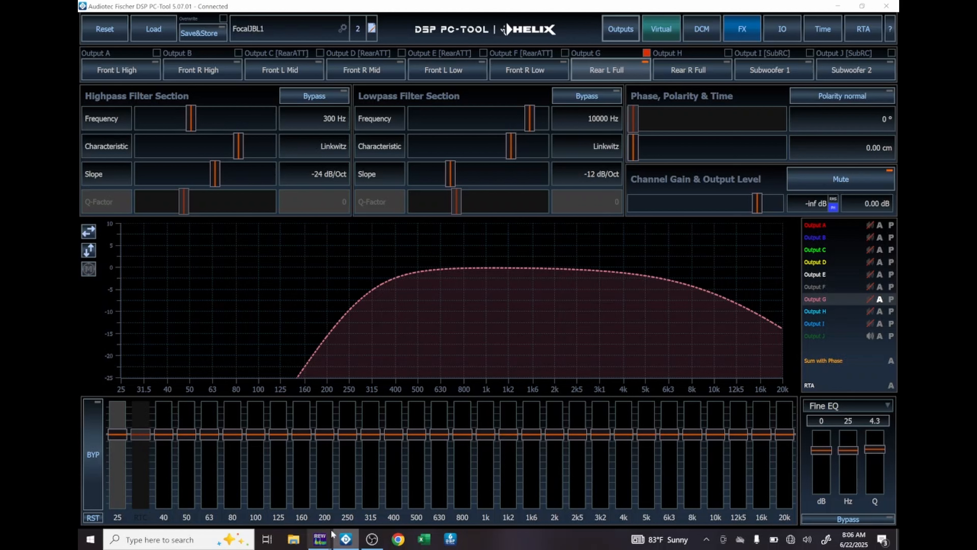
mouse_move(324, 538)
left_click(299, 478)
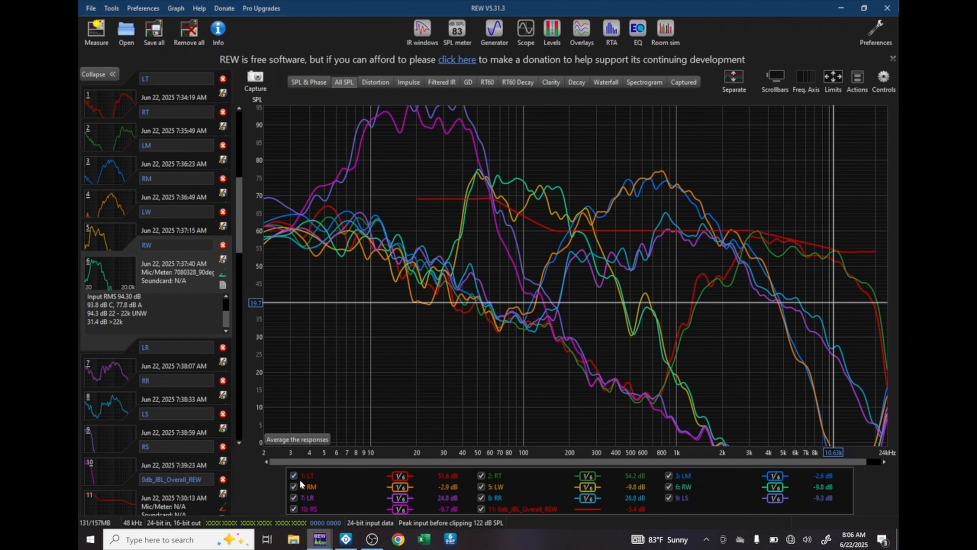
left_click(109, 373)
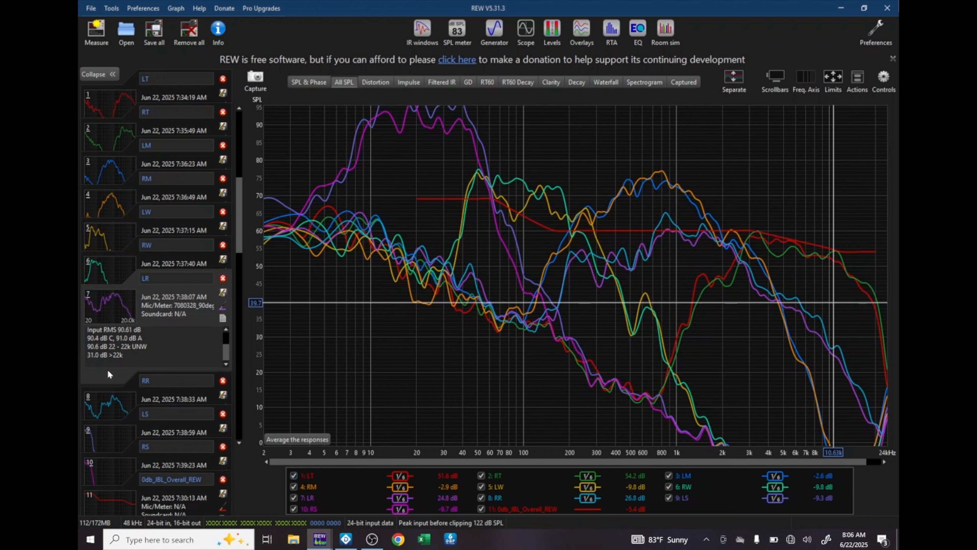
left_click(637, 29)
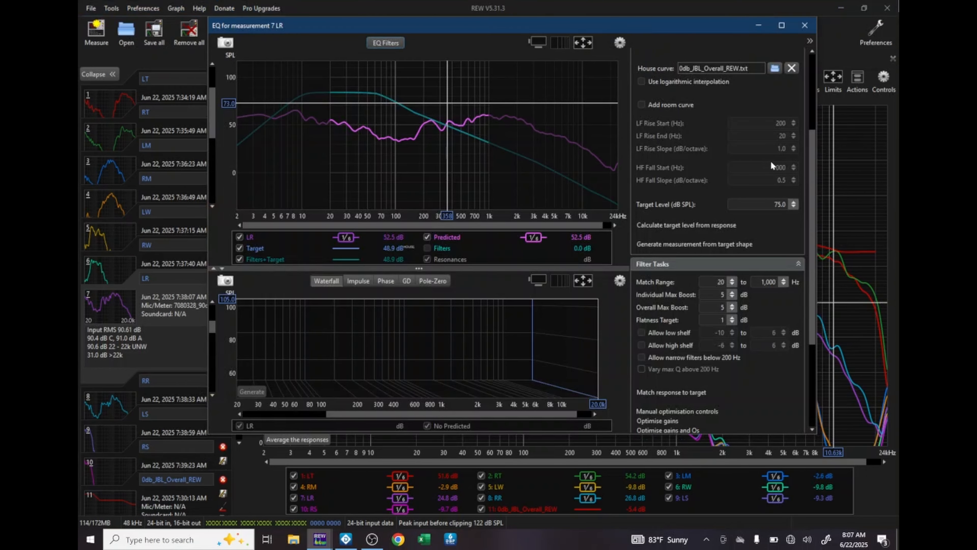
Set LR's equaliser to the Audiotec Fischer Full EQ (30 bands) model.
left_click_drag(811, 164, 813, 90)
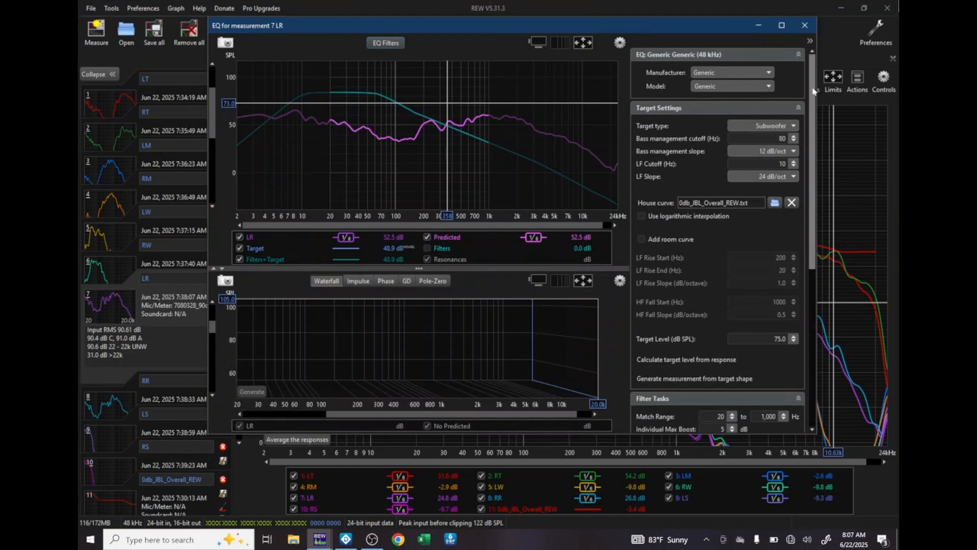
left_click(751, 72)
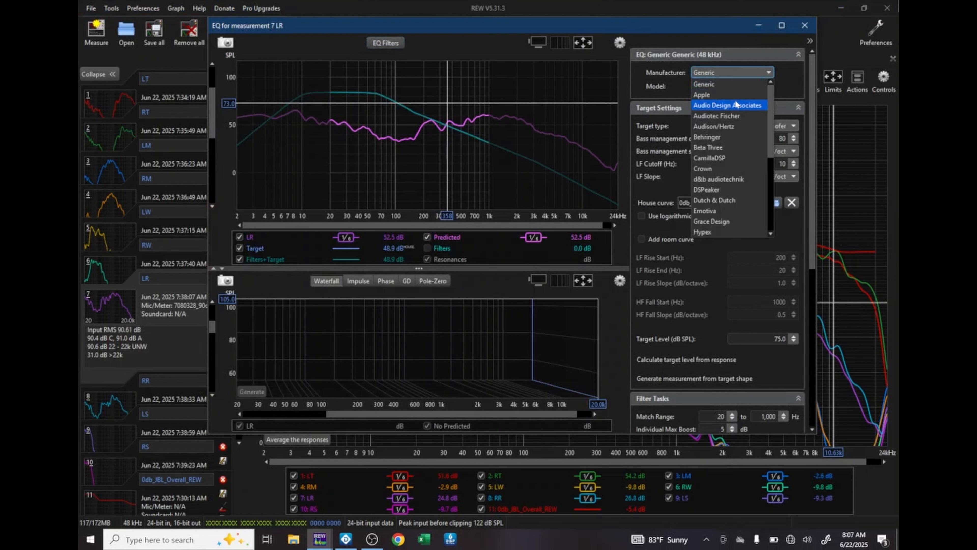
left_click(731, 115)
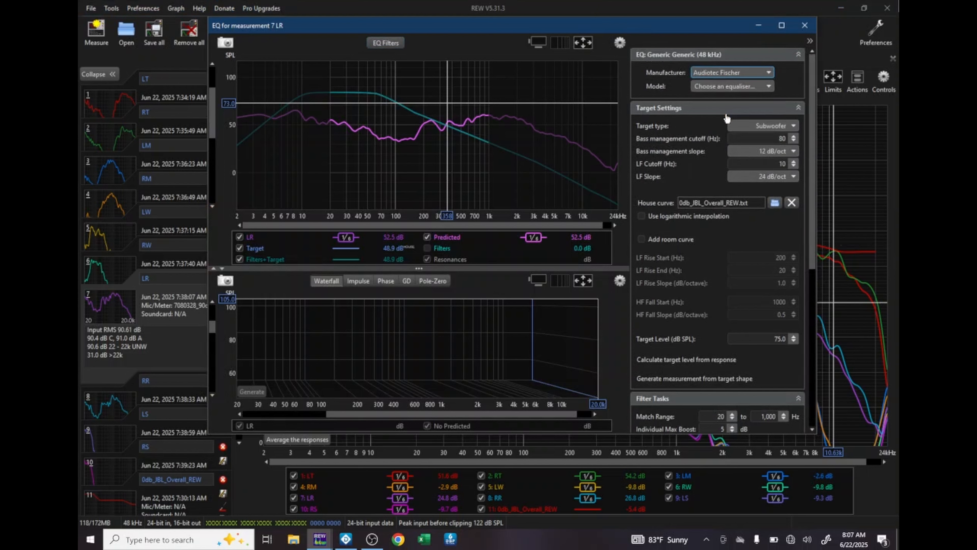
left_click(730, 88)
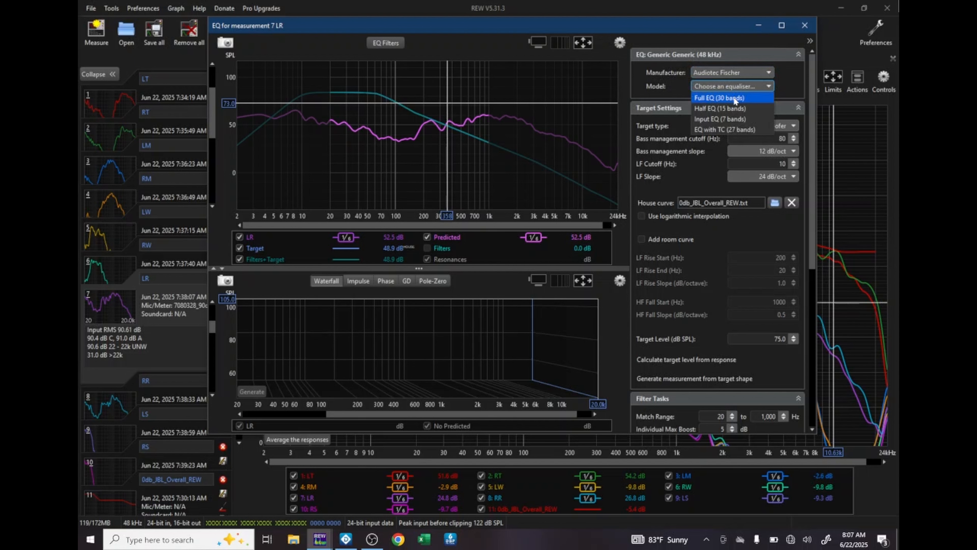
left_click(734, 99)
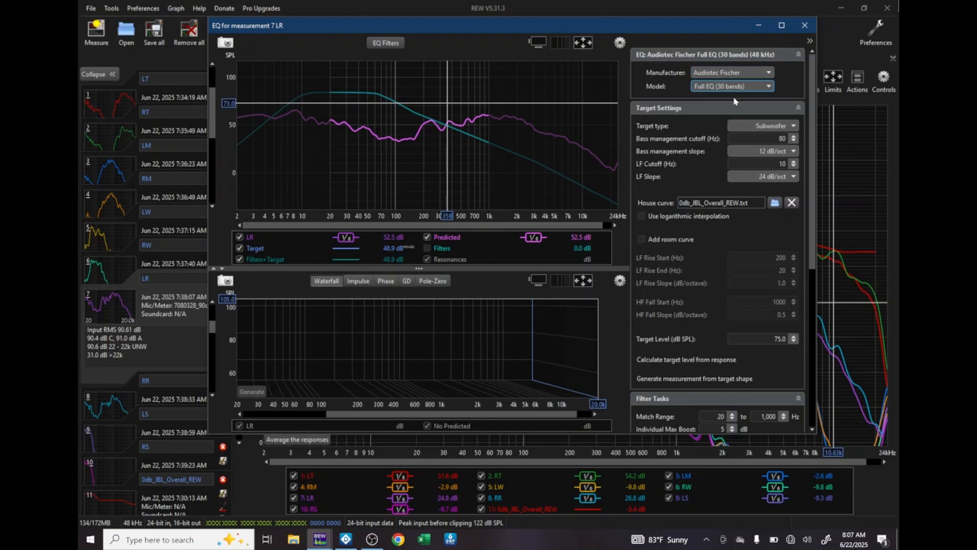
Set LR's target type to Speaker driver with a 300 Hz high-pass crossover of type L-R4.
left_click(768, 127)
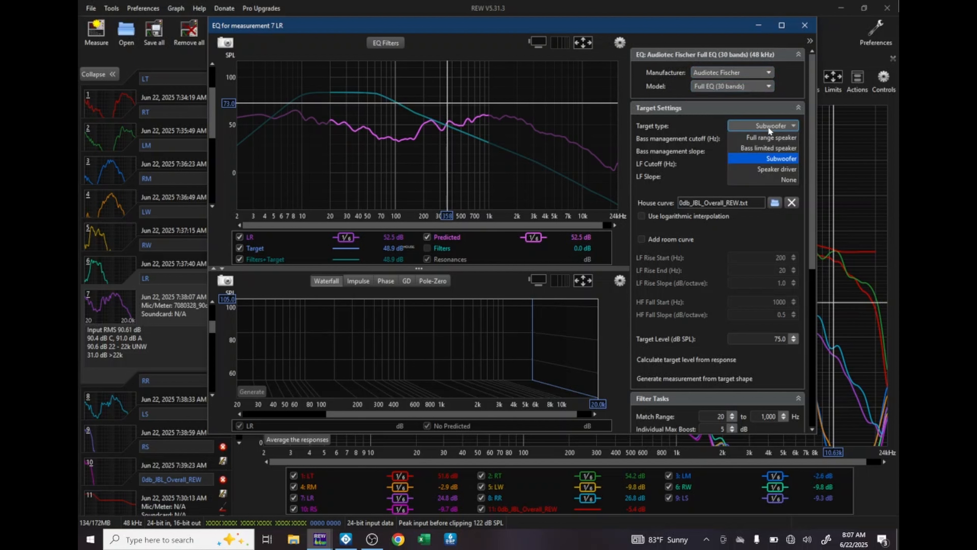
left_click(779, 171)
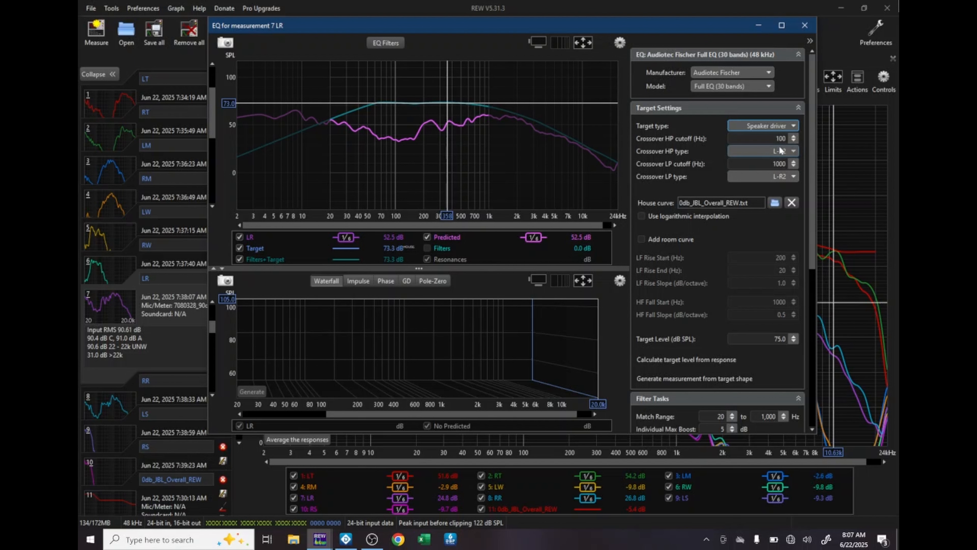
left_click(783, 139)
type("300")
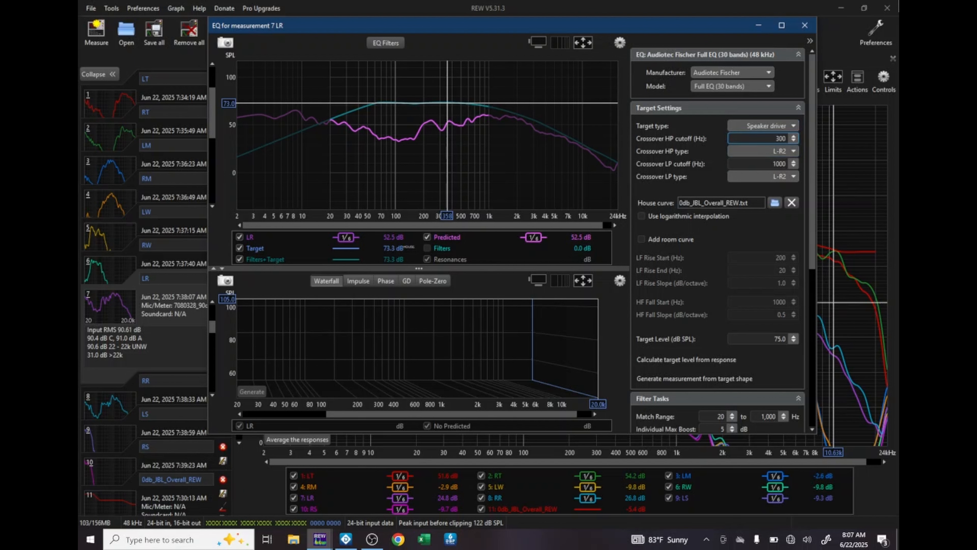
key("Return")
left_click(776, 151)
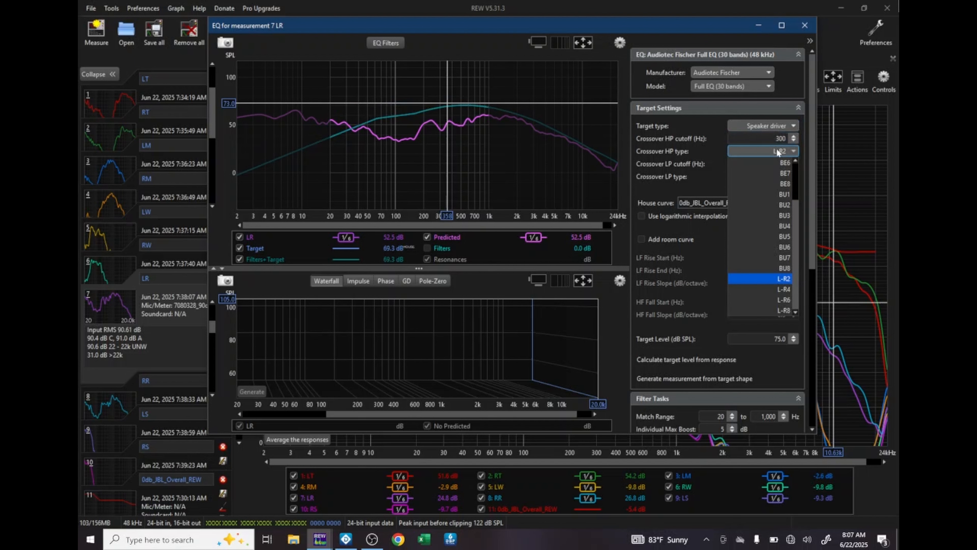
left_click(784, 289)
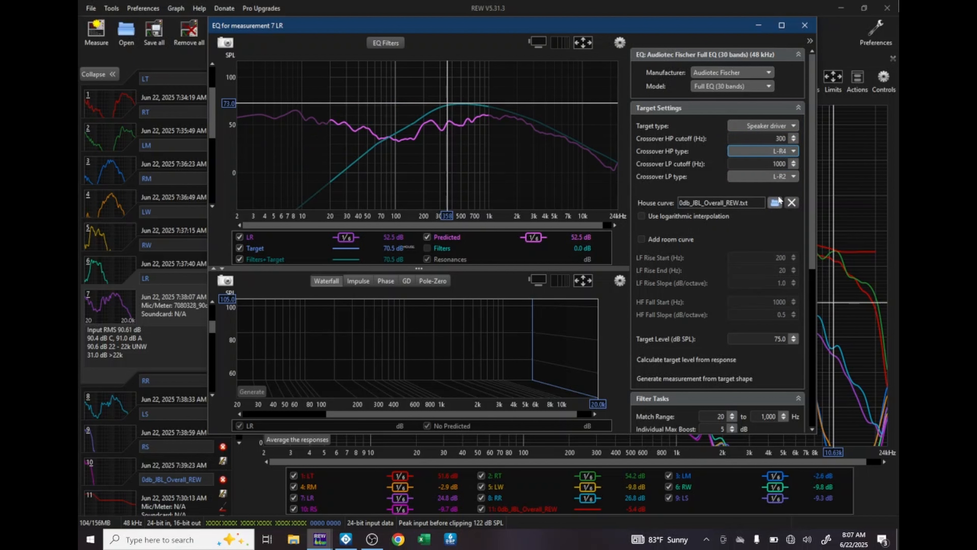
Set LR's low-pass crossover cutoff to 10000 Hz and keep the L-R2 type.
double_click(779, 163)
type("10000")
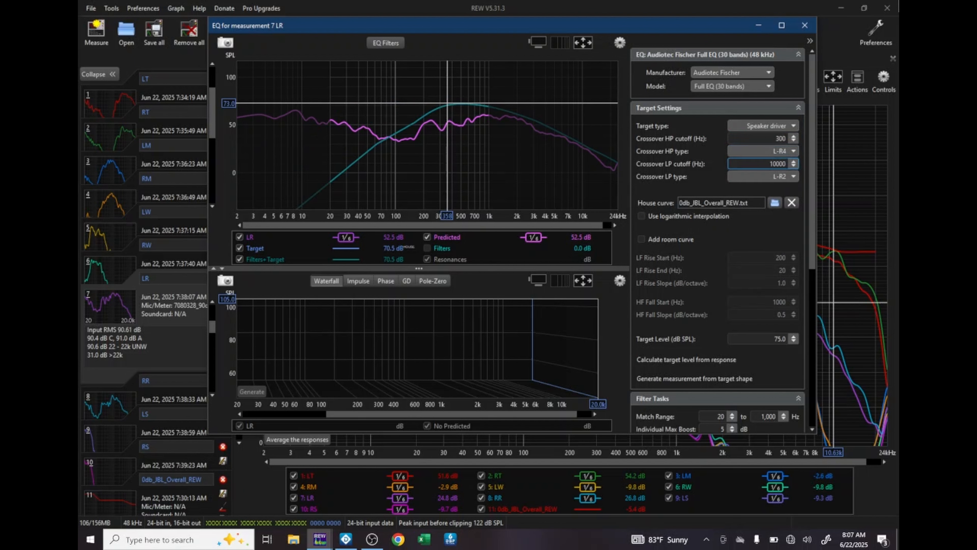
key("Return")
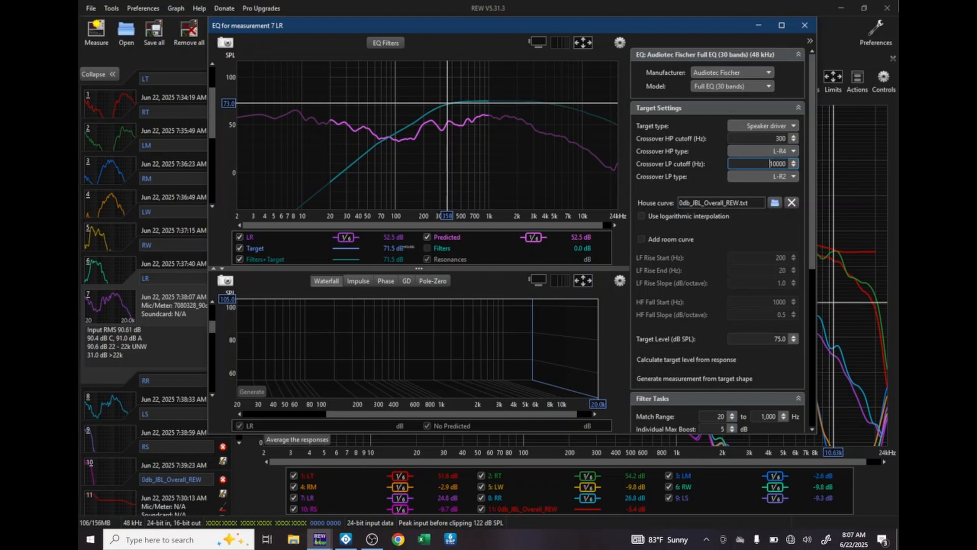
left_click(790, 178)
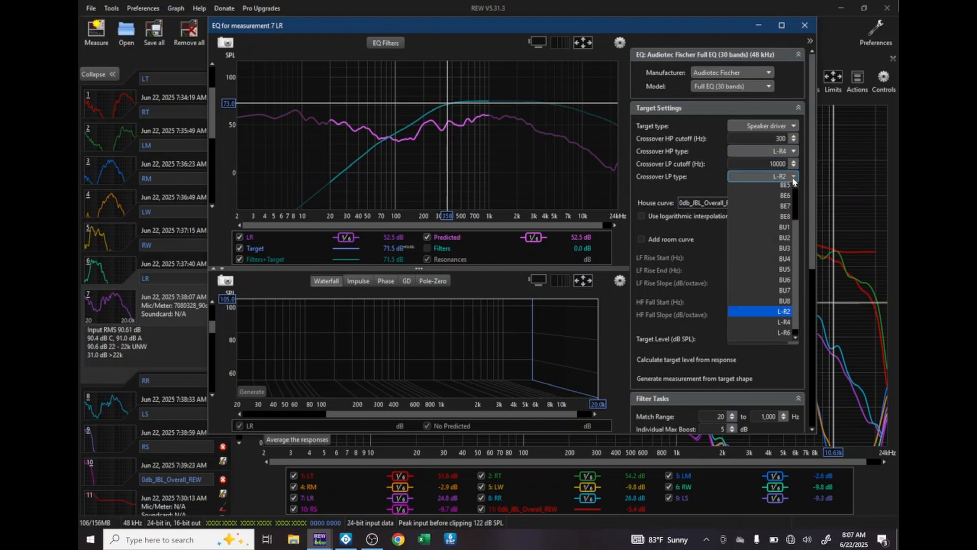
left_click(788, 313)
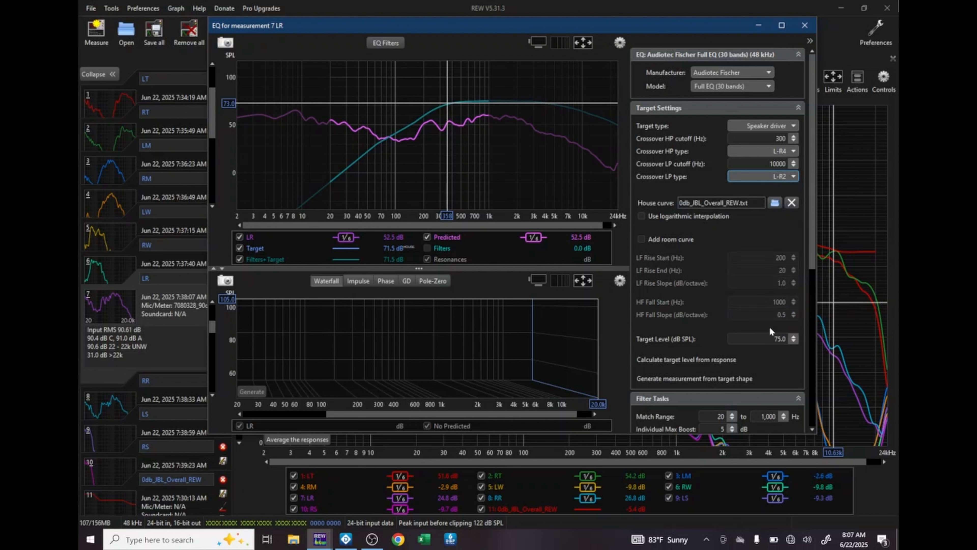
Try a target level of 60 dB SPL for LR, and close its EQ window to view the overlaid responses.
left_click(773, 339)
type("60")
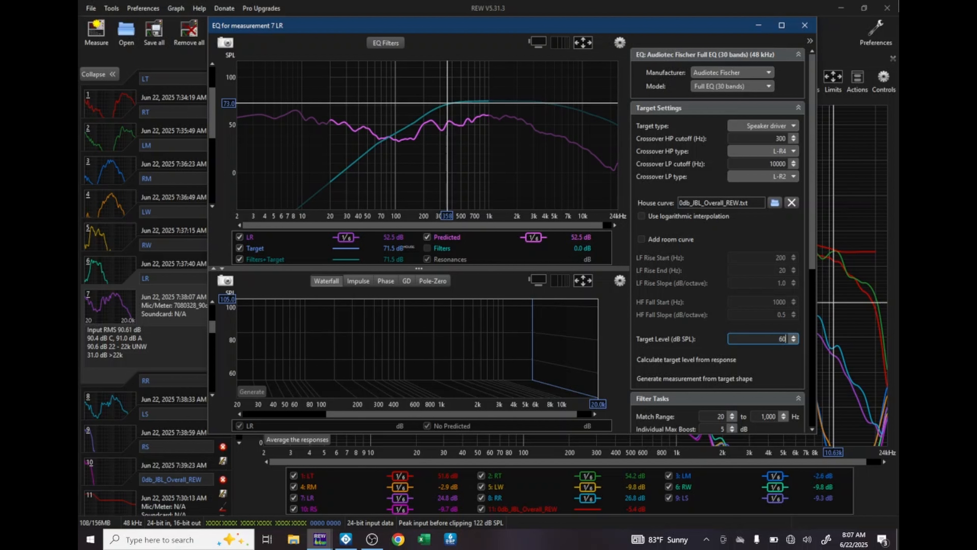
key("Return")
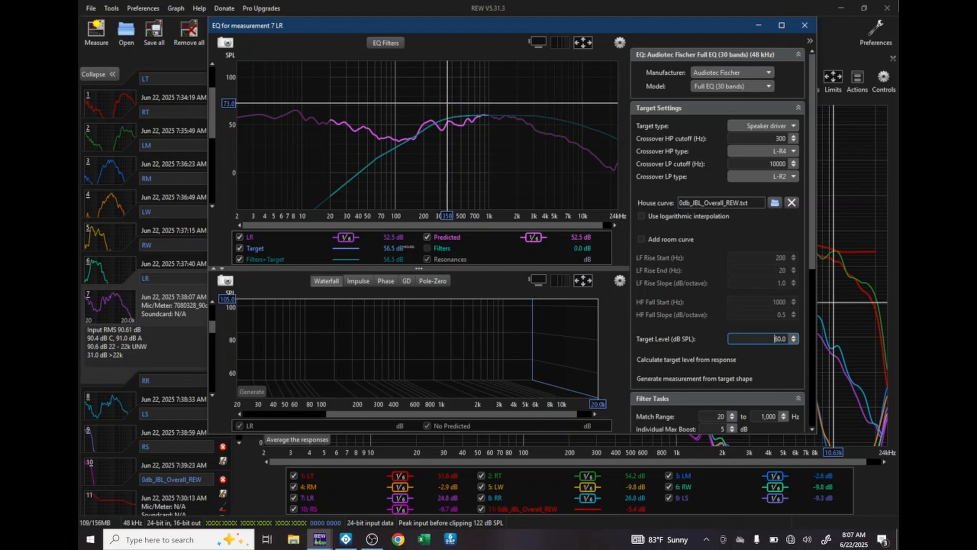
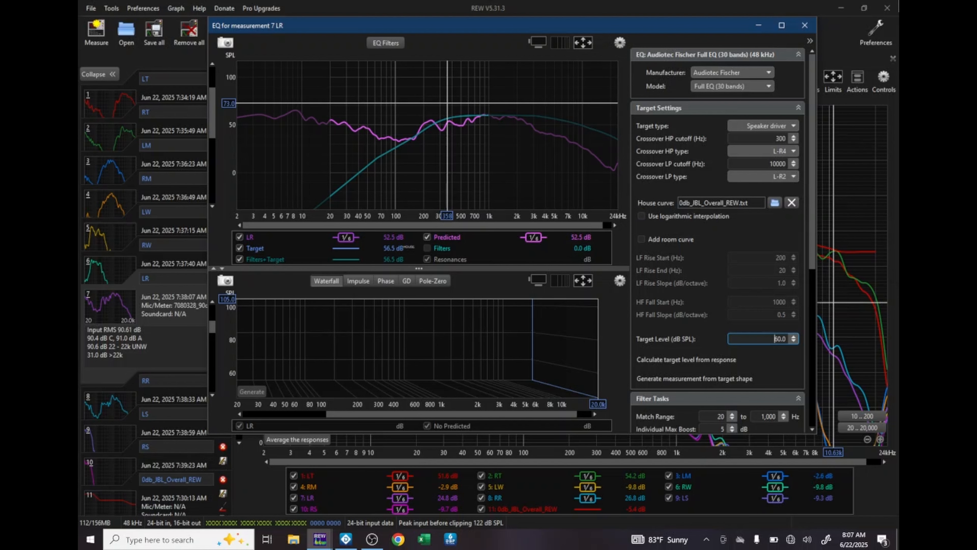
key("Escape")
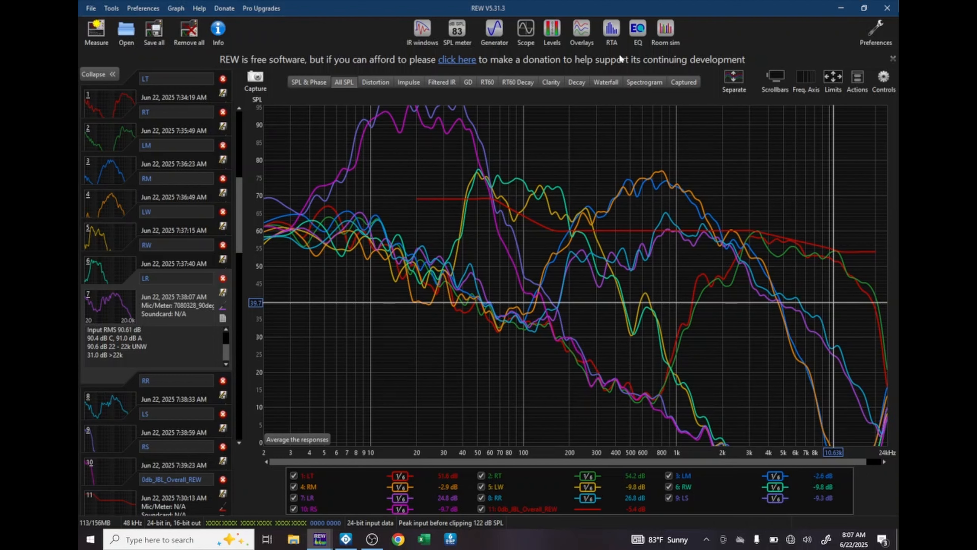
Reopen LR's EQ window and set its target level to 55 dB SPL.
left_click(637, 28)
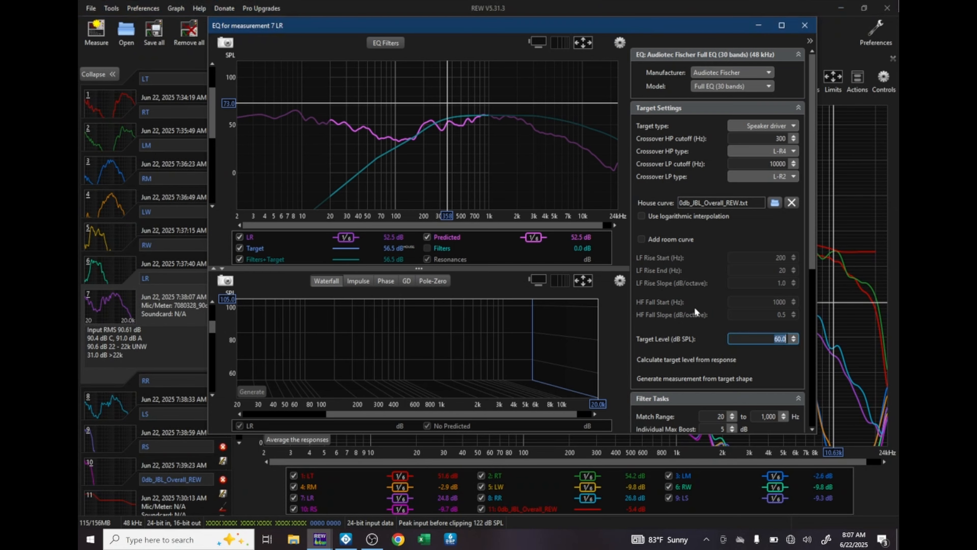
type("55")
key("Return")
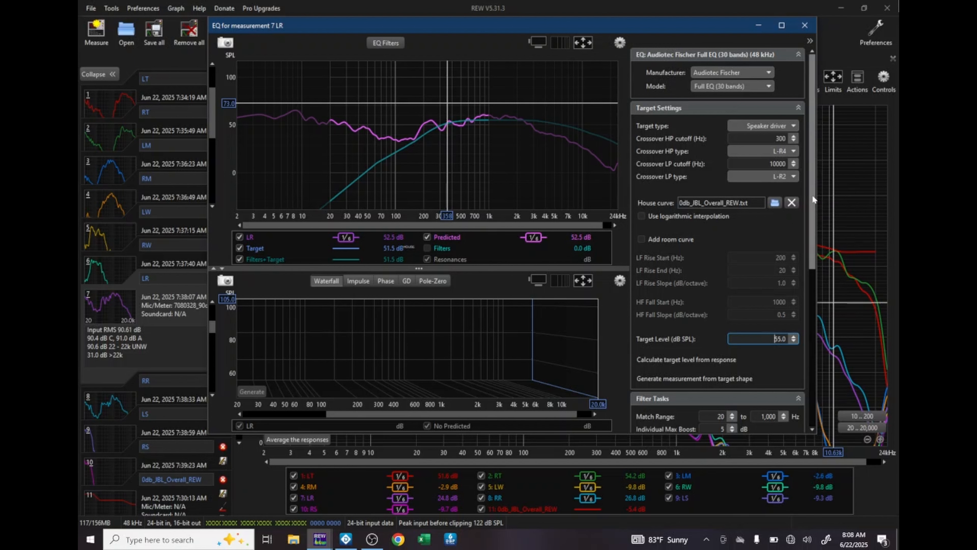
left_click_drag(813, 199, 813, 206)
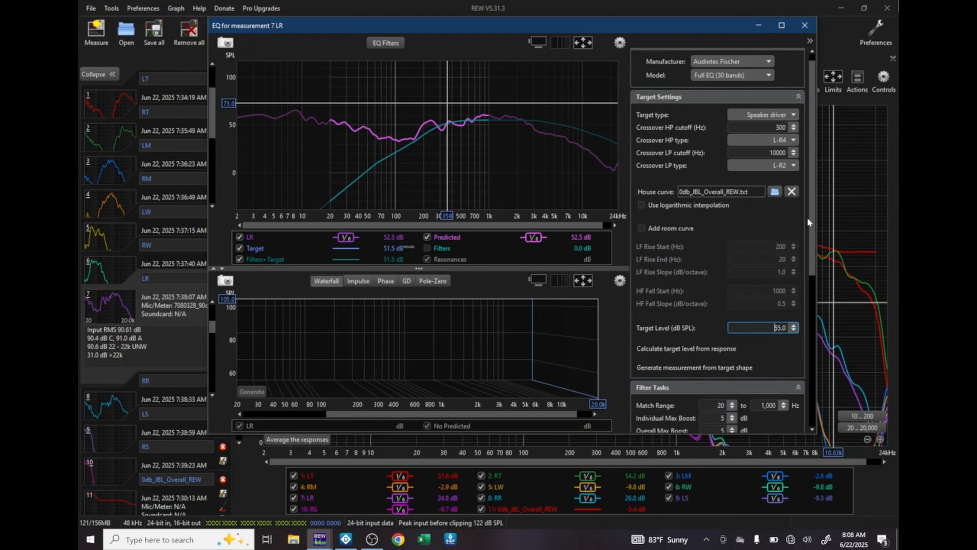
left_click_drag(813, 225, 813, 256)
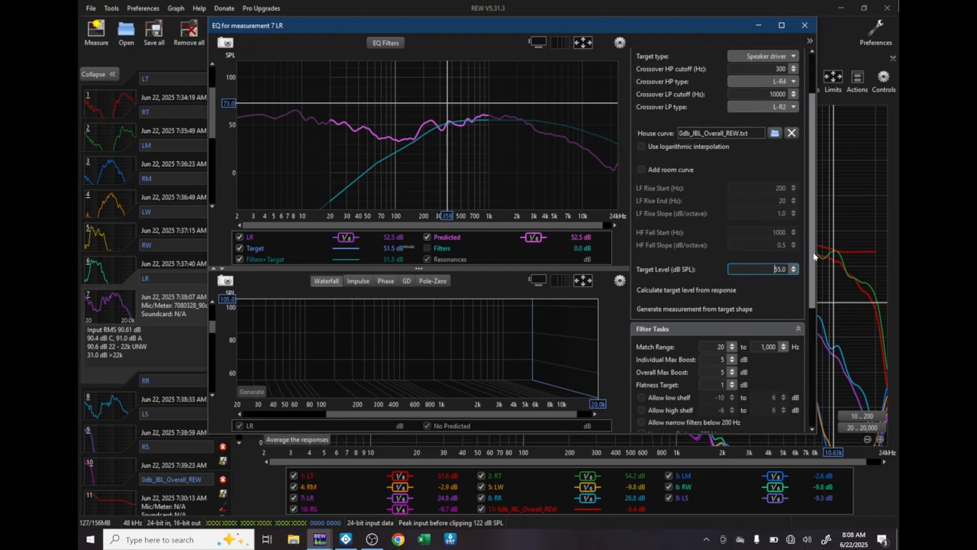
Try other low-pass crossover types for LR, including L-R4, BU7 and BE5, and return to L-R2.
left_click(784, 109)
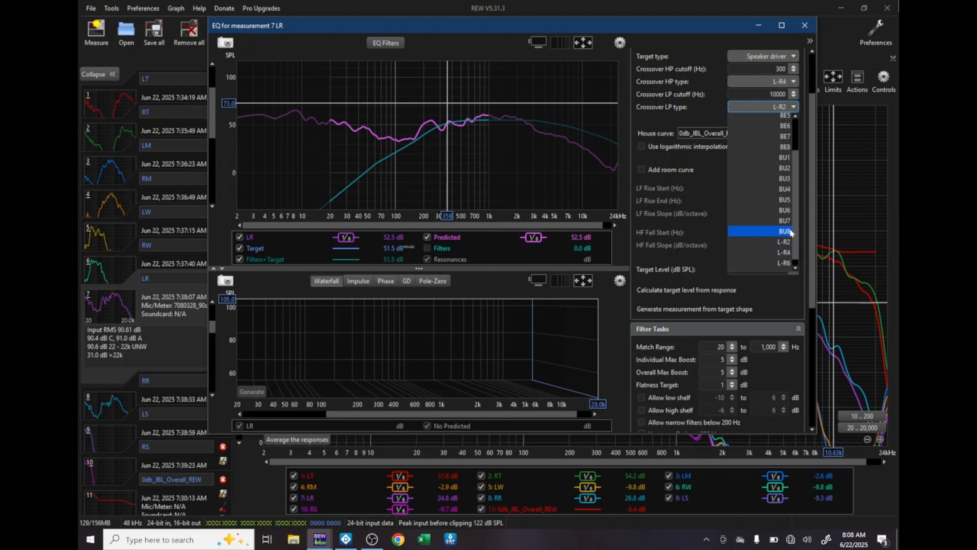
left_click(782, 250)
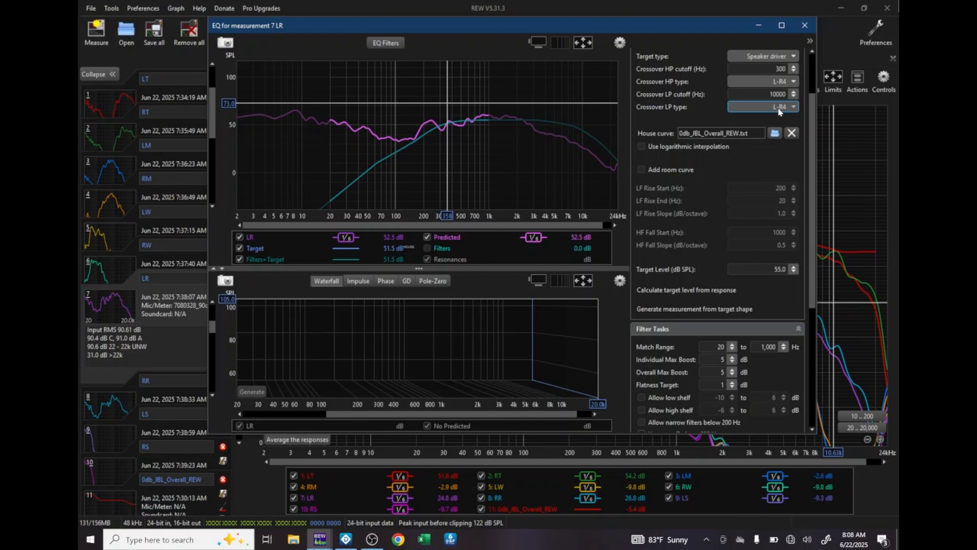
scroll(779, 109, "up", 1)
scroll(779, 109, "up", 6)
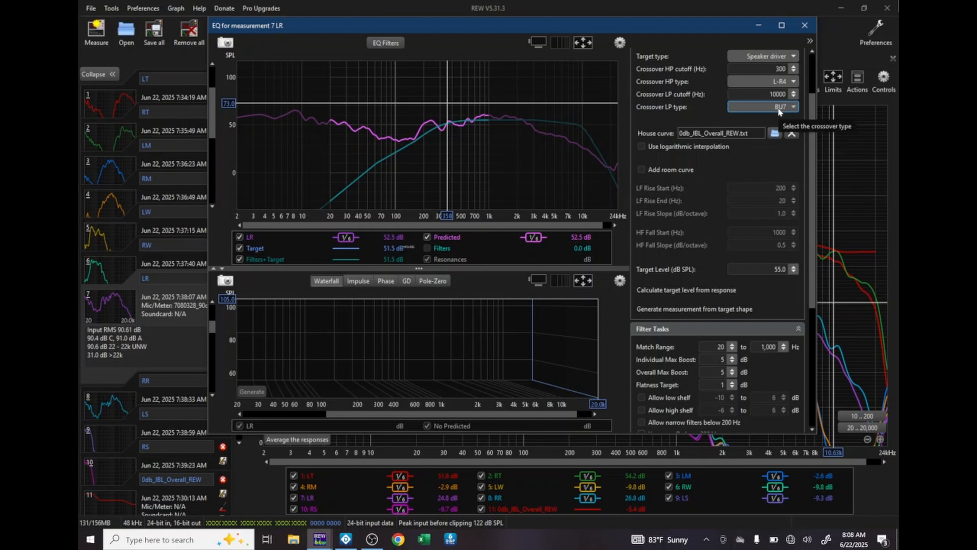
scroll(778, 109, "up", 10)
scroll(778, 109, "up", 2)
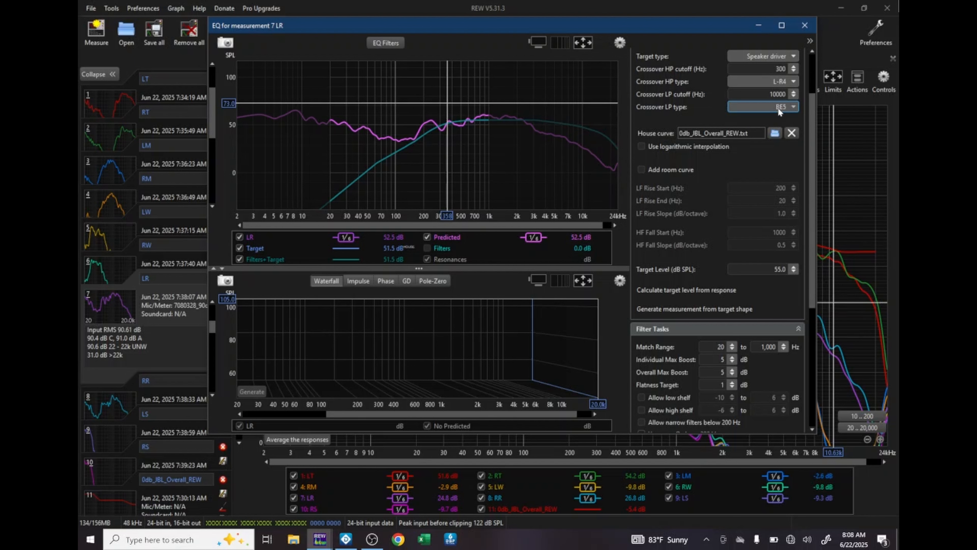
scroll(779, 109, "up", 10)
scroll(778, 111, "up", 6)
scroll(778, 111, "down", 8)
scroll(778, 111, "down", 1)
Try a low-pass crossover cutoff of 1000 Hz for LR.
key("shift+Tab")
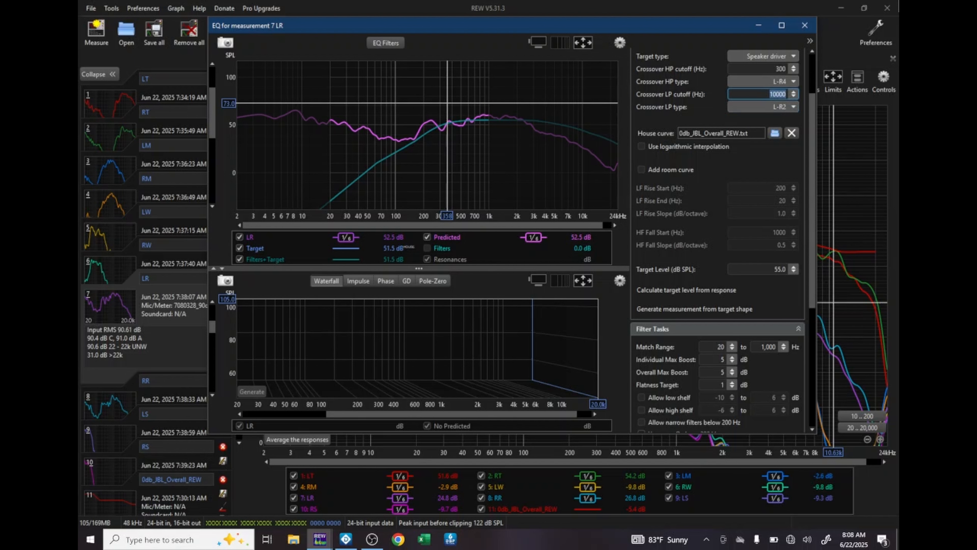
type("1000")
key("Return")
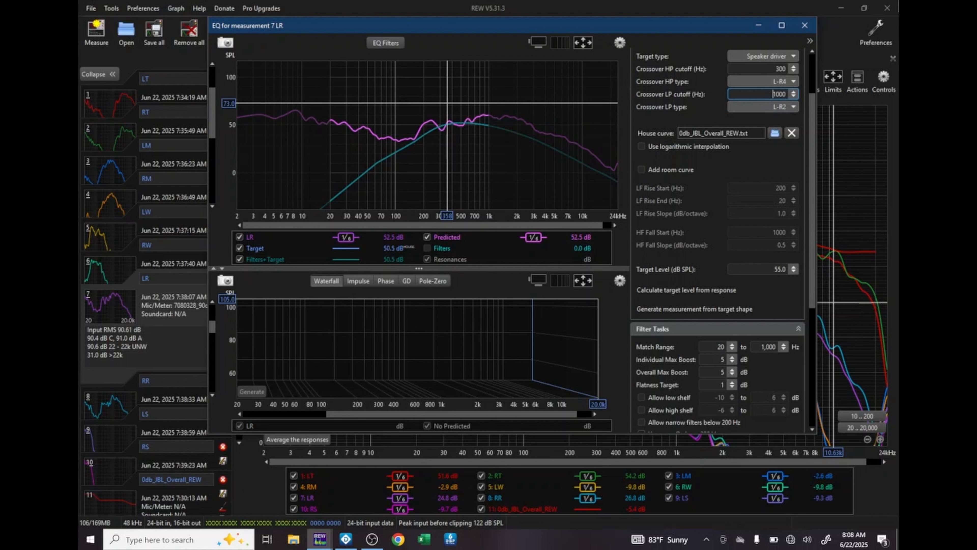
Set LR's low-pass crossover cutoff to 2000 Hz.
double_click(779, 95)
type("2k")
key("BackSpace")
type("000")
key("Return")
Raise LR's target level to 60 dB SPL.
left_click(793, 267)
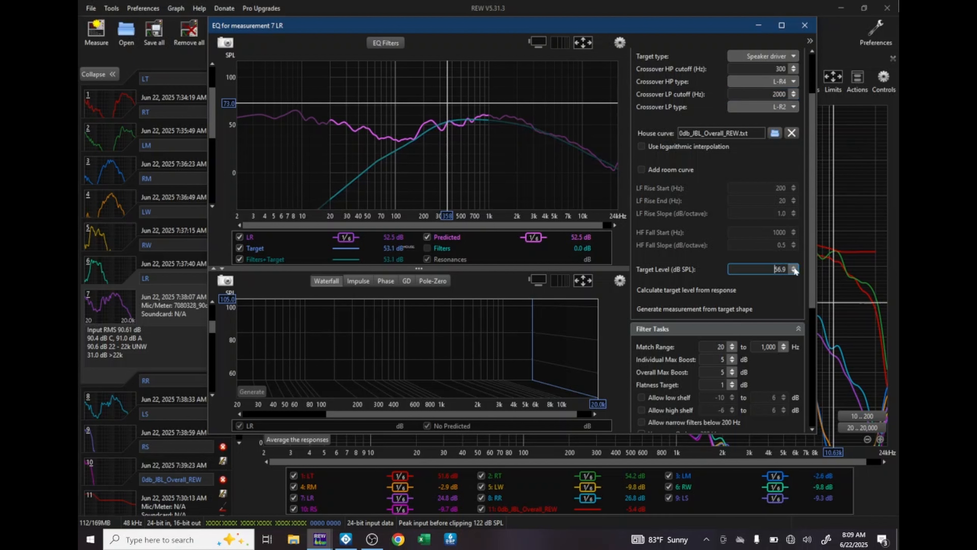
left_click(793, 268)
double_click(780, 268)
type("60")
key("Return")
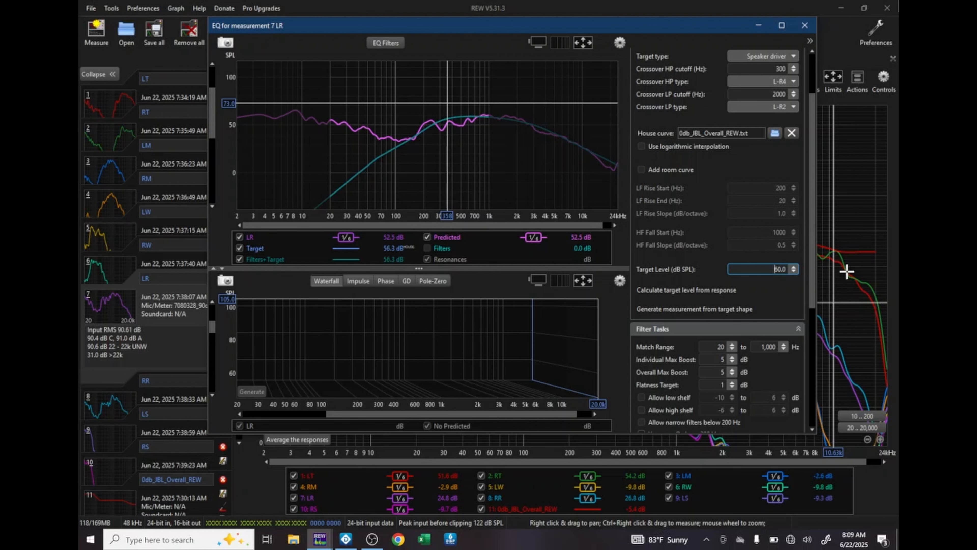
Set LR's filter match range to 100 to 10,000 Hz.
left_click_drag(812, 207, 804, 266)
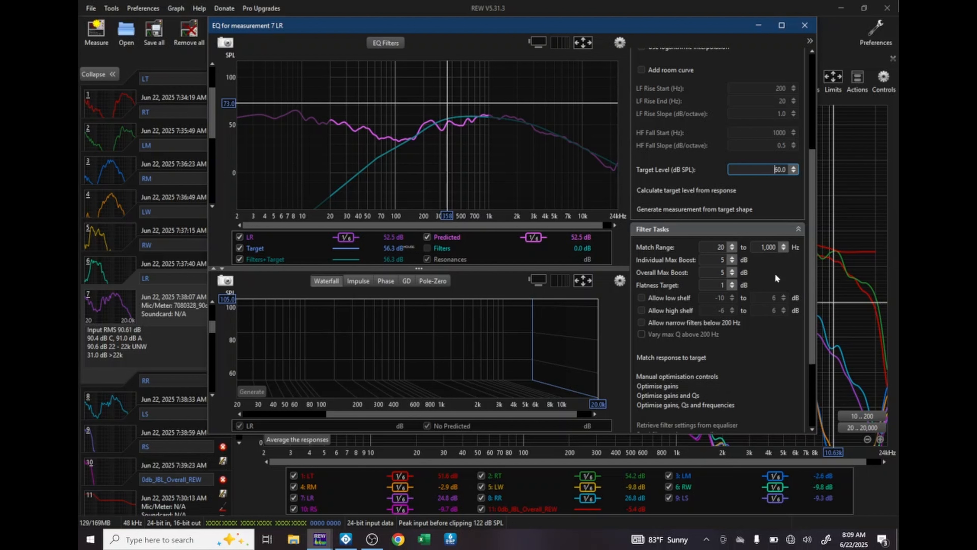
double_click(720, 247)
type("1")
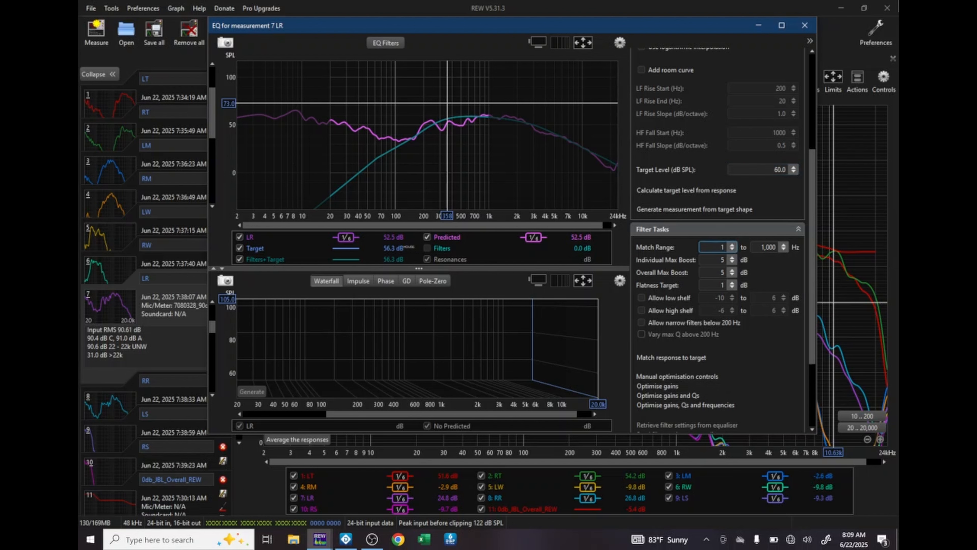
type("00")
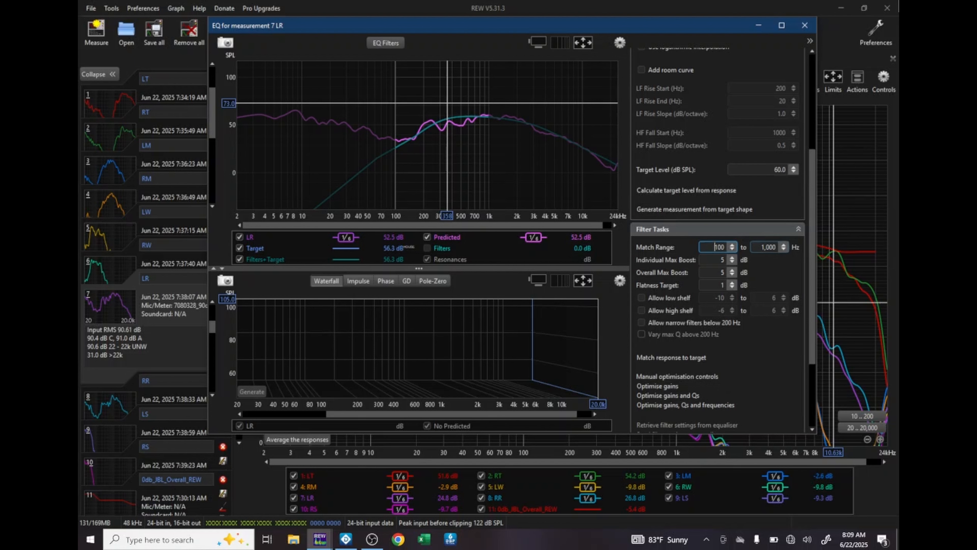
key("Tab")
type("10,0")
type("00")
key("Return")
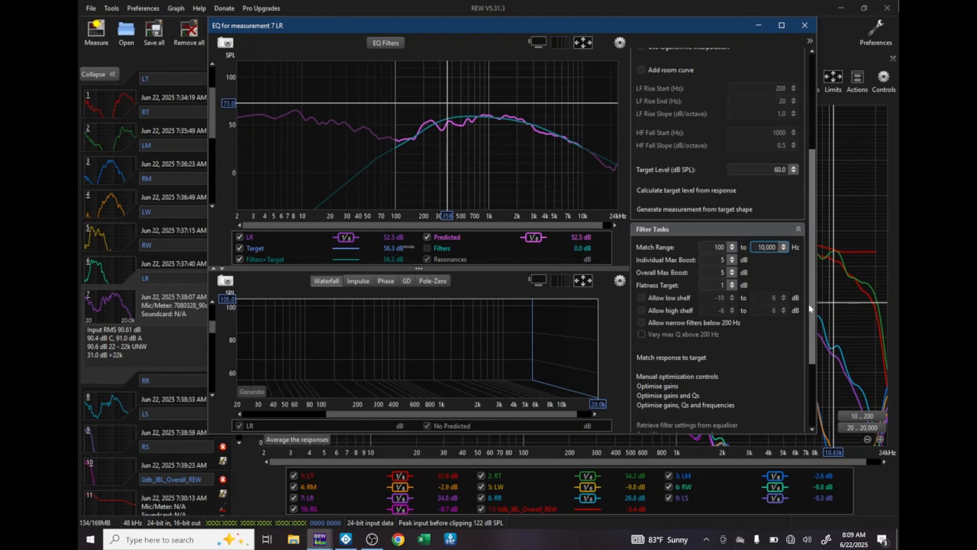
Match LR's response to the target and open its generated EQ filters.
left_click_drag(808, 303, 808, 367)
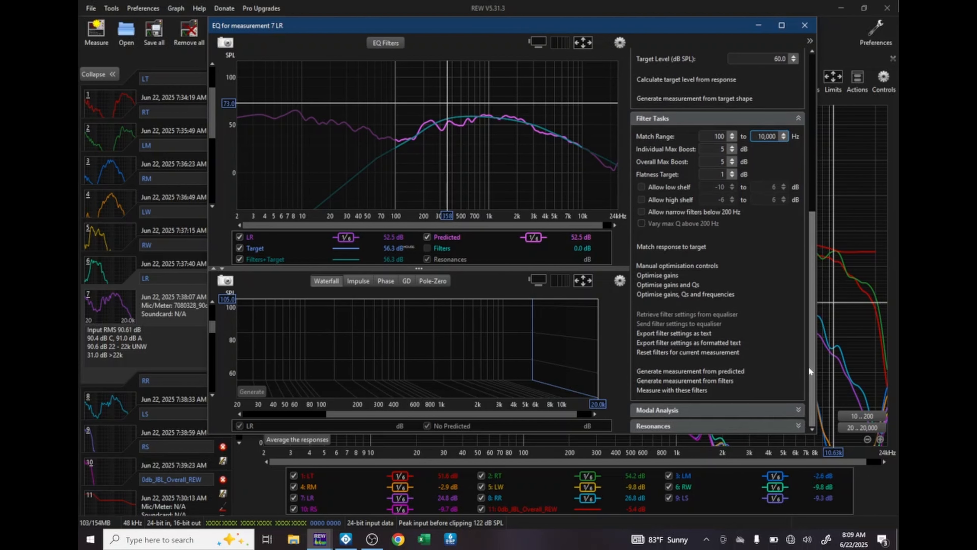
left_click(674, 247)
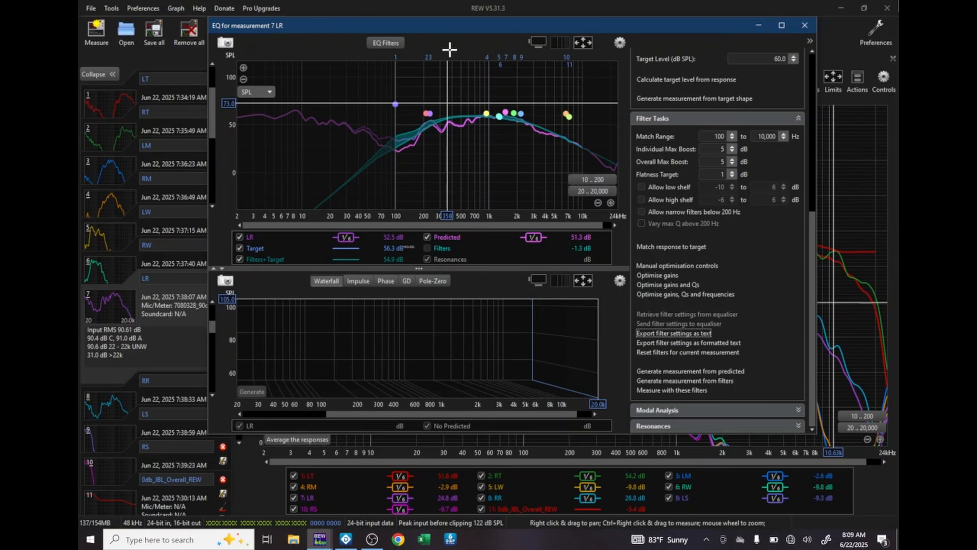
left_click(385, 43)
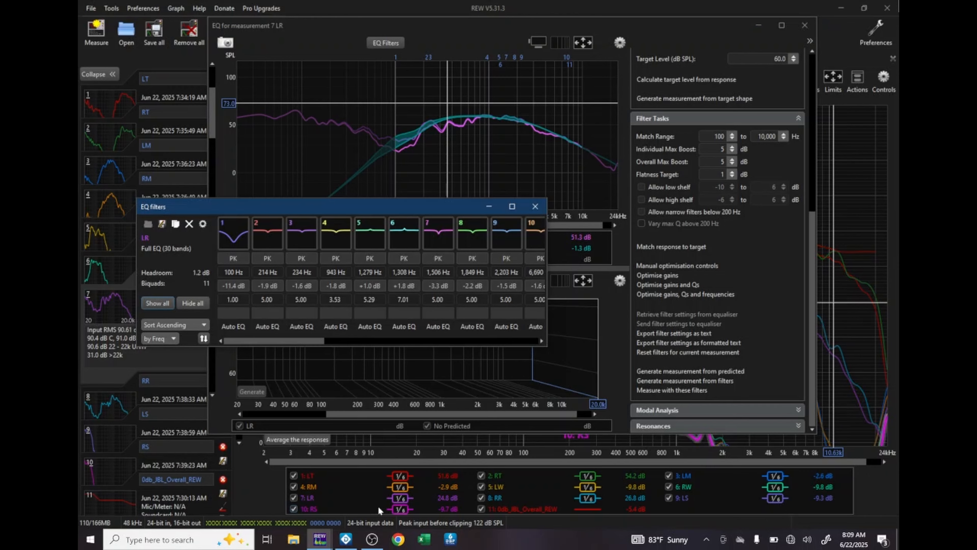
Switch to the Helix DSP PC-Tool, copy LR's filters and import them into Output G - Rear L Full.
left_click(346, 539)
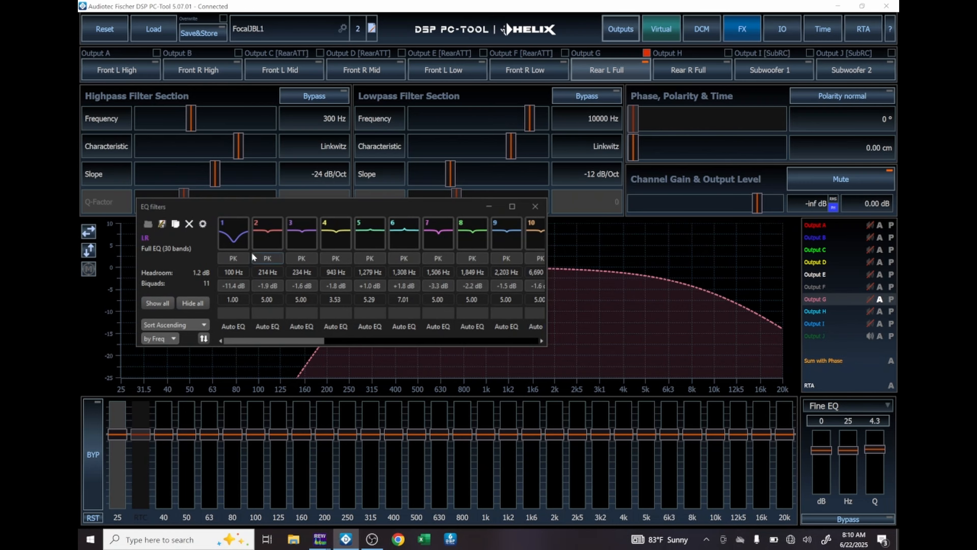
left_click(175, 224)
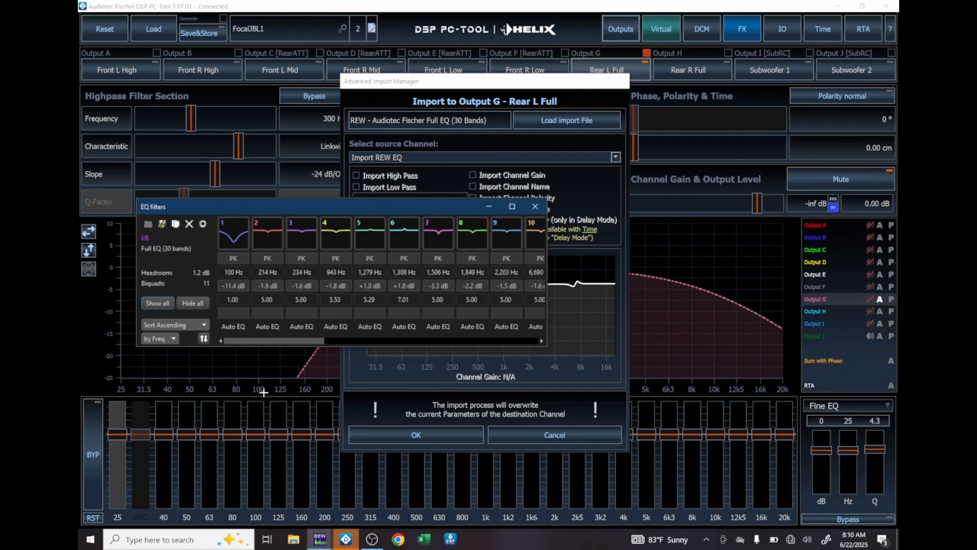
left_click(382, 436)
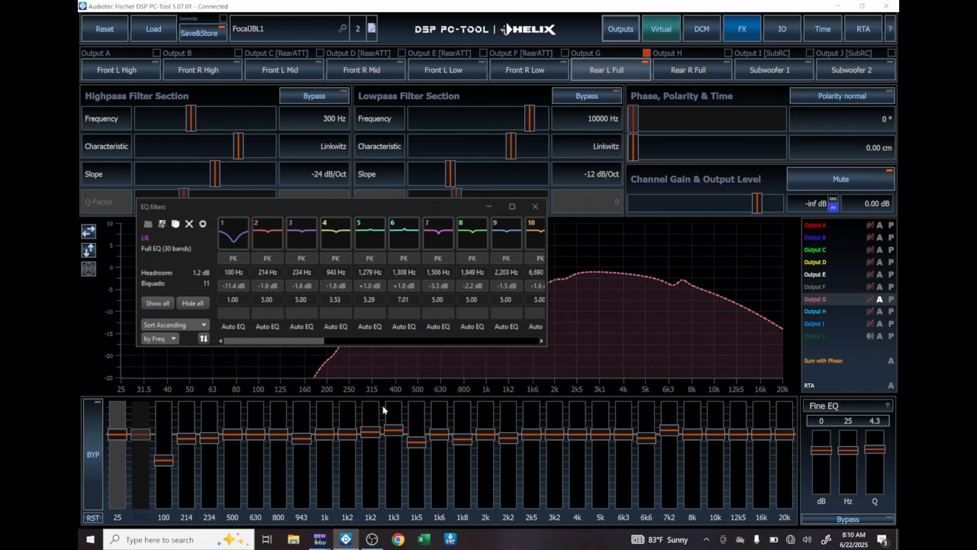
left_click(535, 207)
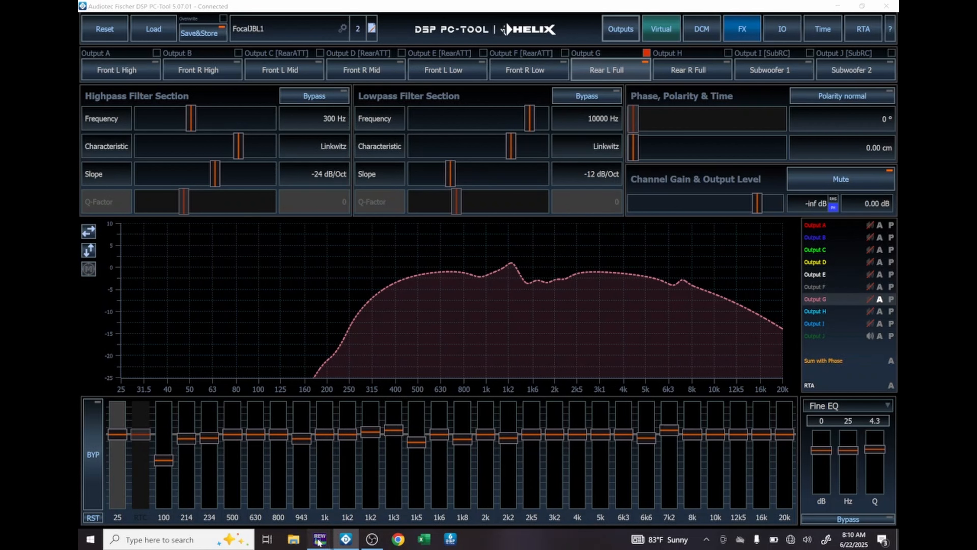
Switch back to REW and open the EQ window for the RR measurement.
mouse_move(319, 541)
left_click(306, 507)
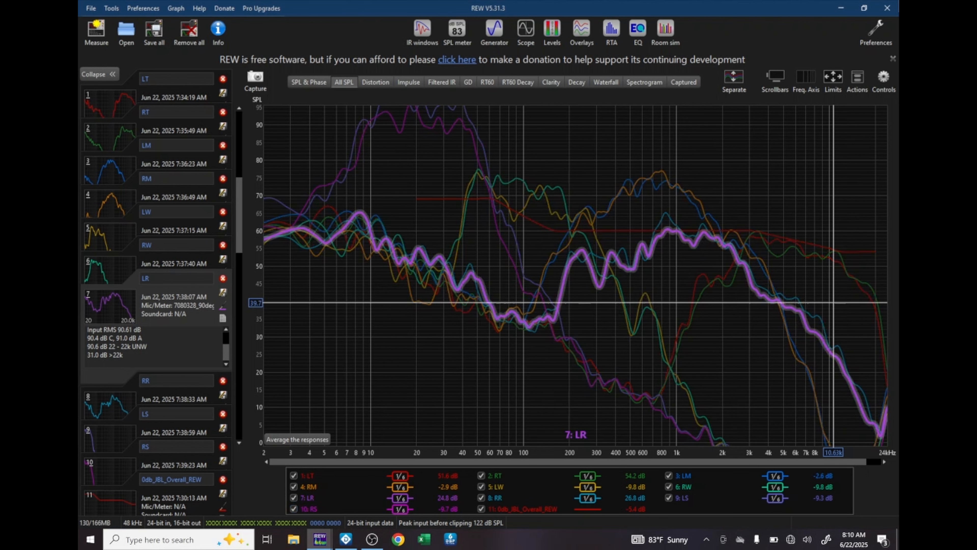
left_click(103, 408)
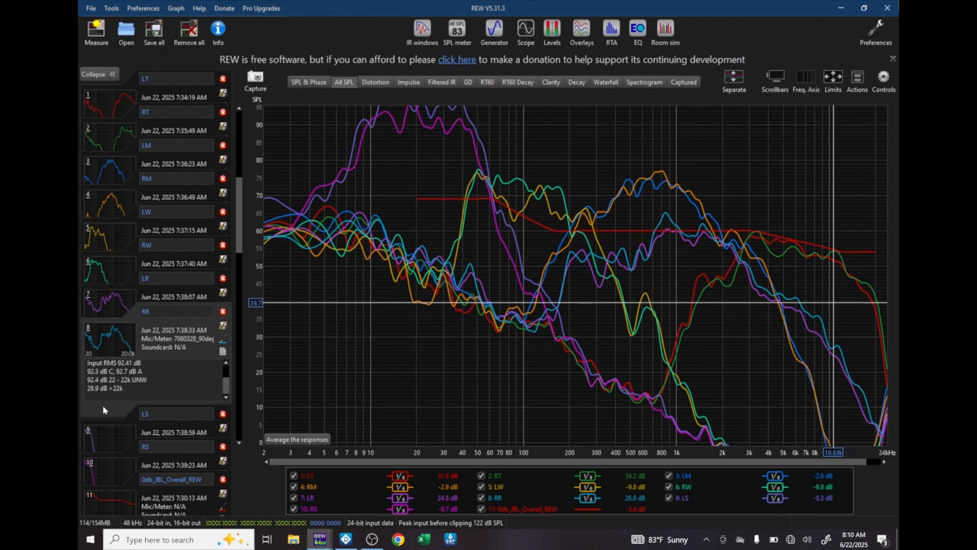
left_click(633, 32)
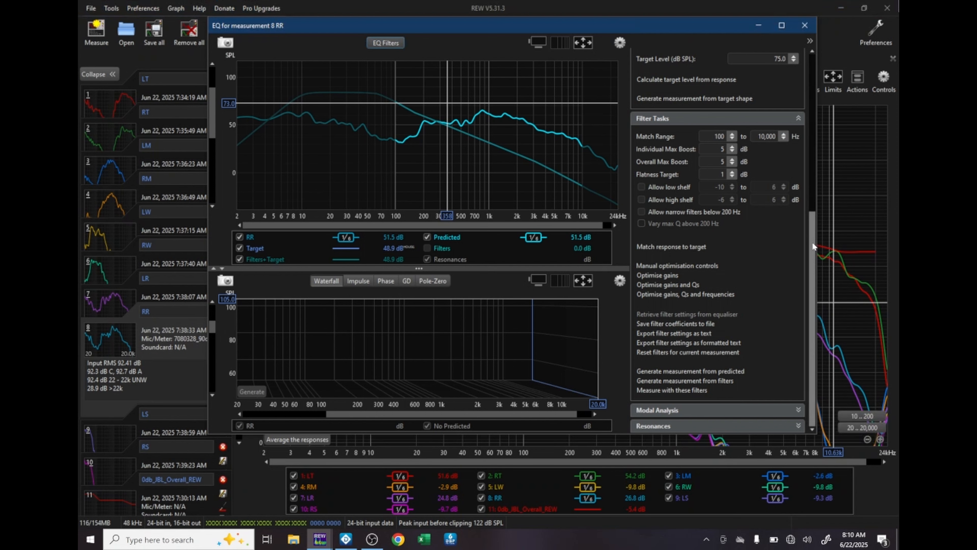
Set RR's equaliser to the Audiotec Fischer Full EQ (30 bands) model.
left_click_drag(812, 247, 806, 58)
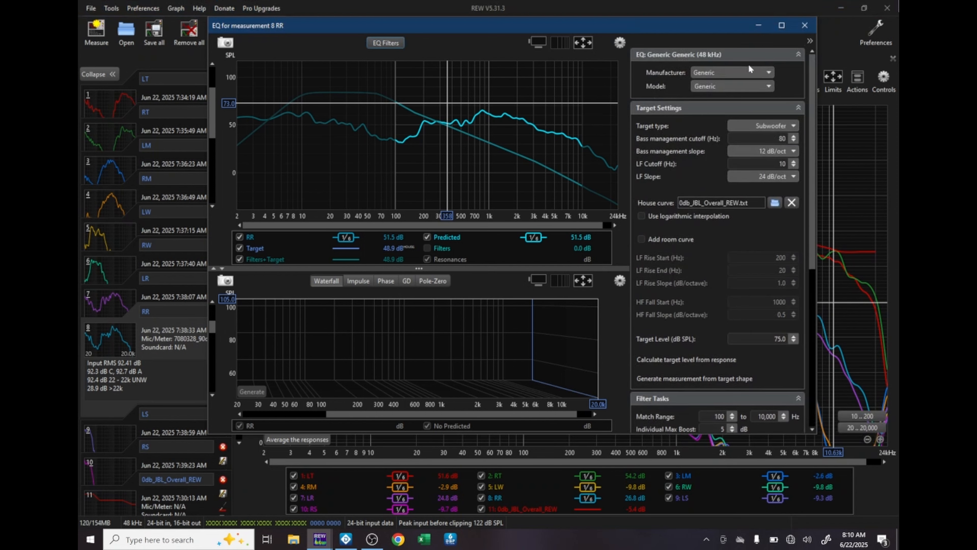
left_click(742, 71)
left_click(724, 115)
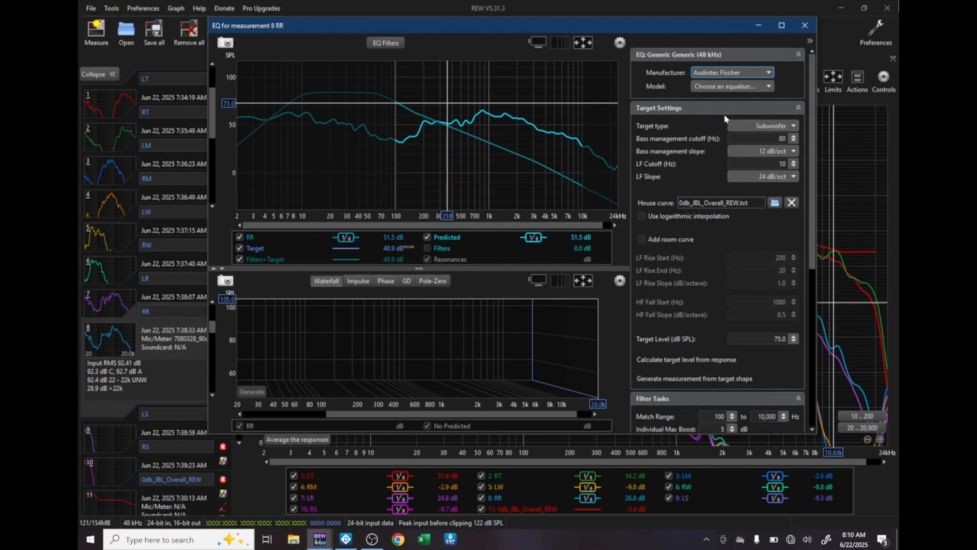
left_click(717, 86)
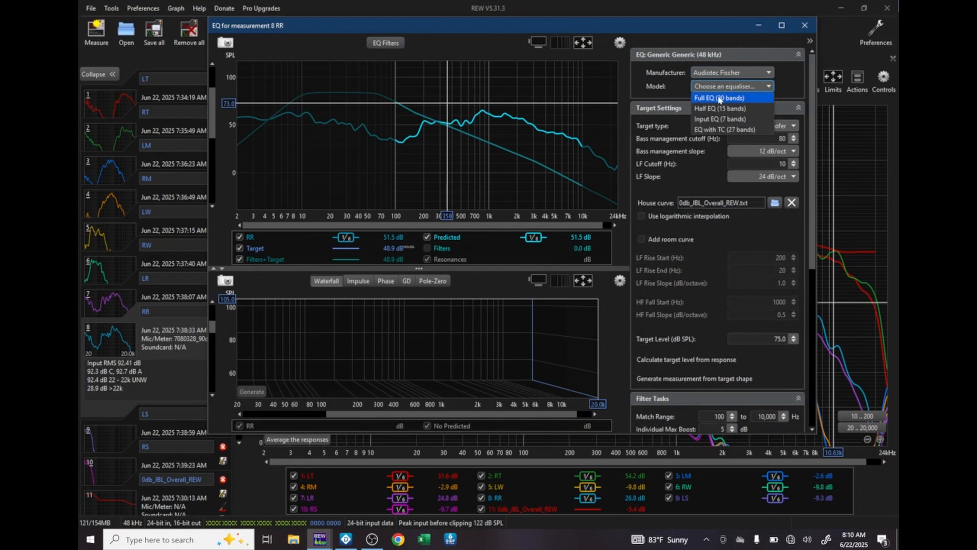
left_click(719, 98)
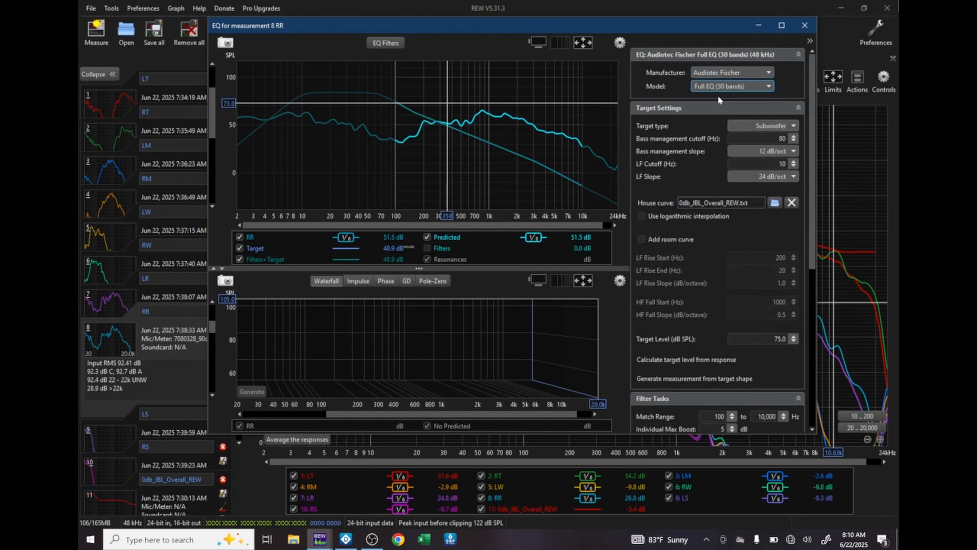
Set RR's target type to Speaker driver with a 300 Hz high-pass crossover of type L-R4.
left_click(764, 126)
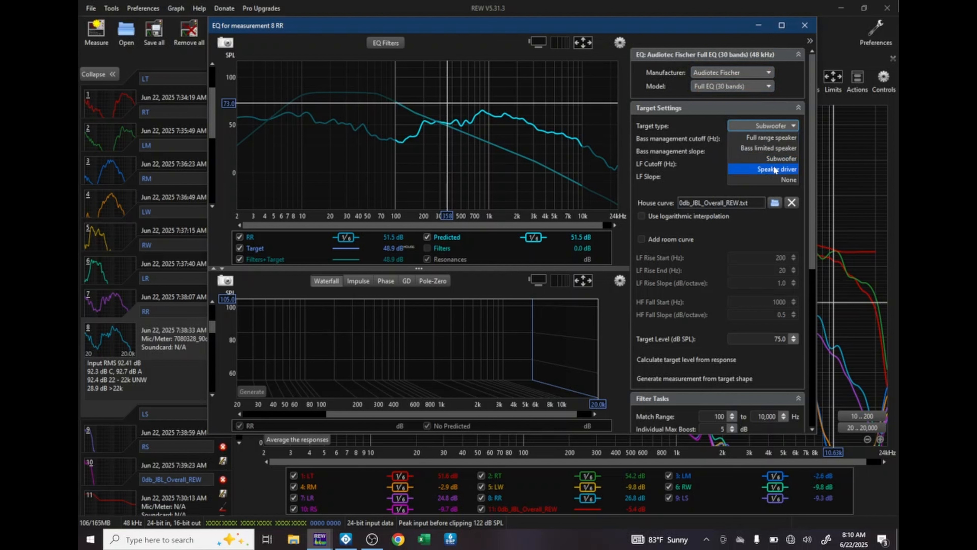
left_click(776, 169)
double_click(774, 140)
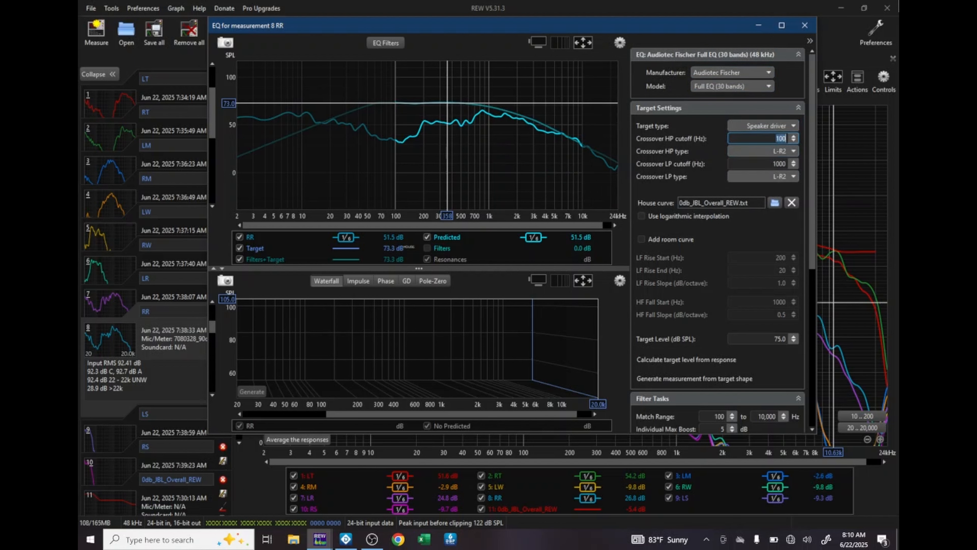
key("BackSpace")
type("300")
key("Return")
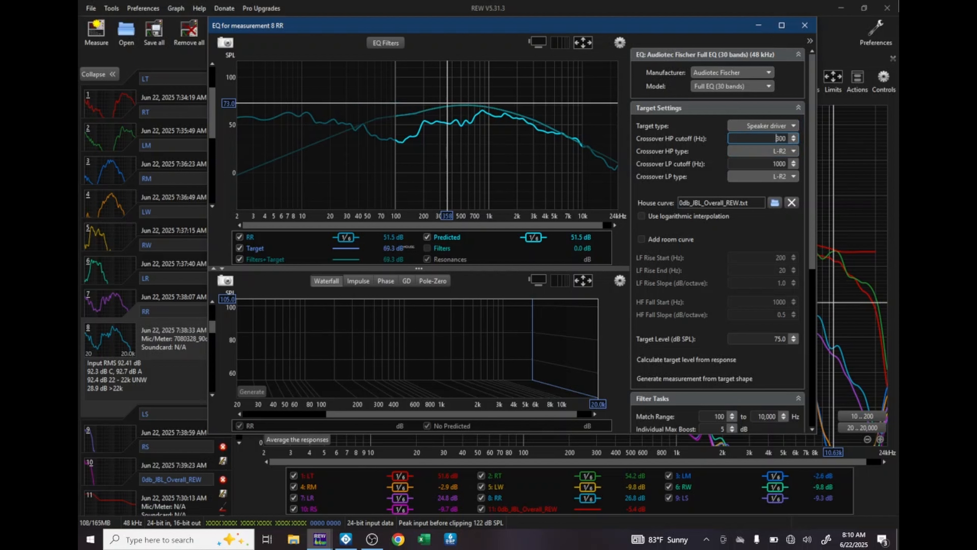
left_click(779, 151)
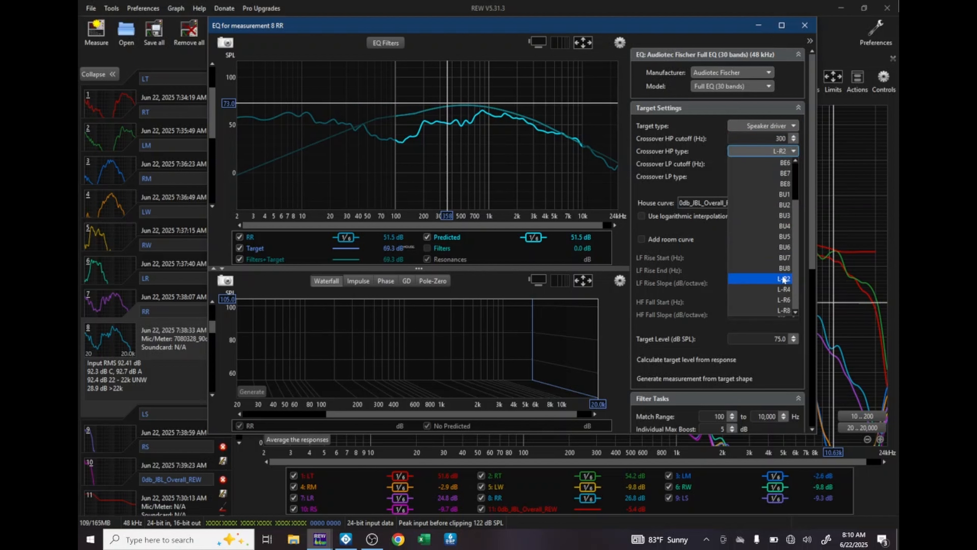
left_click(785, 289)
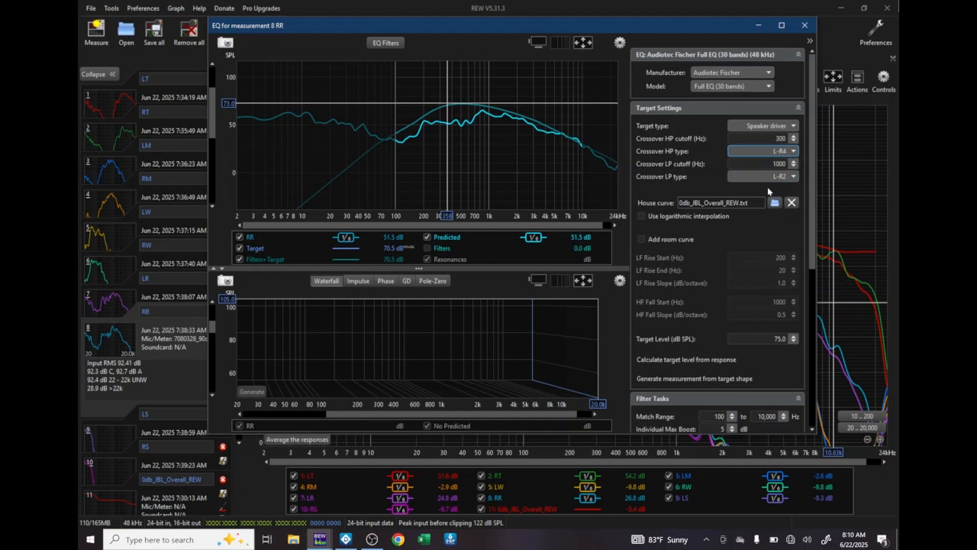
Set RR's low-pass crossover cutoff to 2000 Hz and its target level to 60 dB SPL.
key("Tab")
type("2000")
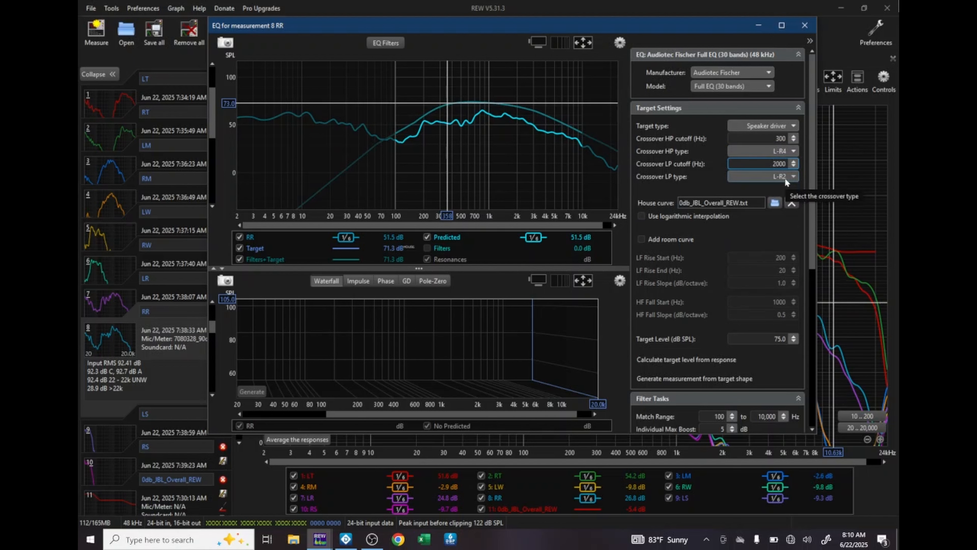
left_click(762, 339)
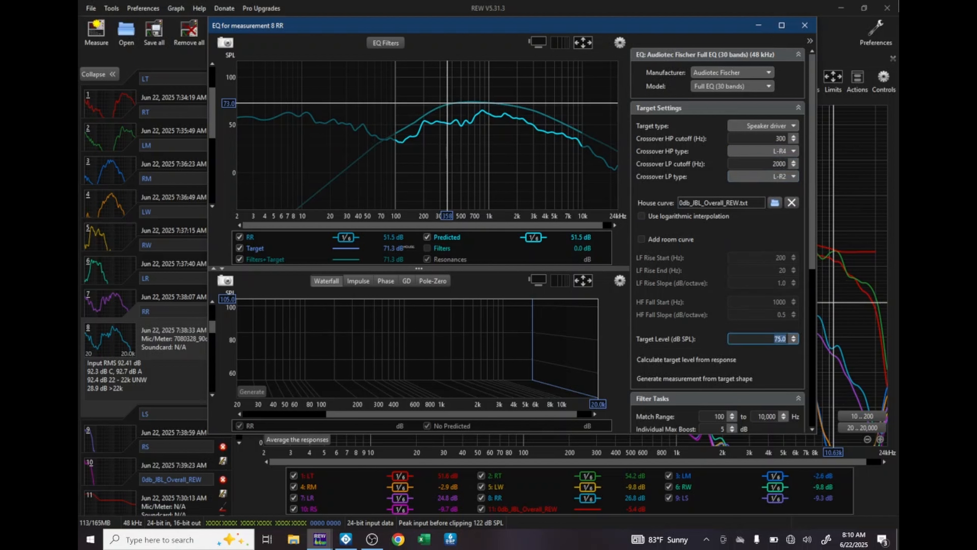
type("60")
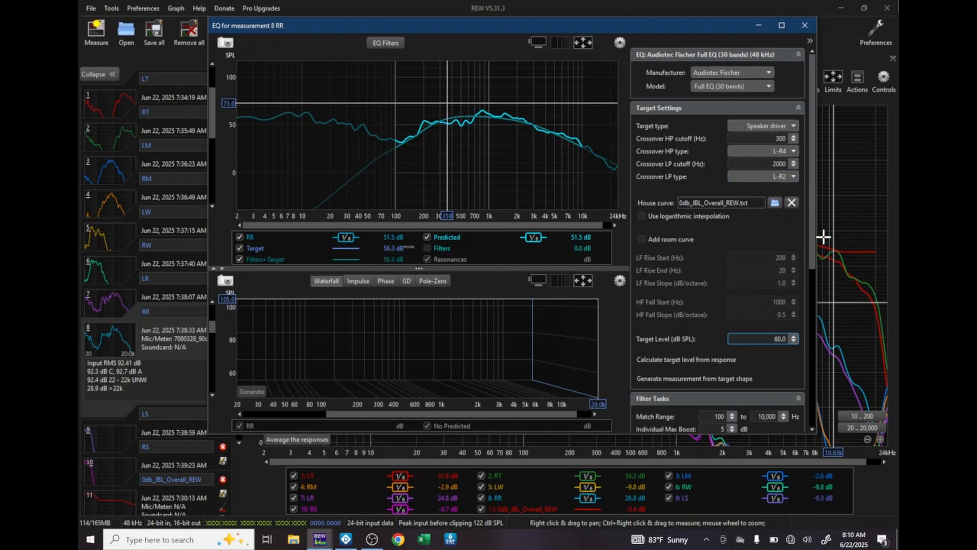
left_click_drag(813, 220, 808, 295)
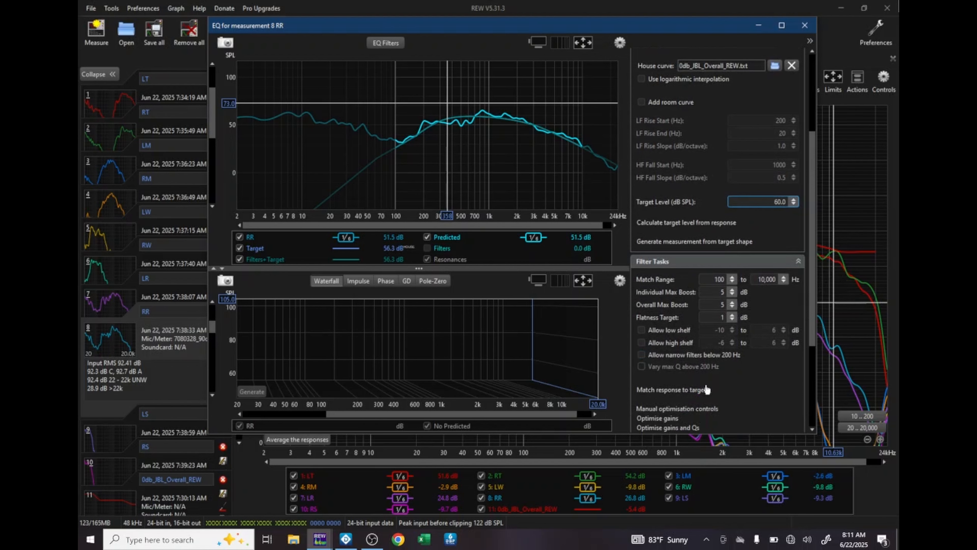
Match RR's response to its target and import the generated EQ filters into Output H (Rear R Full) in the Helix DSP PC-Tool.
left_click(687, 388)
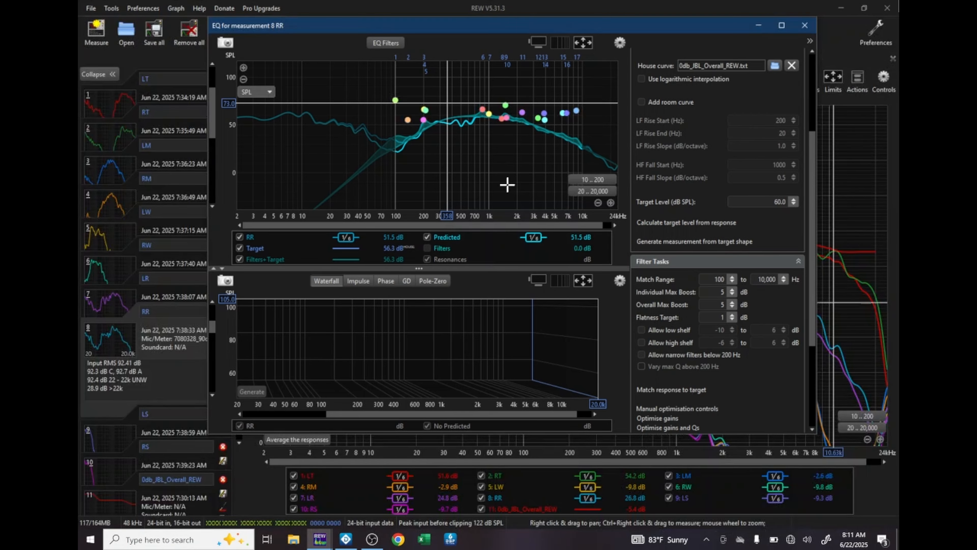
left_click(385, 43)
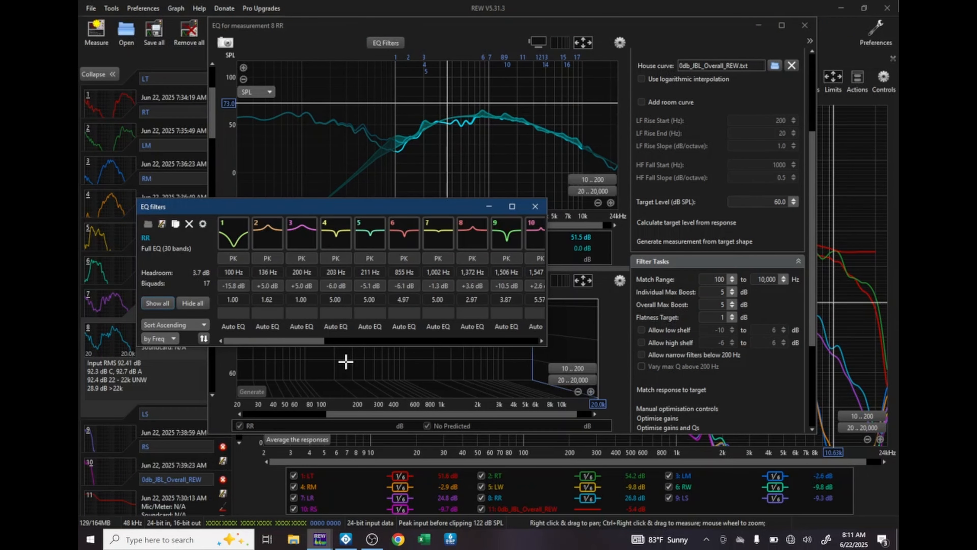
left_click(346, 538)
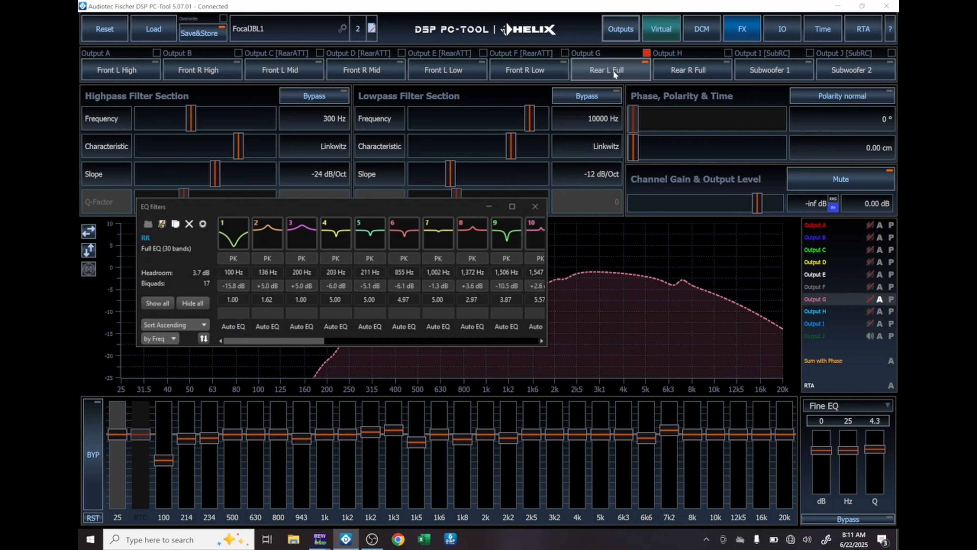
left_click(680, 70)
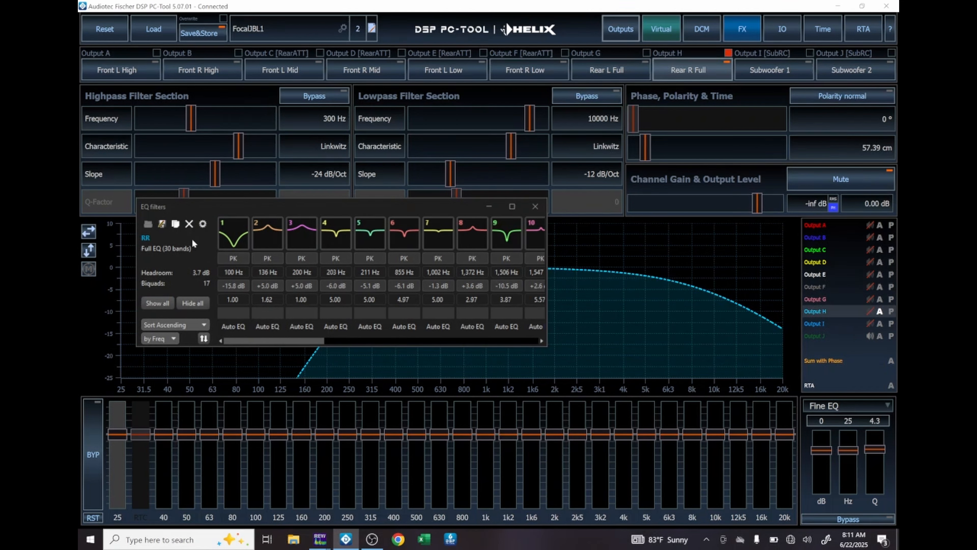
left_click(177, 225)
left_click(176, 225)
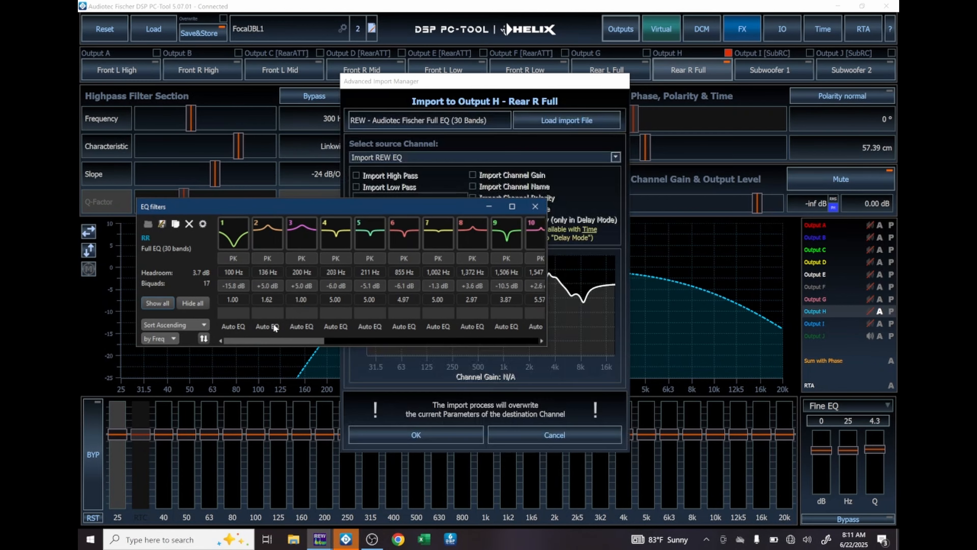
left_click(396, 434)
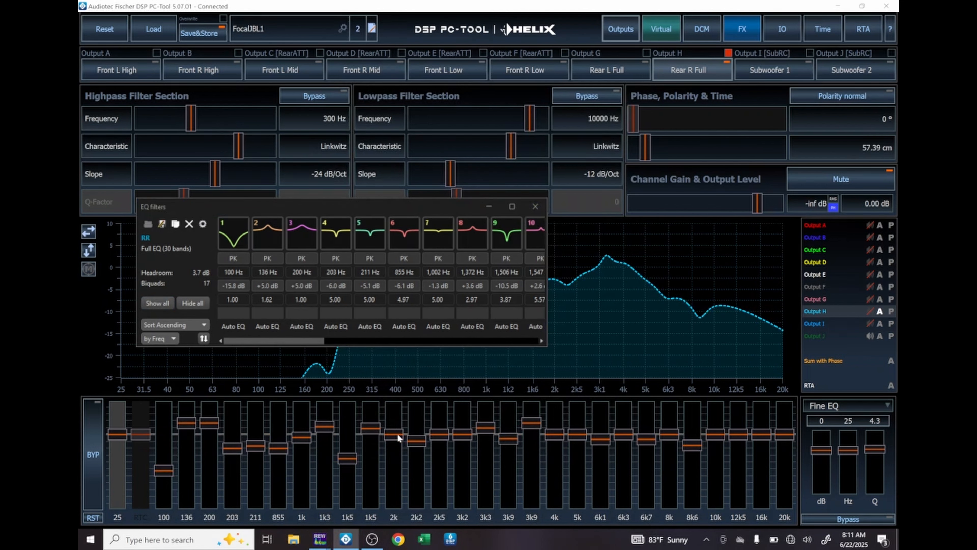
left_click(534, 207)
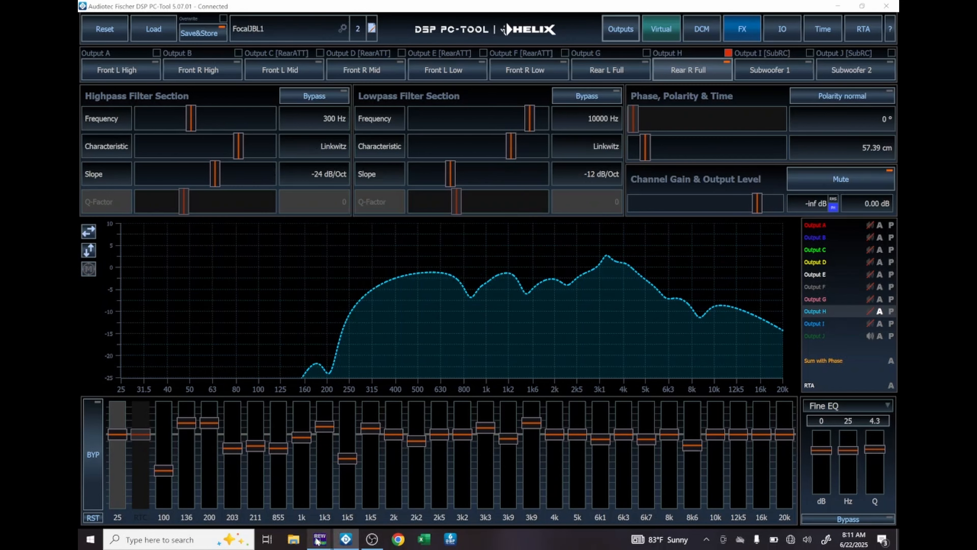
Switch back to REW and open the EQ window for the LS measurement.
mouse_move(318, 541)
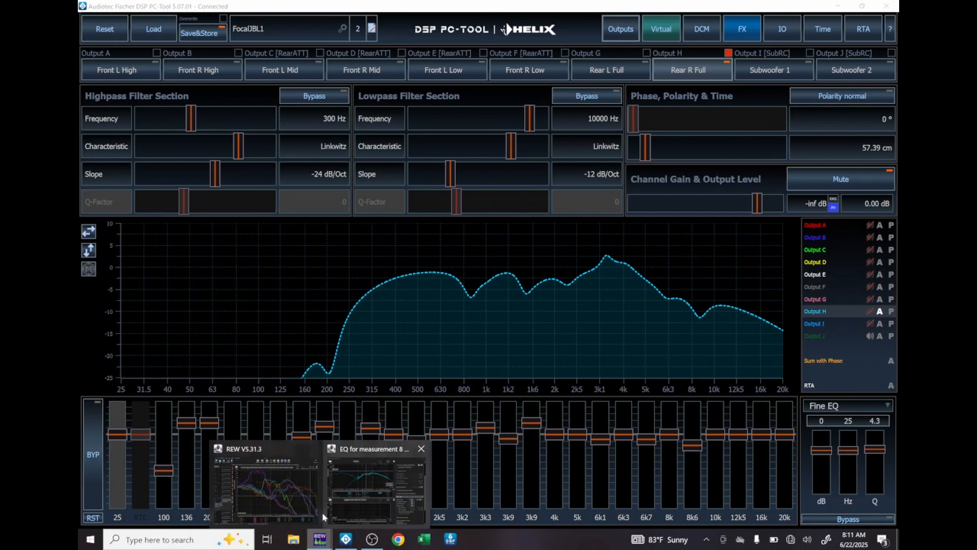
left_click(263, 497)
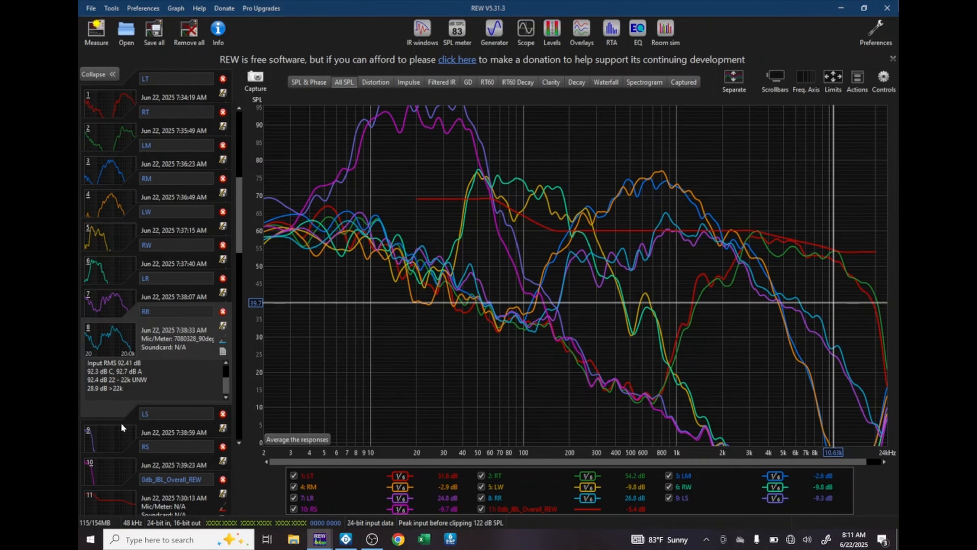
left_click(118, 437)
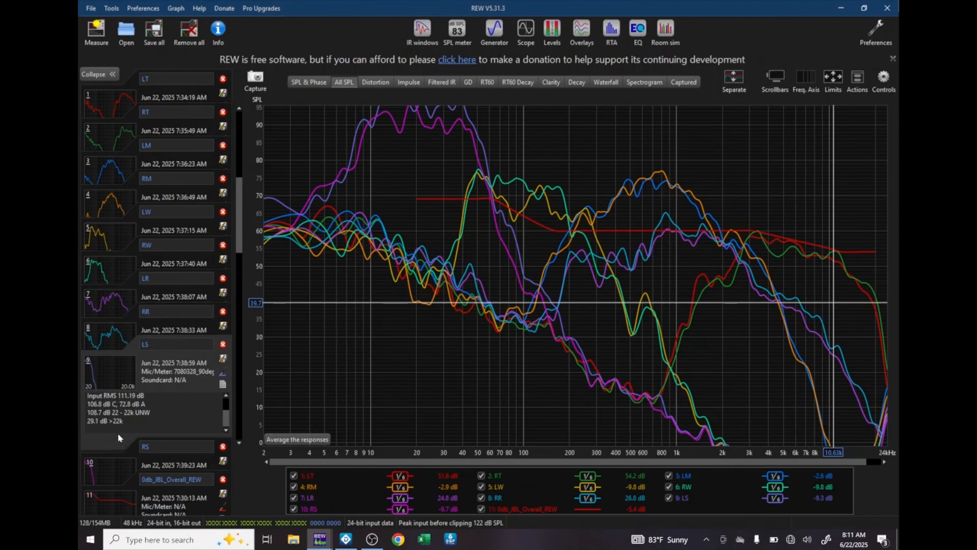
left_click(639, 34)
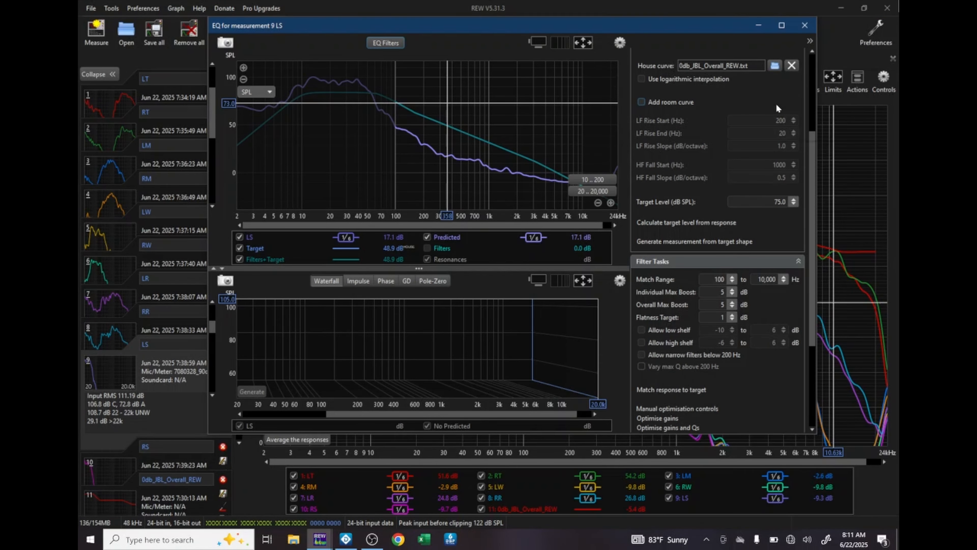
Set LS's equaliser to the Audiotec Fischer Full EQ (30 bands) model.
left_click_drag(811, 220, 812, 131)
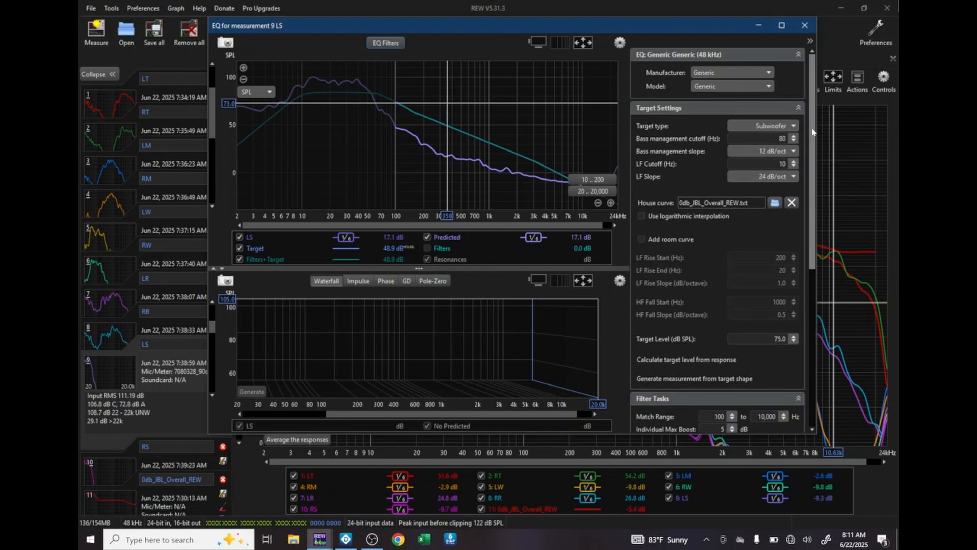
left_click(745, 70)
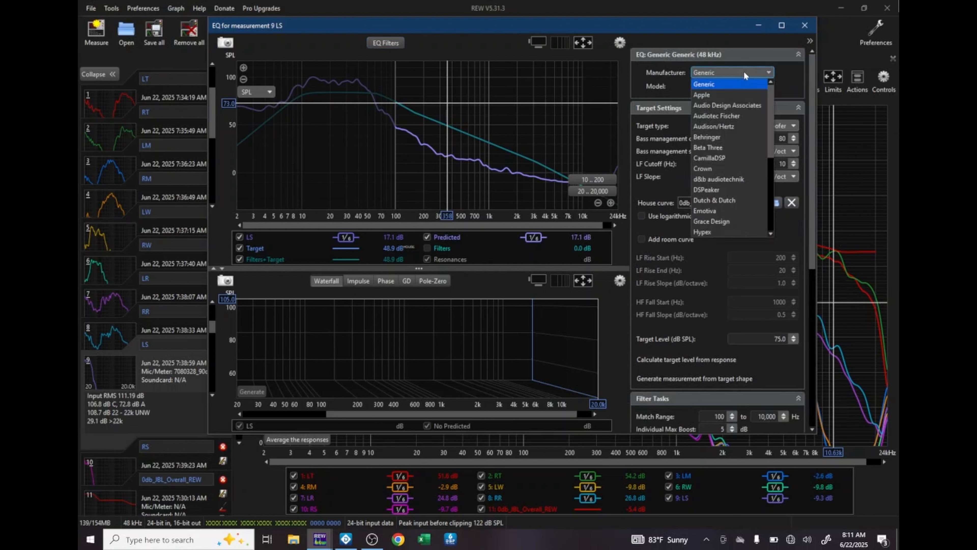
left_click(726, 115)
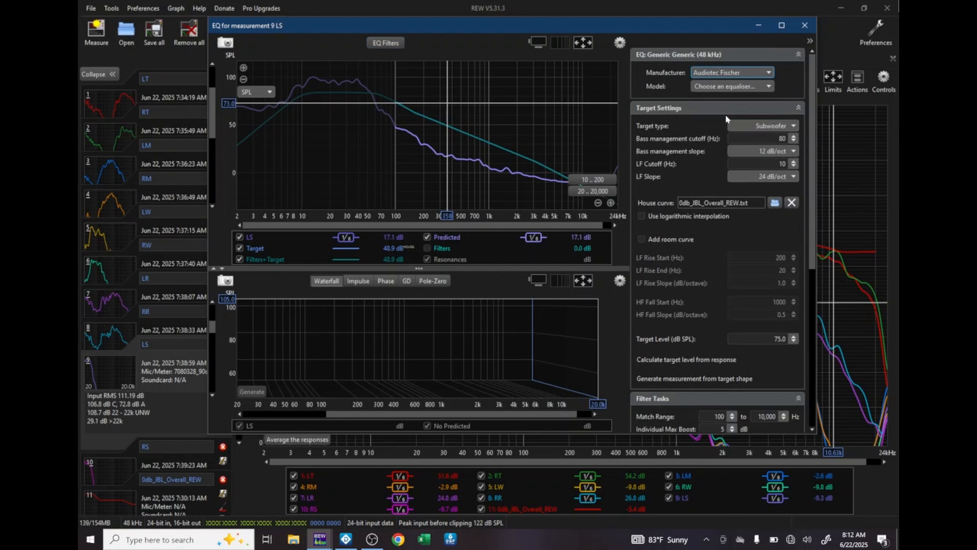
left_click(725, 87)
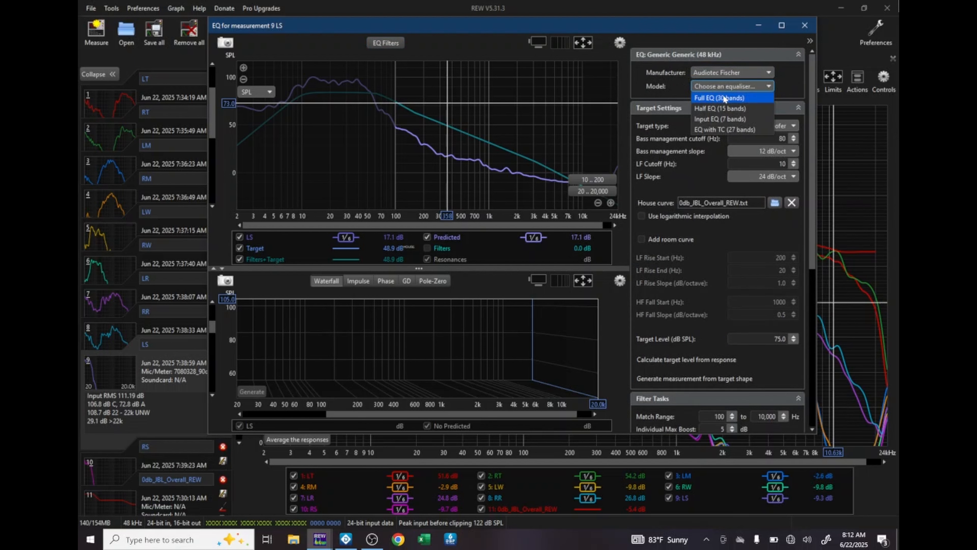
left_click(724, 97)
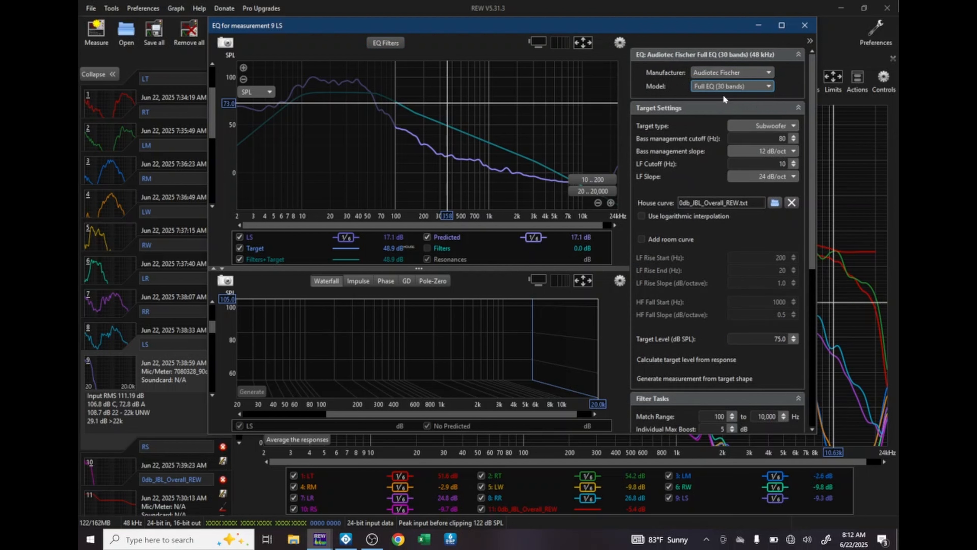
Set LS's target type to Speaker driver with a 20 Hz high-pass and a 60 Hz low-pass crossover cutoff.
left_click(763, 126)
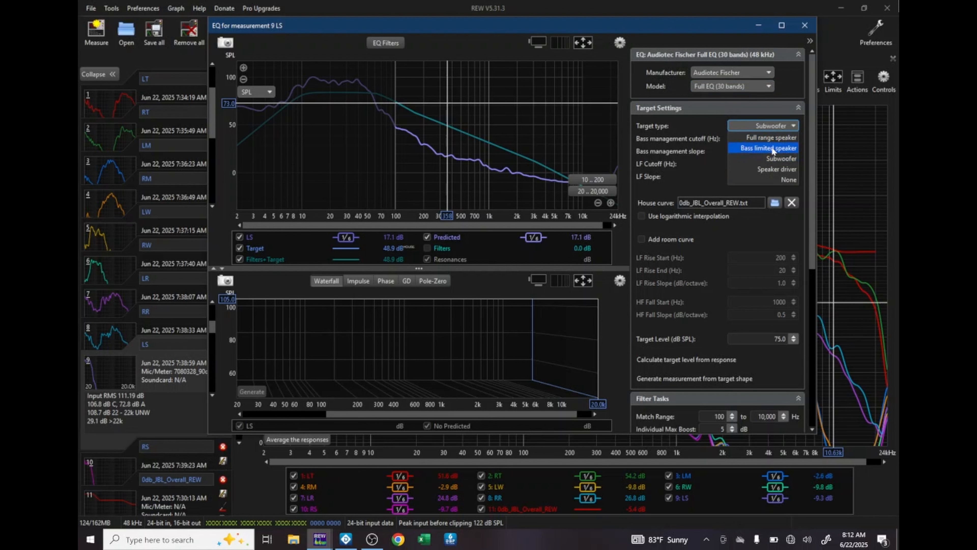
left_click(777, 167)
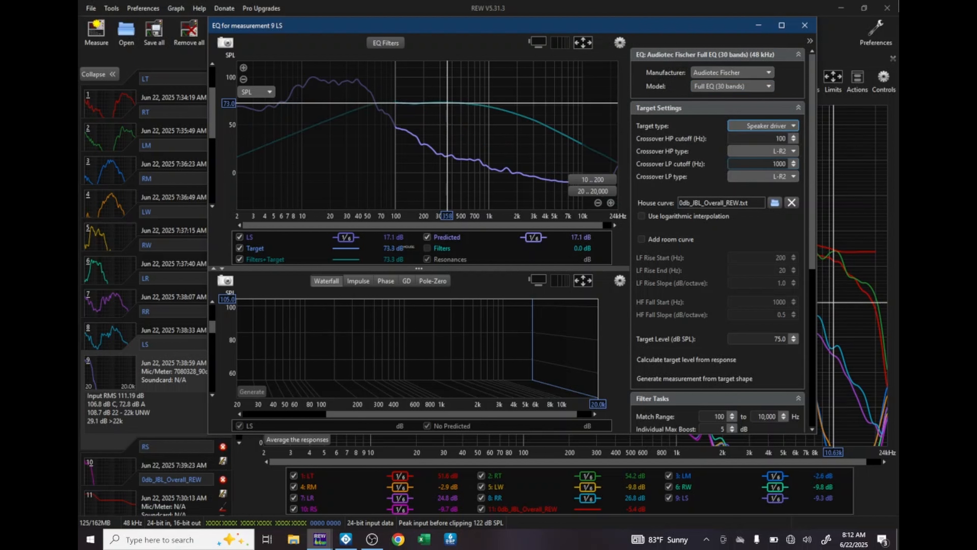
double_click(779, 139)
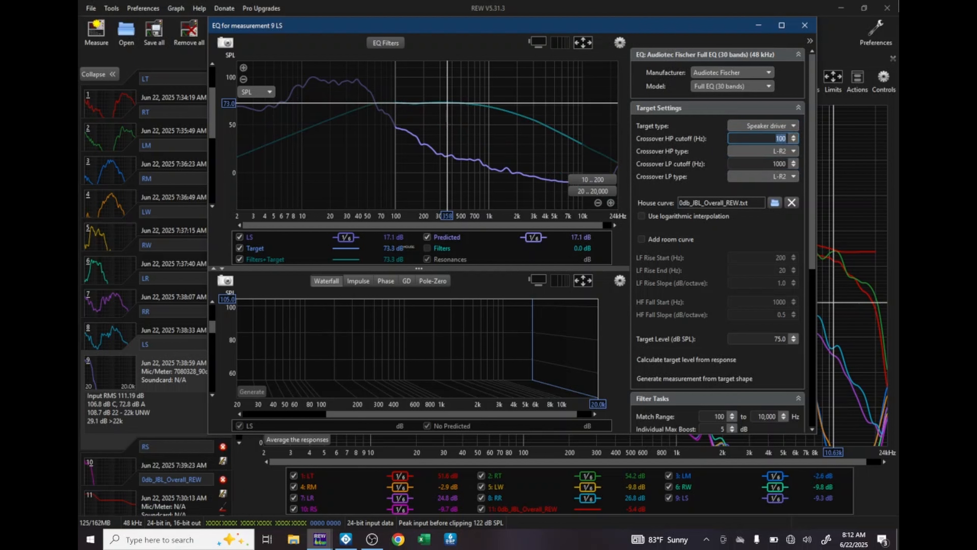
type("0")
type("2")
key("Tab")
type("60")
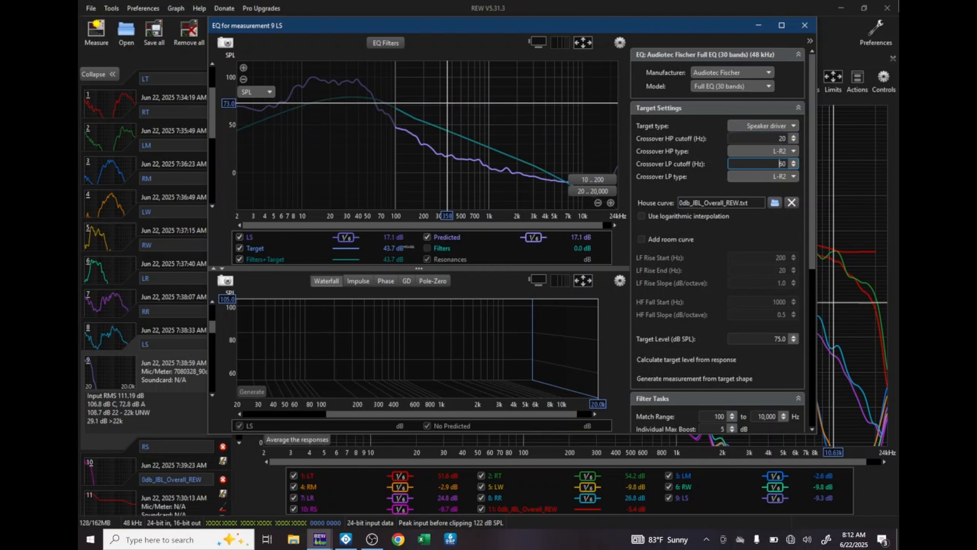
Set both the high-pass and low-pass crossover types of LS's target to L-R4.
left_click(792, 126)
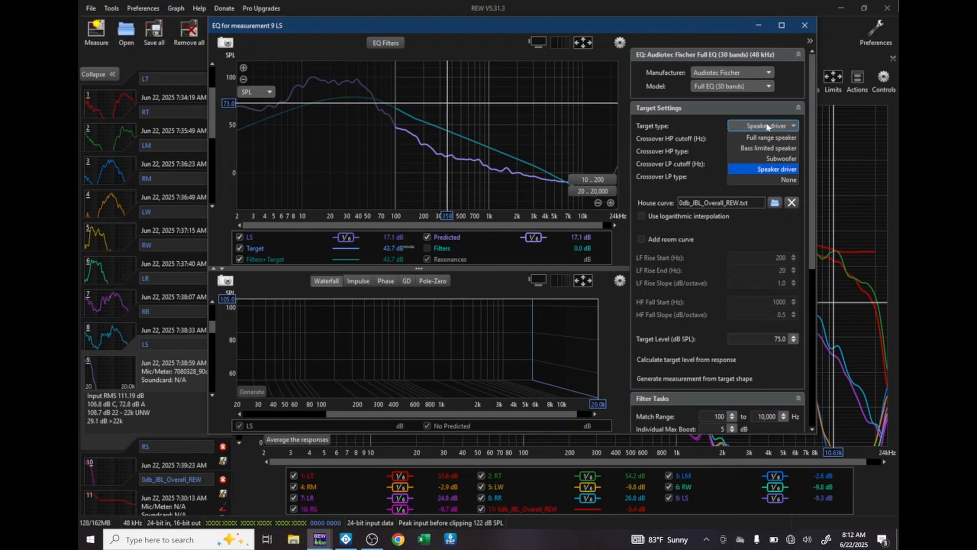
left_click(710, 144)
left_click(765, 149)
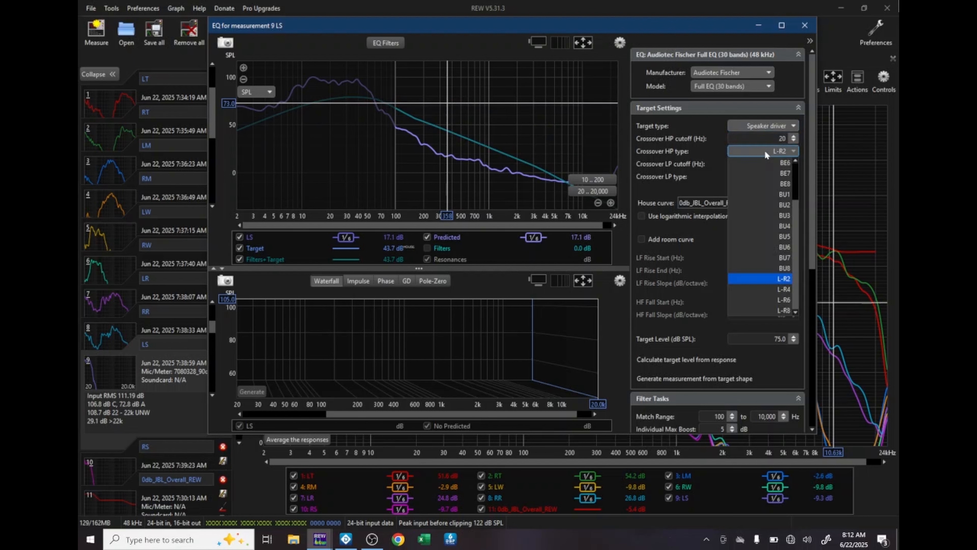
left_click(781, 289)
left_click(779, 177)
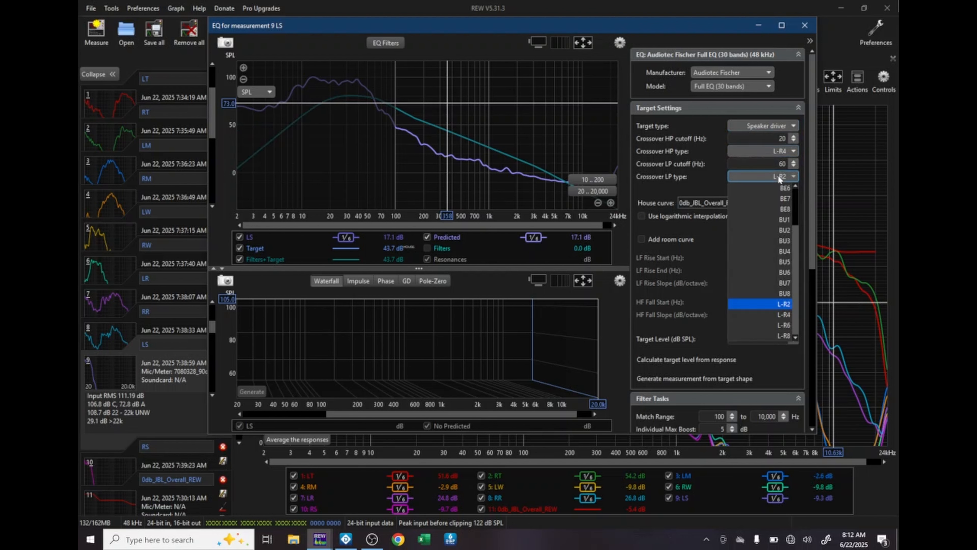
left_click(781, 313)
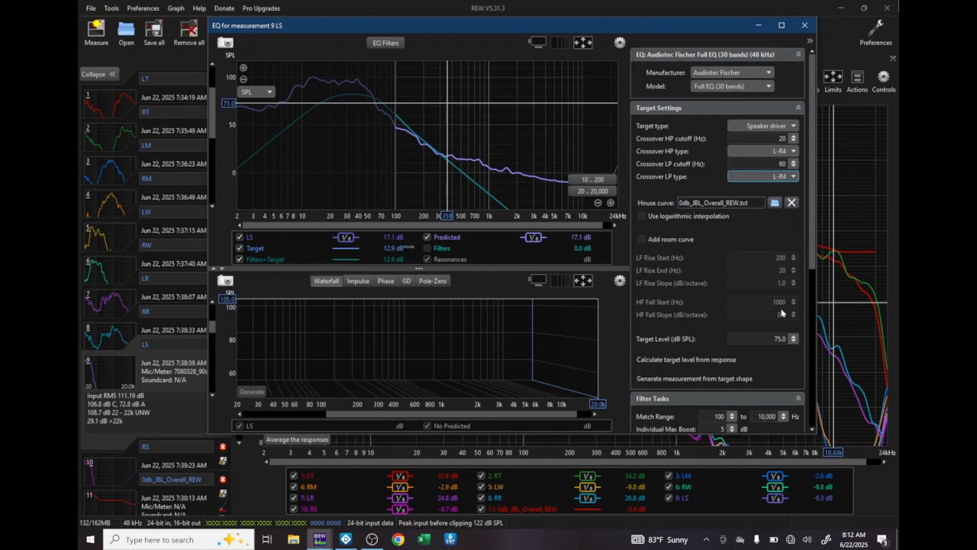
Lower LS's low-pass crossover cutoff to 43 Hz and raise its target level to 87.9 dB SPL.
left_click(792, 166)
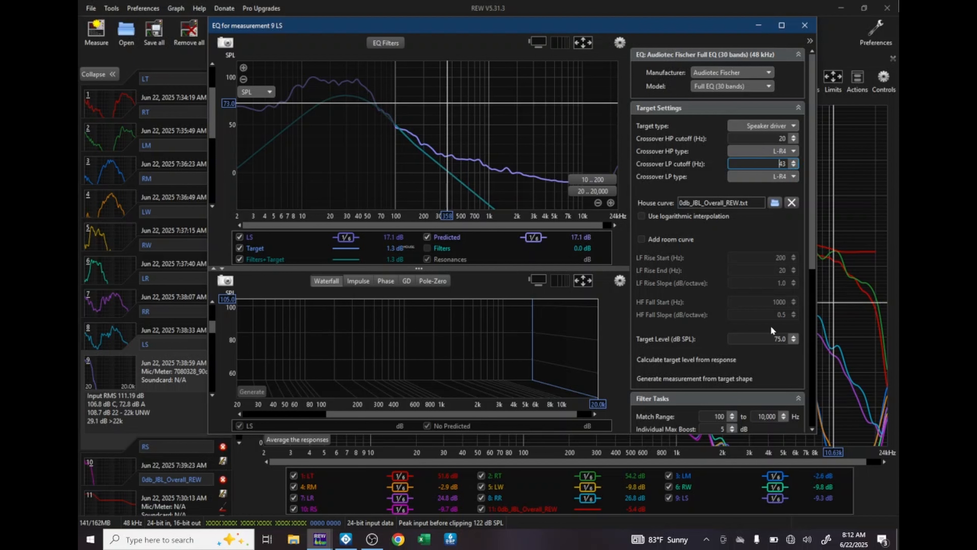
left_click(770, 334)
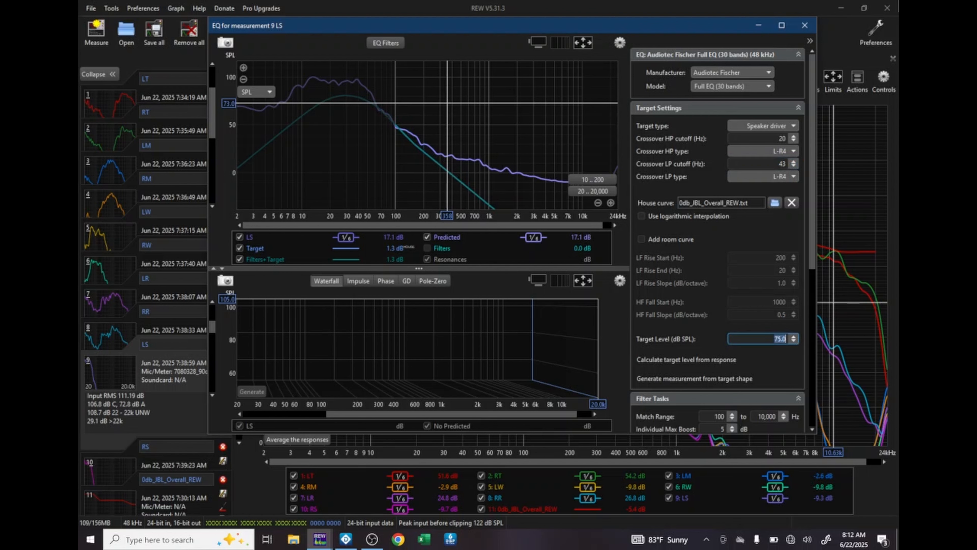
type("80")
key("Return")
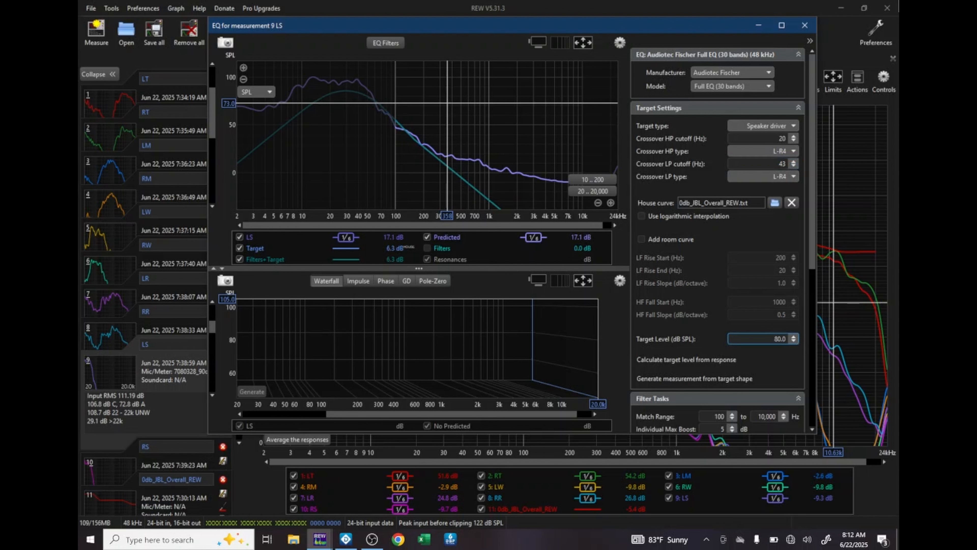
left_click(793, 336)
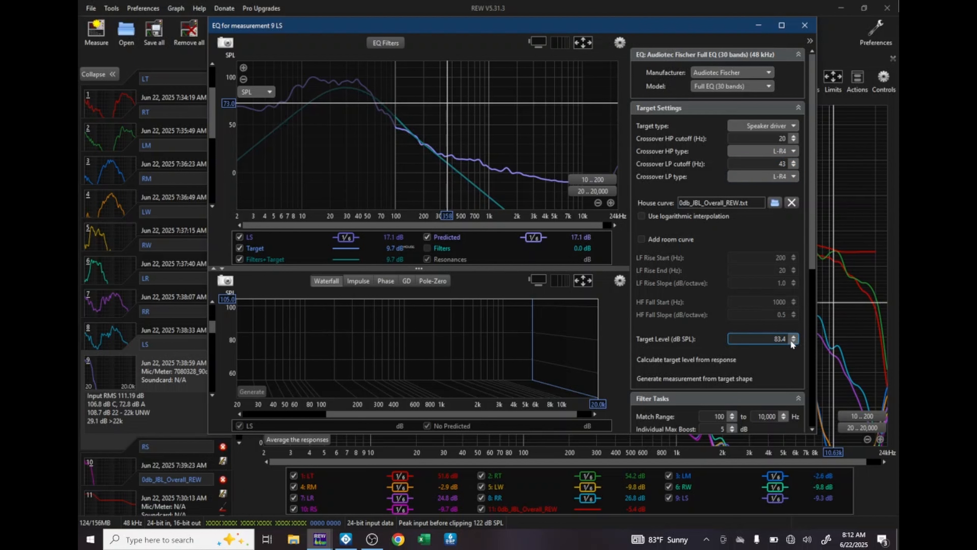
left_click(794, 336)
left_click(794, 337)
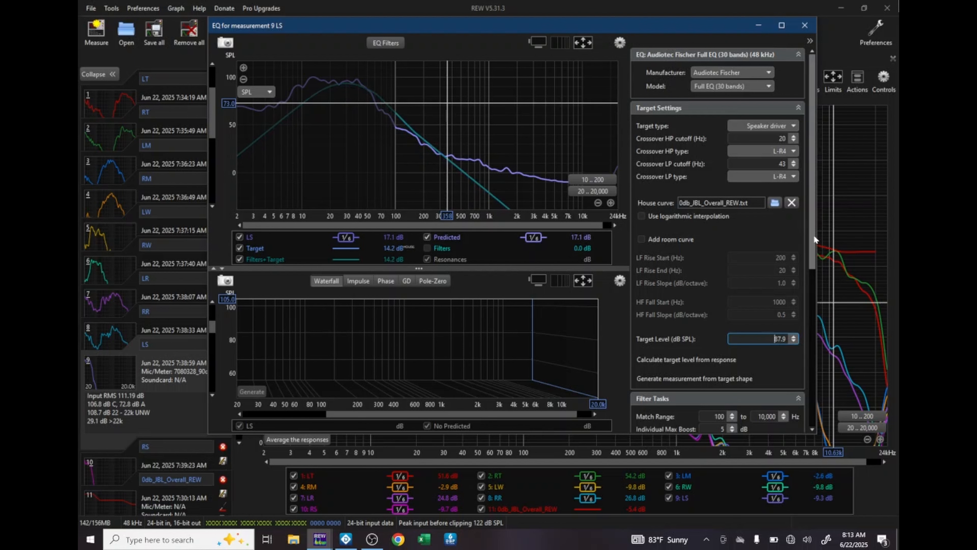
Lower LS's low-pass crossover cutoff to 32 Hz and adjust its target level to 95.1 dB SPL.
left_click(793, 166)
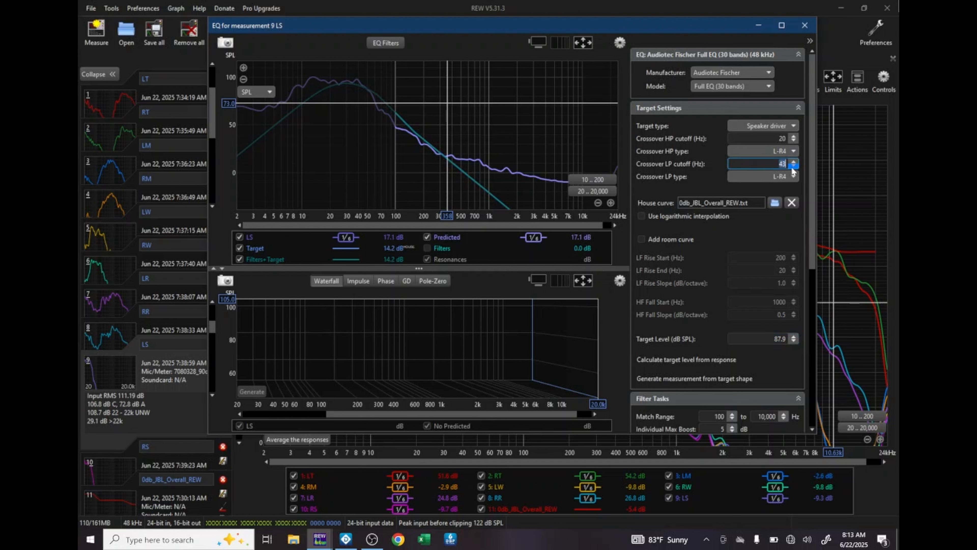
left_click(794, 341)
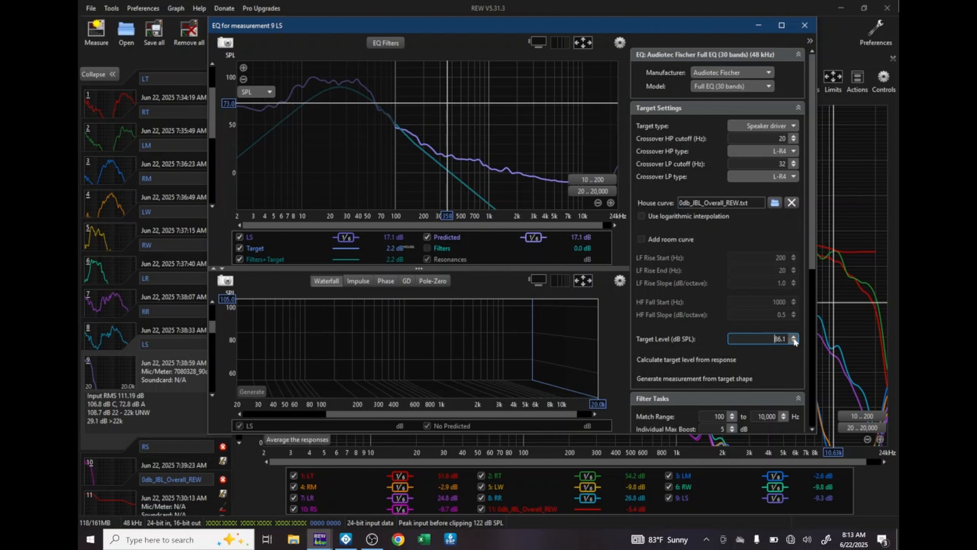
left_click(794, 337)
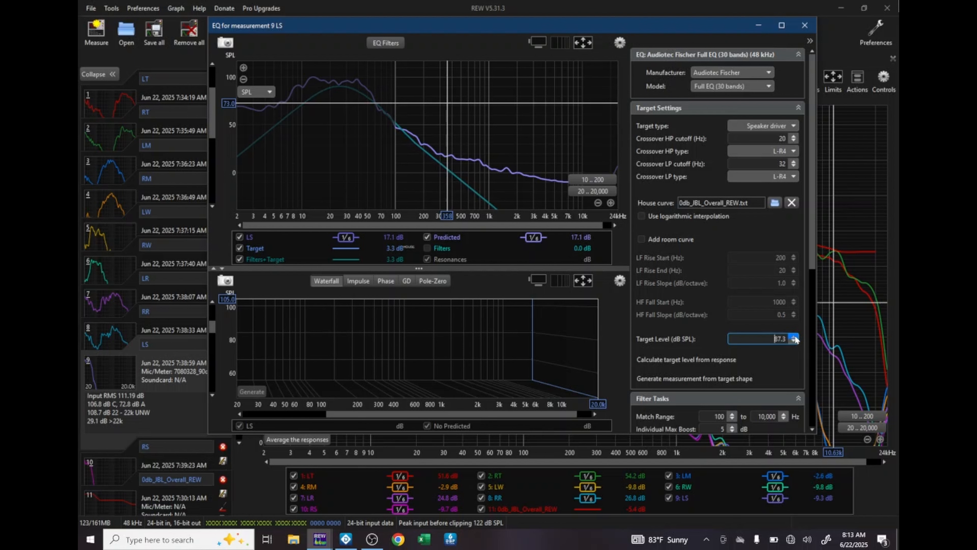
left_click(794, 337)
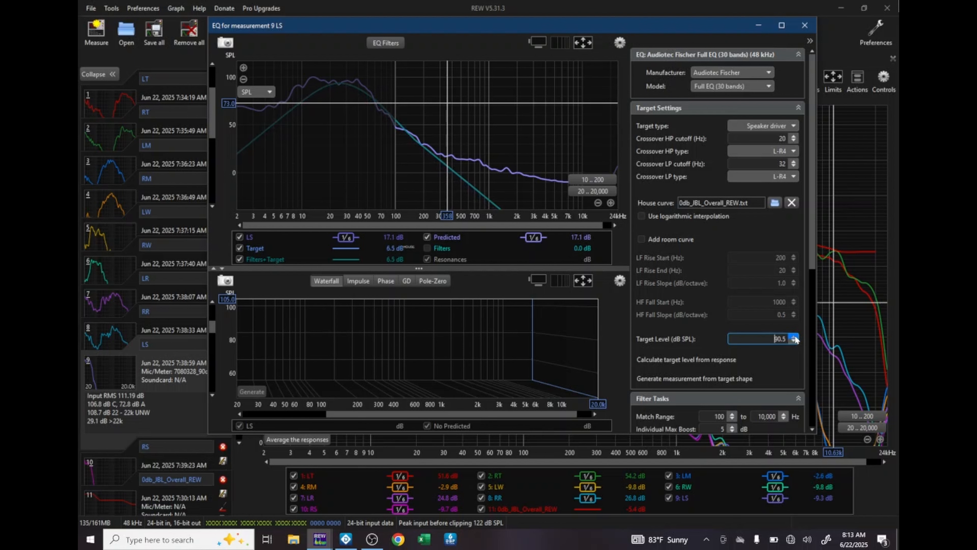
left_click(794, 336)
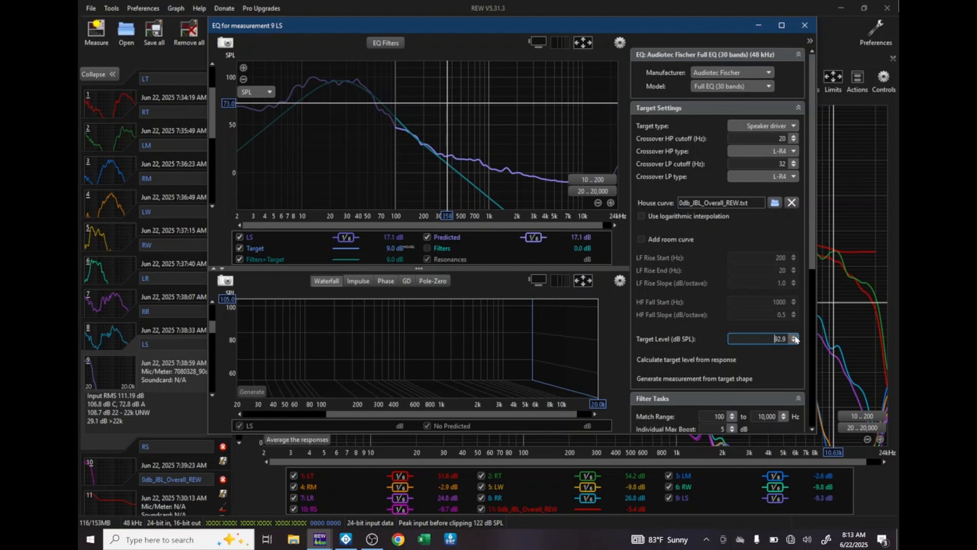
left_click(794, 337)
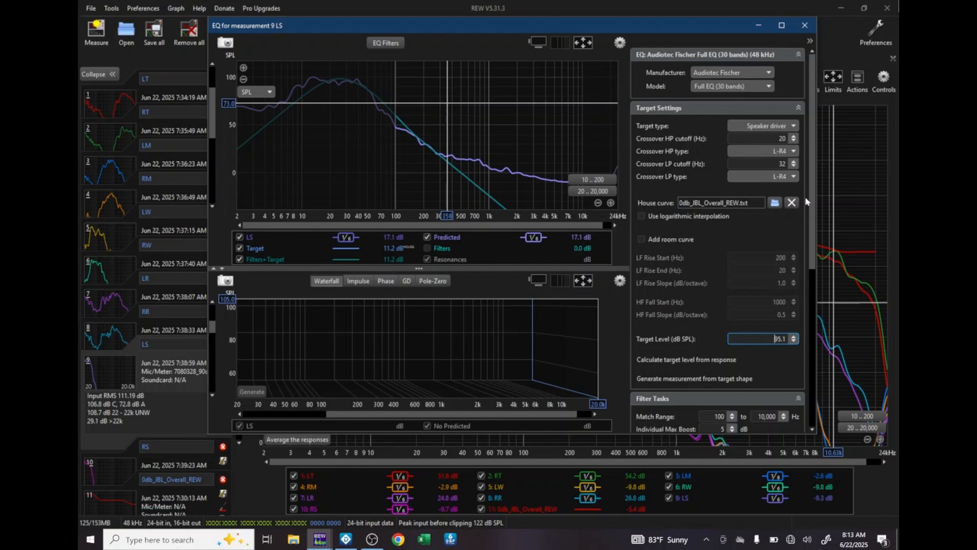
Lower LS's low-pass crossover cutoff to 28 Hz and settle its target level at 95.0 dB SPL.
left_click(792, 167)
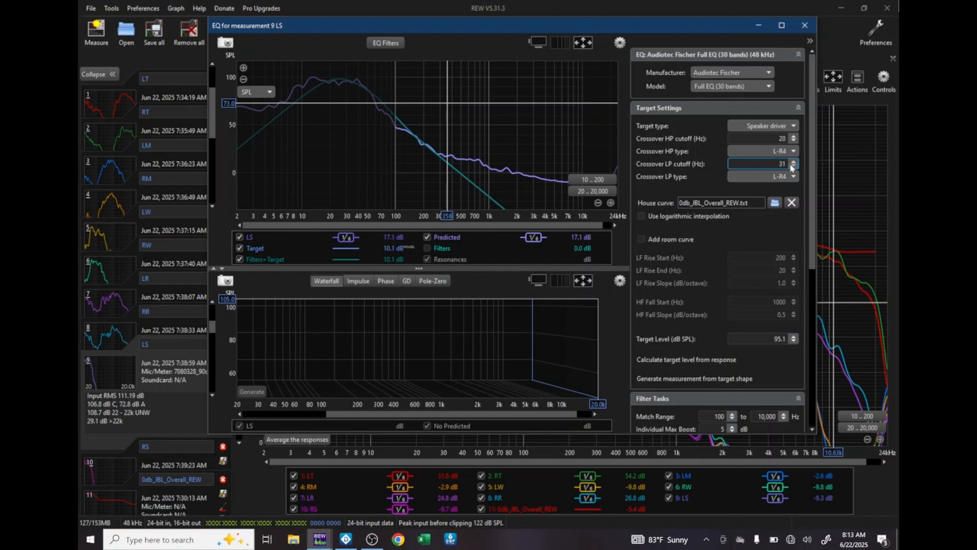
left_click(792, 167)
left_click(791, 167)
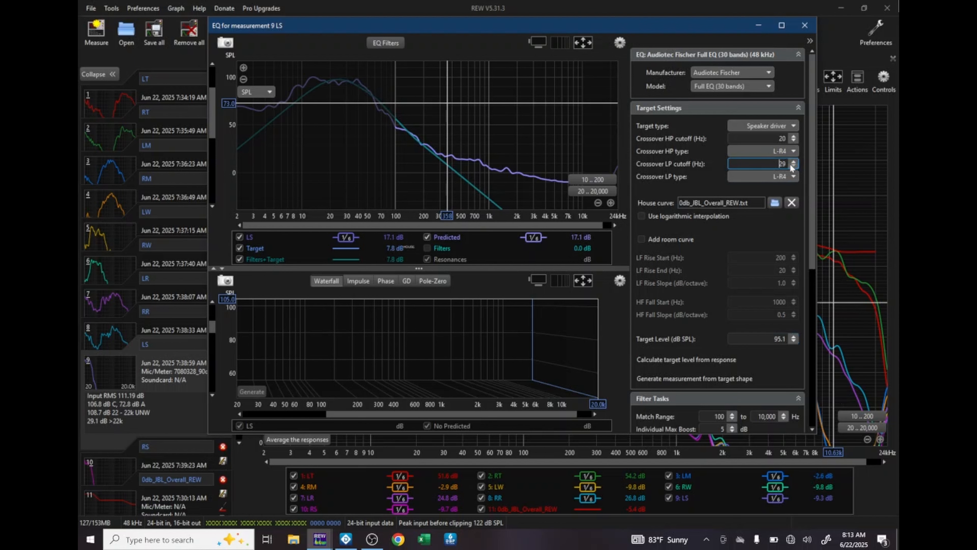
left_click(791, 167)
left_click(793, 337)
left_click(793, 336)
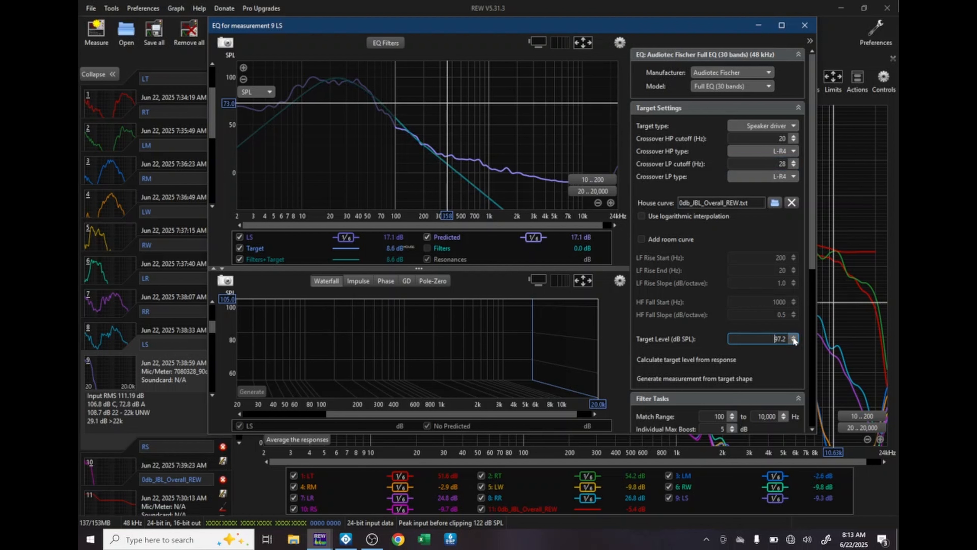
left_click(793, 337)
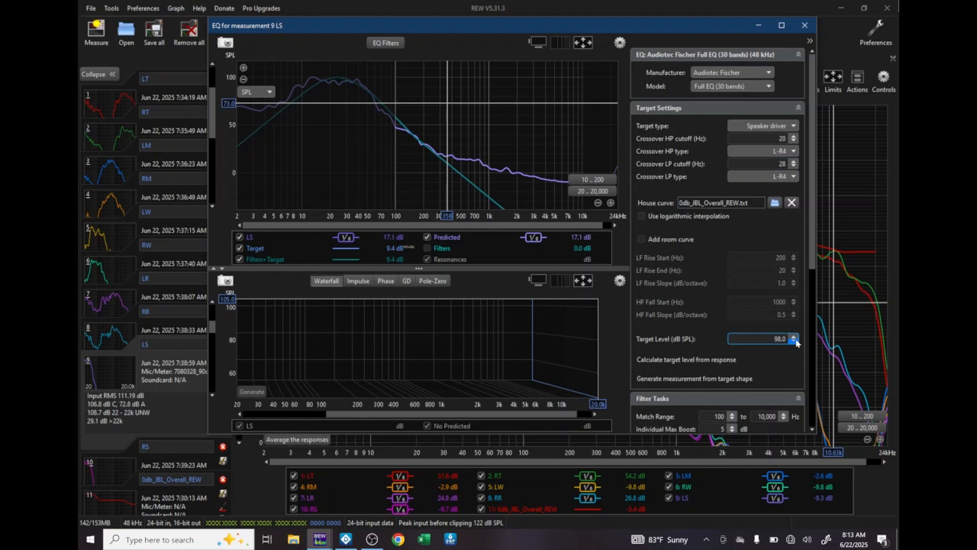
left_click(793, 341)
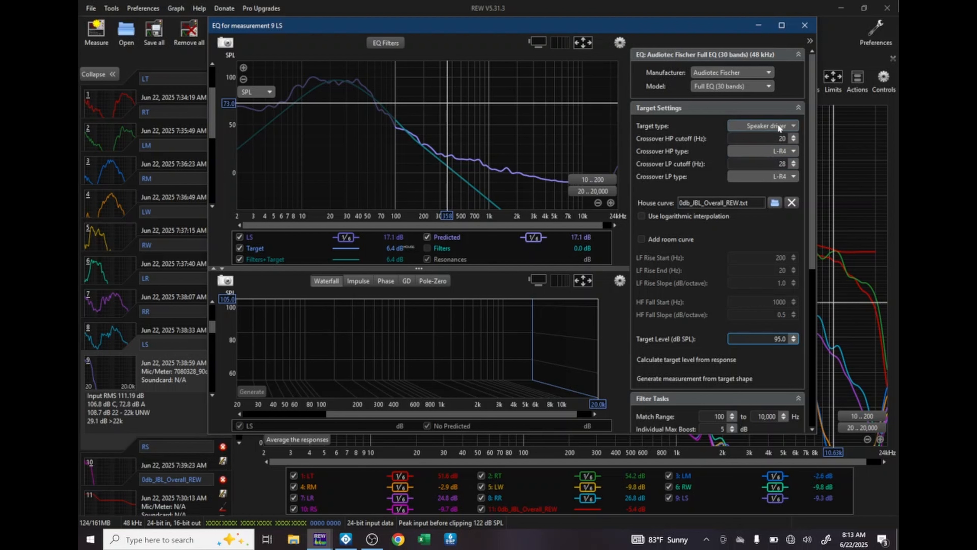
Set the crossover high-pass type of the LS target to None.
left_click(772, 149)
left_click_drag(796, 218, 794, 166)
left_click(782, 164)
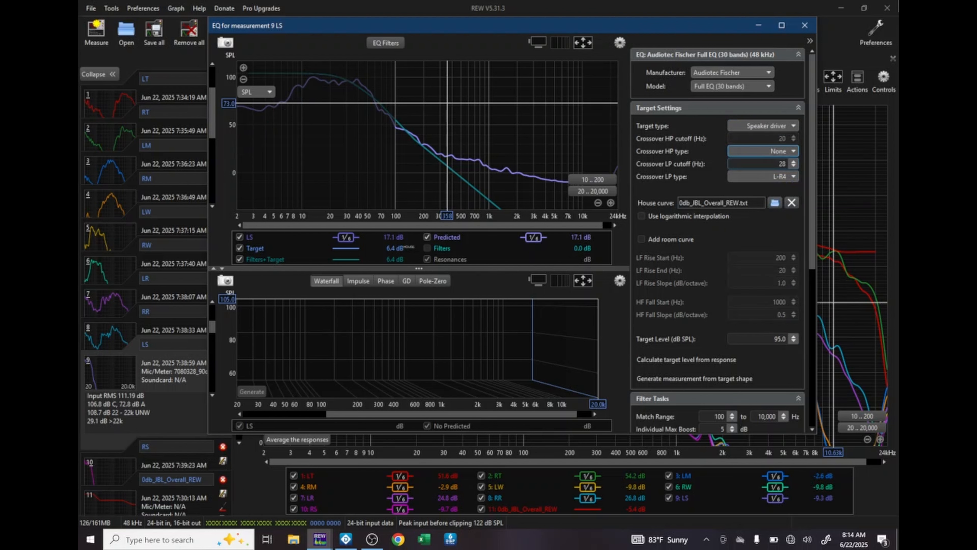
Set the target level for the LS measurement to 90 dB SPL.
left_click(794, 341)
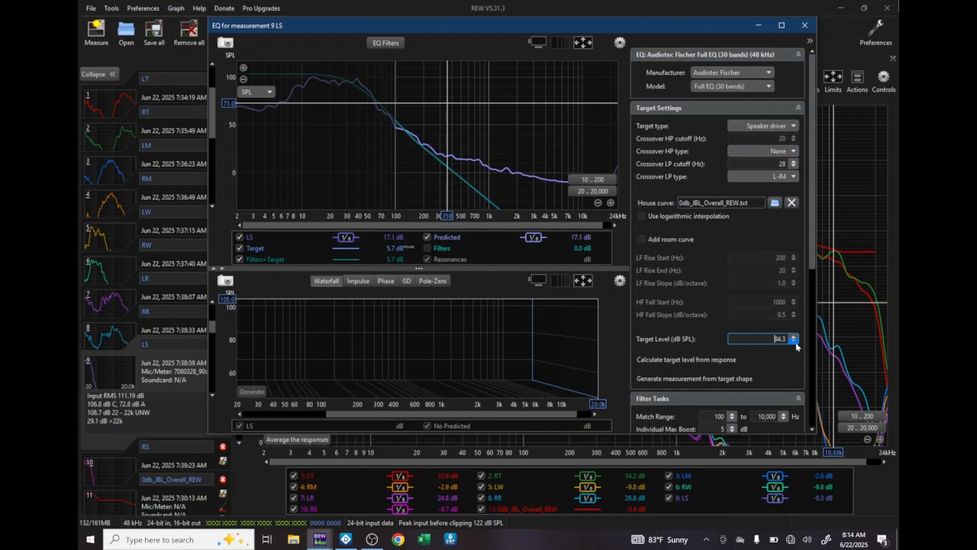
left_click(794, 341)
left_click(794, 341)
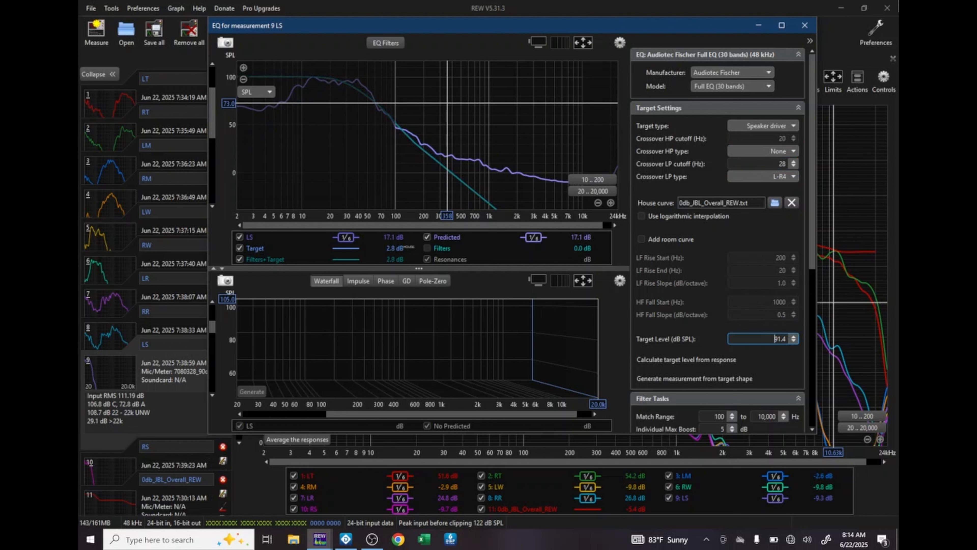
left_click_drag(773, 339, 827, 346)
type("90")
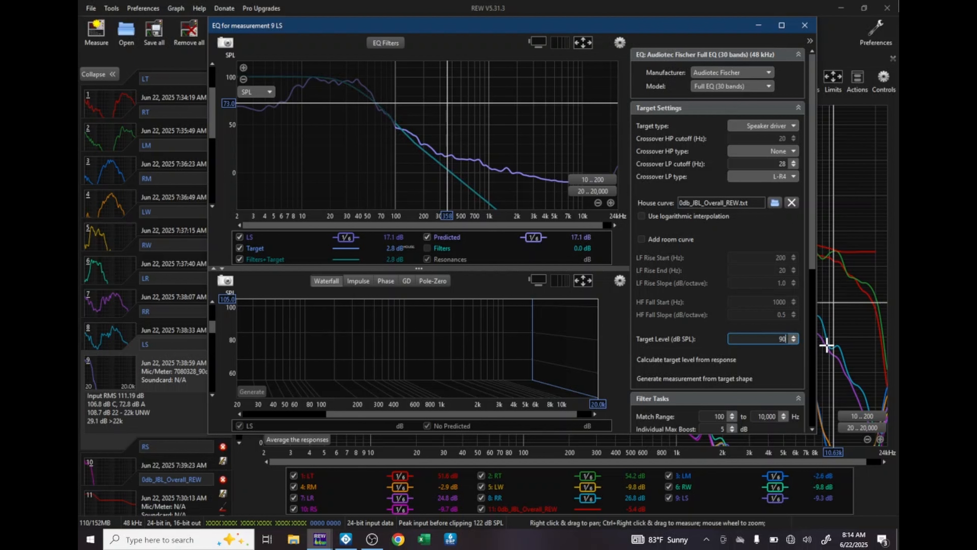
key("Return")
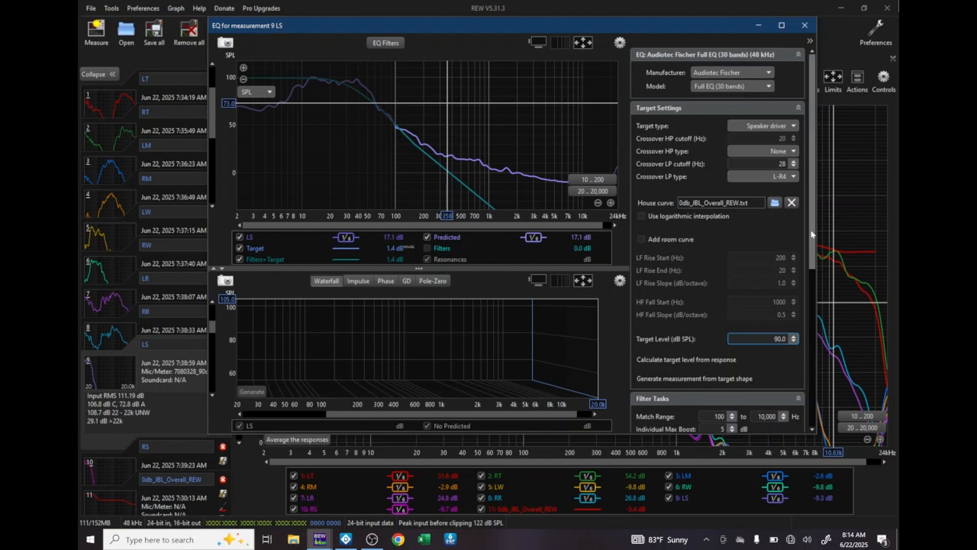
Set the filter match range for the LS measurement to 10 to 300 Hz.
left_click_drag(811, 229, 811, 336)
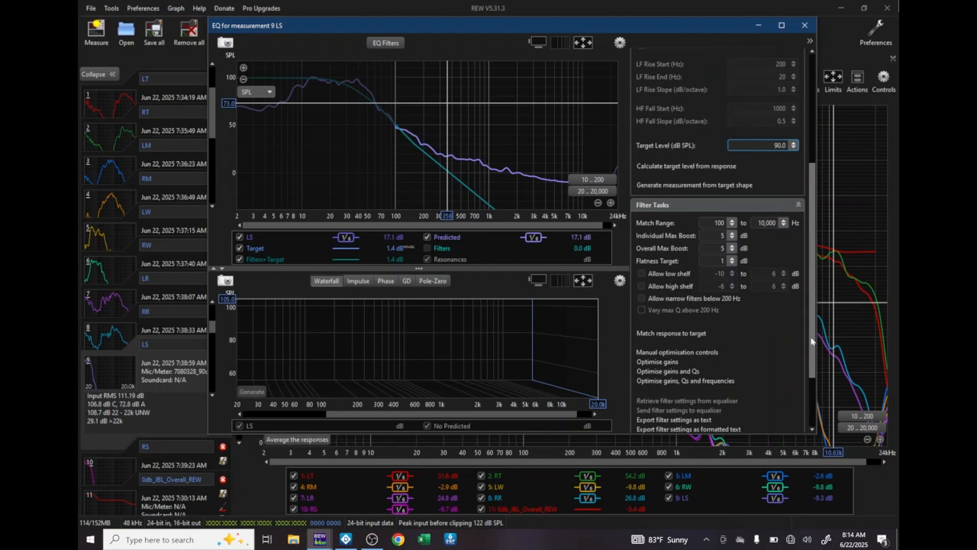
double_click(718, 223)
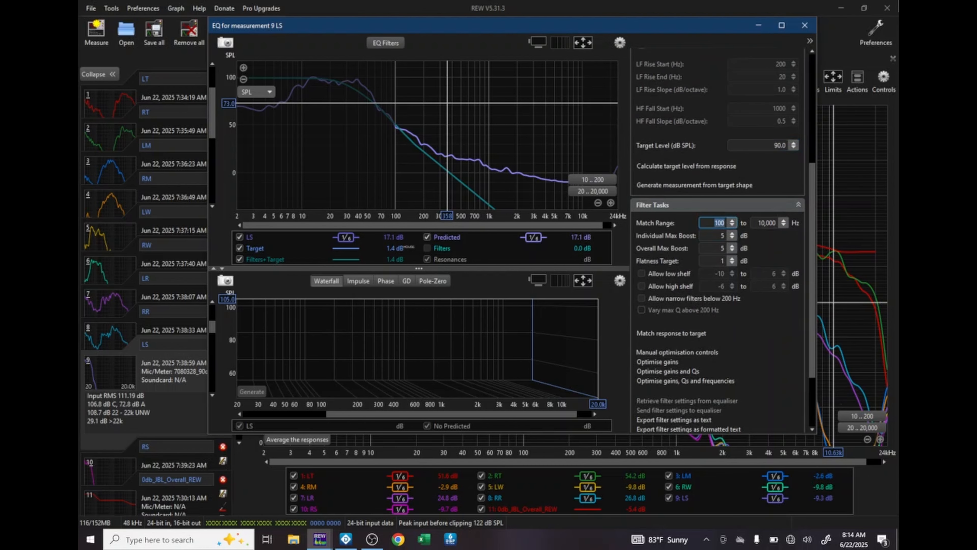
type("20")
key("Return")
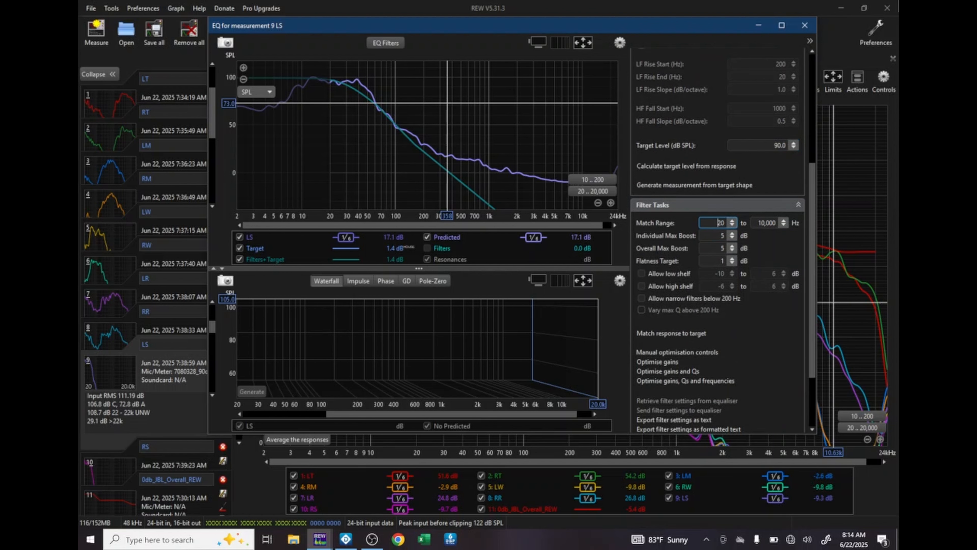
left_click_drag(717, 222, 743, 228)
type("2")
key("BackSpace")
type("10")
key("Return")
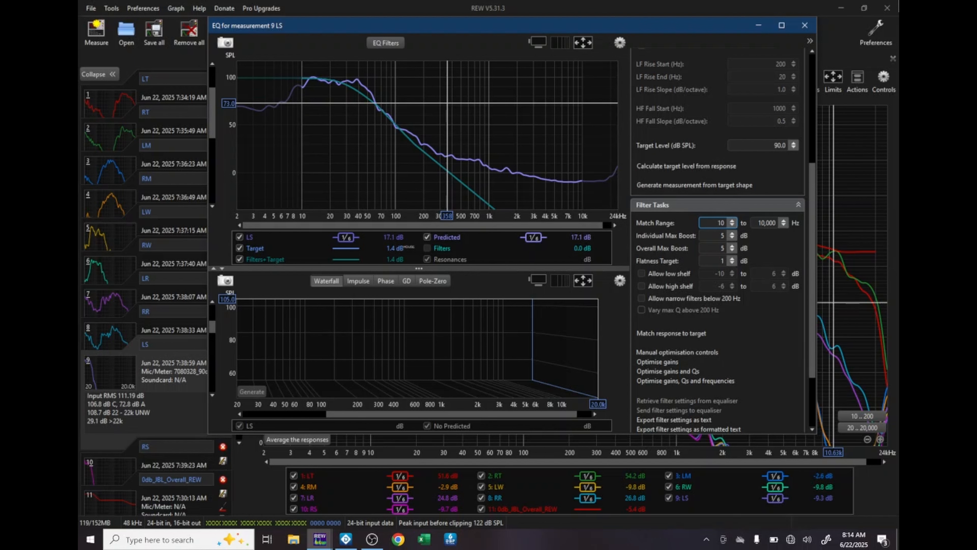
double_click(767, 223)
type("300")
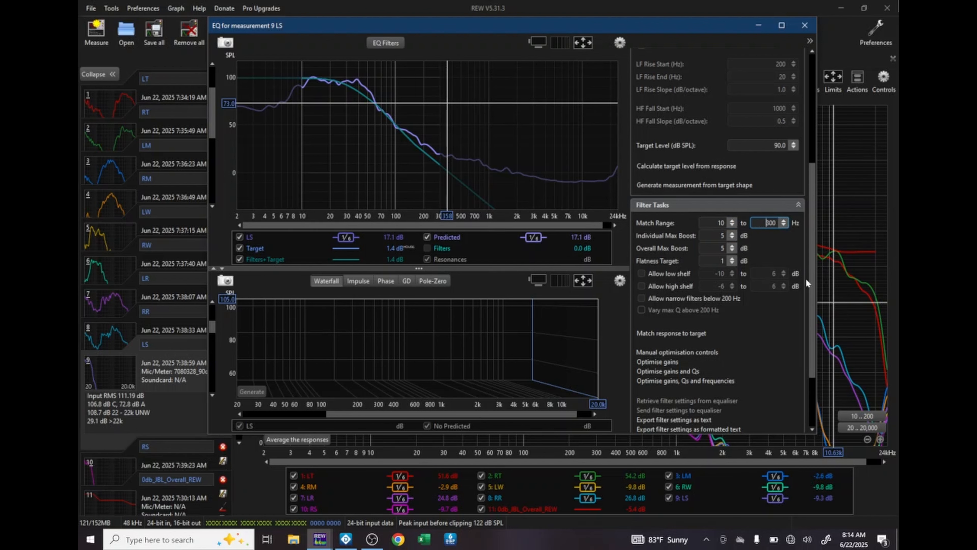
Match the LS response to the target to generate its correction filters.
left_click_drag(811, 276, 816, 309)
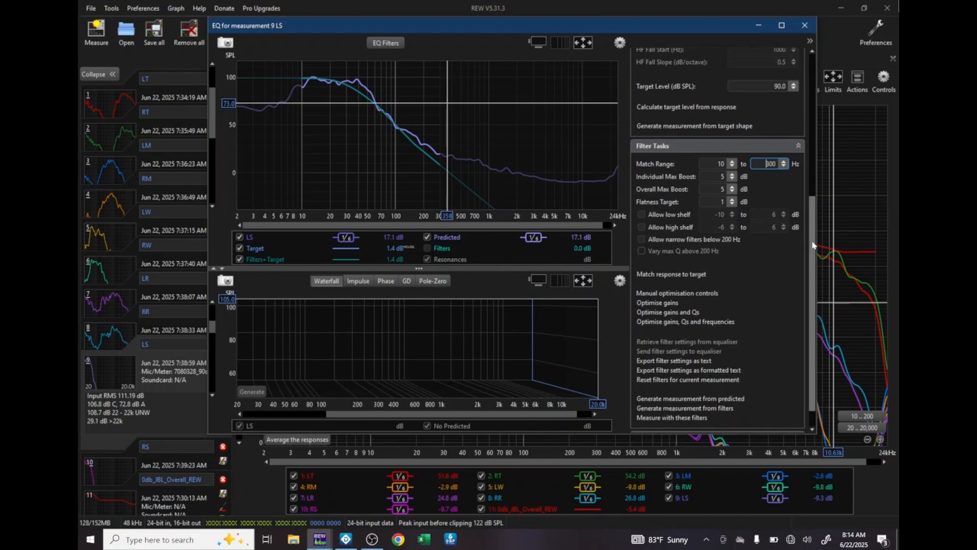
left_click_drag(812, 233, 816, 93)
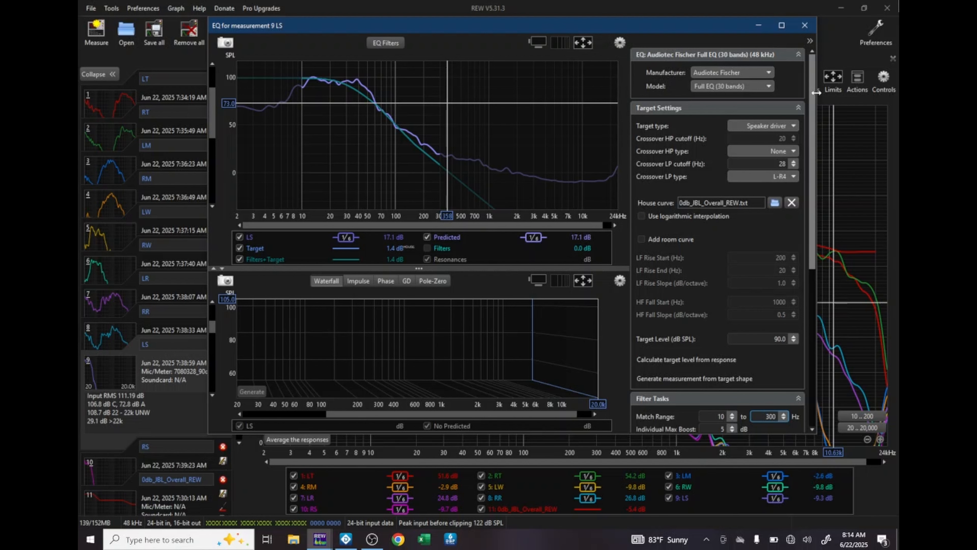
scroll(816, 109, "down", 1)
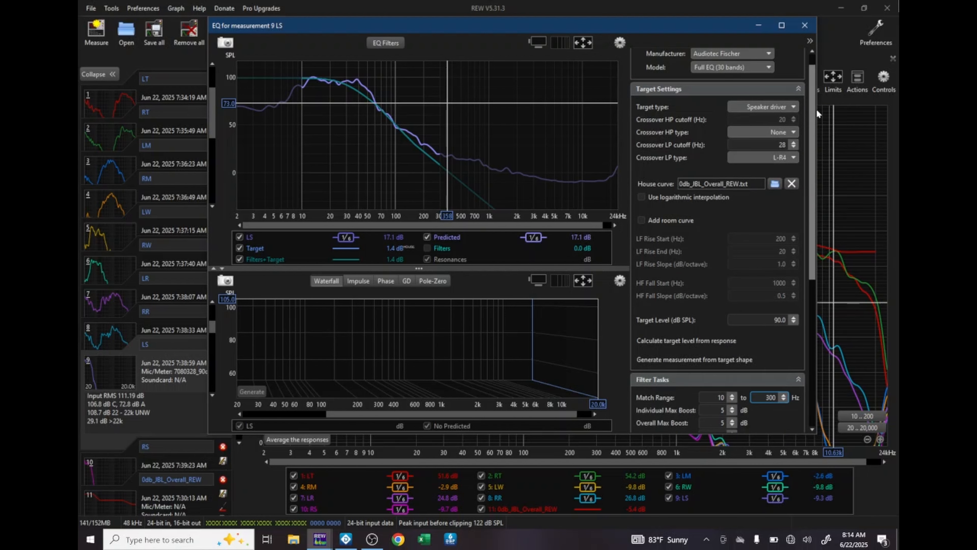
scroll(816, 109, "down", 1)
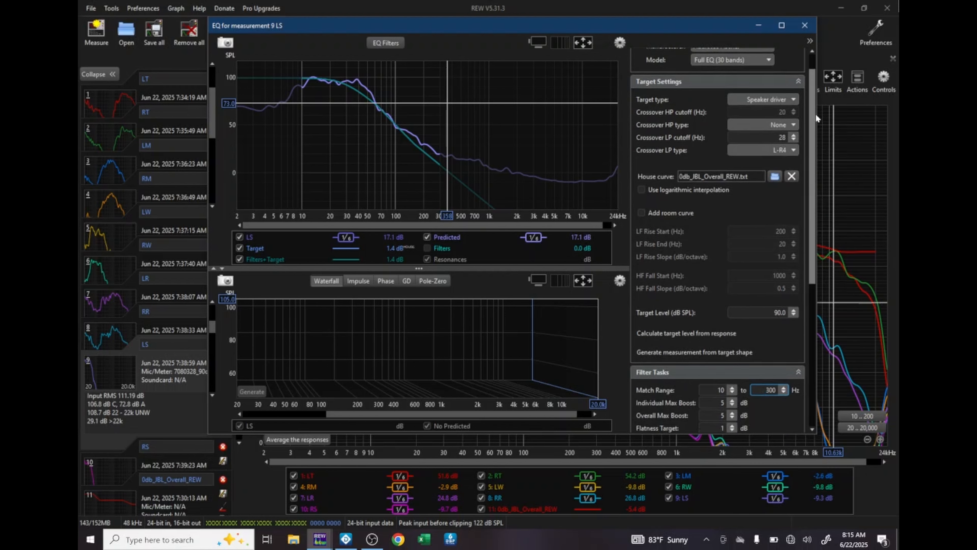
left_click_drag(816, 115, 815, 174)
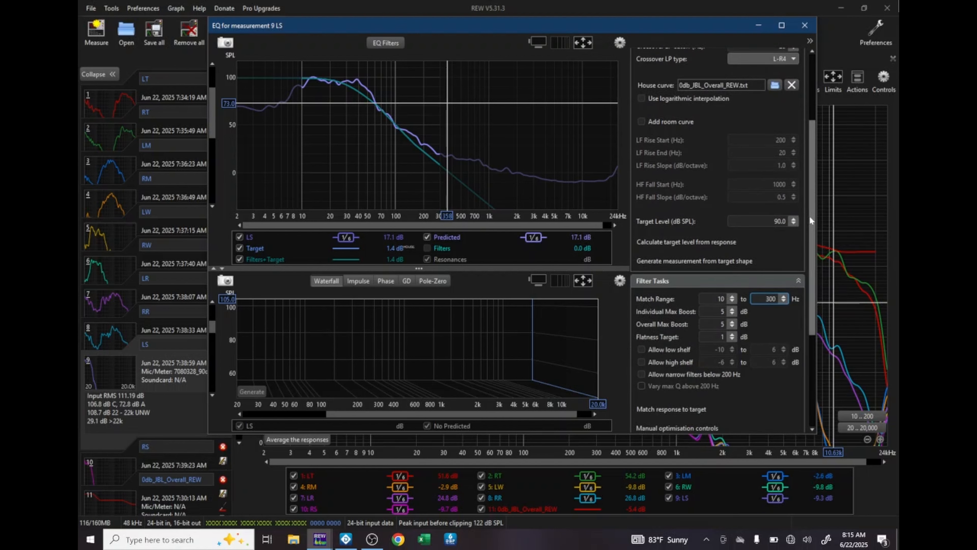
left_click_drag(811, 218, 820, 295)
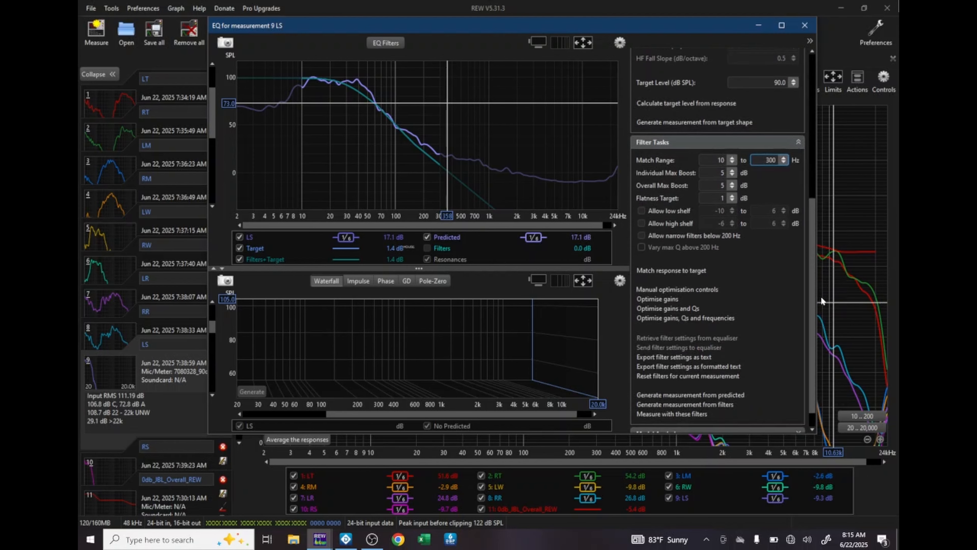
left_click(674, 270)
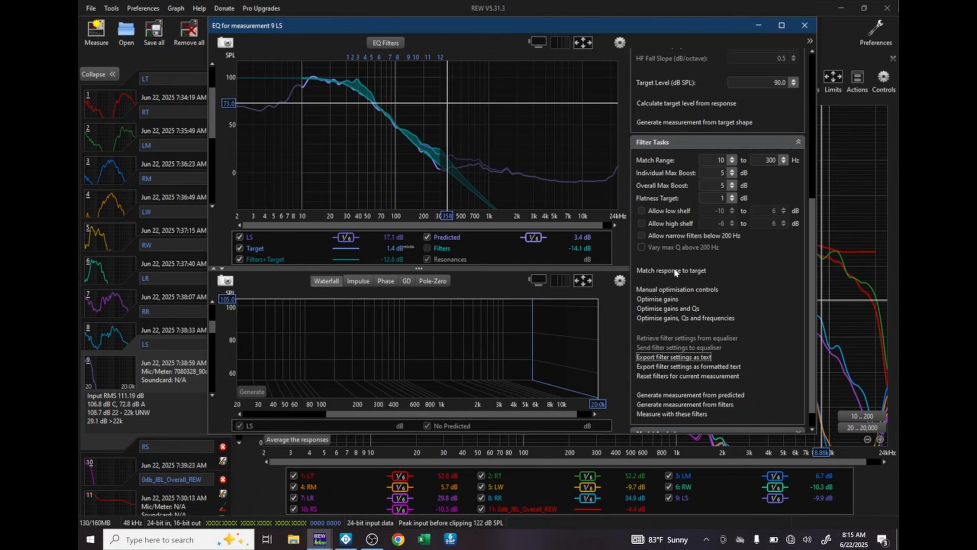
Copy the LS EQ filters and import them into the Subwoofer 1 output in DSP PC-Tool, then close the filter window.
left_click(392, 45)
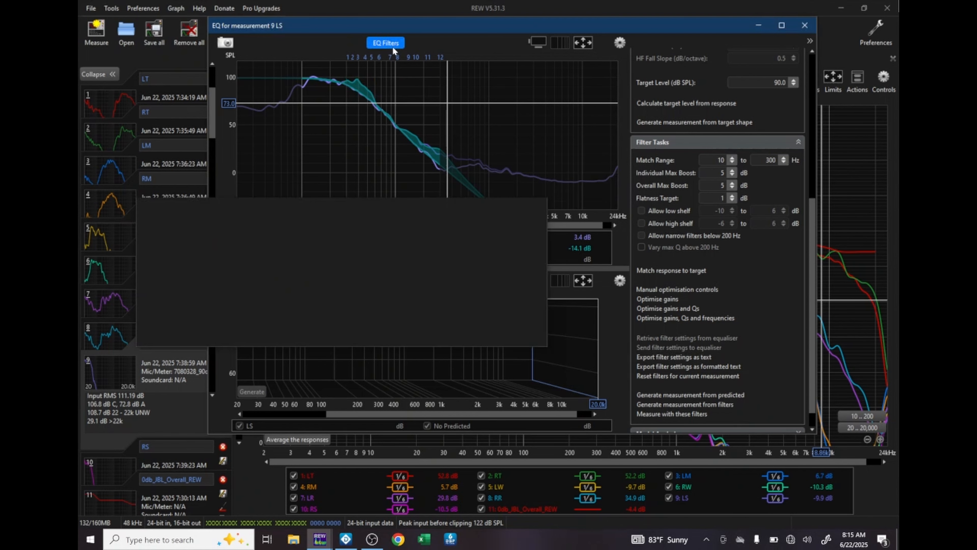
left_click(345, 539)
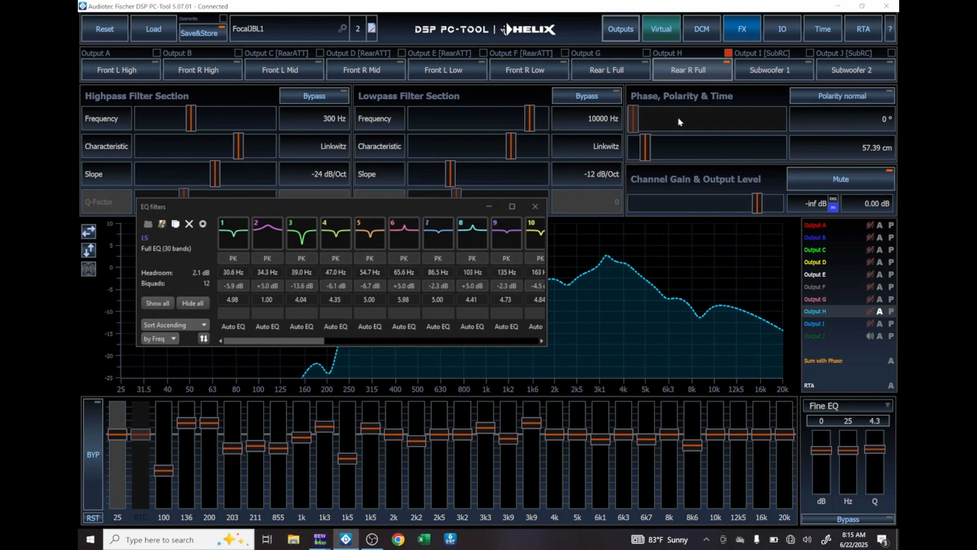
left_click(778, 71)
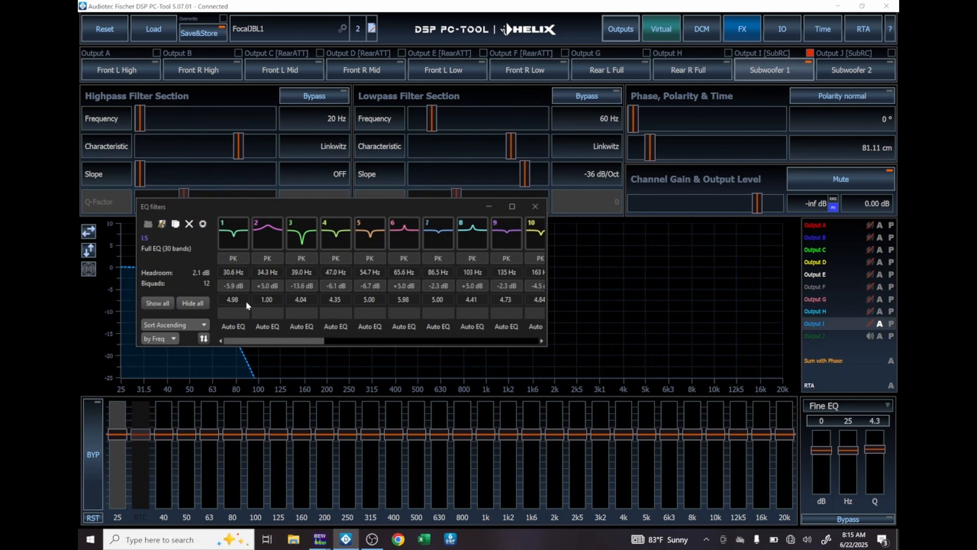
left_click(175, 224)
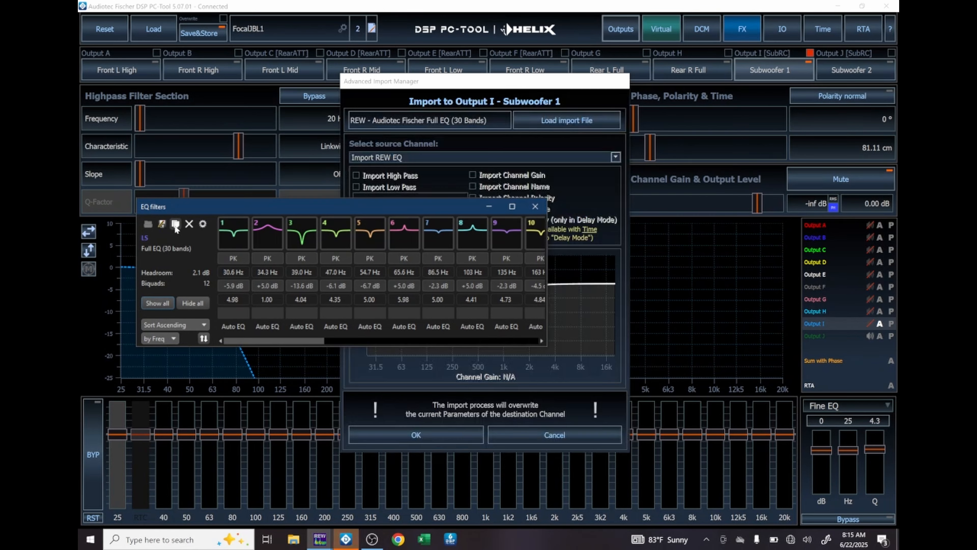
left_click(396, 436)
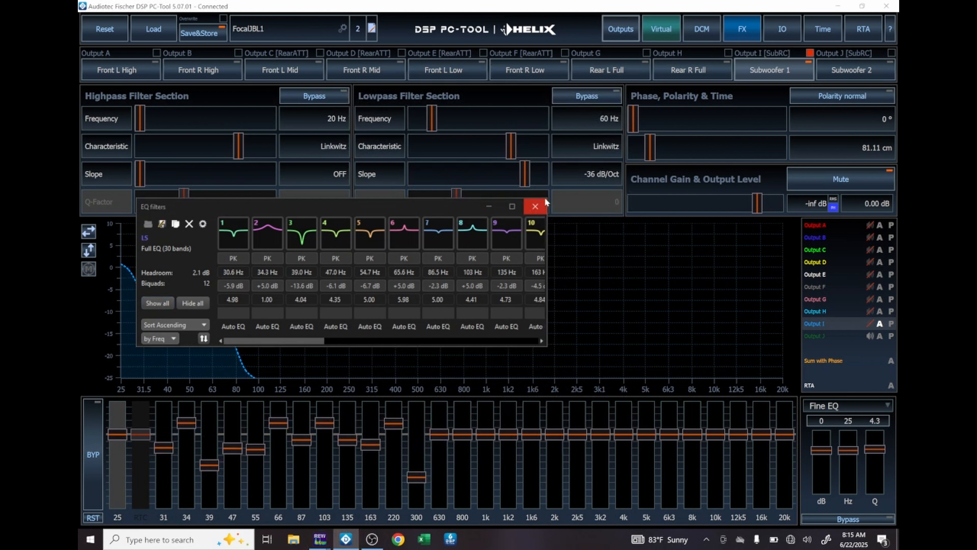
left_click(535, 206)
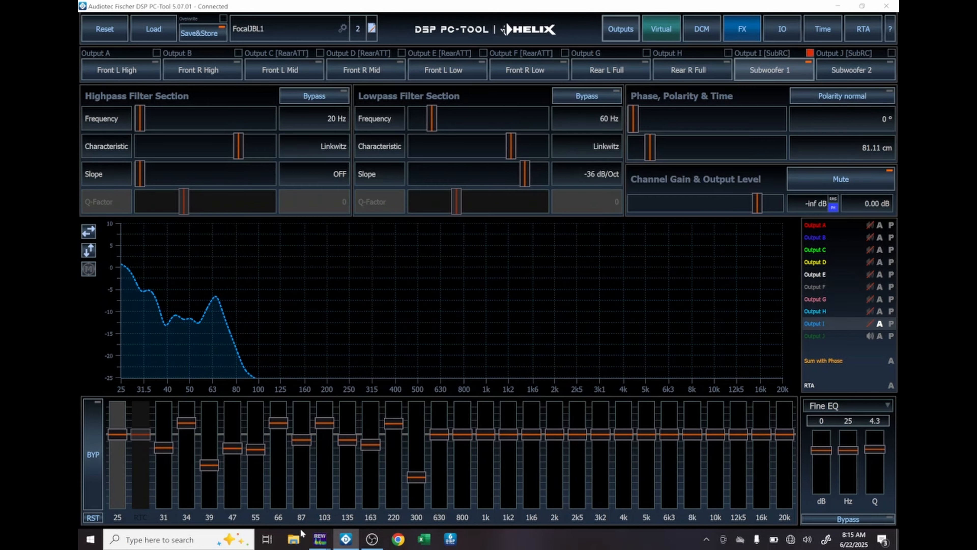
Switch back to REW and open the EQ window for measurement 10, RS.
mouse_move(319, 539)
left_click(312, 501)
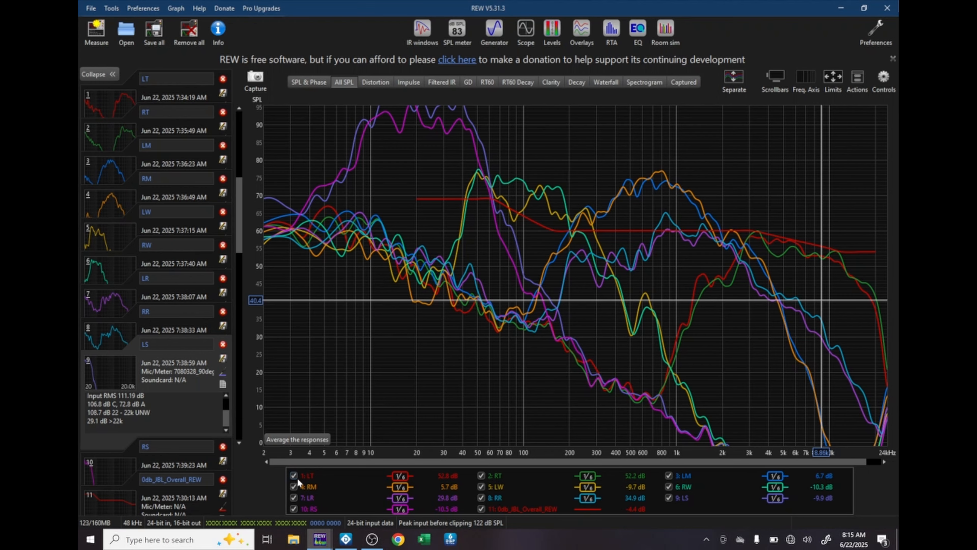
left_click(111, 471)
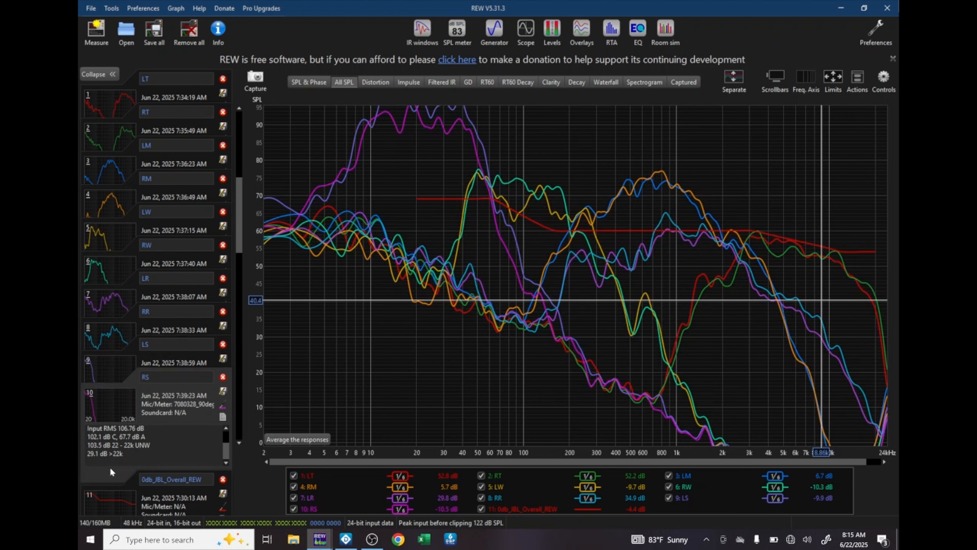
left_click(637, 31)
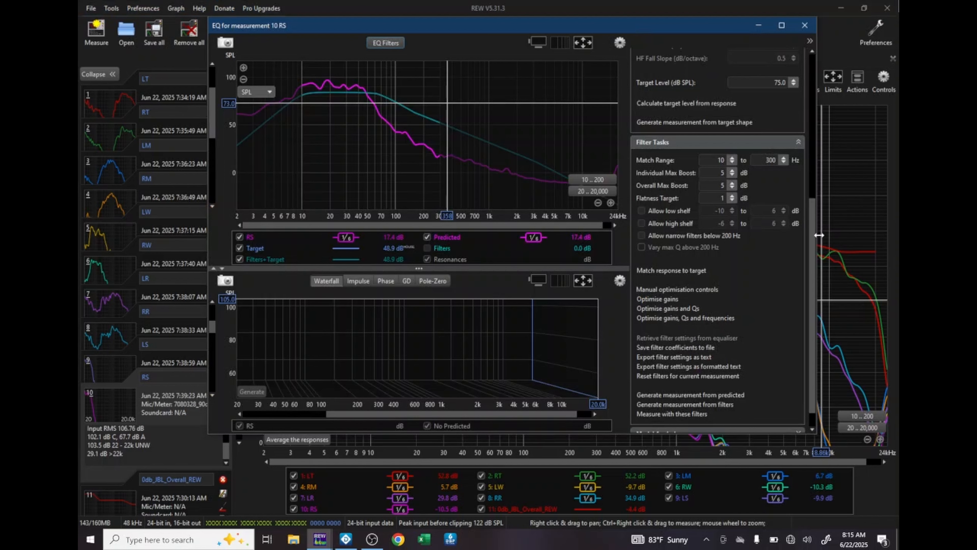
Set the RS equaliser to manufacturer Audiotec Fischer, model Full EQ (30 bands).
left_click_drag(810, 237, 806, 43)
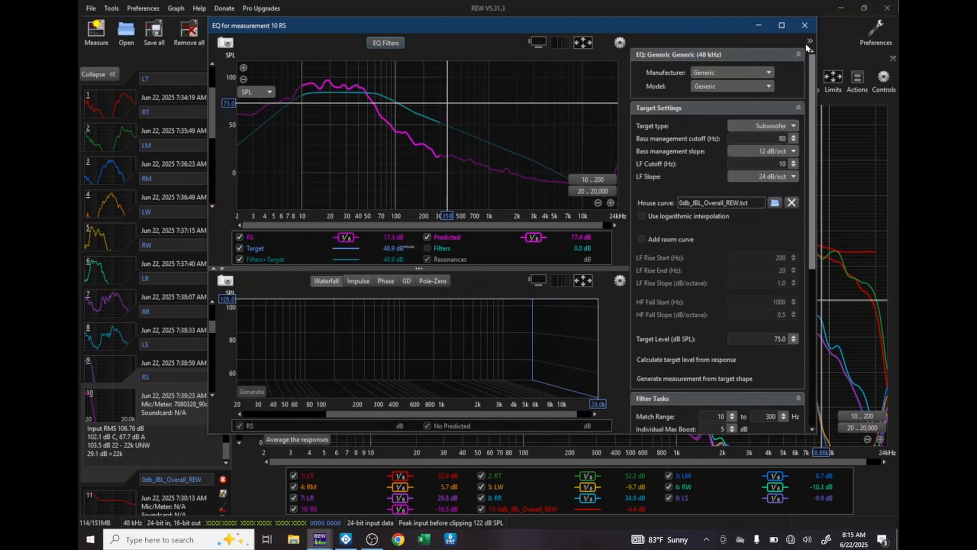
left_click(742, 71)
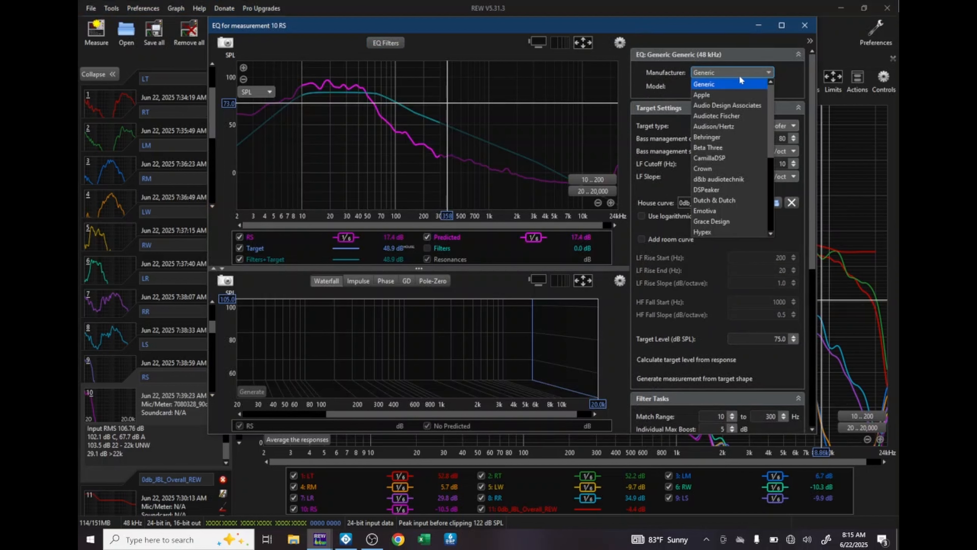
left_click(725, 116)
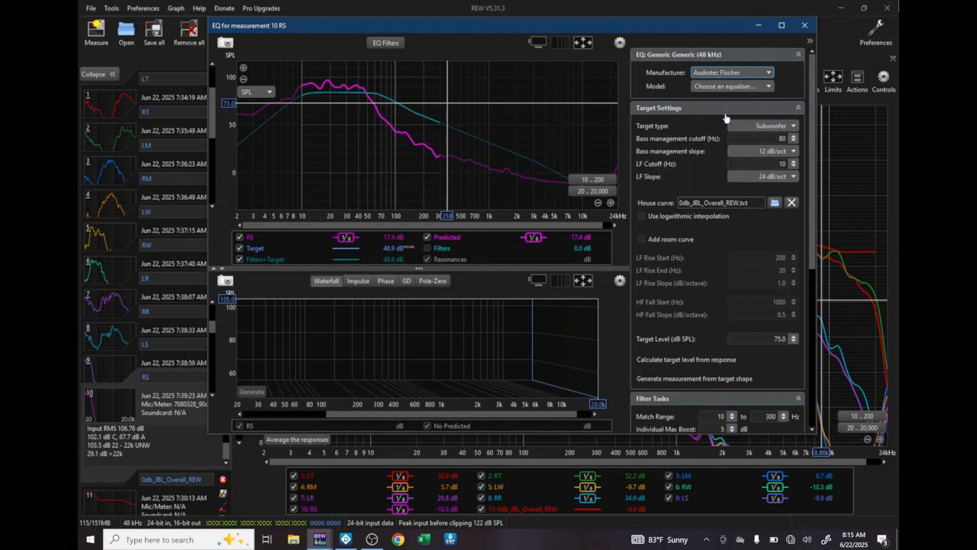
left_click(733, 87)
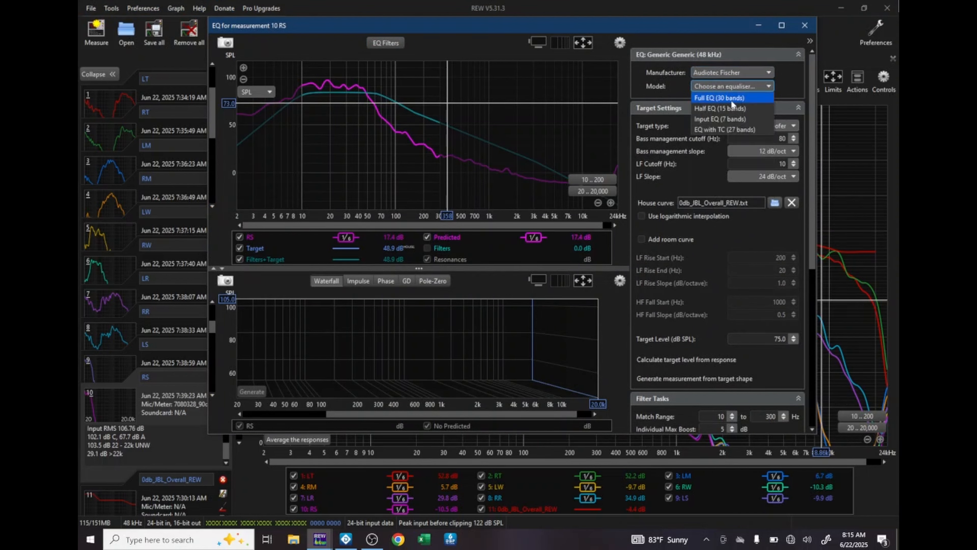
left_click(731, 100)
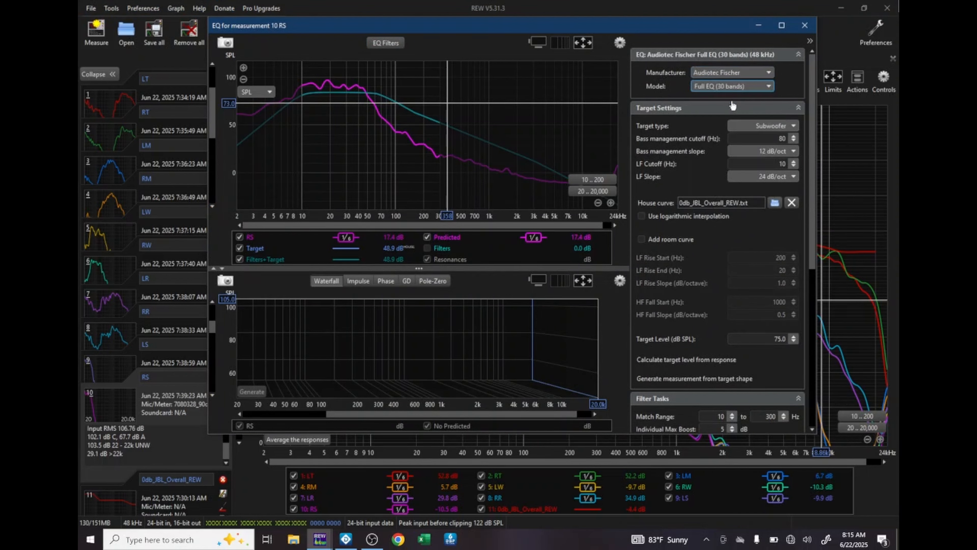
Set the RS target type to Speaker driver with a 20 Hz high-pass cutoff and a 28 Hz low-pass cutoff.
left_click(763, 127)
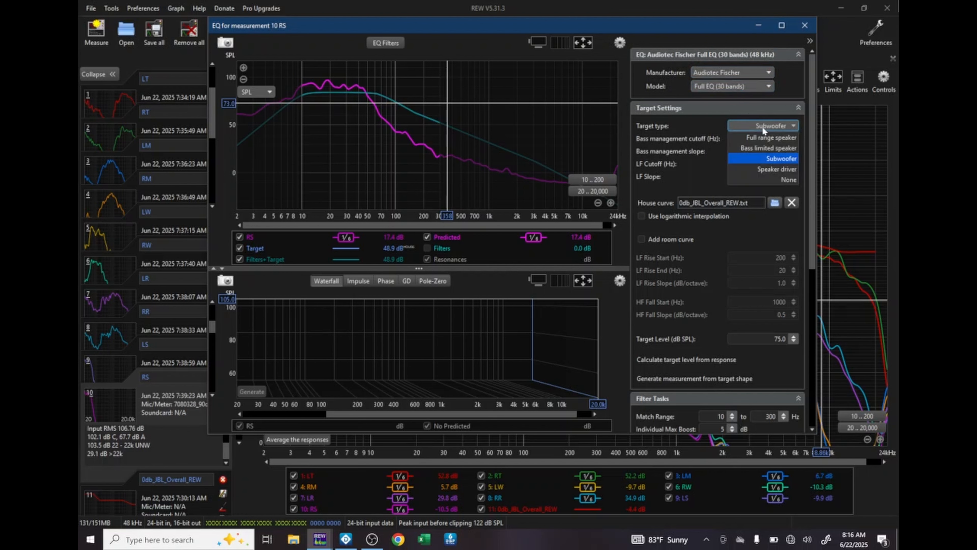
left_click(774, 167)
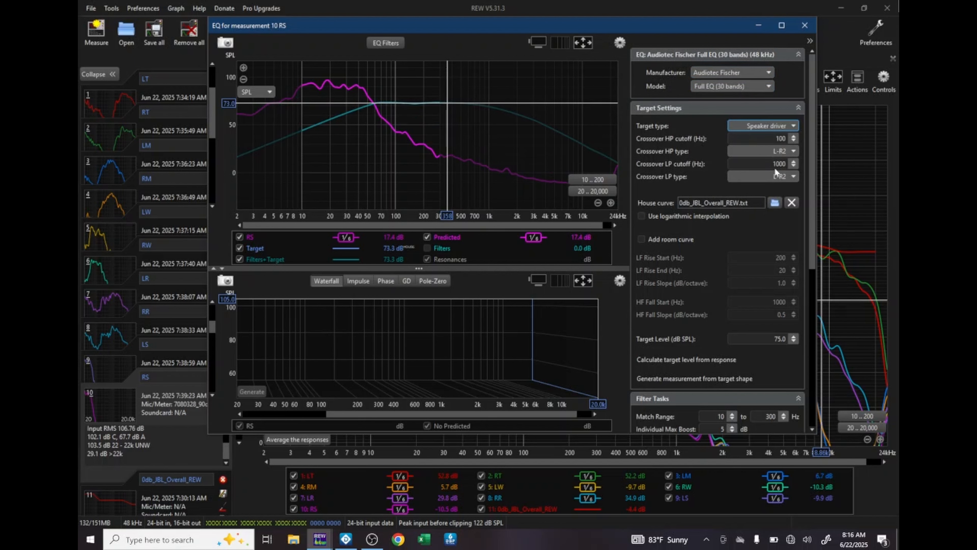
key("Tab")
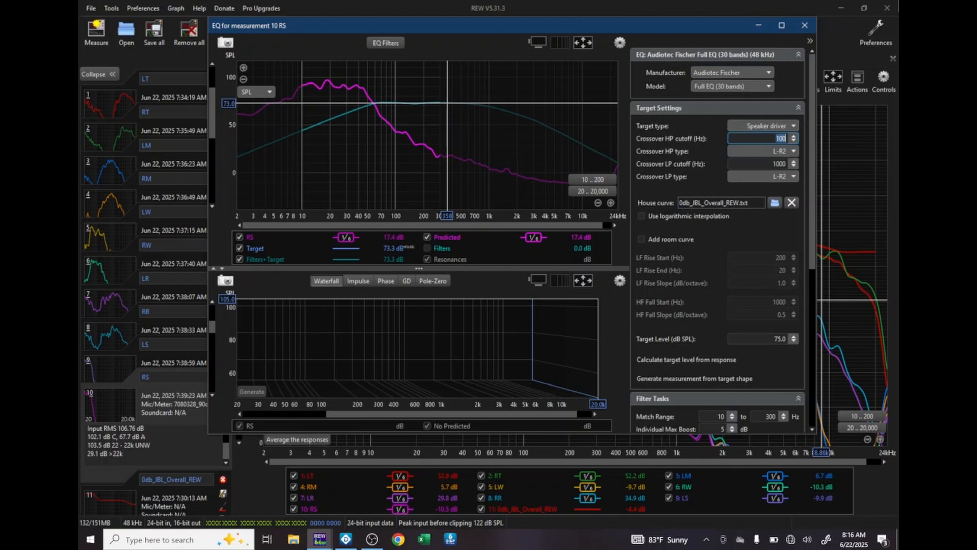
type("20")
left_click(774, 163)
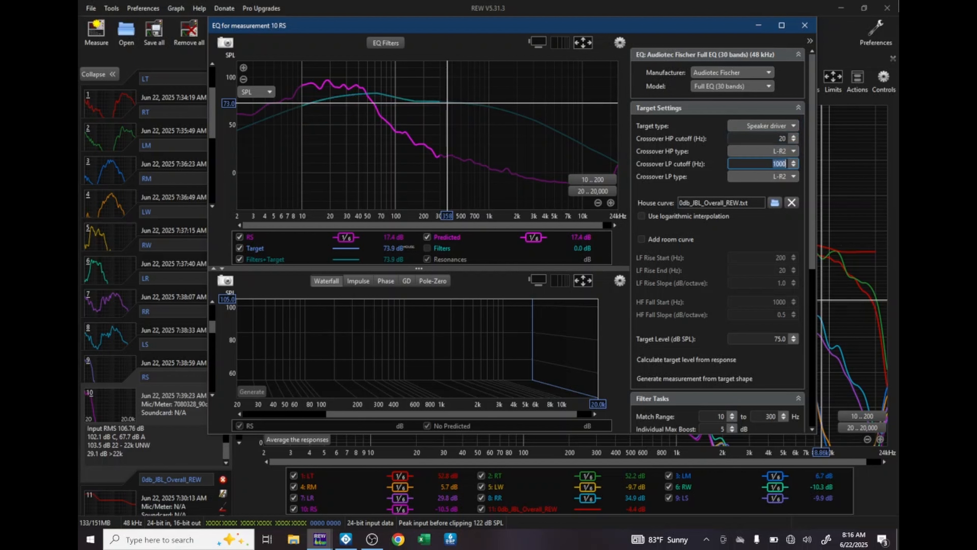
type("28")
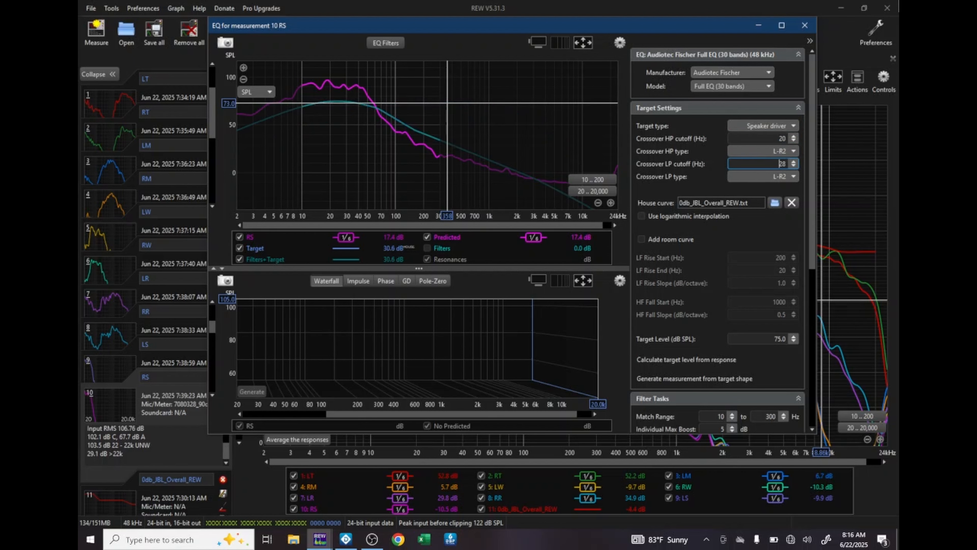
Set the RS target's crossover high-pass type to None and its low-pass type to L-R4.
left_click(793, 151)
left_click(795, 161)
left_click(795, 161)
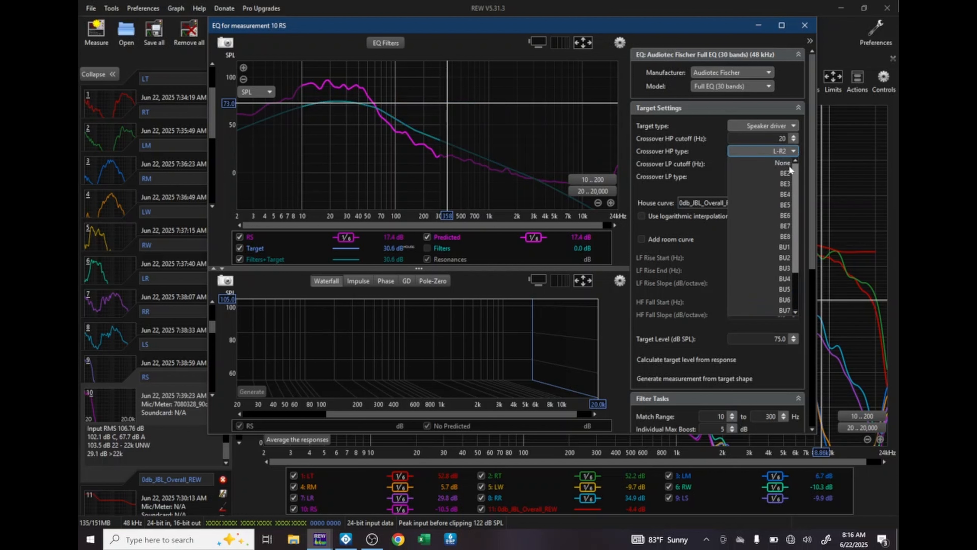
left_click(780, 163)
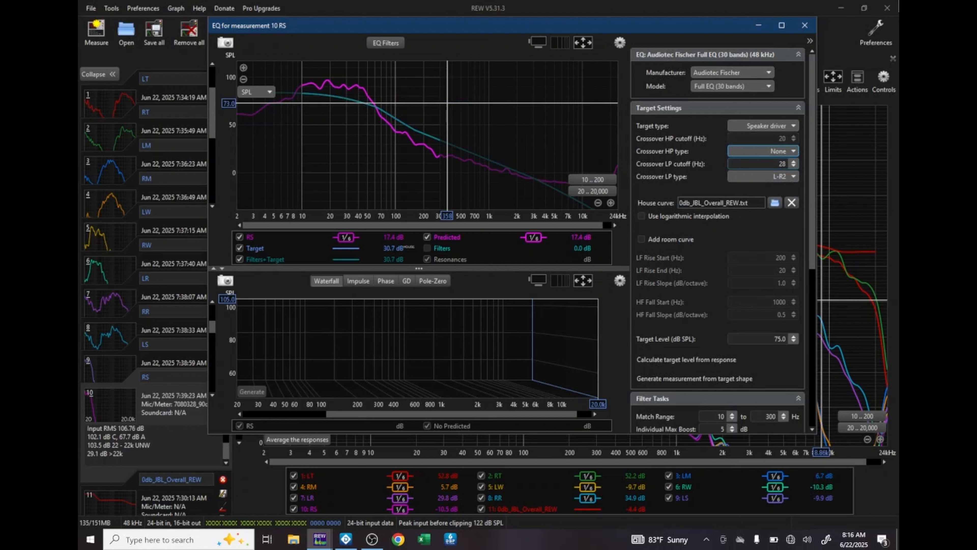
left_click(792, 176)
left_click(788, 315)
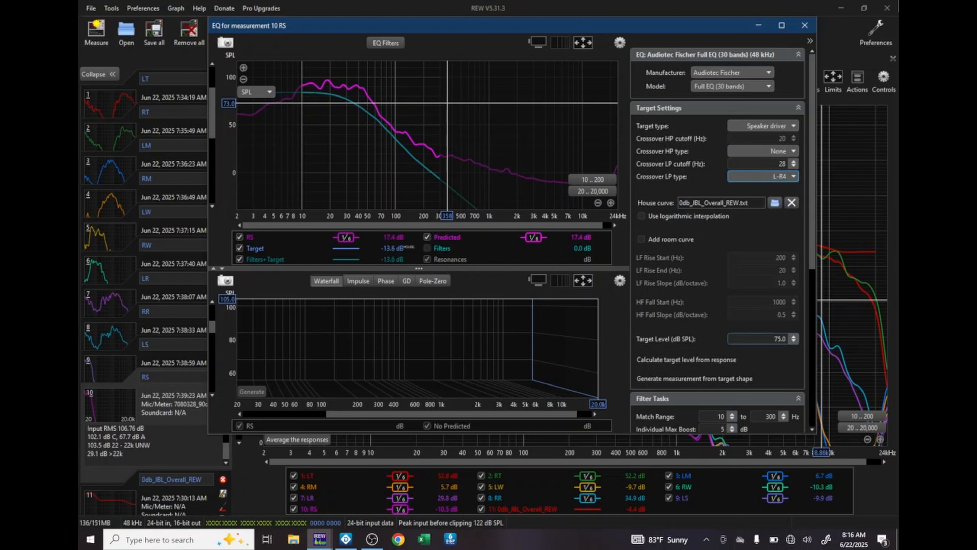
Set the RS target level to 90 dB SPL and match the response to the target.
left_click(765, 338)
type("80")
key("Return")
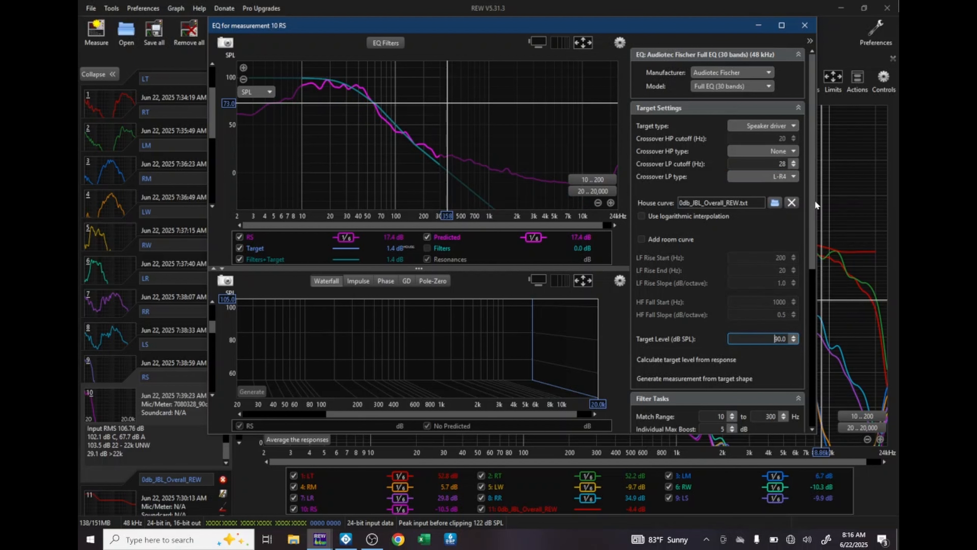
left_click_drag(811, 202, 812, 317)
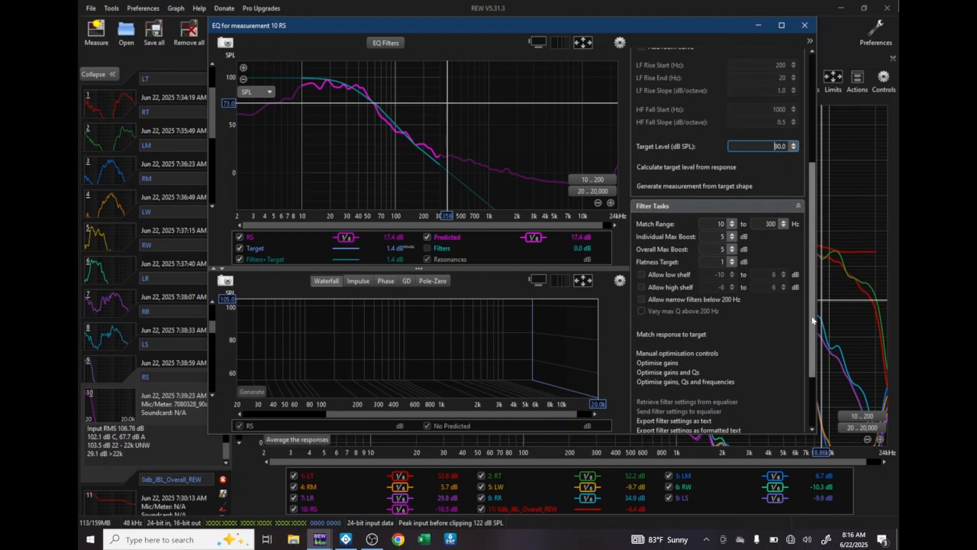
left_click(659, 334)
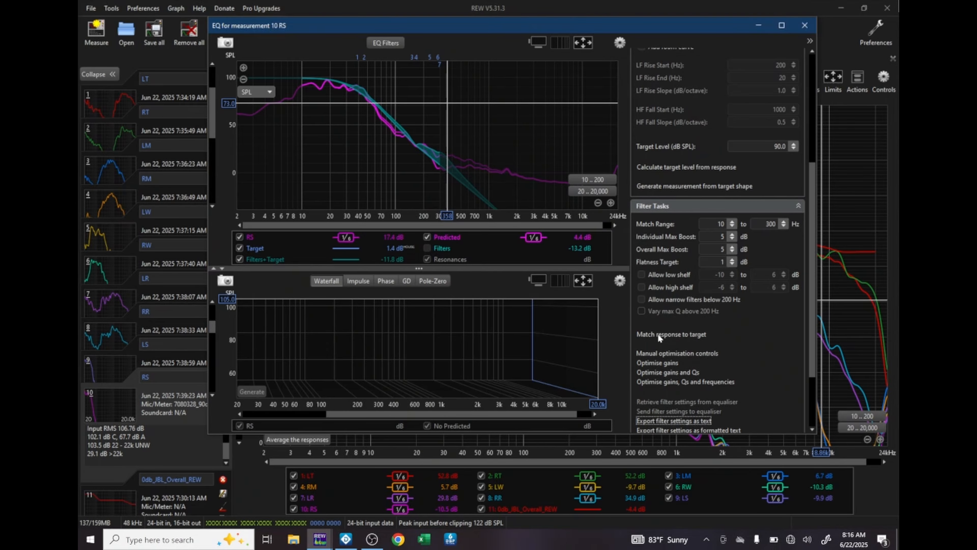
Copy the RS EQ filters and import them into the Subwoofer 2 output in DSP PC-Tool, then close the filter window.
left_click(390, 43)
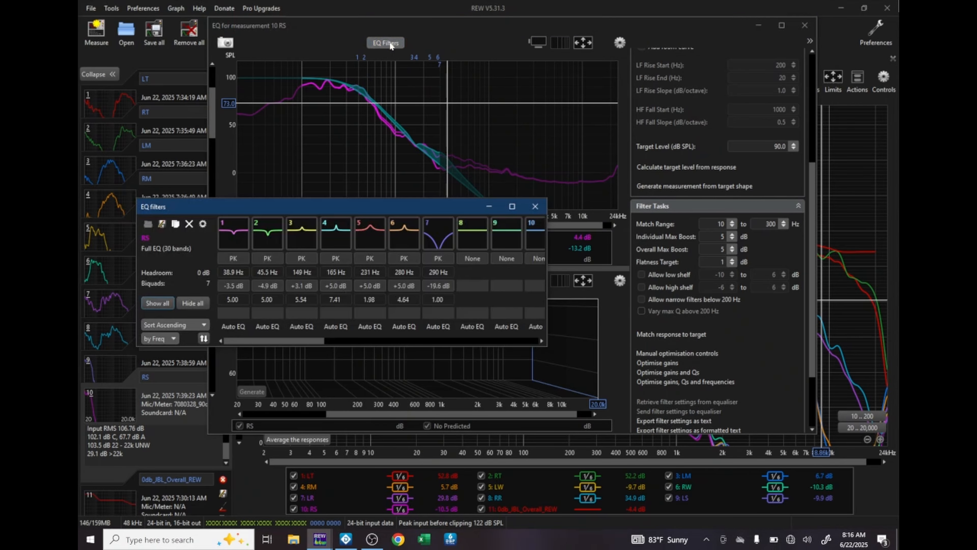
left_click(345, 539)
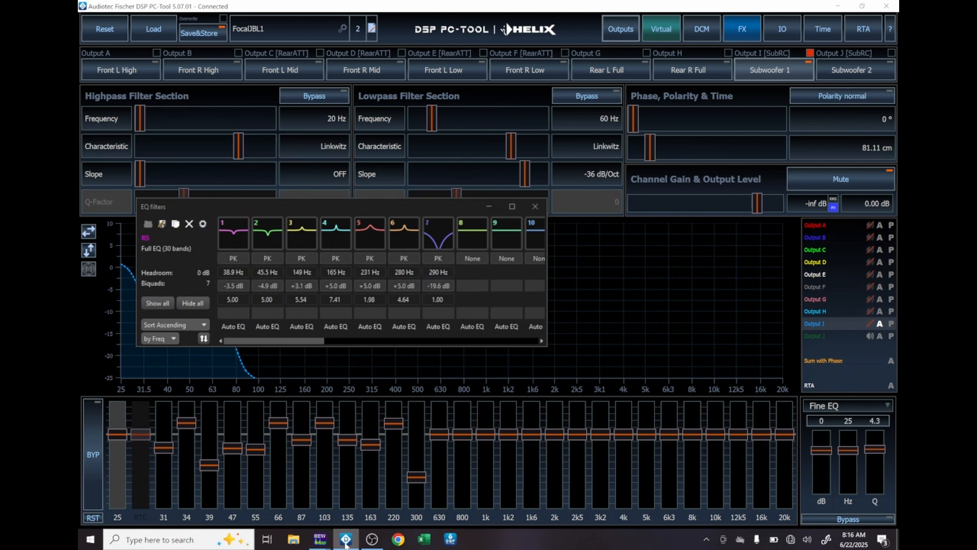
left_click(865, 77)
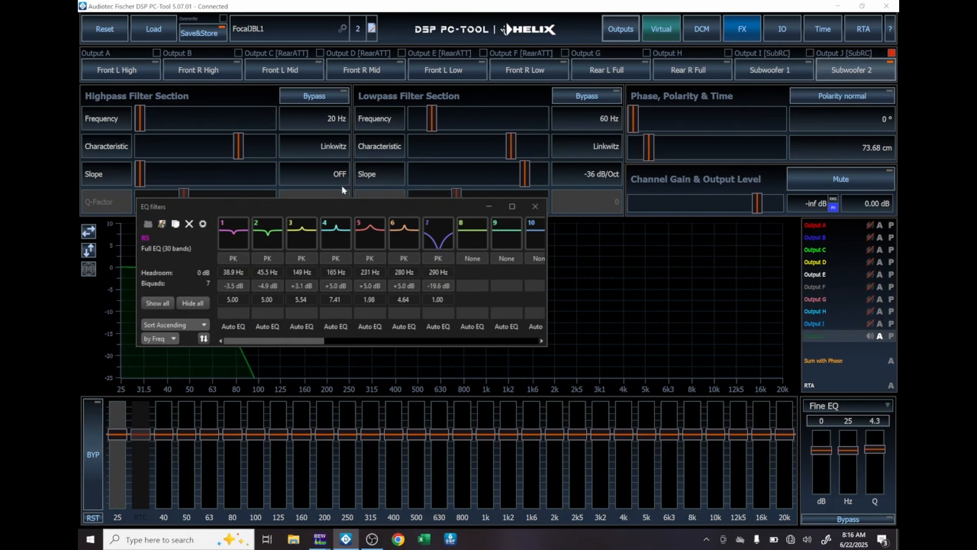
left_click(175, 224)
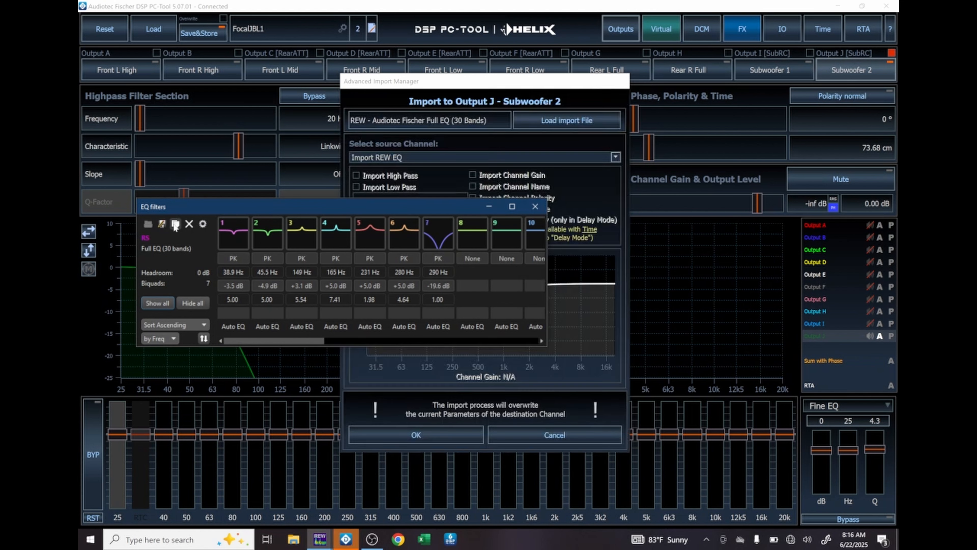
left_click(404, 435)
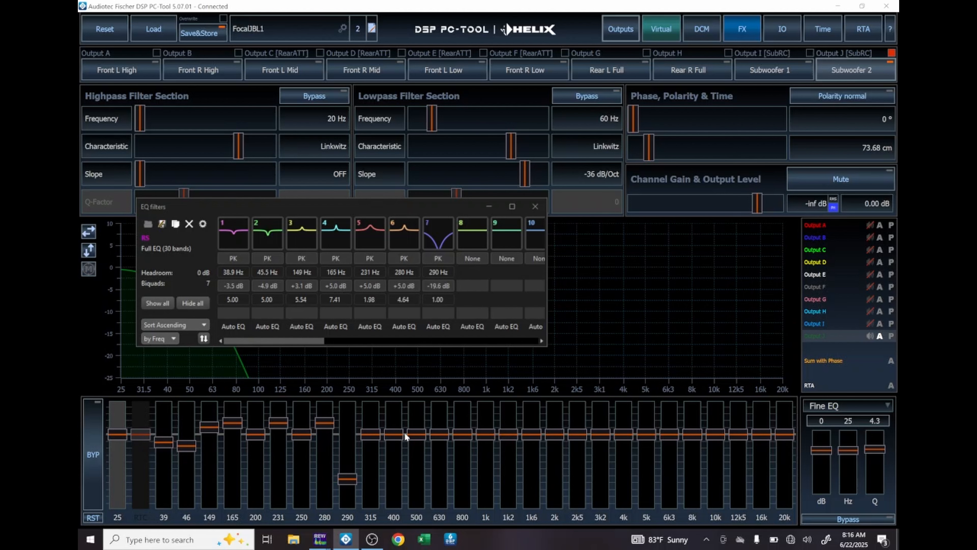
left_click(535, 207)
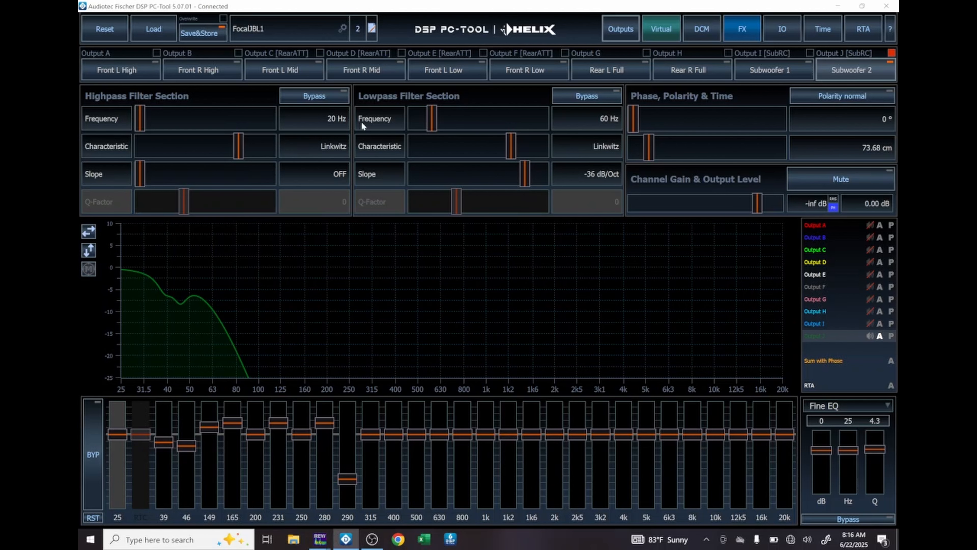
Save and store the setup to preset 2, FocalJBL1, replacing the existing FocalJBL1.afpx file.
left_click(203, 34)
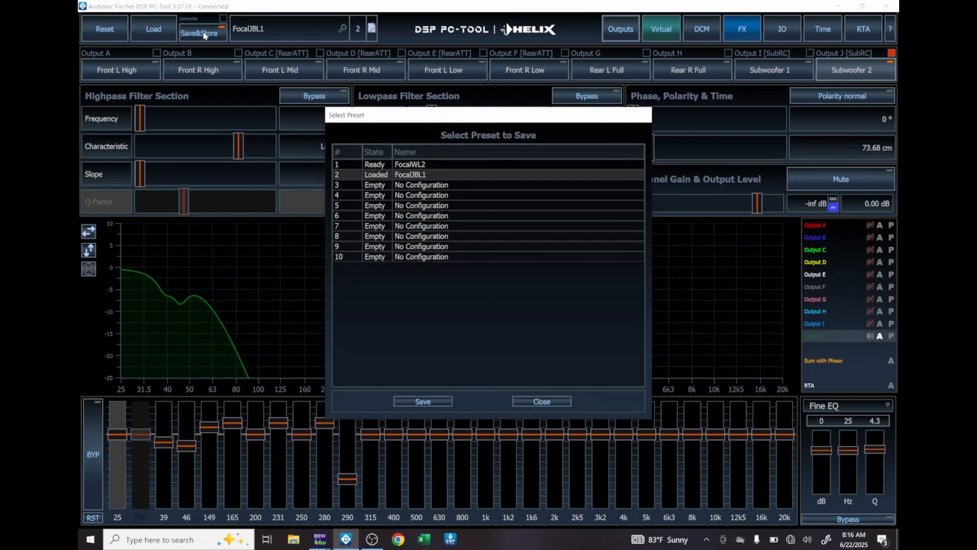
left_click(415, 165)
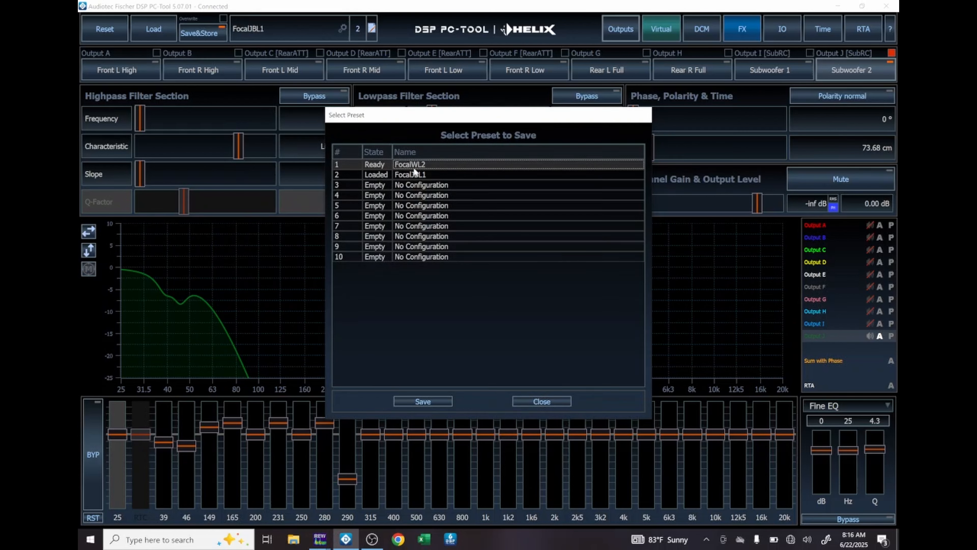
left_click(411, 175)
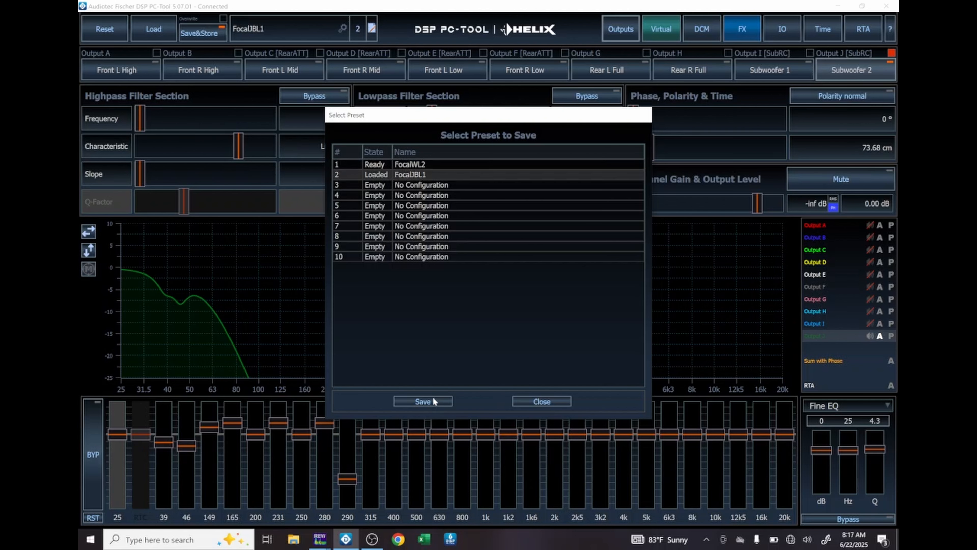
left_click(423, 401)
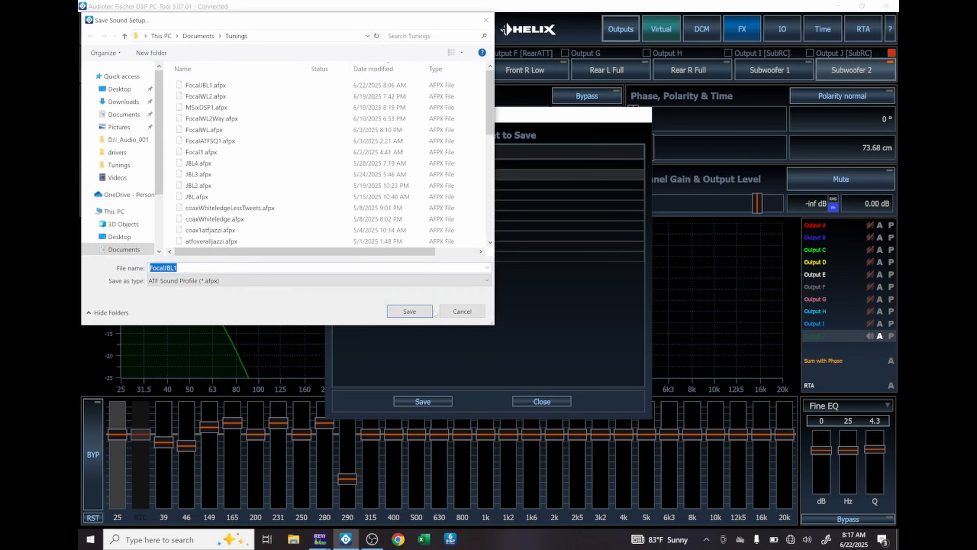
left_click(418, 314)
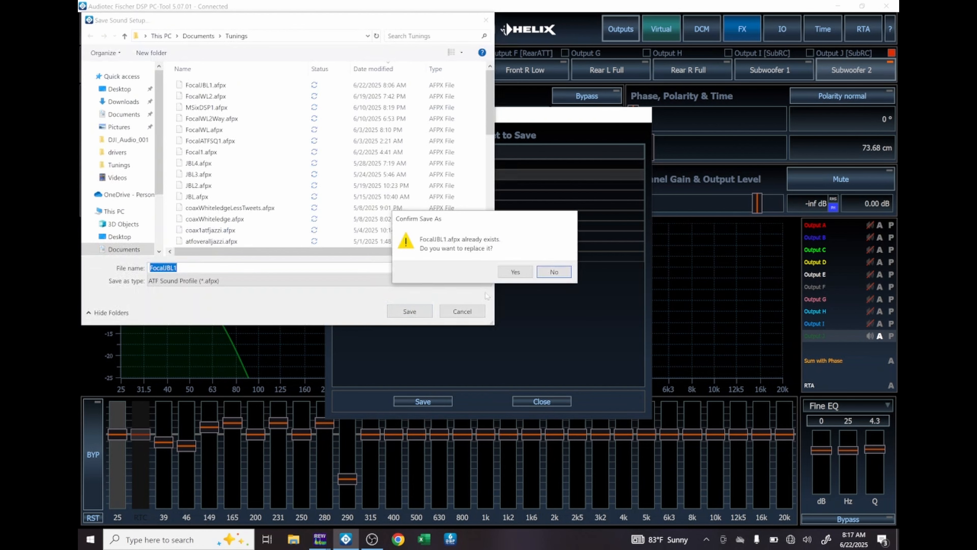
left_click(516, 271)
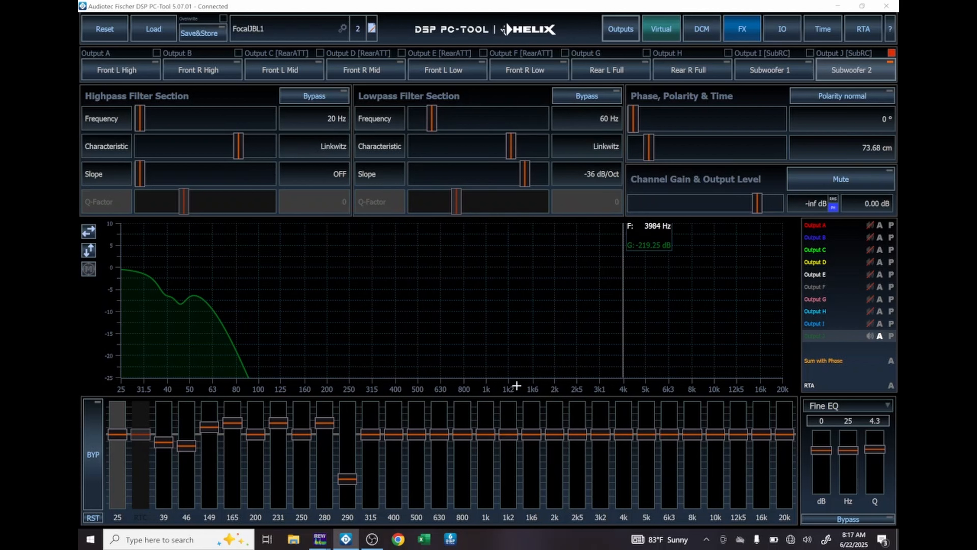
Close the RS equaliser window, return to the main REW window and clear all measurement selections in the All SPL graph.
mouse_move(317, 538)
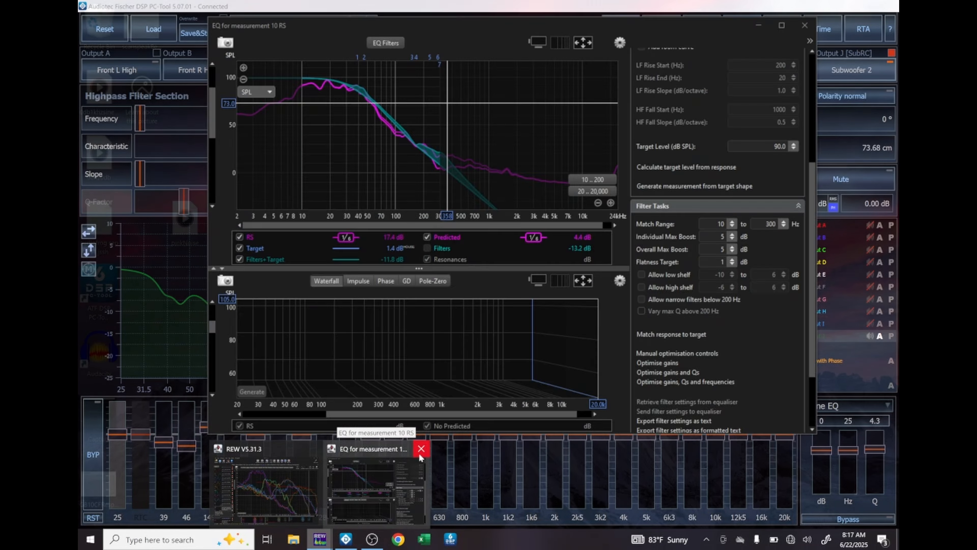
left_click(420, 449)
left_click(328, 474)
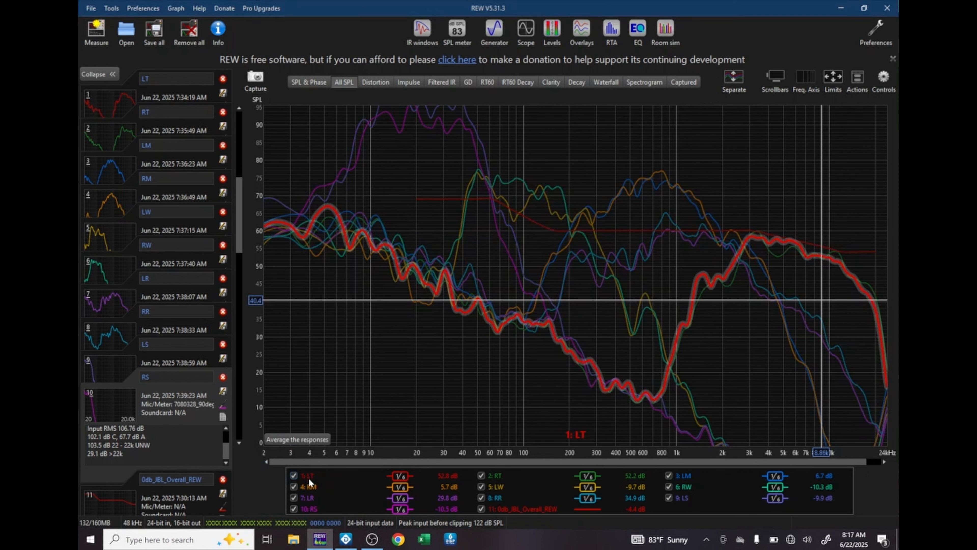
right_click(341, 483)
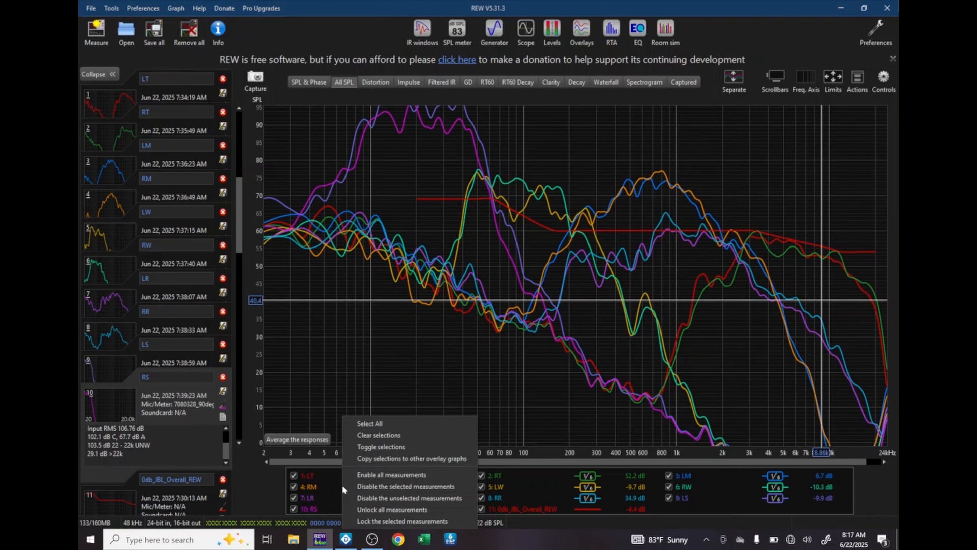
left_click(370, 435)
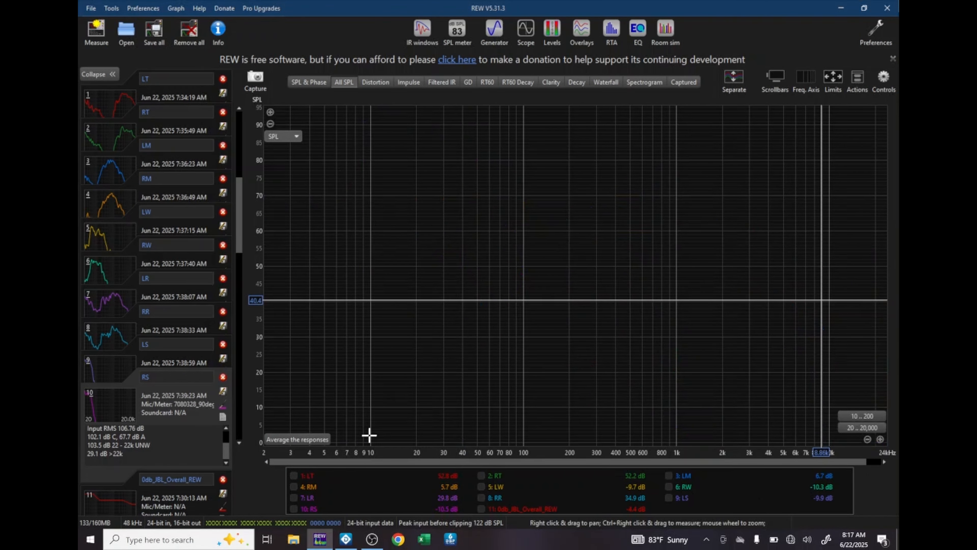
Show the RR measurement in the SPL & Phase graph.
left_click(305, 84)
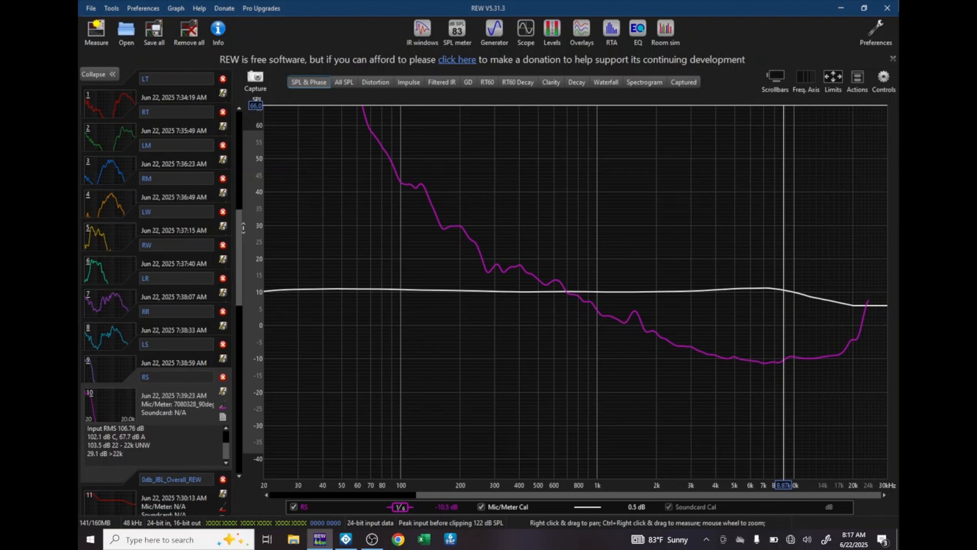
left_click_drag(239, 232, 225, 339)
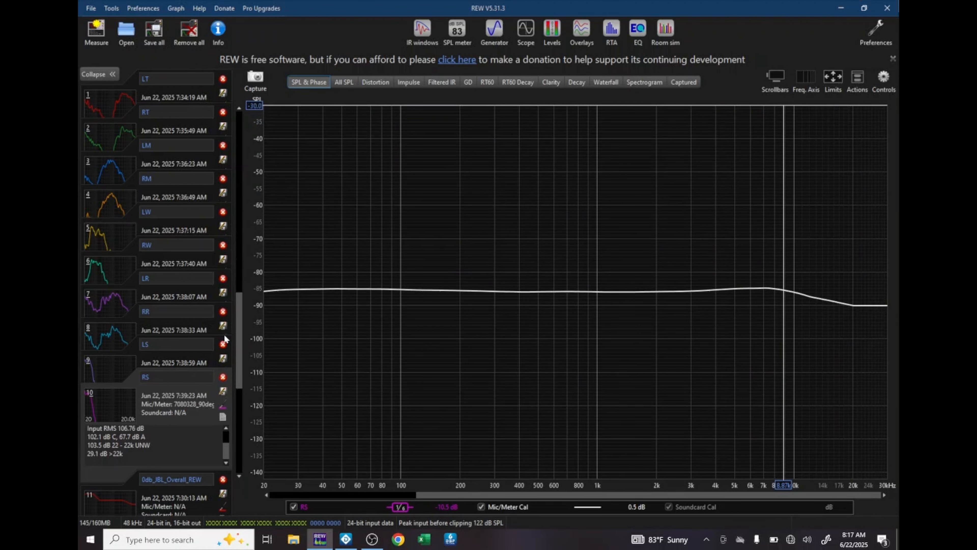
scroll(237, 171, "up", 2)
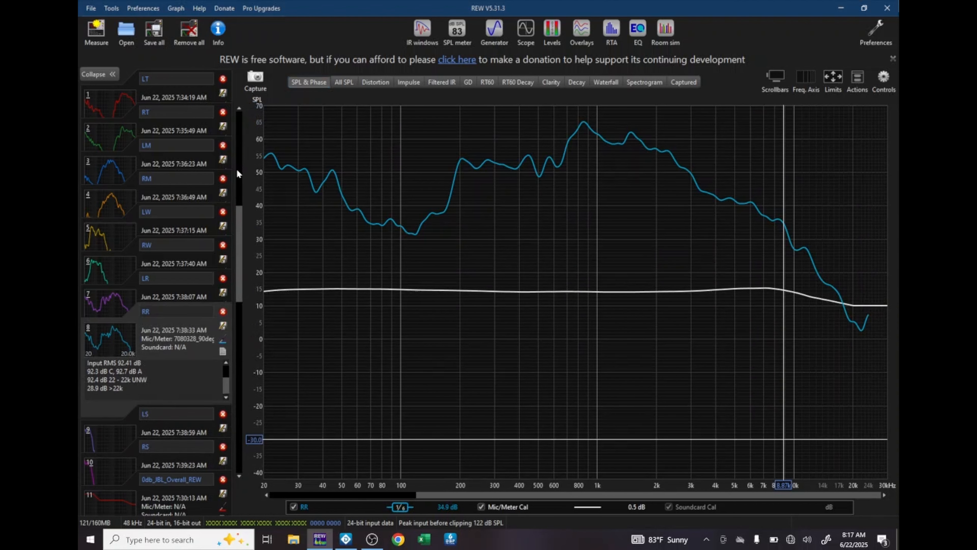
Open REW's RTA, then switch to DSP PC-Tool to mute Subwoofer 2 and unmute Front L High.
left_click(612, 33)
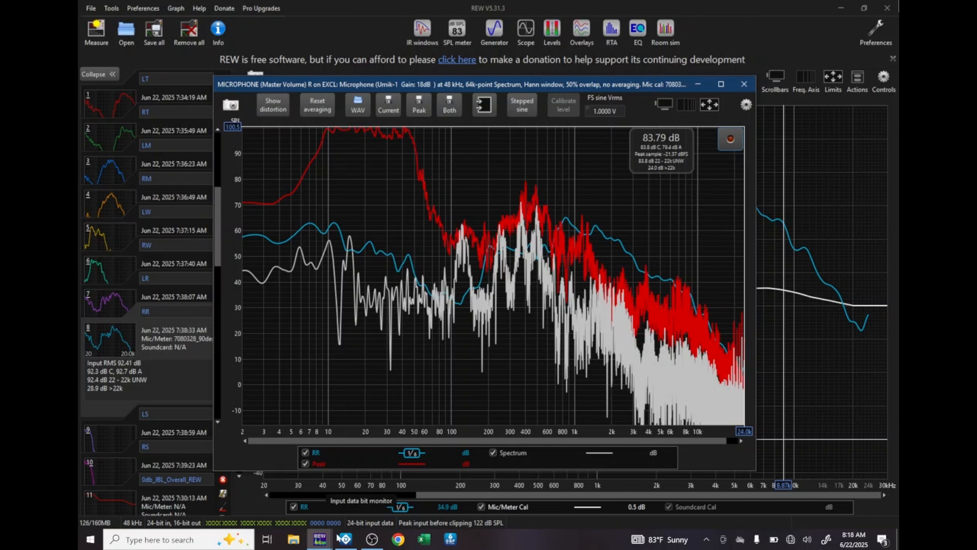
left_click(345, 539)
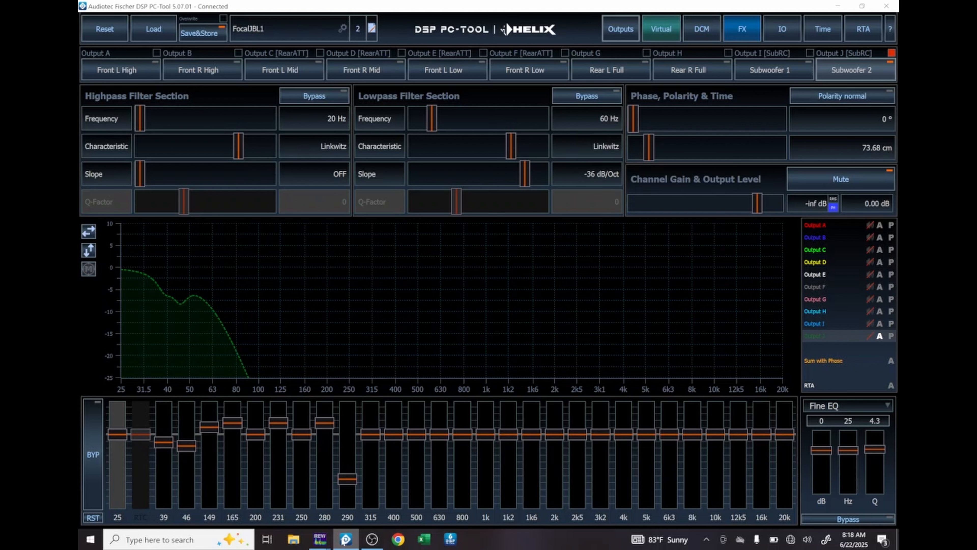
Return to REW's RTA window, start the live measurement and reset its averaging.
key("alt+Tab")
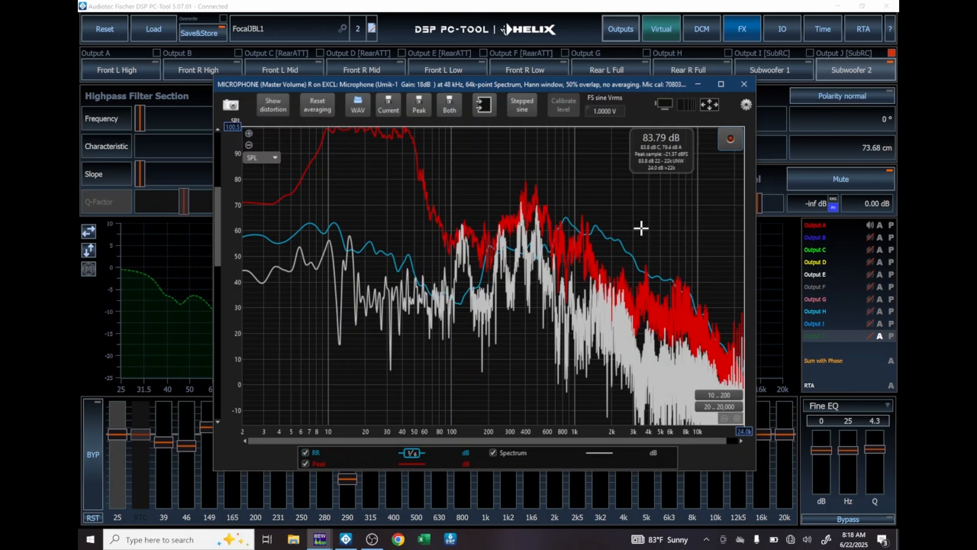
left_click(730, 139)
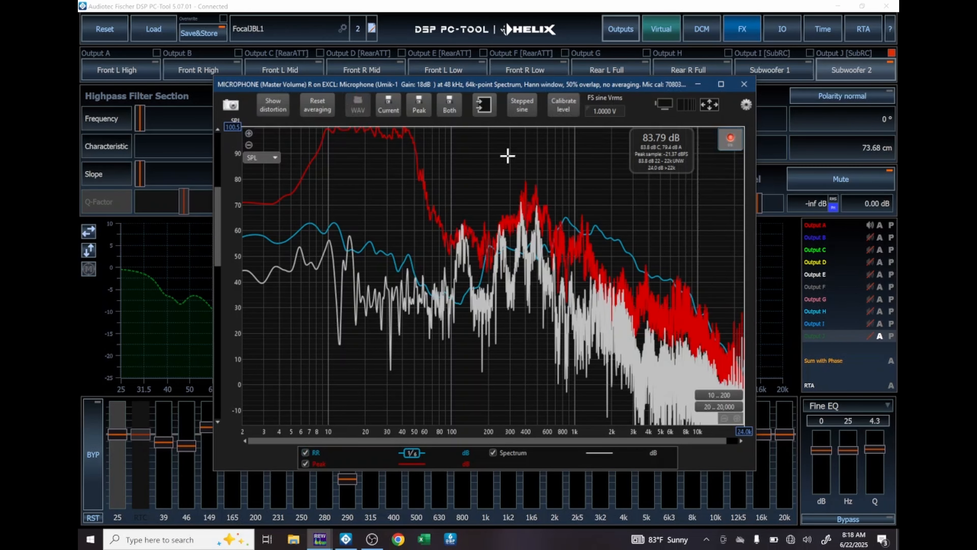
left_click(320, 110)
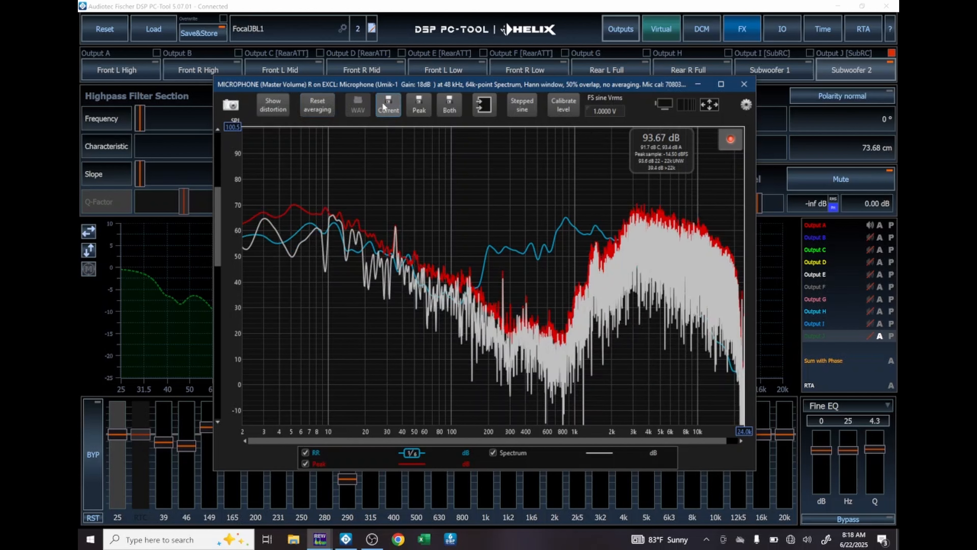
Mute Front L High and unmute Front R High in DSP PC-Tool, and save its current spectrum in REW's RTA after resetting the averaging.
key("alt+Tab")
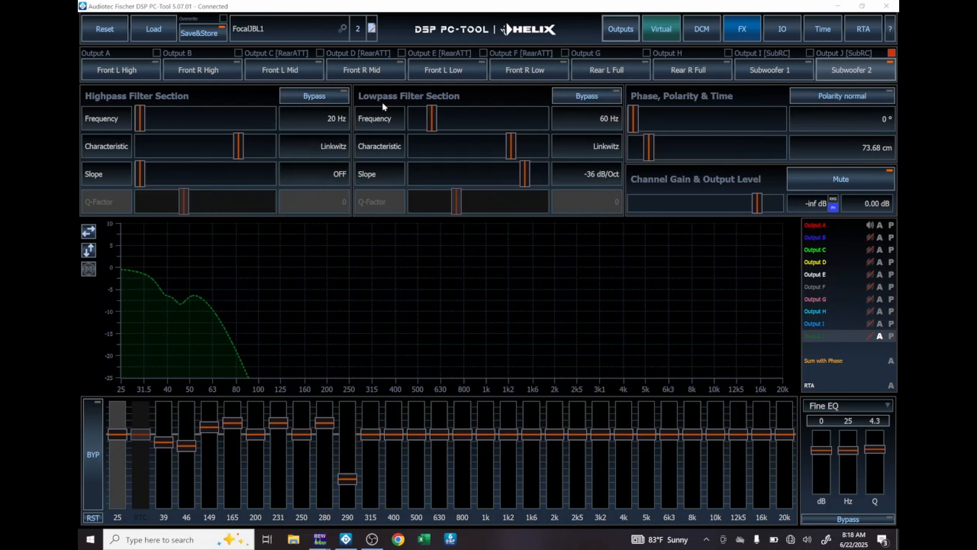
key("alt+Tab")
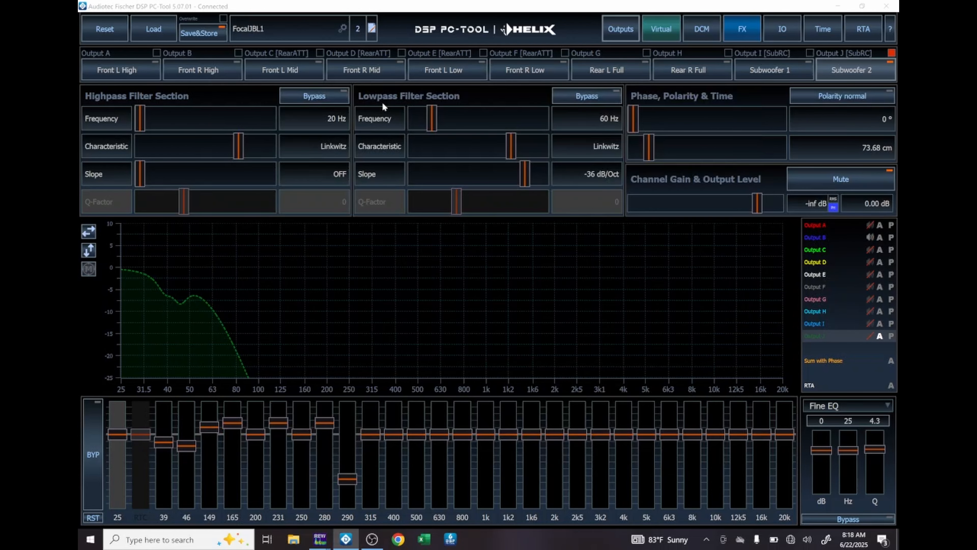
left_click(312, 111)
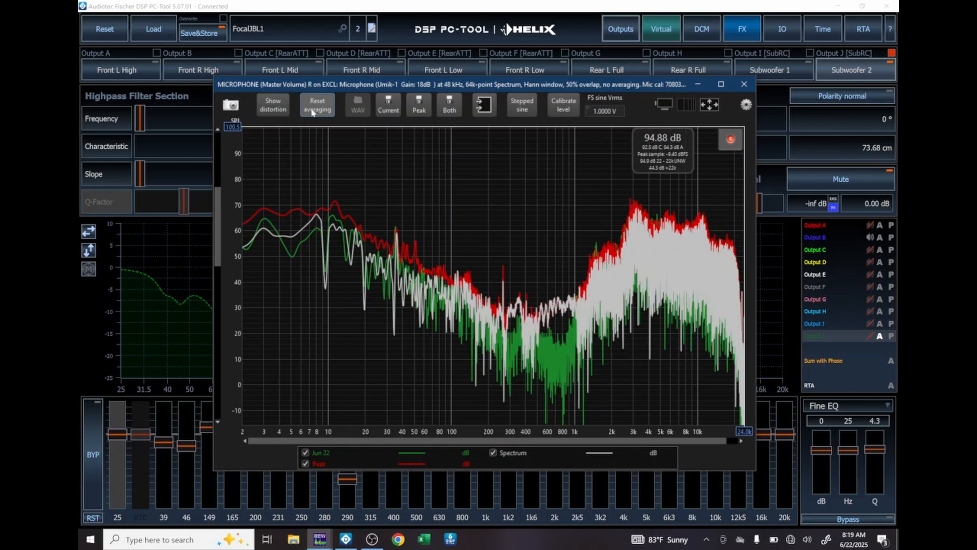
left_click(398, 99)
Mute Front R High and unmute Front L Mid in DSP PC-Tool, and save its current RTA spectrum after resetting the averaging.
key("alt+Tab")
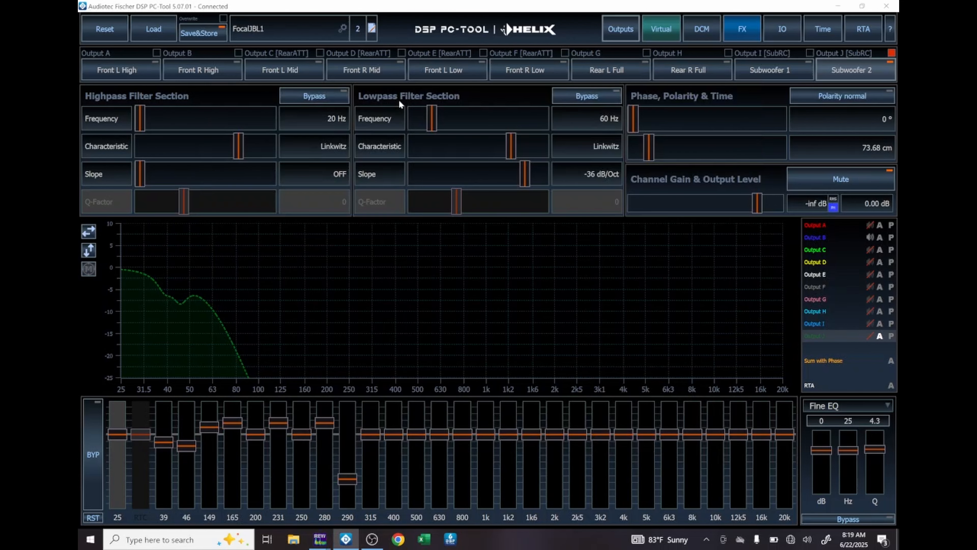
key("2")
key("3")
key("alt+Tab")
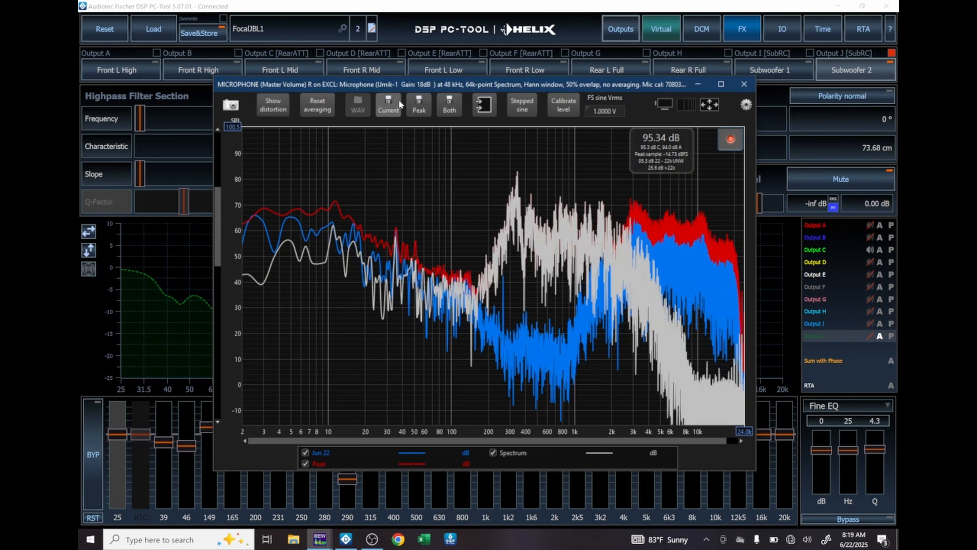
left_click(324, 112)
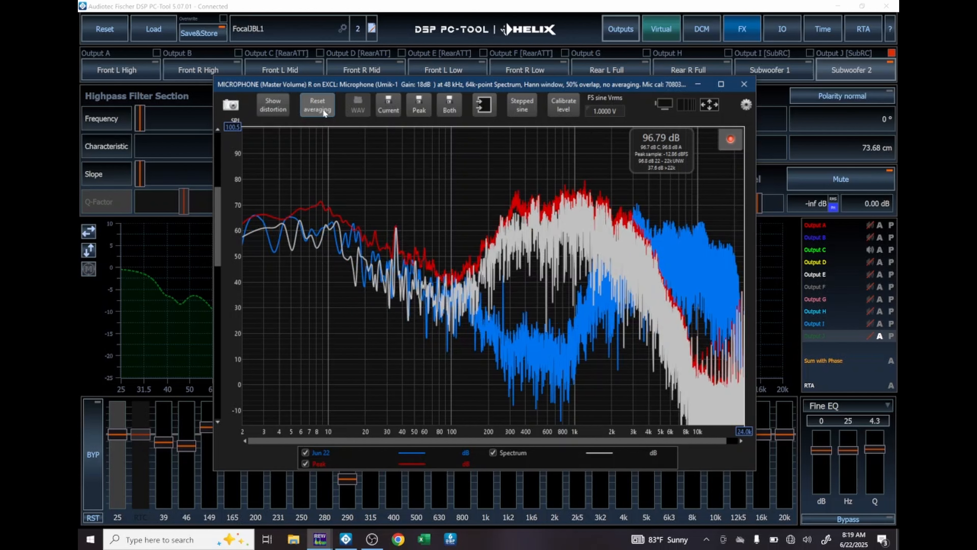
left_click(393, 111)
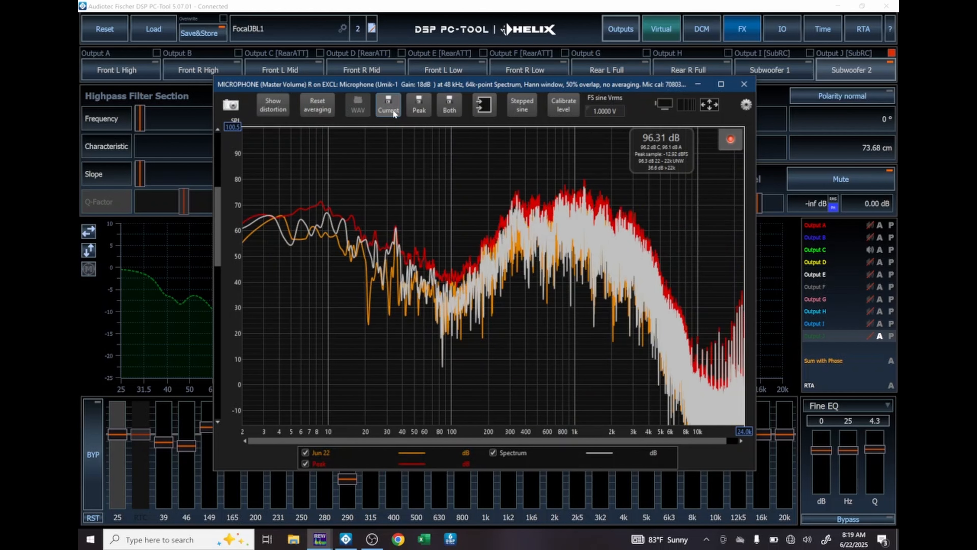
Mute Front L Mid and unmute Front R Mid in DSP PC-Tool, and save its current RTA spectrum after resetting the averaging.
key("alt+Tab")
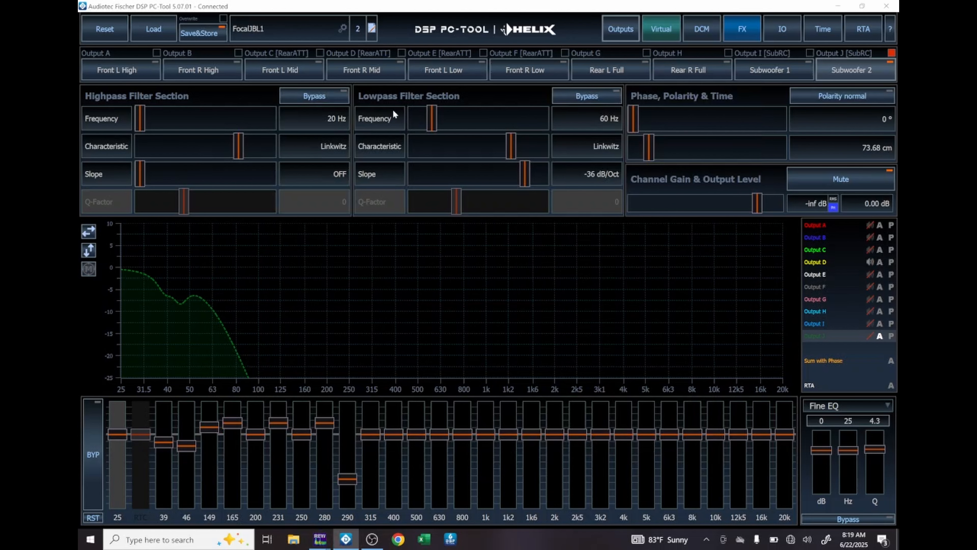
key("alt+Tab")
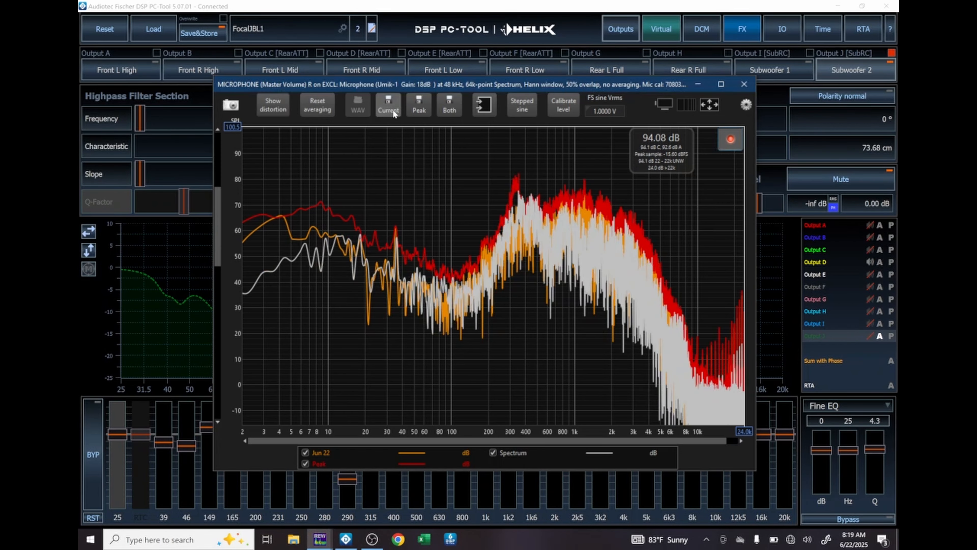
left_click(312, 103)
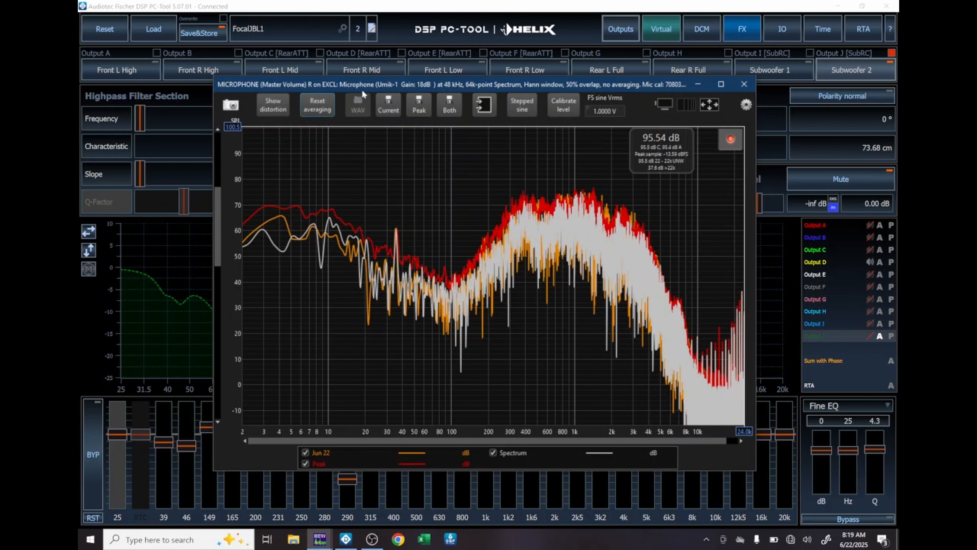
left_click(385, 105)
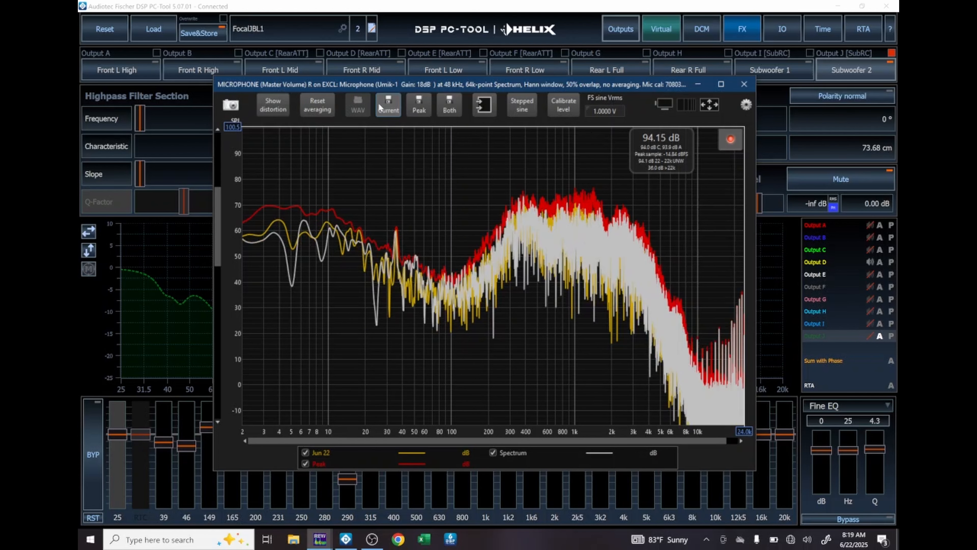
Mute Front R Mid and unmute Front L Low in DSP PC-Tool, and save its current RTA spectrum after resetting the averaging.
key("alt+Tab")
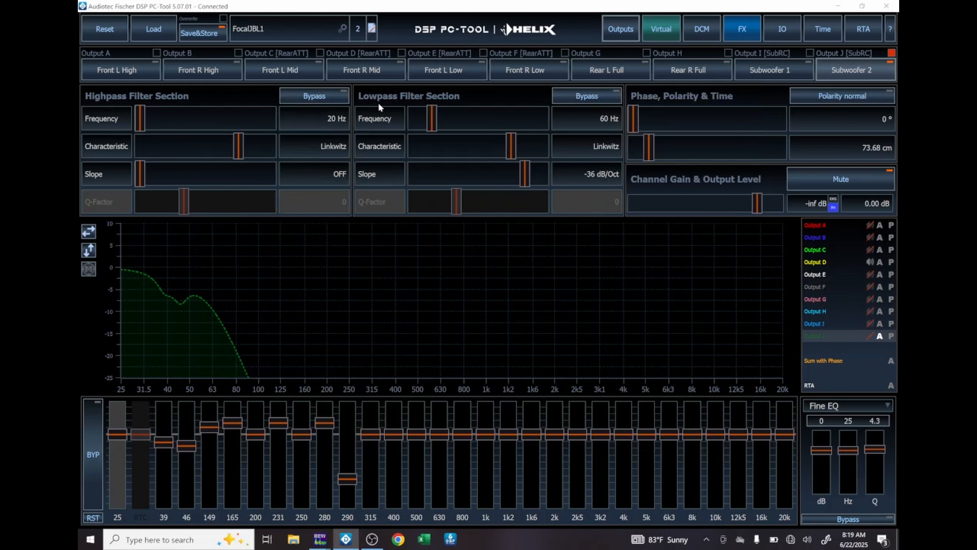
key("alt+Tab")
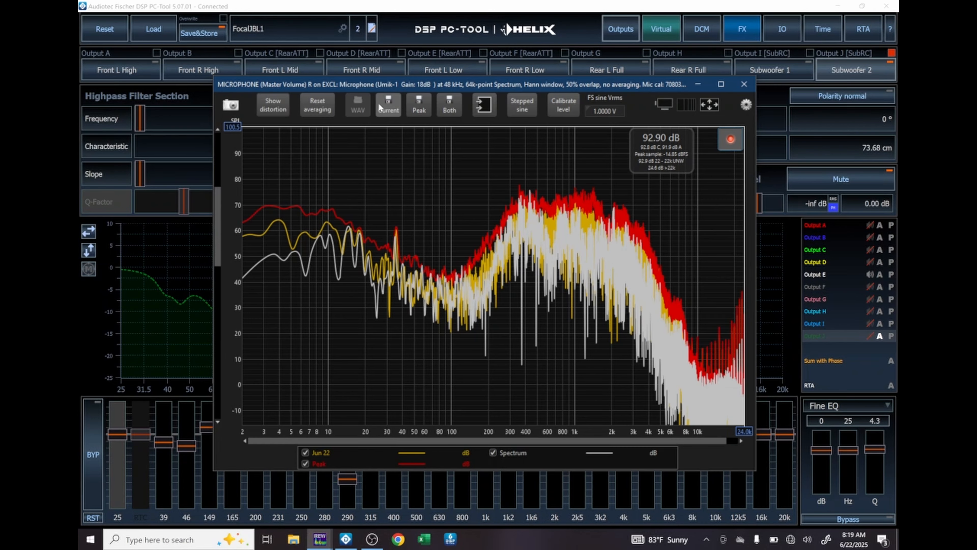
left_click(324, 109)
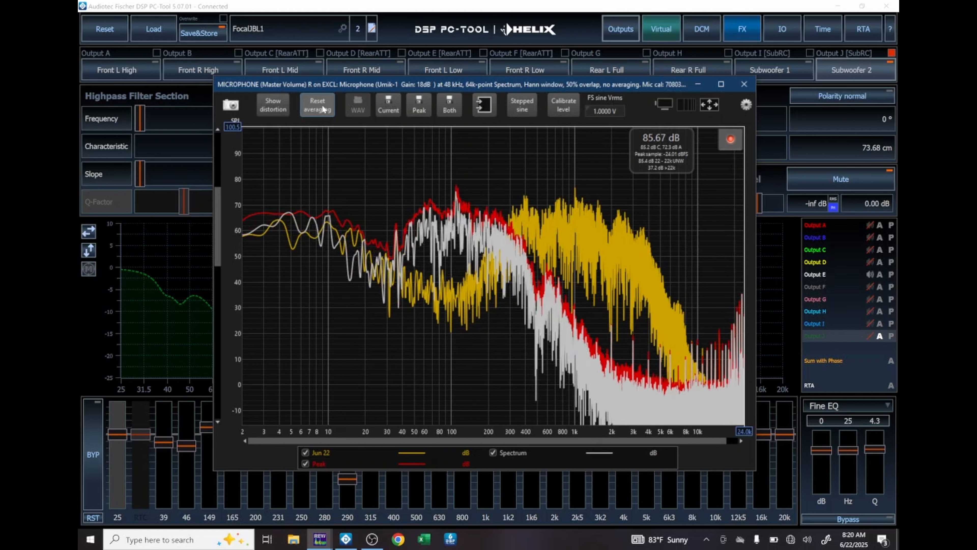
left_click(383, 109)
Mute Front L Low and unmute Front R Low in DSP PC-Tool, and save its current RTA spectrum after resetting the averaging.
key("alt+Tab")
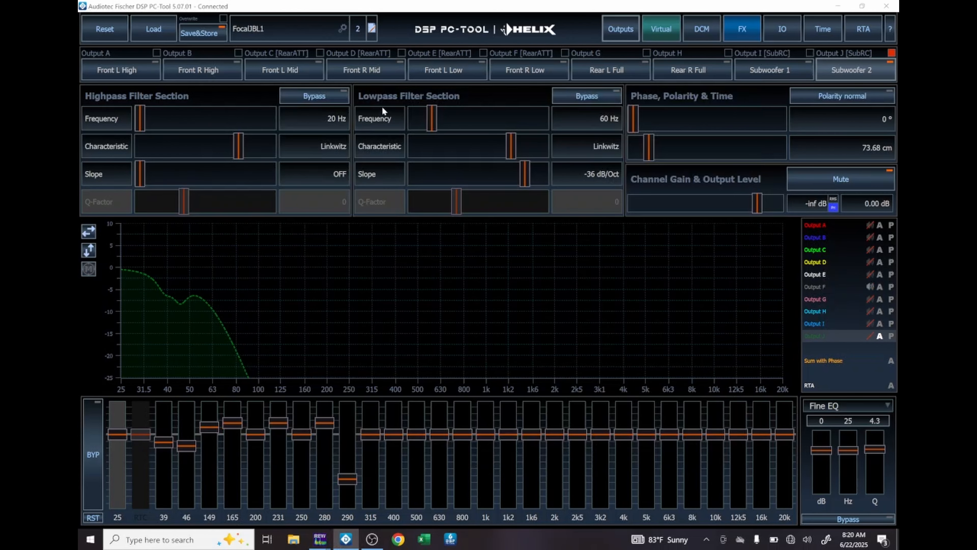
key("alt+Tab")
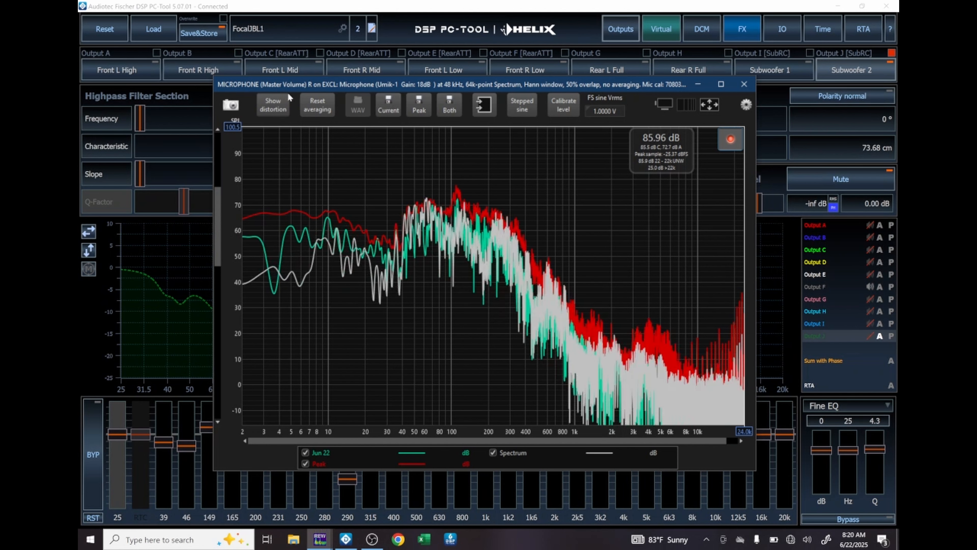
left_click(316, 109)
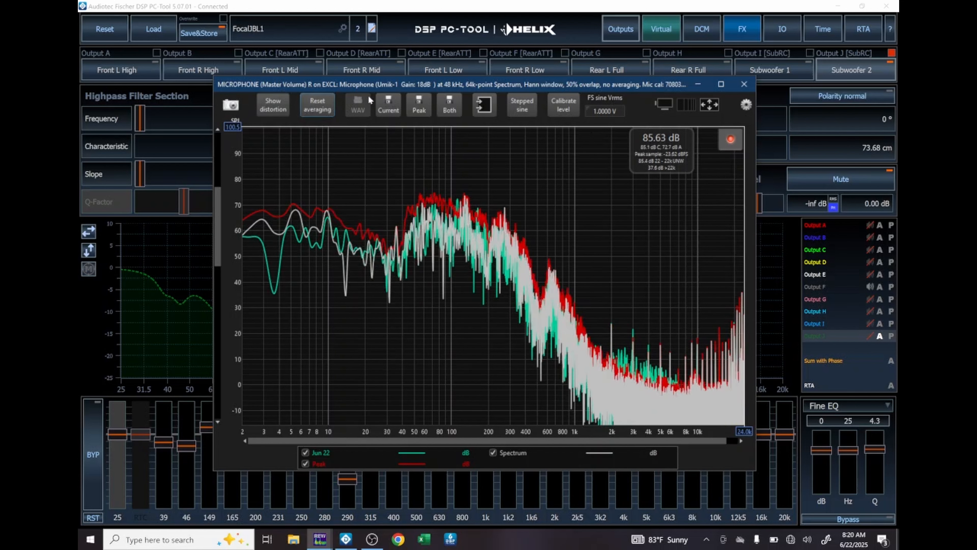
left_click(388, 102)
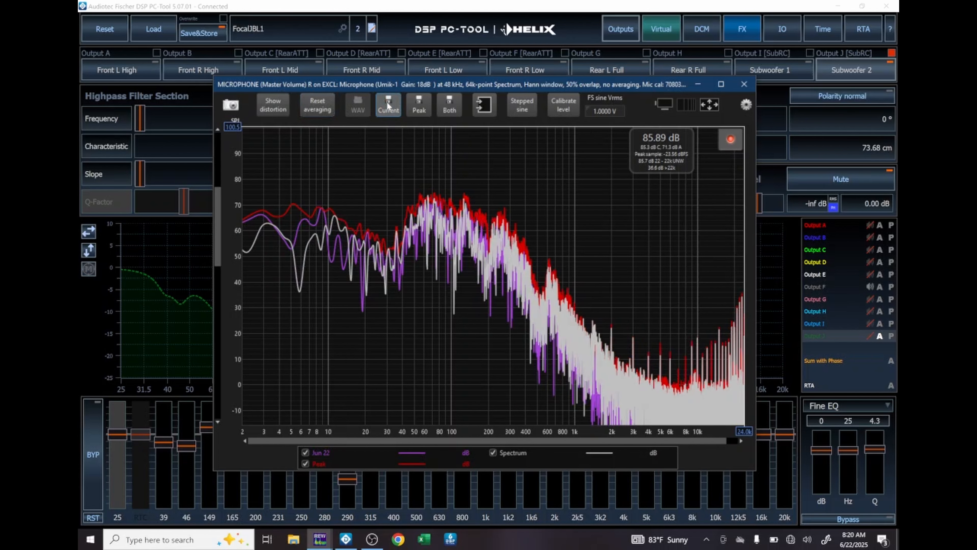
Mute Front R Low and unmute Rear L Full in DSP PC-Tool, and save its current RTA spectrum after resetting the averaging.
key("alt+Tab")
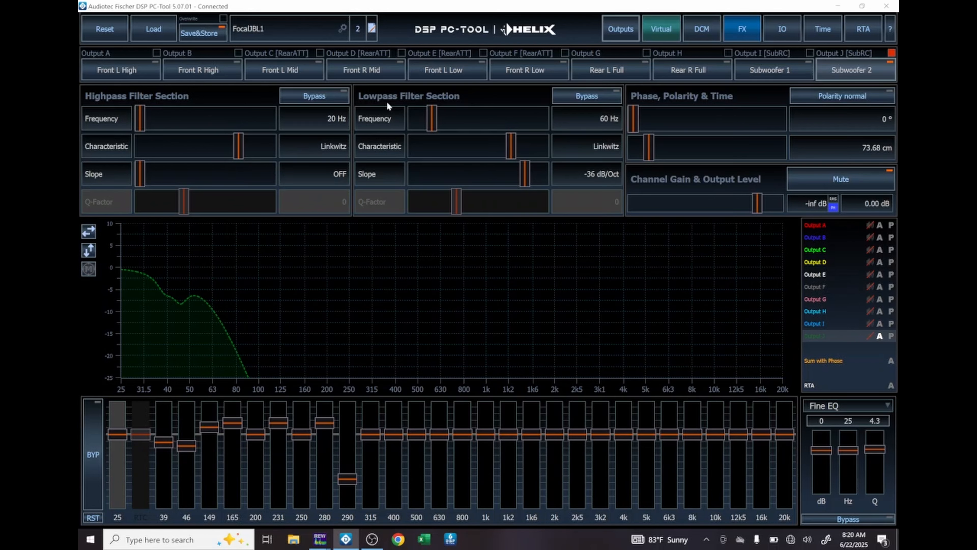
key("alt+Tab")
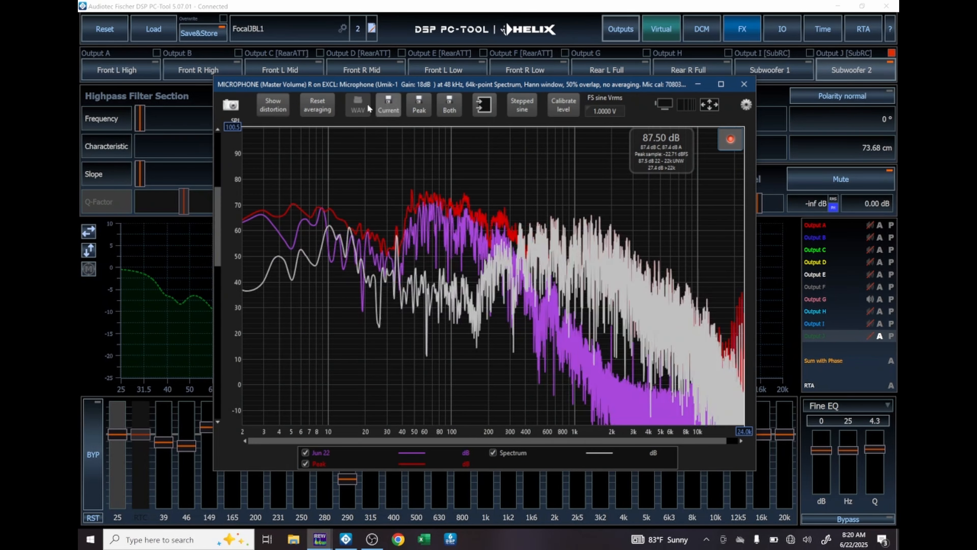
left_click(322, 108)
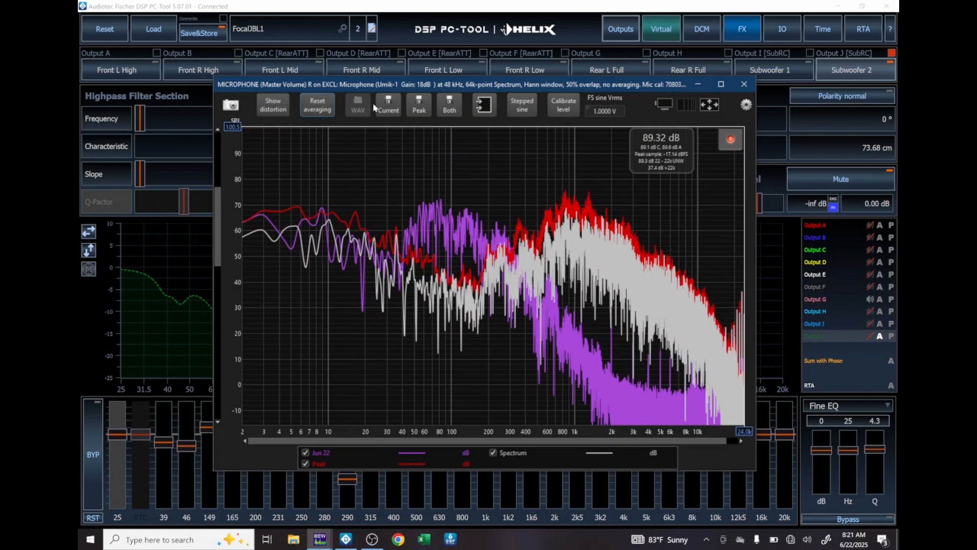
left_click(386, 106)
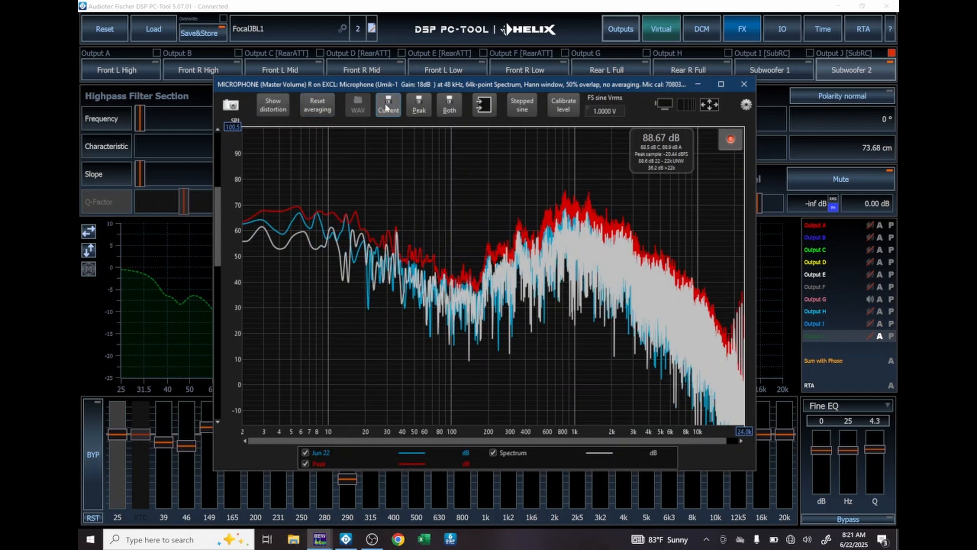
Mute Rear L Full and unmute Rear R Full in DSP PC-Tool, and save its current RTA spectrum after resetting the averaging.
key("alt+Tab")
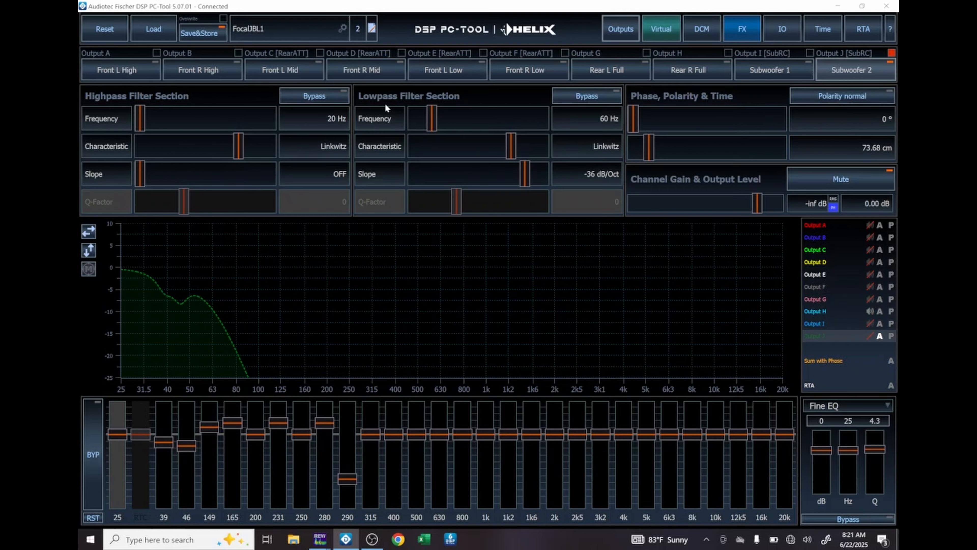
key("alt+Tab")
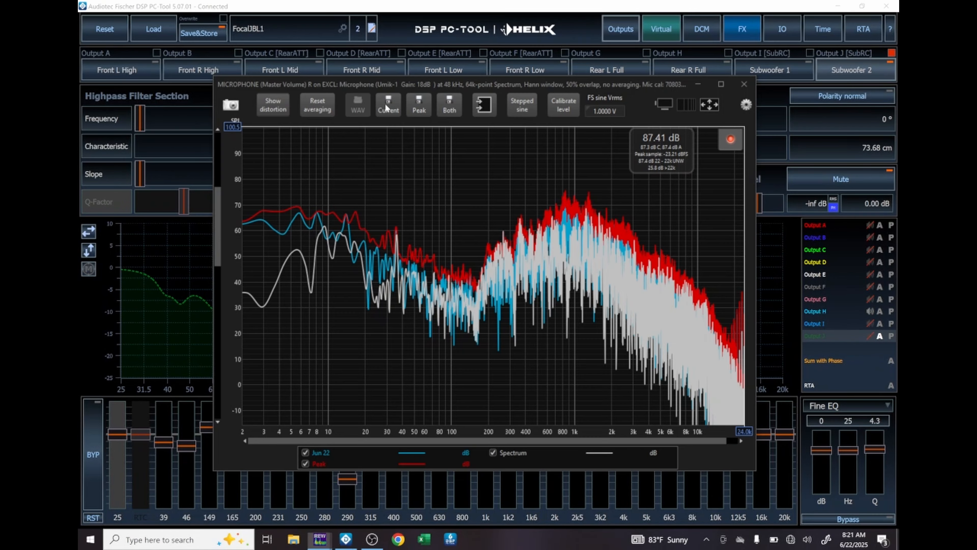
left_click(308, 103)
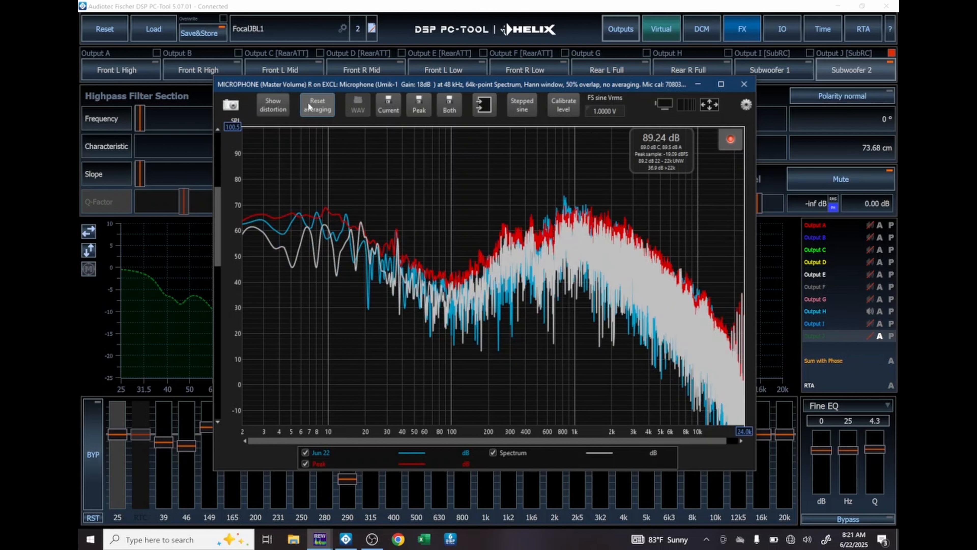
left_click(379, 104)
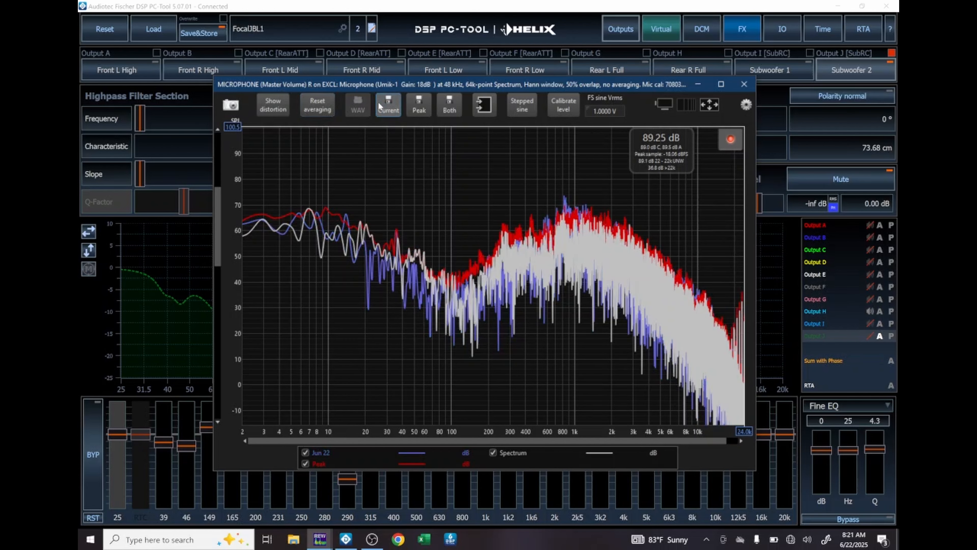
Mute Rear R Full and unmute Subwoofer 1 in DSP PC-Tool, and save its current RTA spectrum after resetting the averaging.
key("alt+Tab")
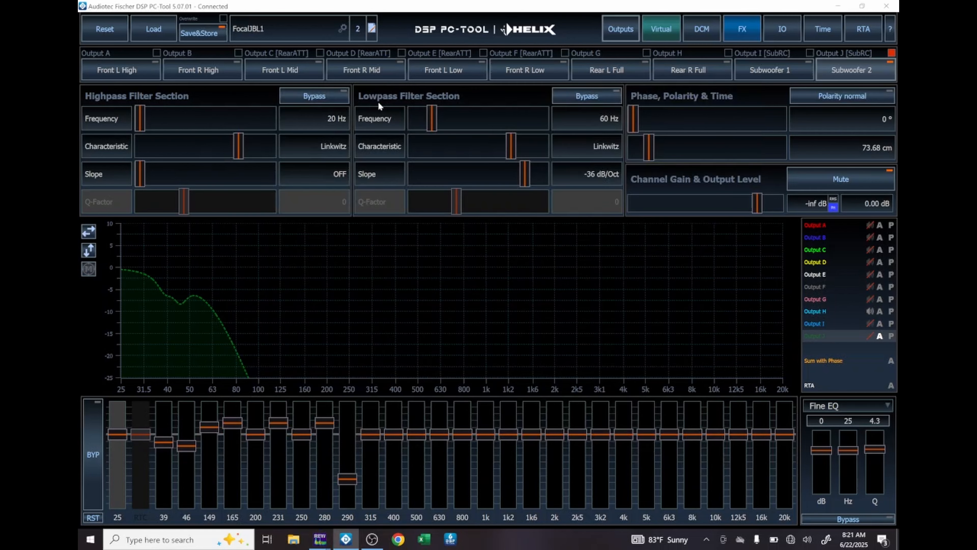
key("alt+Tab")
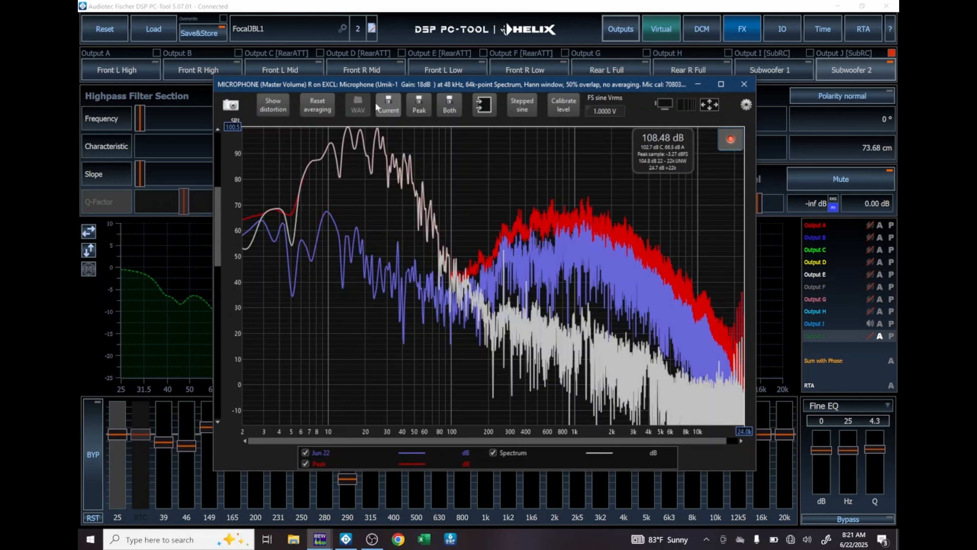
left_click(318, 103)
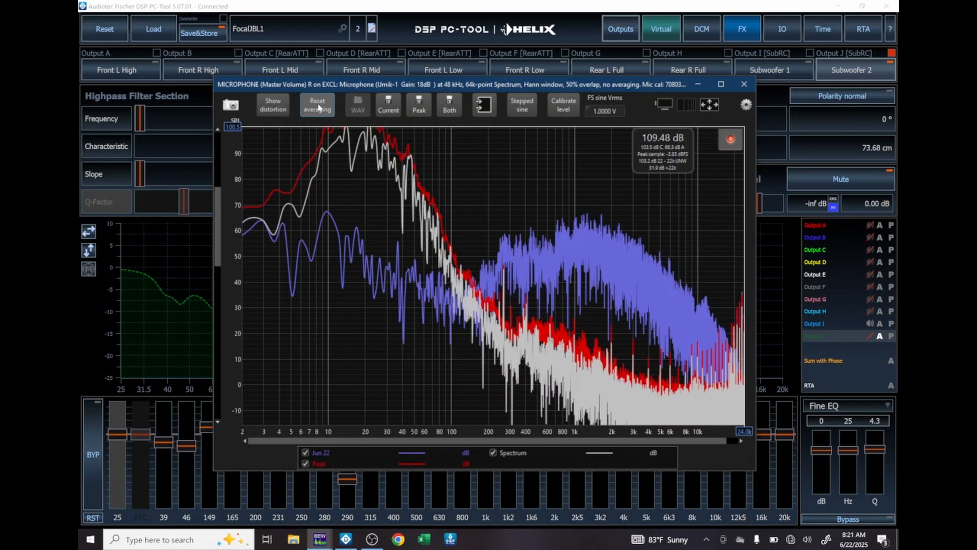
left_click(390, 102)
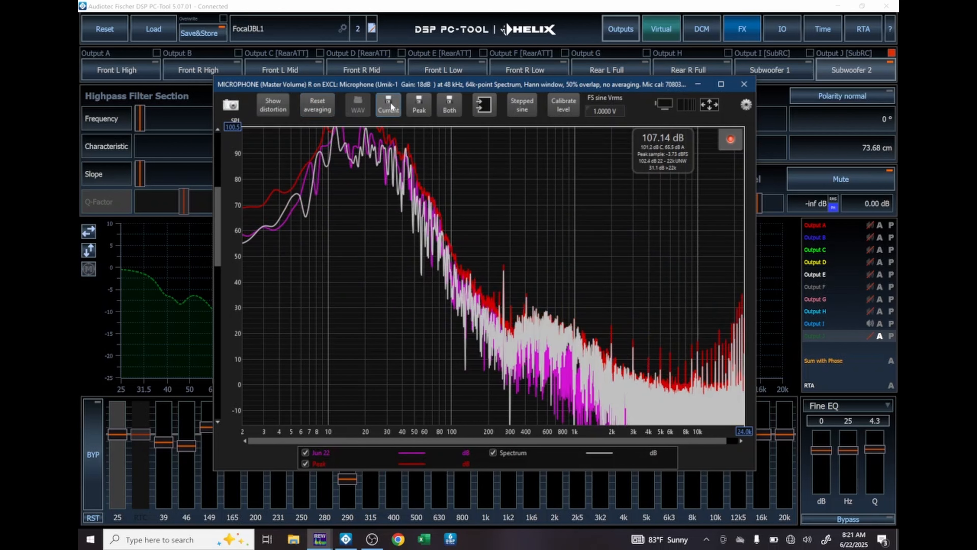
Switch the unmuted output to Subwoofer 2 in DSP PC-Tool, save its current RTA spectrum after resetting the averaging, and close the RTA window.
key("alt+Tab")
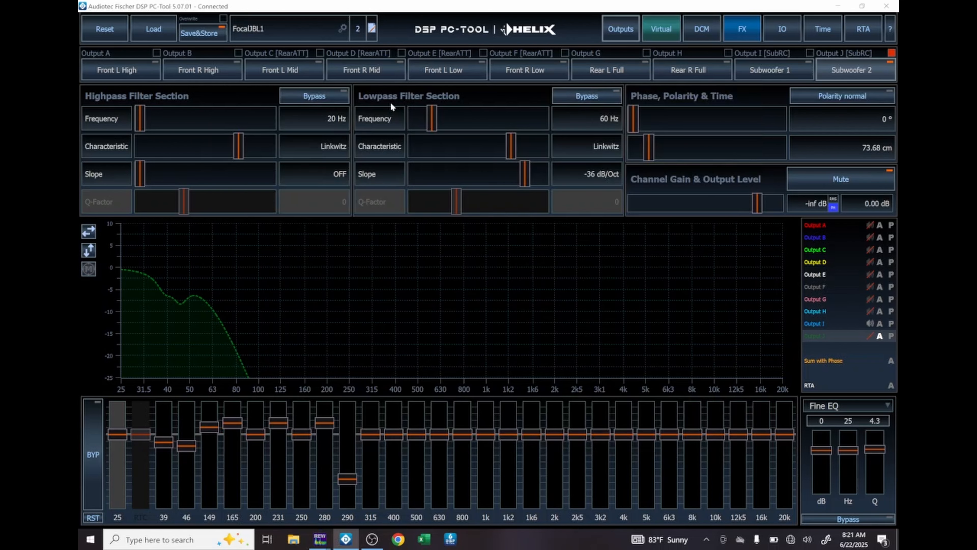
key("alt+Tab")
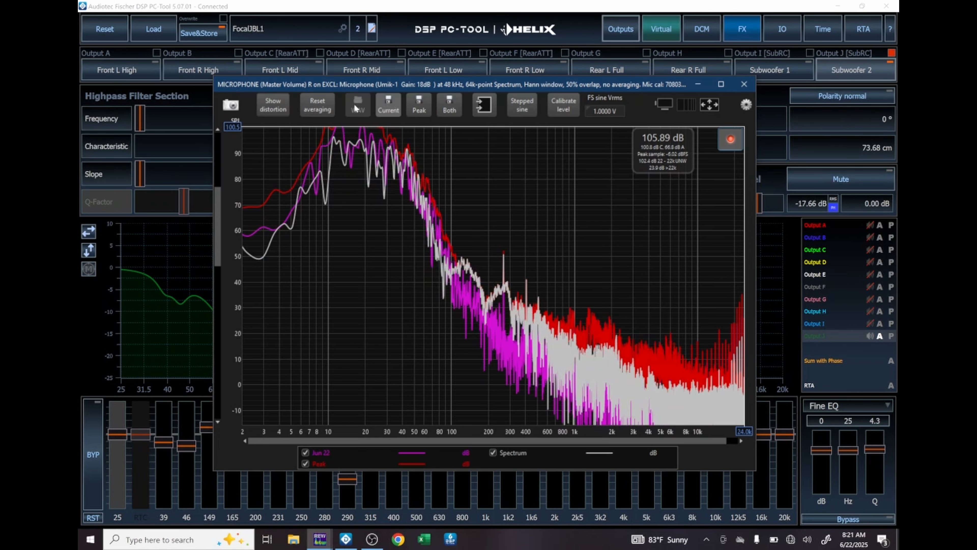
left_click(307, 108)
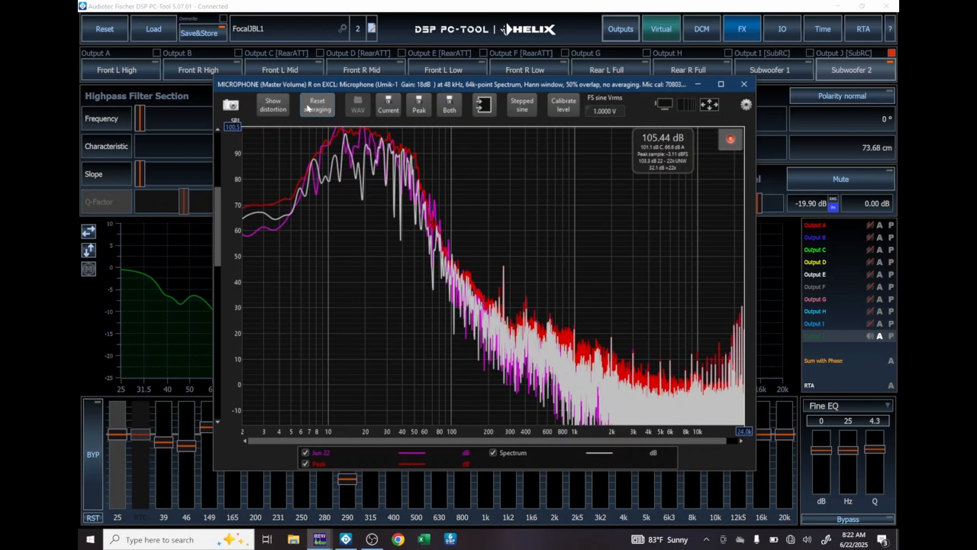
left_click(308, 108)
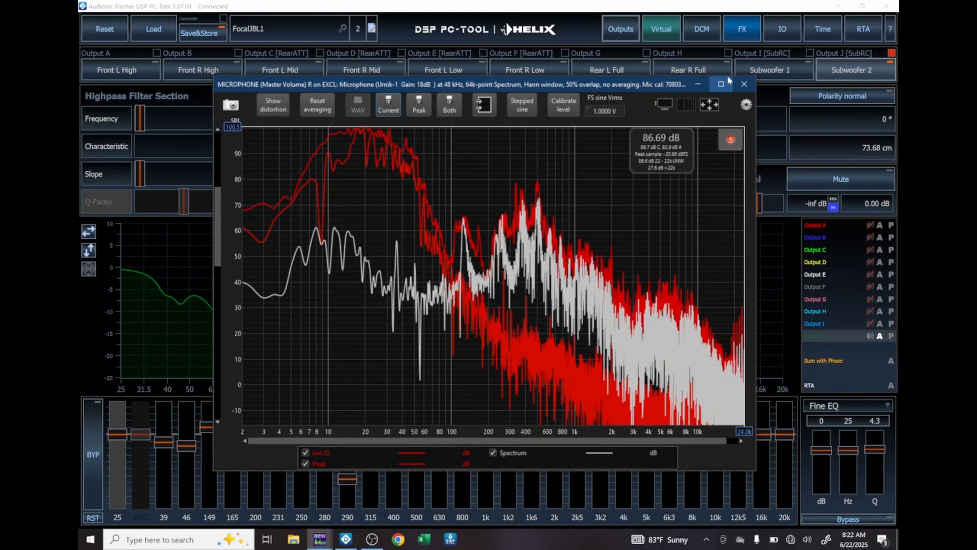
left_click(743, 84)
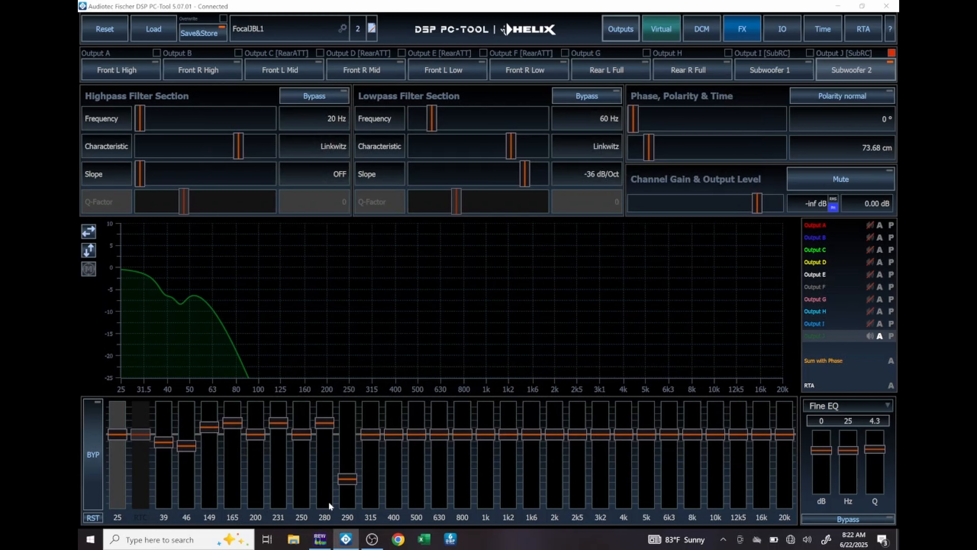
Switch to REW, overlay all SPL measurements in one graph, and apply 1/1 smoothing to measurement 12.
left_click(318, 543)
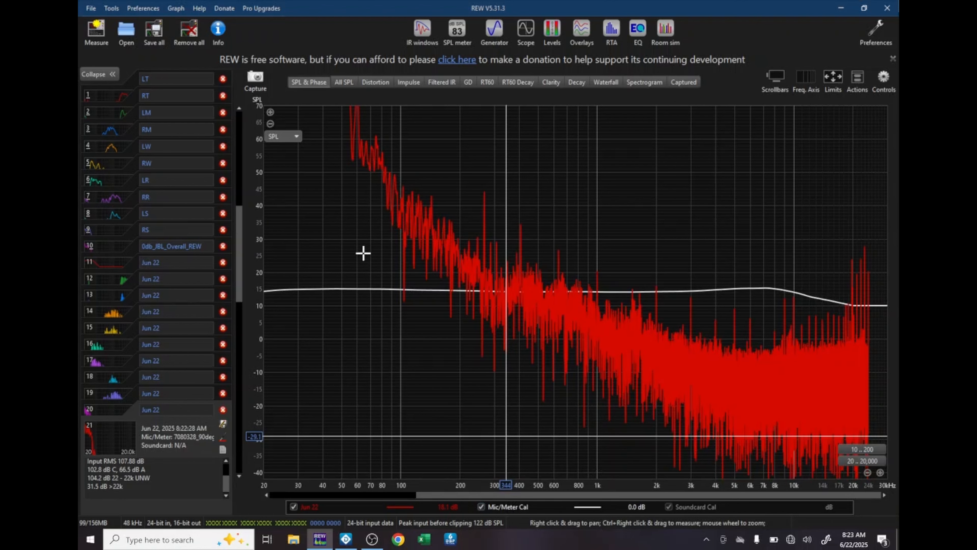
left_click(347, 83)
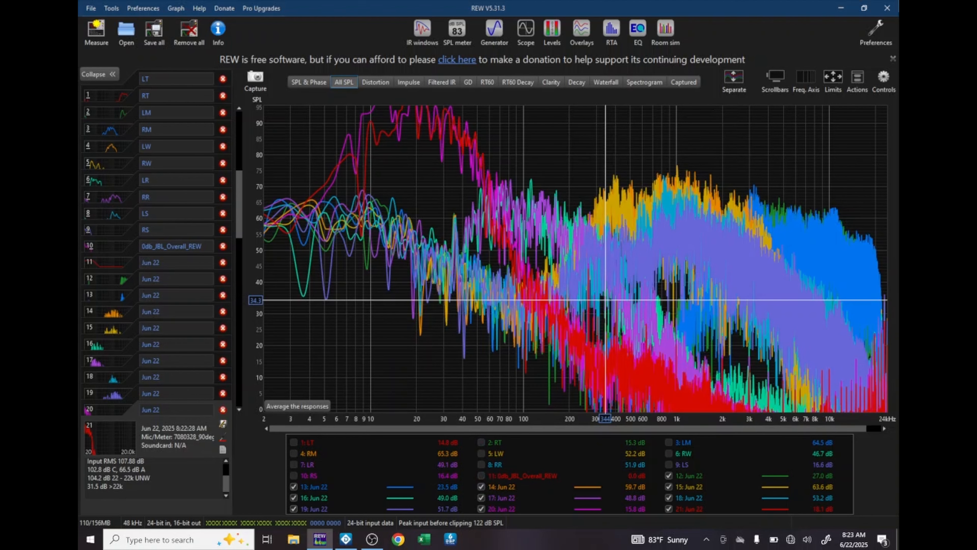
left_click(106, 277)
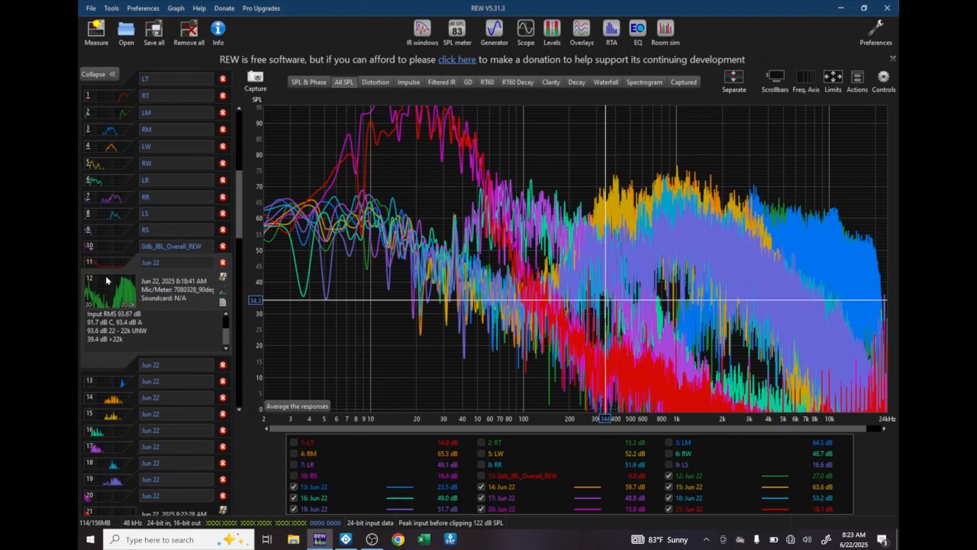
left_click(177, 9)
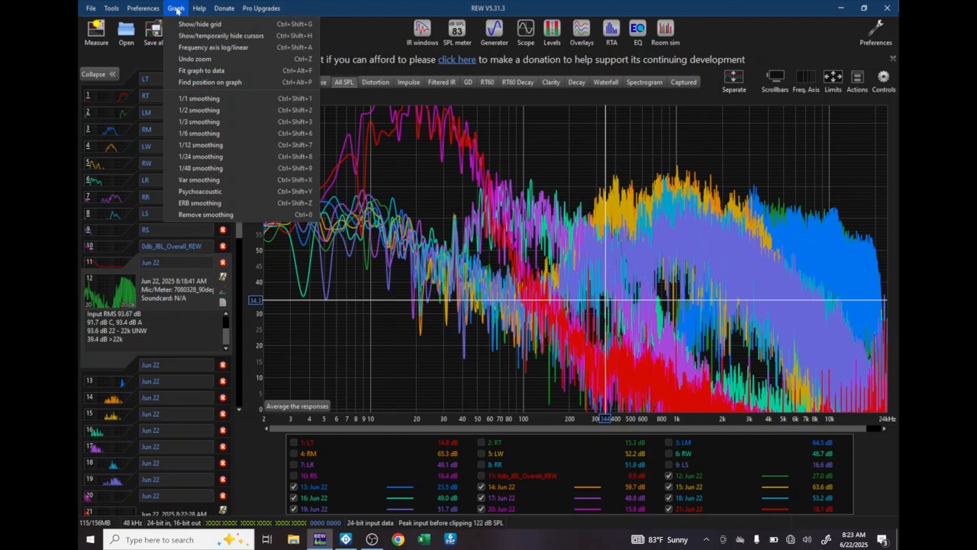
left_click(200, 99)
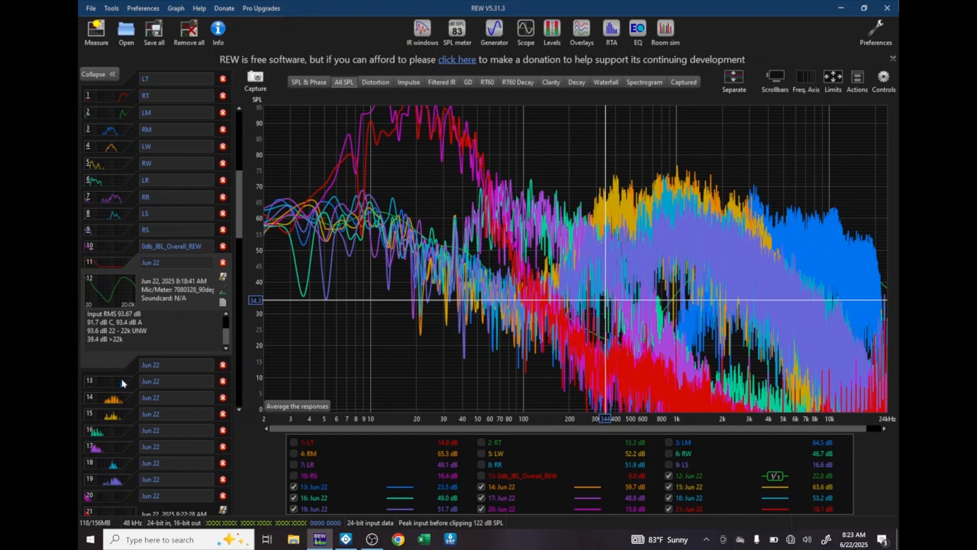
Apply 1/1 smoothing to measurements 13 and 14.
left_click(116, 381)
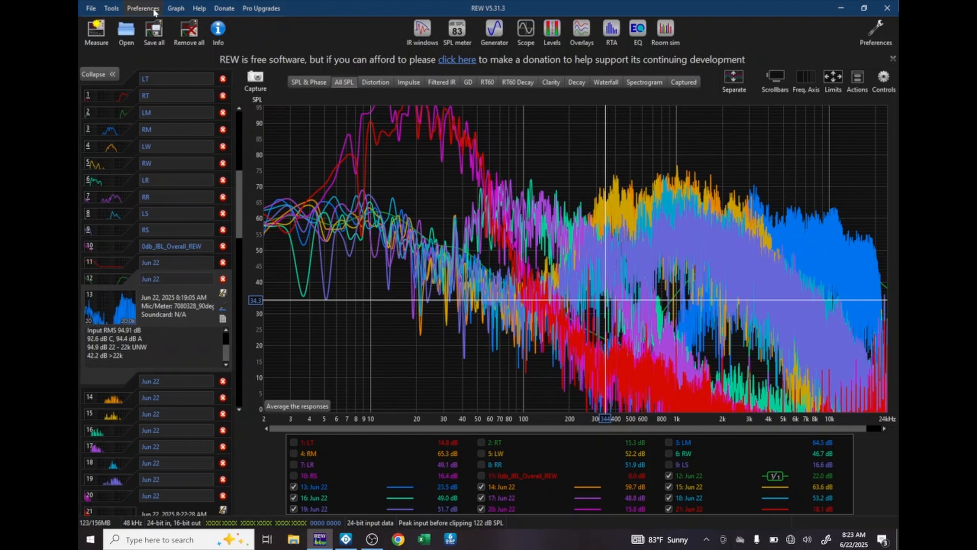
left_click(172, 9)
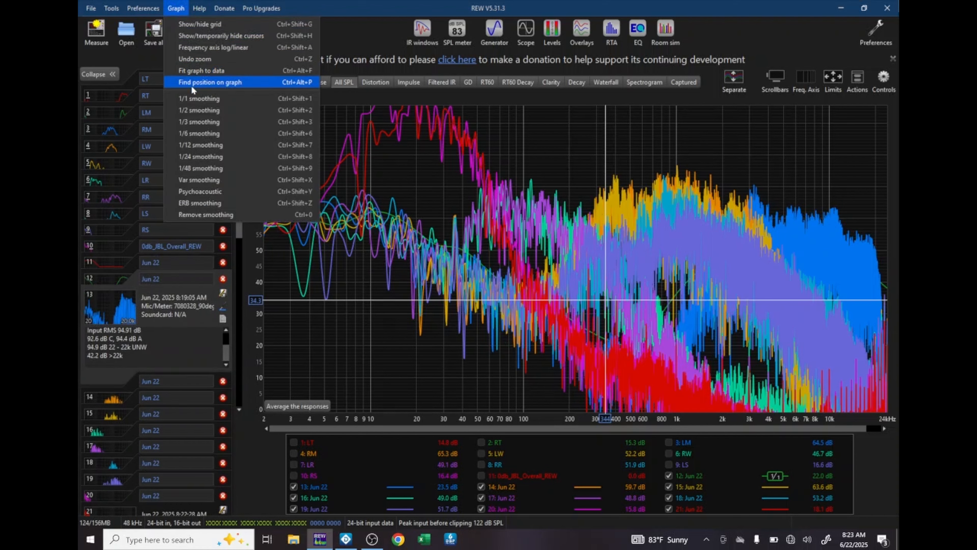
left_click(193, 99)
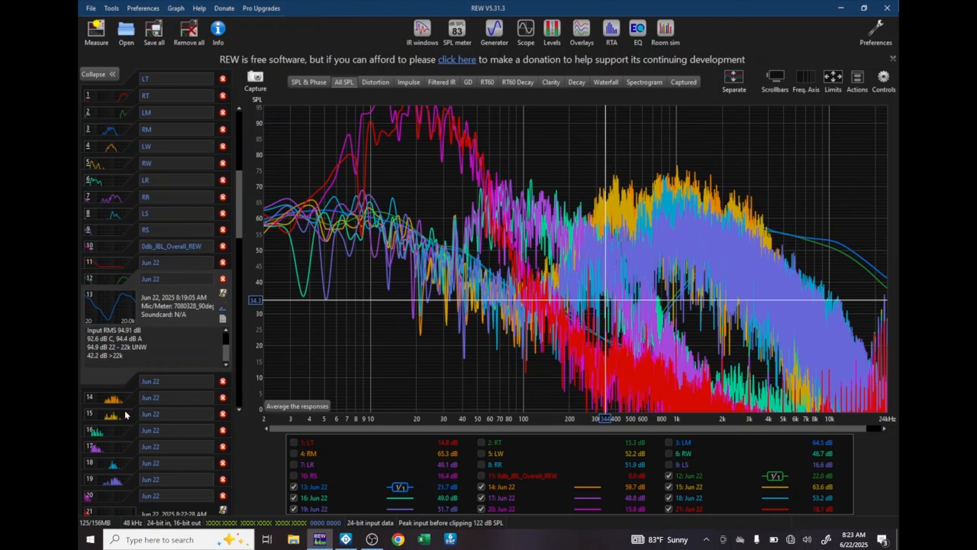
left_click(117, 399)
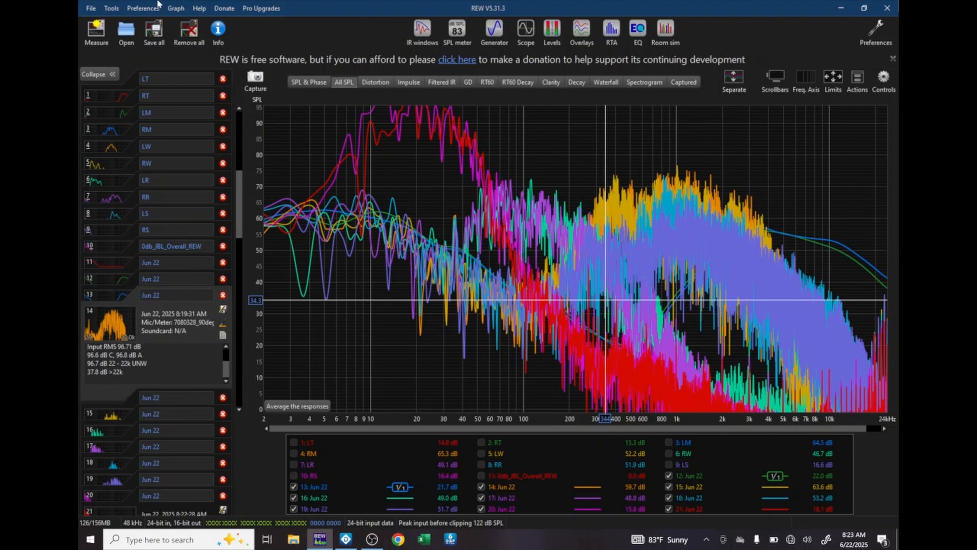
left_click(175, 8)
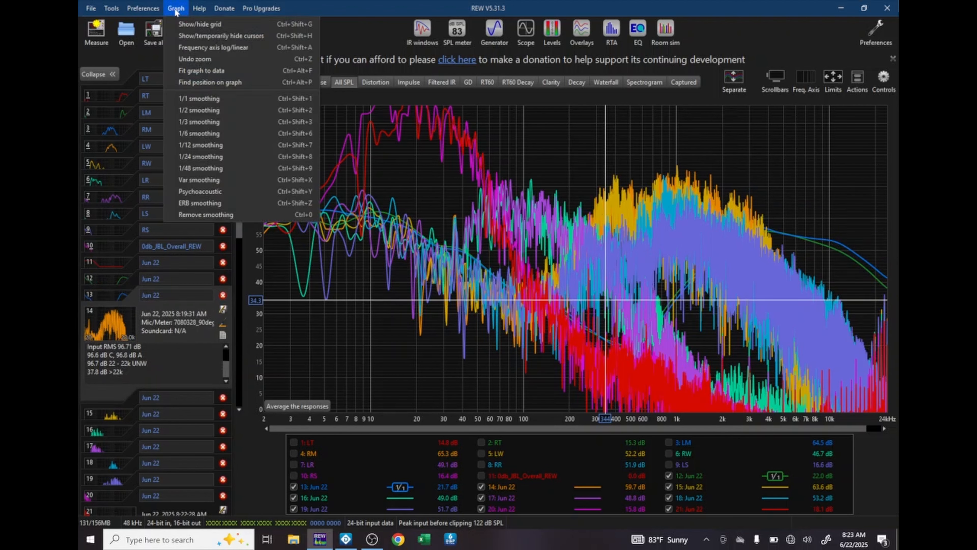
left_click(202, 99)
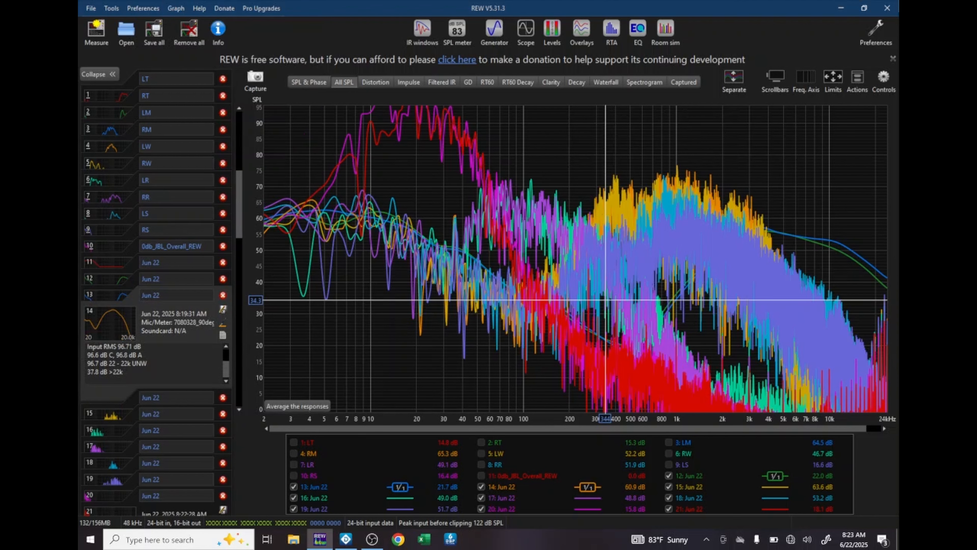
Apply 1/1 smoothing to measurements 15 and 16.
left_click(113, 417)
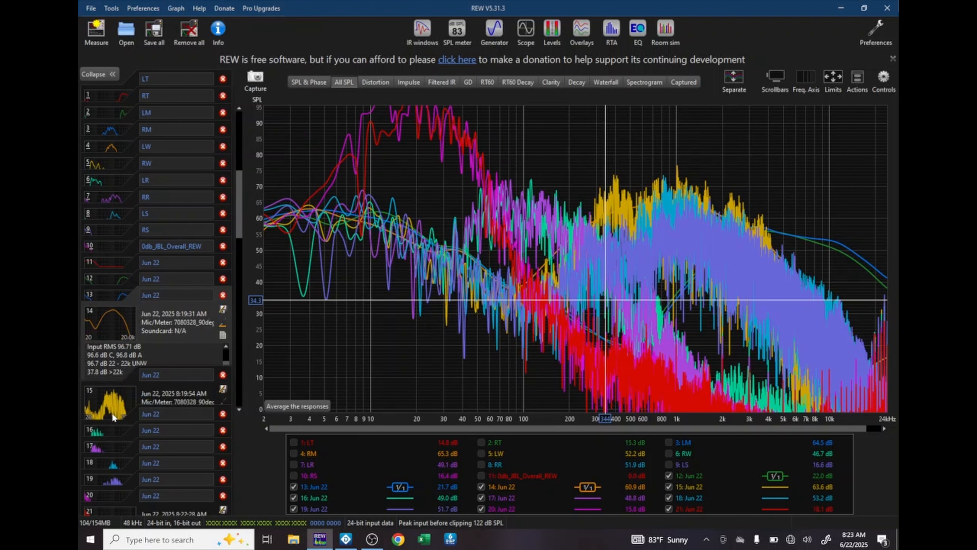
left_click(178, 9)
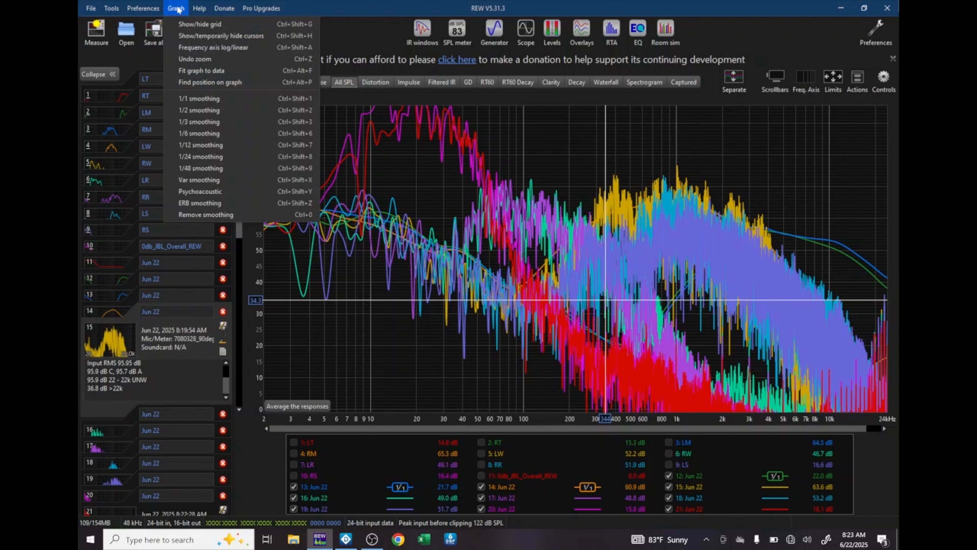
left_click(202, 98)
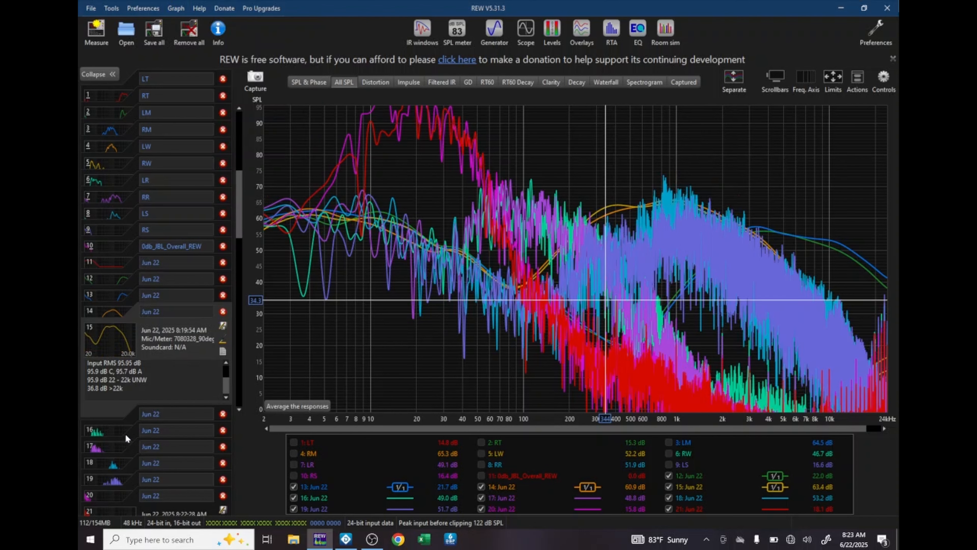
left_click(115, 433)
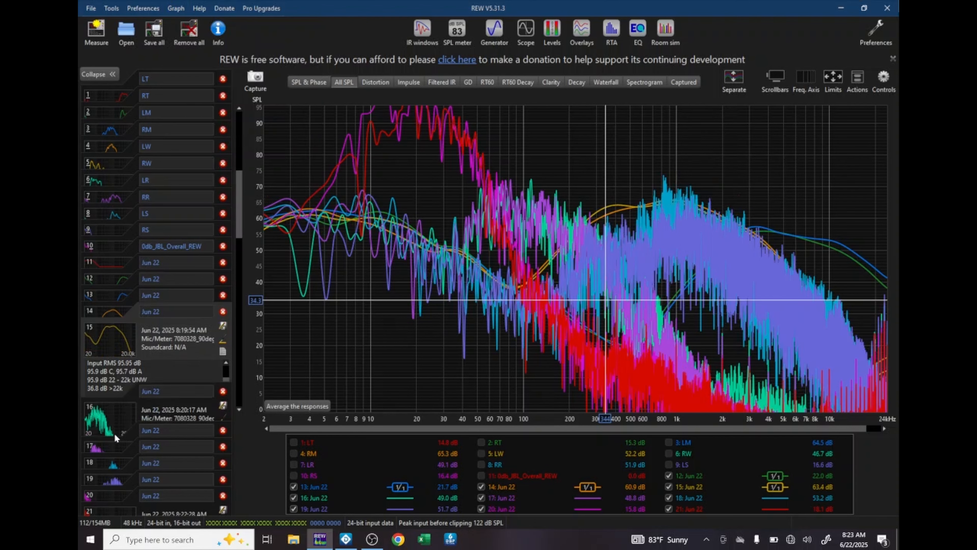
left_click(173, 11)
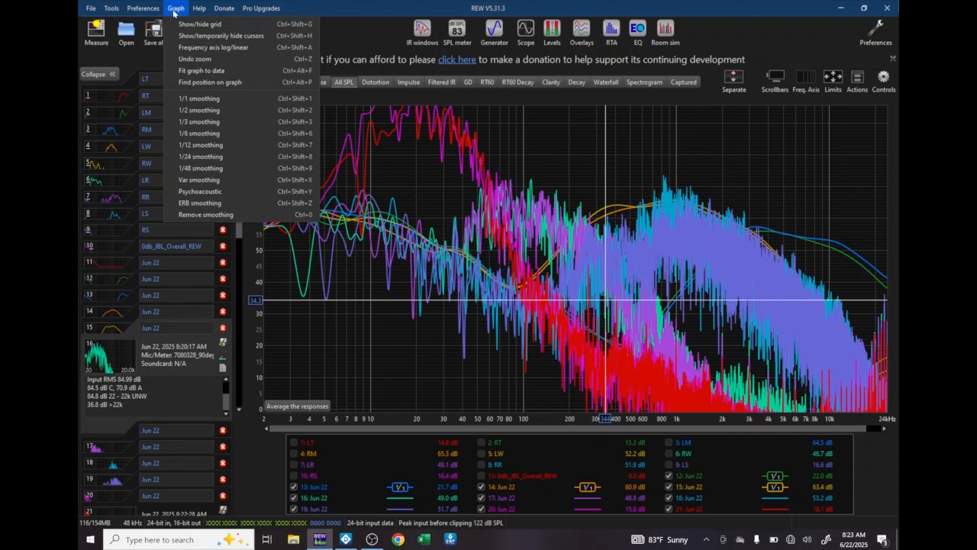
left_click(191, 99)
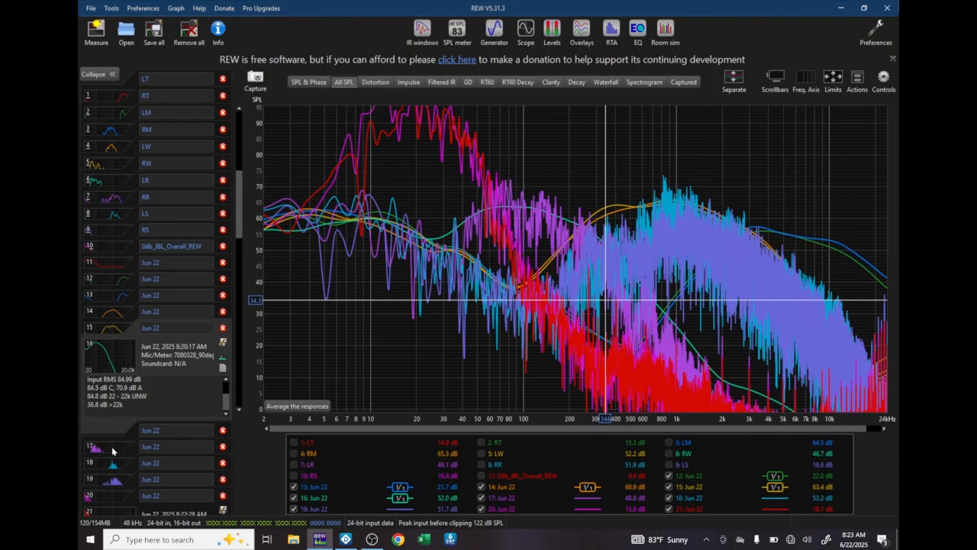
Apply 1/1 smoothing to measurements 17 and 18.
left_click(112, 446)
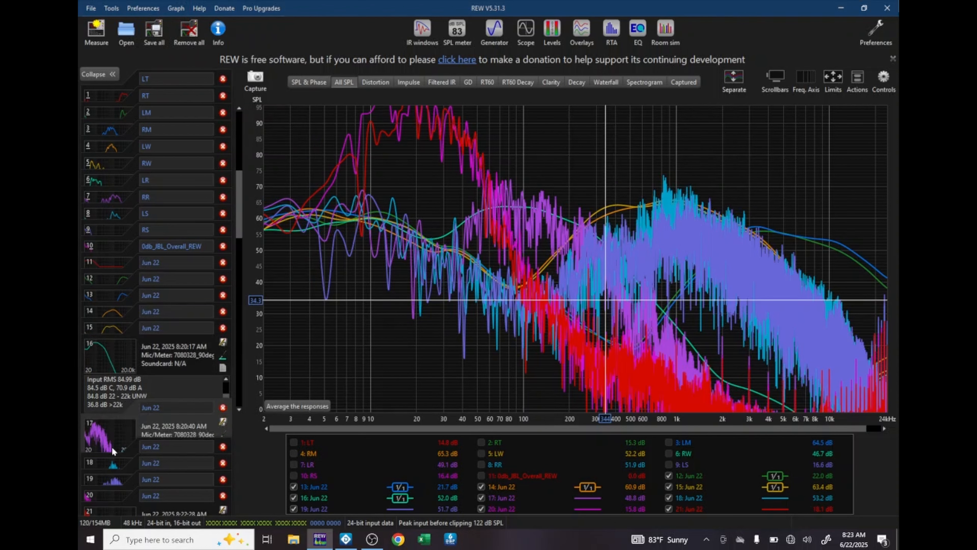
left_click(175, 8)
left_click(200, 99)
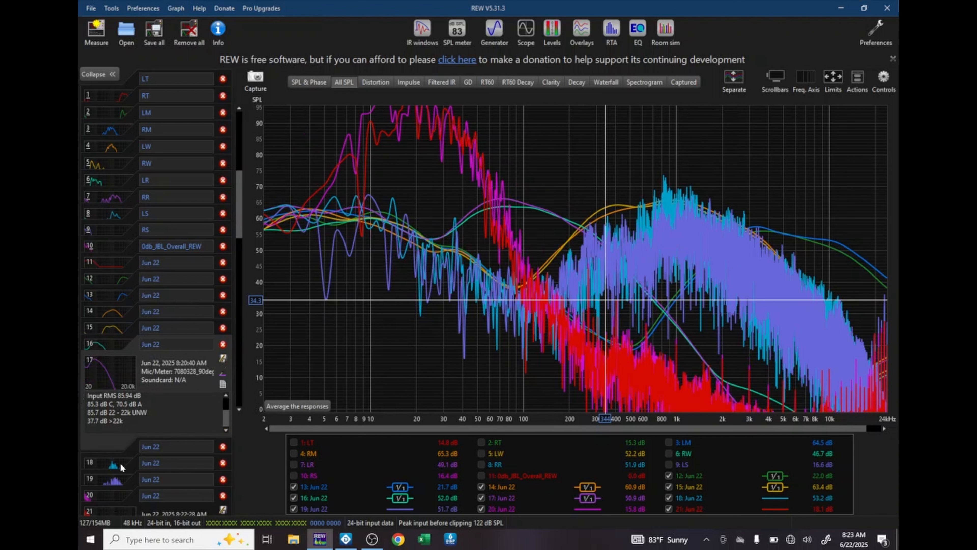
left_click(120, 464)
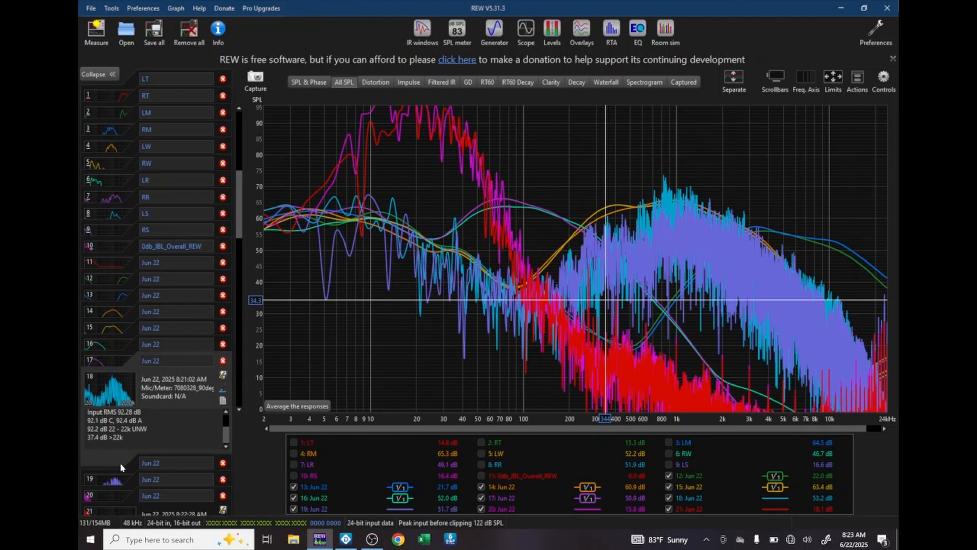
left_click(175, 8)
left_click(202, 99)
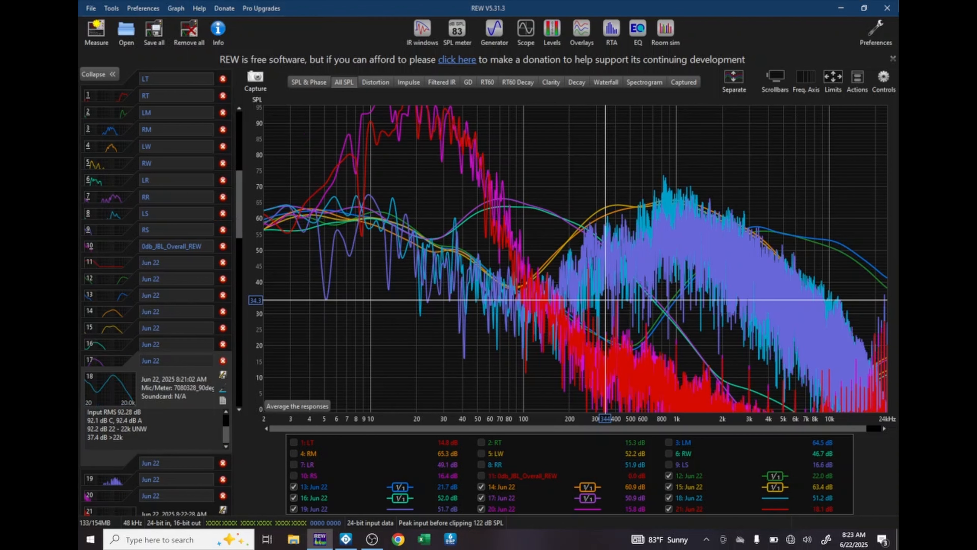
Apply 1/1 smoothing to the last three measurements, 19, 20 and 21.
left_click(125, 477)
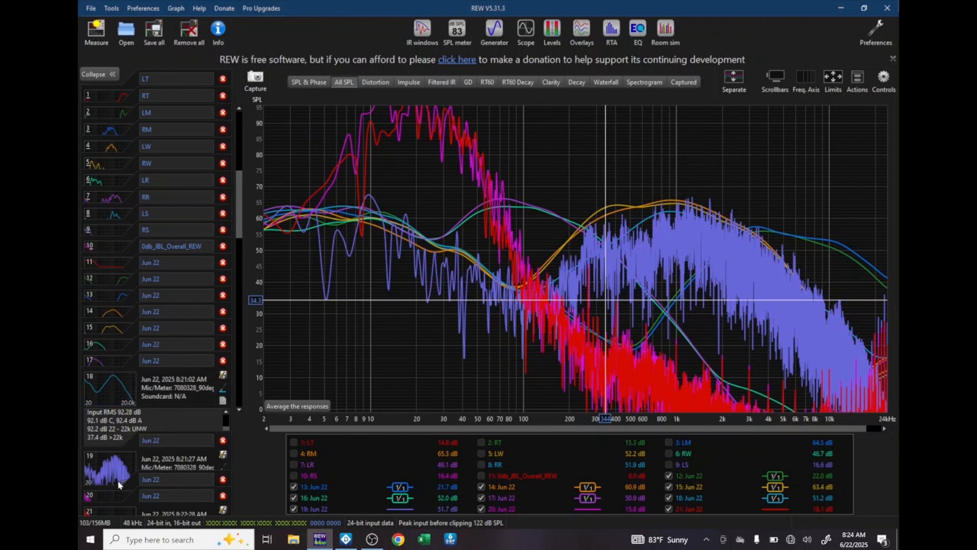
left_click(177, 9)
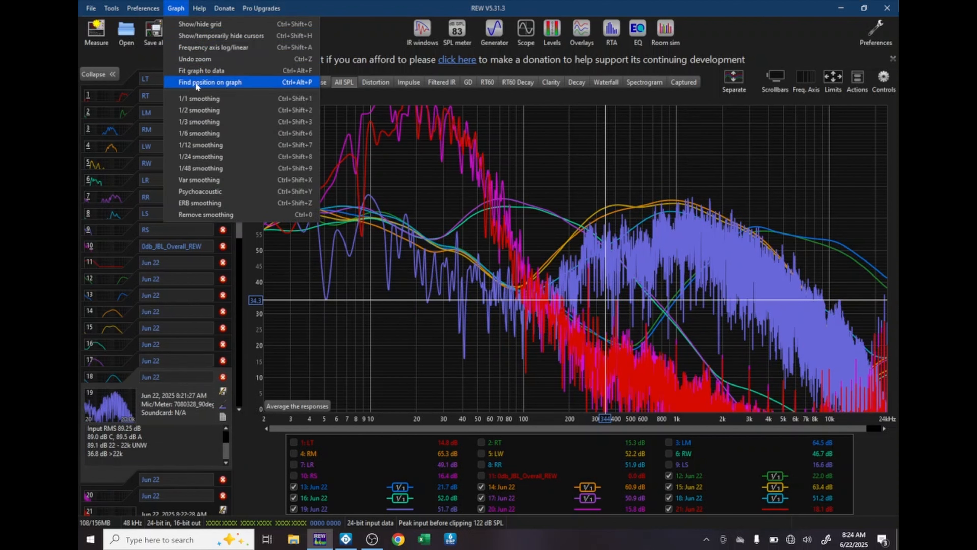
left_click(198, 99)
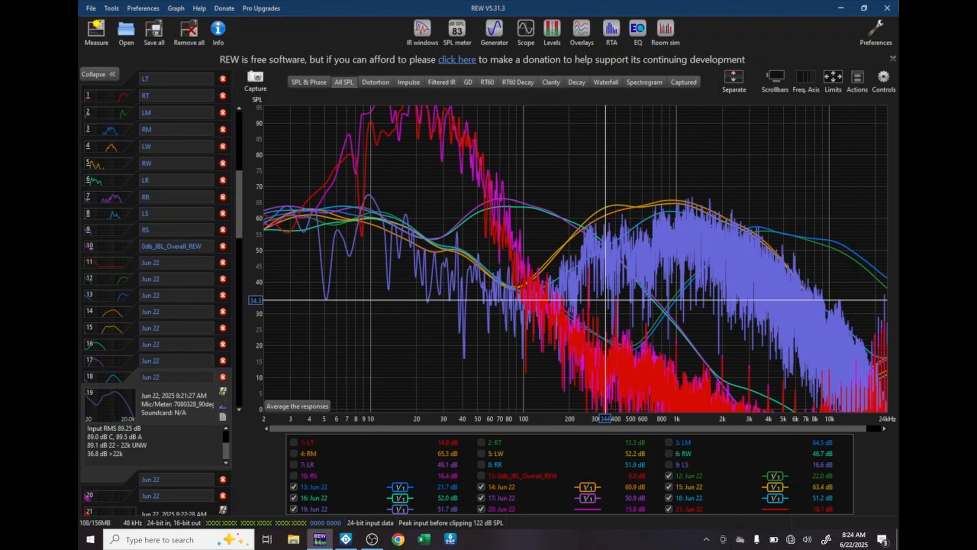
left_click(124, 503)
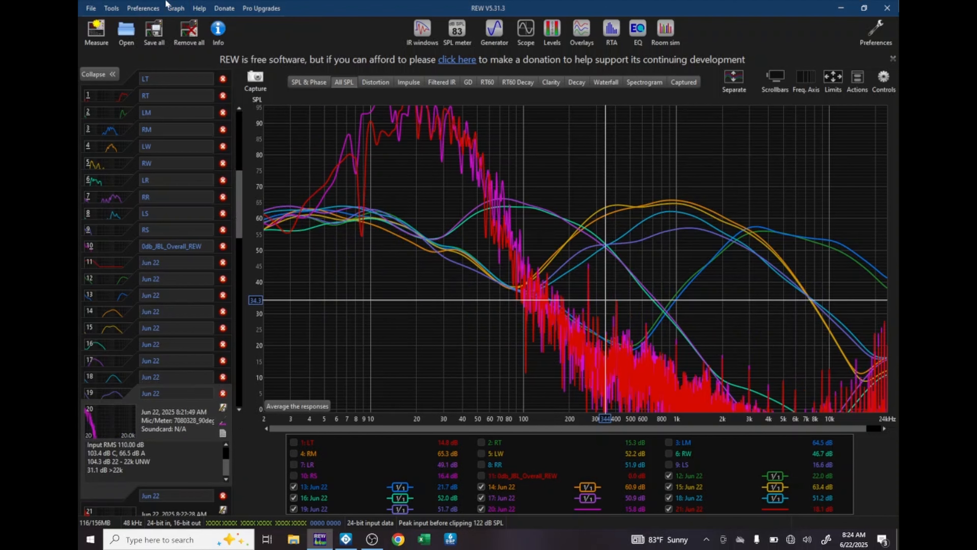
left_click(173, 9)
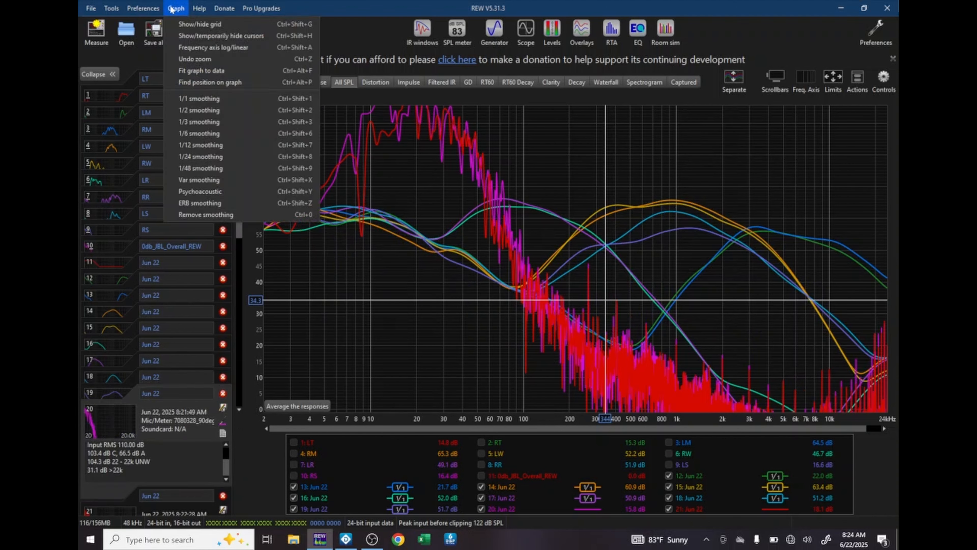
left_click(194, 99)
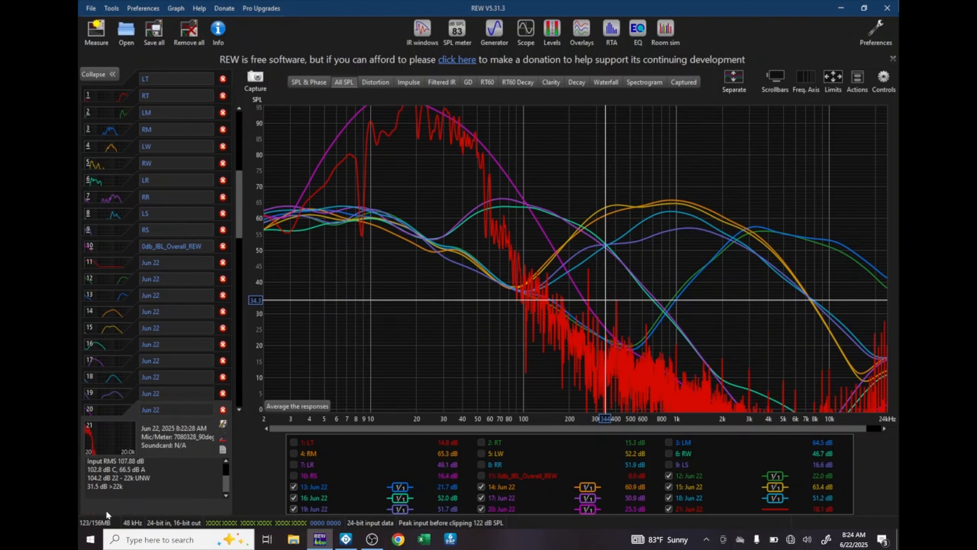
left_click(176, 8)
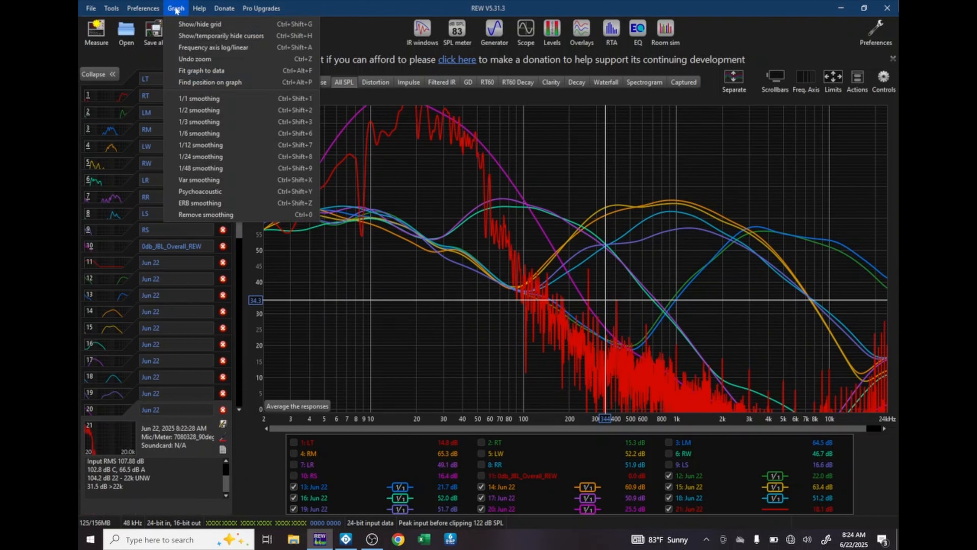
left_click(194, 99)
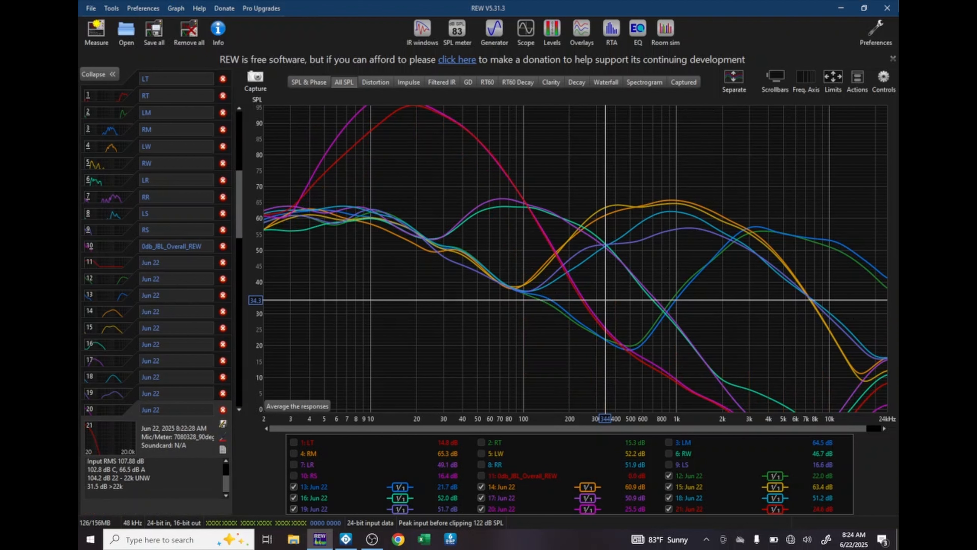
Save the current measurement 21 as the measurement data file Jun 22 in the REW folder.
left_click(92, 9)
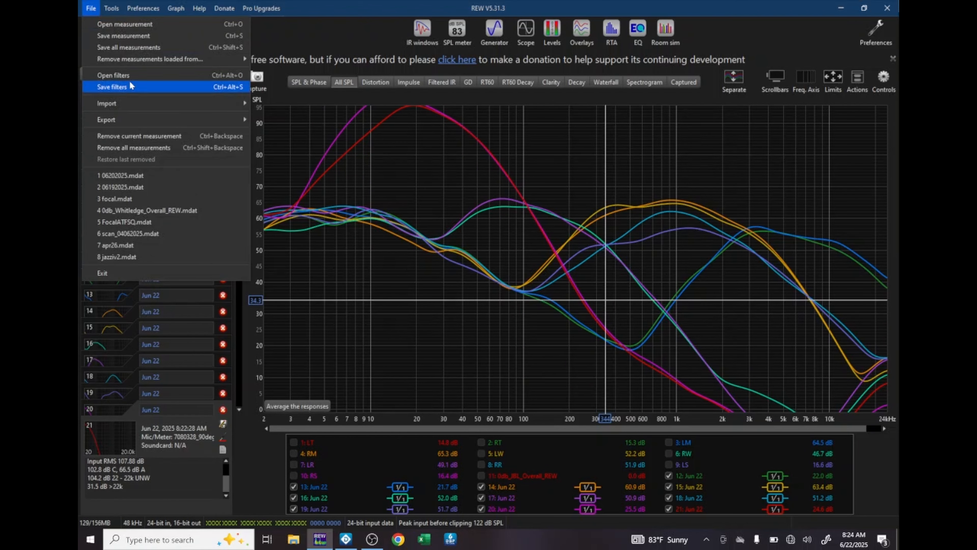
left_click(130, 36)
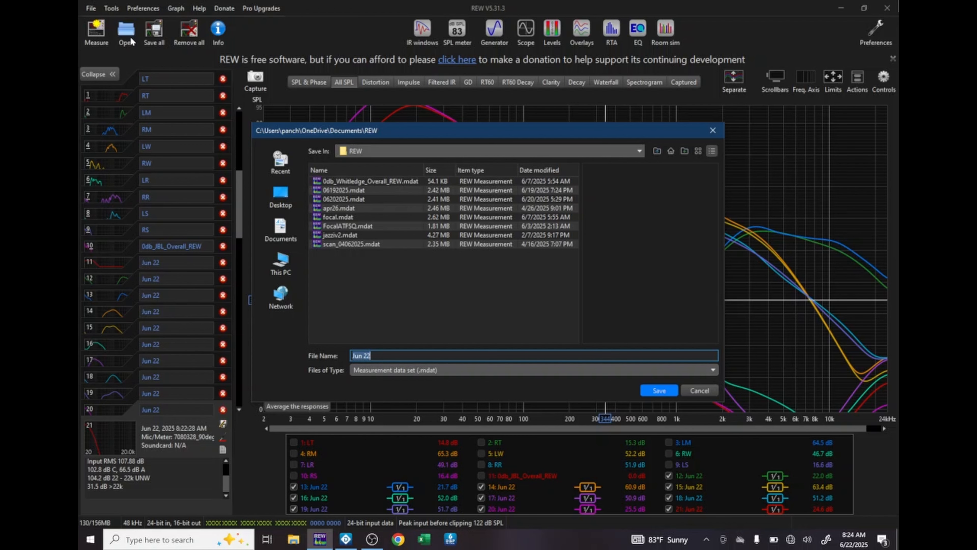
left_click(654, 390)
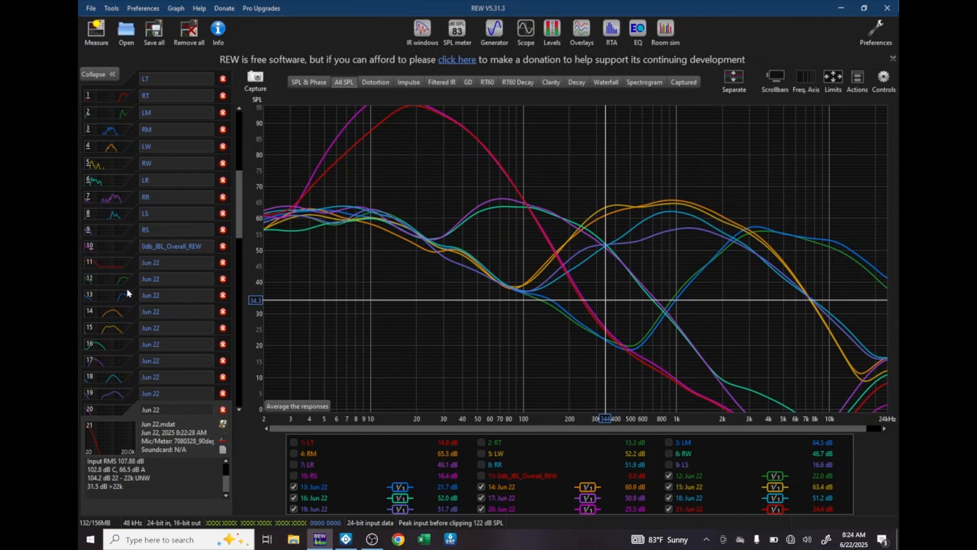
Show the 0db_JBL_Overall_REW target curve on the graph together with the smoothed speaker measurements.
left_click(106, 269)
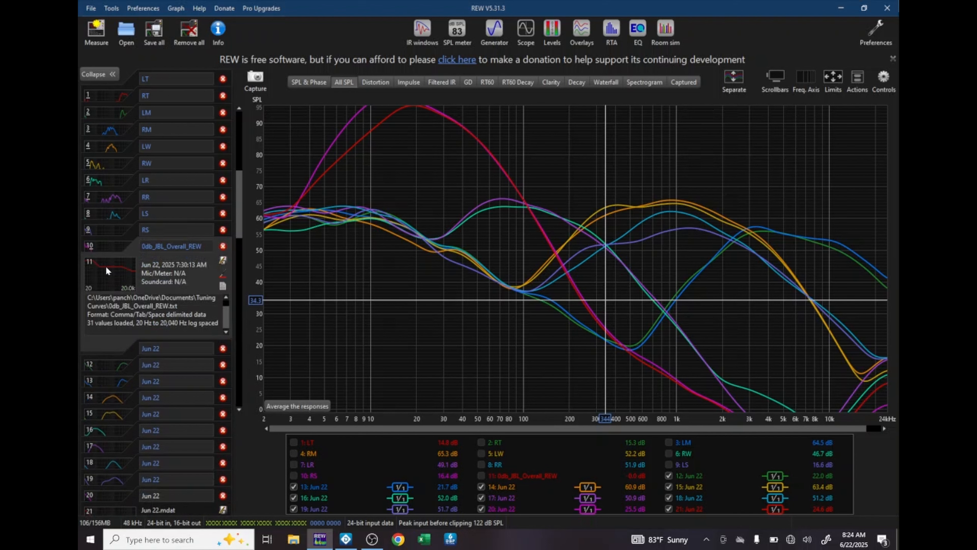
right_click(106, 268)
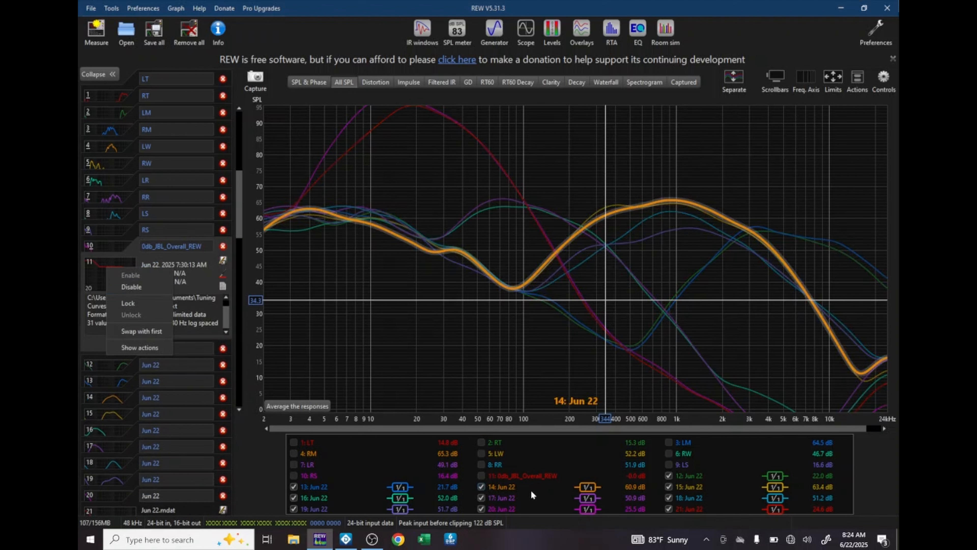
left_click(480, 477)
left_click(481, 476)
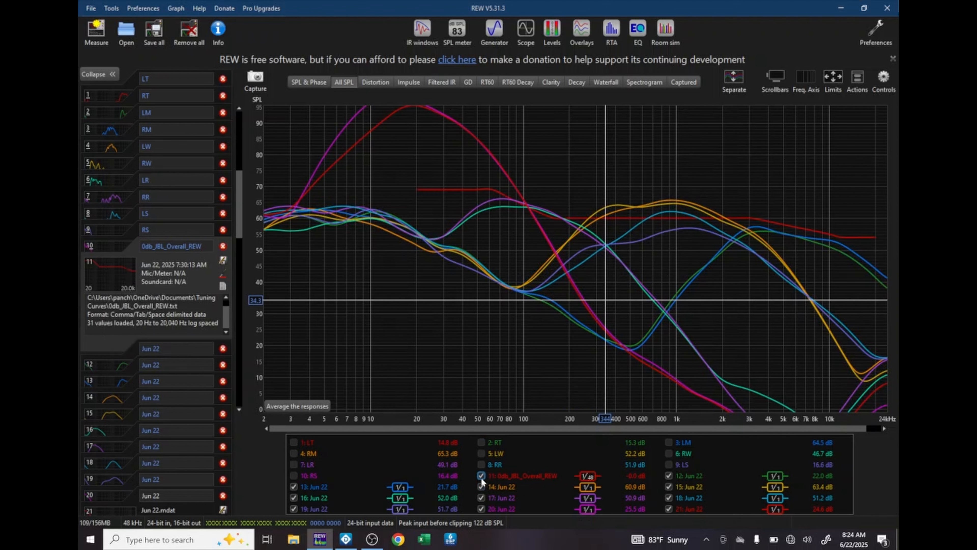
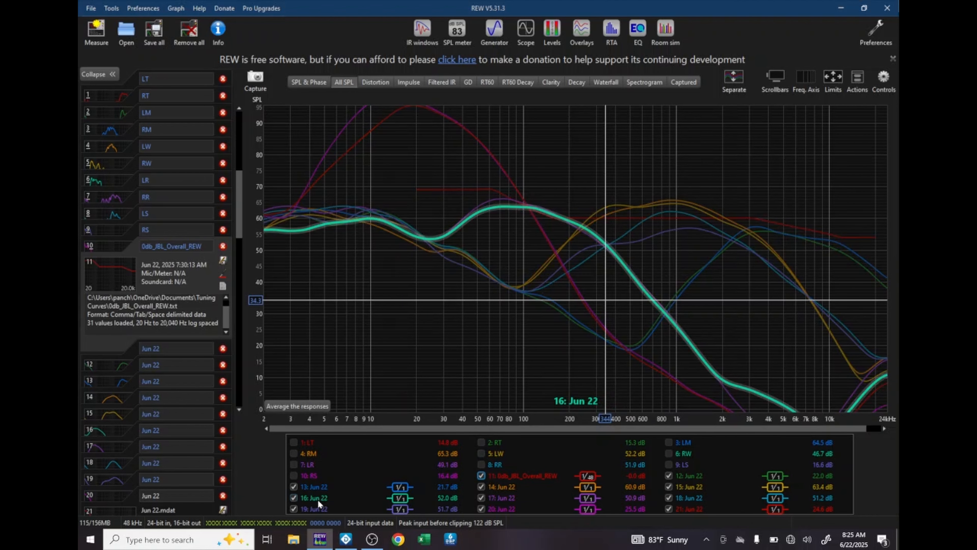
Hide measurements 16 through 21 from the All SPL graph.
left_click(294, 497)
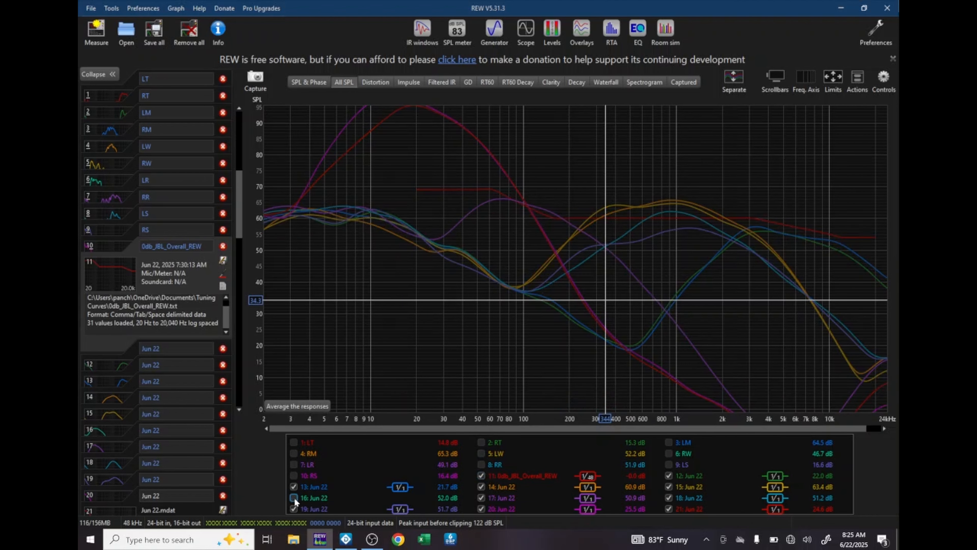
left_click(481, 498)
left_click(670, 496)
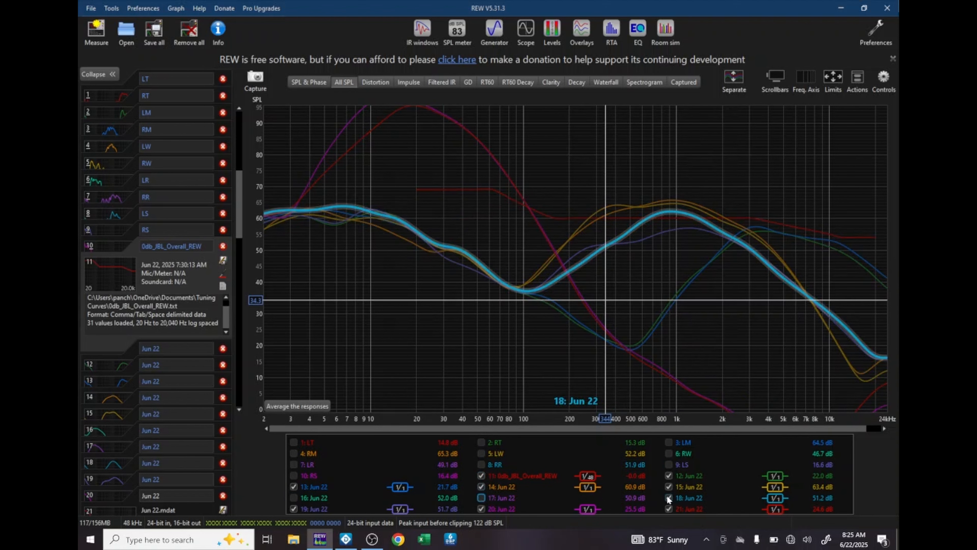
left_click(294, 508)
left_click(481, 509)
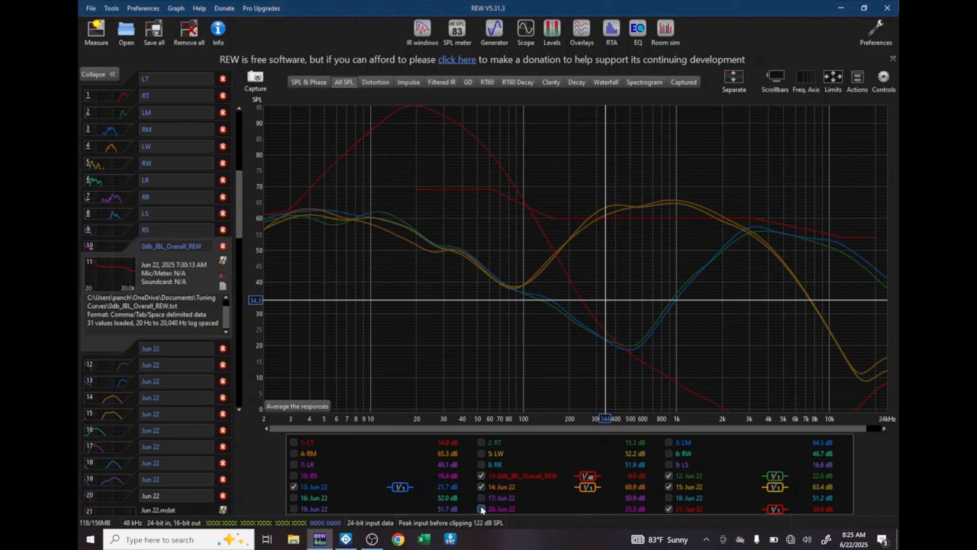
left_click(669, 509)
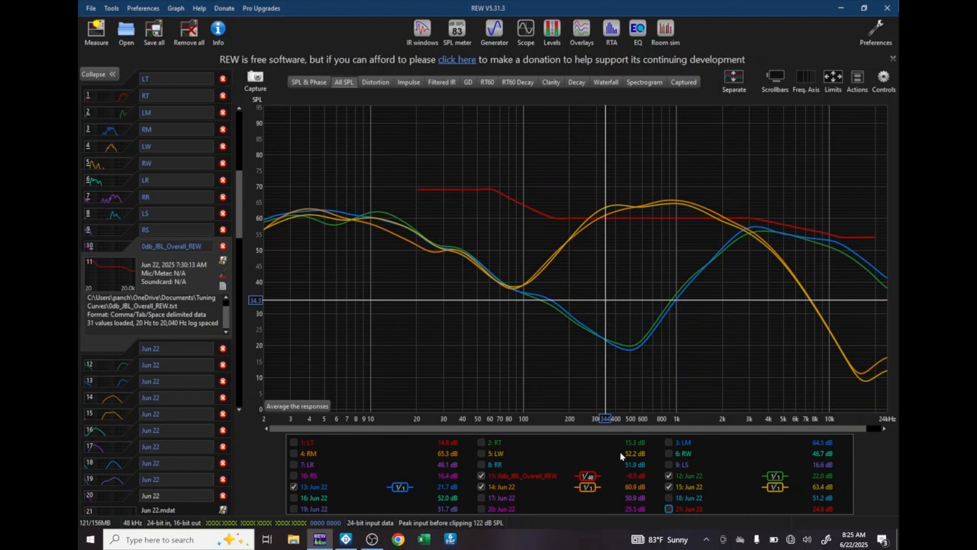
Hide measurements 14 and 15 so only measurements 12 and 13 remain with the target curve.
left_click(675, 485)
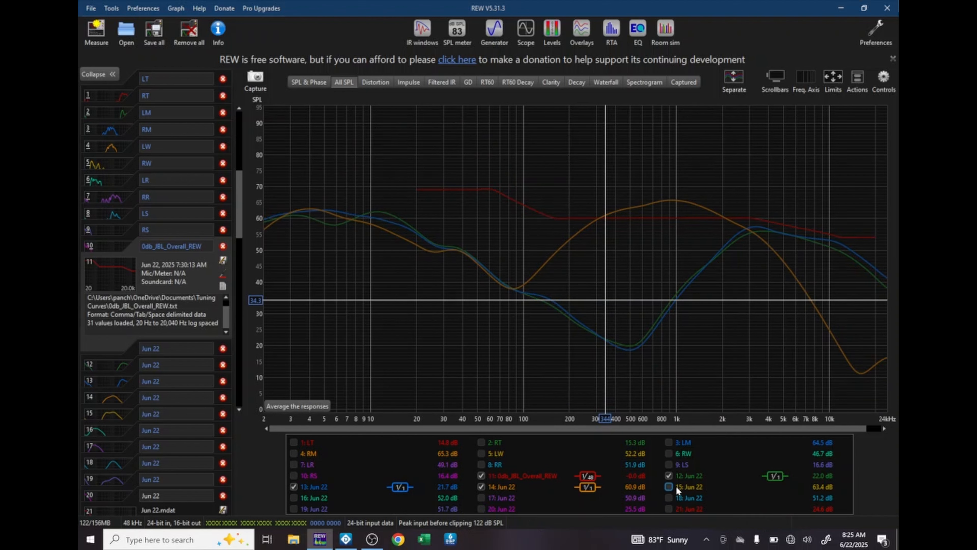
left_click(500, 486)
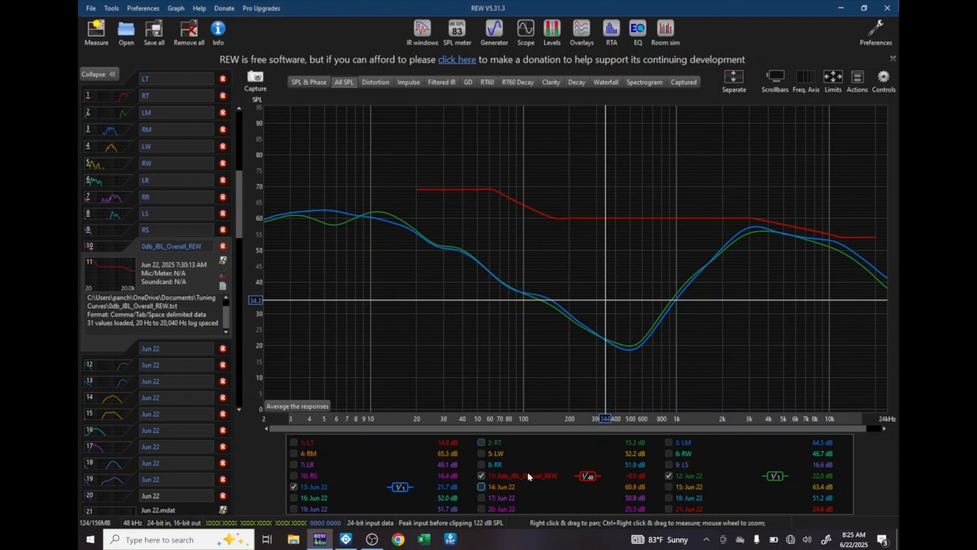
left_click(480, 486)
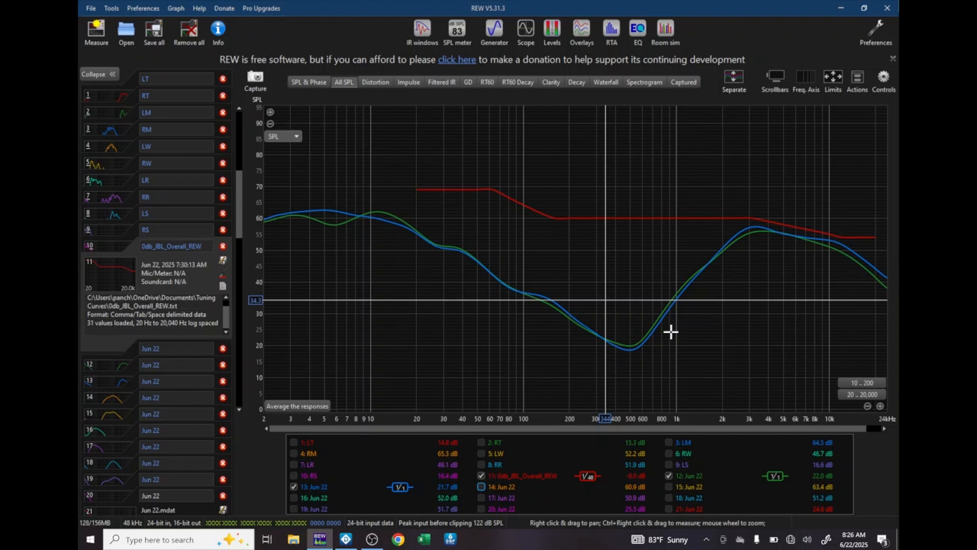
Set the SPL offset of the 0db_JBL_Overall_REW target curve to 57.0 dB to align it with measurements 12 and 13.
right_click(105, 267)
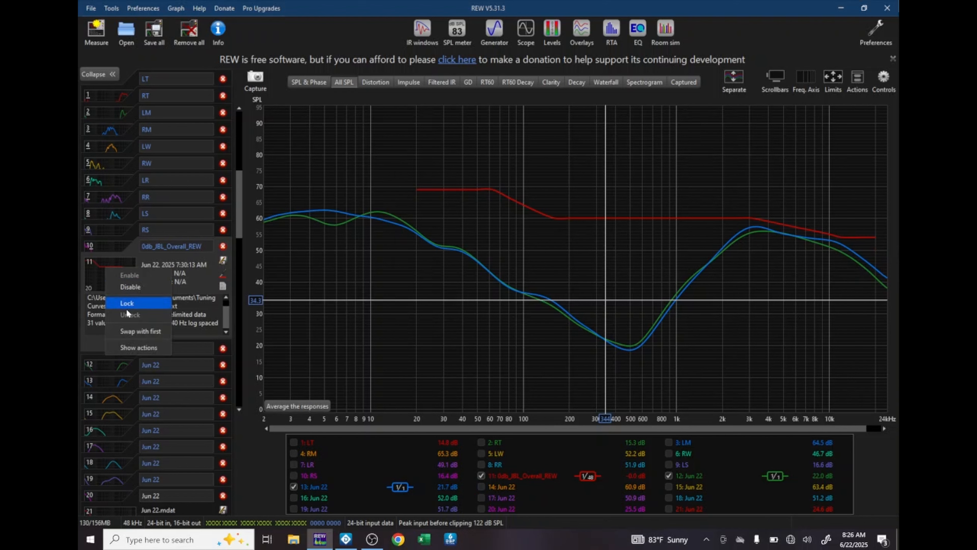
left_click(129, 348)
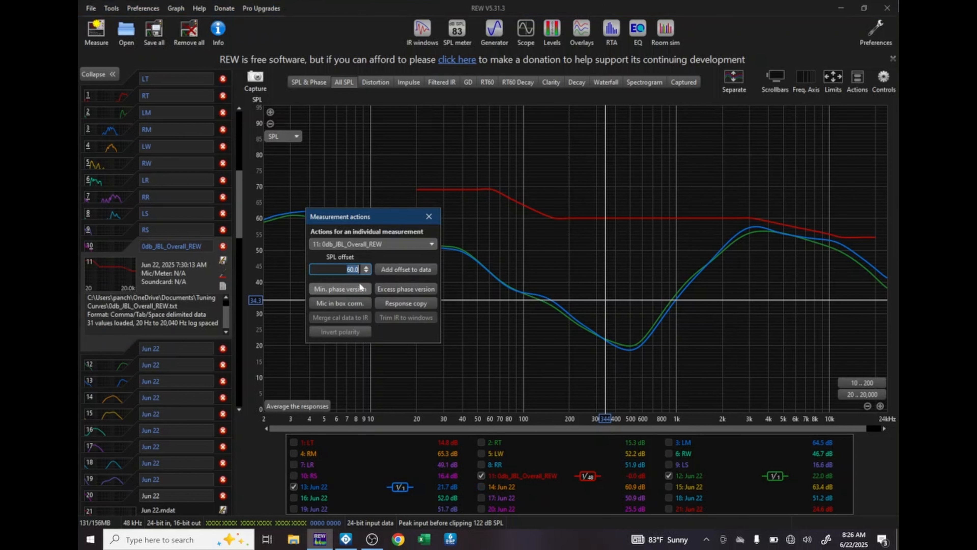
left_click(365, 271)
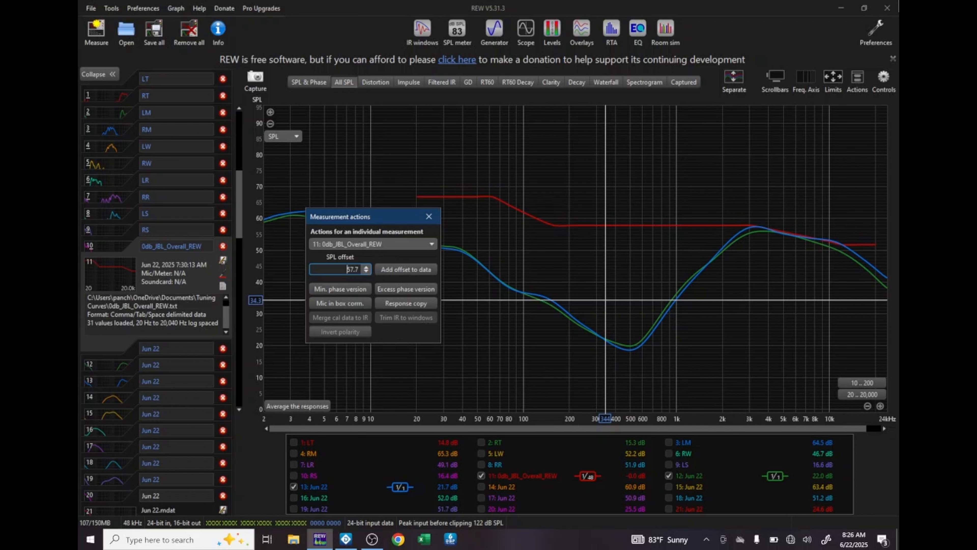
double_click(358, 269)
key("Return")
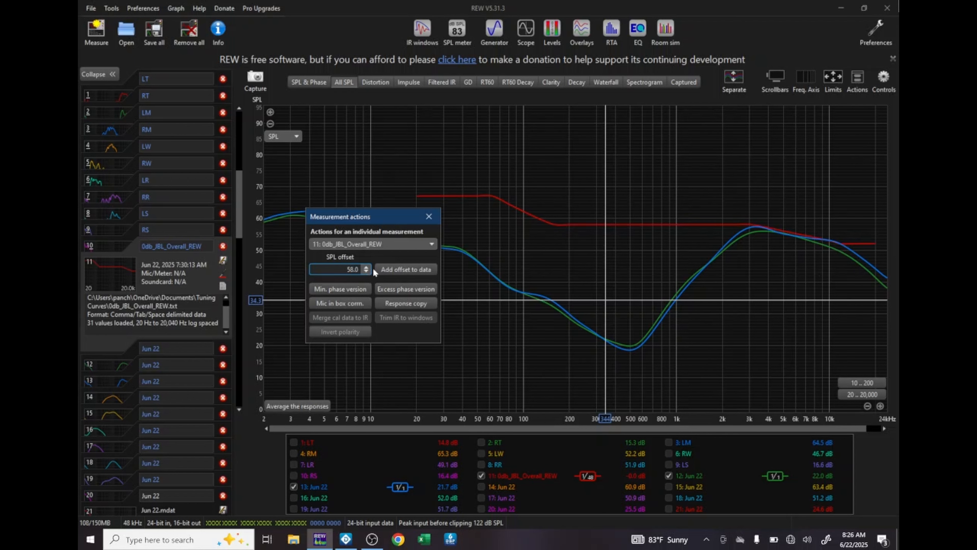
double_click(358, 269)
key("Return")
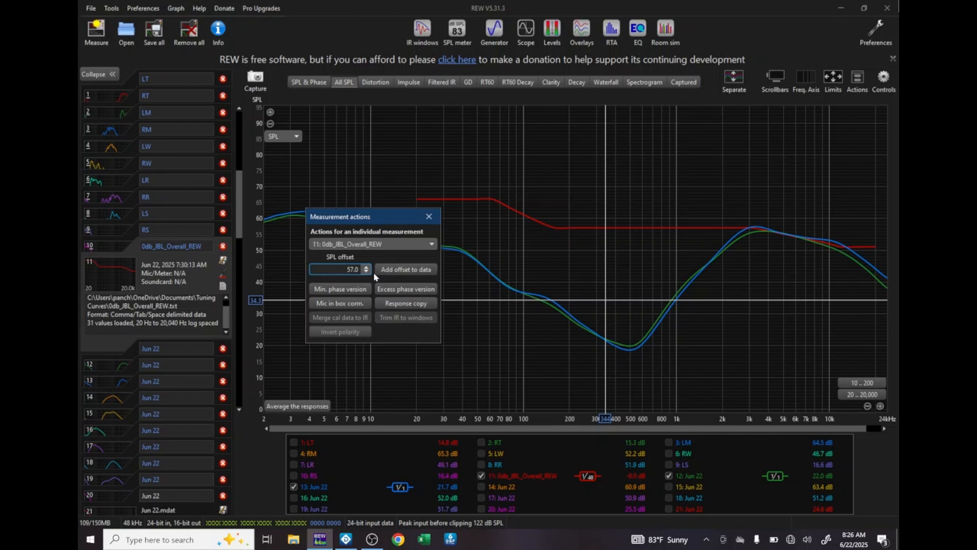
left_click(429, 217)
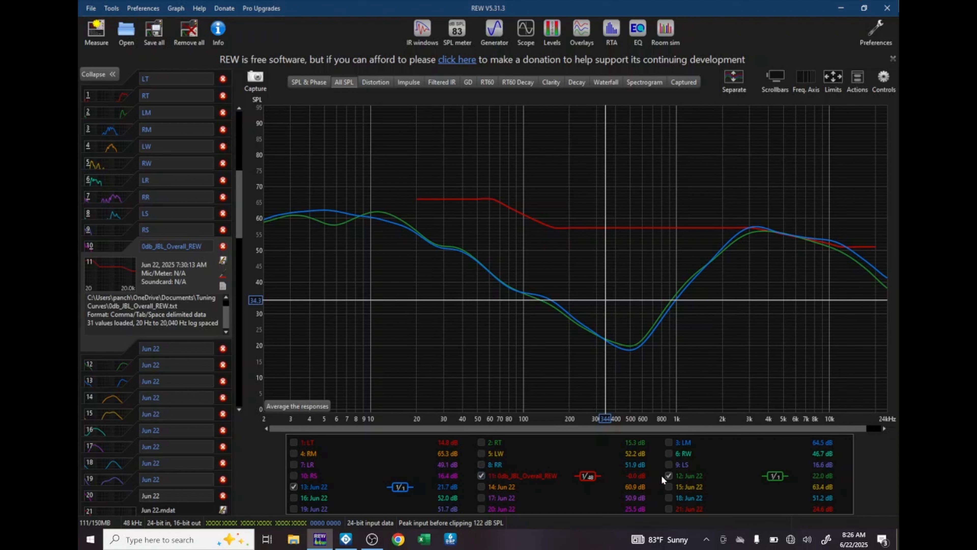
Replace measurements 12 and 13 on the graph with measurements 14 and 15.
left_click(669, 475)
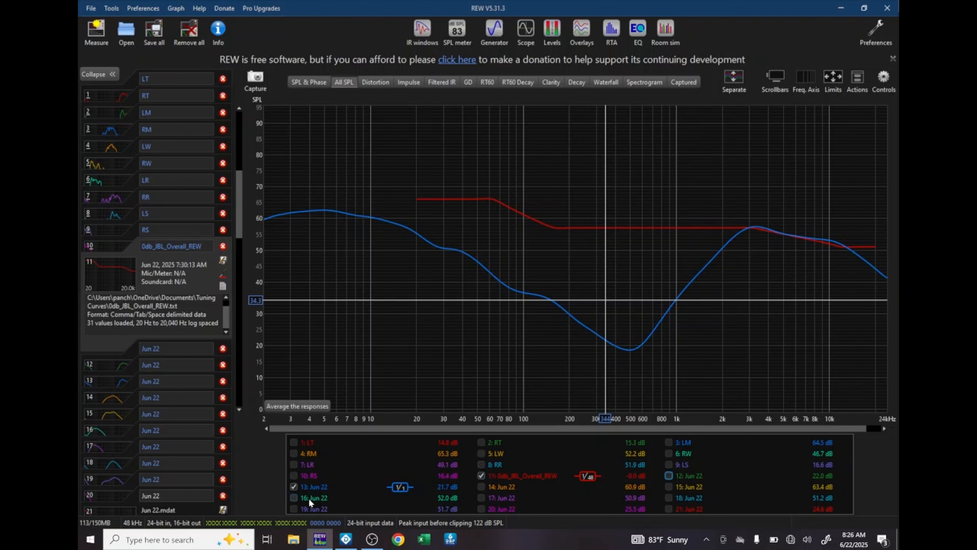
left_click(292, 486)
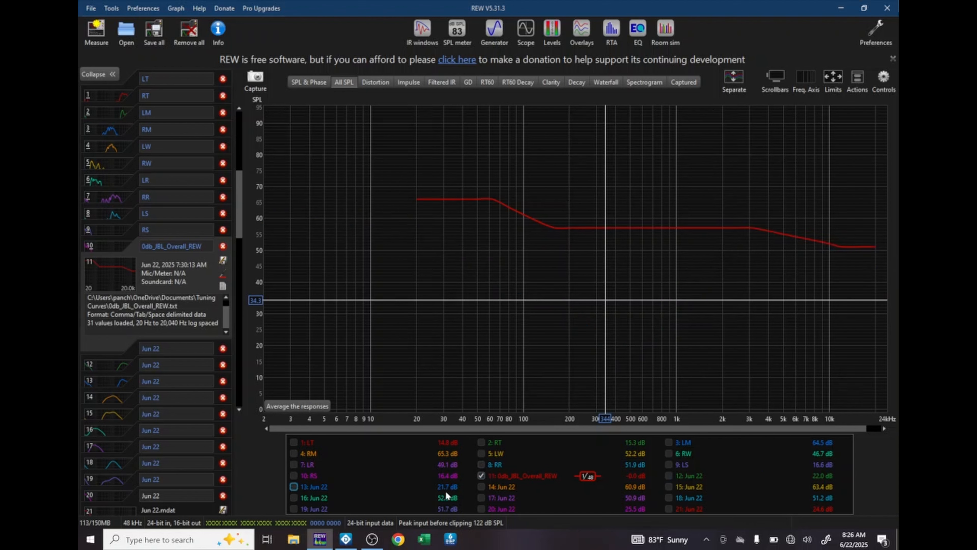
left_click(481, 485)
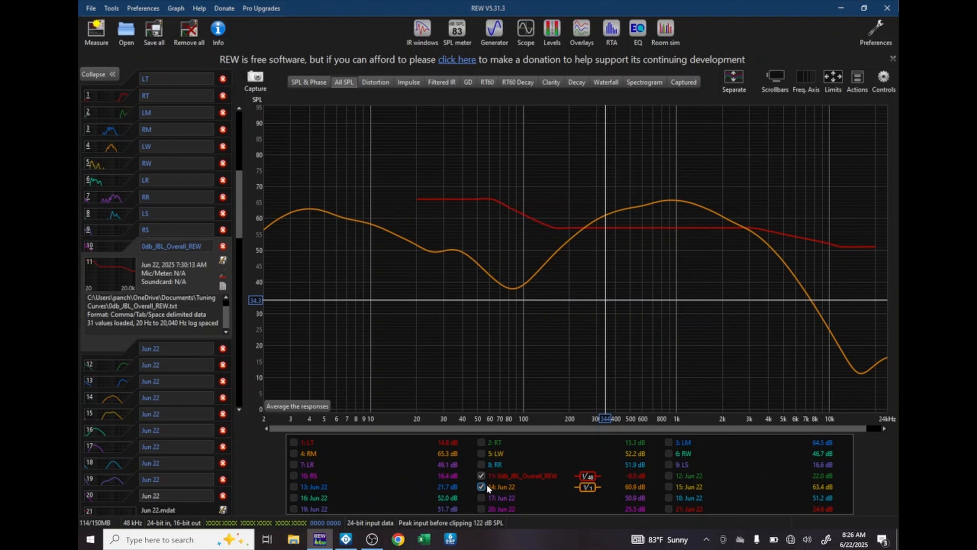
left_click(668, 486)
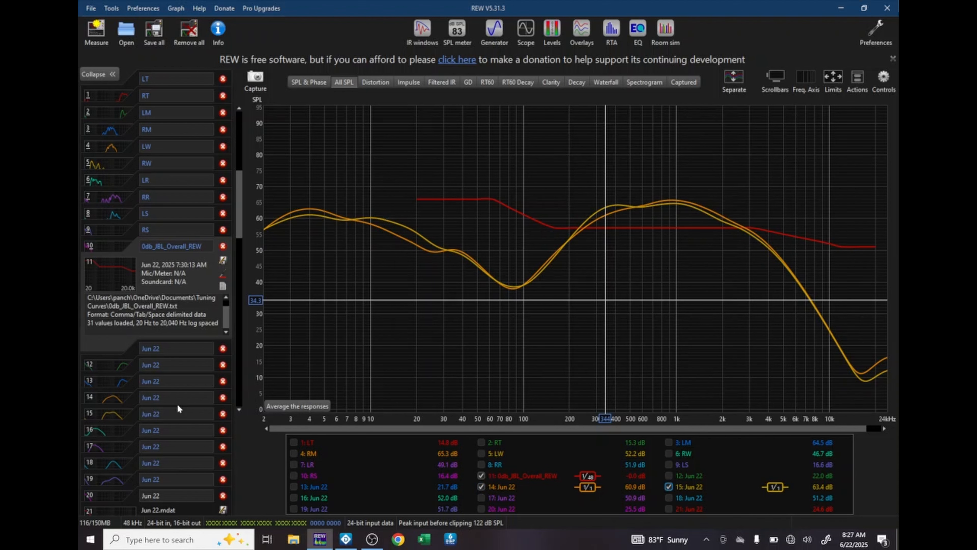
Open the measurement actions for measurement 14 and lower its SPL offset to -8.7 dB.
left_click(103, 400)
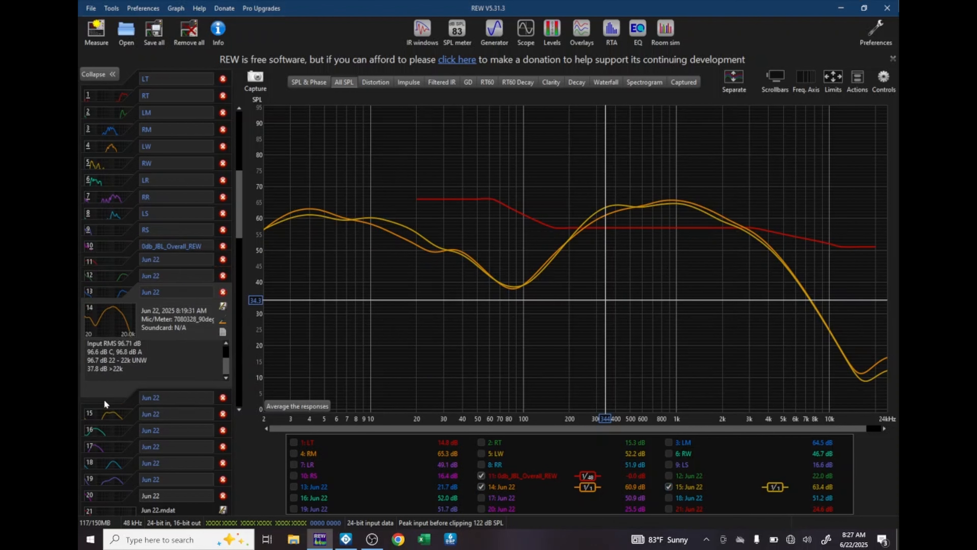
right_click(109, 331)
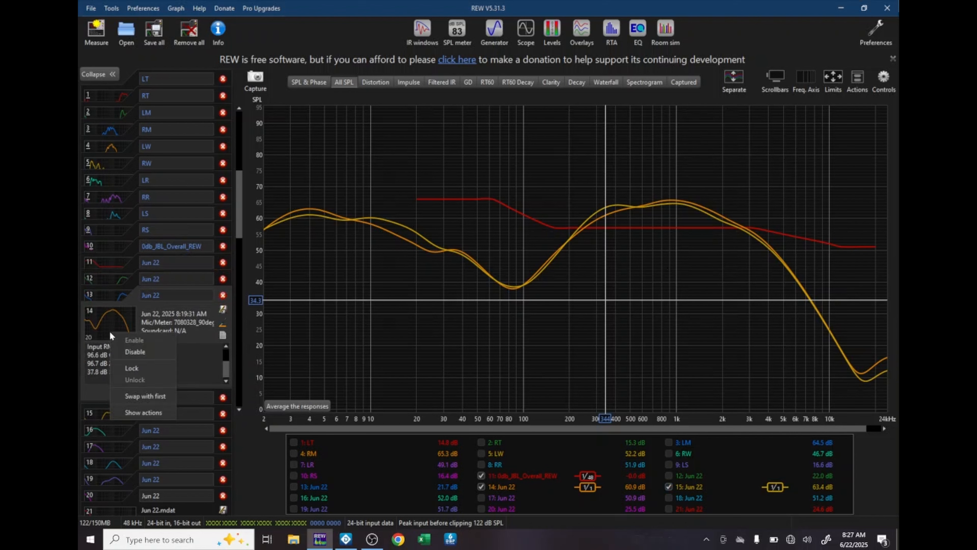
left_click(141, 411)
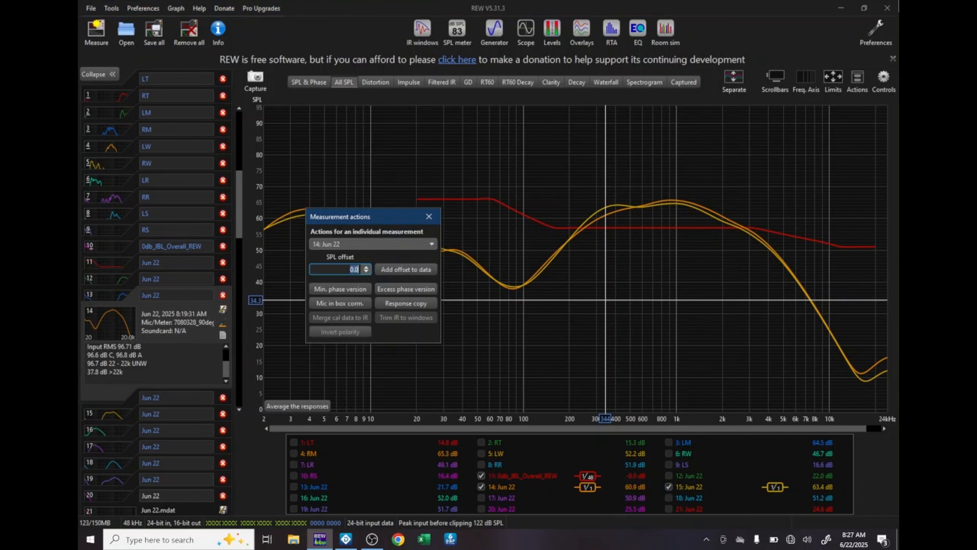
left_click(365, 272)
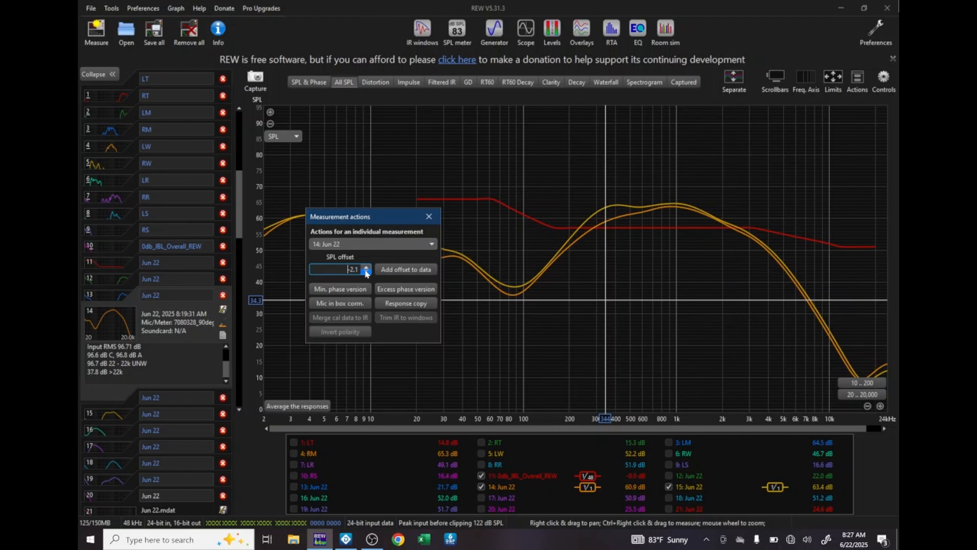
left_click_drag(365, 272, 365, 272)
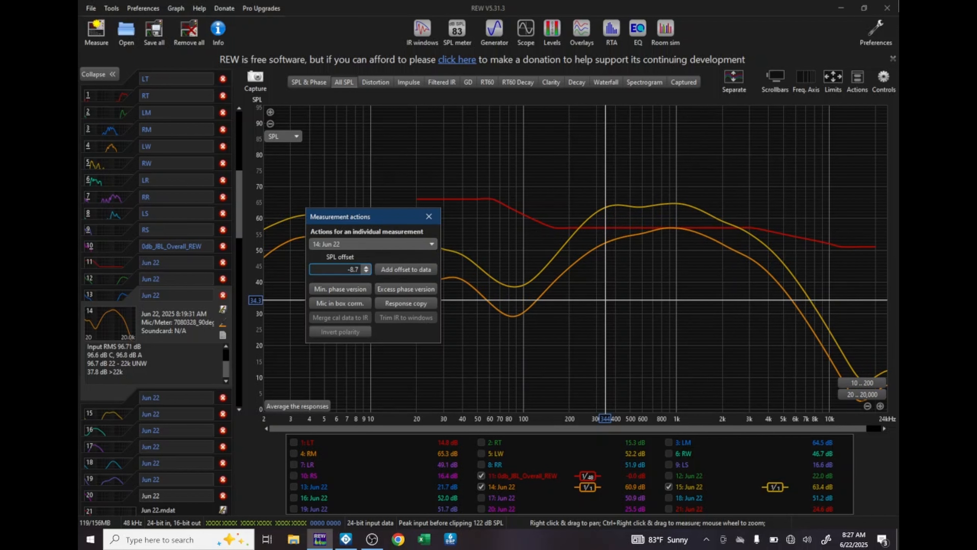
Try SPL offsets of 9.0 dB and -9.0 dB for measurement 14.
left_click_drag(347, 269, 360, 269)
type("0")
key("Return")
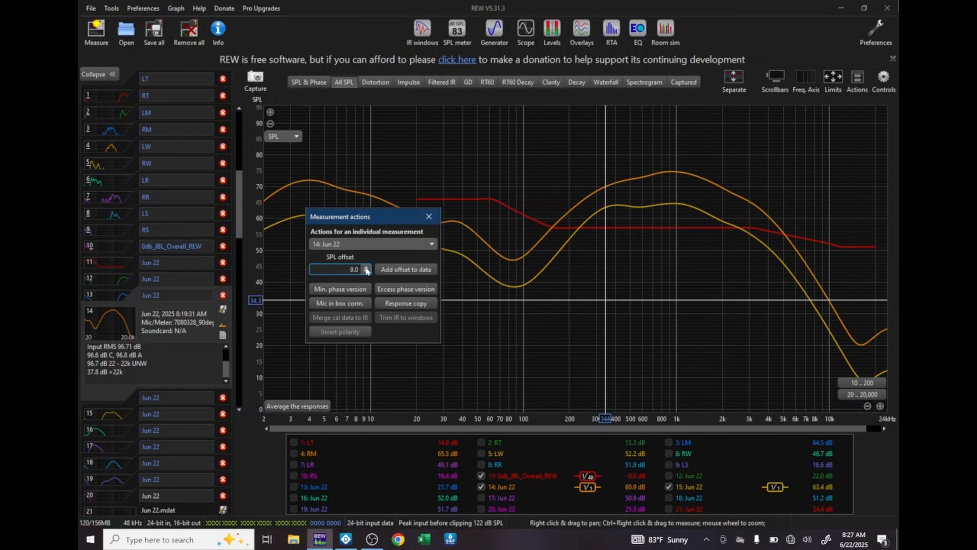
left_click_drag(351, 269, 382, 272)
type("-9")
key("Return")
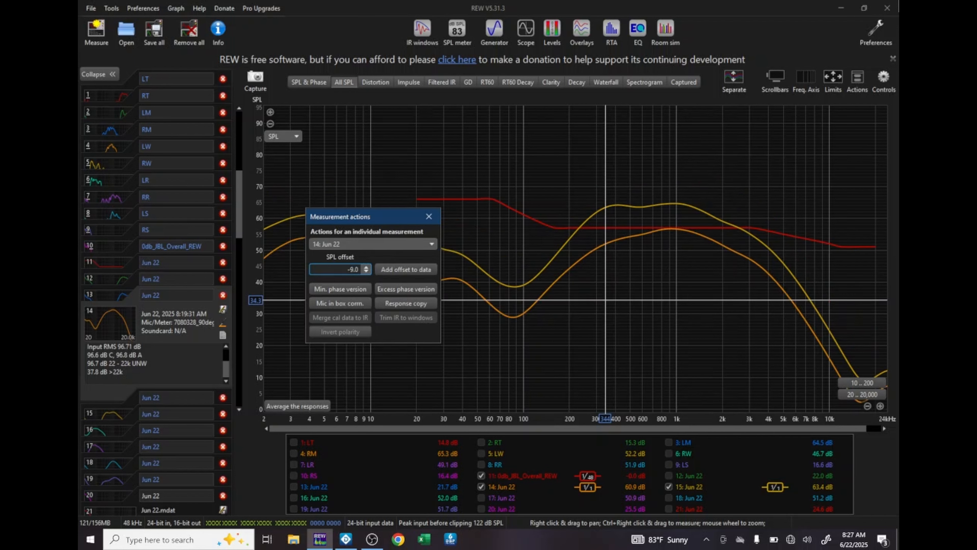
Set the SPL offset of measurement 14 to -8.5 dB and close the measurement actions.
left_click_drag(346, 270, 384, 270)
type("-8.5")
key("Return")
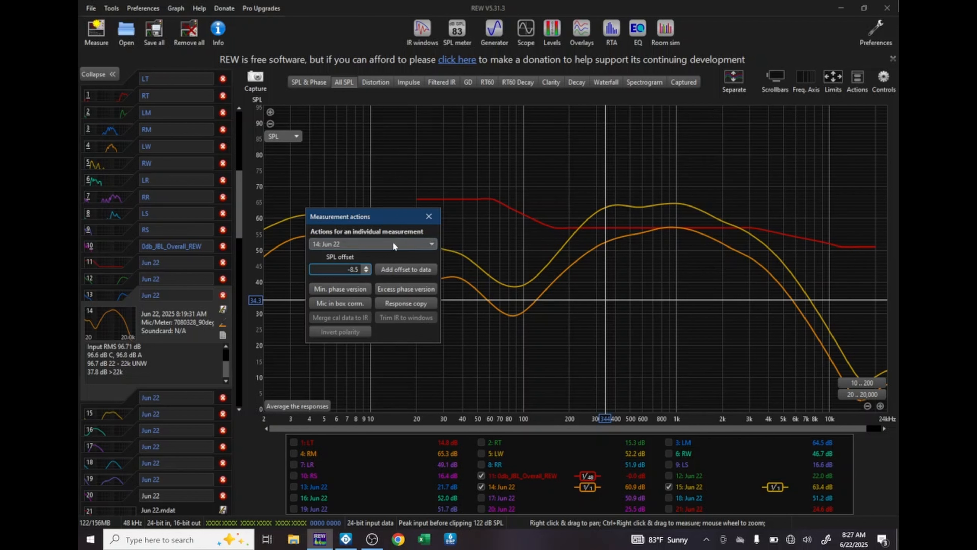
left_click(429, 216)
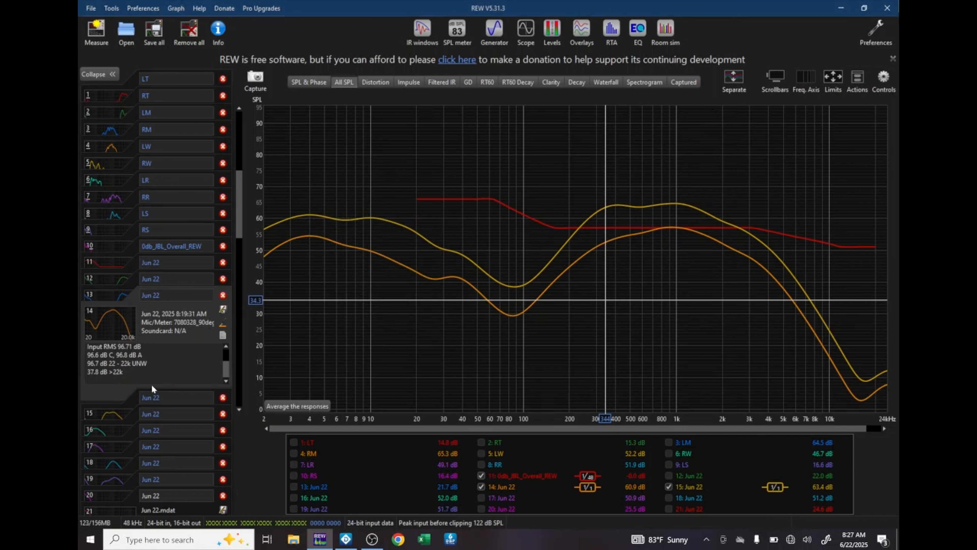
Open the measurement actions for measurement 15 and set its SPL offset to -8.5 dB.
left_click(108, 416)
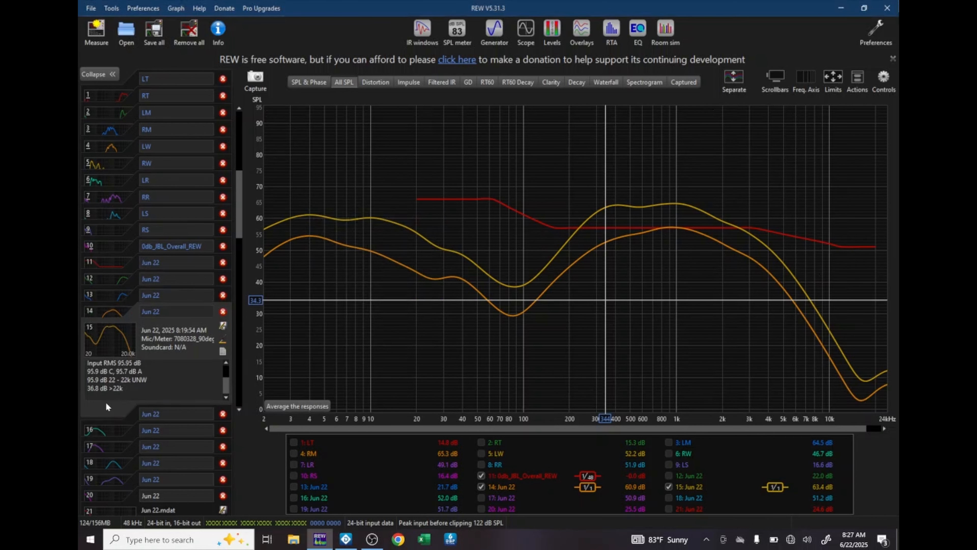
right_click(105, 345)
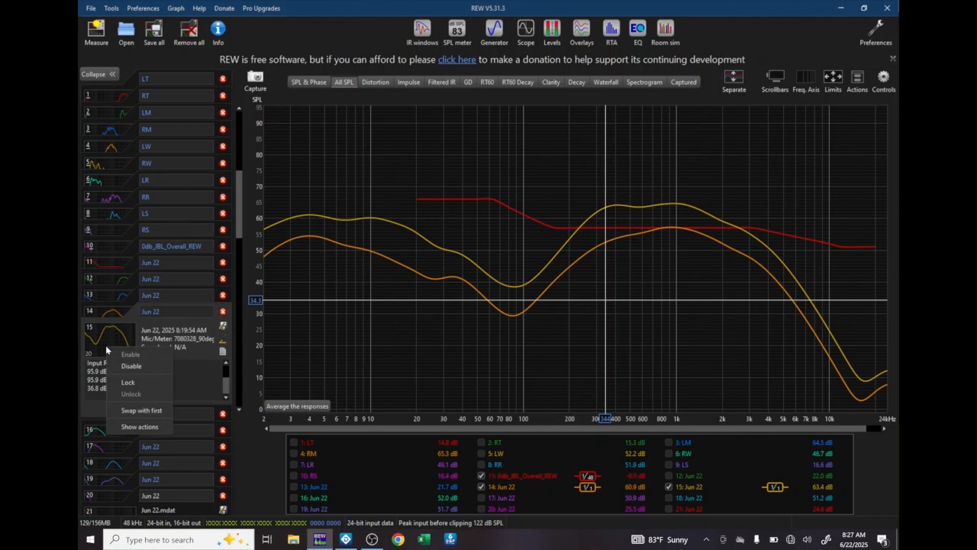
left_click(140, 427)
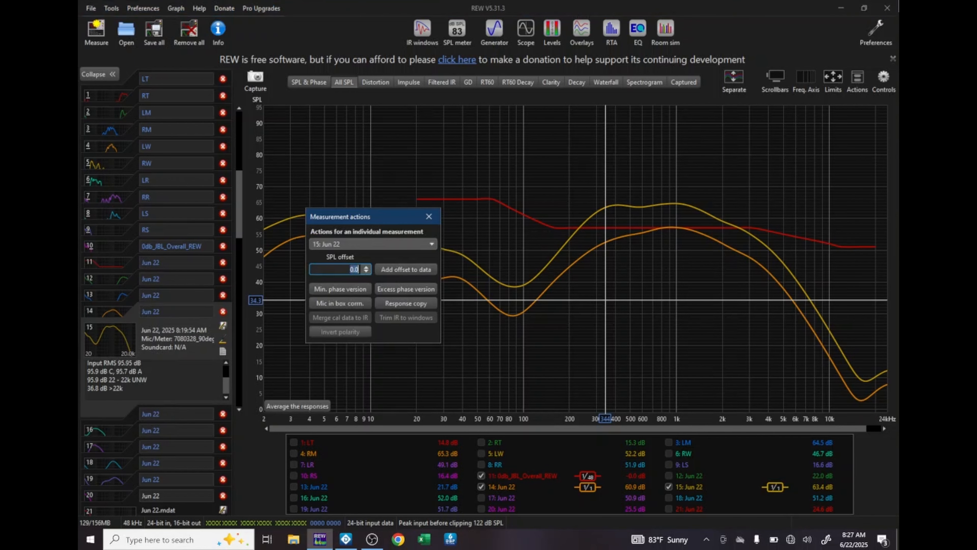
type("-")
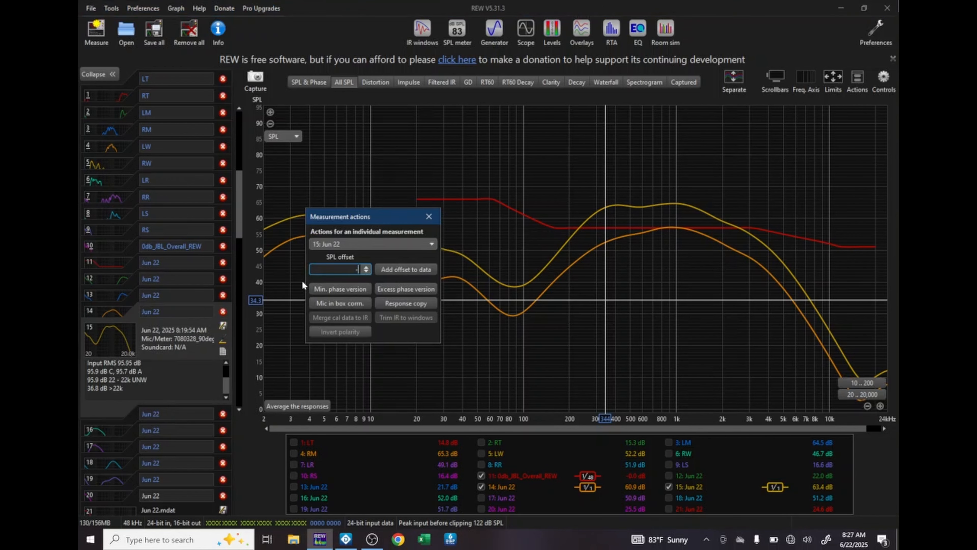
type("8.5")
key("Return")
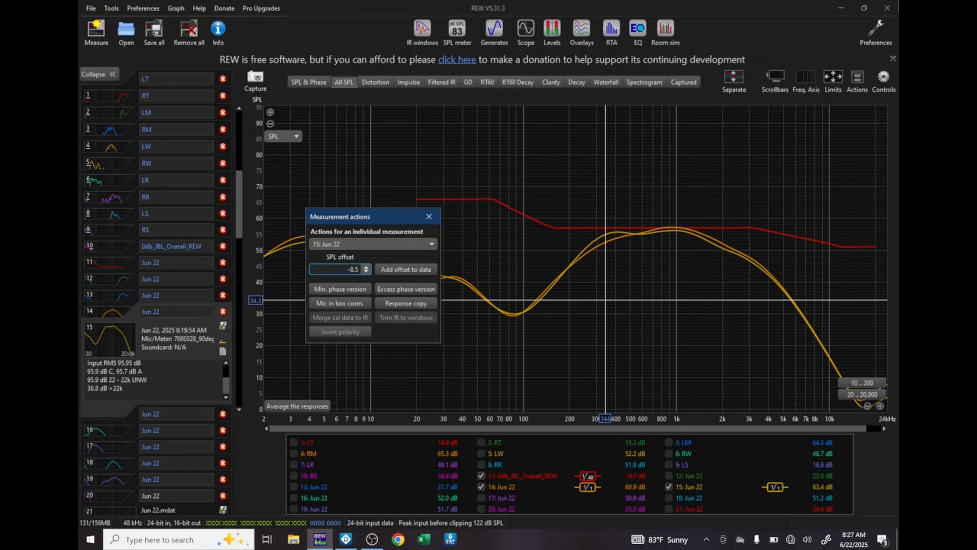
Try an SPL offset of -9.0 dB for measurement 15 and settle on -8.0 dB.
double_click(355, 269)
type("9")
left_click(391, 268)
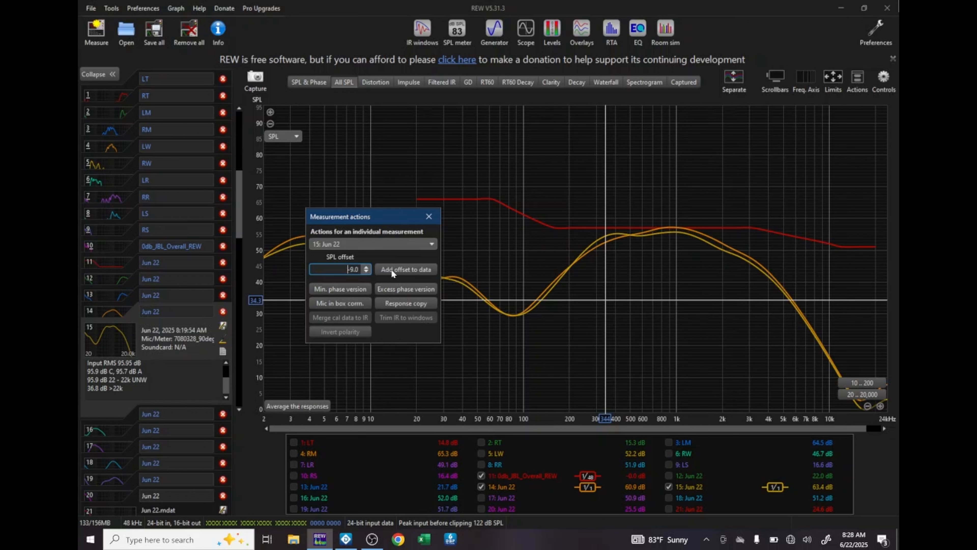
double_click(353, 269)
left_click(377, 268)
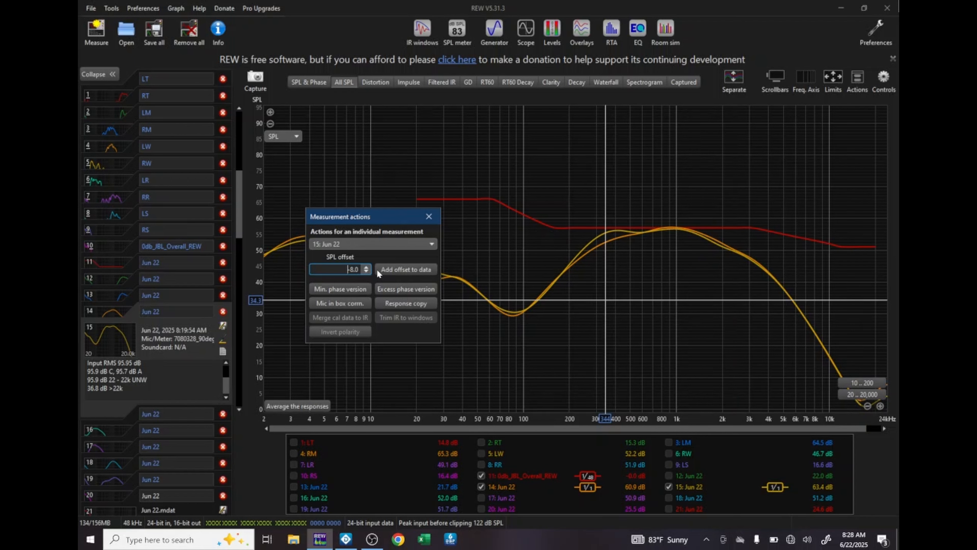
Switch to DSP PC-Tool and set the Front L Mid output's channel gain to -8.5 dB.
left_click(346, 539)
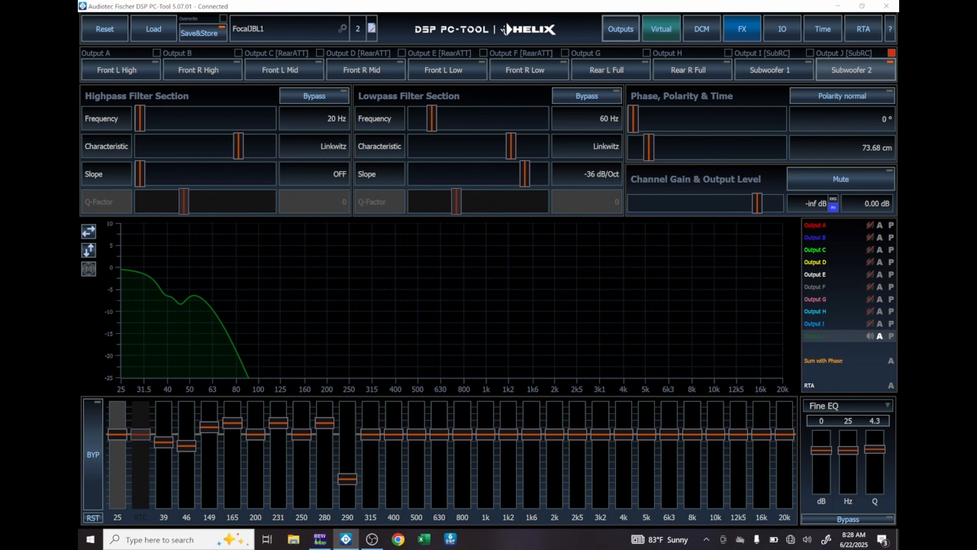
left_click(297, 72)
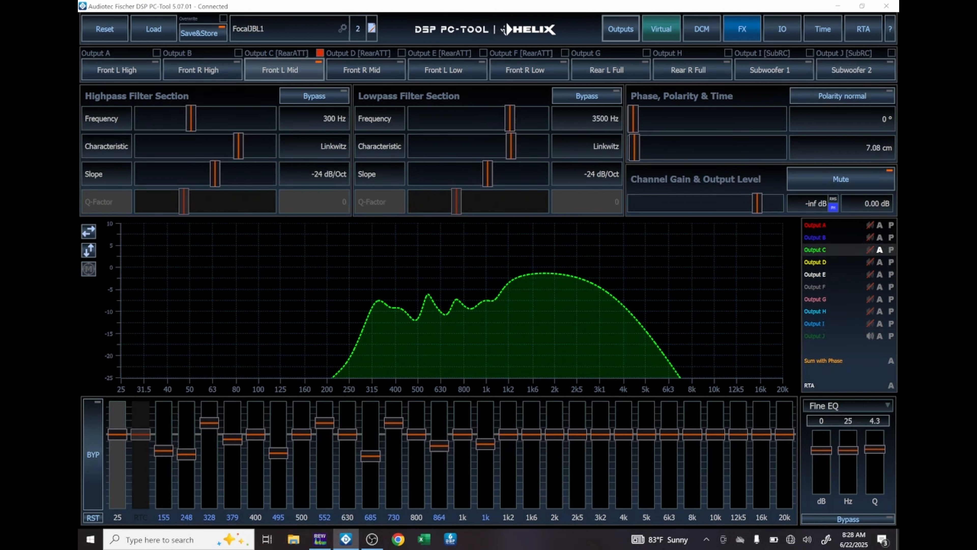
left_click(866, 203)
type("-8.5")
left_click(862, 203)
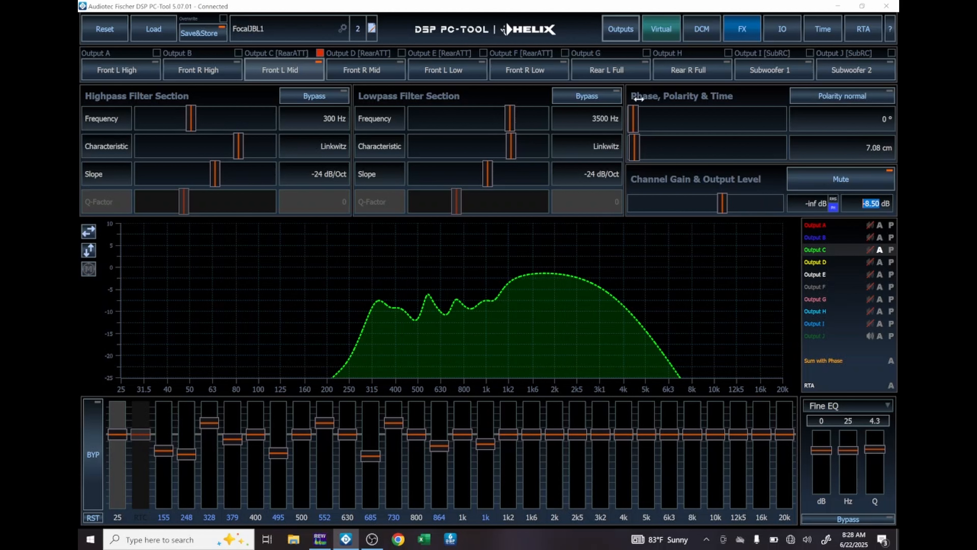
Set the Front R Mid output's channel gain to -8 dB.
left_click(369, 71)
key("alt+Tab")
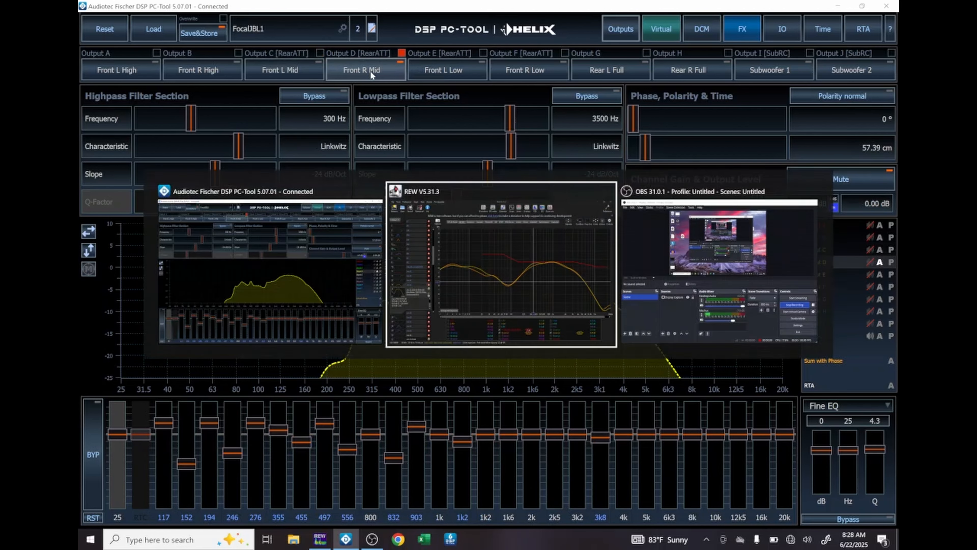
key("alt+Tab")
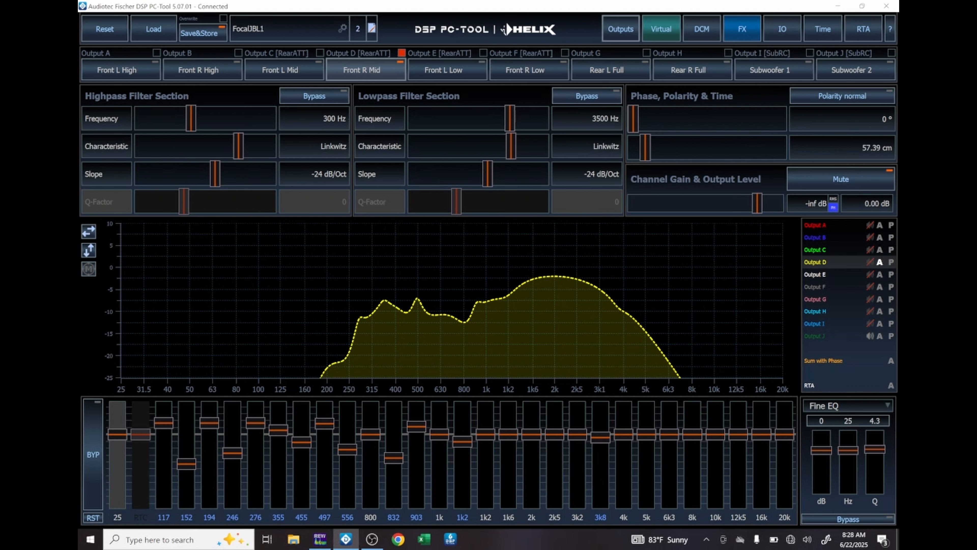
left_click_drag(865, 204, 890, 203)
type("-8")
key("Return")
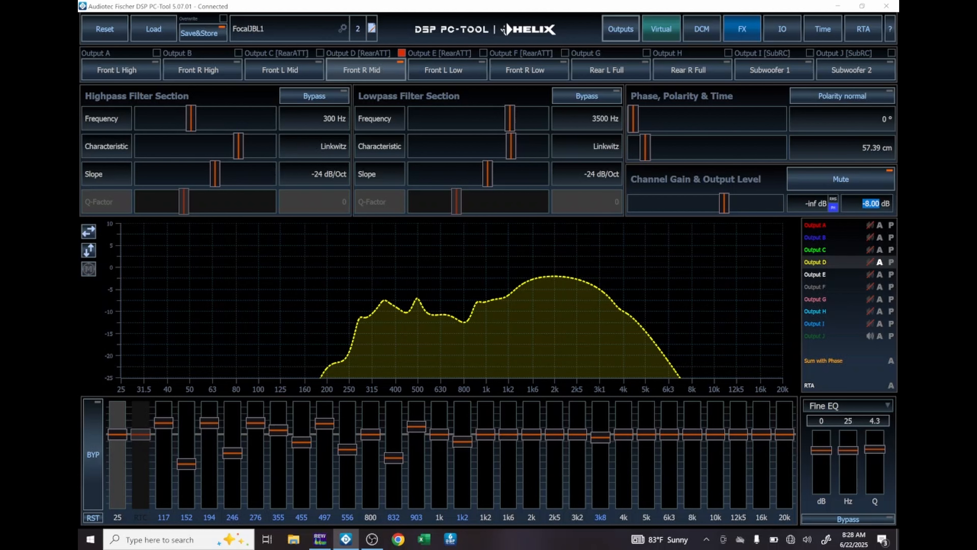
Switch to REW, close the measurement actions and replace curves 14 and 15 with 16 and 17 on the graph.
key("alt+Tab")
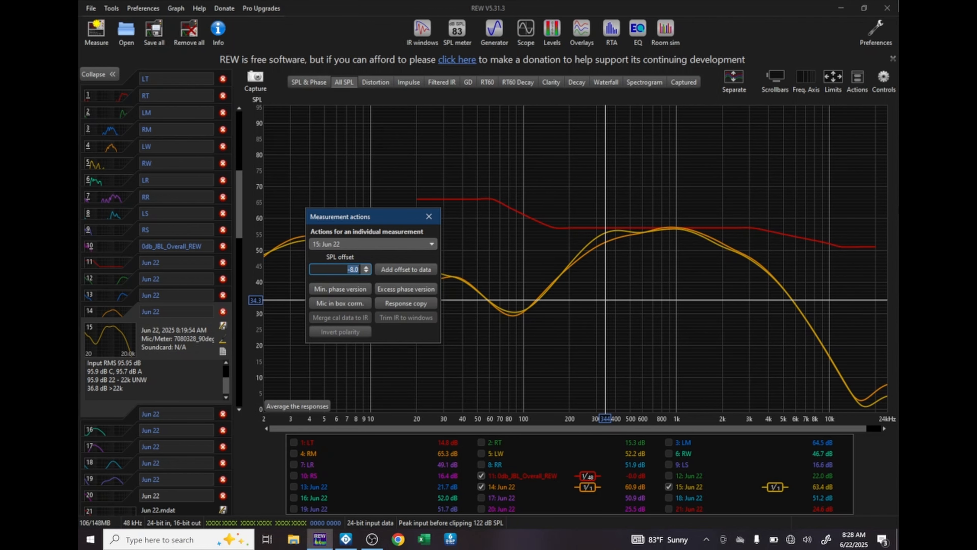
left_click(430, 216)
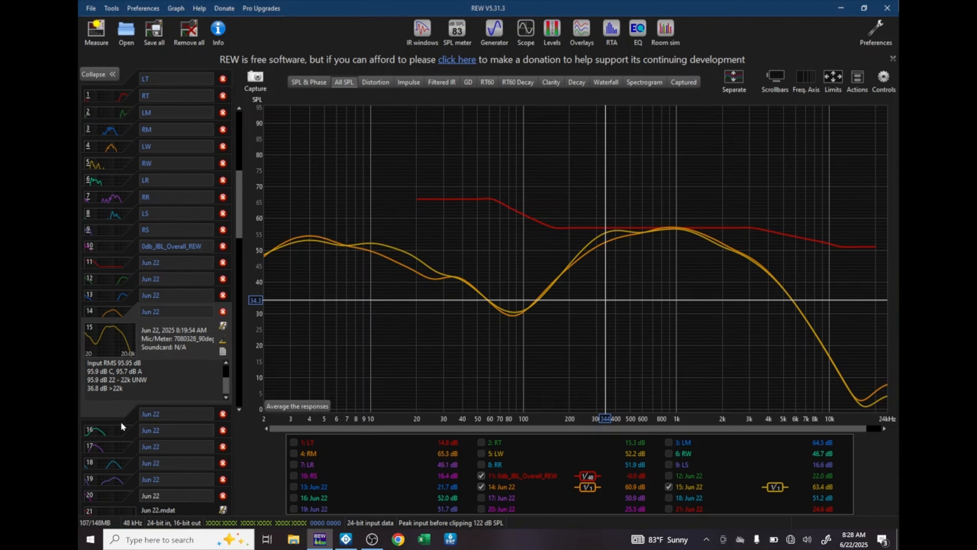
left_click(111, 438)
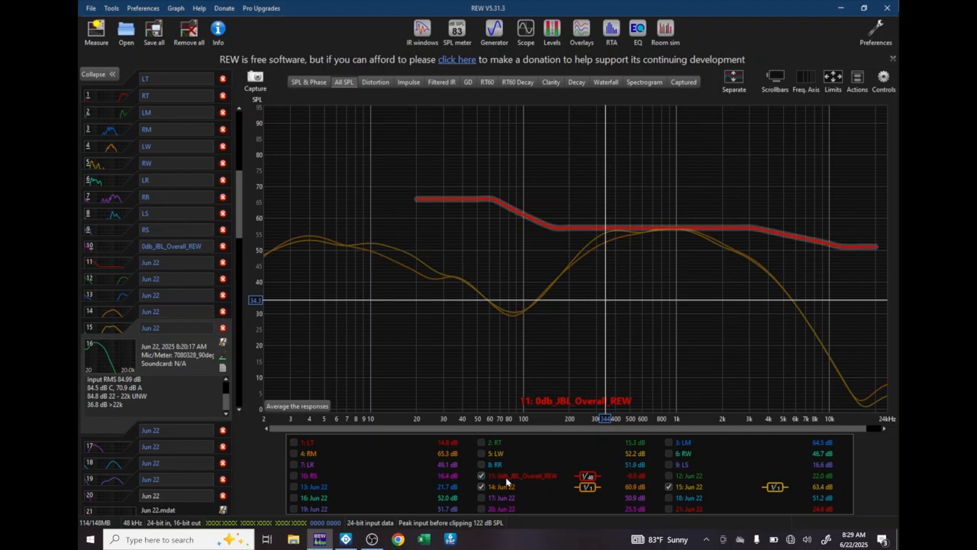
left_click(481, 486)
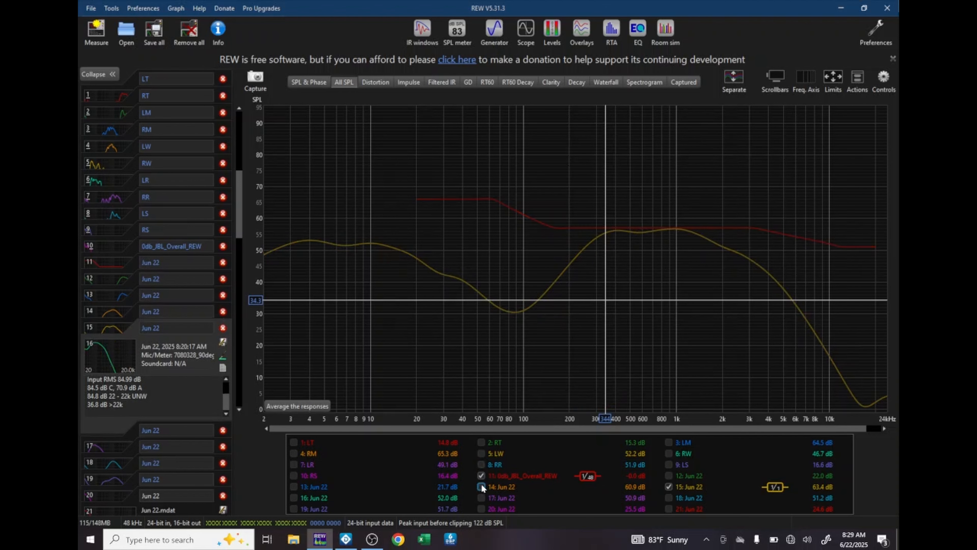
left_click(668, 486)
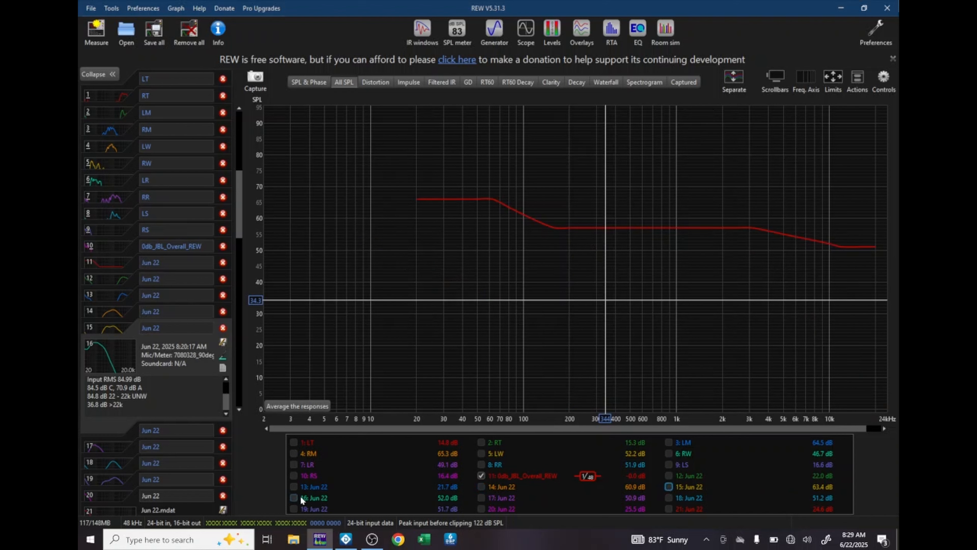
left_click(293, 497)
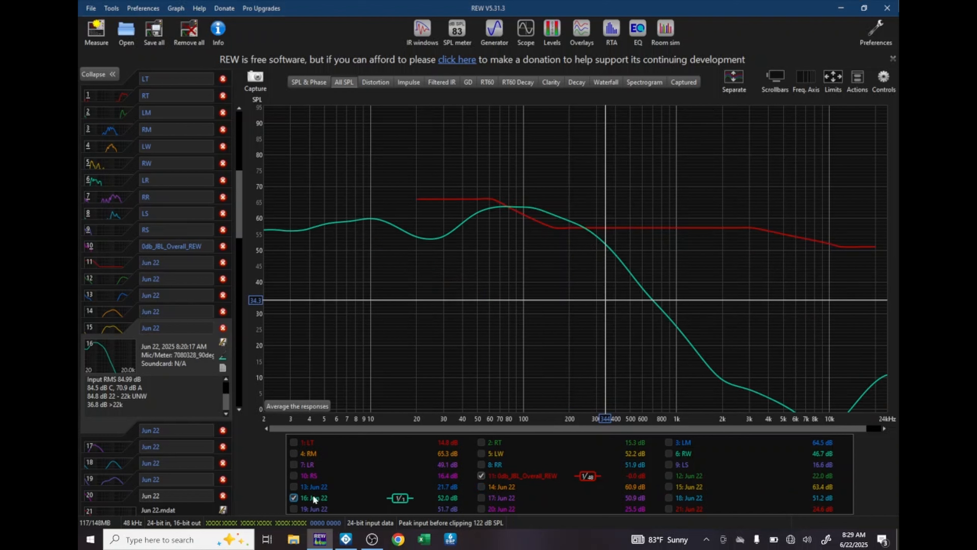
left_click(480, 497)
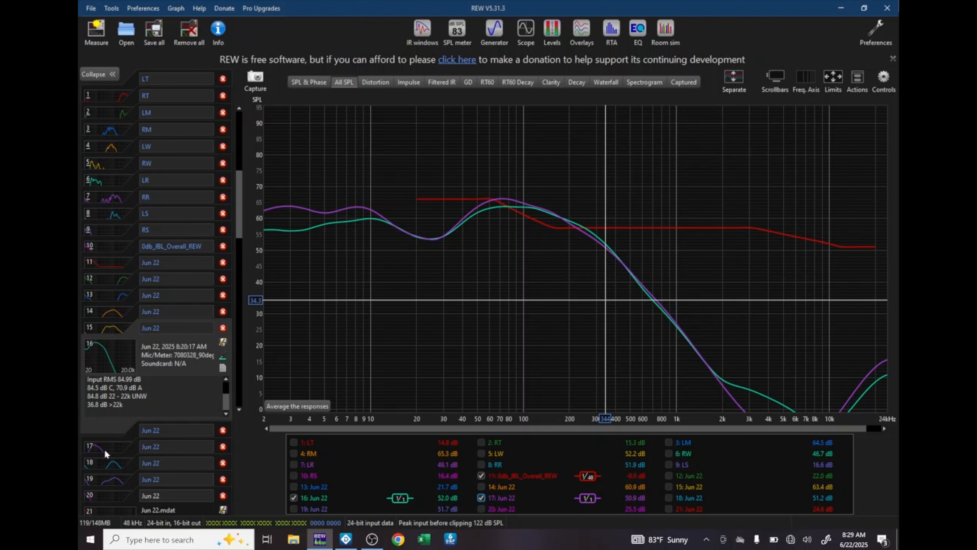
Open the measurement actions for measurement 16 clear of the curves and try lowering its SPL offset to about -3.7 dB.
right_click(116, 361)
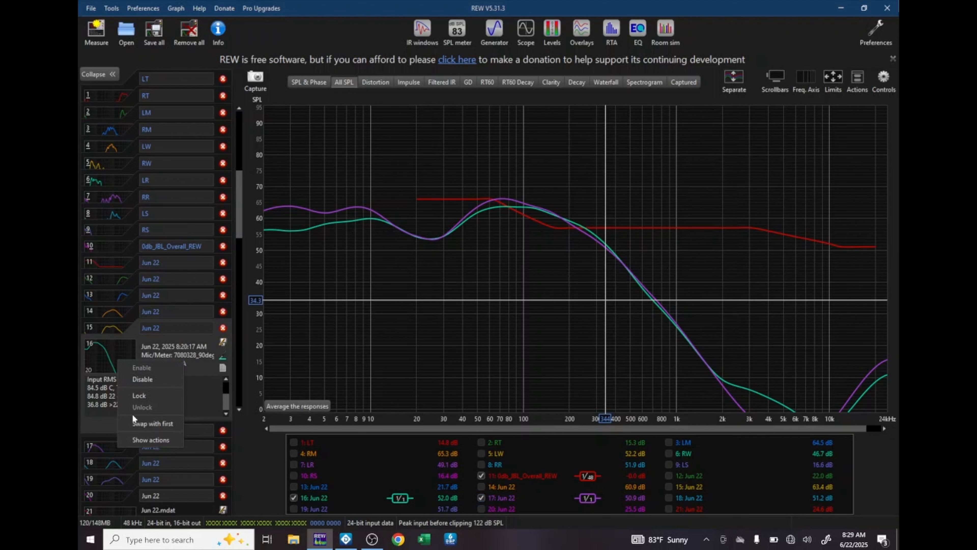
left_click(138, 438)
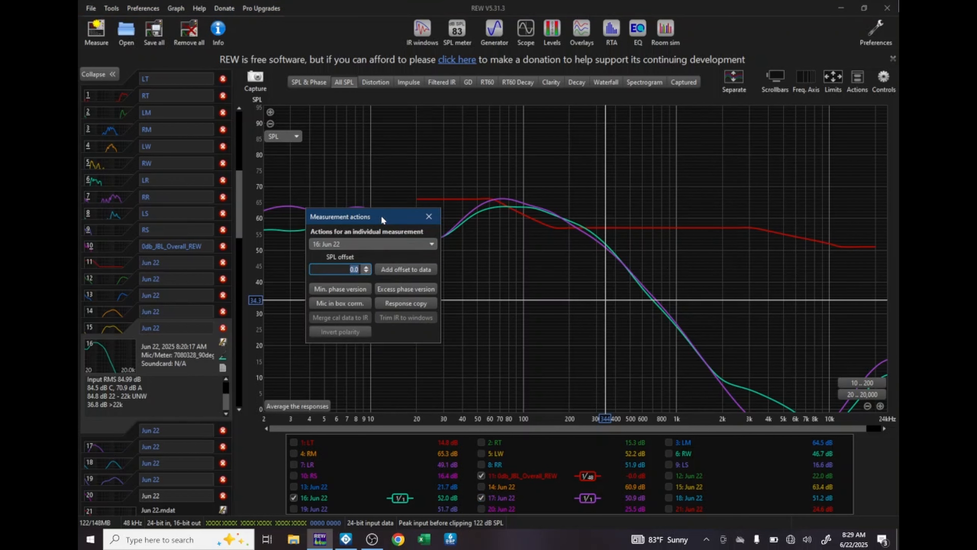
left_click_drag(383, 216, 286, 162)
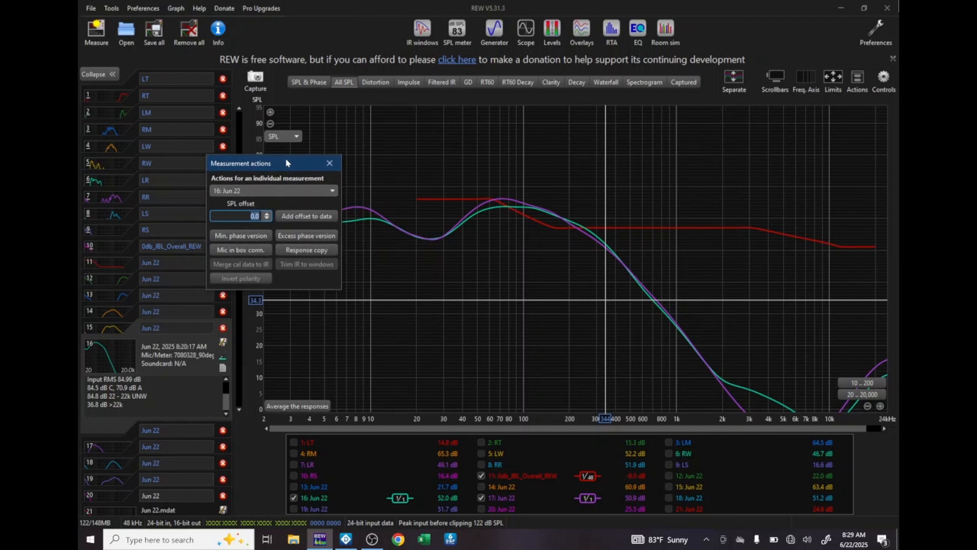
left_click(267, 219)
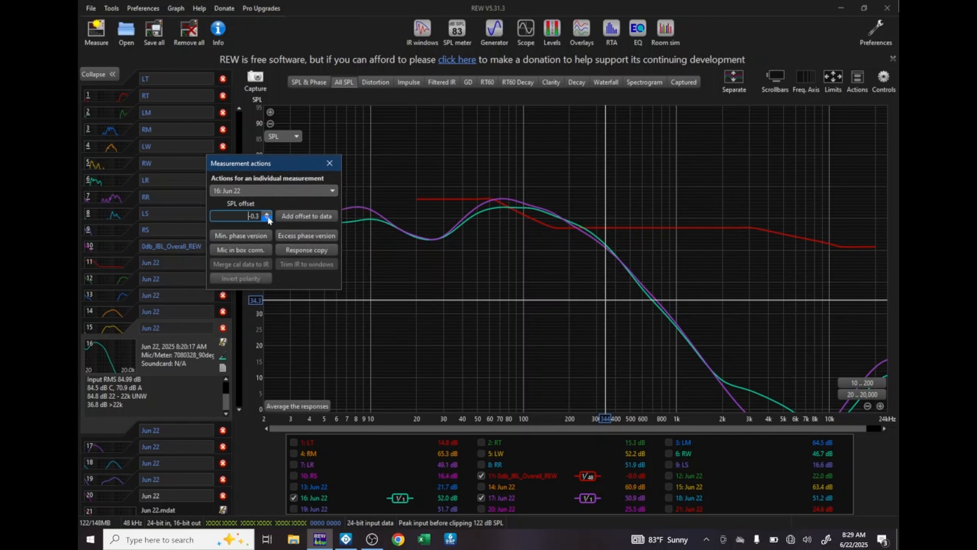
left_click(267, 218)
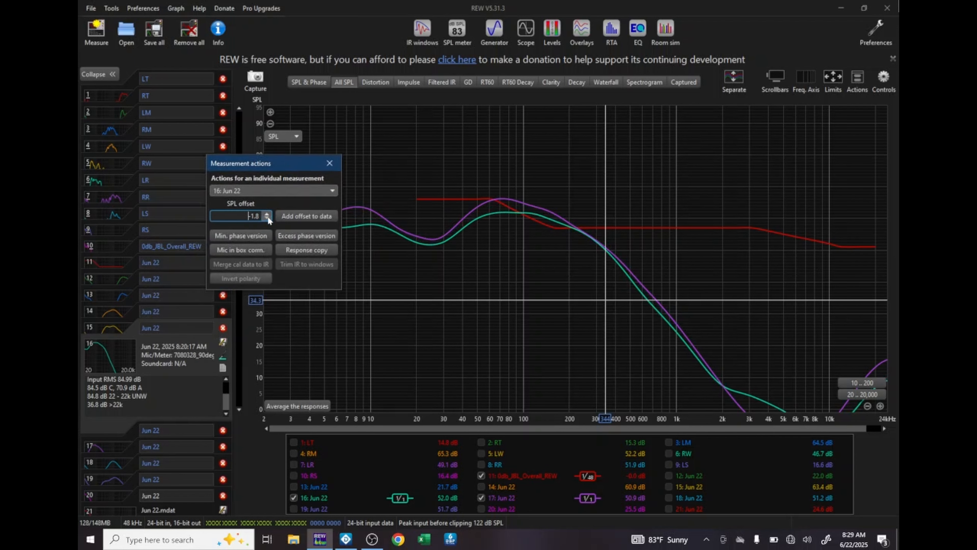
left_click(267, 218)
left_click(267, 218)
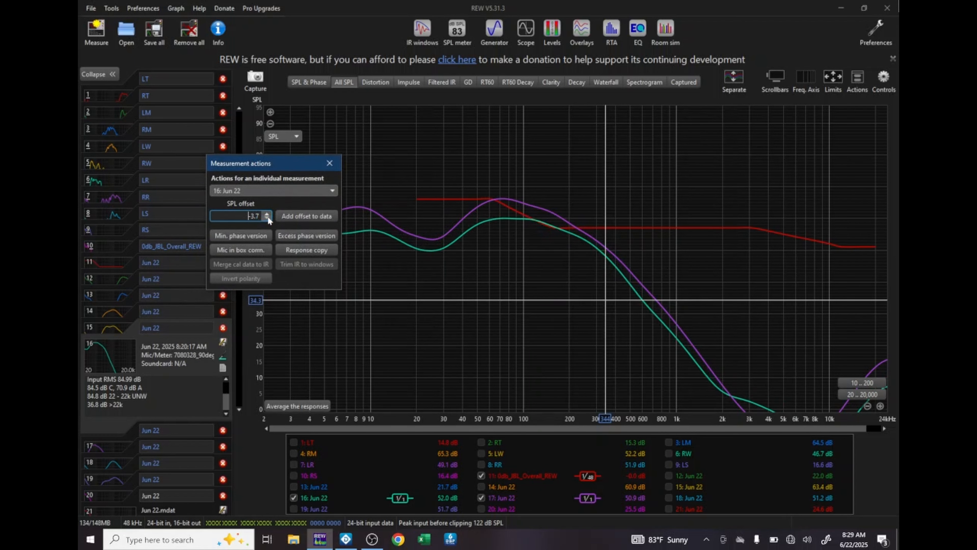
left_click(267, 218)
Raise the SPL offset of measurement 16 and settle on -1.5 dB.
left_click_drag(267, 217, 268, 216)
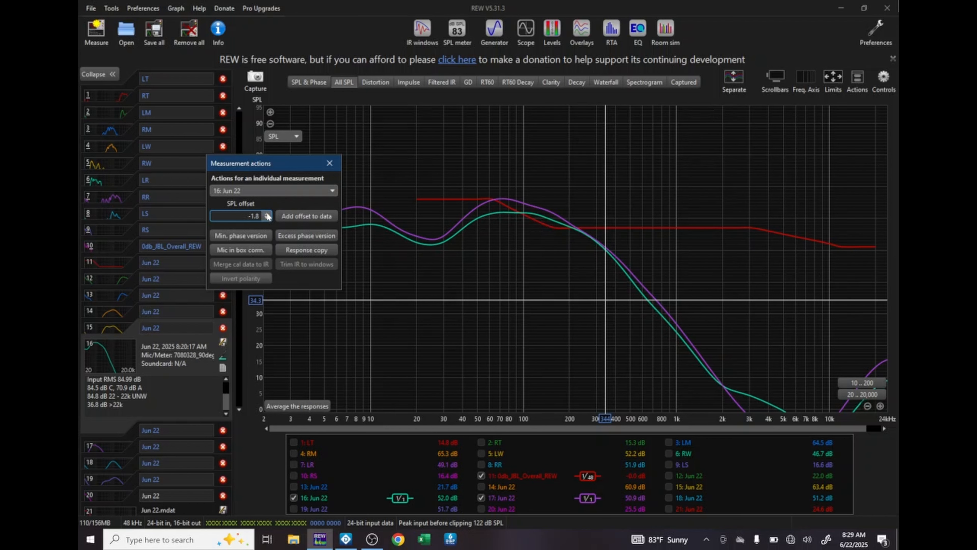
left_click(268, 216)
left_click(267, 216)
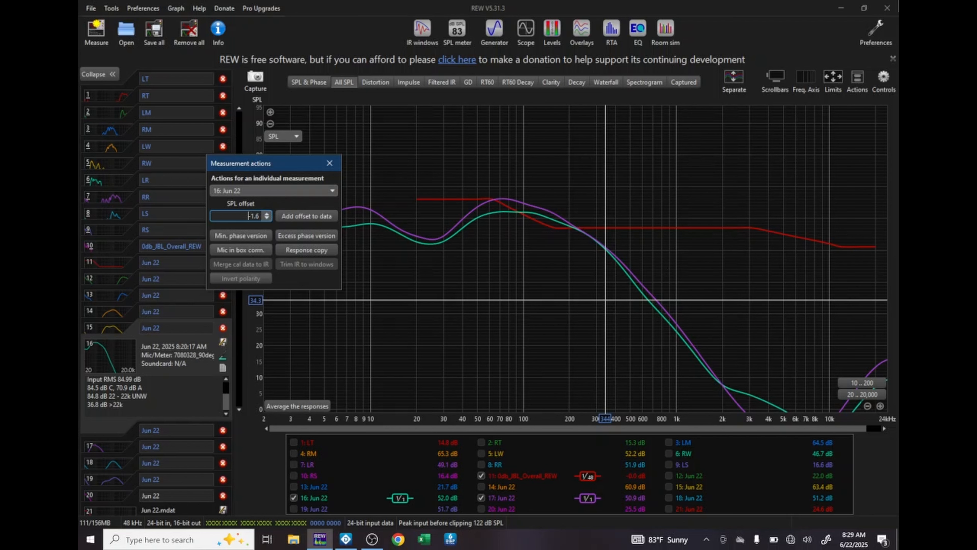
left_click_drag(248, 216, 259, 216)
key("BackSpace")
type("1.5")
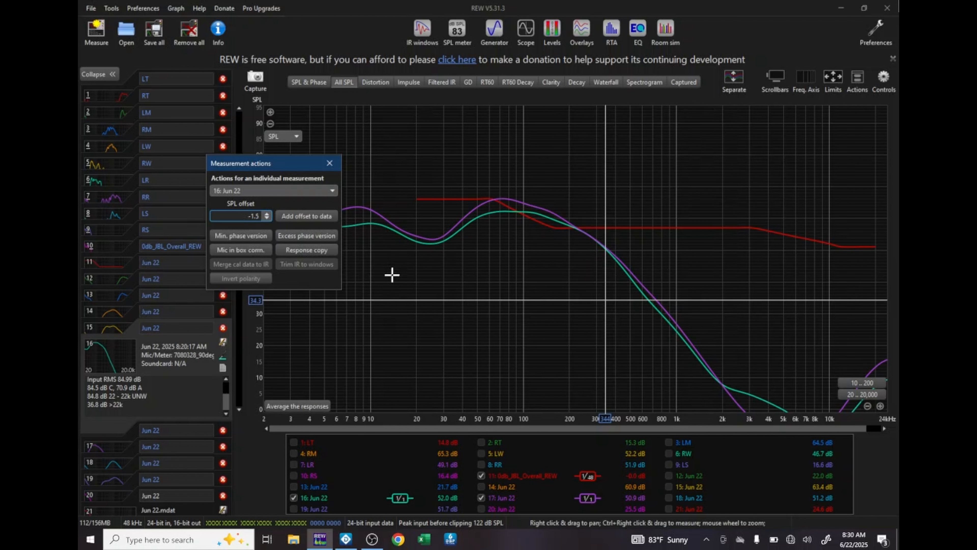
Switch to DSP PC-Tool and set the Front L Low output's channel gain to -1.5 dB.
left_click(346, 539)
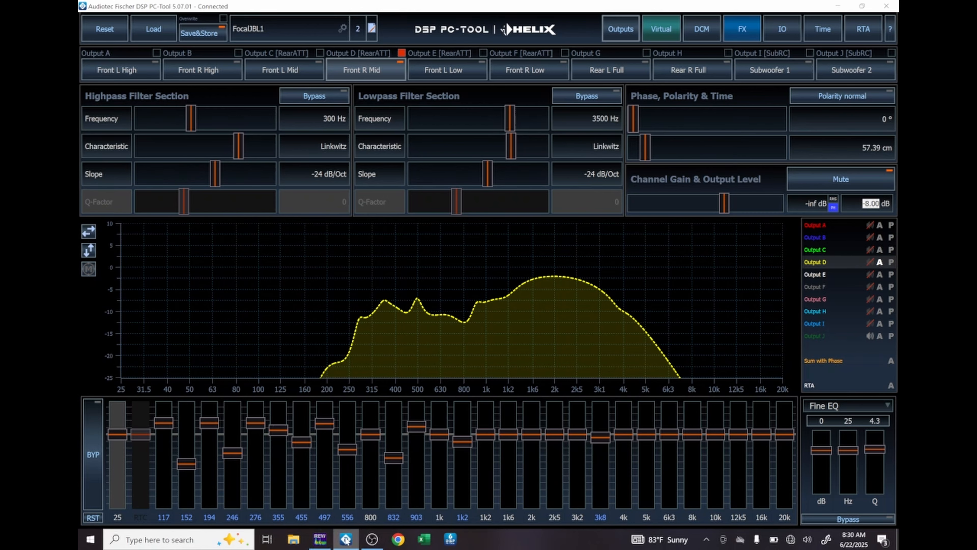
left_click(458, 73)
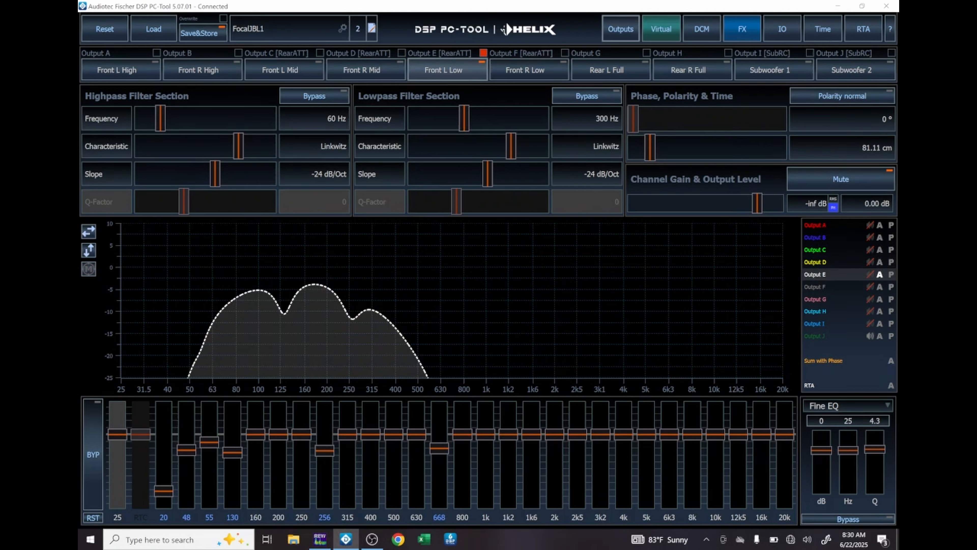
double_click(865, 203)
type("-1")
key("Return")
type("-1.5")
key("Return")
double_click(875, 203)
Switch to REW, set the SPL offset of measurement 17 to -2.0 dB and close its measurement actions.
key("alt+Tab")
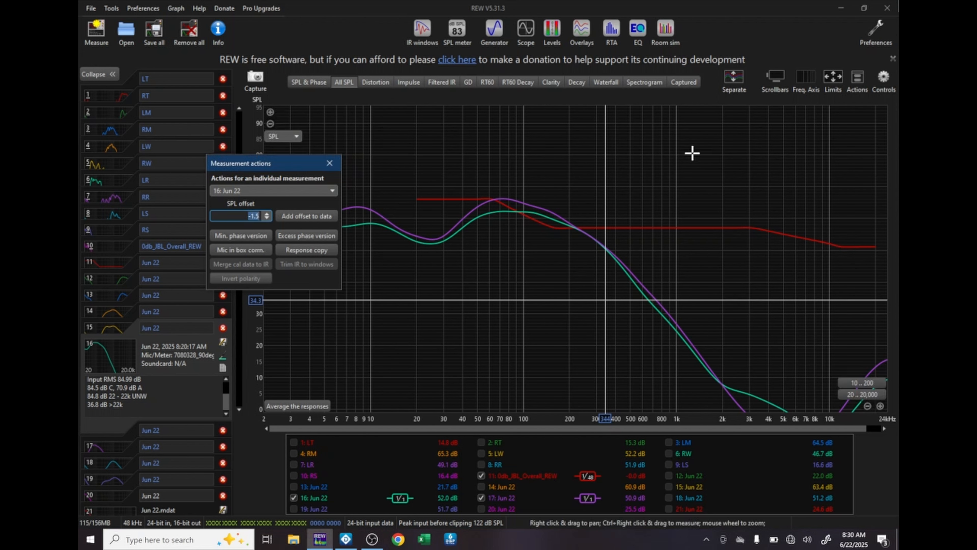
left_click(329, 164)
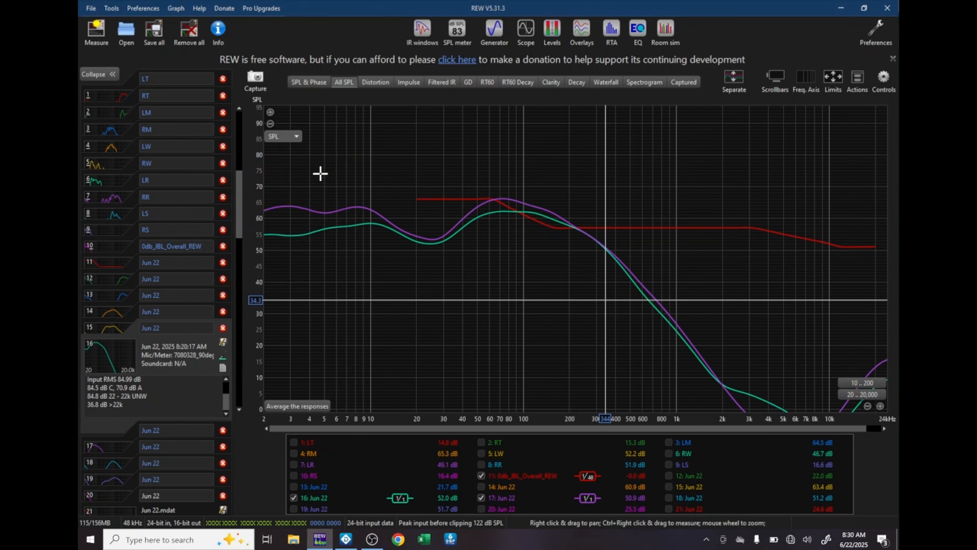
left_click(105, 447)
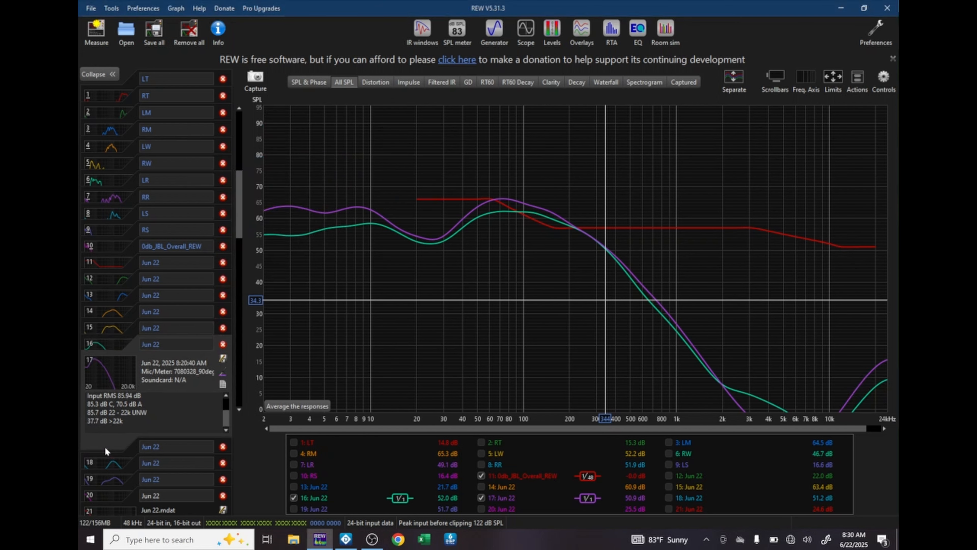
right_click(106, 372)
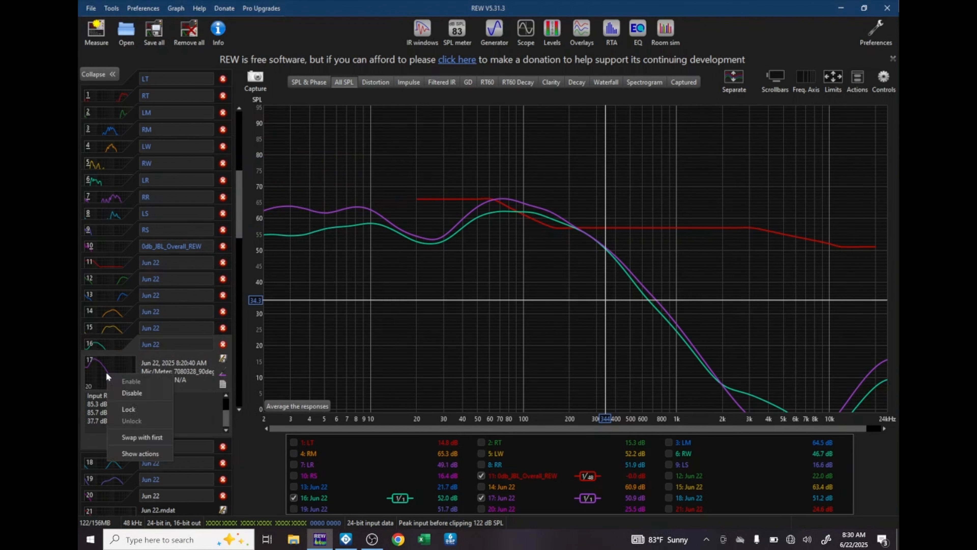
left_click(143, 454)
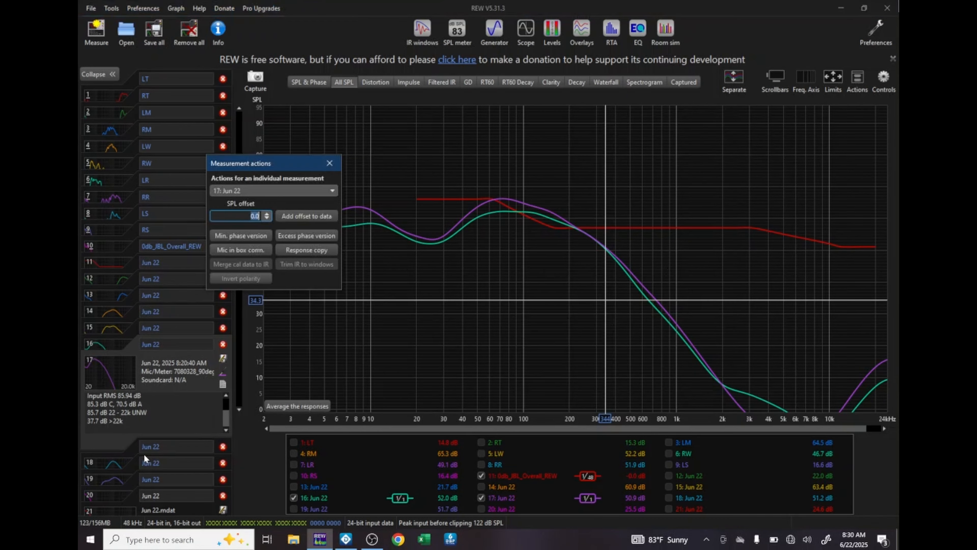
left_click(268, 218)
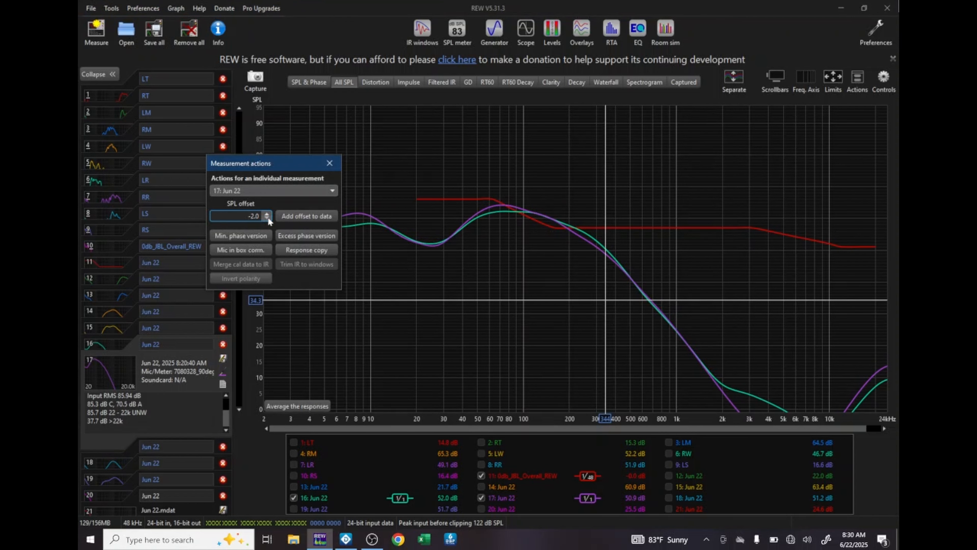
left_click(268, 218)
left_click(267, 213)
left_click(329, 164)
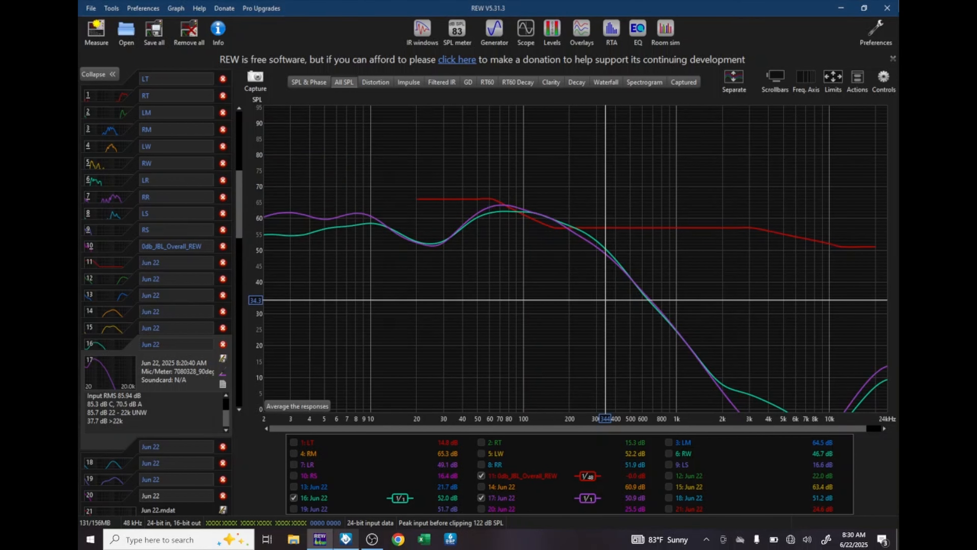
Switch to DSP PC-Tool and set the Front R Low output's channel gain to -2 dB.
left_click(346, 538)
left_click(520, 70)
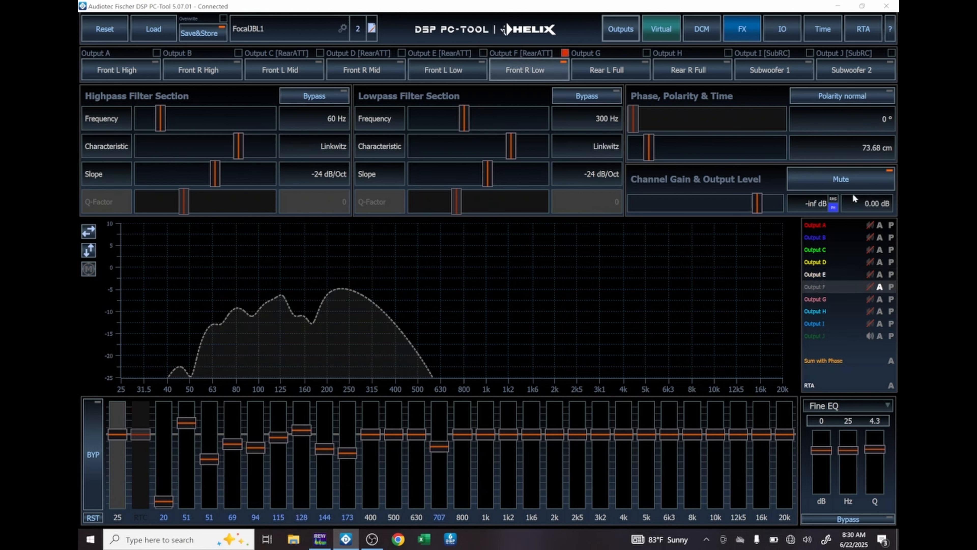
left_click(889, 203)
type("-2")
left_click(868, 203)
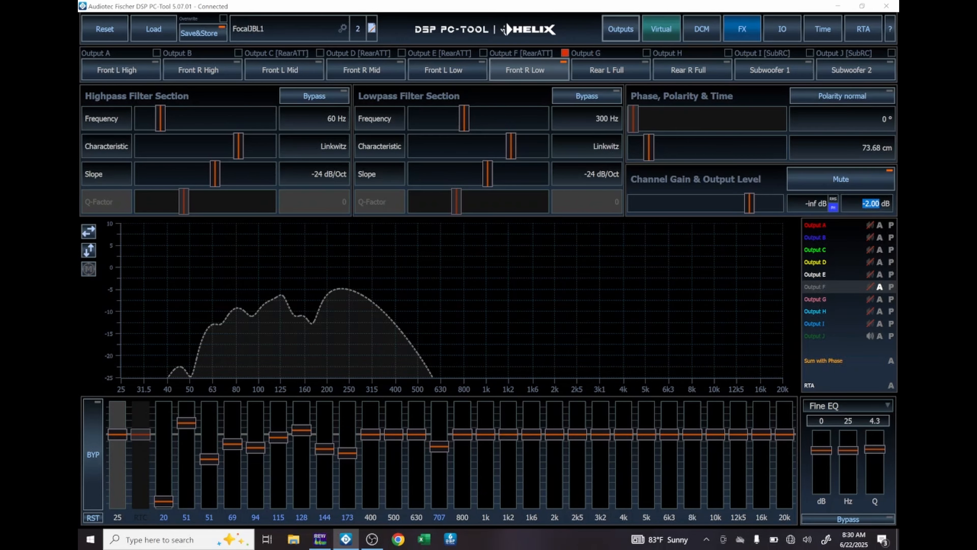
Switch to REW, select measurement 18 and show only measurements 18 and 19 alongside the JBL target curve.
key("alt+Tab")
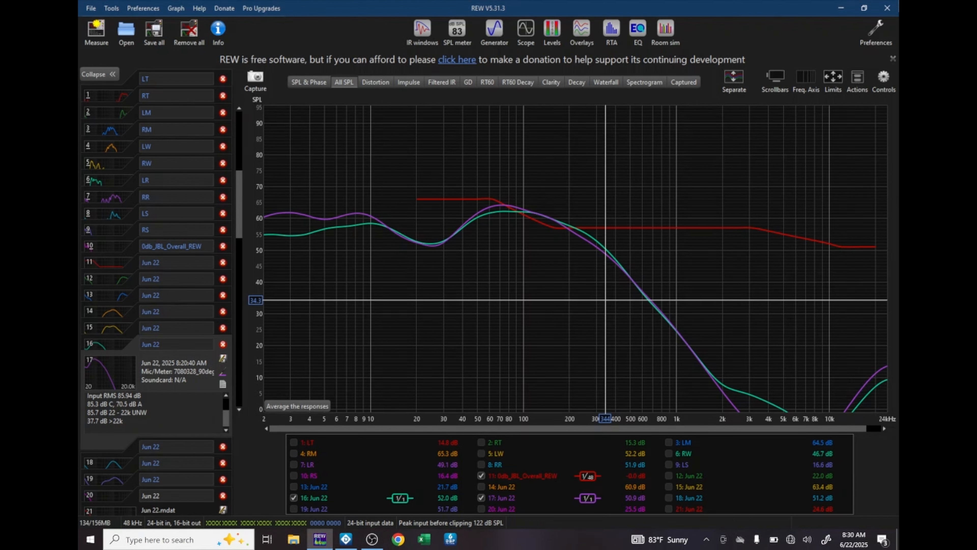
left_click(117, 464)
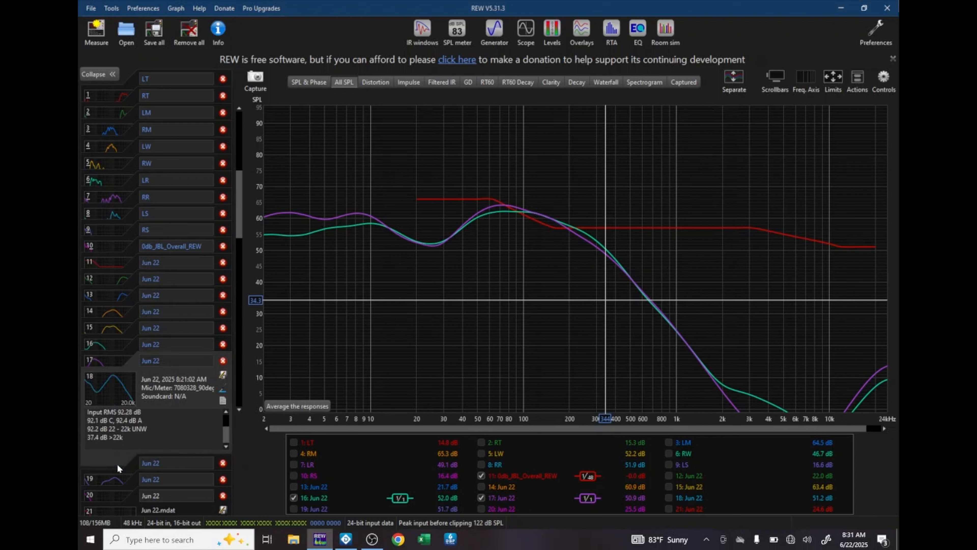
left_click(295, 496)
left_click(482, 498)
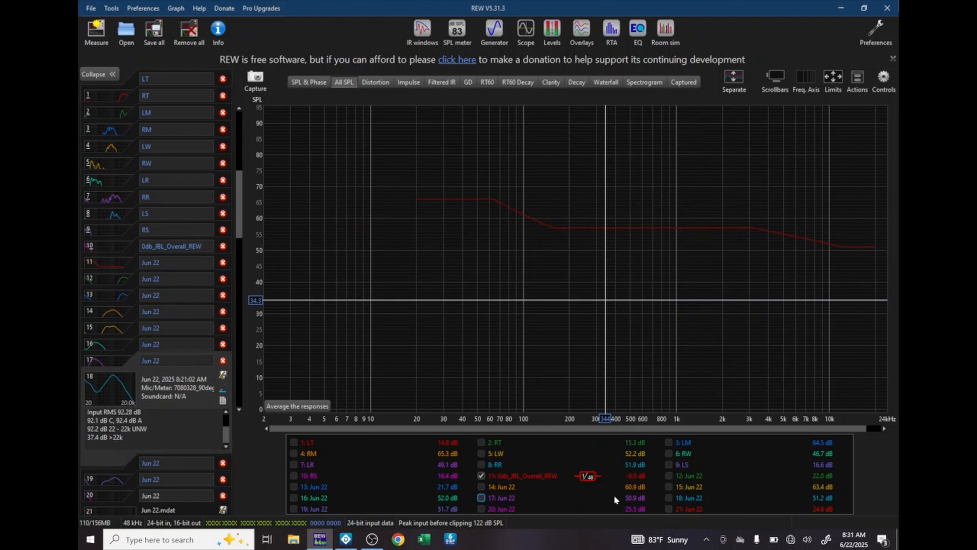
left_click(670, 497)
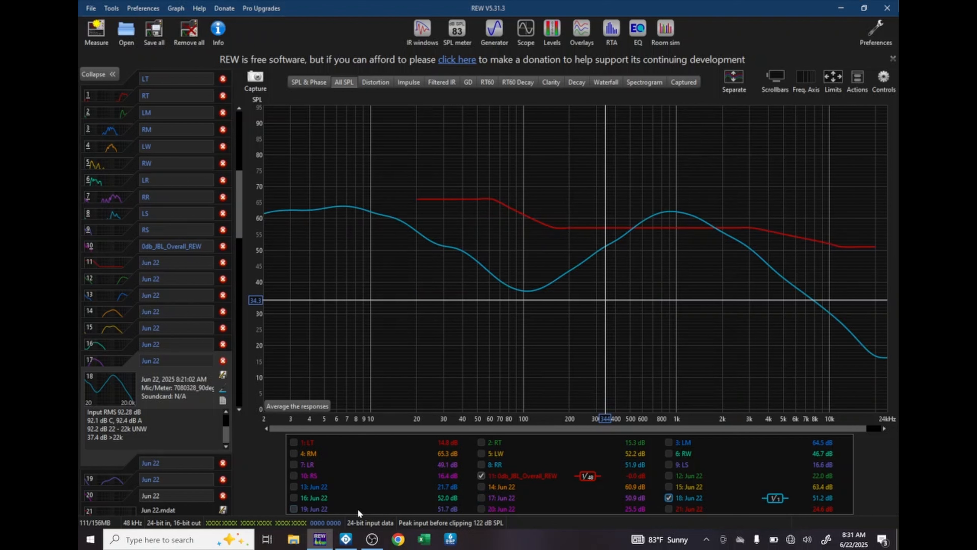
left_click(293, 508)
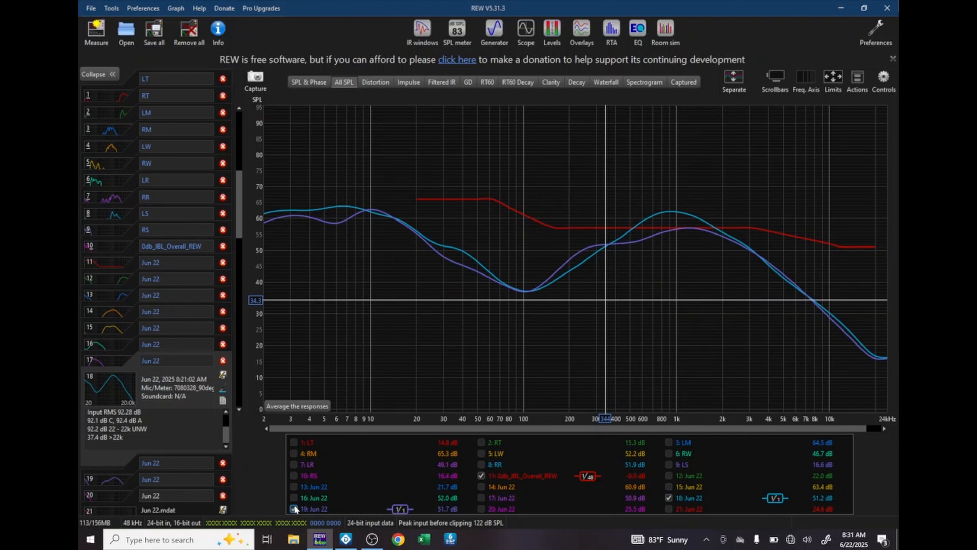
Show the actions for measurement 18 and set its SPL offset to -2.0 dB.
right_click(117, 390)
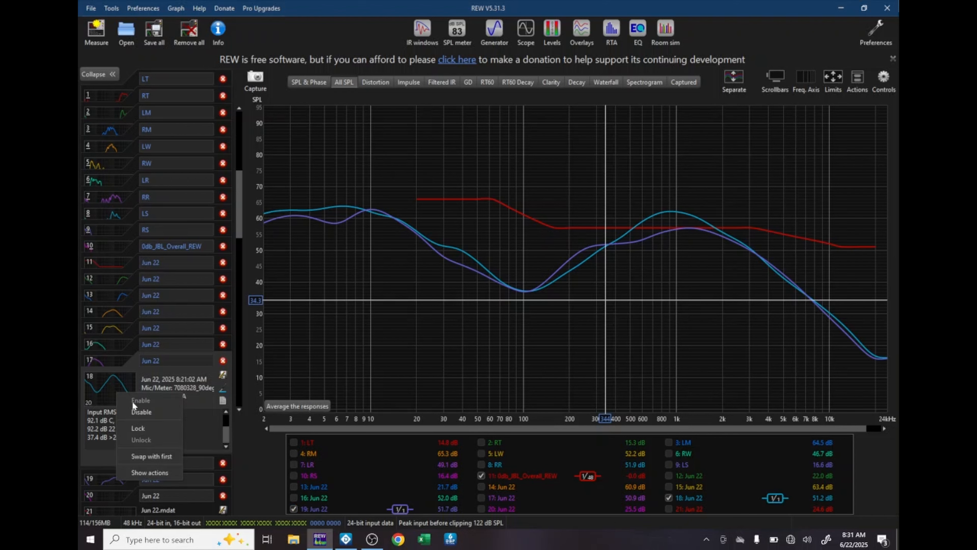
left_click(152, 473)
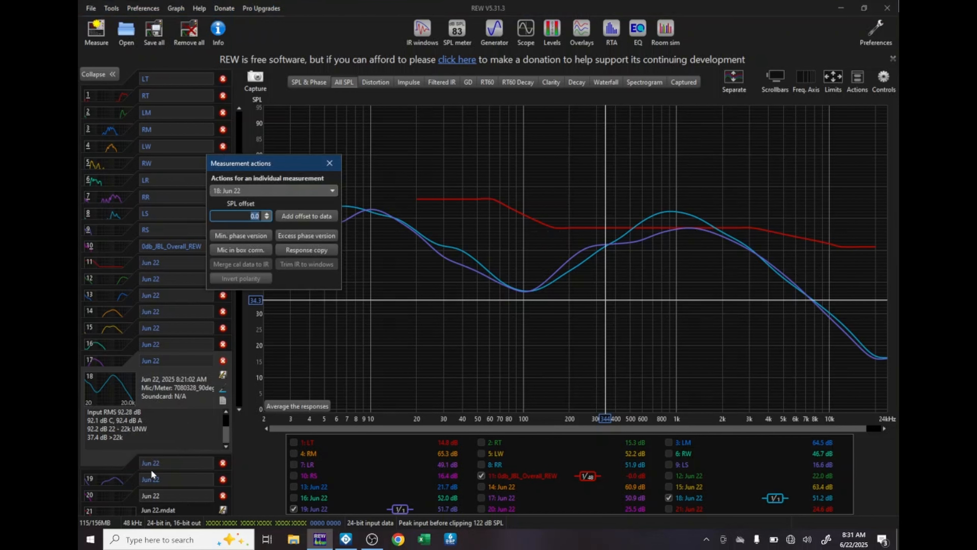
left_click(266, 214)
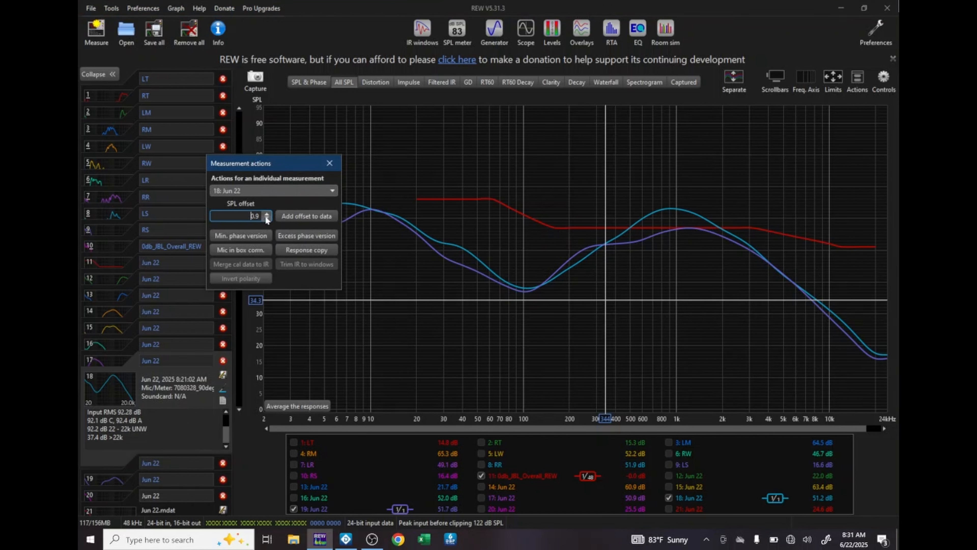
left_click(266, 218)
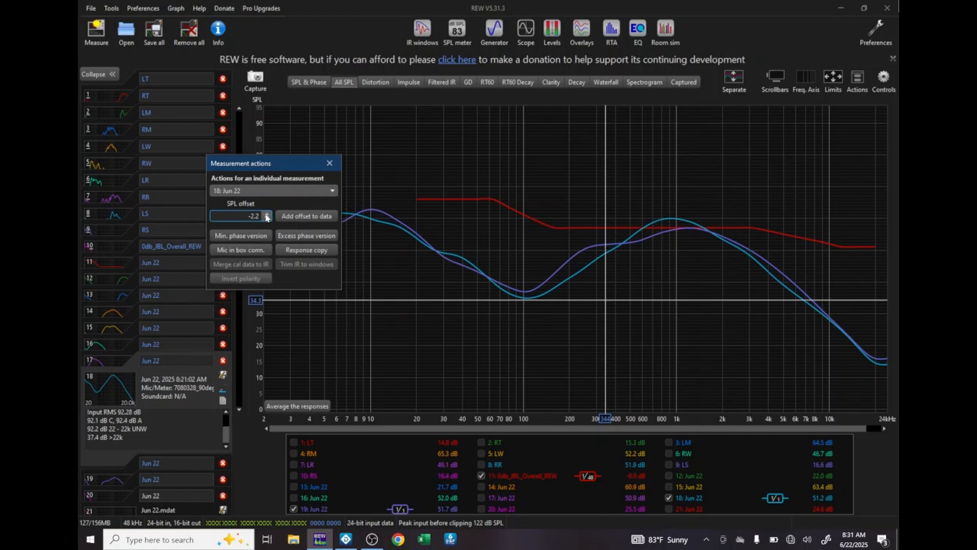
left_click(267, 215)
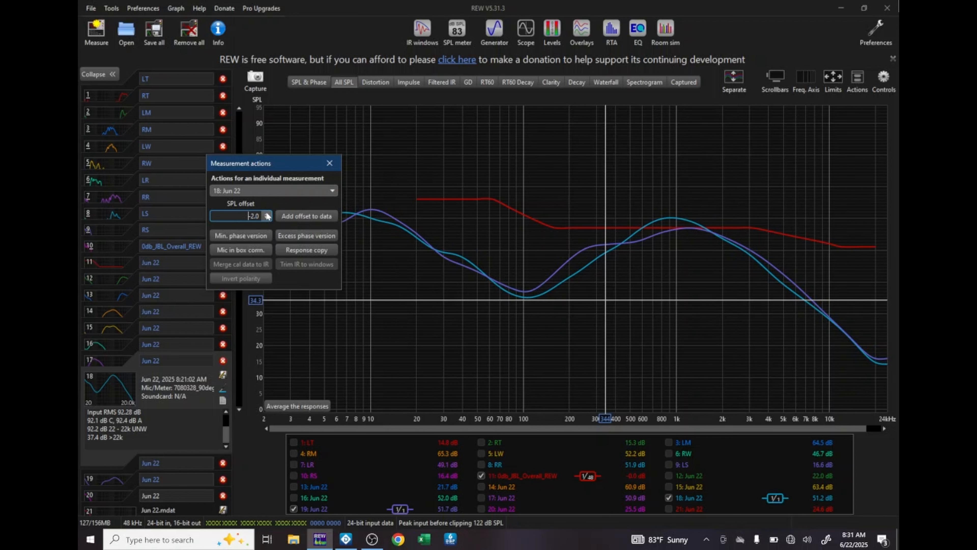
Try measurement 18's SPL offset at 2.0 dB, without the minus sign, and restore it to -2.0 dB.
left_click_drag(248, 216, 260, 216)
key("Left")
key("Delete")
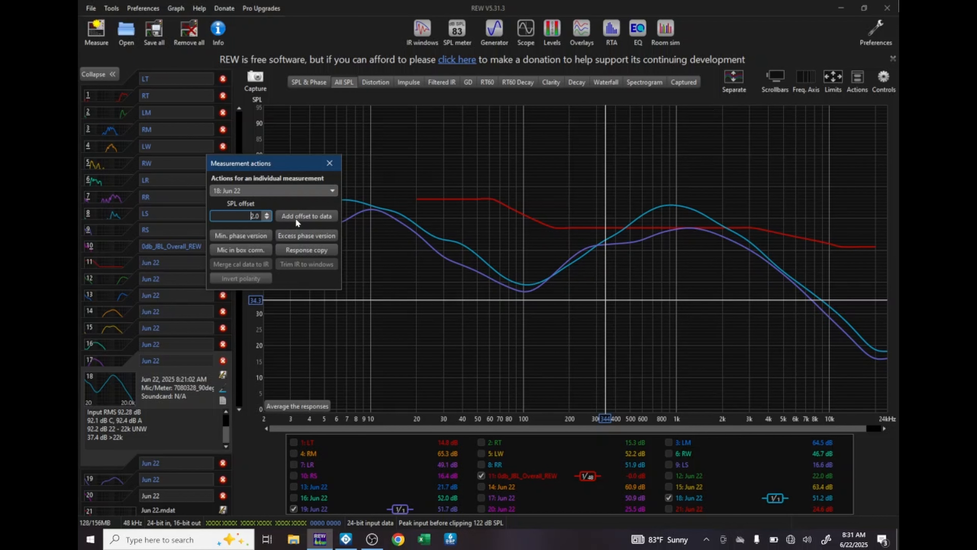
key("shift+End")
key("Left")
type("-")
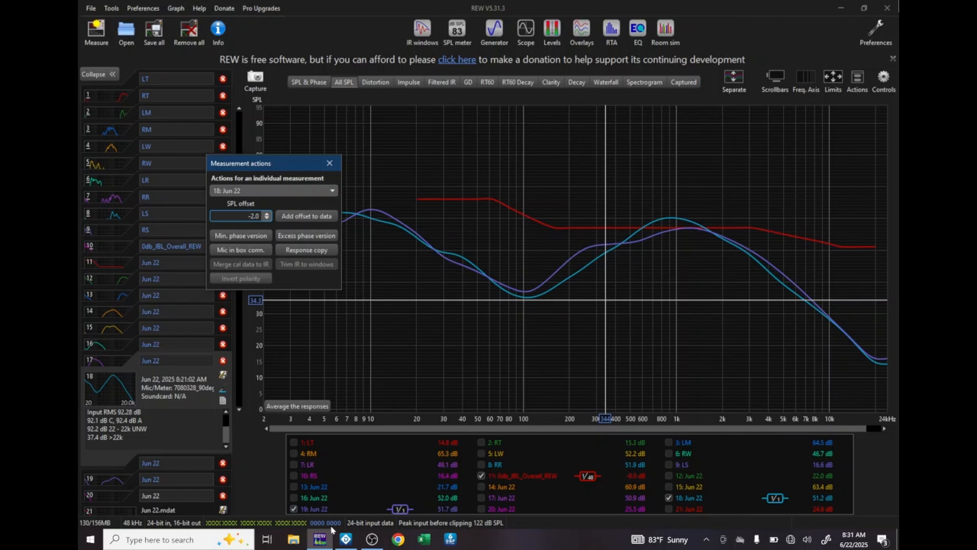
Switch to DSP PC-Tool and set the Rear L Full output's channel gain to -2 dB.
left_click(346, 539)
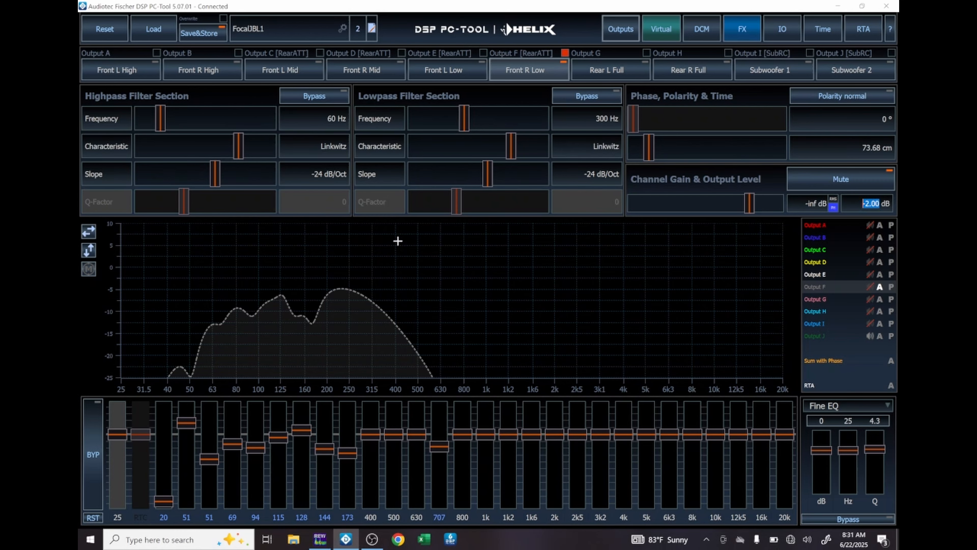
left_click(611, 69)
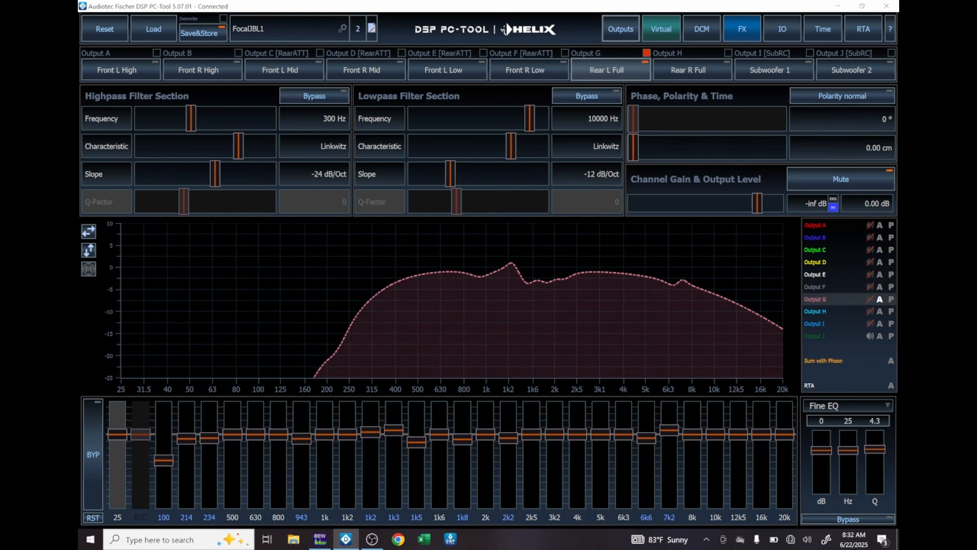
left_click(877, 204)
type("-2")
key("Return")
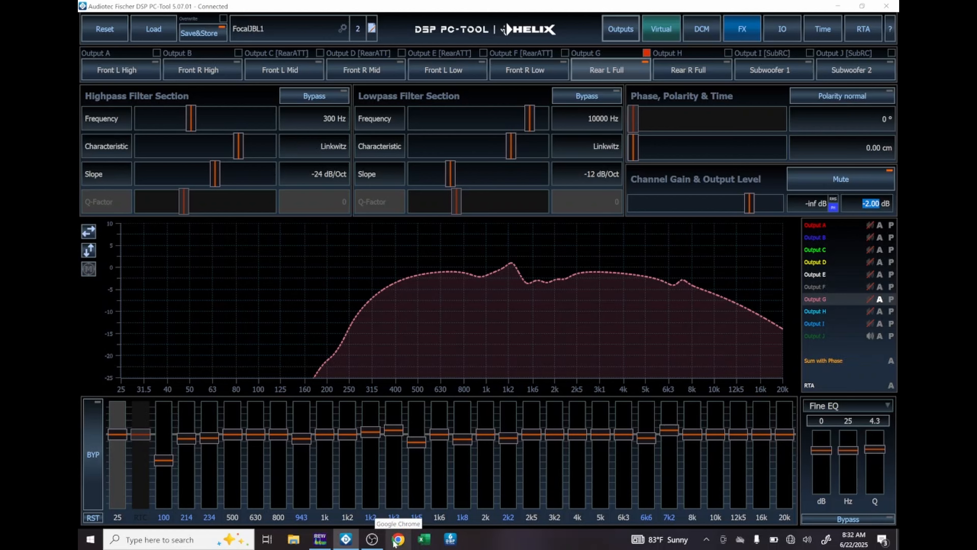
Glance at the curves in REW, return to DSP PC-Tool and set the Rear L Full output's channel gain to -8 dB.
left_click(320, 539)
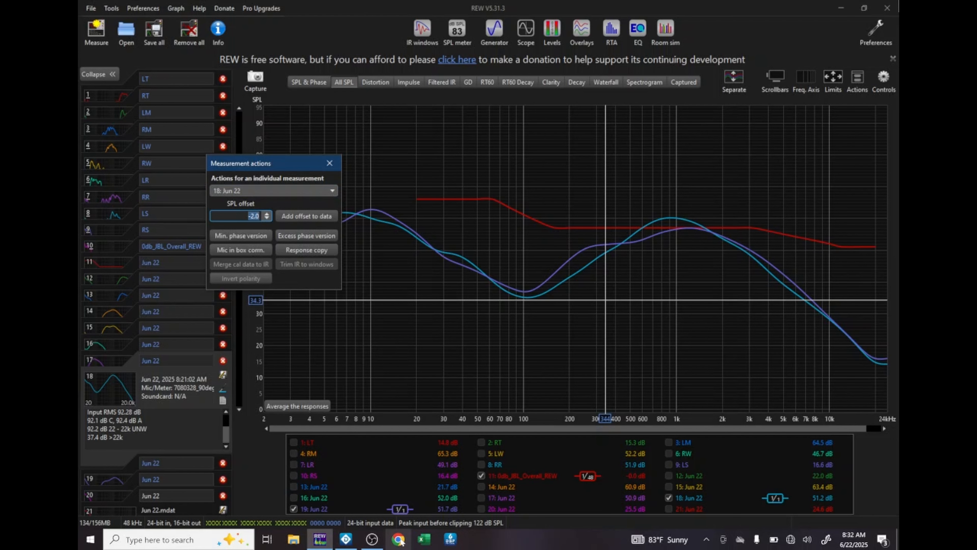
left_click(402, 543)
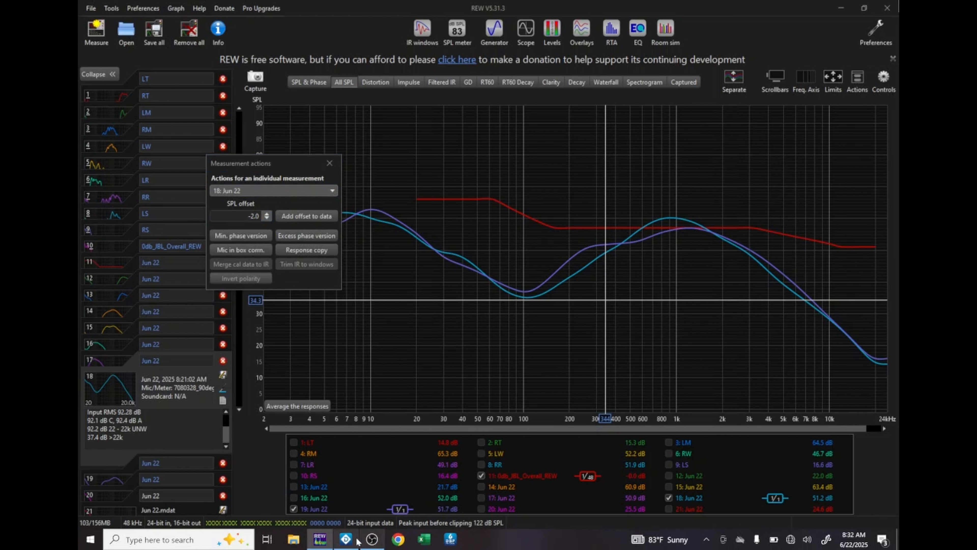
left_click(346, 539)
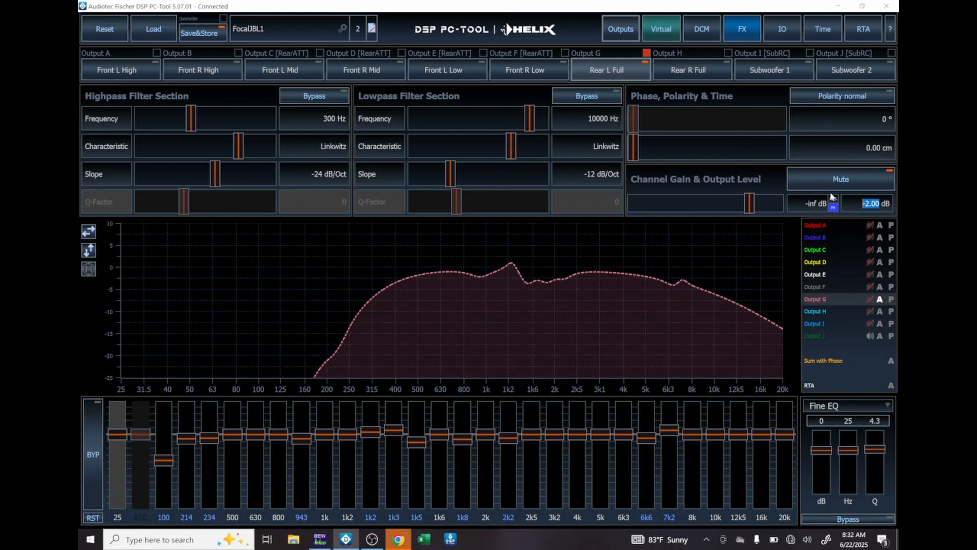
double_click(876, 204)
type("-8")
key("Return")
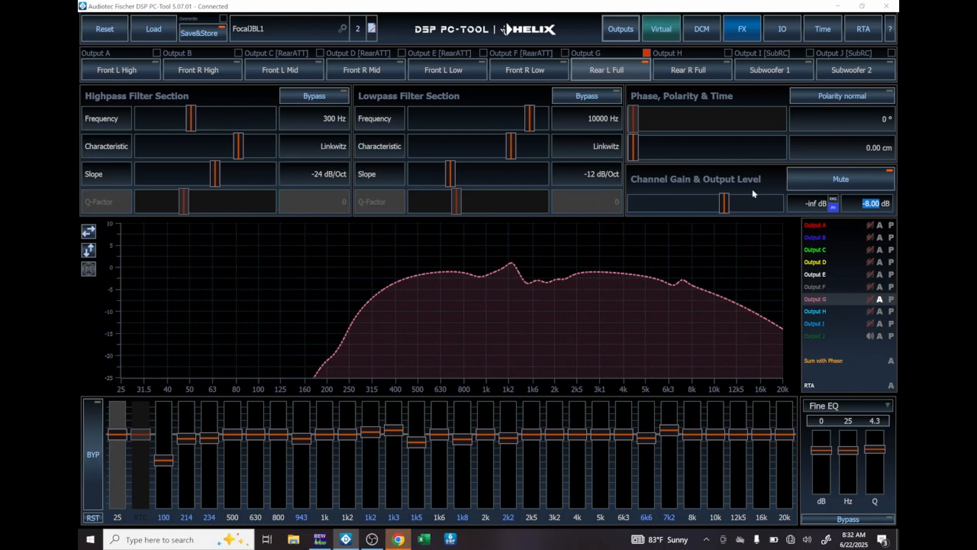
Set the Rear R Full output's channel gain to -6 dB.
left_click(544, 69)
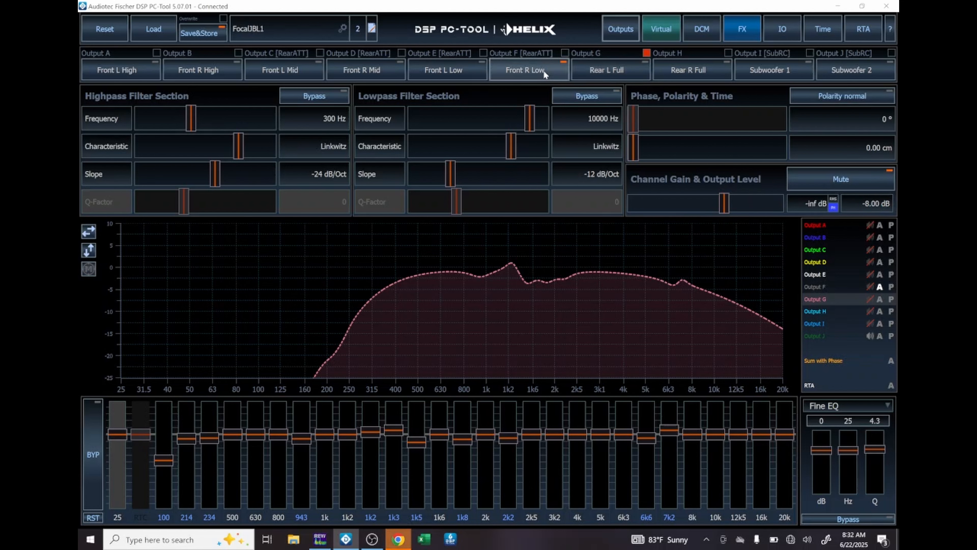
left_click(683, 77)
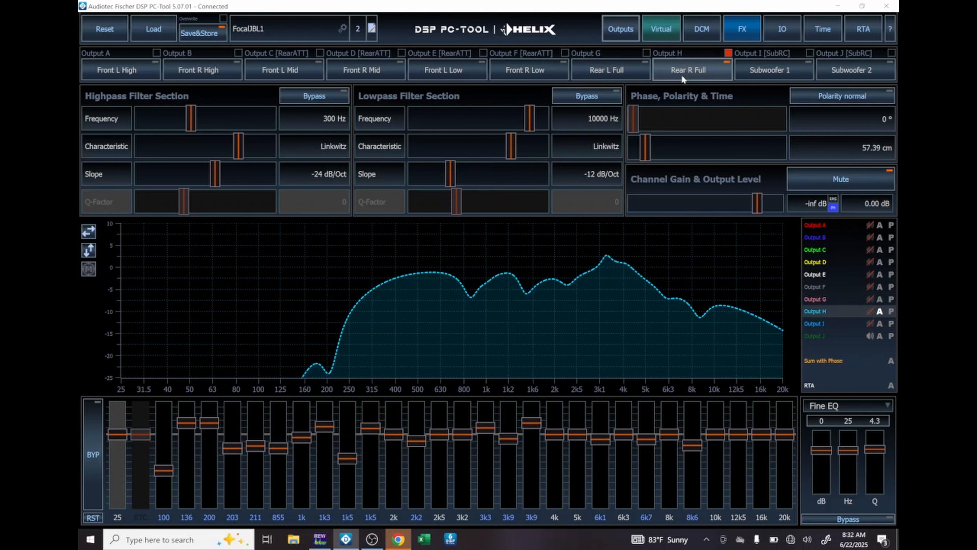
left_click(865, 203)
type("-6")
key("Return")
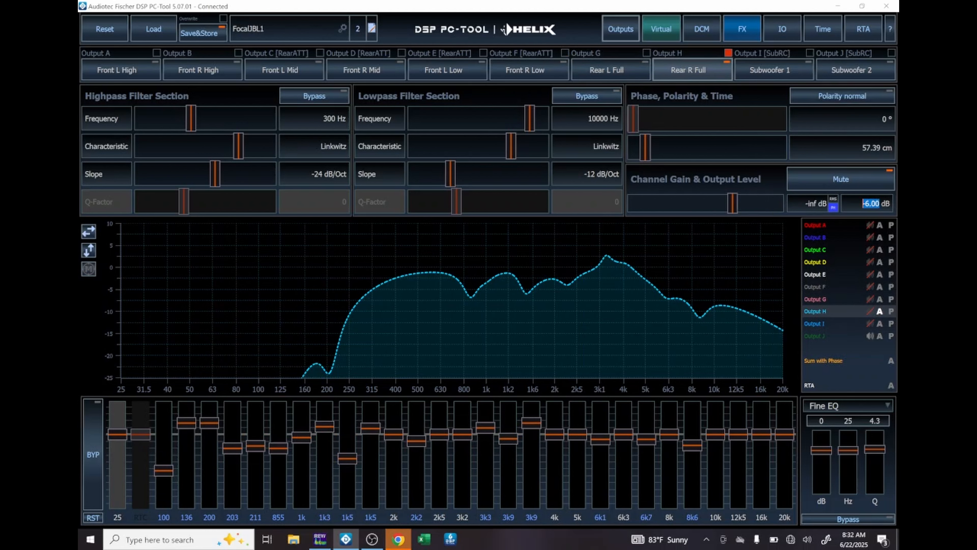
Review measurement 18's SPL offset in REW, and the Rear L Full and Rear R Full channel gains in DSP PC-Tool.
key("alt+Tab")
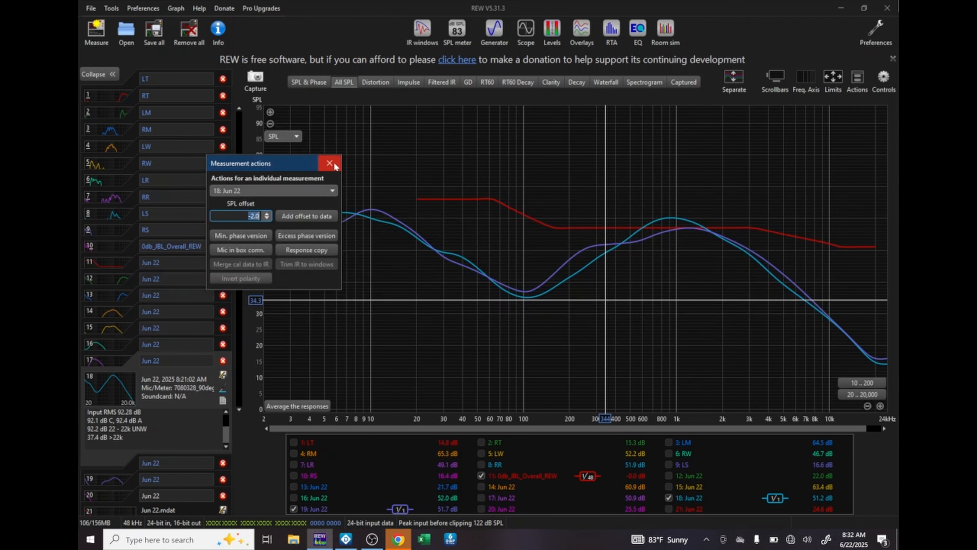
left_click(250, 216)
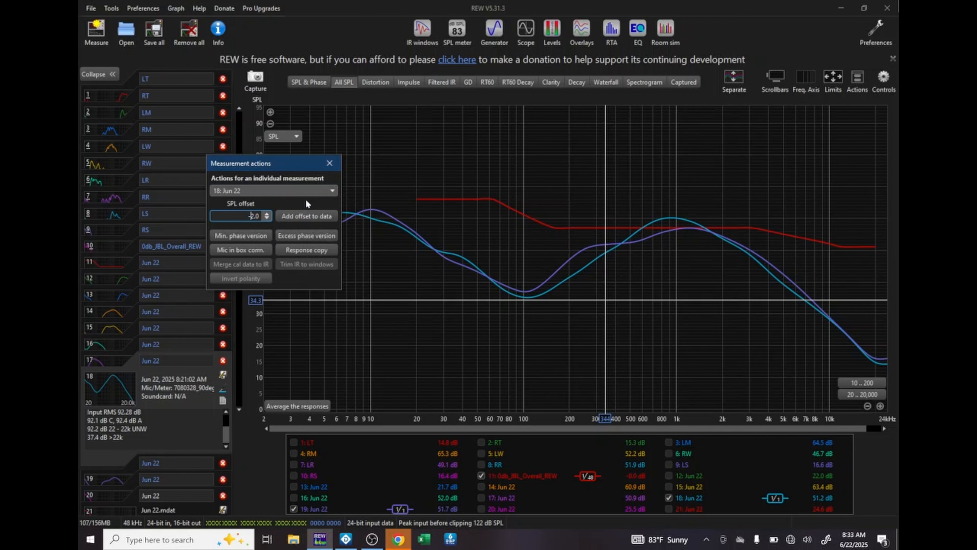
key("alt+Tab")
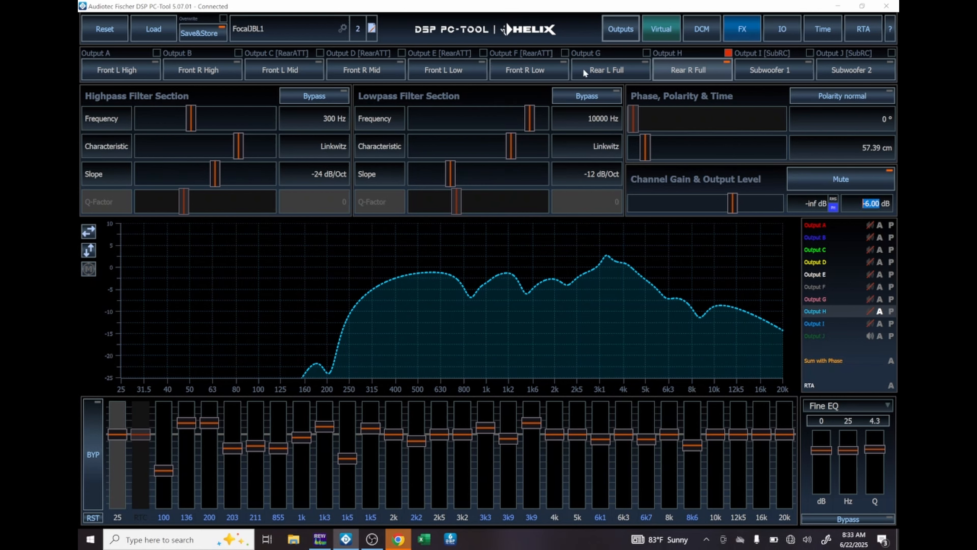
left_click(591, 70)
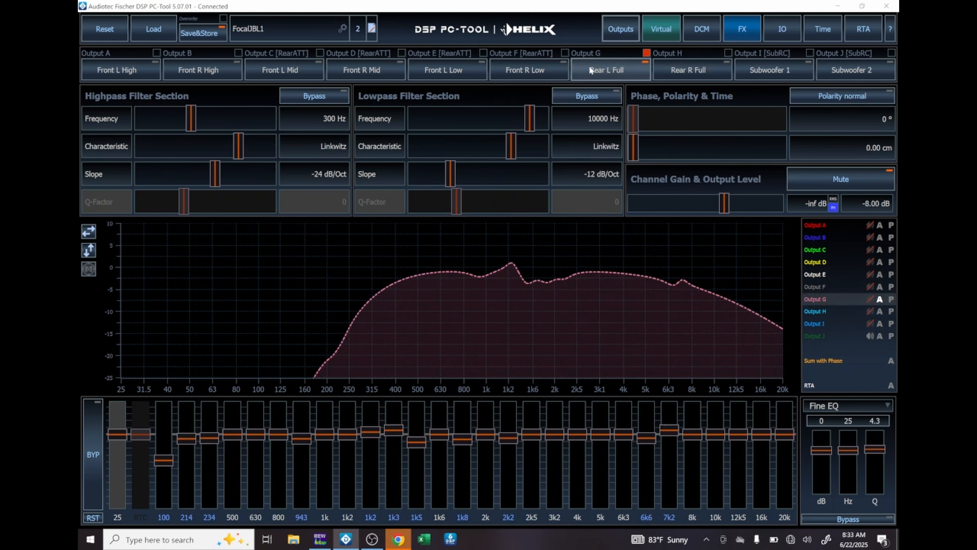
left_click(683, 69)
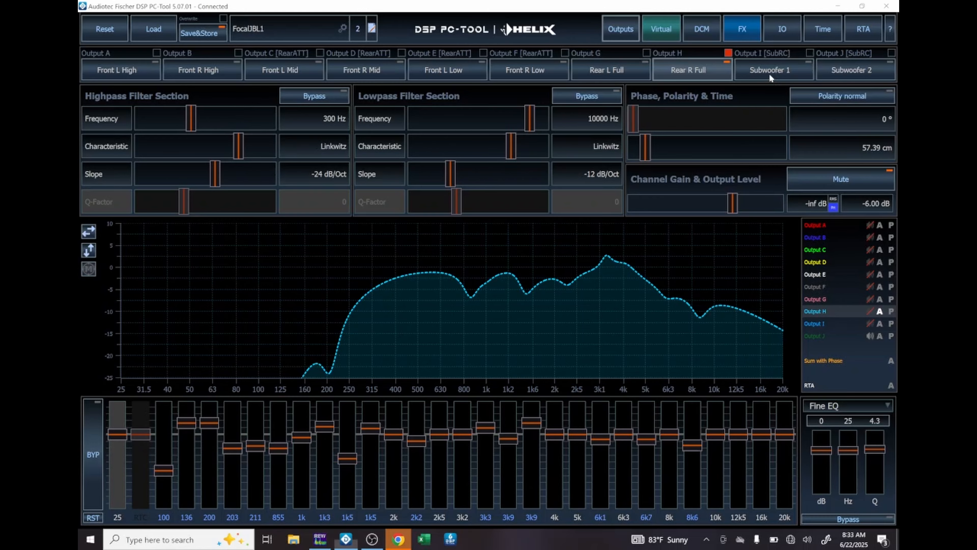
Switch to REW, close the measurement actions and hide the target curve and measurements 18 and 19.
key("alt+Tab")
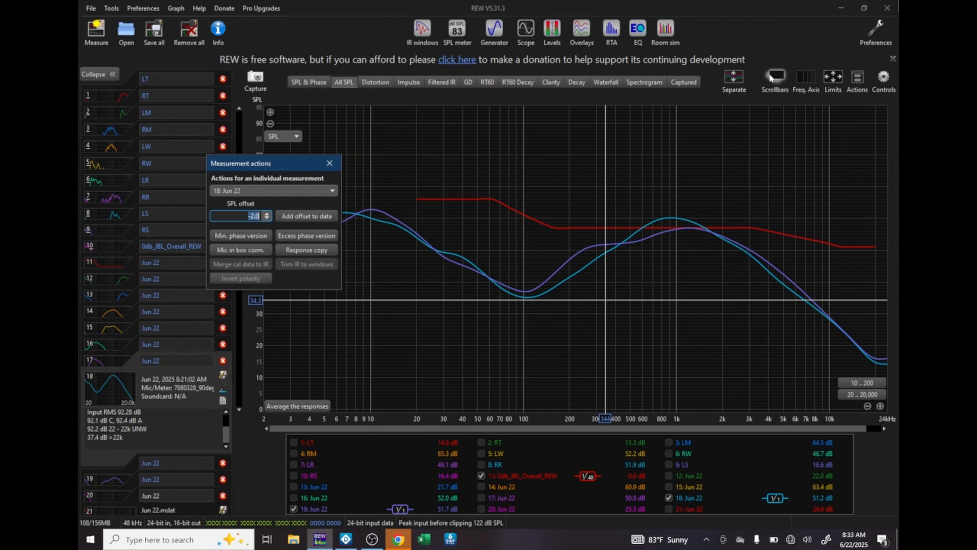
left_click(329, 164)
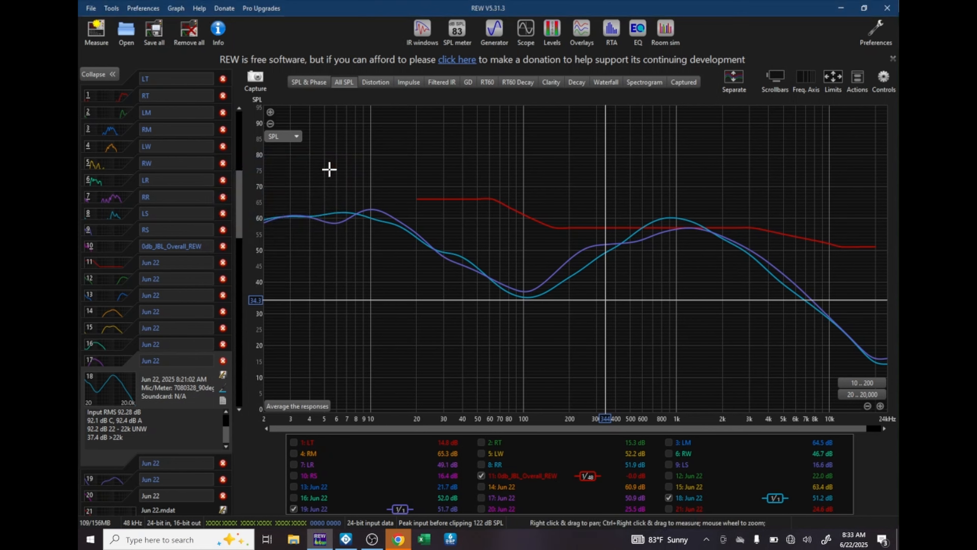
left_click(481, 475)
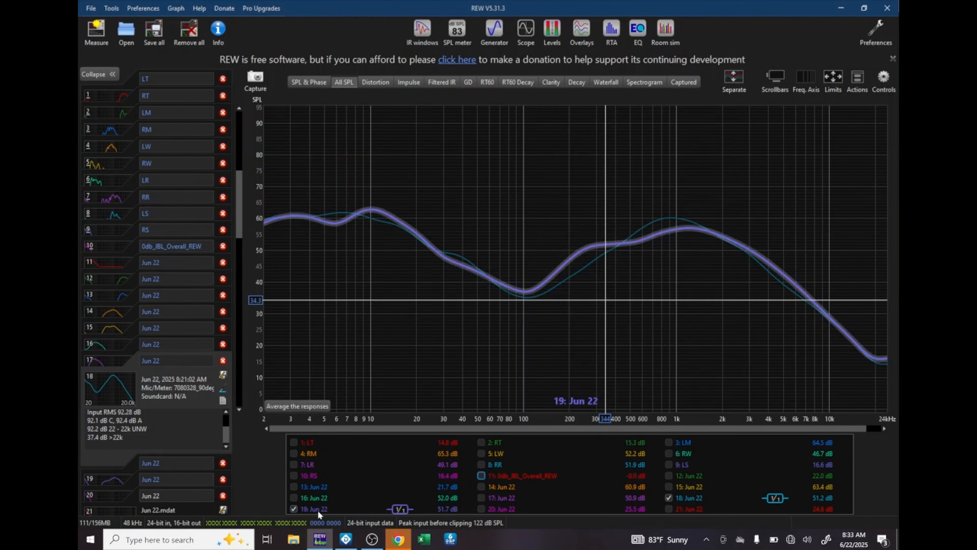
left_click(291, 509)
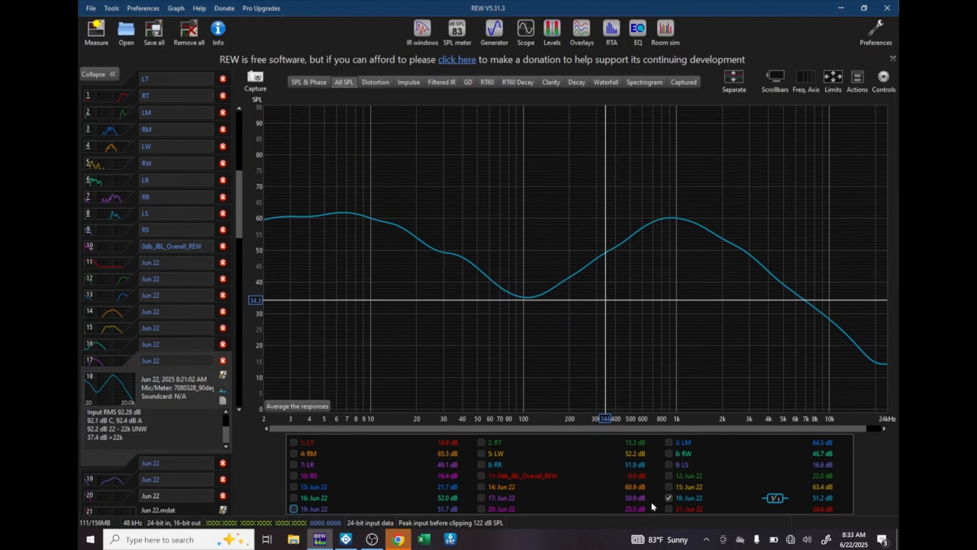
left_click(669, 498)
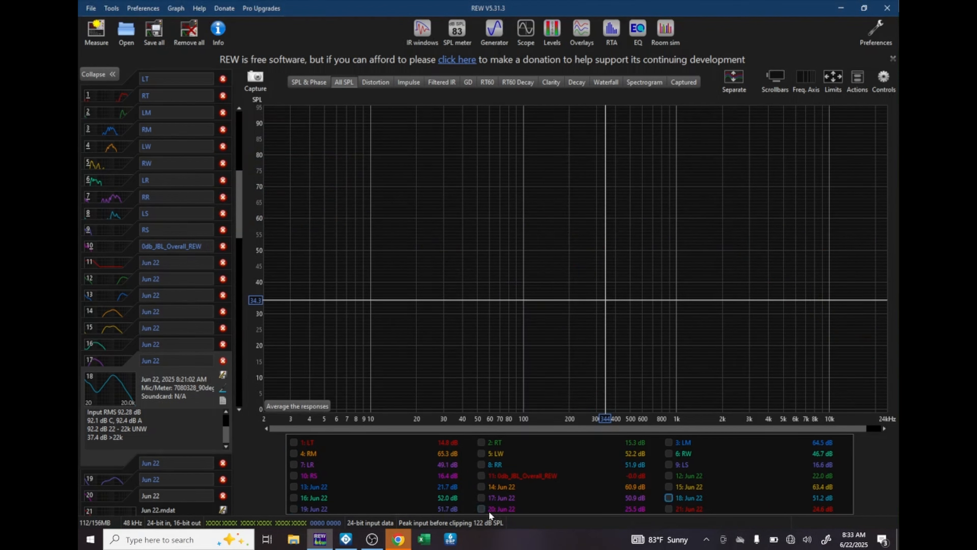
Show measurements 20 and 21 on the All SPL graph and shift the SPL range up to include their peaks.
left_click(481, 509)
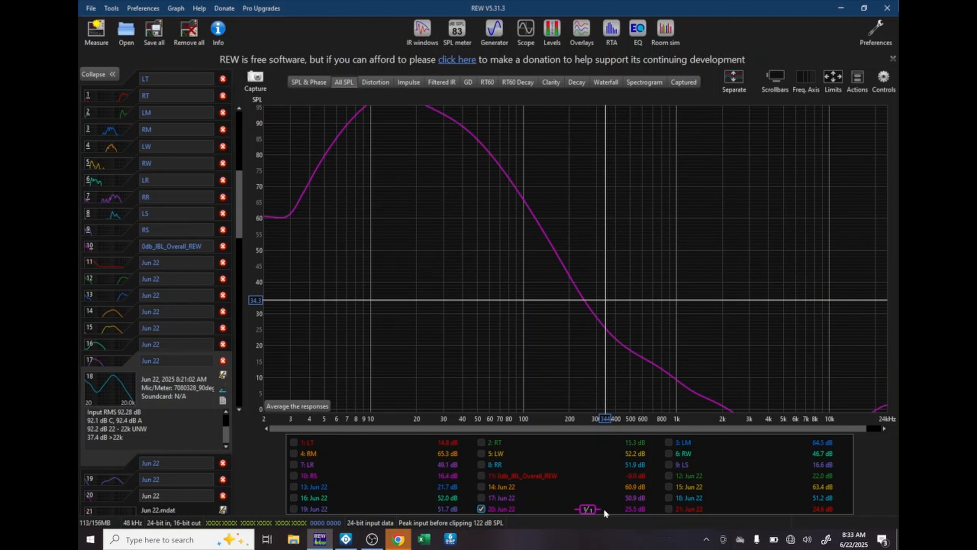
left_click(668, 509)
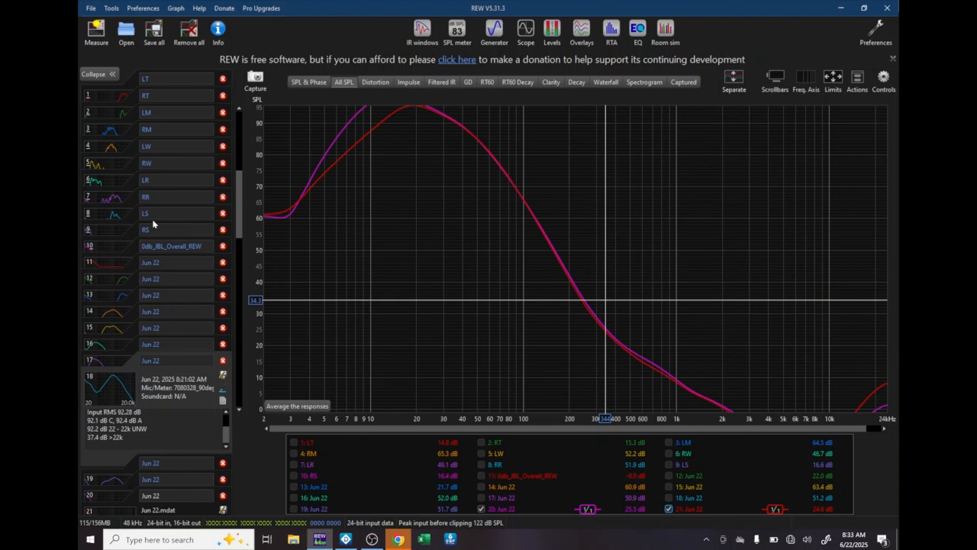
left_click_drag(240, 222, 240, 208)
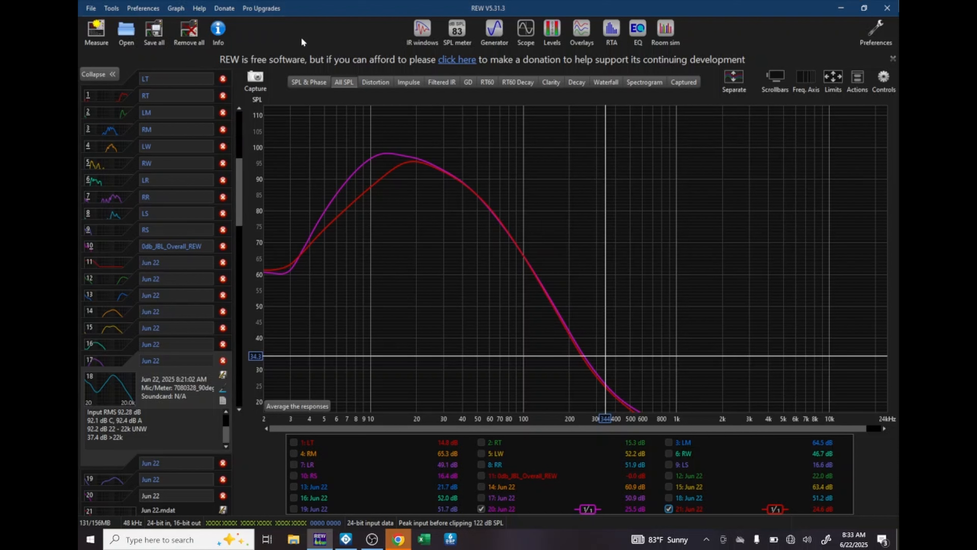
Switch to DSP PC-Tool and save the tuning to preset 2, overwriting the FocalJBL1 sound setup file.
left_click(888, 11)
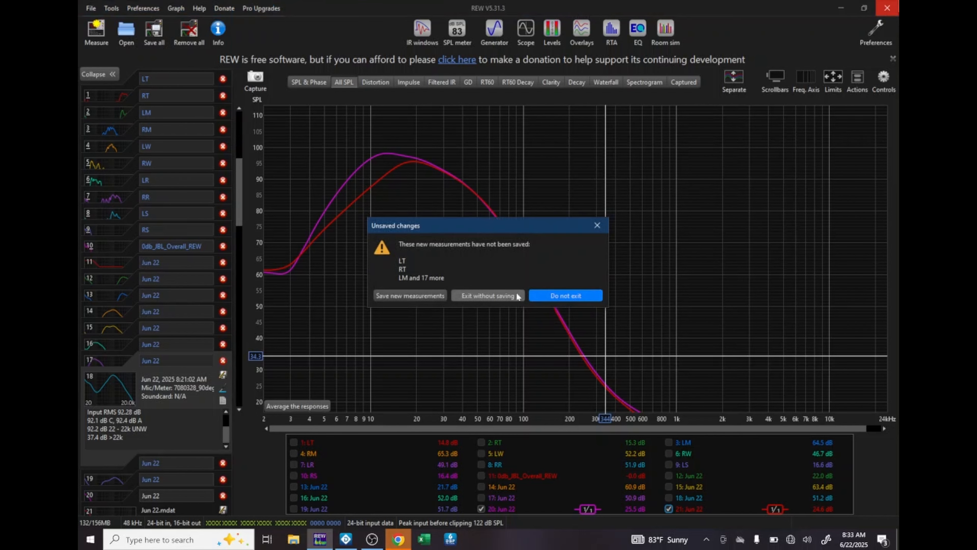
left_click(597, 225)
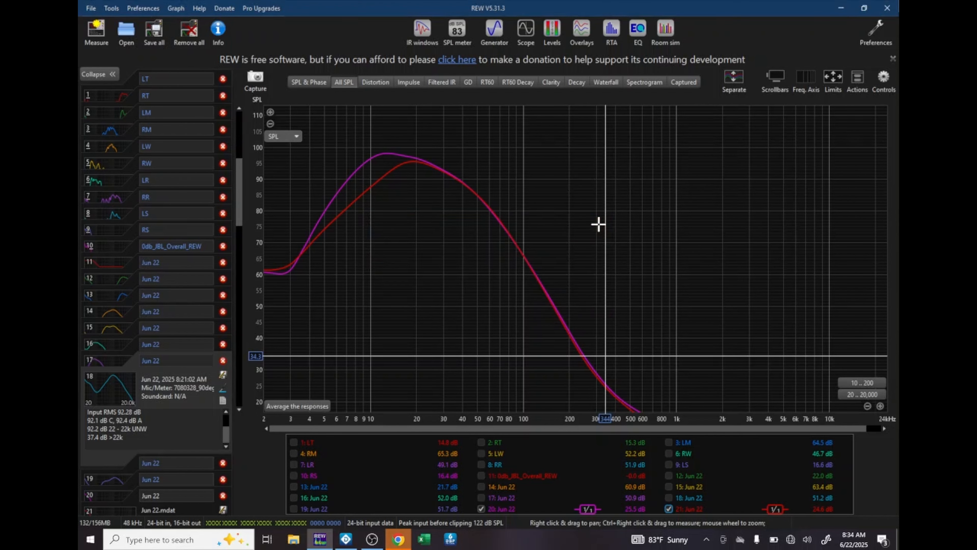
key("alt+Tab")
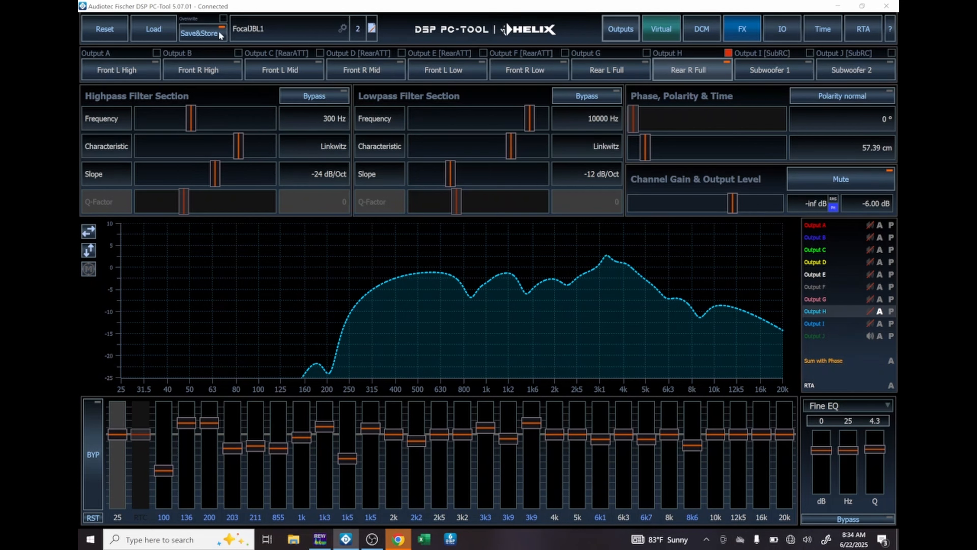
left_click(200, 34)
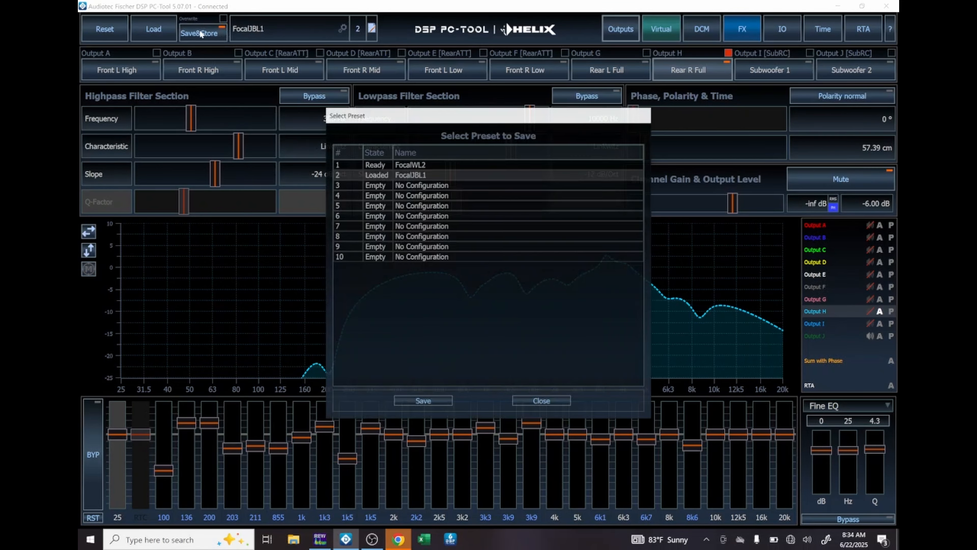
left_click(405, 177)
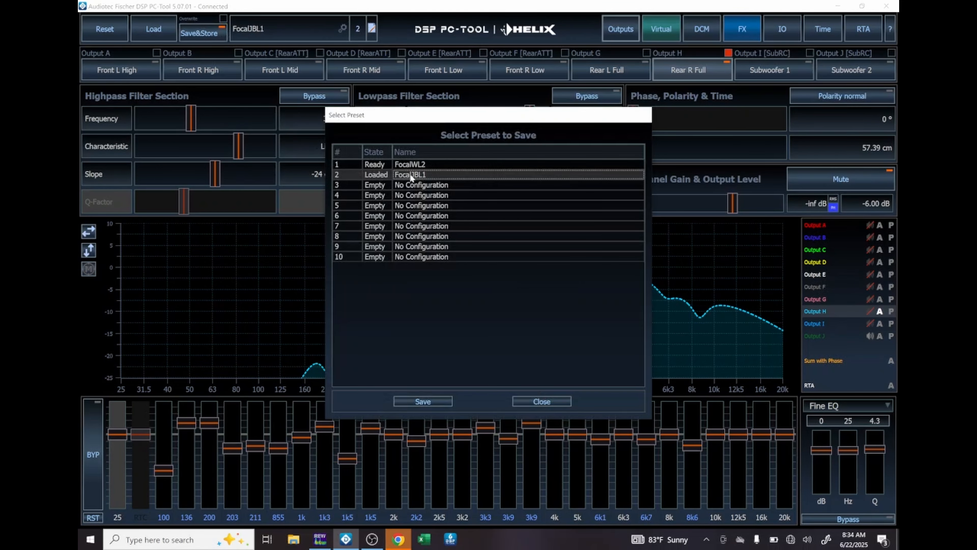
left_click(433, 401)
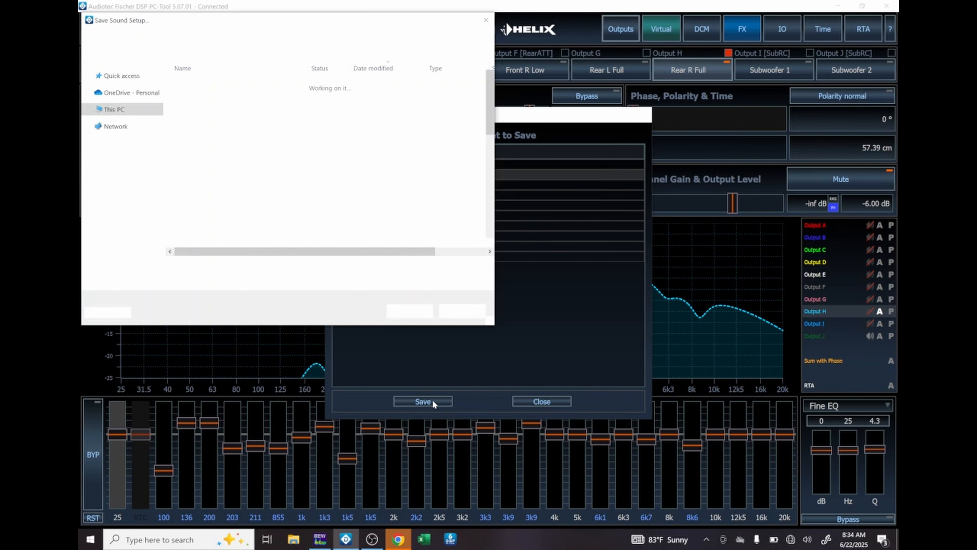
left_click(407, 311)
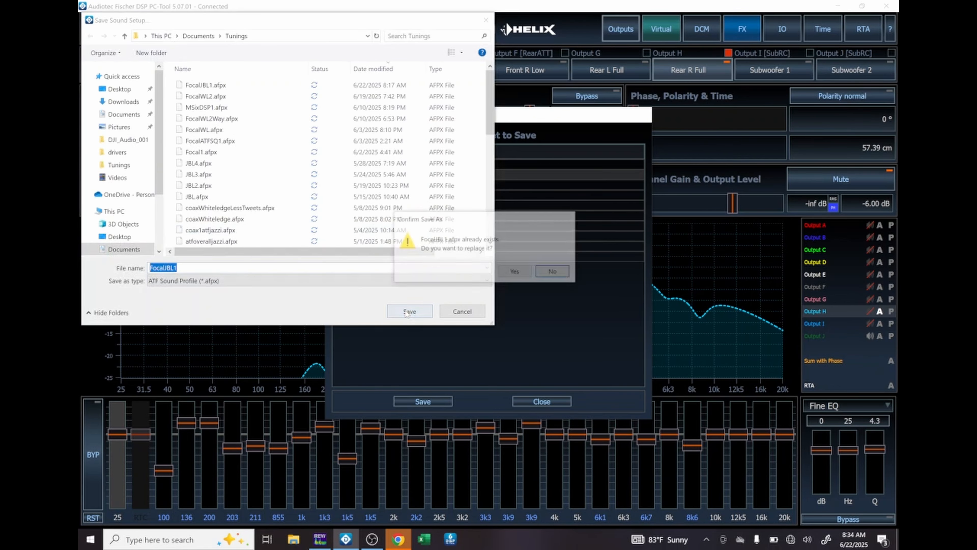
left_click(516, 271)
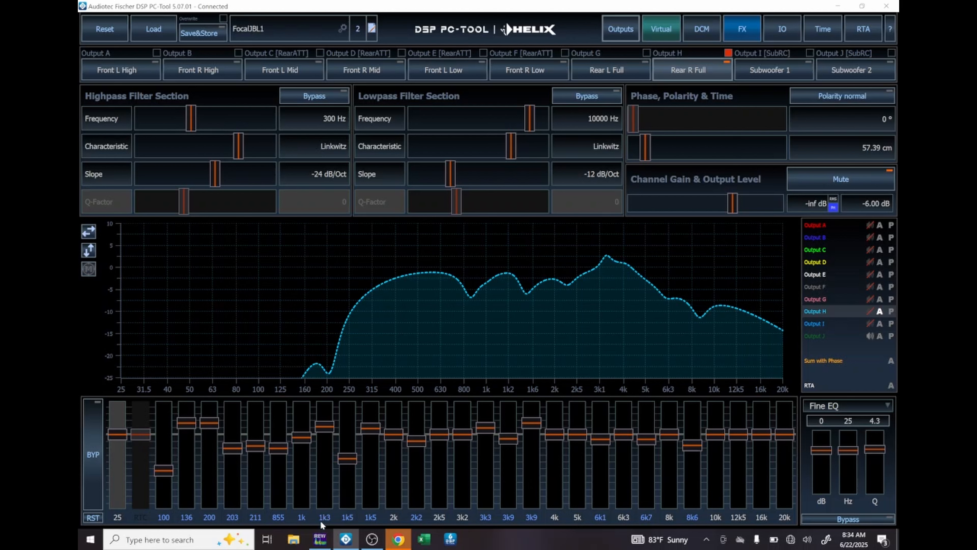
Toggle Output J's mute in DSP PC-Tool and return to REW.
mouse_move(315, 541)
left_click(867, 337)
key("alt+Tab")
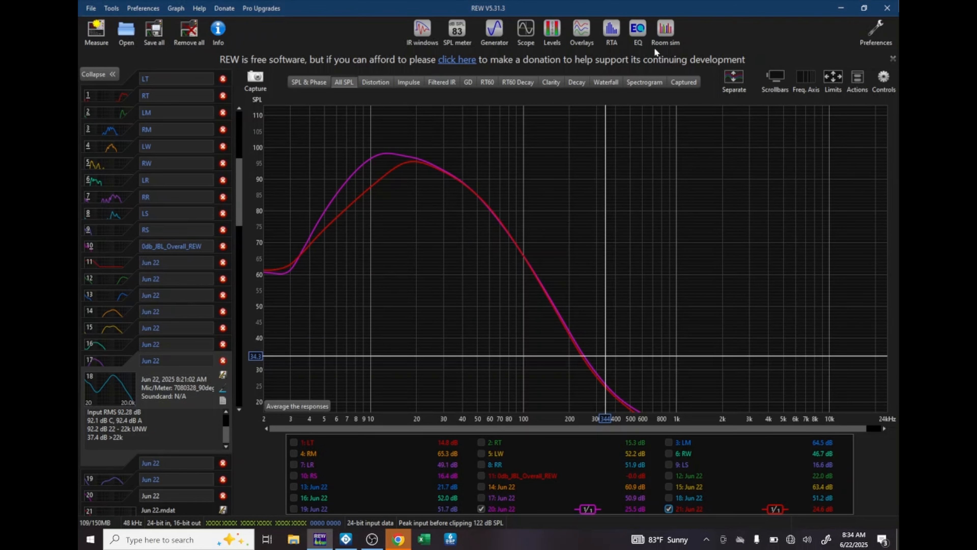
Start the microphone recording in REW's RTA and save the current spectrum as a measurement.
left_click(608, 30)
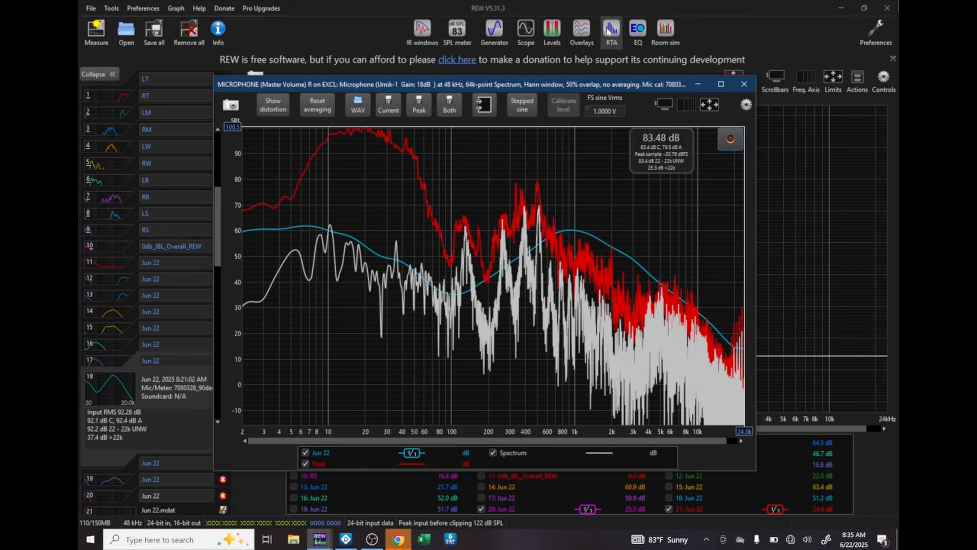
left_click(735, 147)
left_click(734, 146)
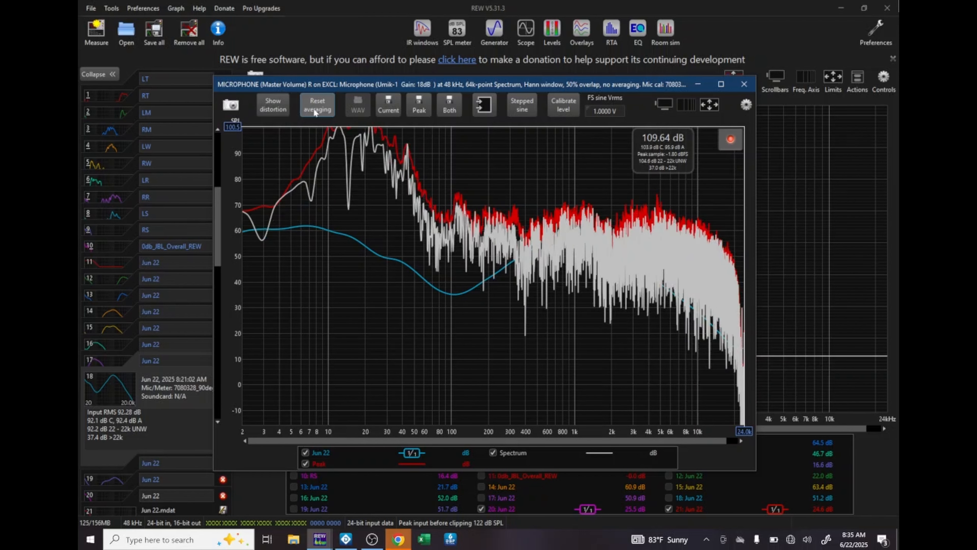
left_click(388, 102)
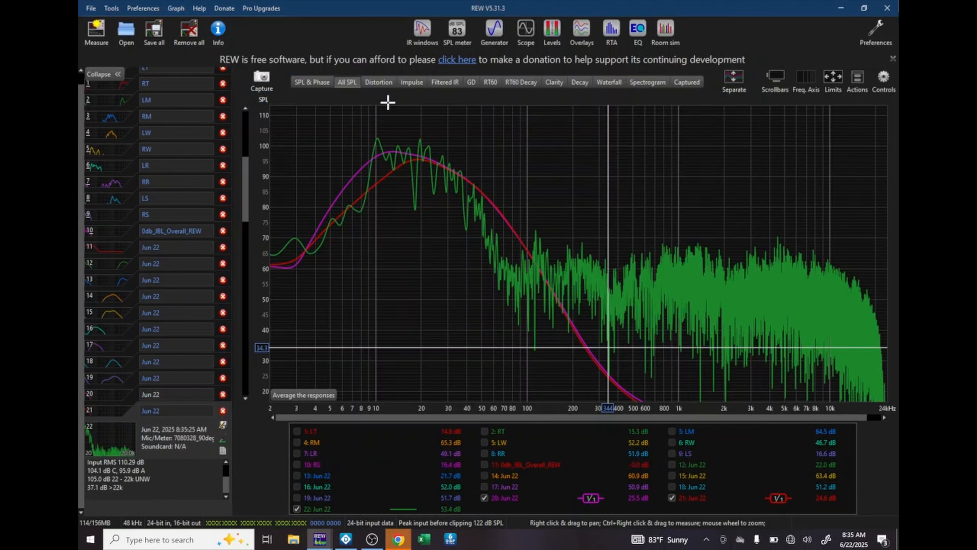
With only outputs B, D, F, H and J unmuted in DSP PC-Tool, reset REW's RTA averaging and save the current spectrum.
key("alt+Tab")
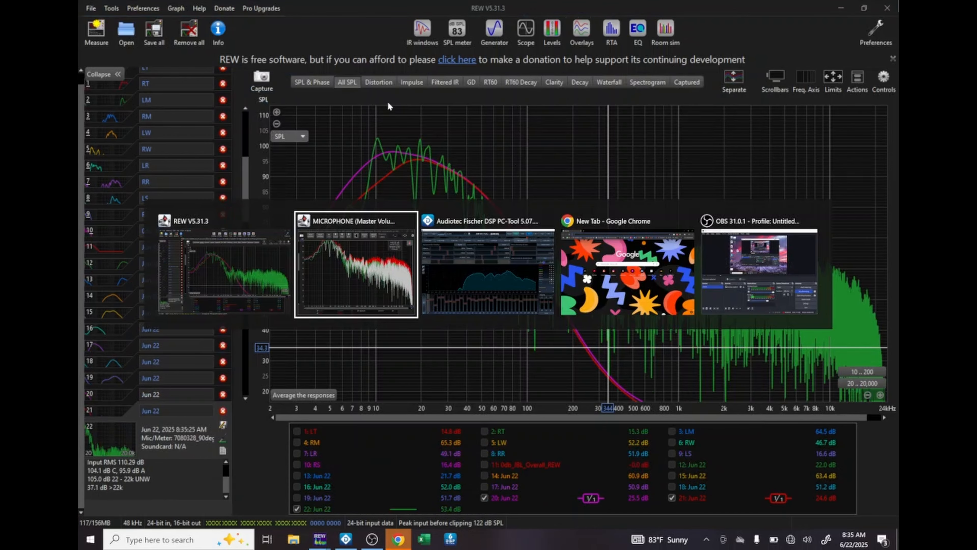
key("alt+Tab")
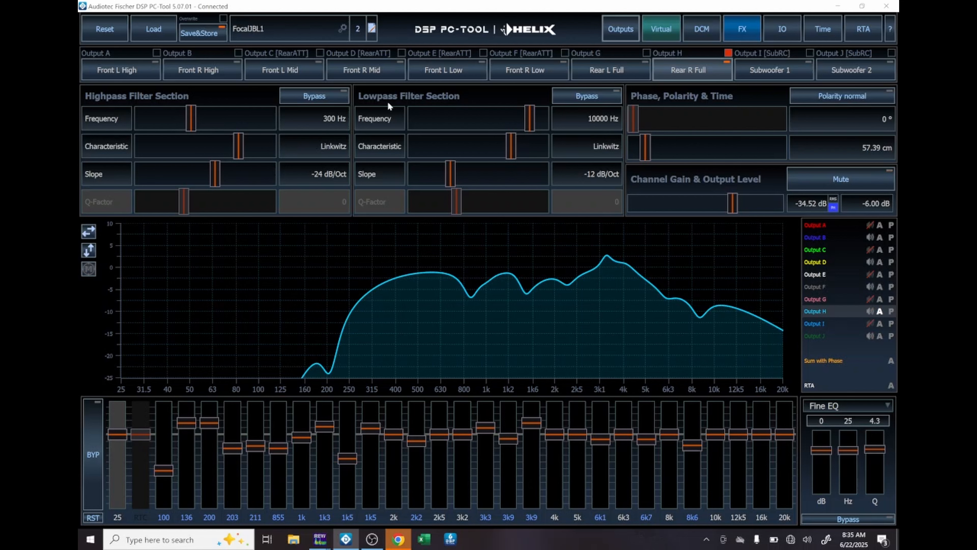
key("alt+Tab")
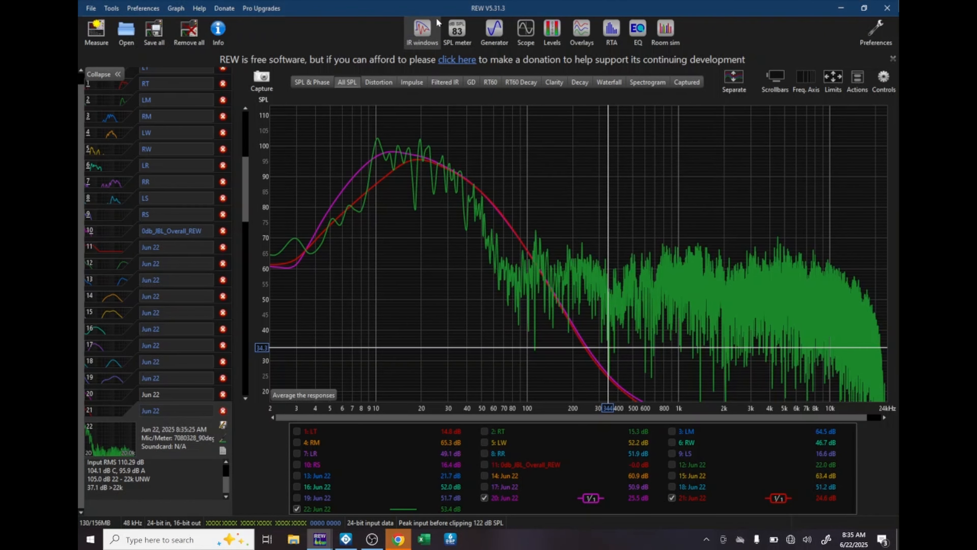
left_click(614, 30)
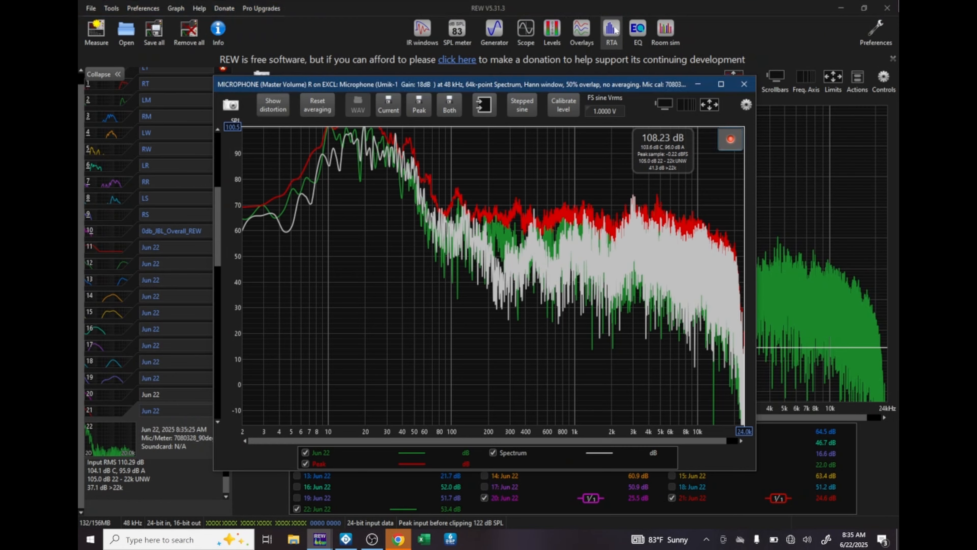
left_click(312, 107)
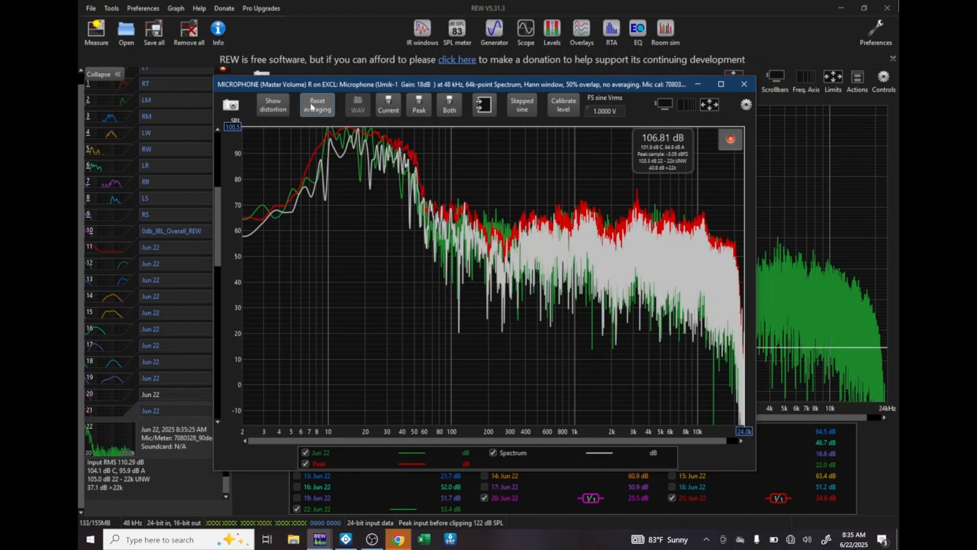
left_click(388, 112)
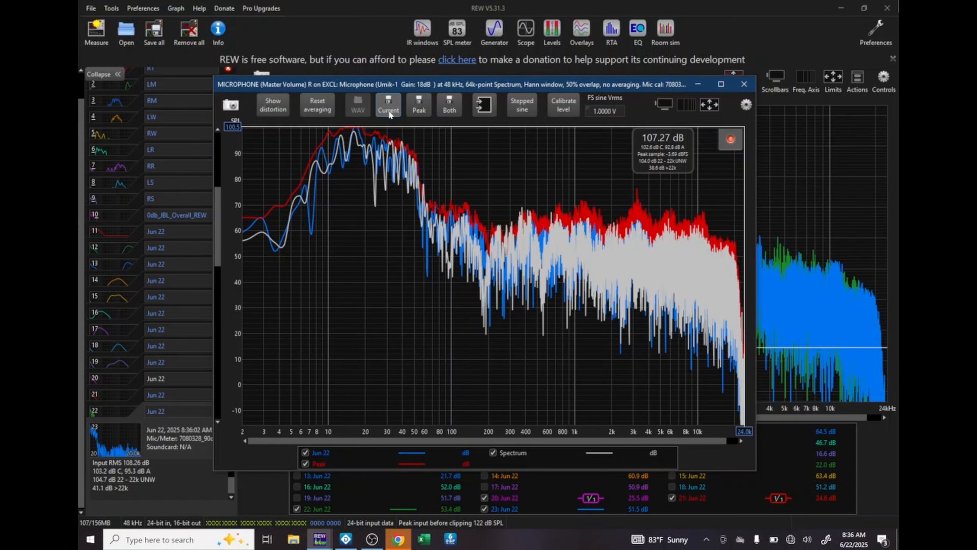
With every output except I unmuted in DSP PC-Tool, reset REW's RTA averaging, save the current spectrum and close the RTA.
key("alt+Tab")
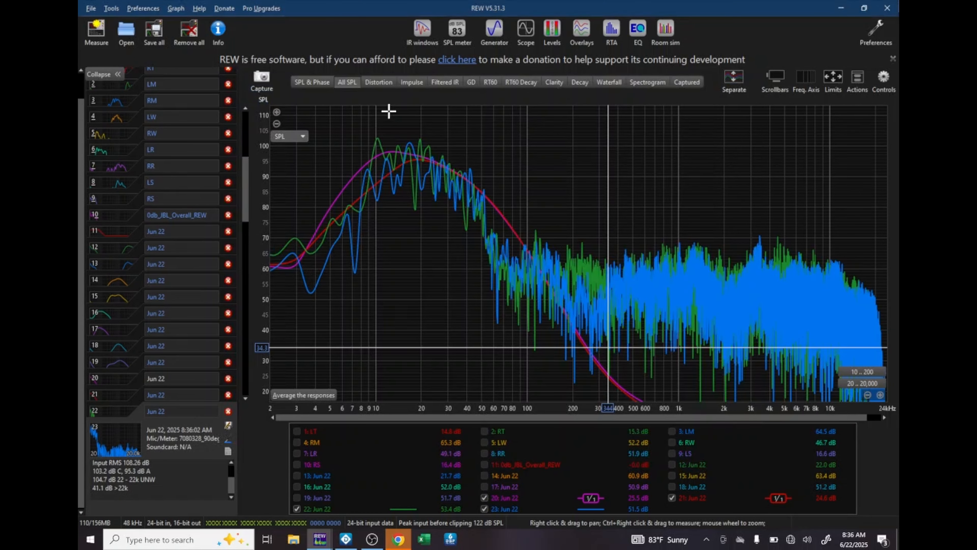
key("alt+Tab")
key("alt+Tab")
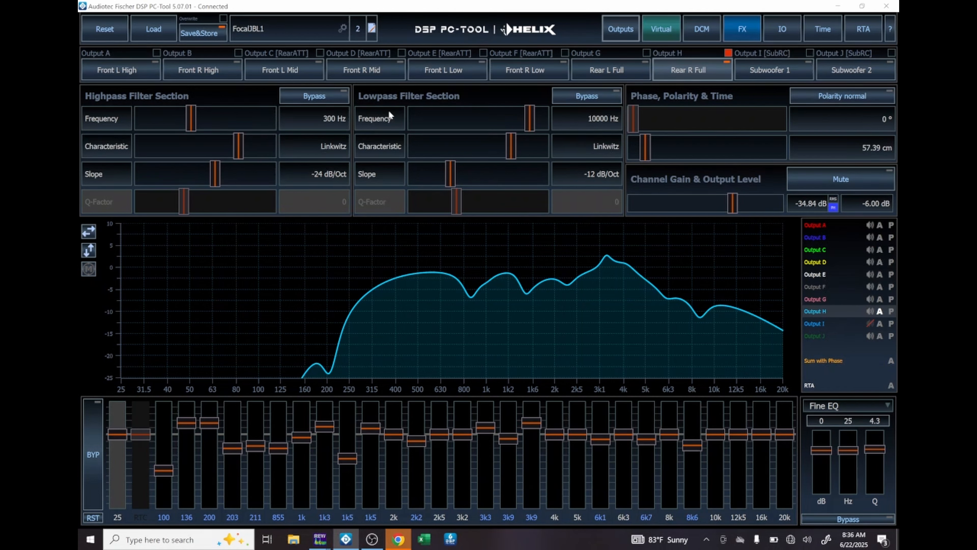
key("alt+Tab")
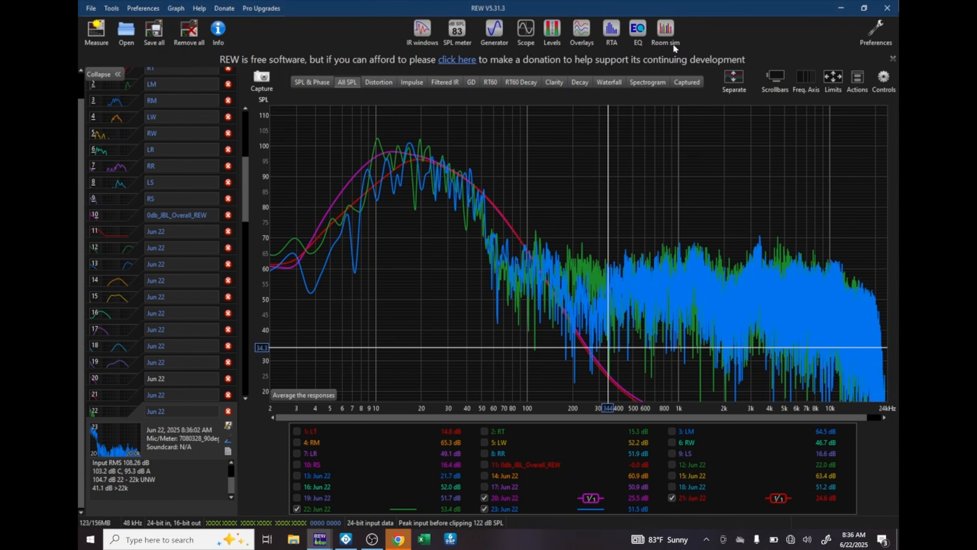
left_click(615, 31)
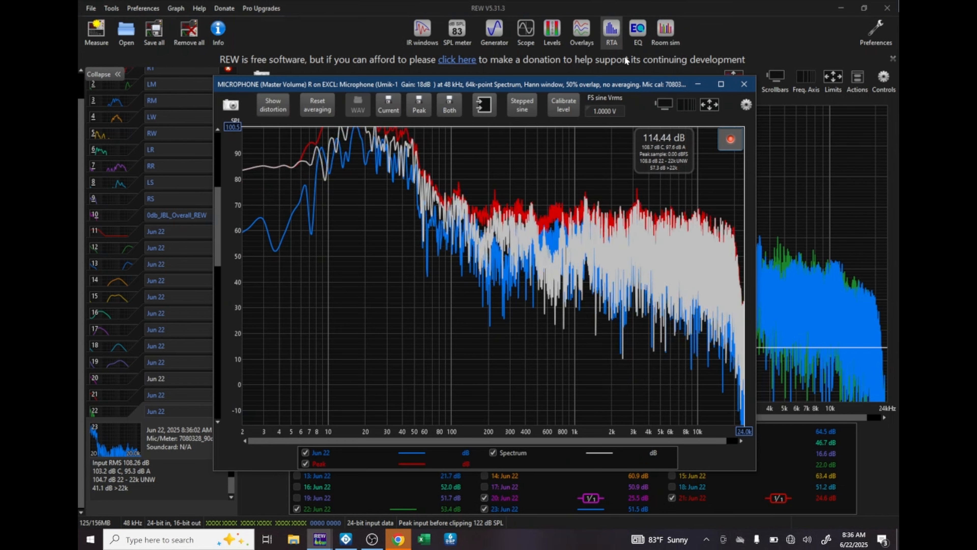
left_click(324, 109)
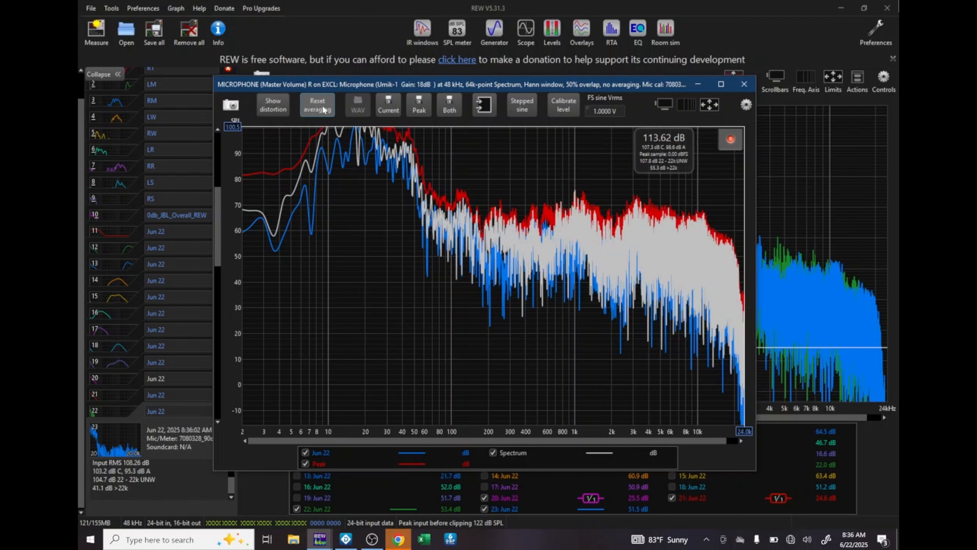
left_click(389, 110)
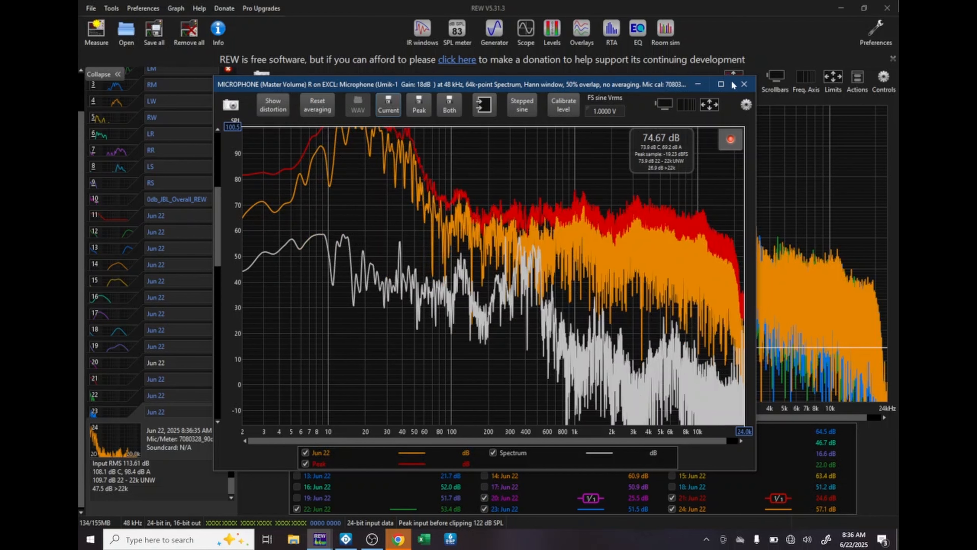
left_click(745, 84)
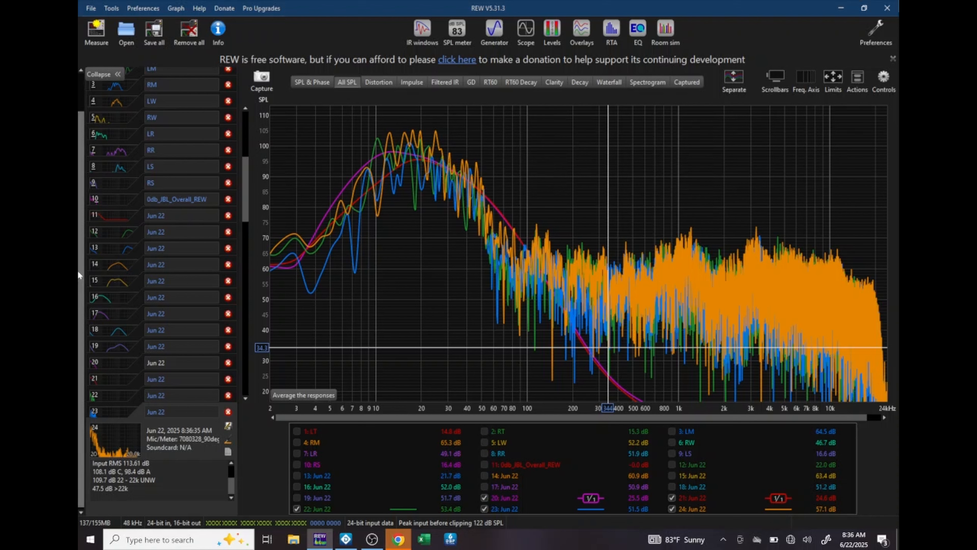
Apply 1/6 smoothing to measurement 22 on the All SPL graph.
left_click_drag(78, 268, 84, 341)
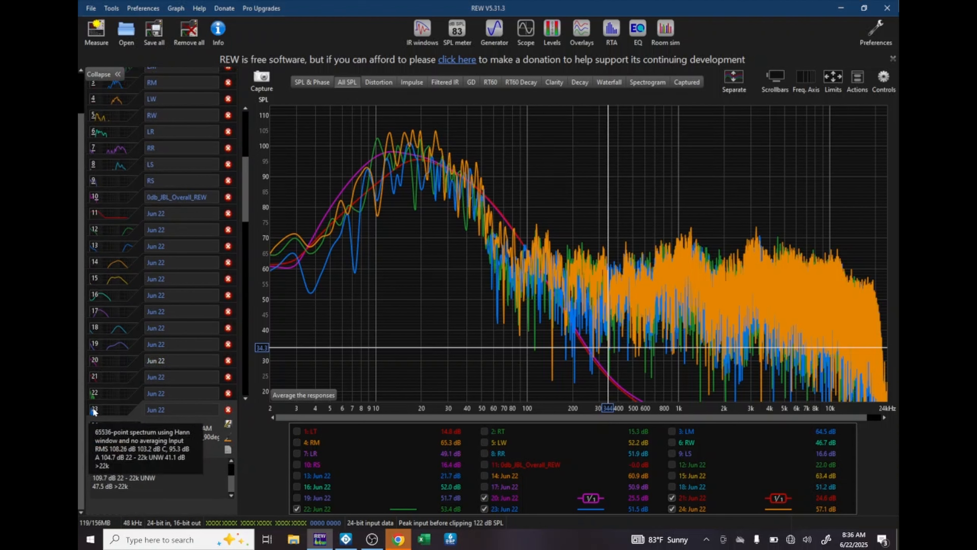
left_click(101, 407)
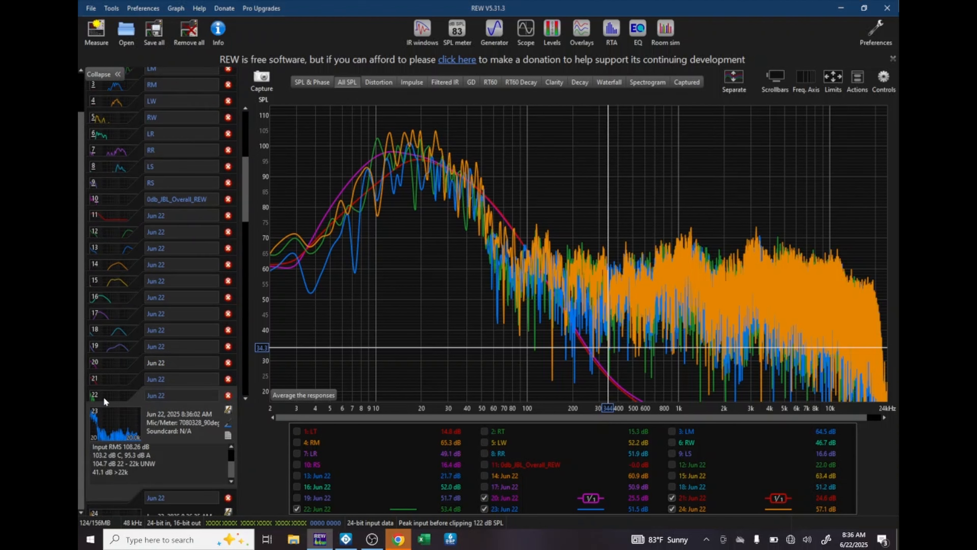
left_click(103, 398)
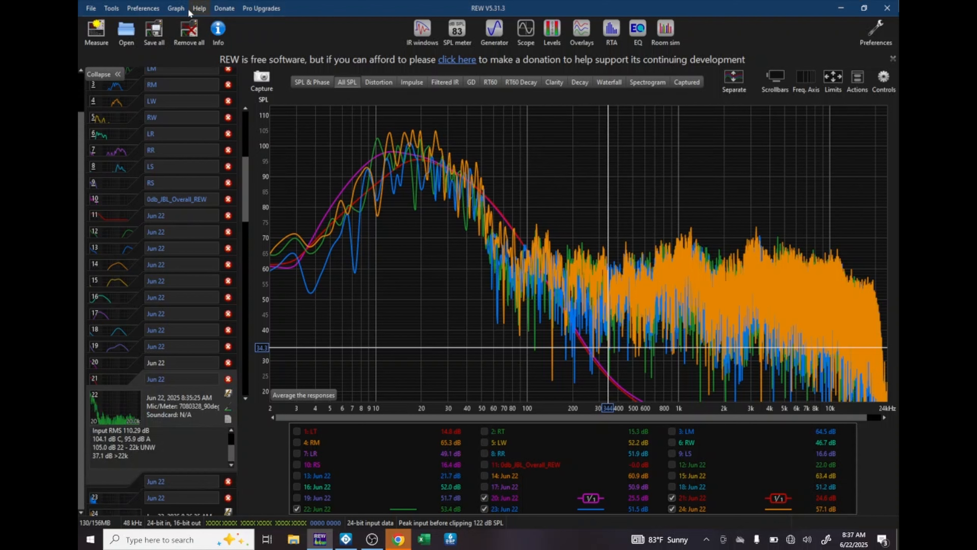
left_click(177, 11)
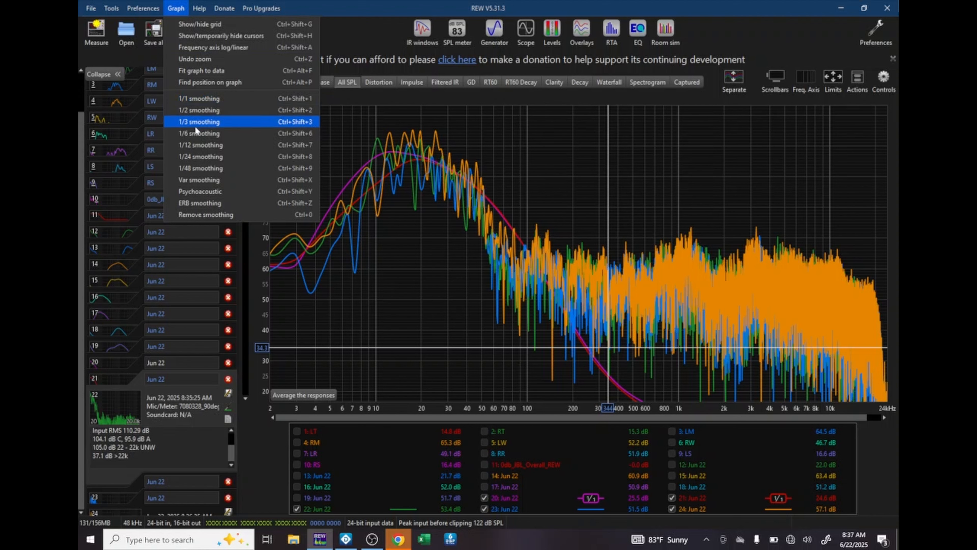
left_click(195, 133)
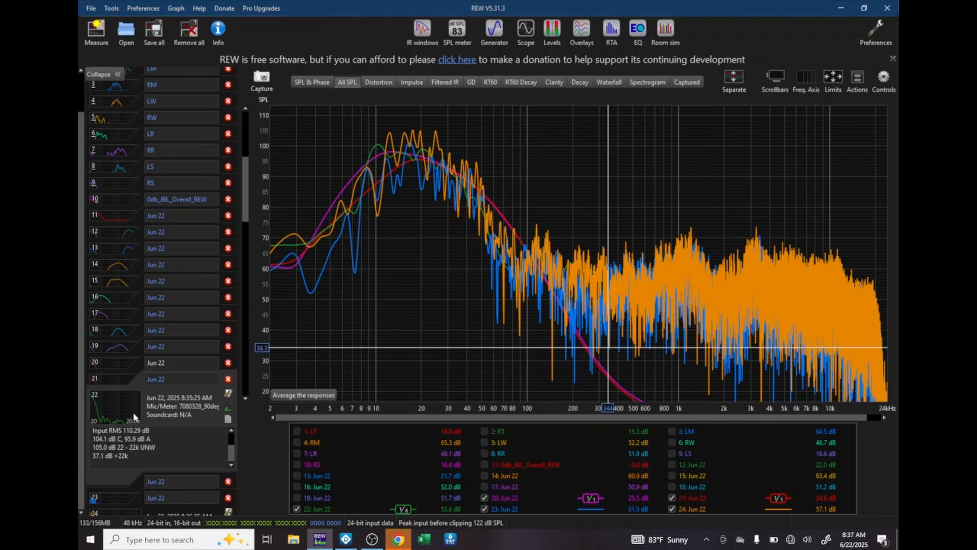
Apply 1/6 smoothing to measurement 23 on the All SPL graph.
left_click(181, 481)
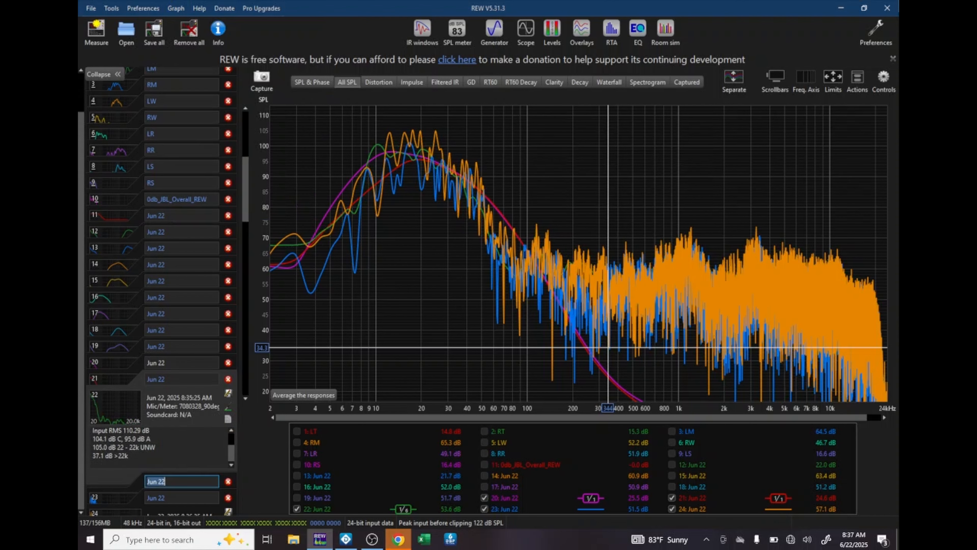
left_click(122, 499)
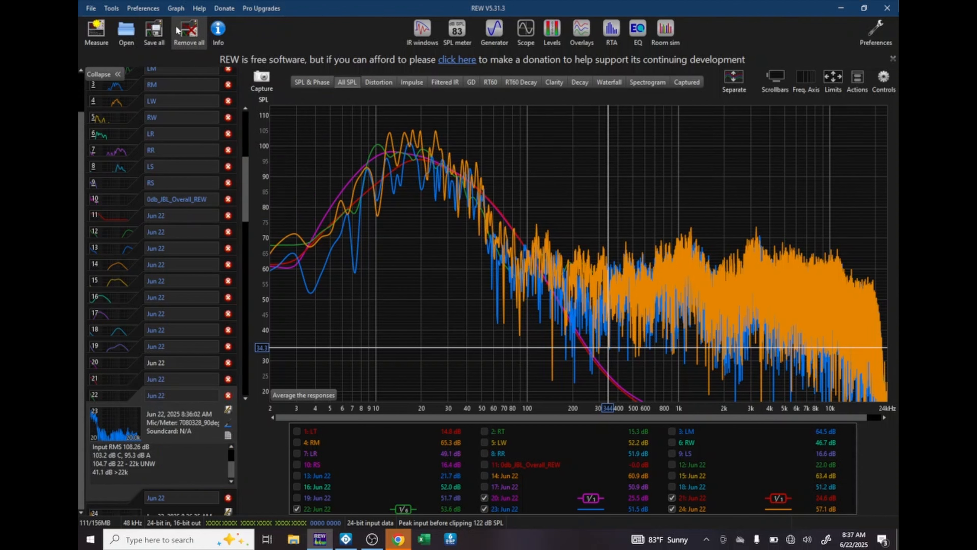
left_click(176, 8)
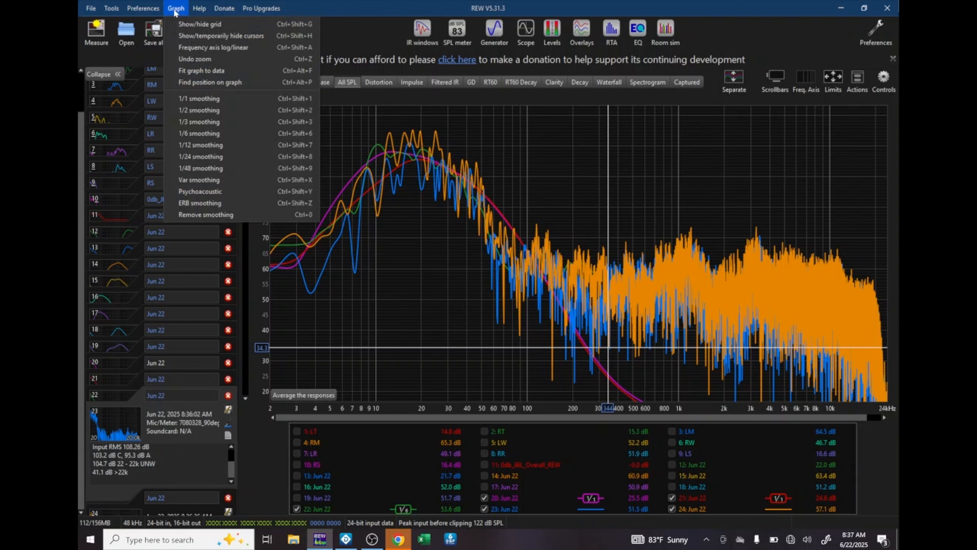
left_click(201, 134)
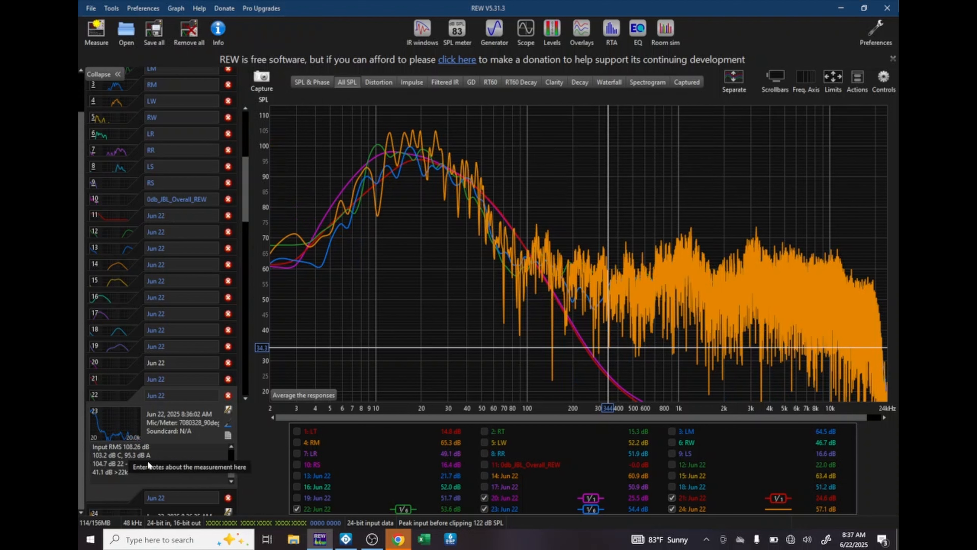
Apply 1/6 smoothing to measurement 24 on the All SPL graph.
left_click(141, 502)
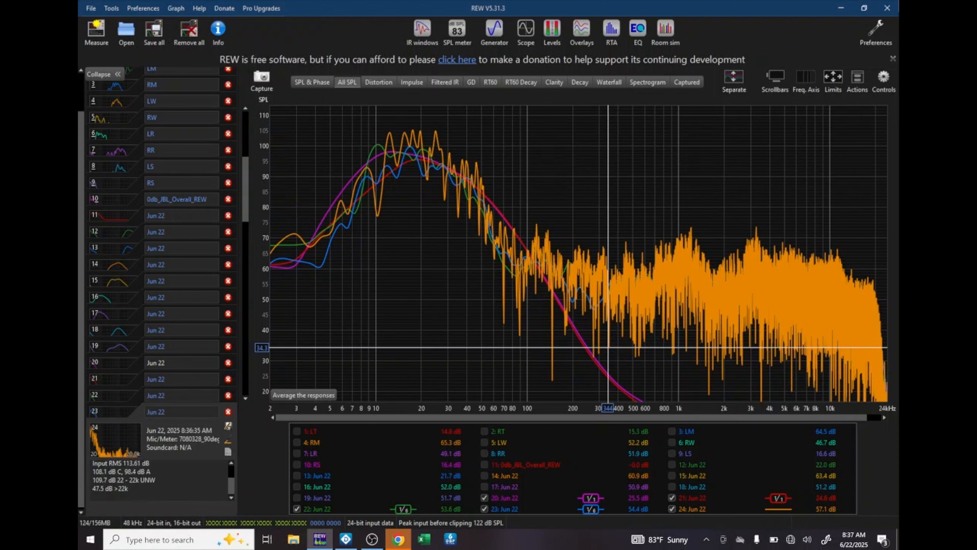
left_click(179, 11)
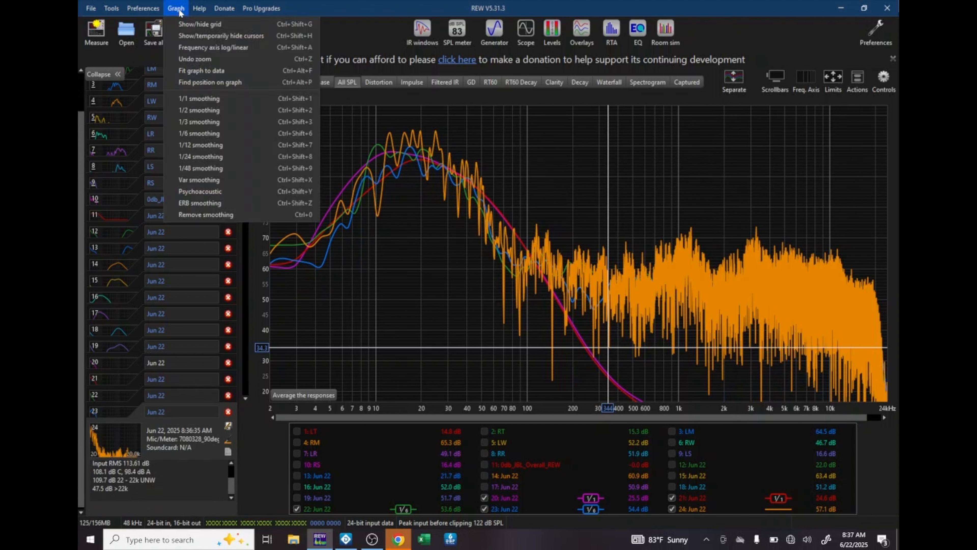
left_click(199, 134)
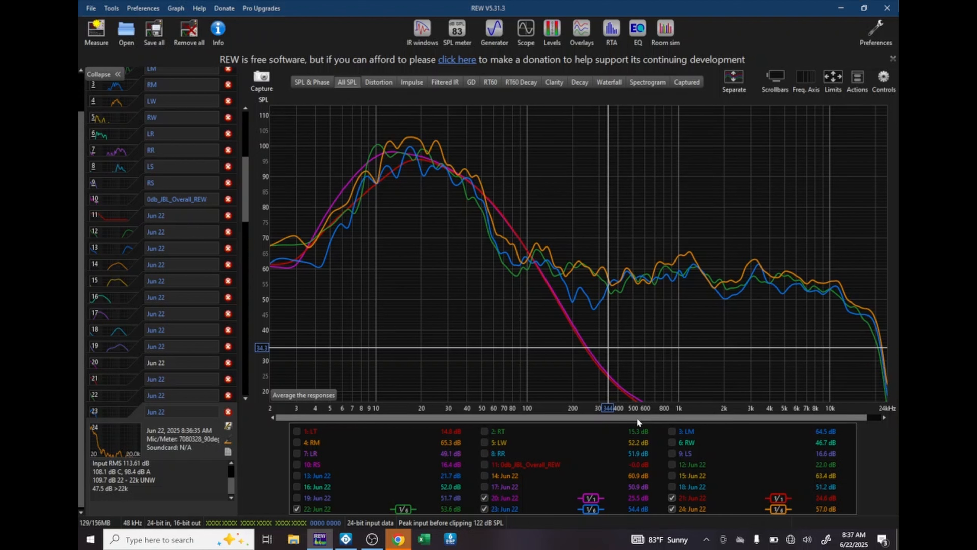
Hide measurements 20 and 21 on the All SPL graph and show the 0db_JBL_Overall_REW target curve with measurements 22 to 24.
left_click(672, 497)
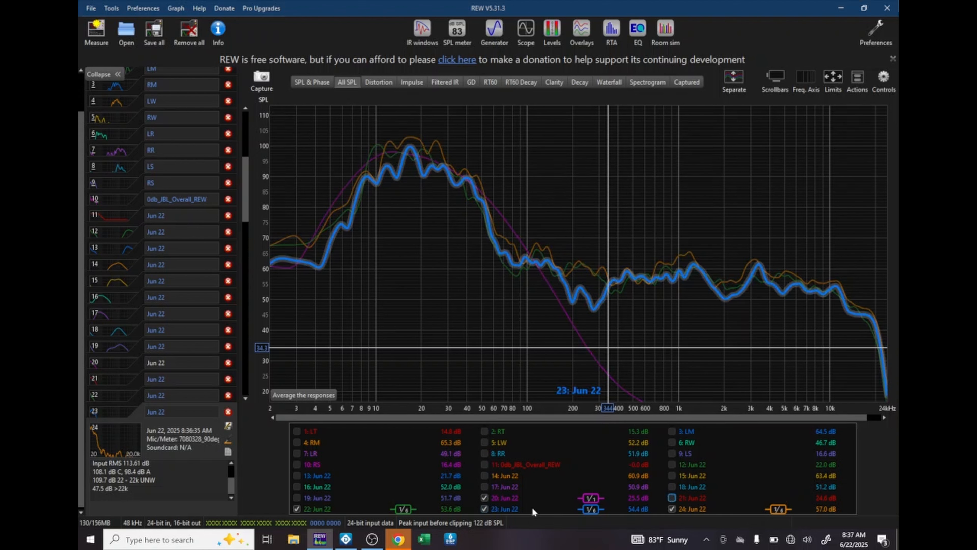
left_click(485, 497)
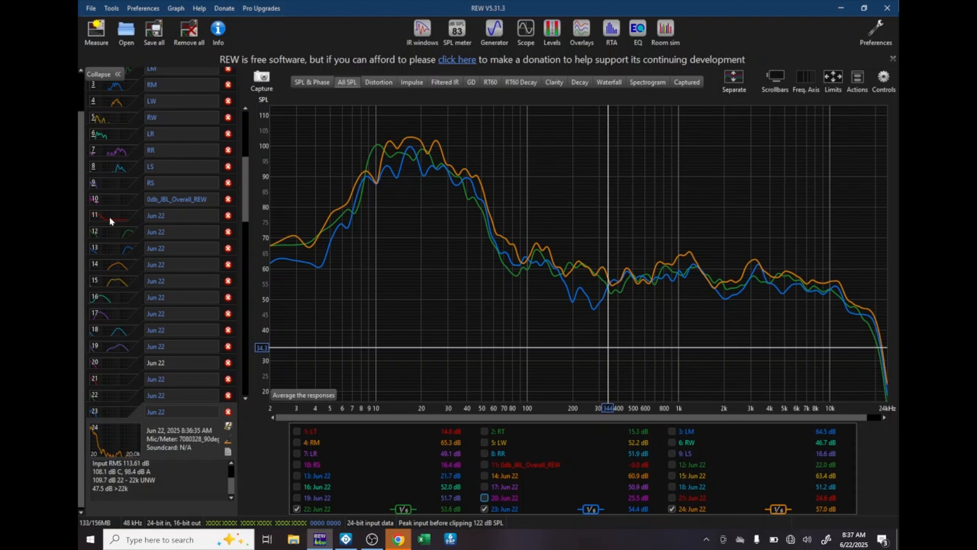
left_click(481, 462)
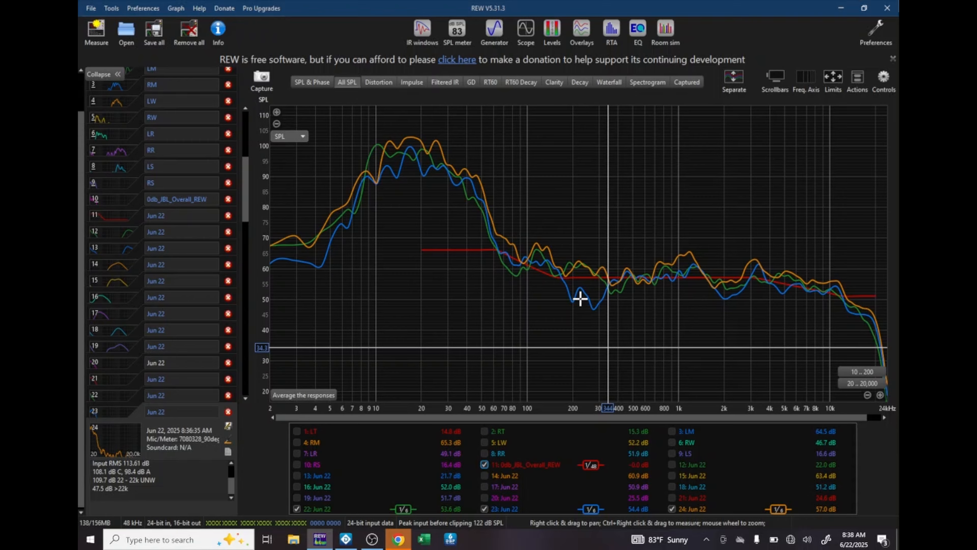
key("alt+Tab")
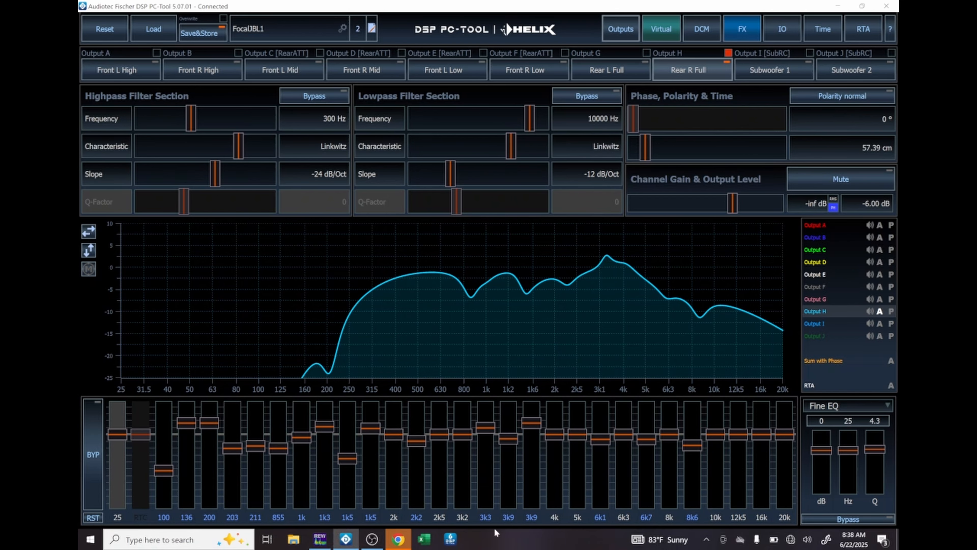
left_click(371, 540)
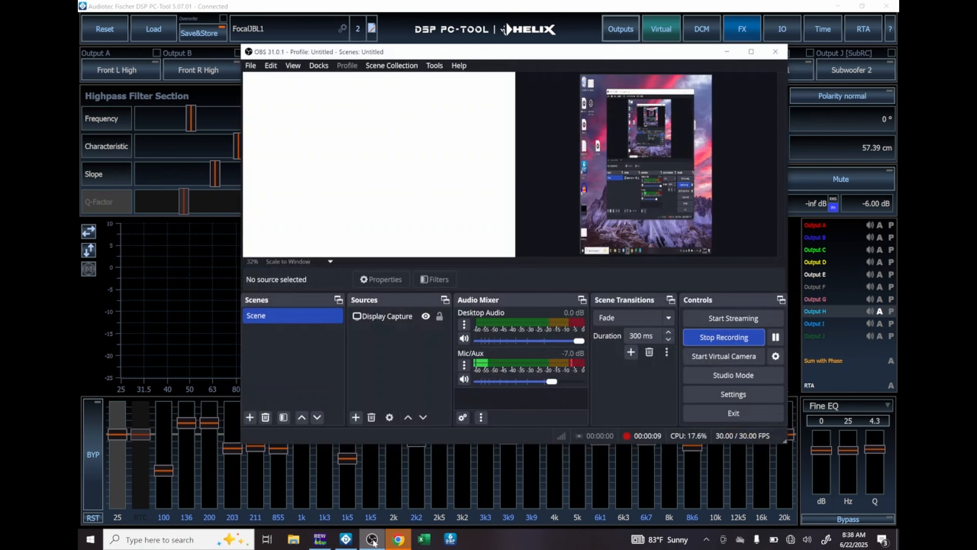